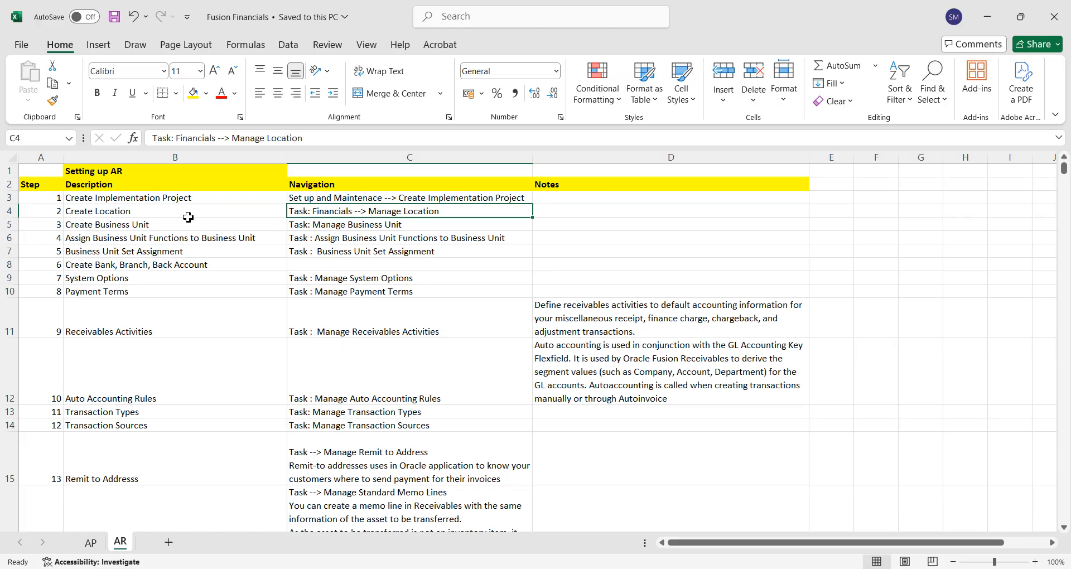
Examine the AR setup checklist's opening steps, from Create Implementation Project through Business Unit Set Assignment.
{"action": "left_click", "coordinate": [157, 201]}
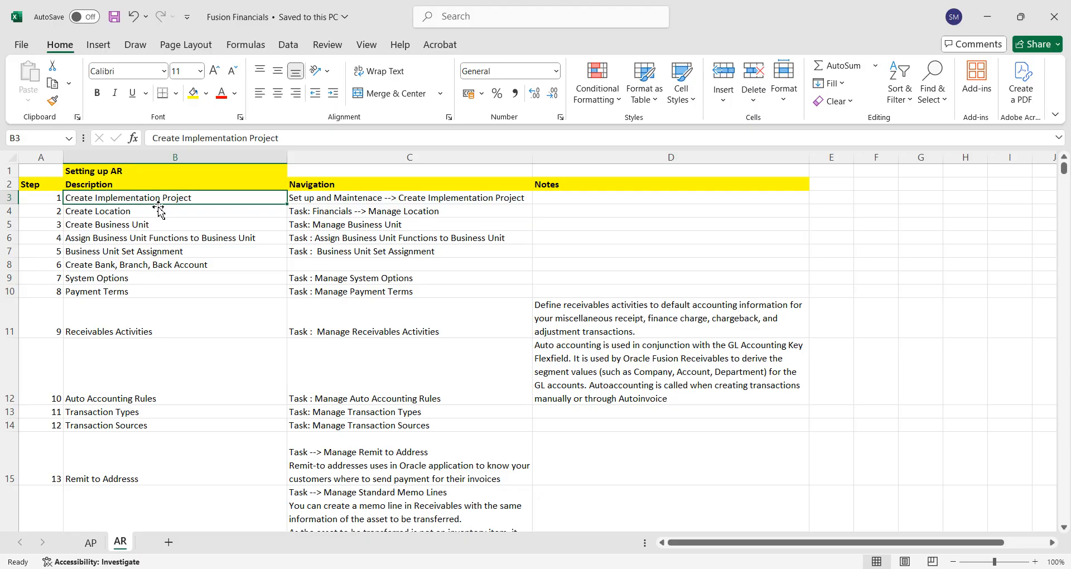
{"action": "left_click", "coordinate": [150, 213]}
{"action": "left_click", "coordinate": [142, 223]}
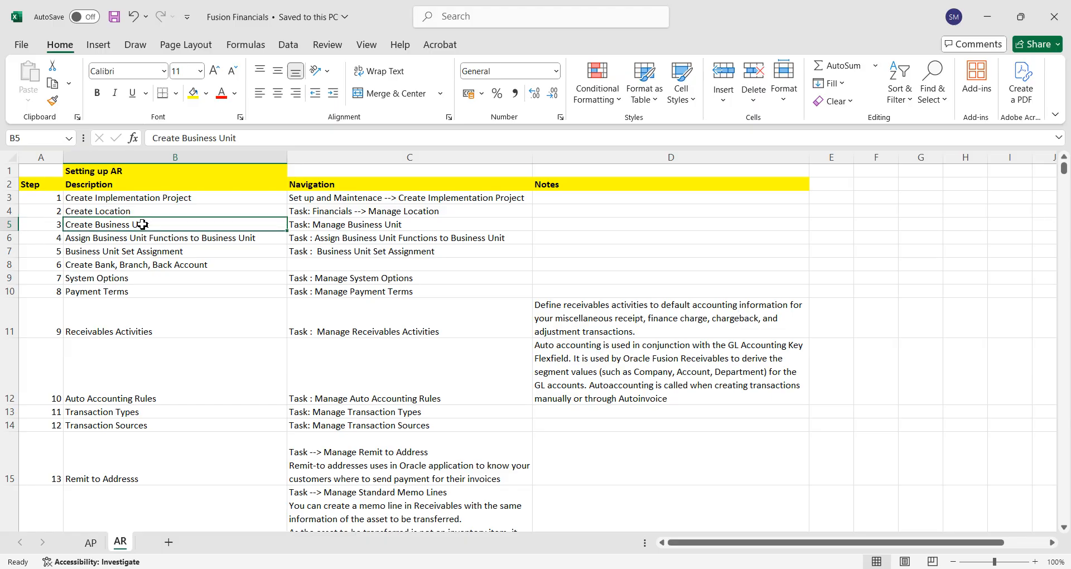
{"action": "left_click", "coordinate": [148, 240]}
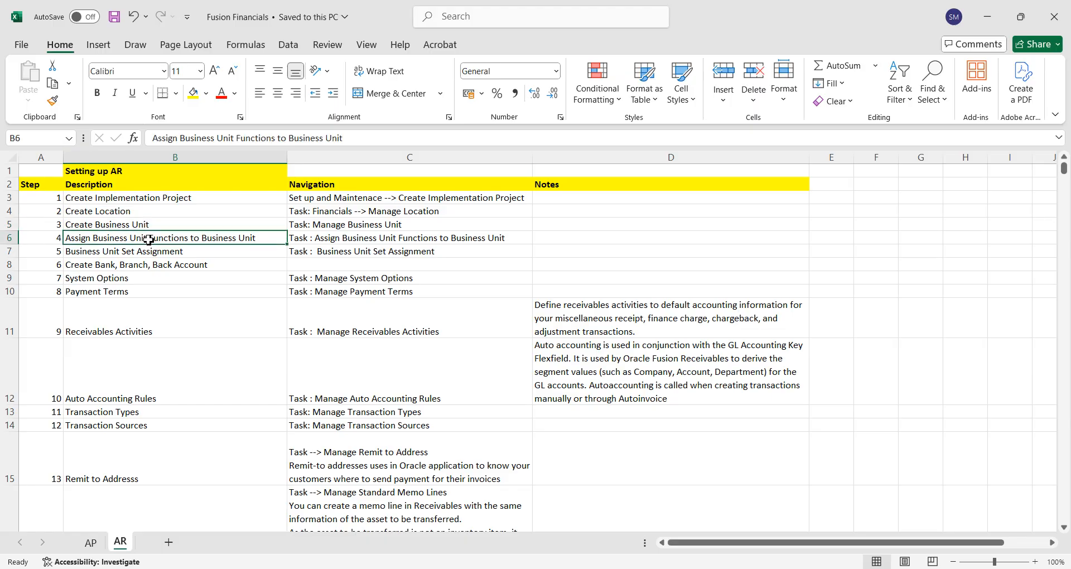
{"action": "left_click", "coordinate": [147, 255]}
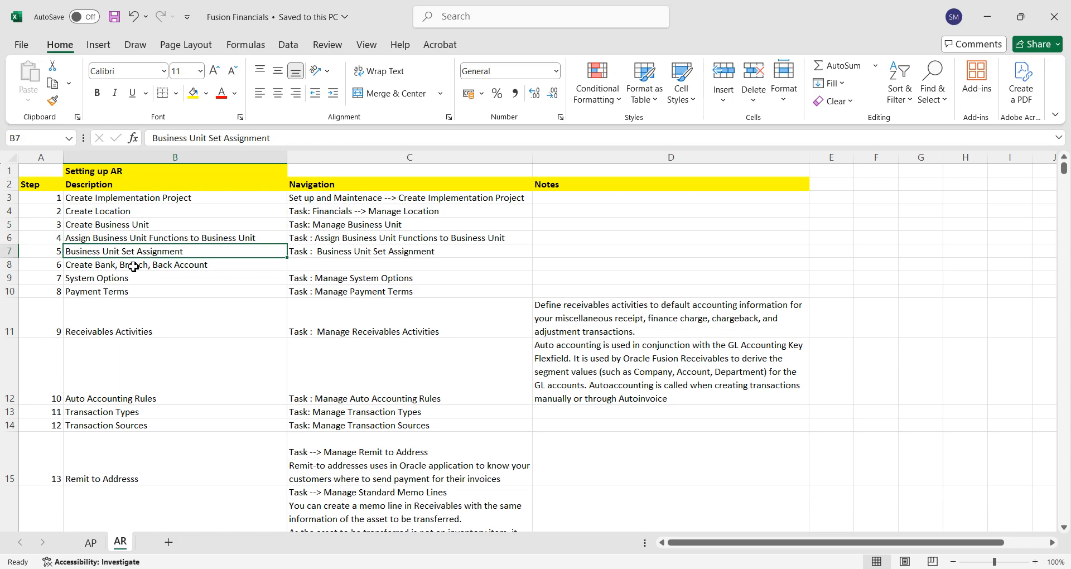
{"action": "left_click_drag", "start_coordinate": [137, 199], "coordinate": [138, 266]}
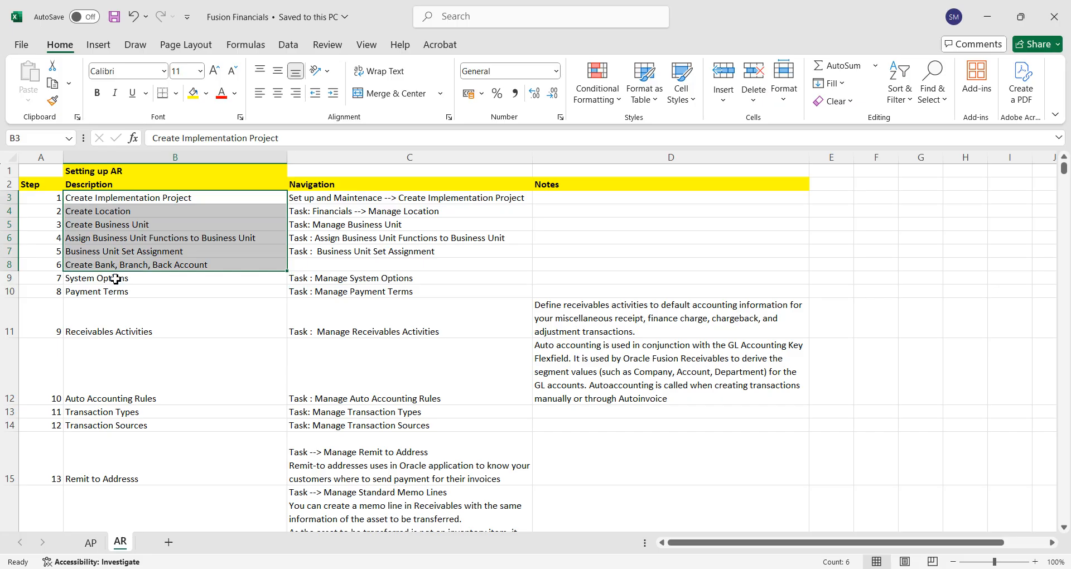
{"action": "left_click", "coordinate": [129, 198]}
{"action": "left_click_drag", "start_coordinate": [129, 198], "coordinate": [123, 253]}
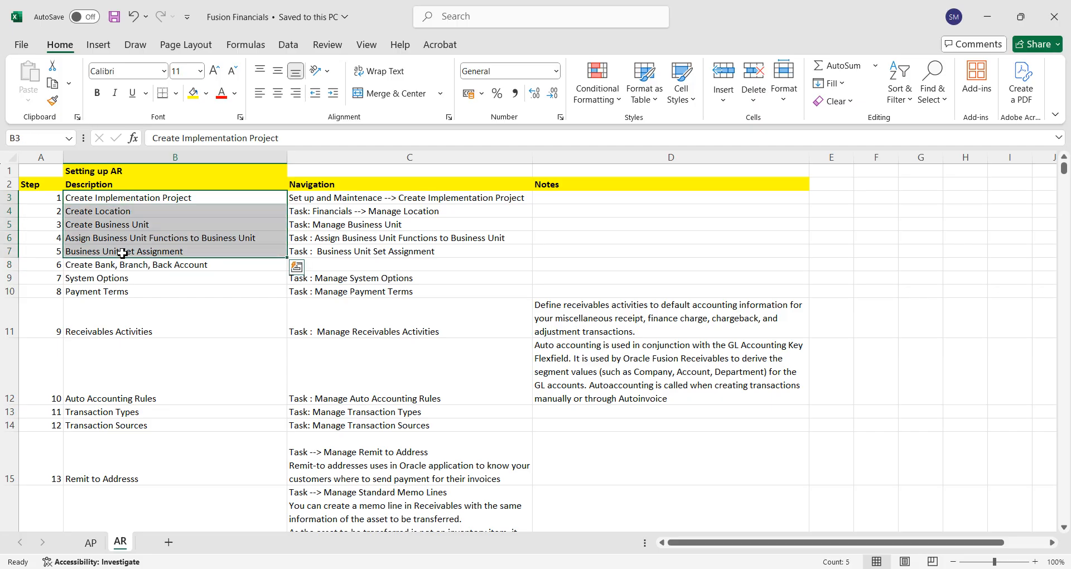
Examine the checklist steps from bank, branch and account creation through Transaction Sources, including system options, payment terms and auto accounting rules.
{"action": "left_click", "coordinate": [111, 267]}
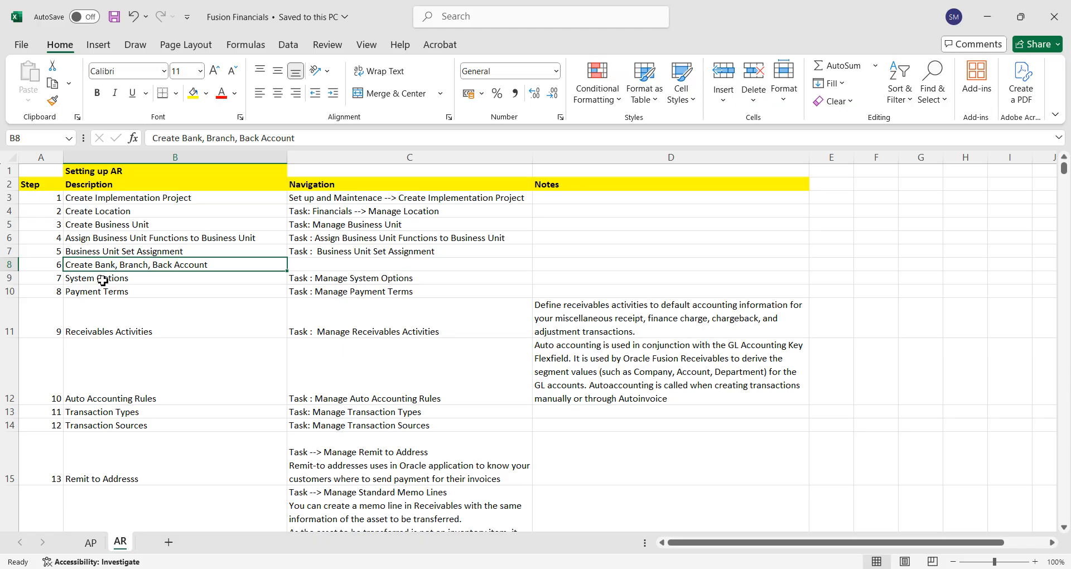
{"action": "left_click", "coordinate": [102, 279]}
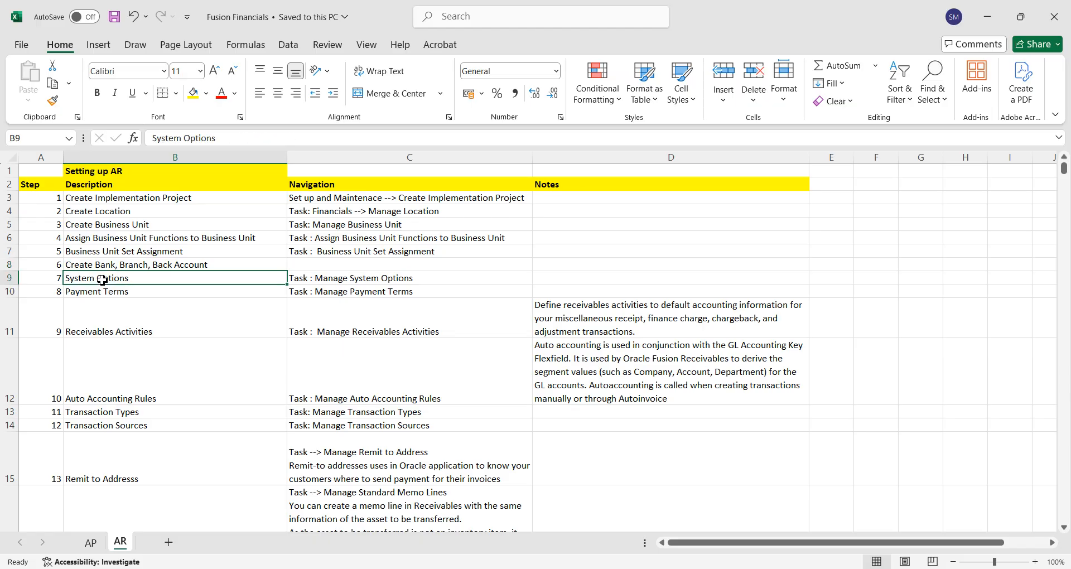
{"action": "left_click", "coordinate": [111, 290]}
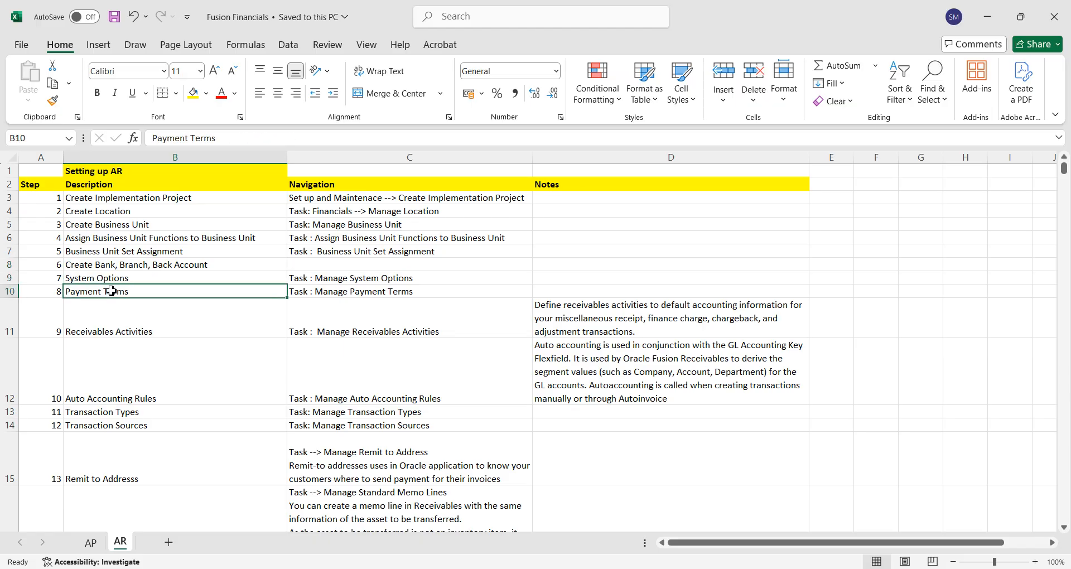
{"action": "left_click", "coordinate": [112, 316]}
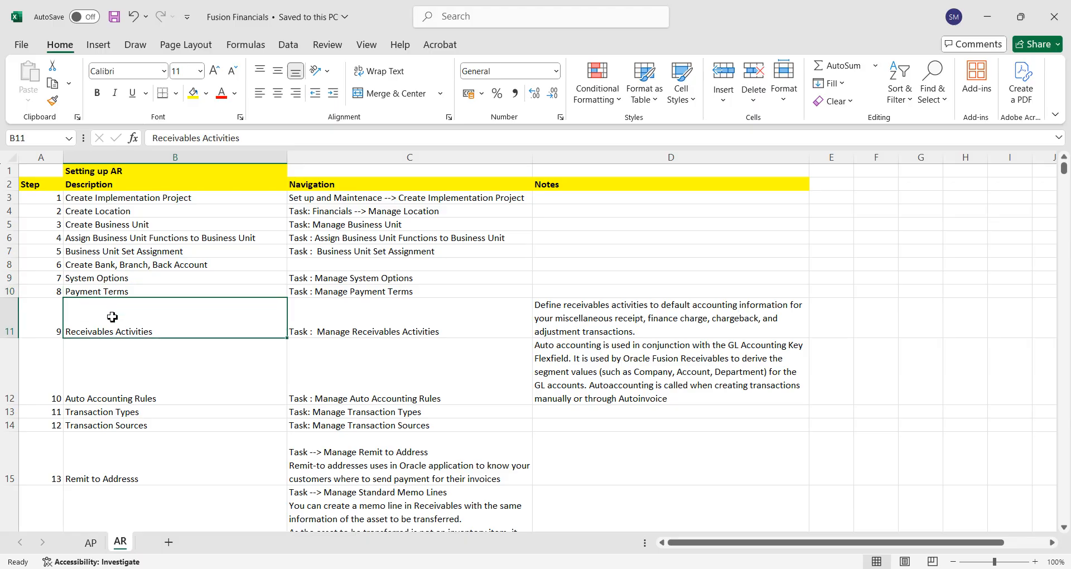
{"action": "left_click", "coordinate": [115, 279]}
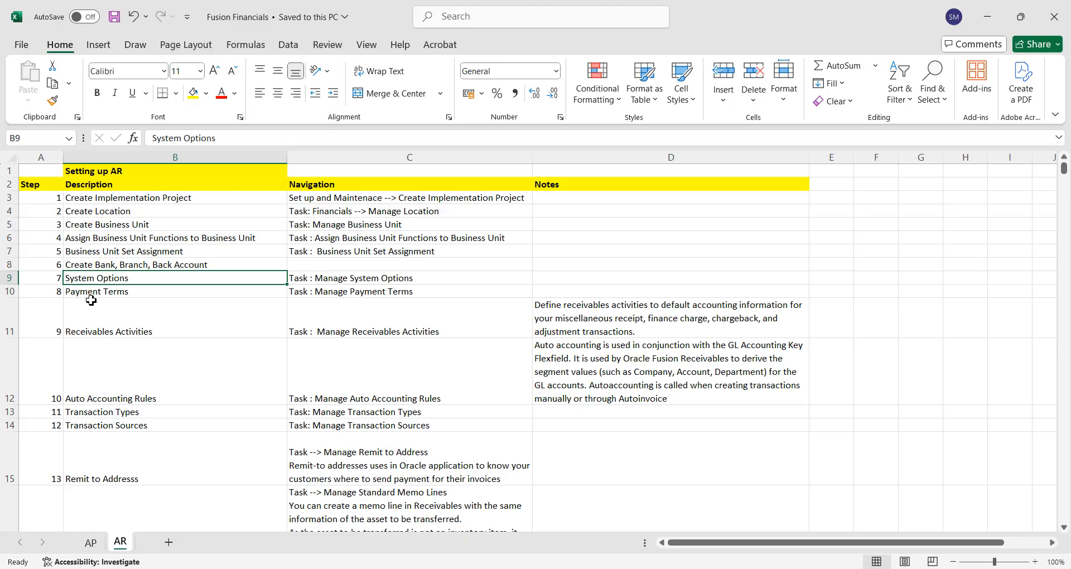
{"action": "left_click", "coordinate": [98, 291]}
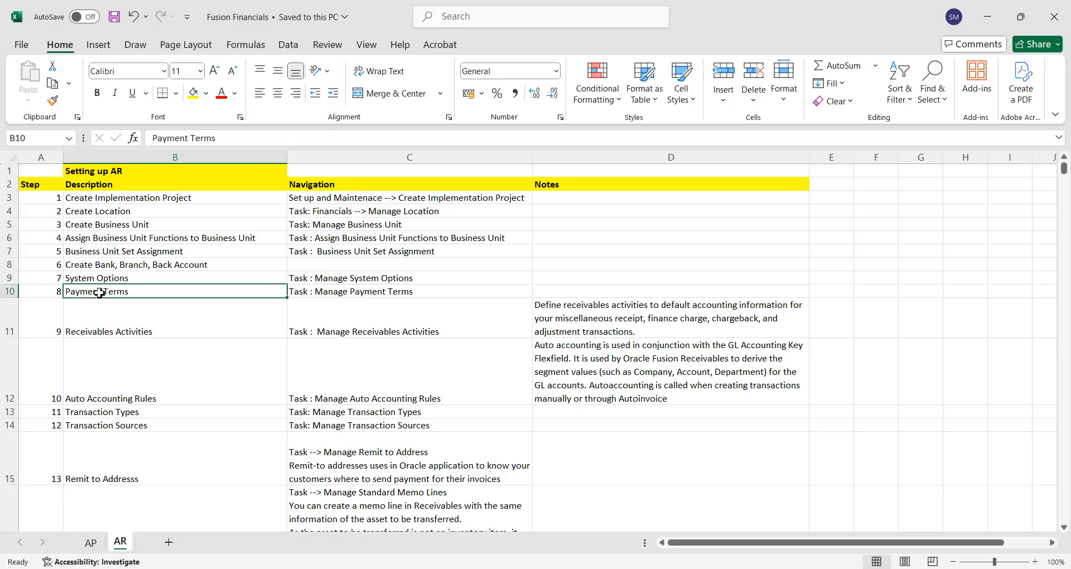
{"action": "left_click", "coordinate": [99, 325]}
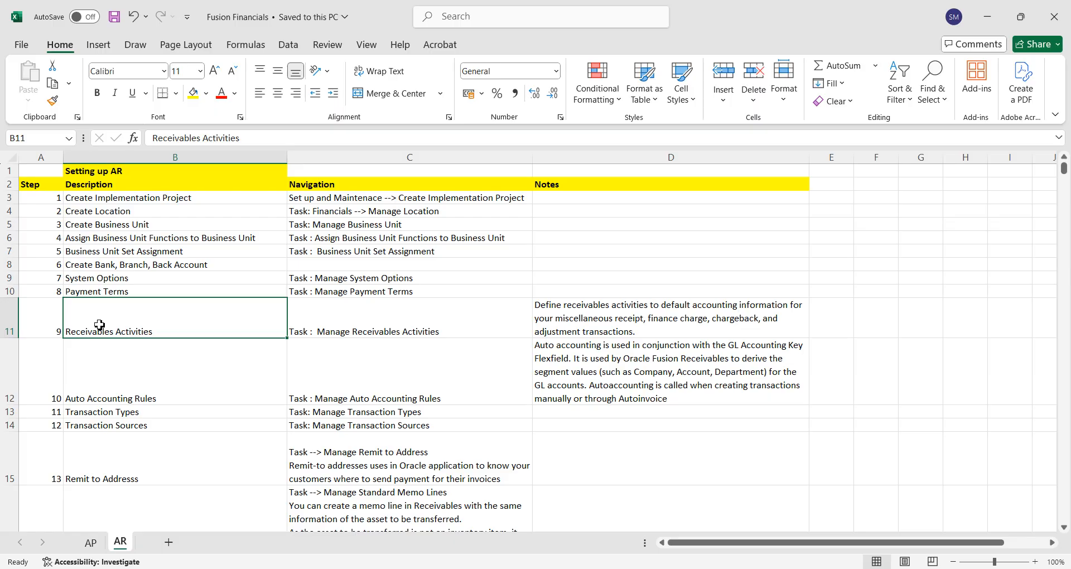
{"action": "key", "text": "Down"}
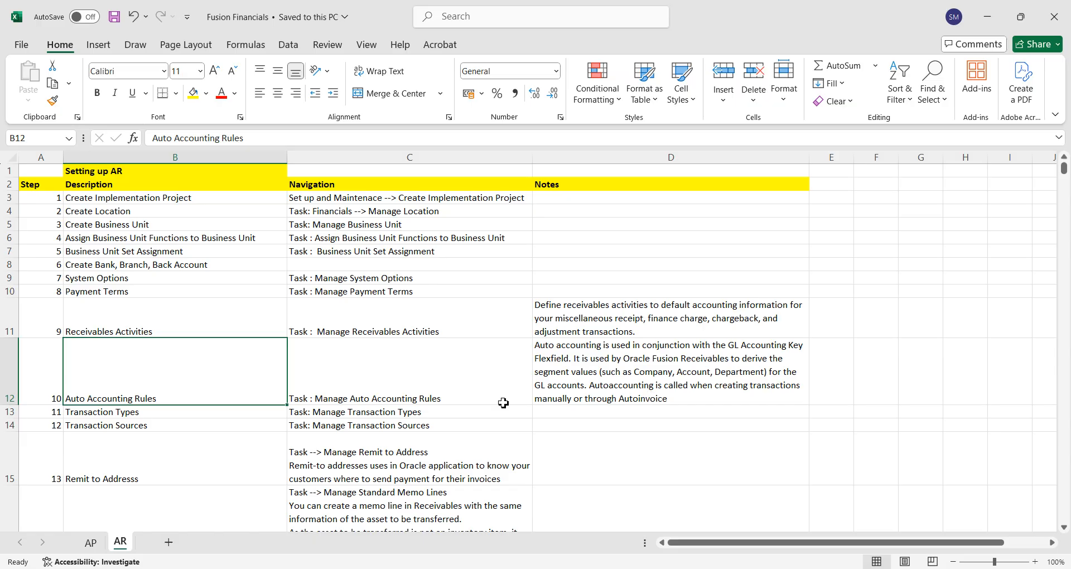
{"action": "left_click", "coordinate": [167, 411]}
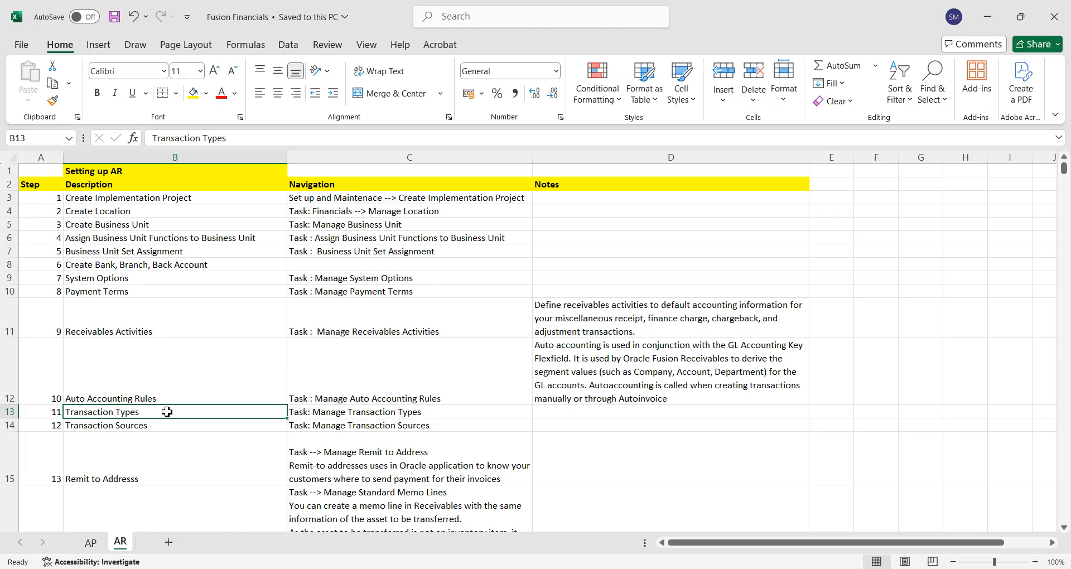
{"action": "key", "text": "Down"}
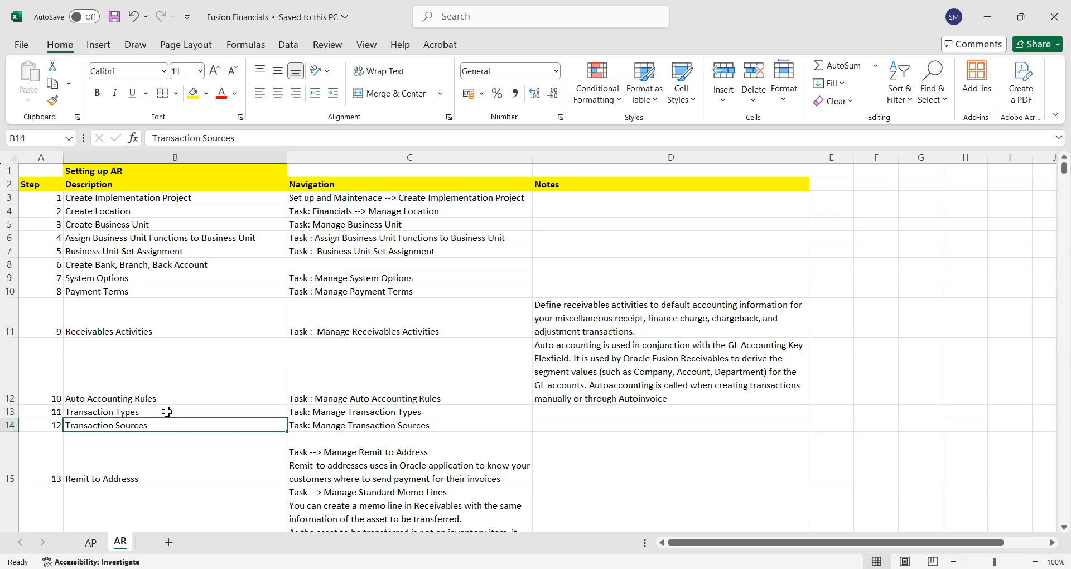
{"action": "key", "text": "shift+Up"}
{"action": "key", "text": "shift+Up"}
{"action": "key", "text": "shift+Up"}
{"action": "key", "text": "shift+Up"}
{"action": "key", "text": "shift+Up"}
{"action": "key", "text": "shift+Up"}
{"action": "key", "text": "shift+Up"}
{"action": "key", "text": "shift+Up"}
{"action": "key", "text": "shift+Up"}
{"action": "key", "text": "shift+Up"}
{"action": "key", "text": "shift+Up"}
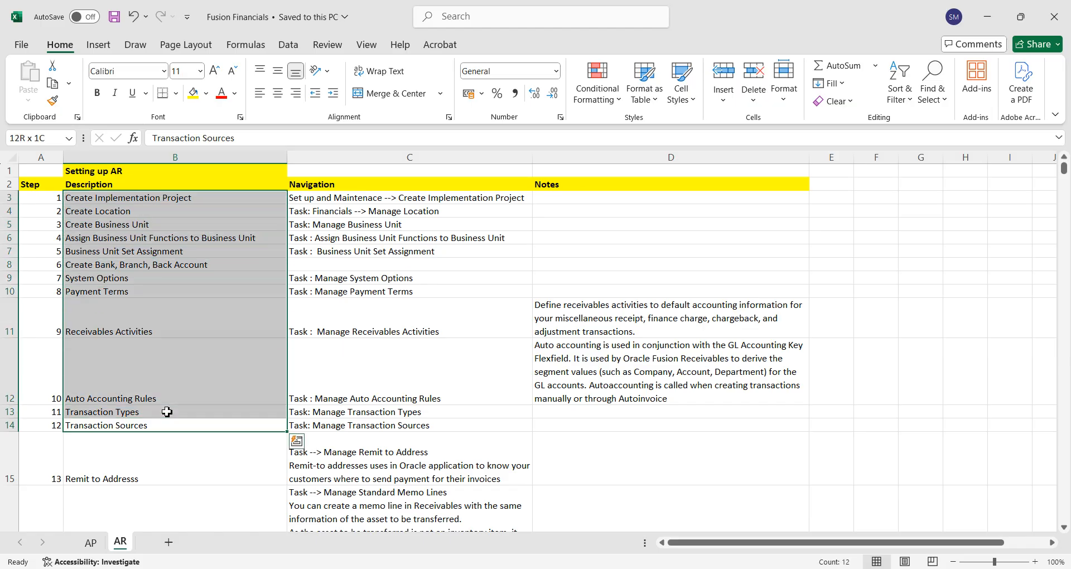
Examine the checklist steps for remit-to addresses, standard memo lines, receipt classes and methods, and receipt sources.
{"action": "left_click", "coordinate": [165, 466]}
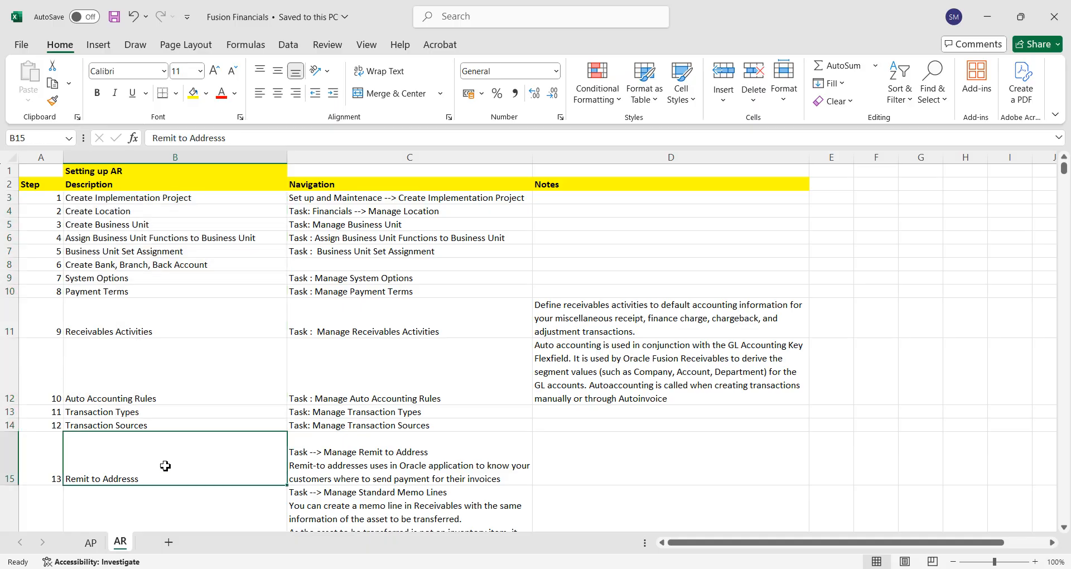
{"action": "key", "text": "shift+Down"}
{"action": "key", "text": "shift+Down"}
{"action": "key", "text": "shift+Down"}
{"action": "key", "text": "shift+Down"}
{"action": "key", "text": "shift+Up"}
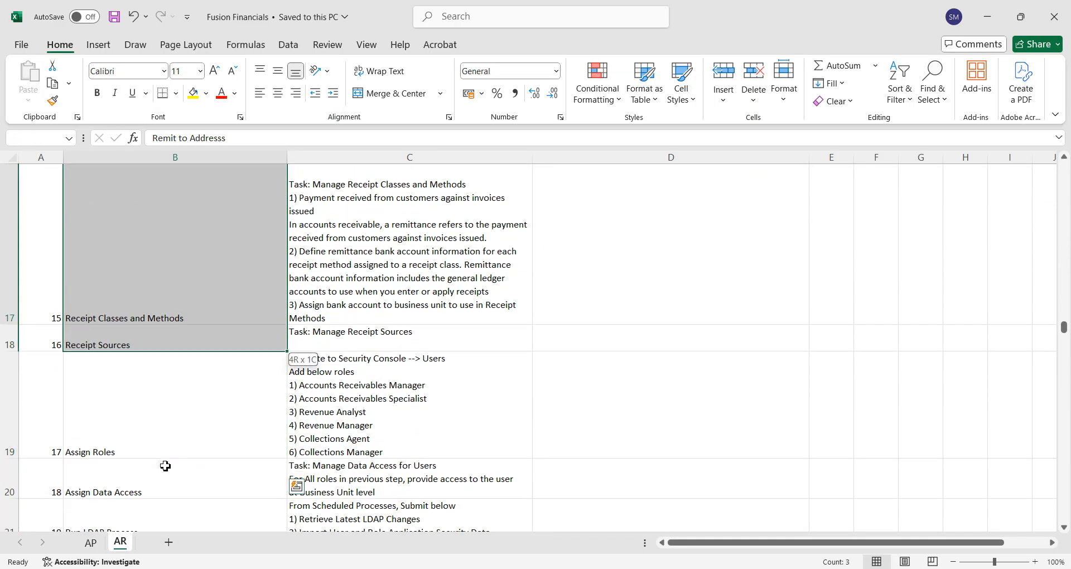
{"action": "key", "text": "shift+Up"}
{"action": "key", "text": "shift+Up"}
{"action": "key", "text": "shift+Up"}
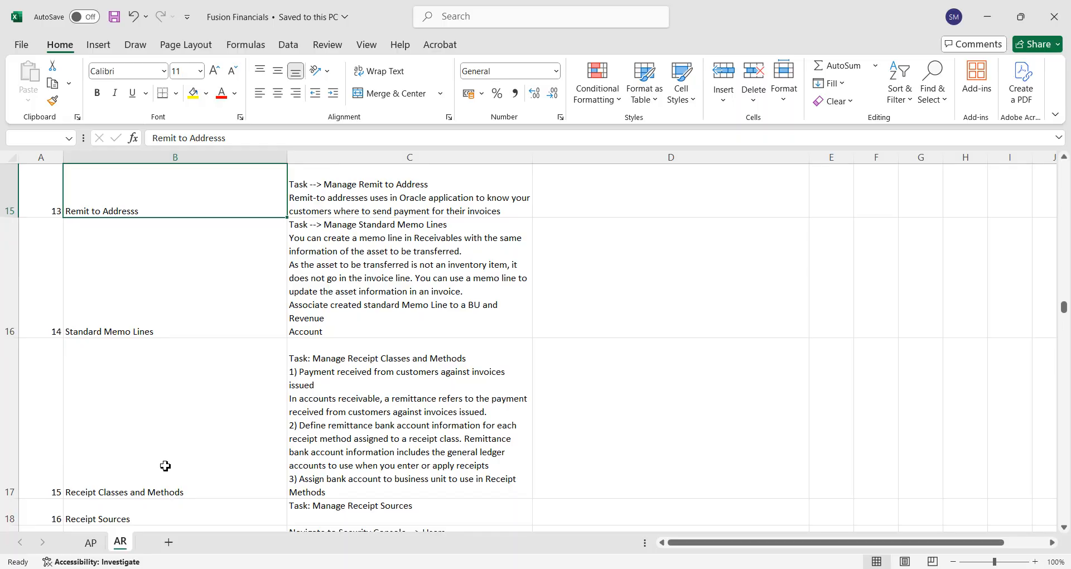
{"action": "key", "text": "shift+Down"}
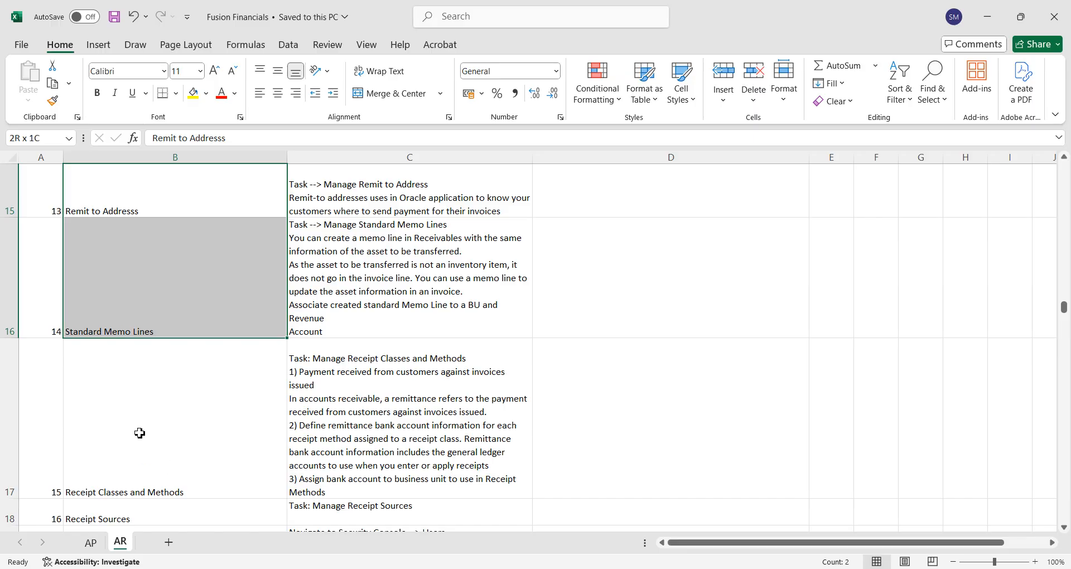
{"action": "left_click", "coordinate": [164, 305]}
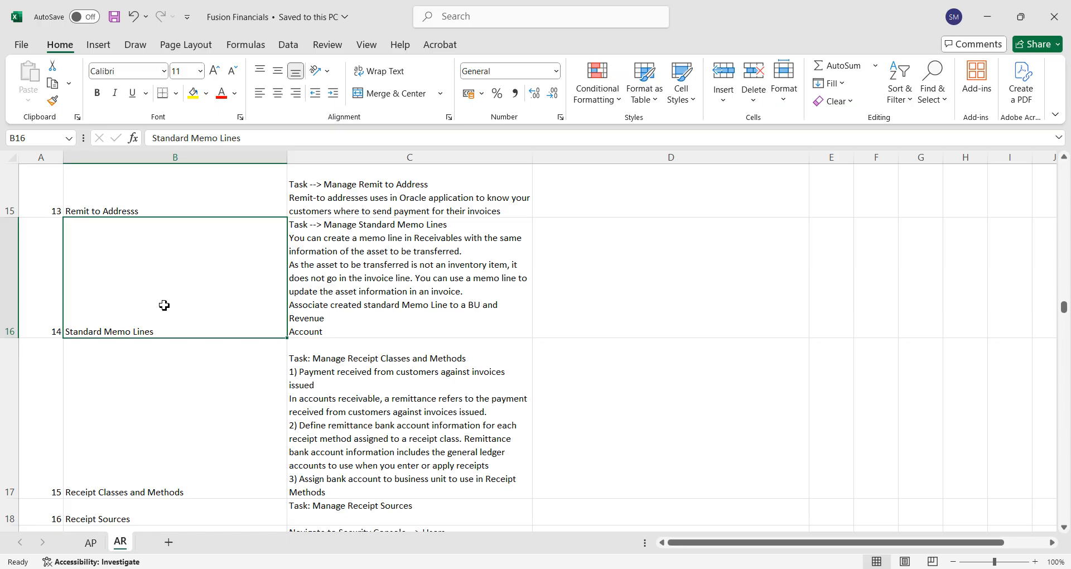
{"action": "key", "text": "Down"}
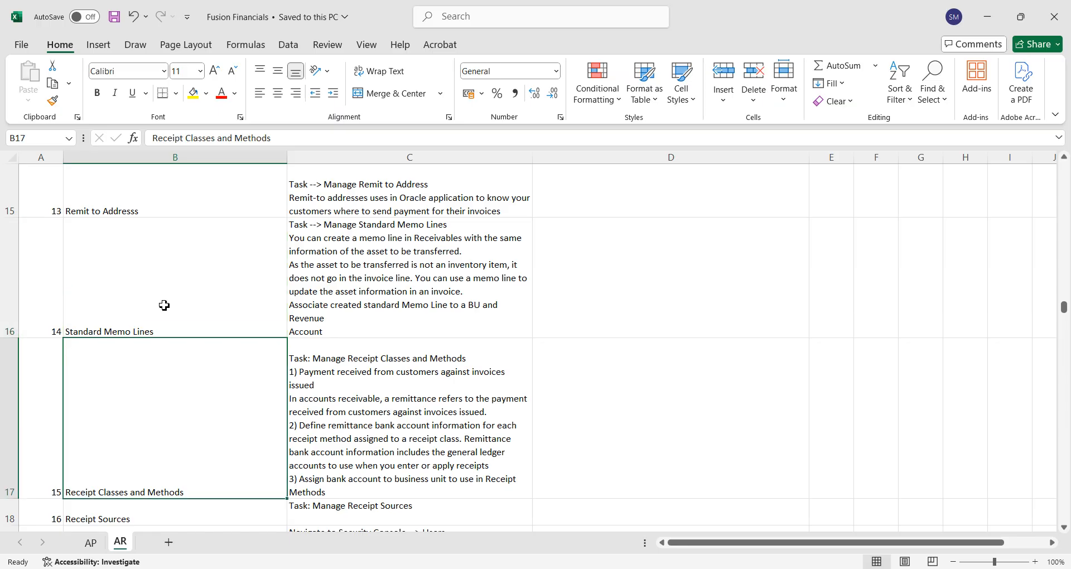
{"action": "key", "text": "shift+Down"}
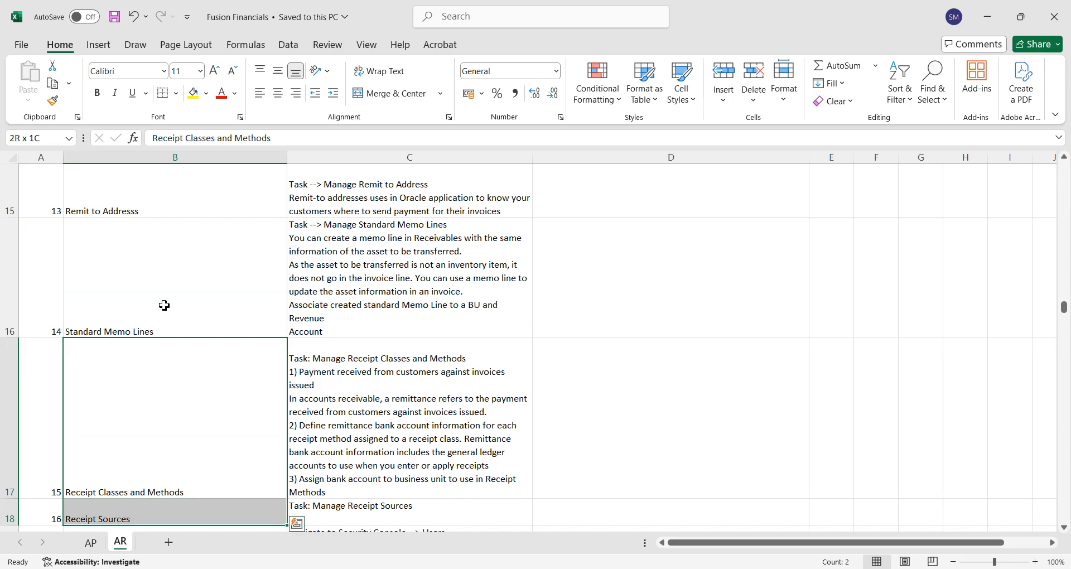
Examine the checklist steps for assigning roles and data access, running the LDAP process, and creating a customer through Configure Site.
{"action": "key", "text": "Down"}
{"action": "key", "text": "Down"}
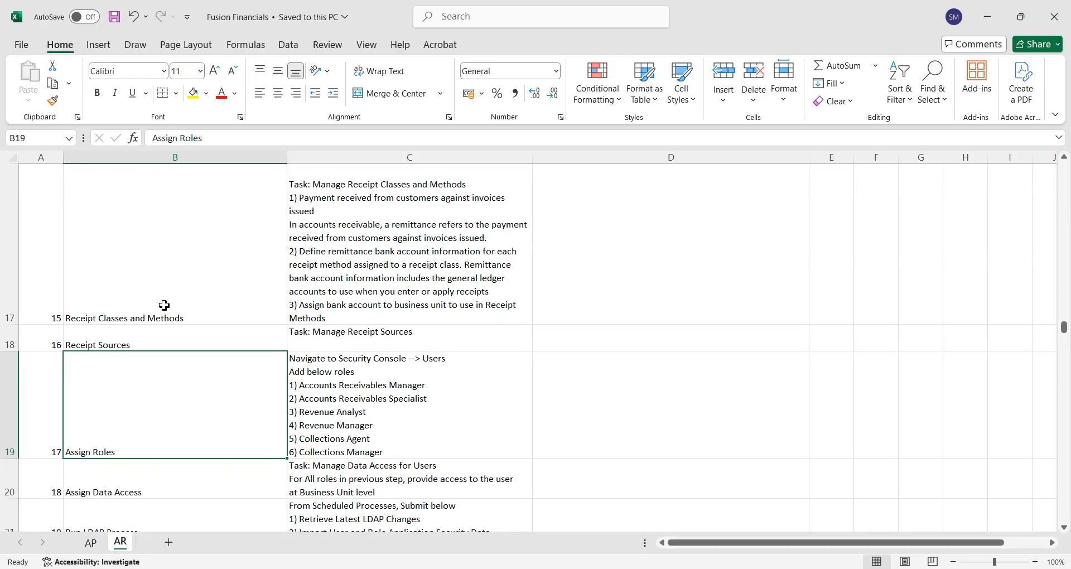
{"action": "key", "text": "Down"}
{"action": "key", "text": "Down"}
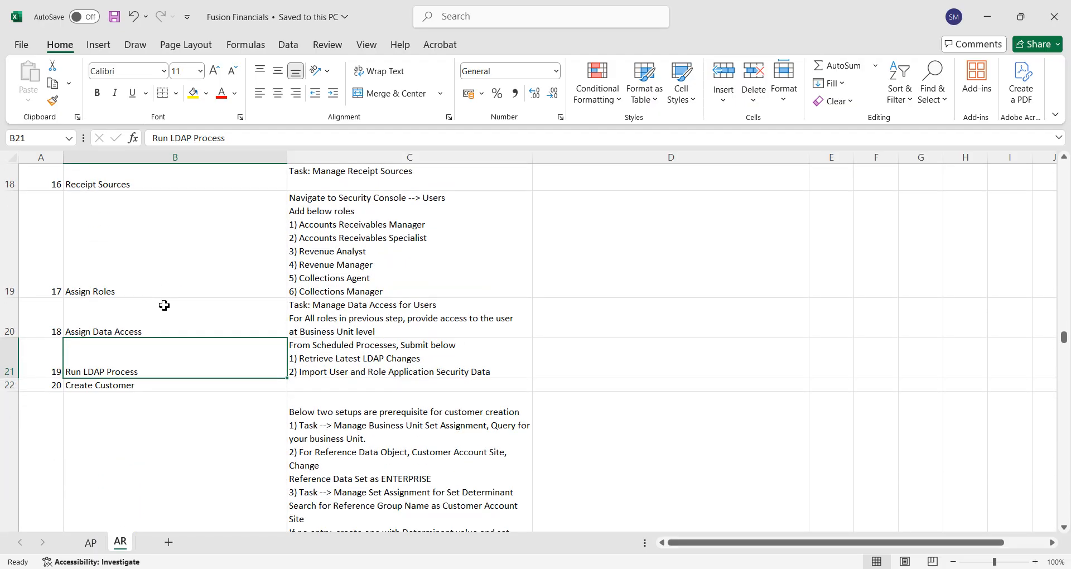
{"action": "key", "text": "Down"}
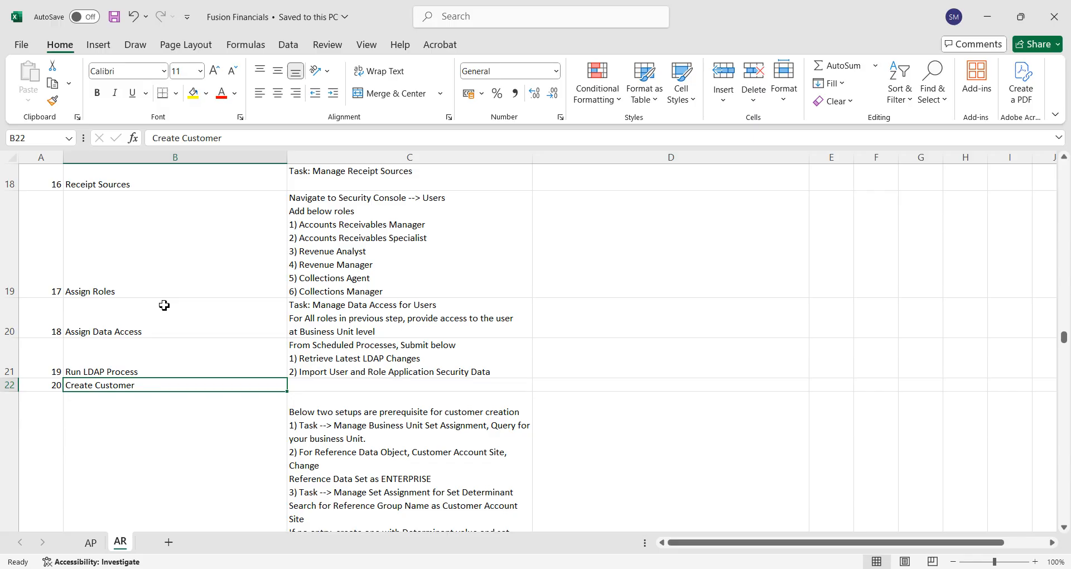
{"action": "key", "text": "Down"}
{"action": "key", "text": "Down"}
{"action": "key", "text": "Down"}
{"action": "key", "text": "Down"}
{"action": "key", "text": "Down"}
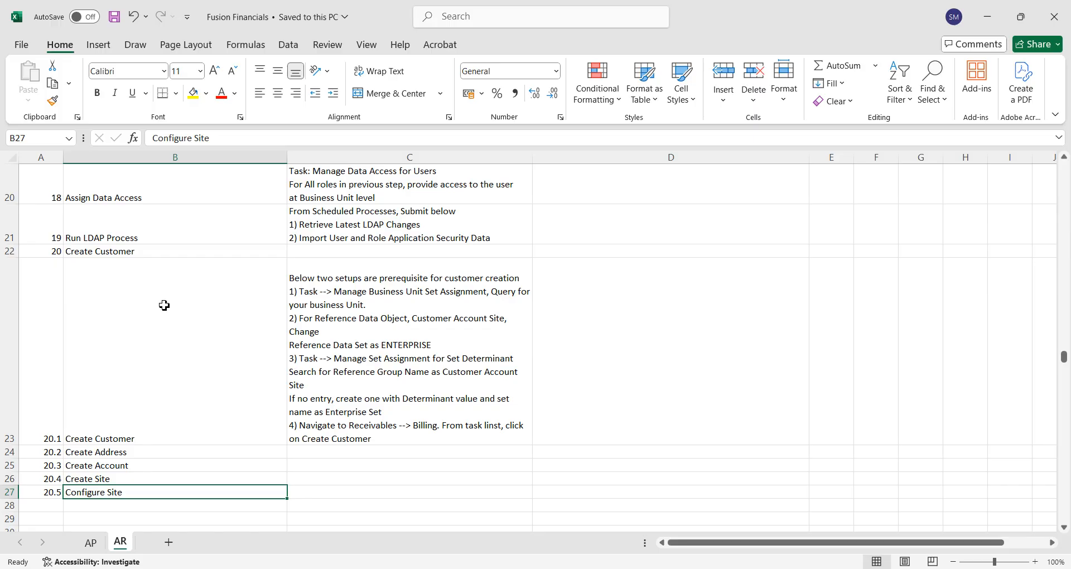
{"action": "key", "text": "Up"}
{"action": "key", "text": "Up"}
{"action": "key", "text": "Up"}
{"action": "key", "text": "Up"}
{"action": "key", "text": "Up"}
{"action": "key", "text": "Up"}
{"action": "key", "text": "Up"}
{"action": "key", "text": "Up"}
{"action": "key", "text": "Up"}
{"action": "key", "text": "Up"}
{"action": "key", "text": "Up"}
{"action": "key", "text": "Up"}
{"action": "key", "text": "Up"}
{"action": "key", "text": "Up"}
{"action": "key", "text": "Up"}
{"action": "key", "text": "Up"}
{"action": "key", "text": "Up"}
{"action": "key", "text": "Up"}
{"action": "key", "text": "Up"}
{"action": "key", "text": "Up"}
{"action": "key", "text": "Down"}
{"action": "key", "text": "Down"}
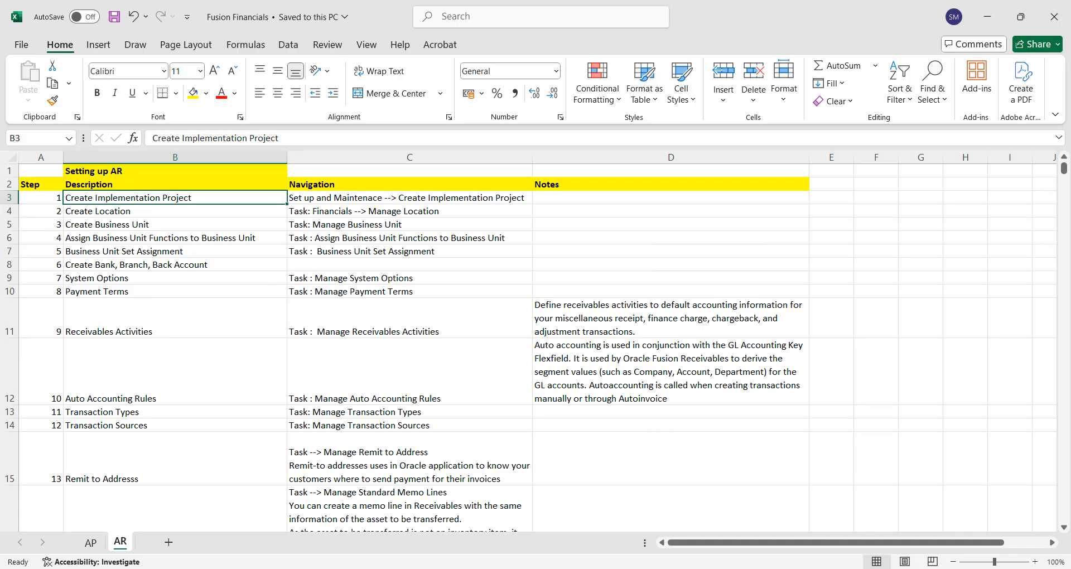
{"action": "left_click", "coordinate": [827, 568]}
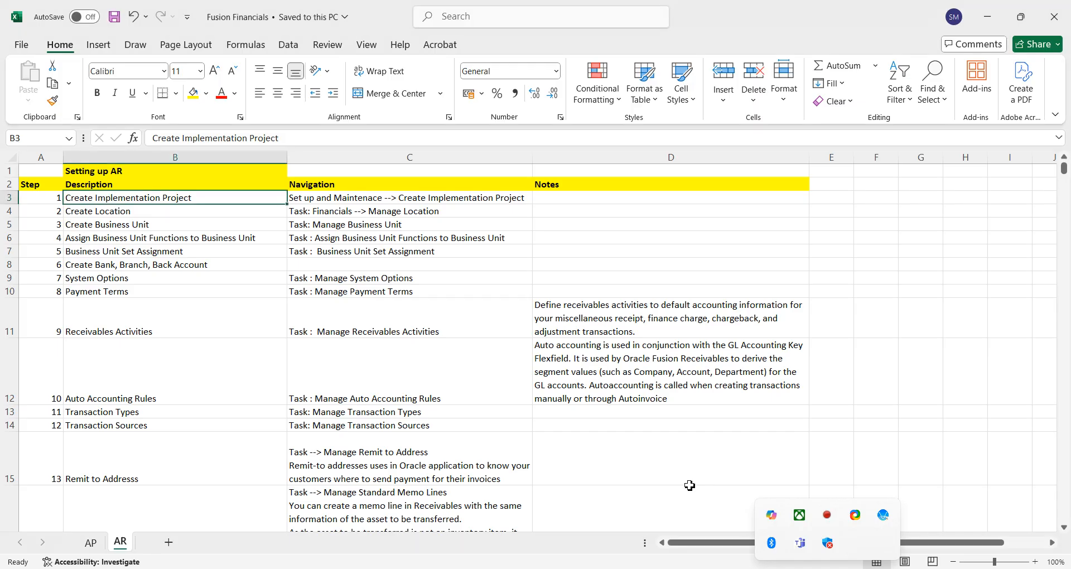
{"action": "left_click", "coordinate": [689, 486]}
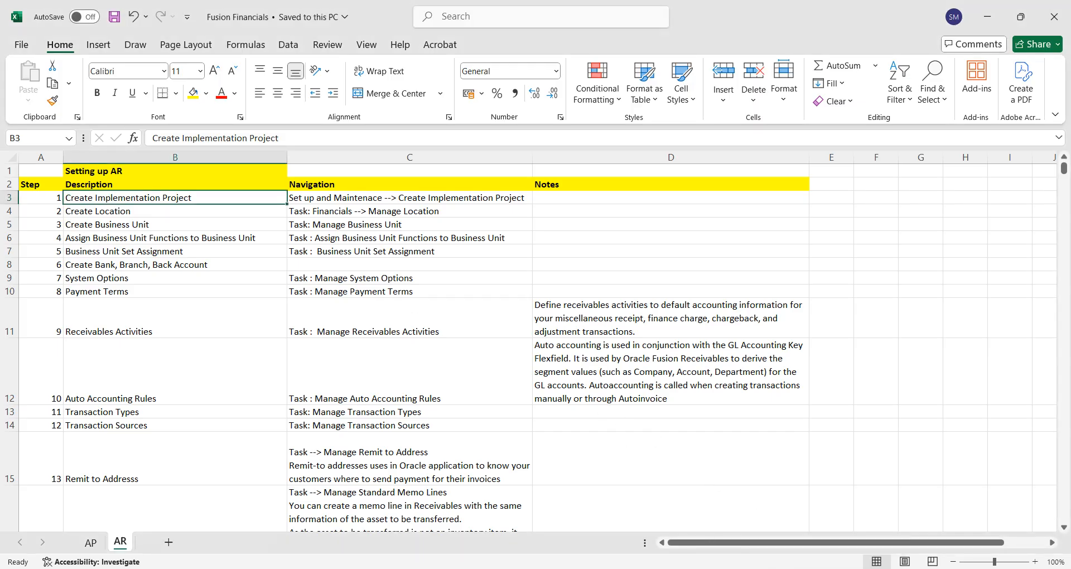
Switch to the Oracle Fusion page in Chrome, reload it and go to Setup and Maintenance.
{"action": "mouse_move", "coordinate": [669, 568]}
{"action": "left_click", "coordinate": [726, 502]}
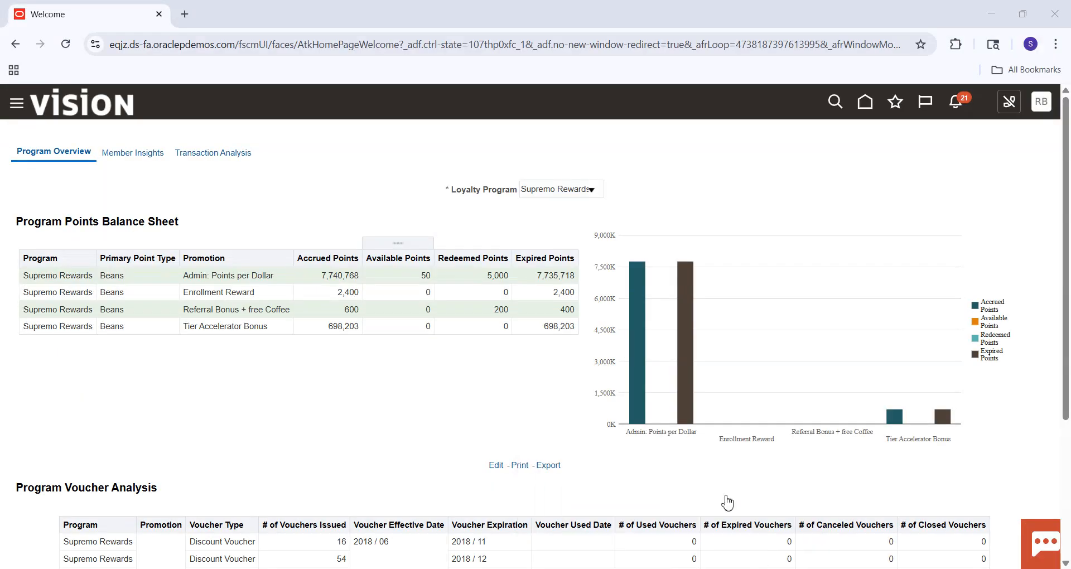
{"action": "left_click", "coordinate": [868, 105]}
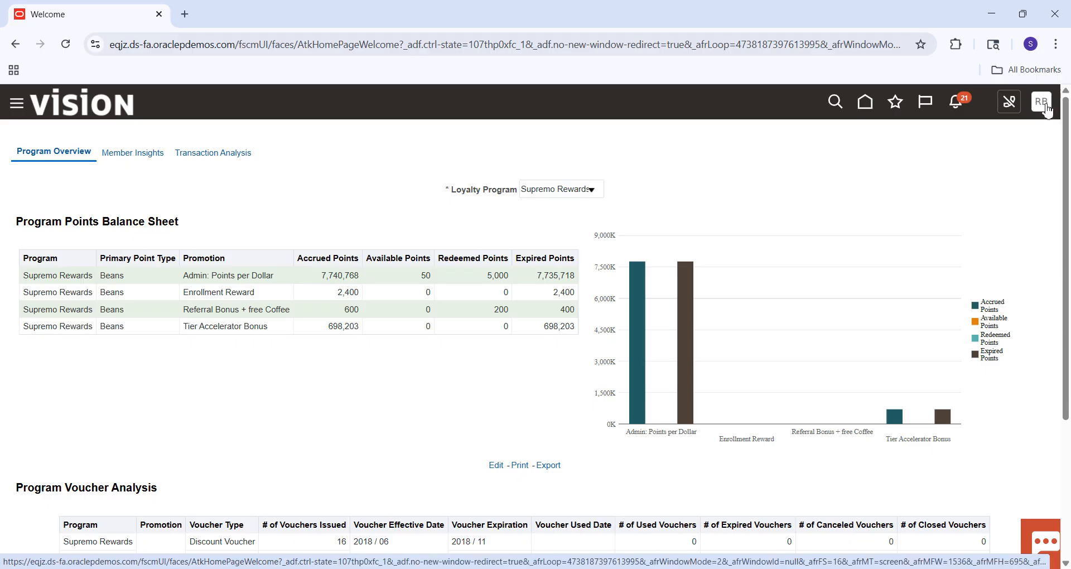
{"action": "left_click", "coordinate": [65, 45]}
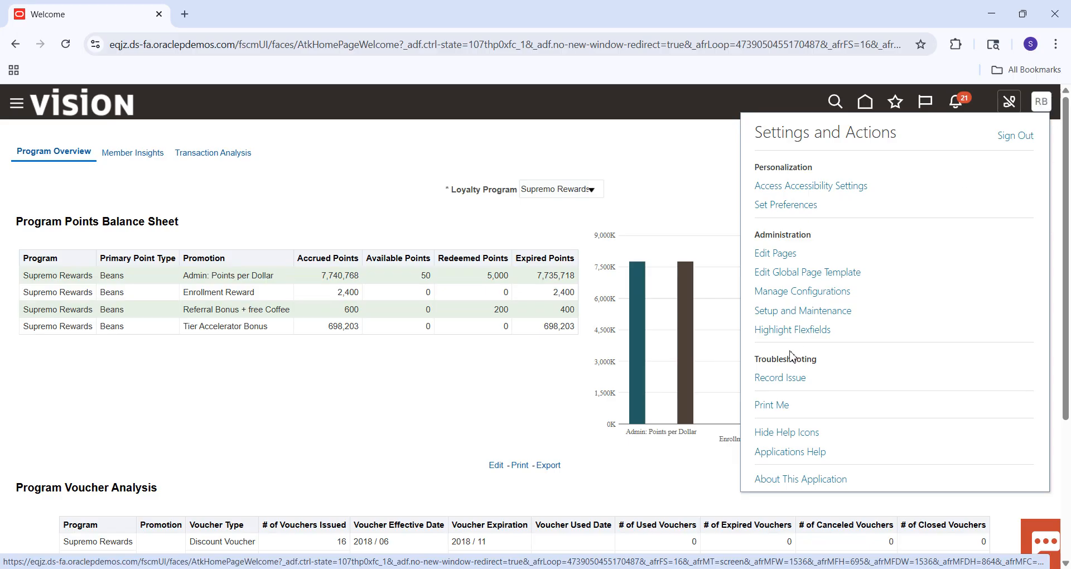
{"action": "left_click", "coordinate": [797, 314]}
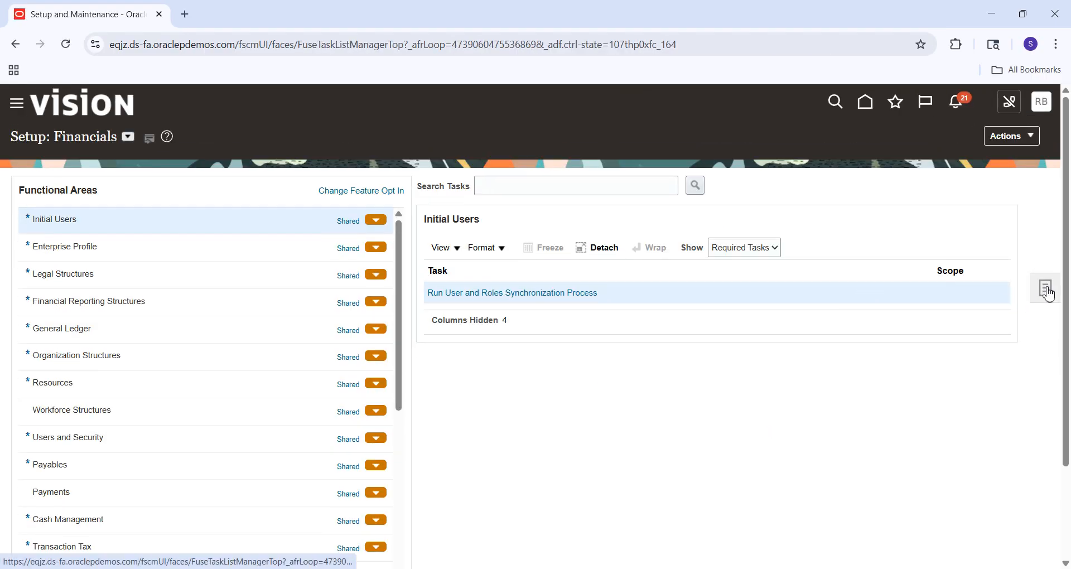
Go to Manage Implementation Projects and start creating a new implementation project.
{"action": "left_click", "coordinate": [1047, 290]}
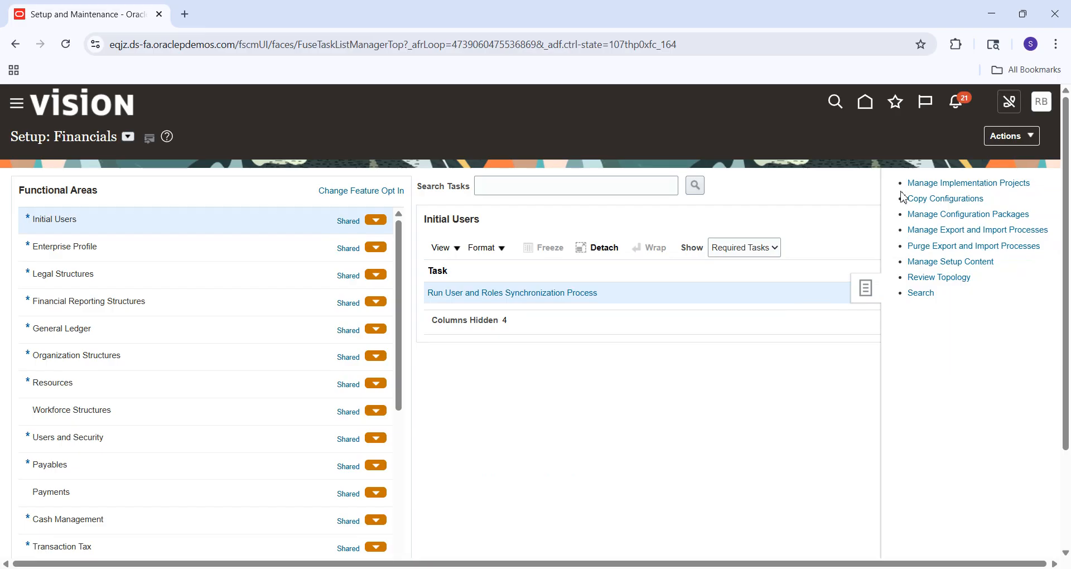
{"action": "left_click", "coordinate": [941, 184]}
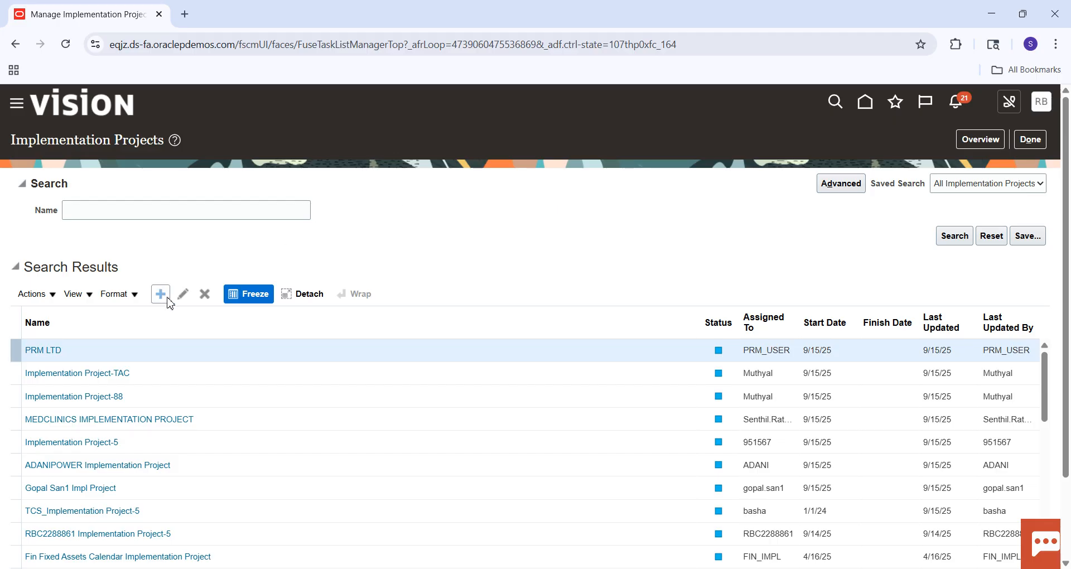
{"action": "left_click", "coordinate": [169, 300]}
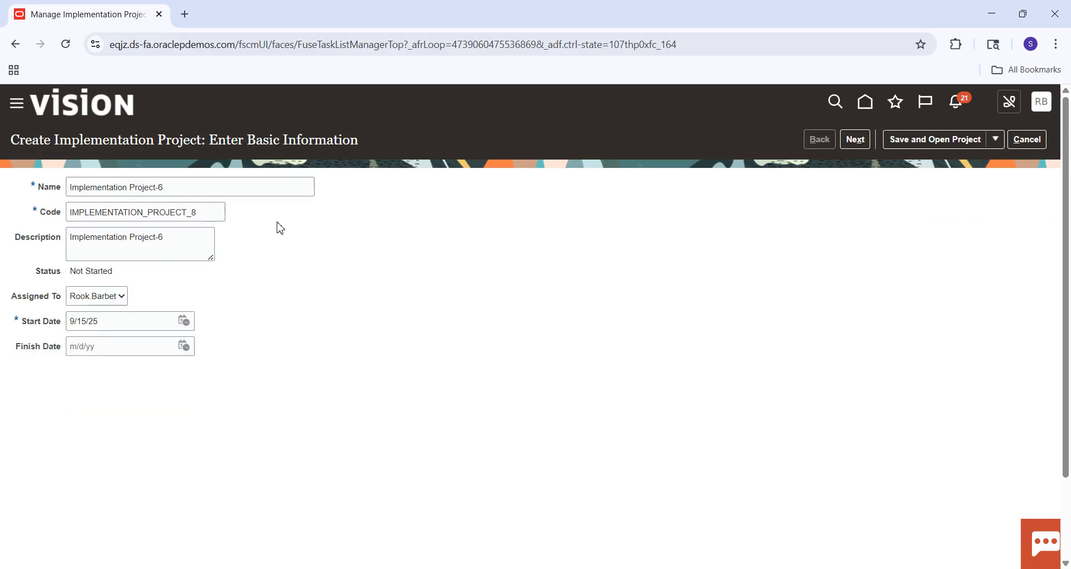
Name the new project "SM Implementation Project" and continue to the selection of offerings.
{"action": "left_click", "coordinate": [190, 188]}
{"action": "key", "text": "ctrl+a"}
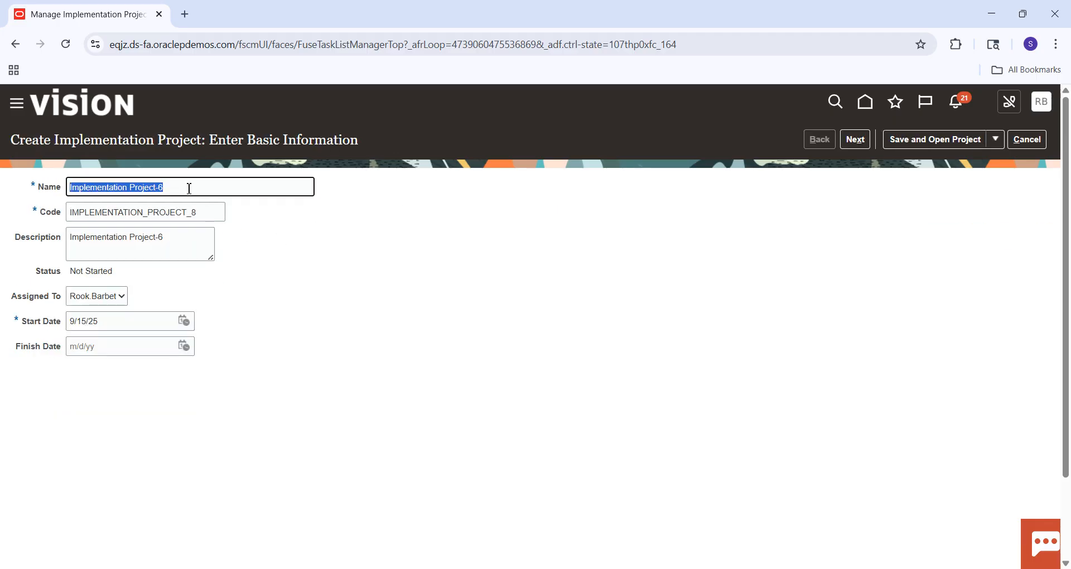
{"action": "key", "text": "Caps_Lock"}
{"action": "type", "text": "SM I"}
{"action": "key", "text": "Caps_Lock"}
{"action": "type", "text": "mple"}
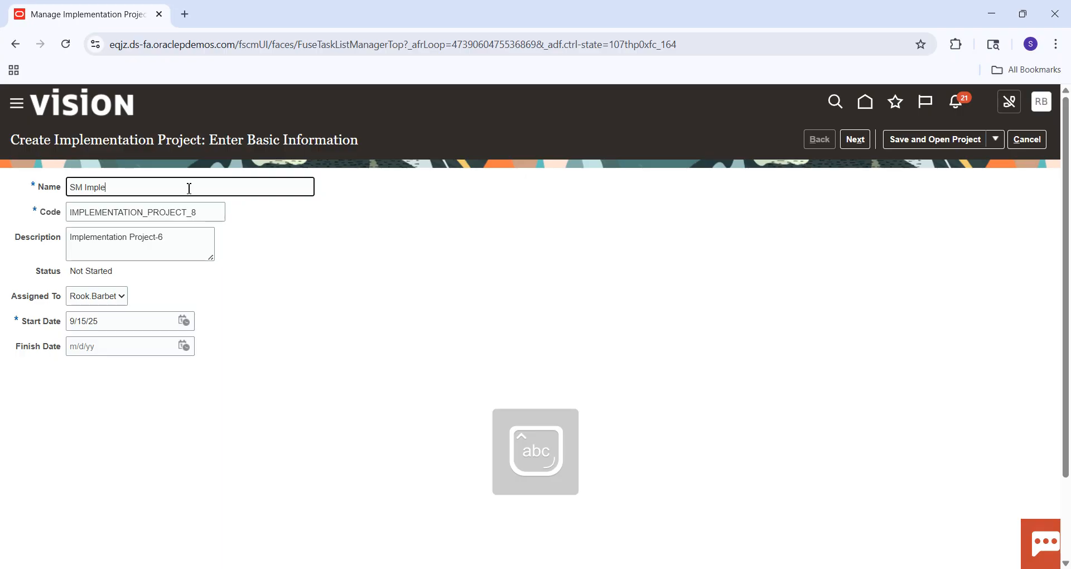
{"action": "type", "text": "mentation "}
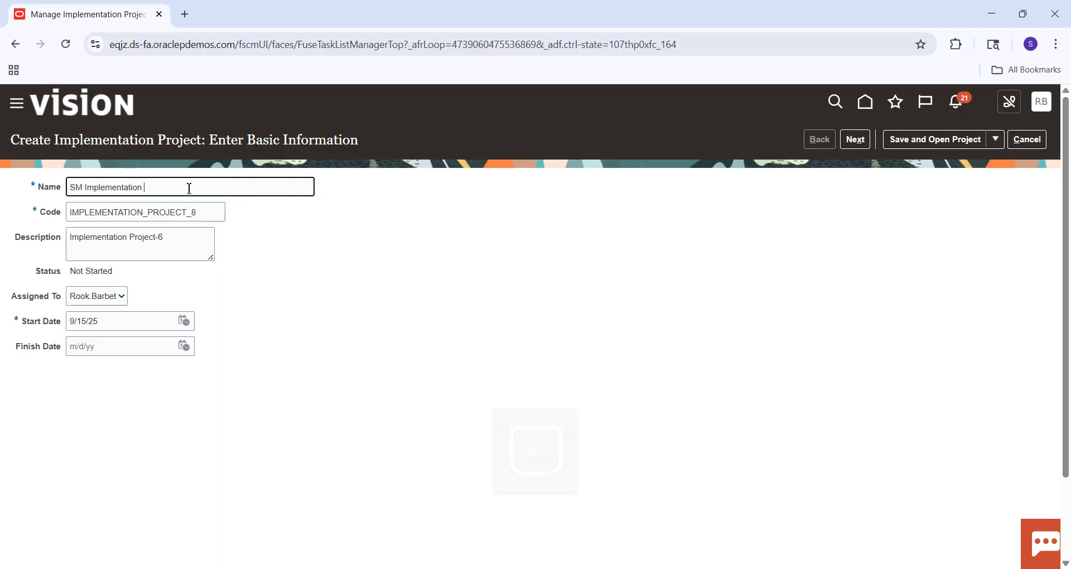
{"action": "type", "text": "Project"}
{"action": "key", "text": "Tab"}
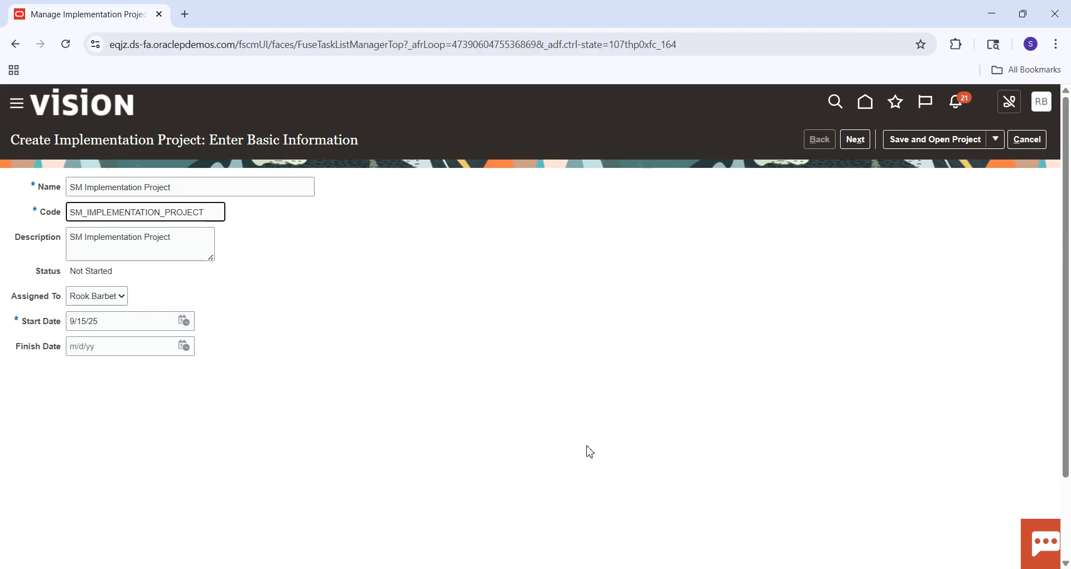
{"action": "left_click", "coordinate": [857, 138]}
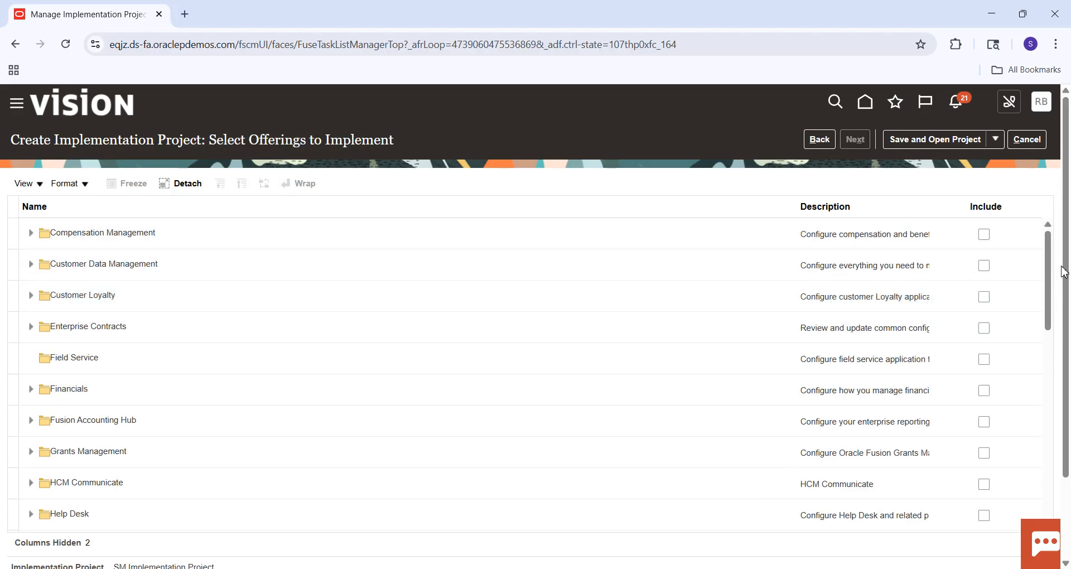
Include the Financials offering in the implementation project.
{"action": "scroll", "coordinate": [1052, 269], "scroll_direction": "down", "scroll_amount": 3}
{"action": "scroll", "coordinate": [1057, 296], "scroll_direction": "up", "scroll_amount": 3}
{"action": "scroll", "coordinate": [1055, 256], "scroll_direction": "up", "scroll_amount": 1}
{"action": "scroll", "coordinate": [1054, 298], "scroll_direction": "down", "scroll_amount": 2}
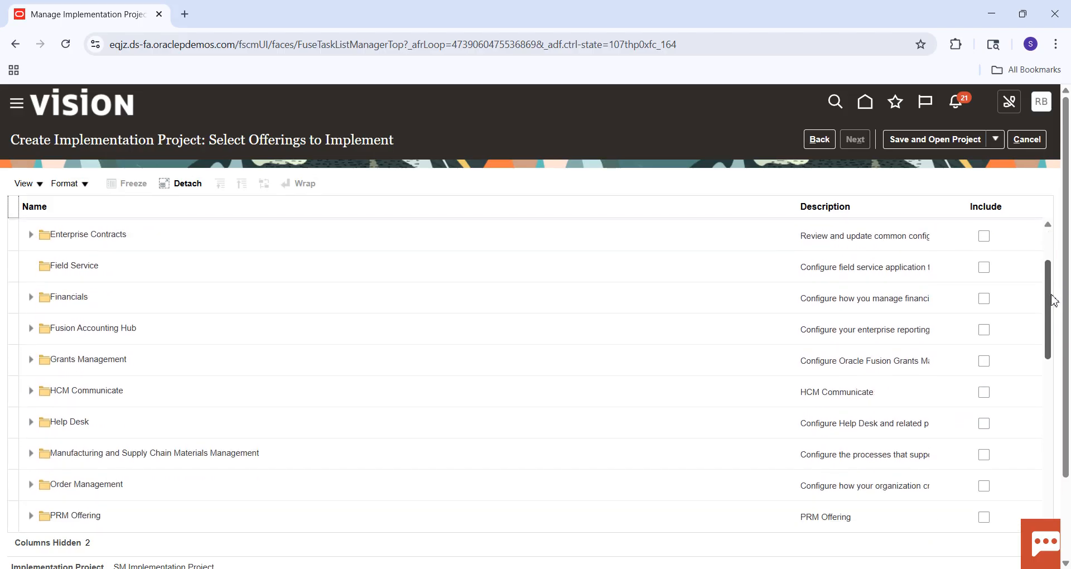
{"action": "scroll", "coordinate": [1054, 299], "scroll_direction": "down", "scroll_amount": 1}
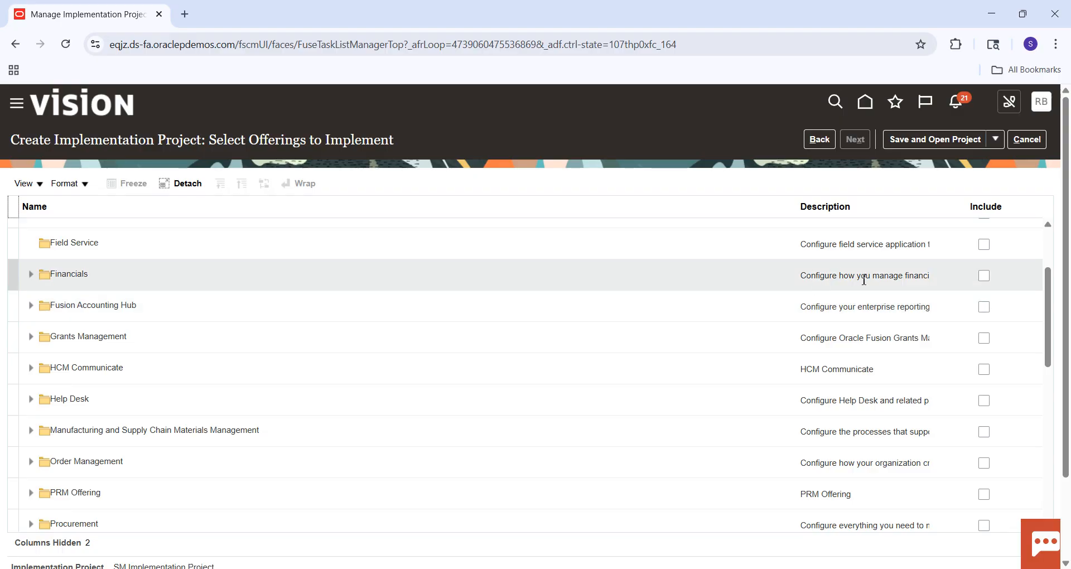
{"action": "left_click", "coordinate": [986, 278]}
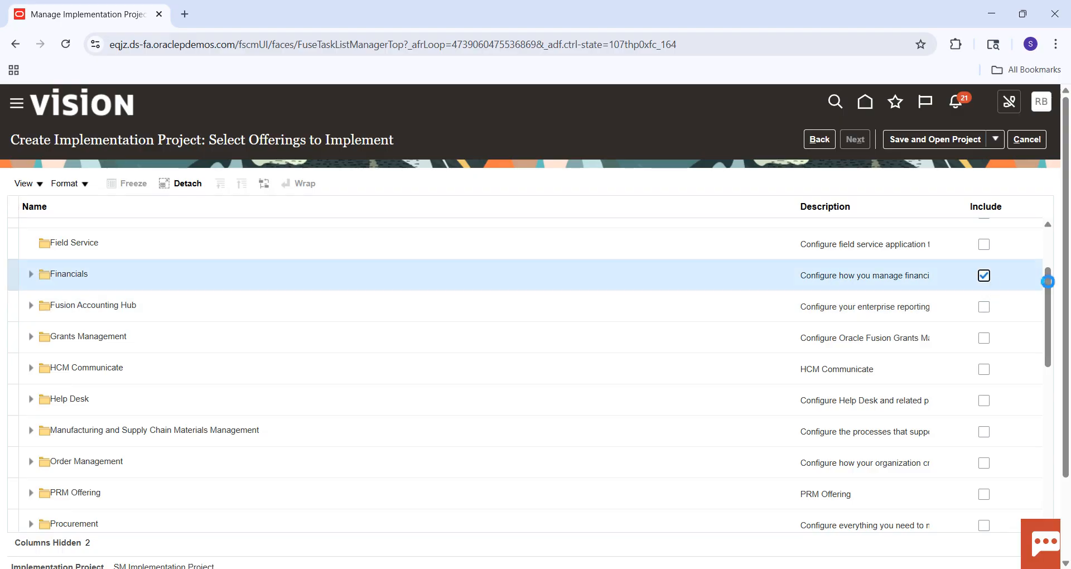
Include Supplier Invoice Processing, Expenses, Fixed Assets, Customer Invoice Processing, Collections, Revenue Management and Intercompany under Financials.
{"action": "left_click", "coordinate": [985, 330]}
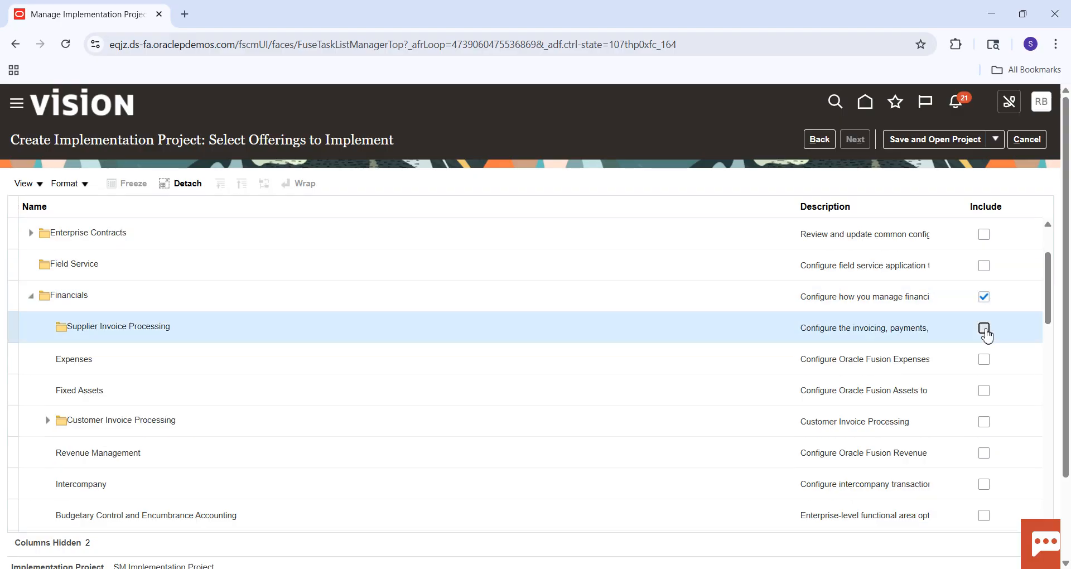
{"action": "left_click", "coordinate": [985, 361]}
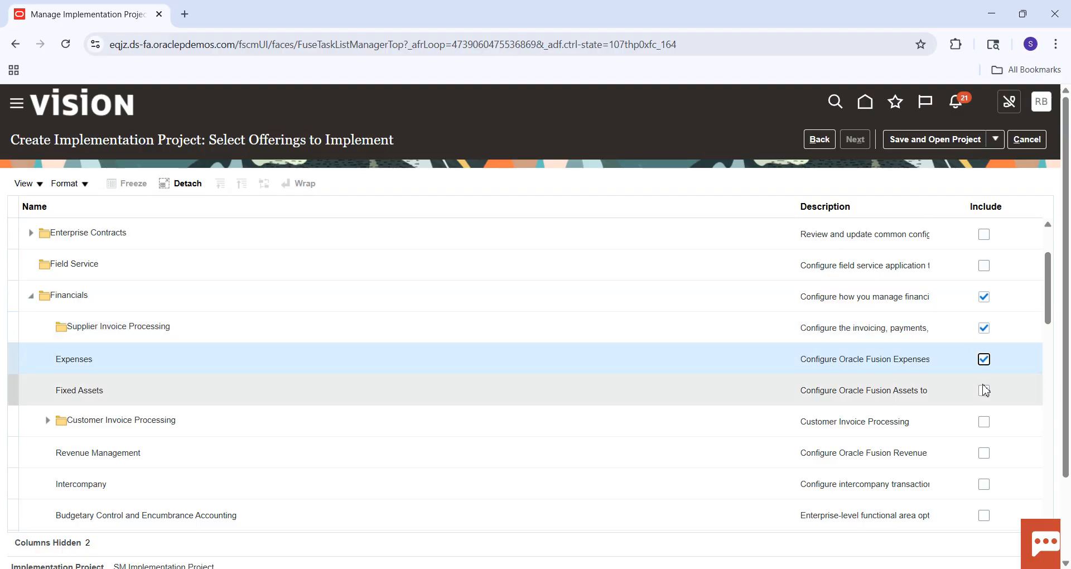
{"action": "left_click", "coordinate": [985, 388]}
{"action": "left_click", "coordinate": [986, 427]}
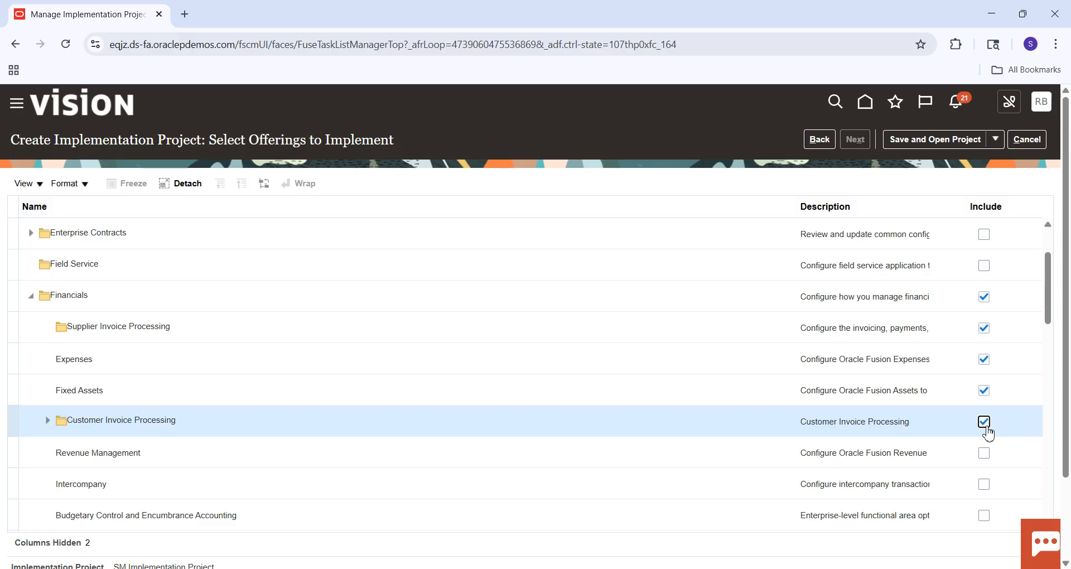
{"action": "left_click", "coordinate": [985, 455]}
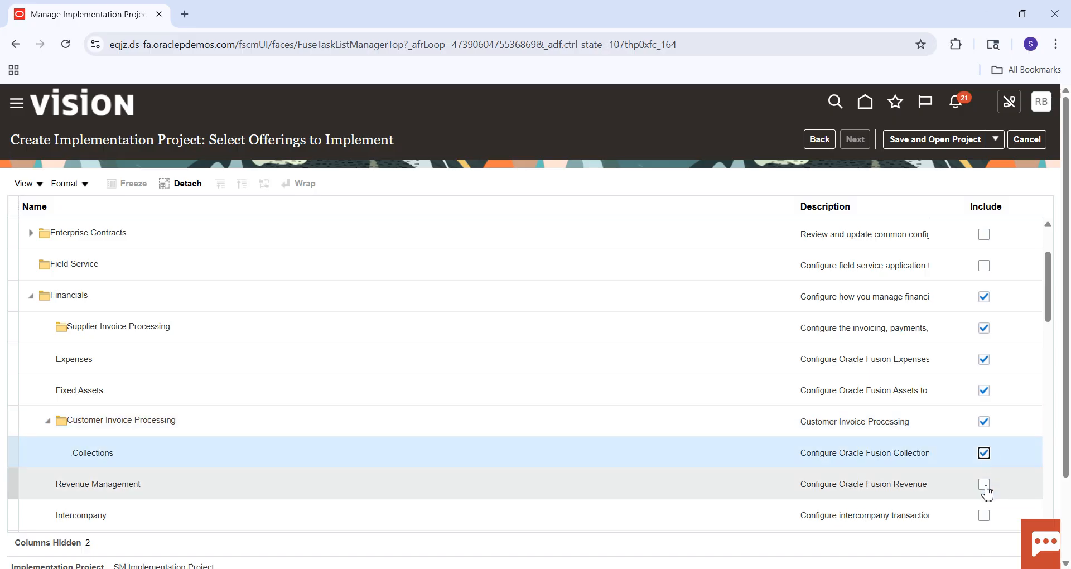
{"action": "left_click", "coordinate": [985, 485]}
{"action": "left_click", "coordinate": [985, 516]}
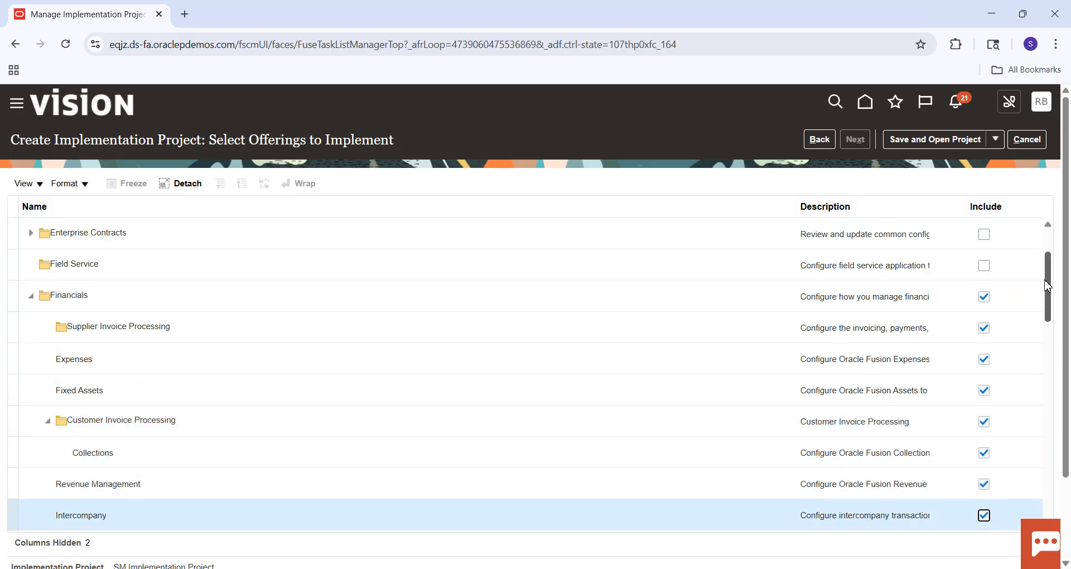
Include Budgetary Control and Encumbrance Accounting, and Financial Business Intelligence Analytics with all five of its sub-options.
{"action": "left_click_drag", "start_coordinate": [1048, 278], "coordinate": [1056, 315]}
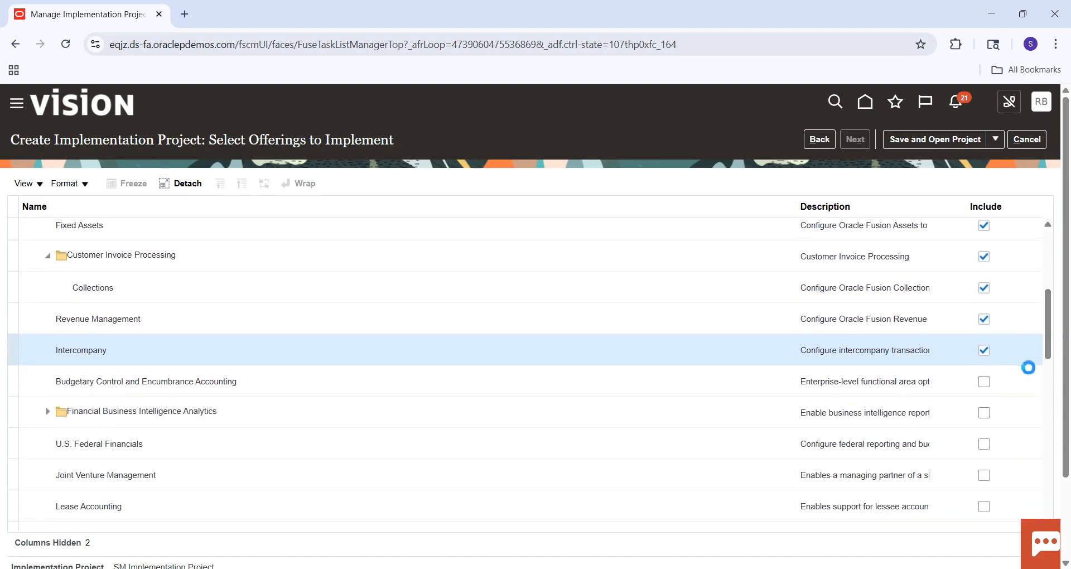
{"action": "left_click", "coordinate": [984, 383]}
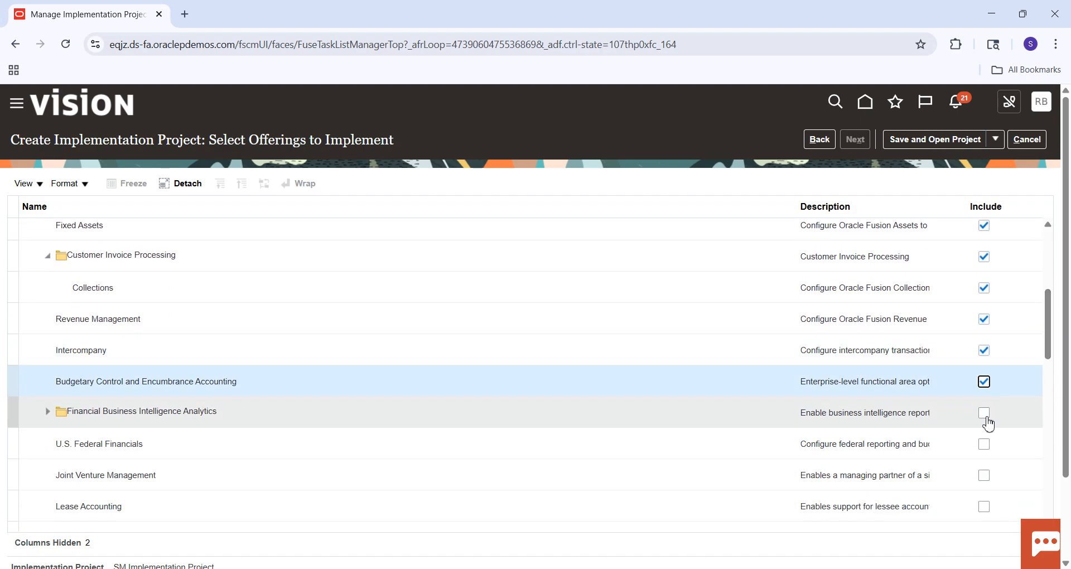
{"action": "left_click", "coordinate": [986, 418]}
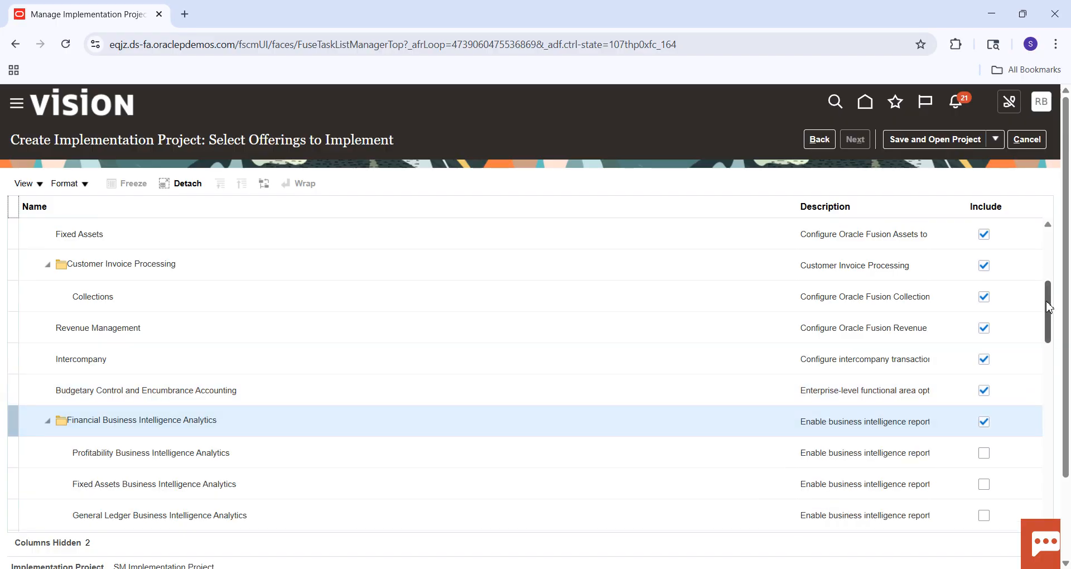
{"action": "left_click_drag", "start_coordinate": [1050, 306], "coordinate": [1044, 335]}
{"action": "left_click", "coordinate": [984, 307]}
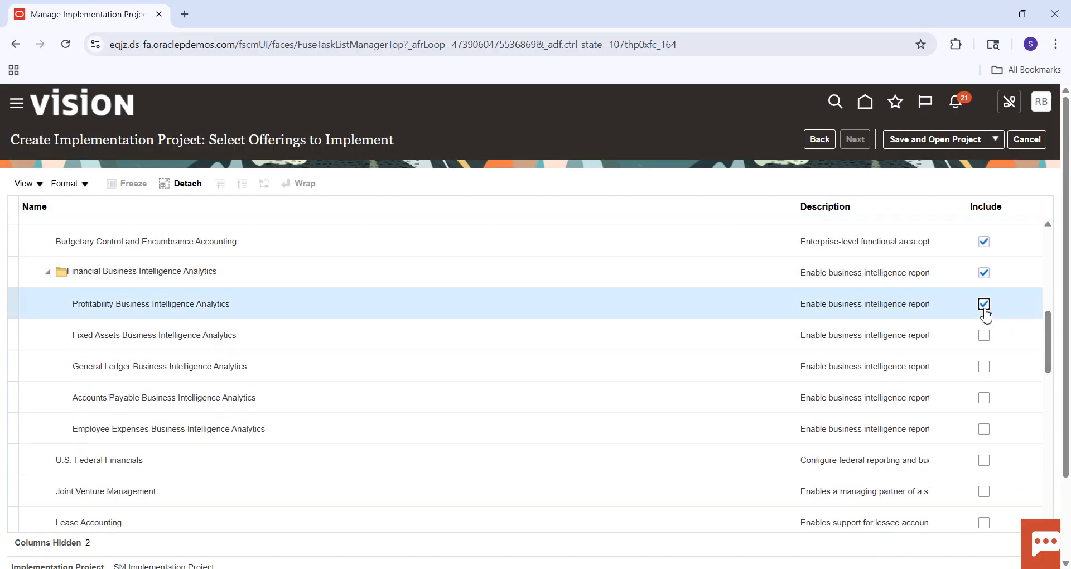
{"action": "left_click", "coordinate": [984, 336]}
{"action": "left_click", "coordinate": [985, 369]}
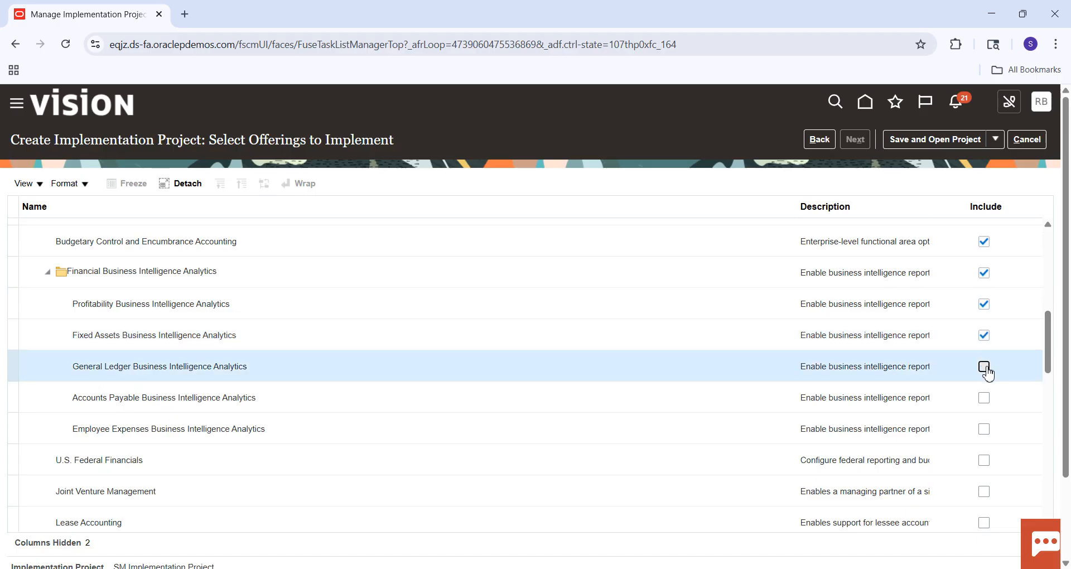
{"action": "left_click", "coordinate": [985, 399]}
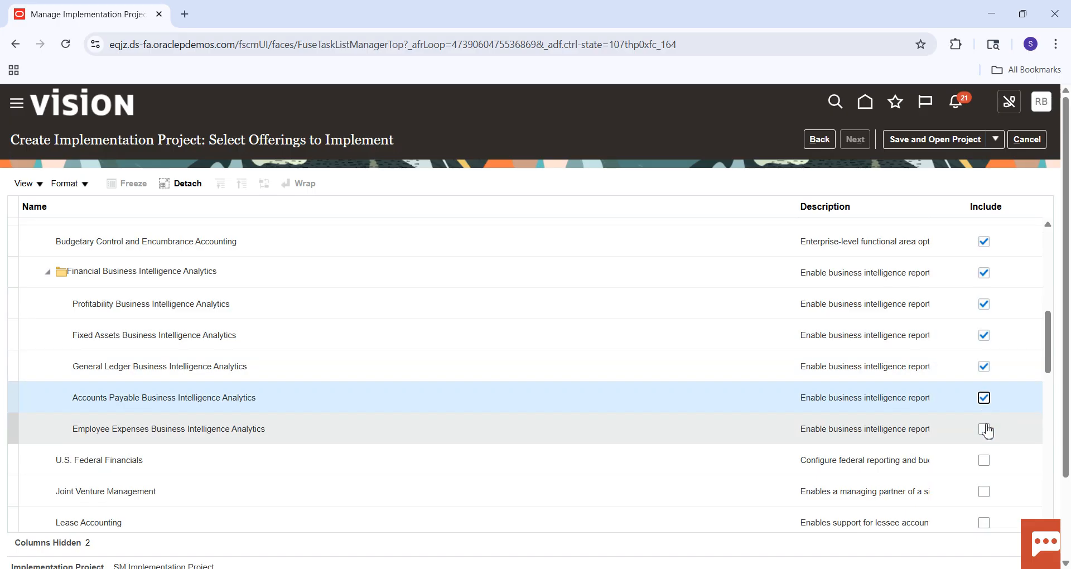
{"action": "left_click", "coordinate": [986, 429]}
Include U.S. Federal Financials, Joint Venture Management and Lease Accounting under the Financials offering.
{"action": "left_click", "coordinate": [984, 460]}
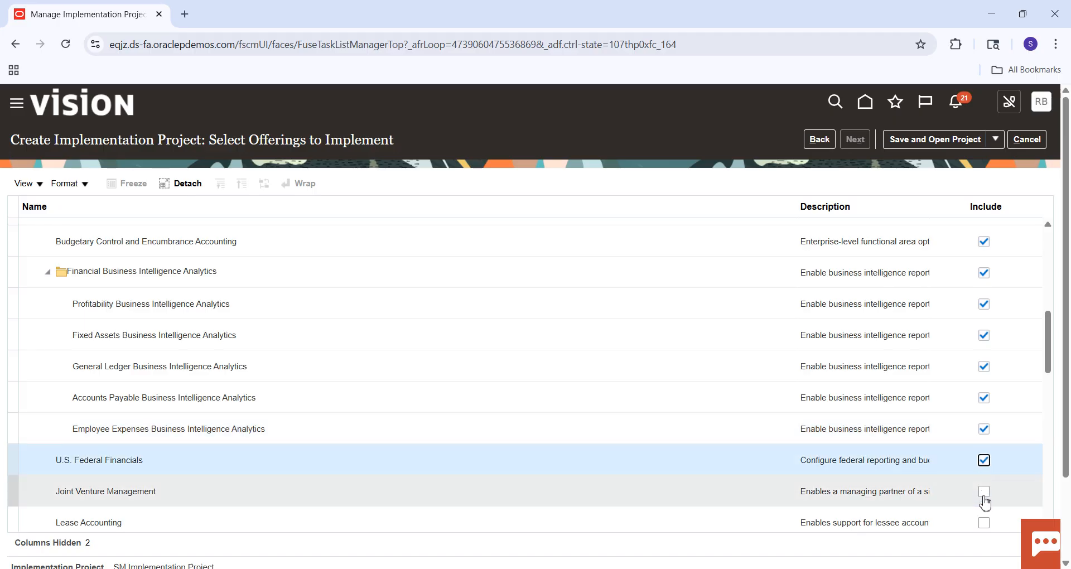
{"action": "left_click", "coordinate": [984, 493]}
{"action": "left_click", "coordinate": [984, 523]}
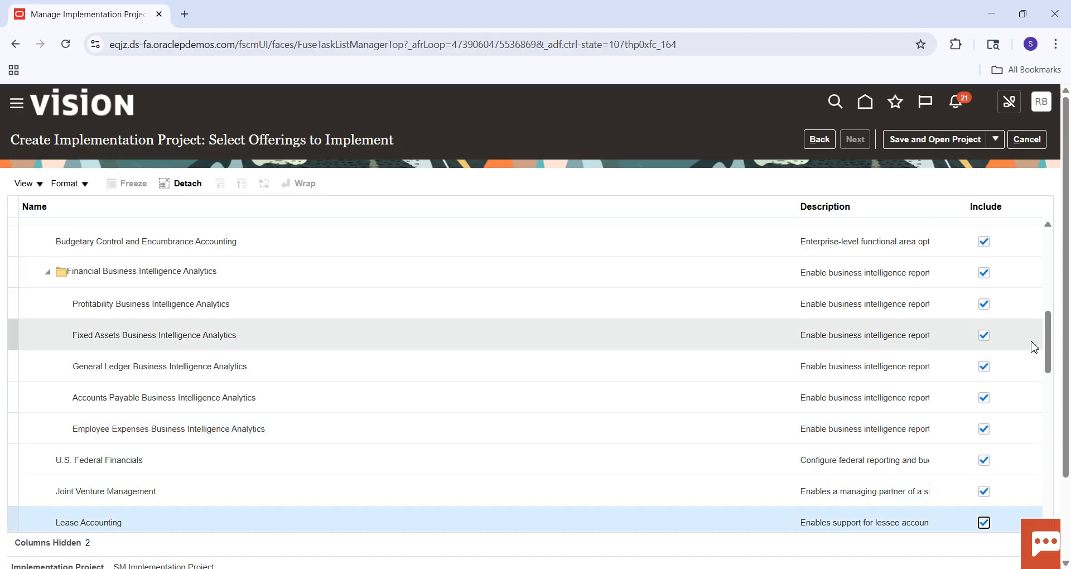
{"action": "left_click_drag", "start_coordinate": [1049, 336], "coordinate": [1053, 356]}
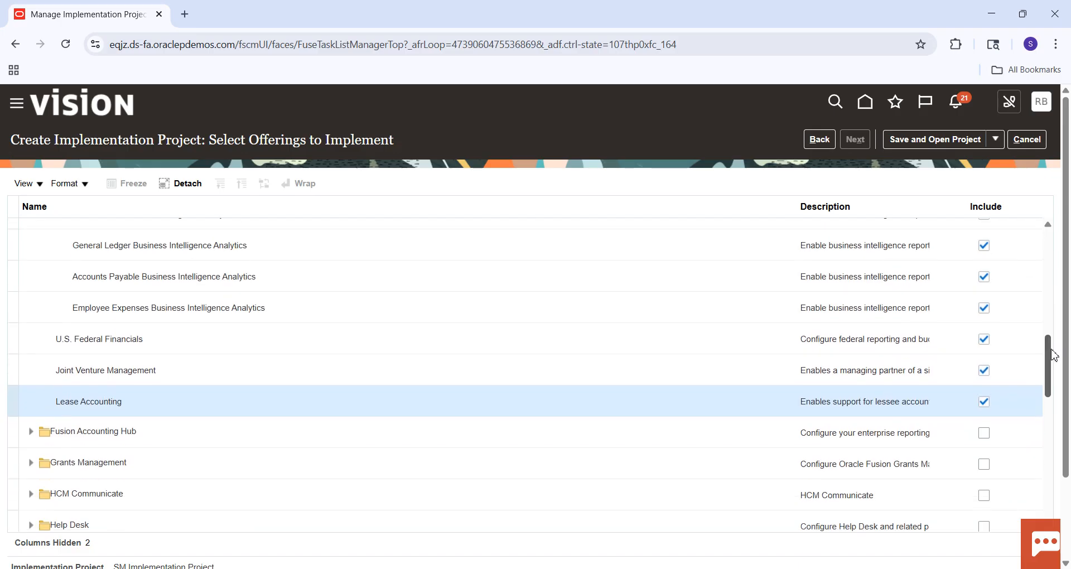
Save and close the new project, and open SM Implementation Project from the project list.
{"action": "left_click", "coordinate": [994, 141]}
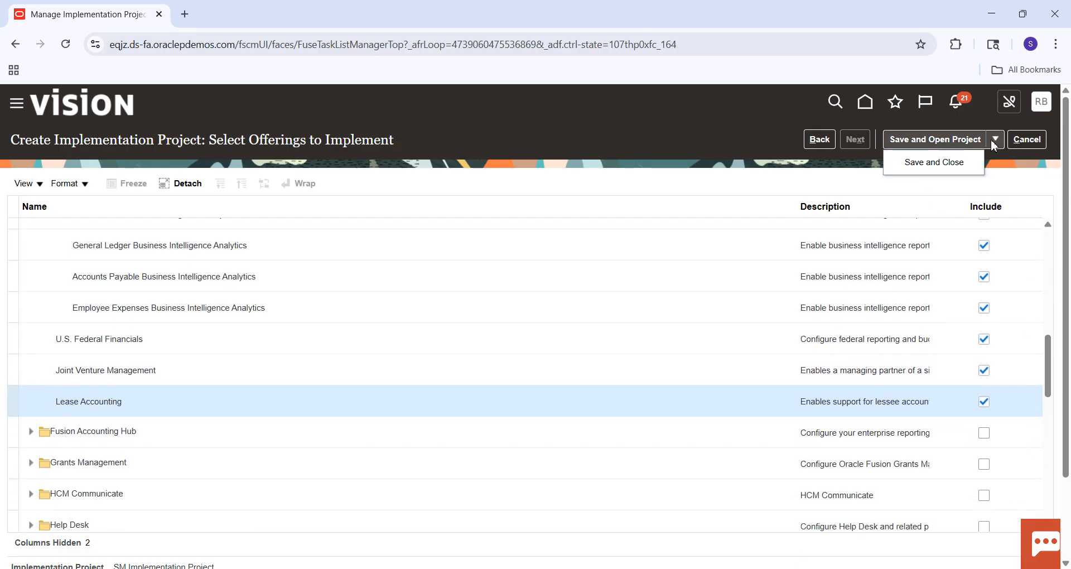
{"action": "left_click", "coordinate": [955, 170]}
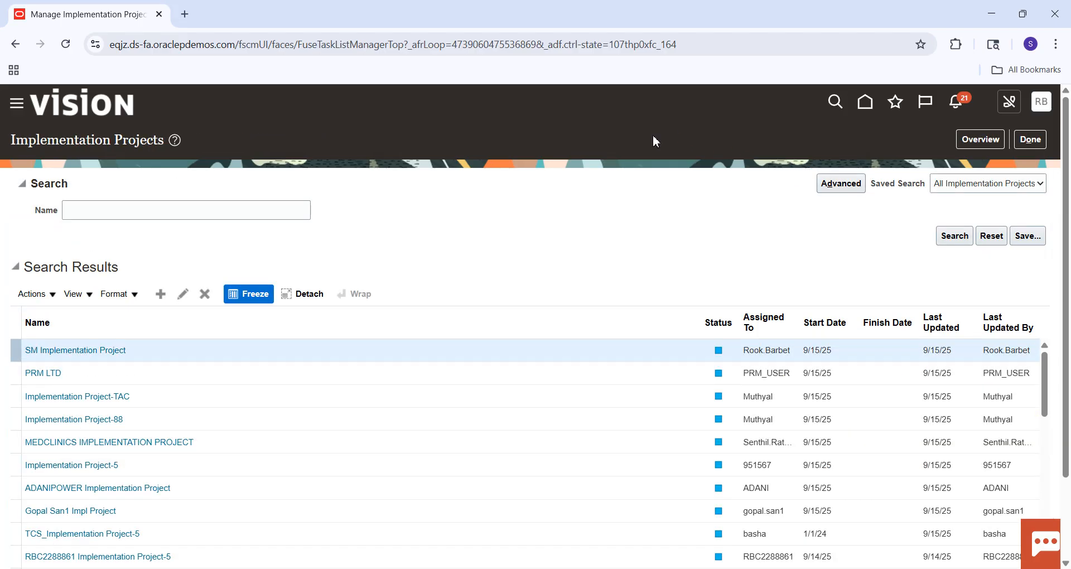
{"action": "left_click", "coordinate": [81, 351]}
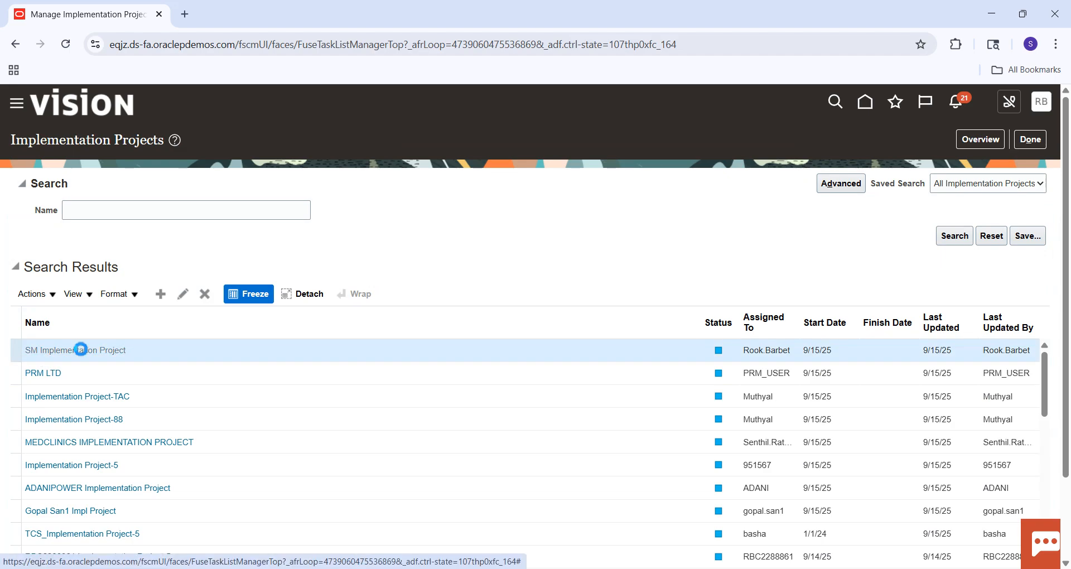
Switch to the Excel checklist and fill the Create Implementation Project cell green to mark the step complete.
{"action": "key", "text": "alt+Tab"}
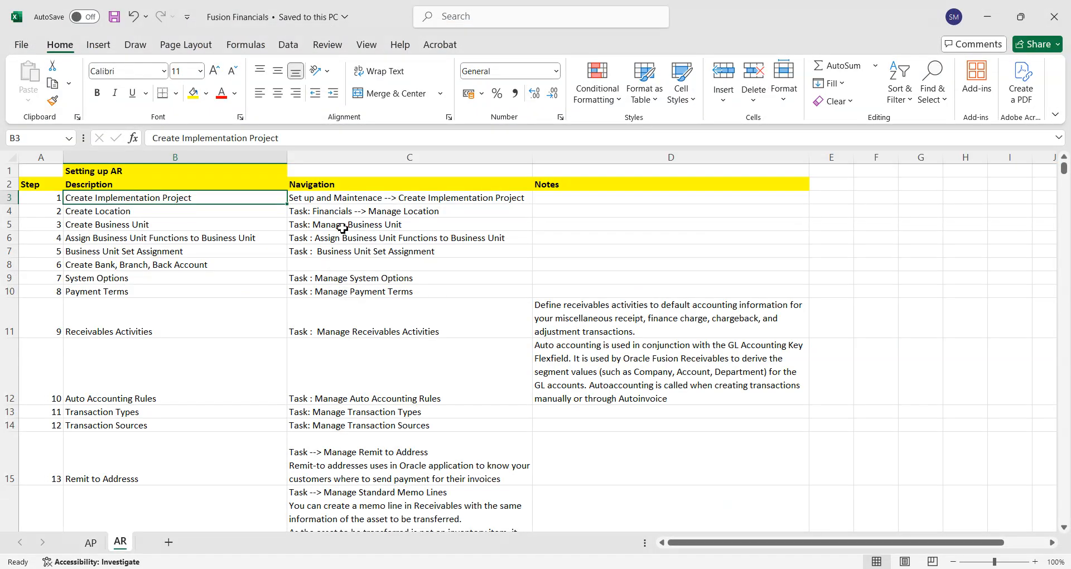
{"action": "left_click", "coordinate": [205, 98]}
{"action": "left_click", "coordinate": [277, 308]}
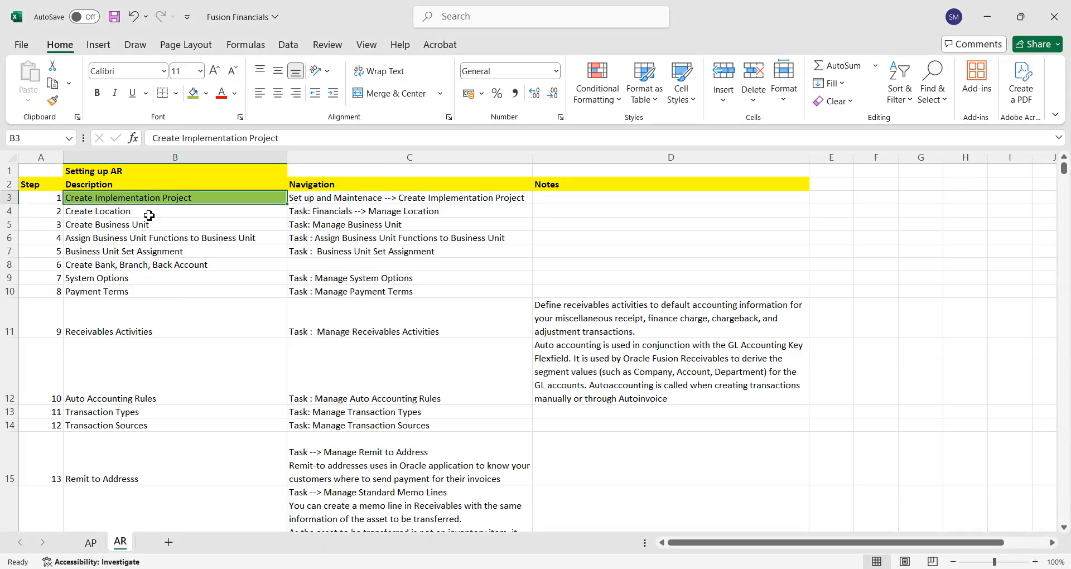
{"action": "left_click", "coordinate": [124, 213]}
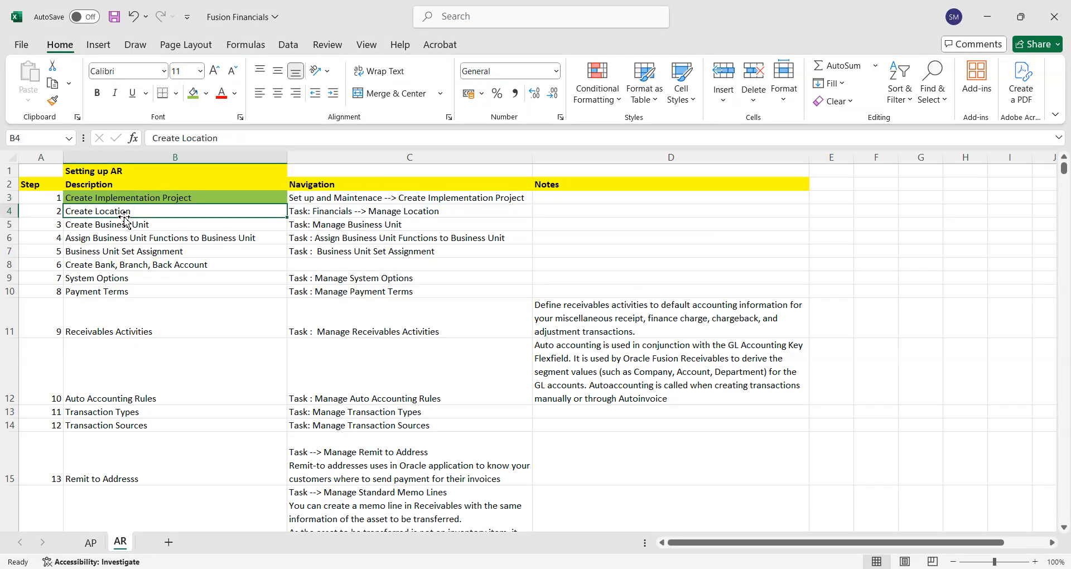
Switch back to Oracle Fusion in Chrome, search the project's tasks for "Manage%Locations%" and go to the Manage Locations task.
{"action": "key", "text": "alt+Tab"}
{"action": "left_click", "coordinate": [97, 315]}
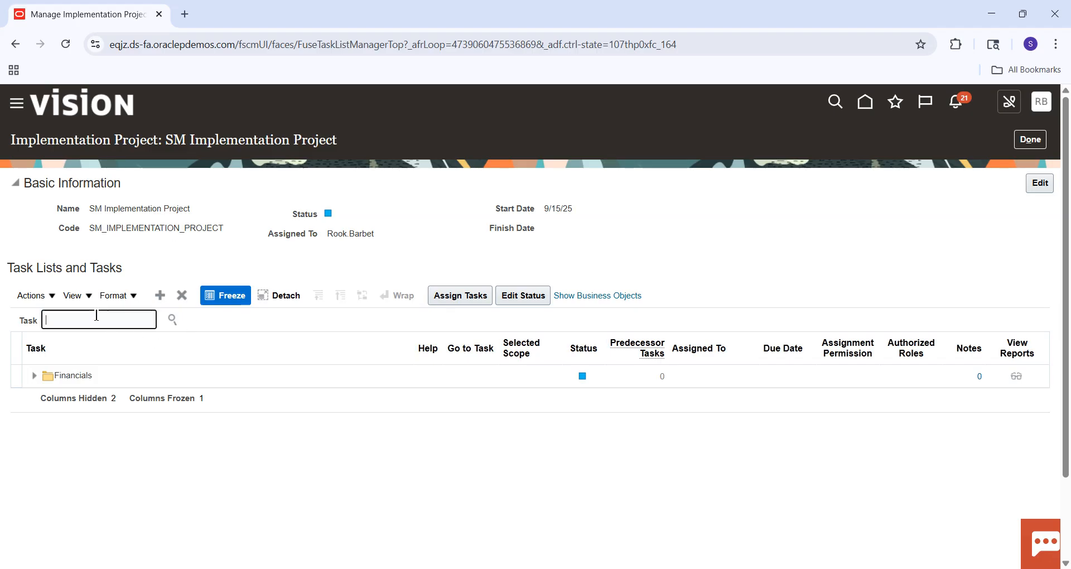
{"action": "type", "text": "Manage%"}
{"action": "type", "text": "cations%"}
{"action": "key", "text": "Return"}
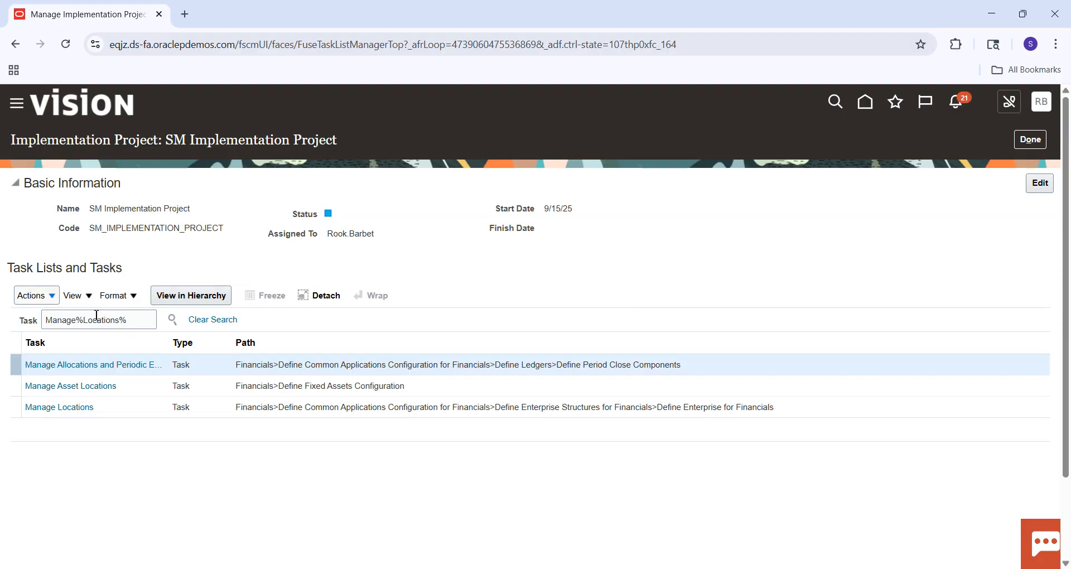
{"action": "left_click", "coordinate": [77, 408]}
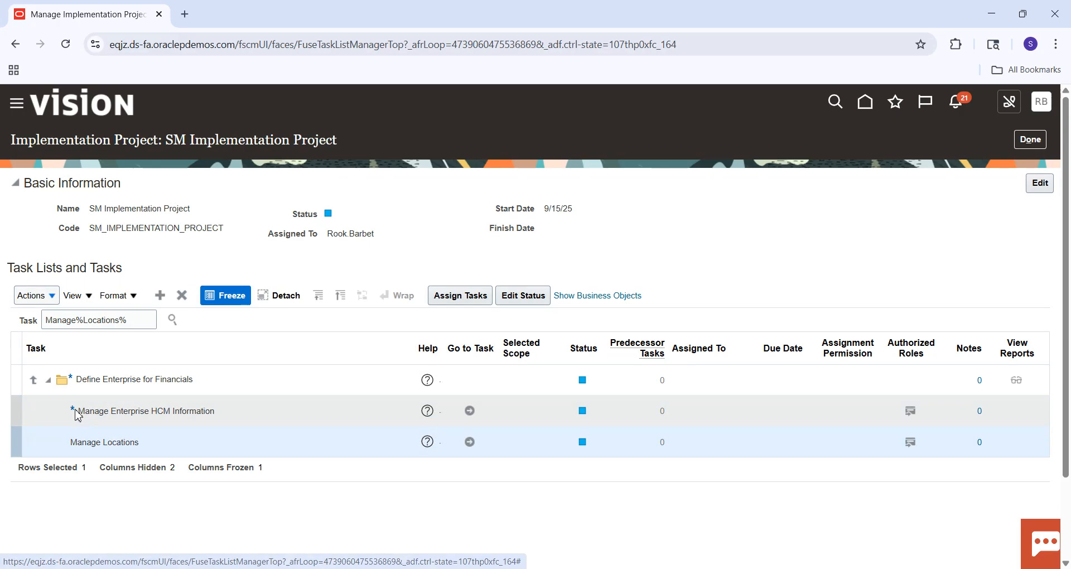
{"action": "left_click", "coordinate": [469, 442]}
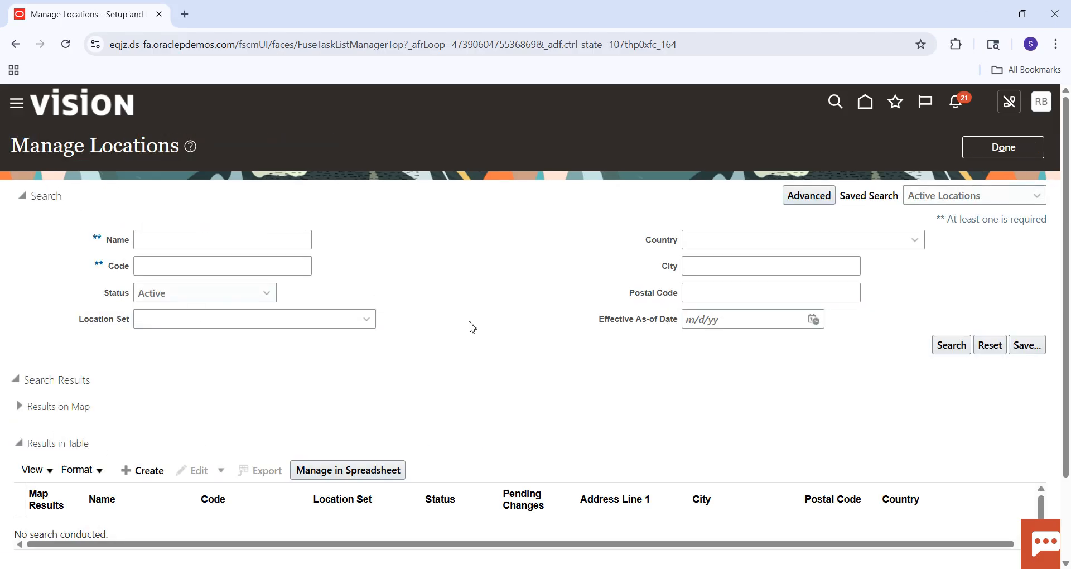
Start a new location and name it SM Location.
{"action": "left_click", "coordinate": [131, 474]}
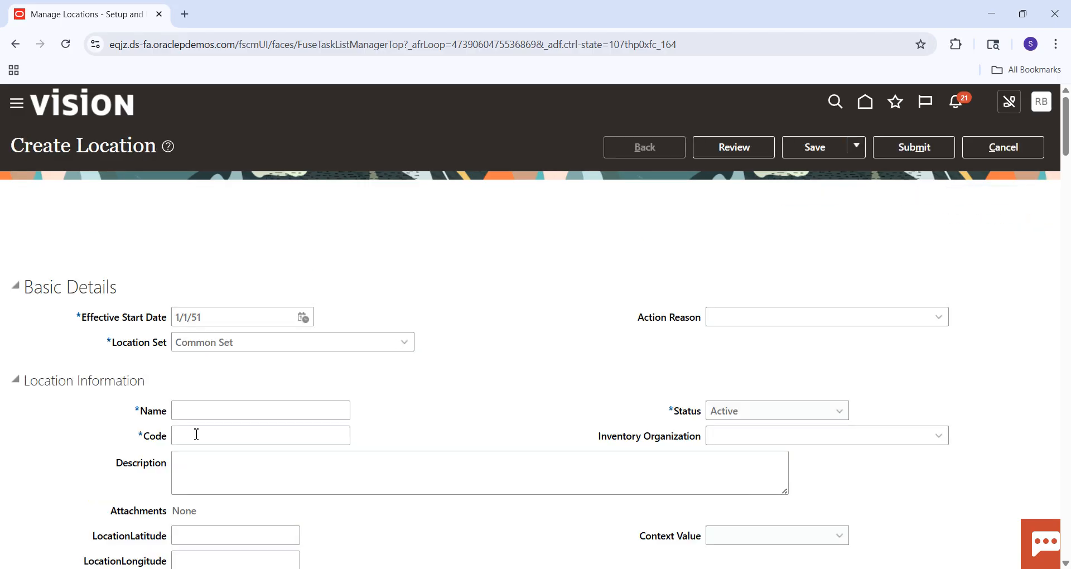
{"action": "left_click", "coordinate": [223, 413]}
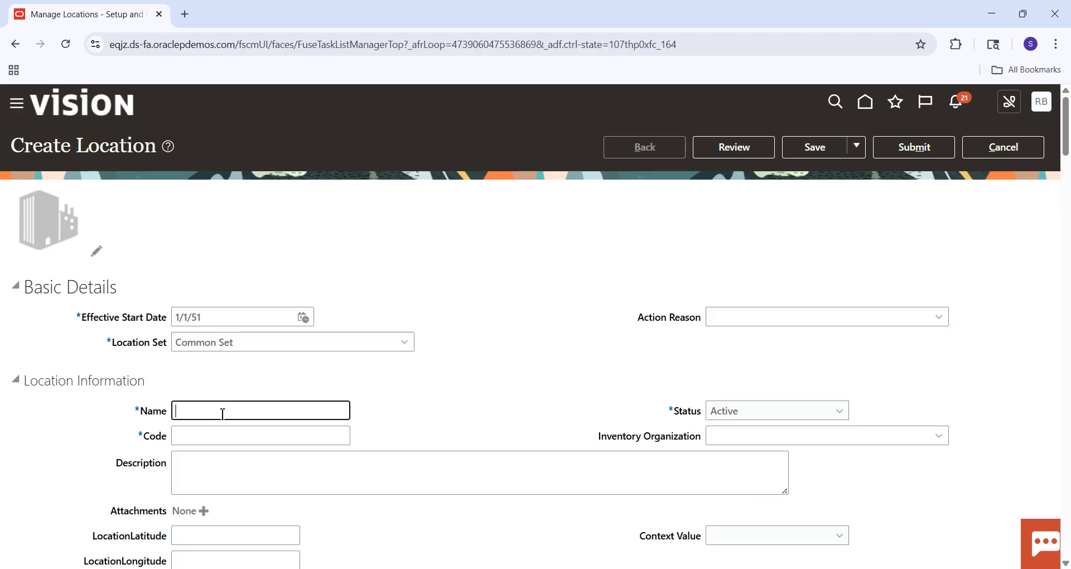
{"action": "key", "text": "Caps_Lock"}
{"action": "type", "text": "S"}
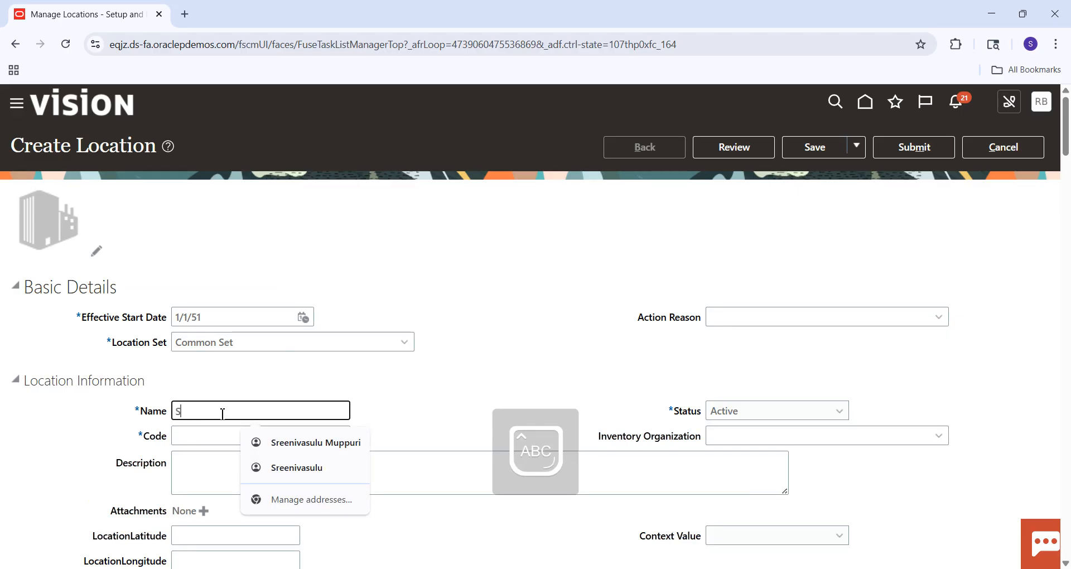
{"action": "type", "text": "M L"}
{"action": "key", "text": "Caps_Lock"}
{"action": "type", "text": "ocation"}
{"action": "key", "text": "Tab"}
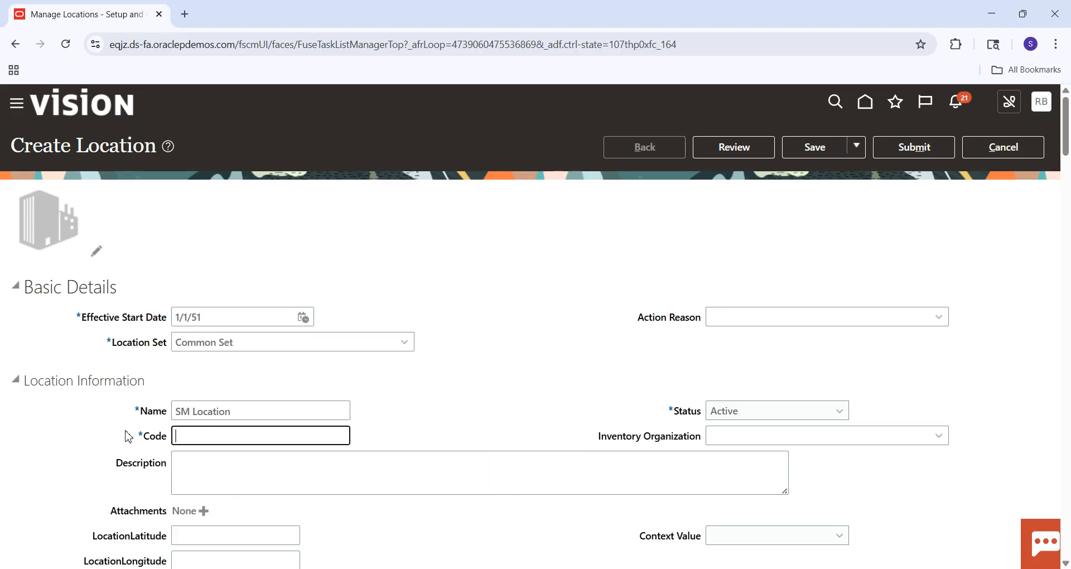
Copy the location's name into its Code so the code is SM Location.
{"action": "left_click", "coordinate": [262, 413]}
{"action": "key", "text": "ctrl+a"}
{"action": "key", "text": "ctrl+c"}
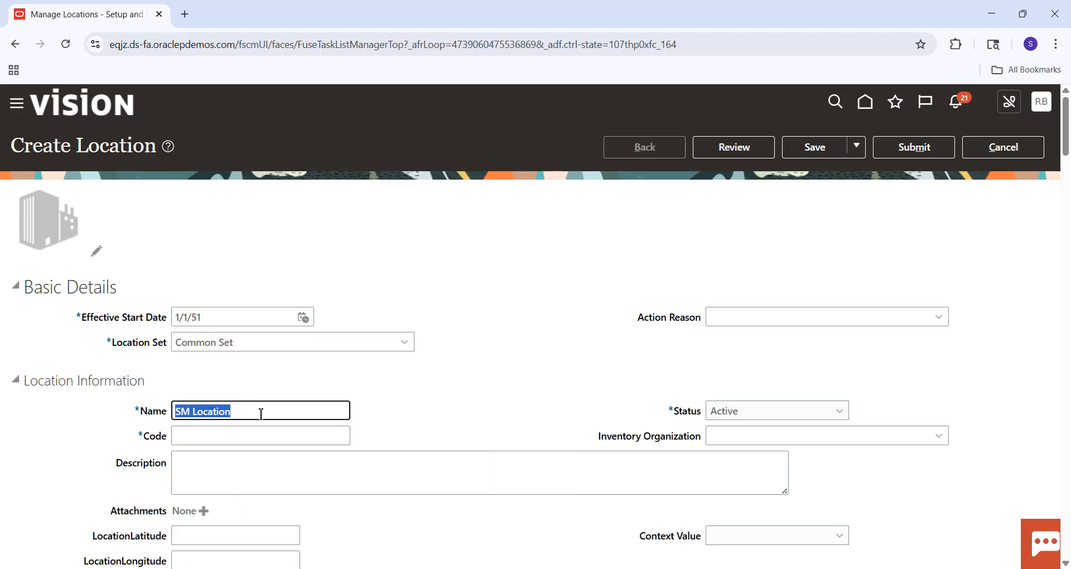
{"action": "key", "text": "Tab"}
{"action": "key", "text": "ctrl+v"}
{"action": "key", "text": "Tab"}
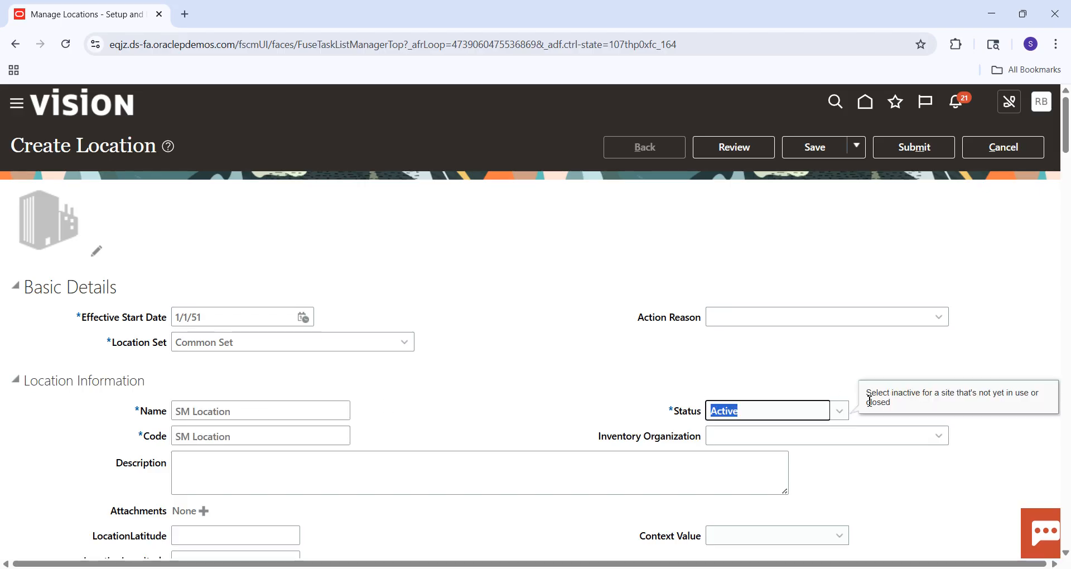
Fill the location's main address from the saved address suggestion and delete the character just before the @ in the e-mail.
{"action": "left_click_drag", "start_coordinate": [1068, 122], "coordinate": [1068, 172]}
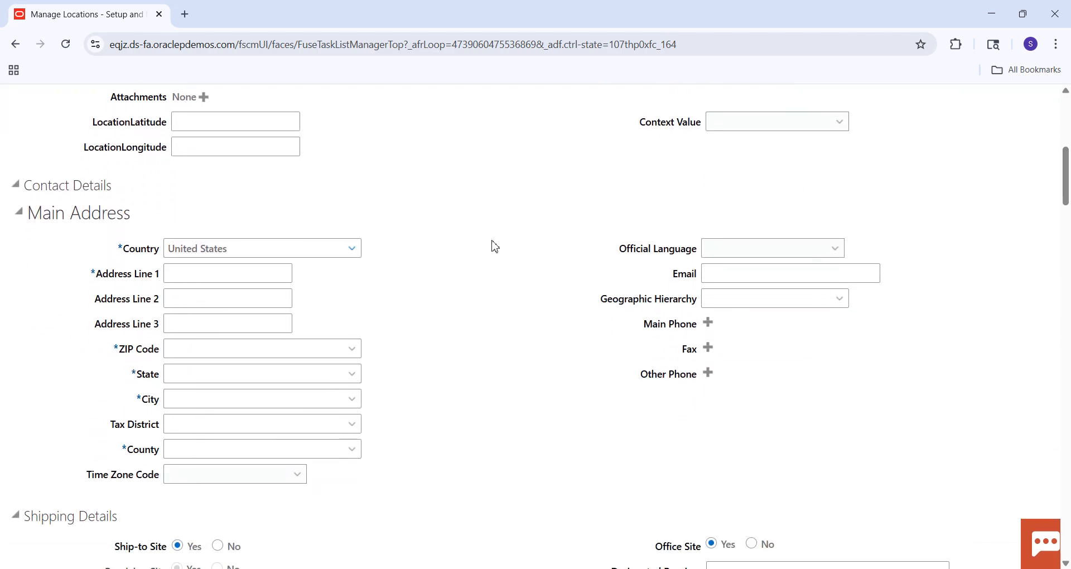
{"action": "left_click", "coordinate": [233, 272]}
{"action": "left_click", "coordinate": [292, 313]}
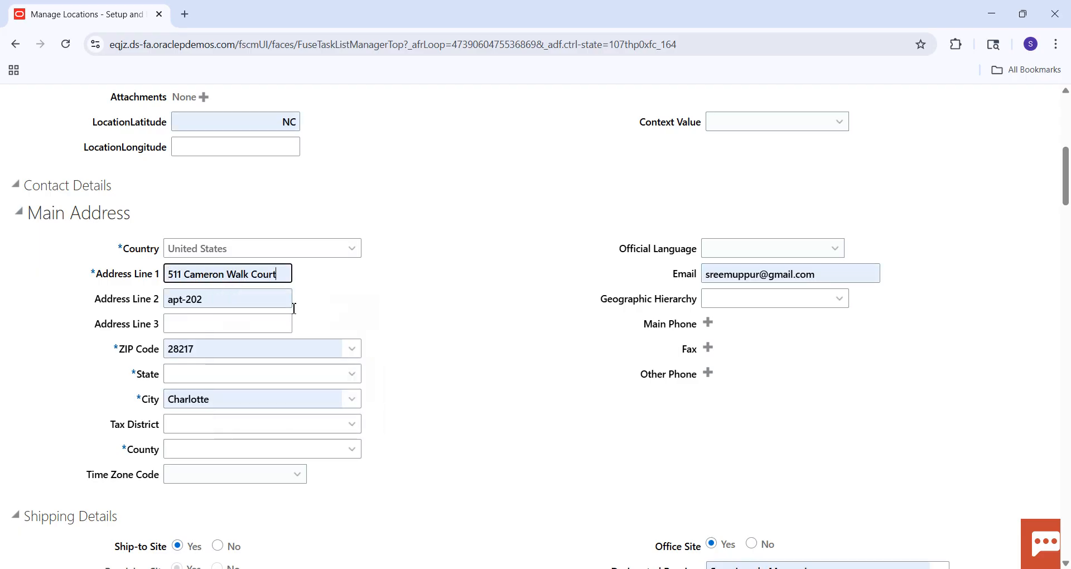
{"action": "left_click", "coordinate": [763, 275]}
{"action": "key", "text": "BackSpace"}
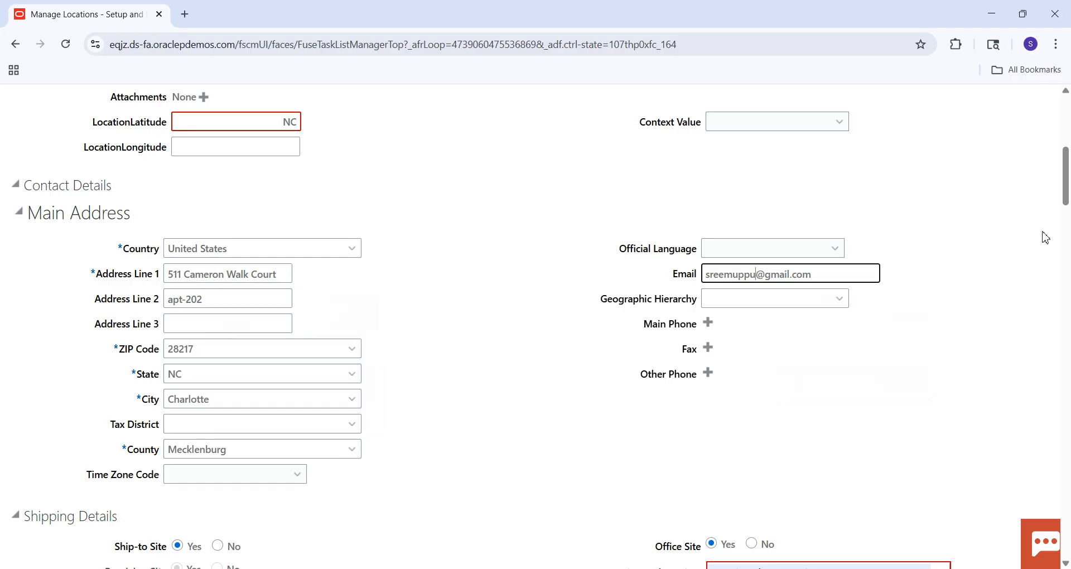
Clear the autofilled Designated Receiver in the location's shipping details.
{"action": "left_click_drag", "start_coordinate": [1068, 172], "coordinate": [1070, 196]}
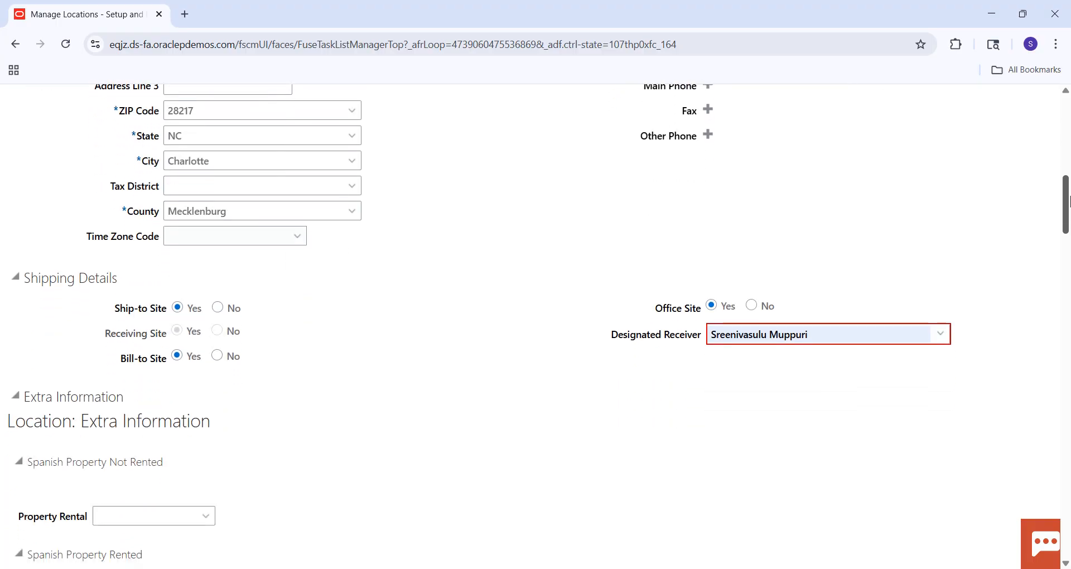
{"action": "left_click", "coordinate": [905, 336]}
{"action": "key", "text": "BackSpace"}
{"action": "key", "text": "BackSpace"}
{"action": "key", "text": "BackSpace"}
{"action": "key", "text": "BackSpace"}
{"action": "key", "text": "BackSpace"}
{"action": "key", "text": "BackSpace"}
{"action": "key", "text": "BackSpace"}
{"action": "key", "text": "BackSpace"}
{"action": "key", "text": "BackSpace"}
{"action": "key", "text": "BackSpace"}
{"action": "key", "text": "BackSpace"}
{"action": "key", "text": "BackSpace"}
{"action": "key", "text": "BackSpace"}
{"action": "key", "text": "BackSpace"}
{"action": "key", "text": "BackSpace"}
{"action": "key", "text": "BackSpace"}
{"action": "key", "text": "BackSpace"}
{"action": "key", "text": "BackSpace"}
{"action": "key", "text": "BackSpace"}
{"action": "key", "text": "BackSpace"}
{"action": "left_click", "coordinate": [1000, 242]}
Clear the autofilled NC entry from the location's LocationLatitude.
{"action": "left_click_drag", "start_coordinate": [1054, 216], "coordinate": [1069, 159]}
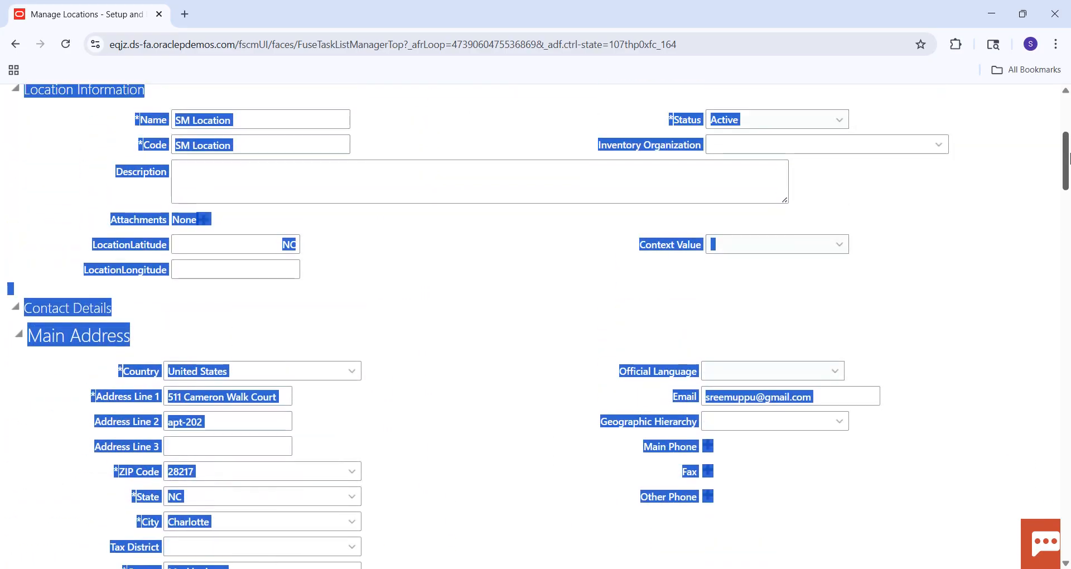
{"action": "left_click", "coordinate": [1004, 208]}
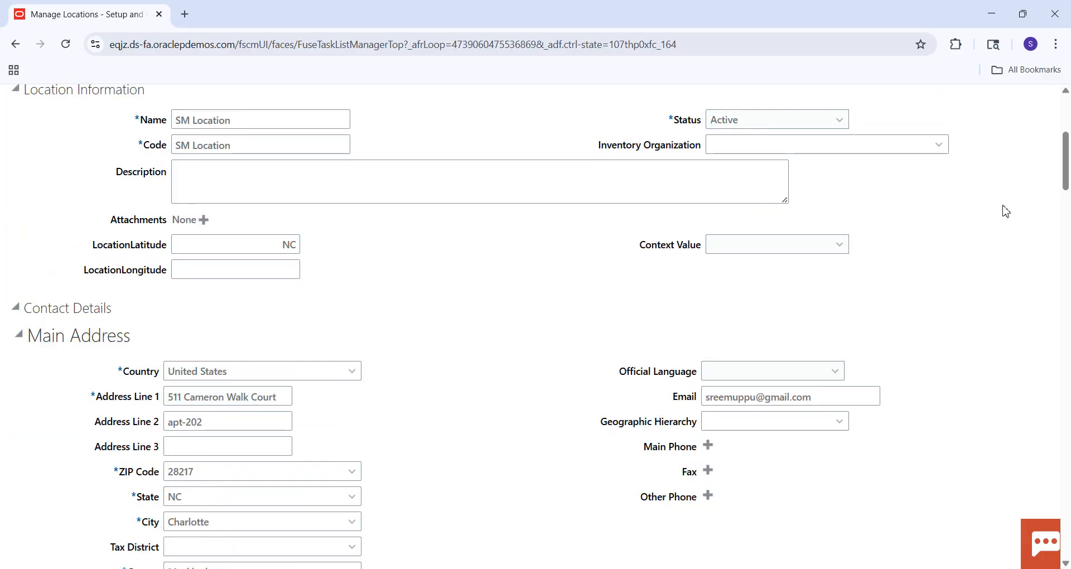
{"action": "left_click", "coordinate": [272, 247]}
{"action": "key", "text": "Escape"}
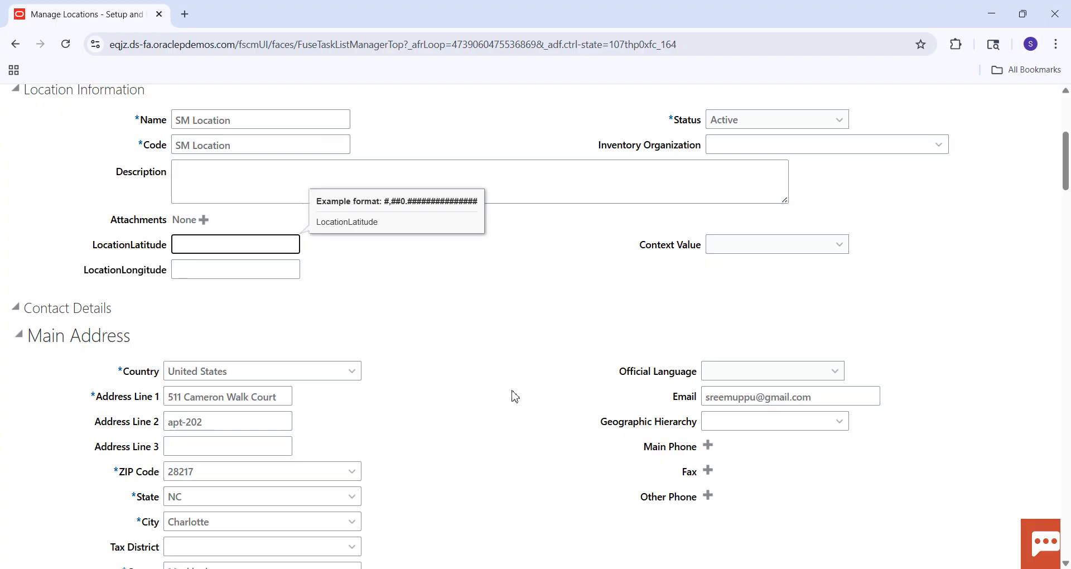
{"action": "left_click", "coordinate": [514, 396]}
Save and submit the new location, acknowledging both confirmations.
{"action": "left_click_drag", "start_coordinate": [1067, 144], "coordinate": [1066, 97]}
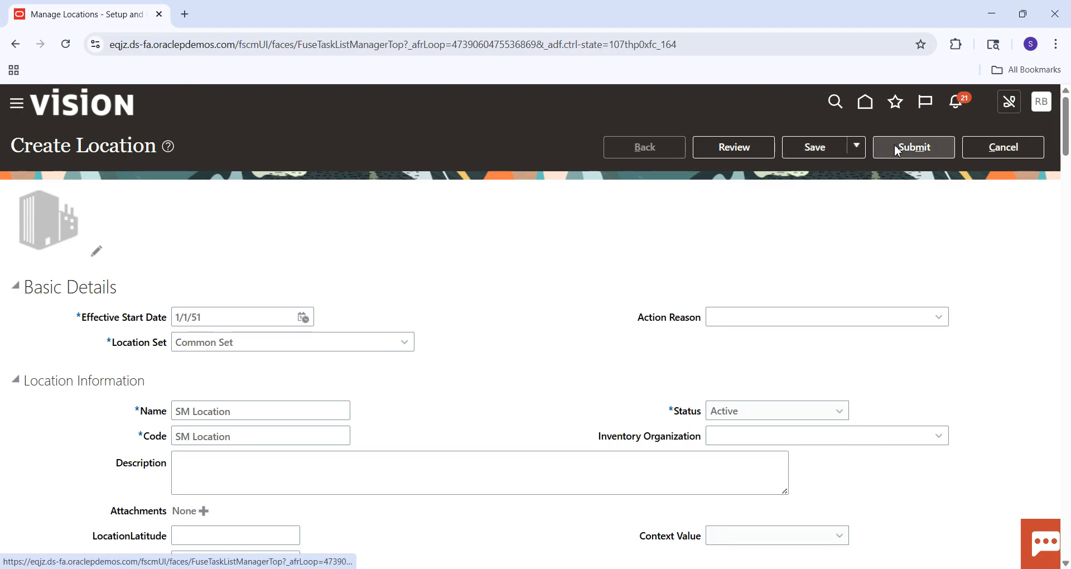
{"action": "left_click", "coordinate": [805, 152]}
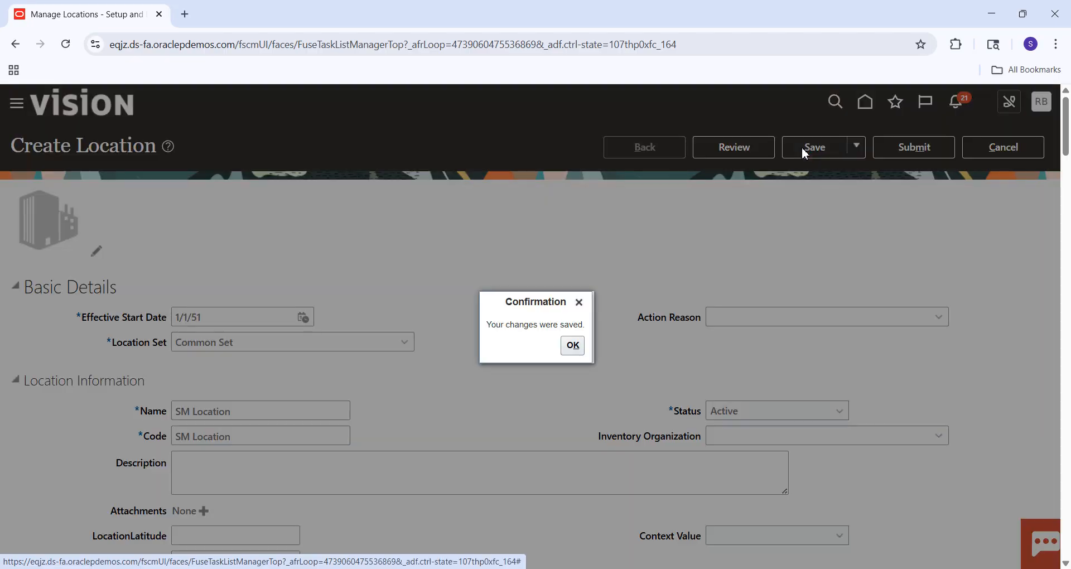
{"action": "left_click", "coordinate": [573, 345]}
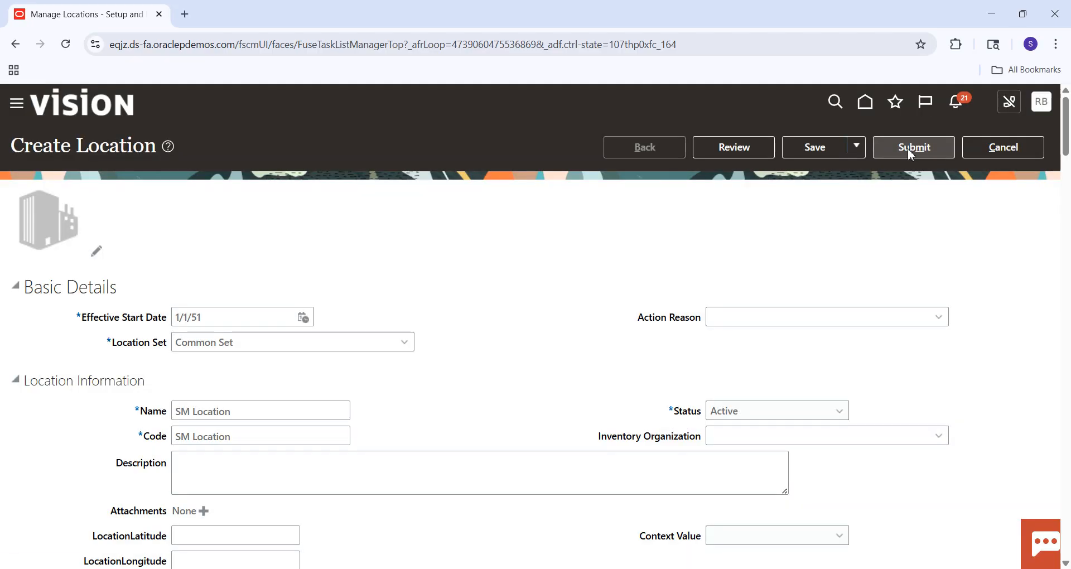
{"action": "left_click", "coordinate": [911, 154]}
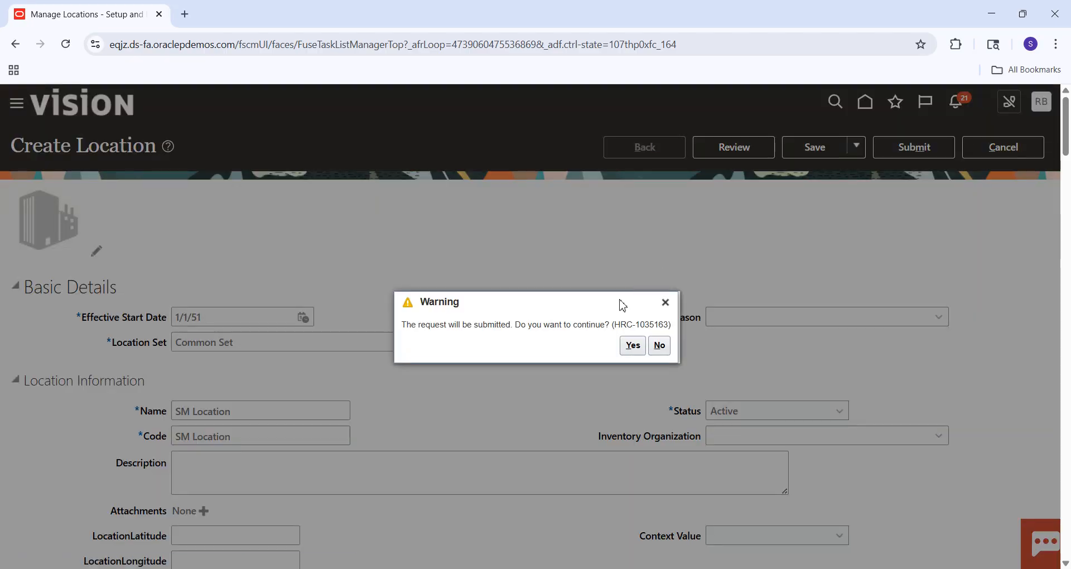
{"action": "left_click", "coordinate": [632, 345]}
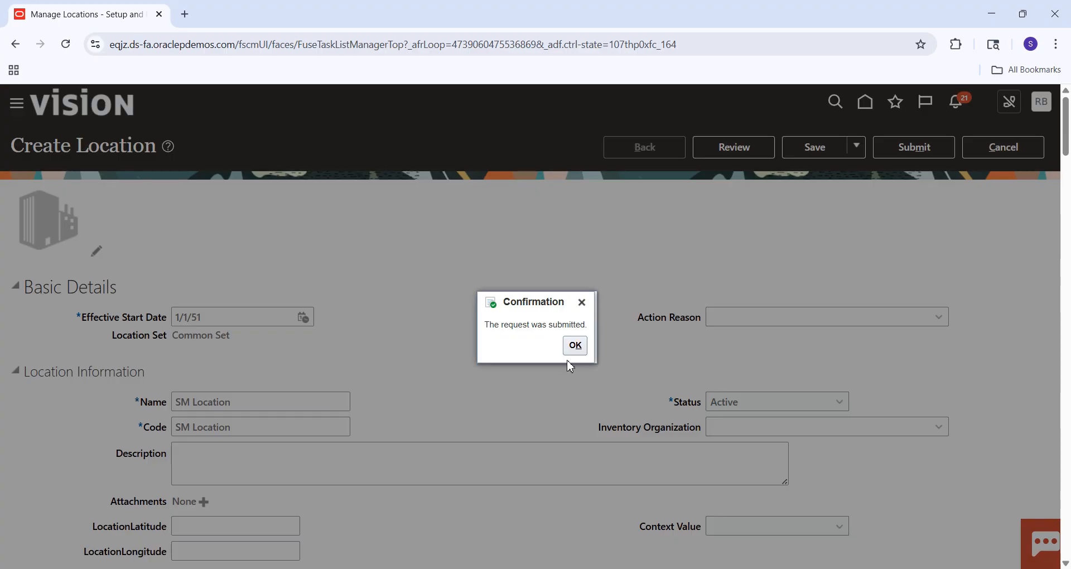
{"action": "left_click", "coordinate": [575, 346]}
Switch to the Excel checklist, fill the Create Location cell green and select the Create Business Unit cell.
{"action": "key", "text": "alt+Tab"}
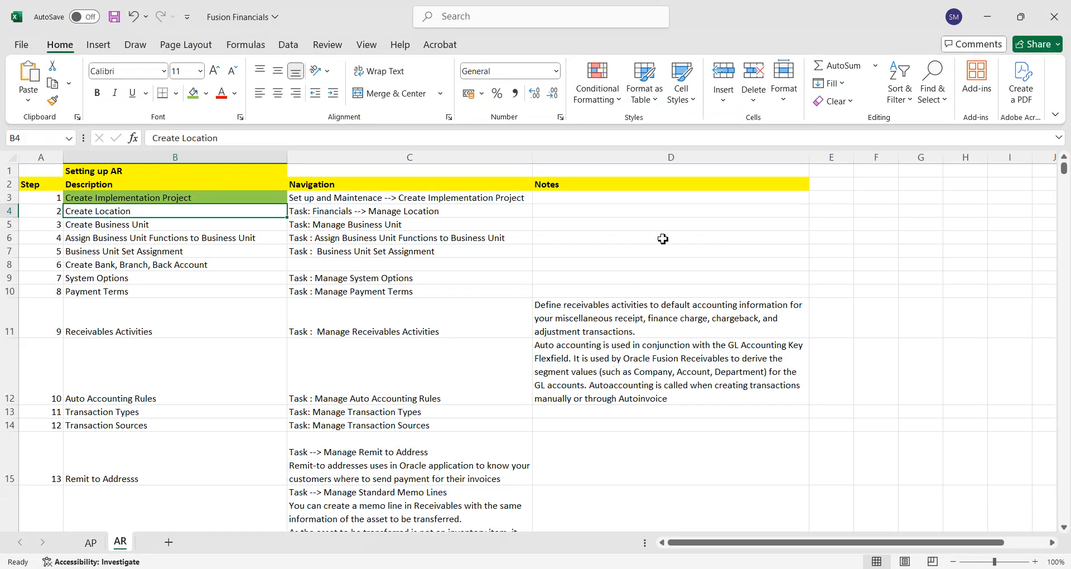
{"action": "left_click", "coordinate": [194, 94]}
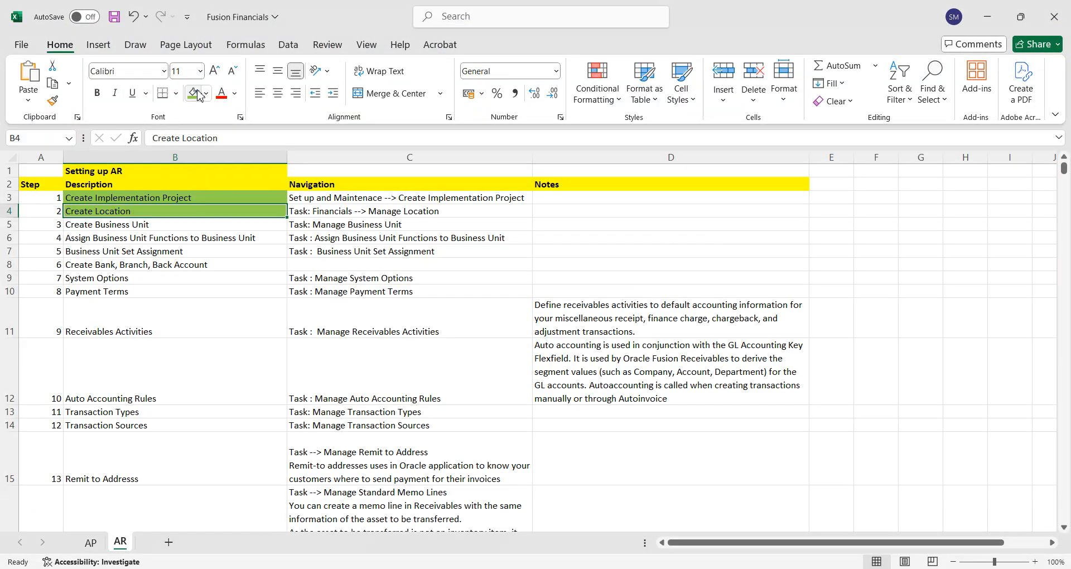
{"action": "left_click", "coordinate": [140, 226]}
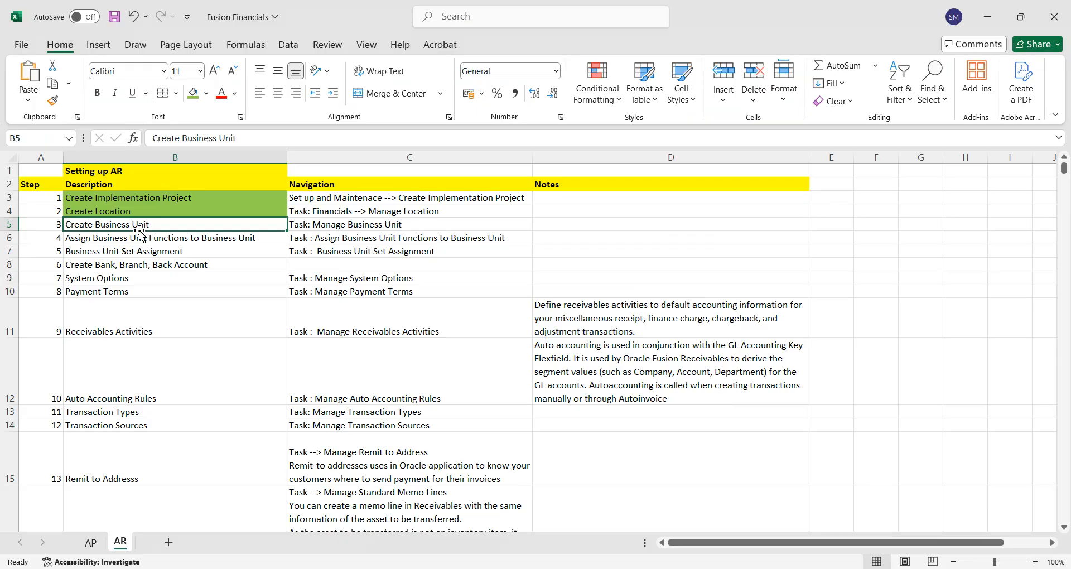
Return from Manage Locations in Oracle Fusion (Chrome) to the project, search its tasks for "Manage%Business%" and go to the Manage Business Unit task.
{"action": "key", "text": "alt+Tab"}
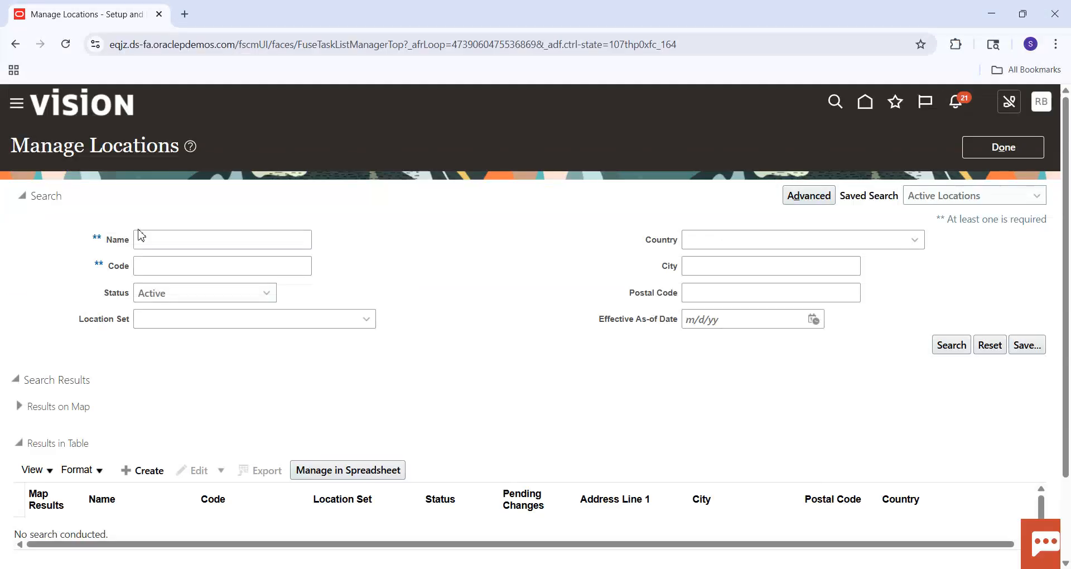
{"action": "left_click", "coordinate": [1014, 151]}
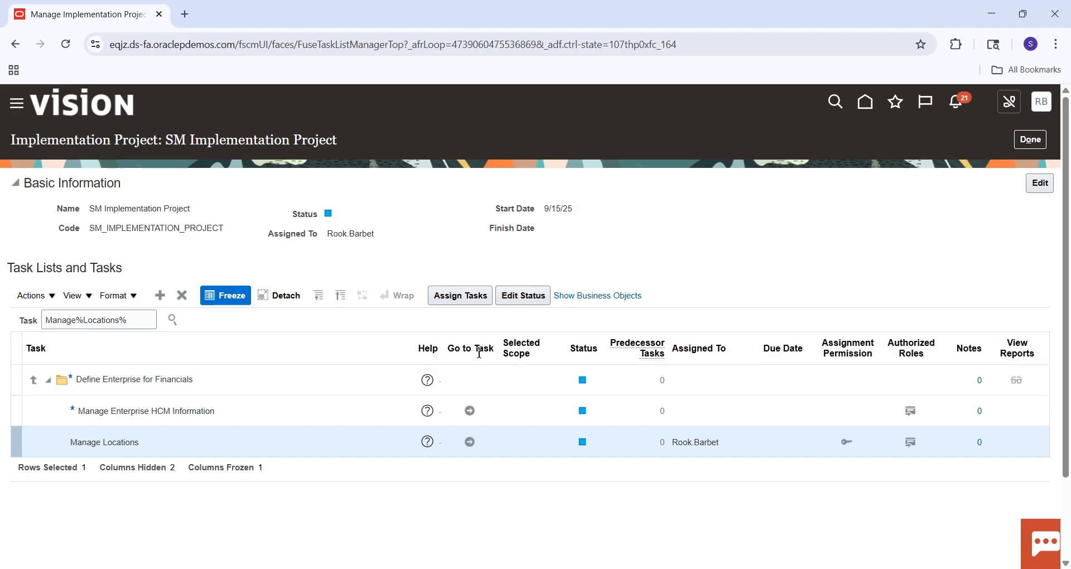
{"action": "double_click", "coordinate": [115, 321]}
{"action": "type", "text": "Busines"}
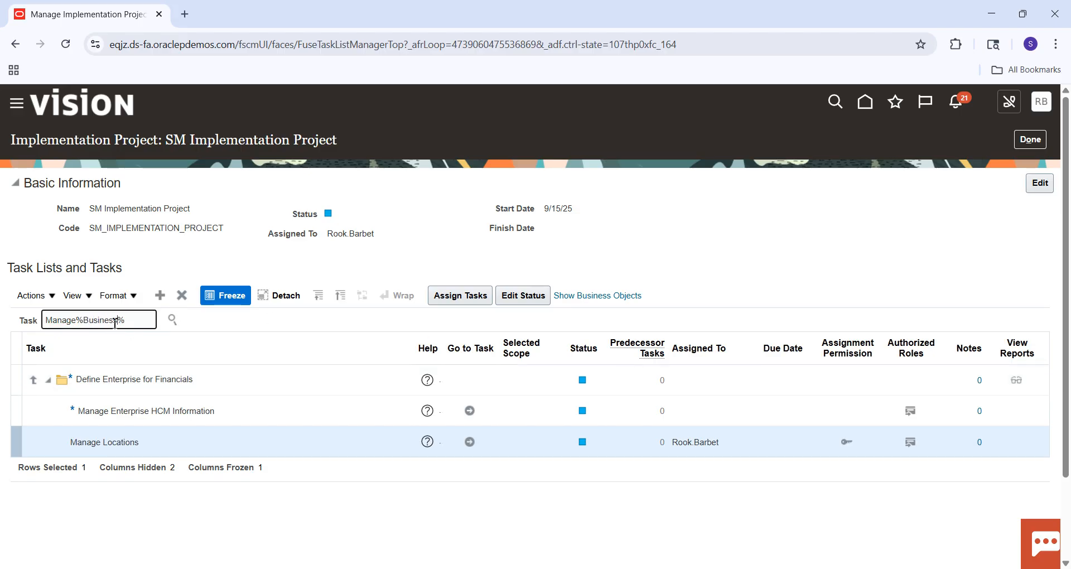
{"action": "key", "text": "Return"}
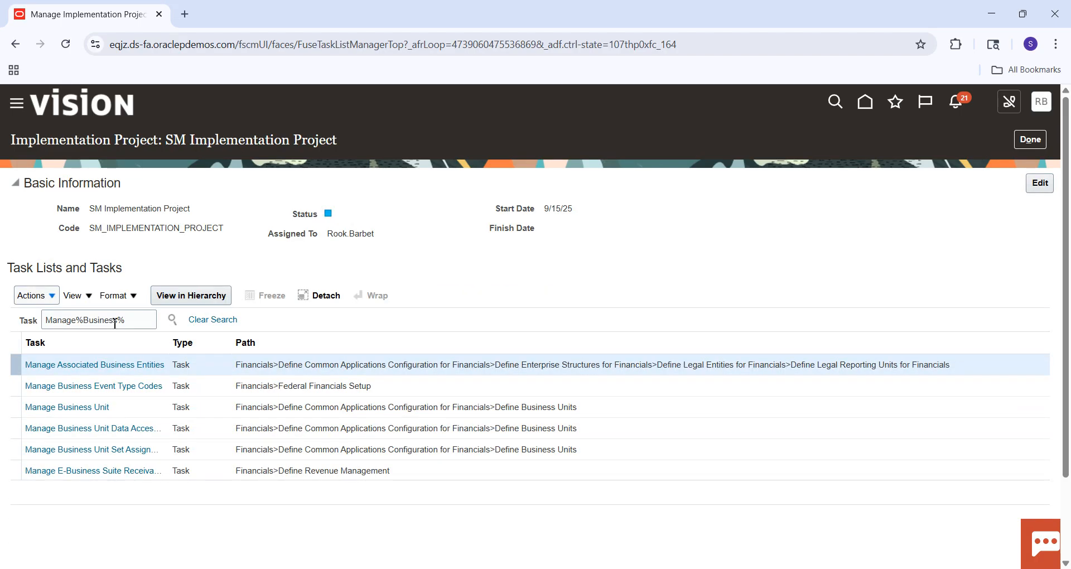
{"action": "left_click", "coordinate": [76, 409]}
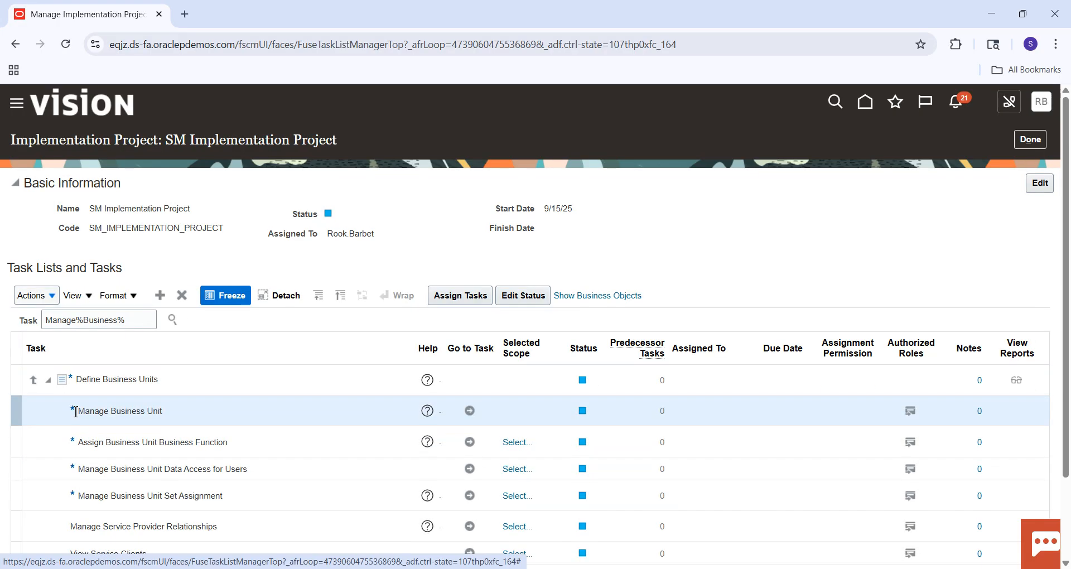
{"action": "left_click", "coordinate": [470, 412]}
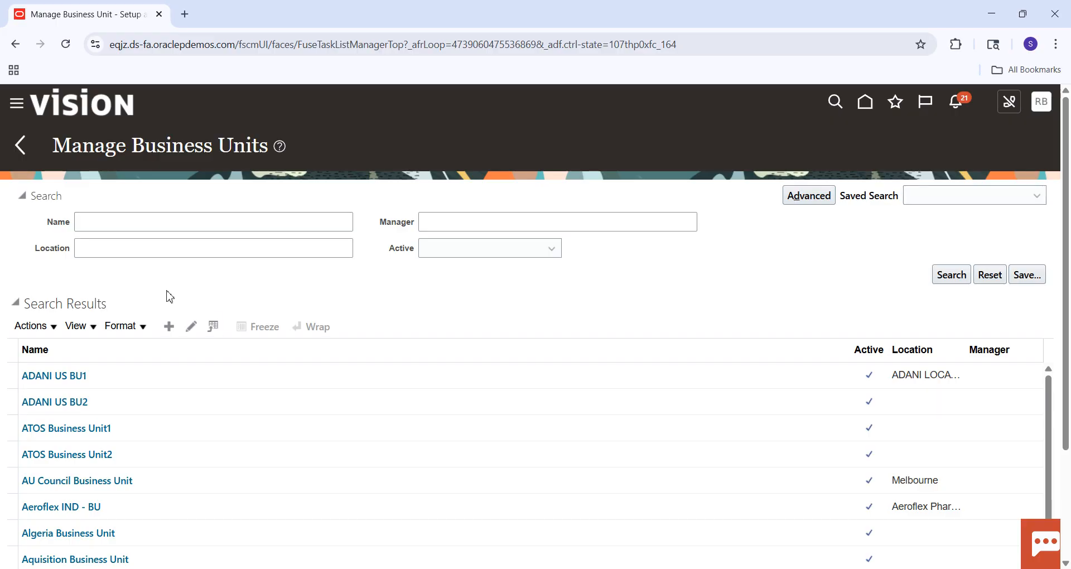
Start a new business unit and name it SM Business Unit.
{"action": "left_click", "coordinate": [169, 328]}
{"action": "left_click", "coordinate": [170, 331]}
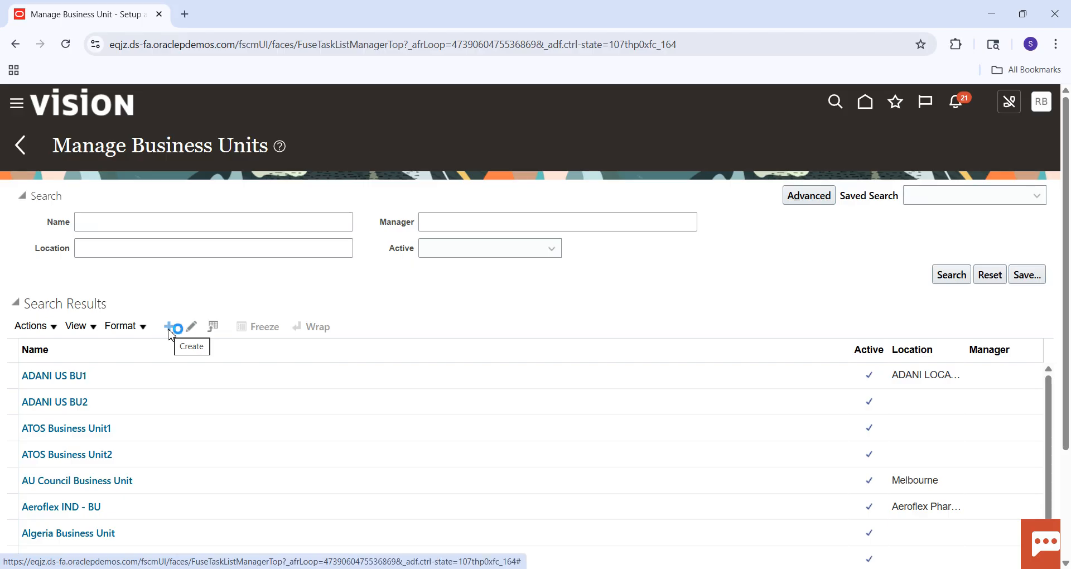
{"action": "left_click", "coordinate": [256, 201]}
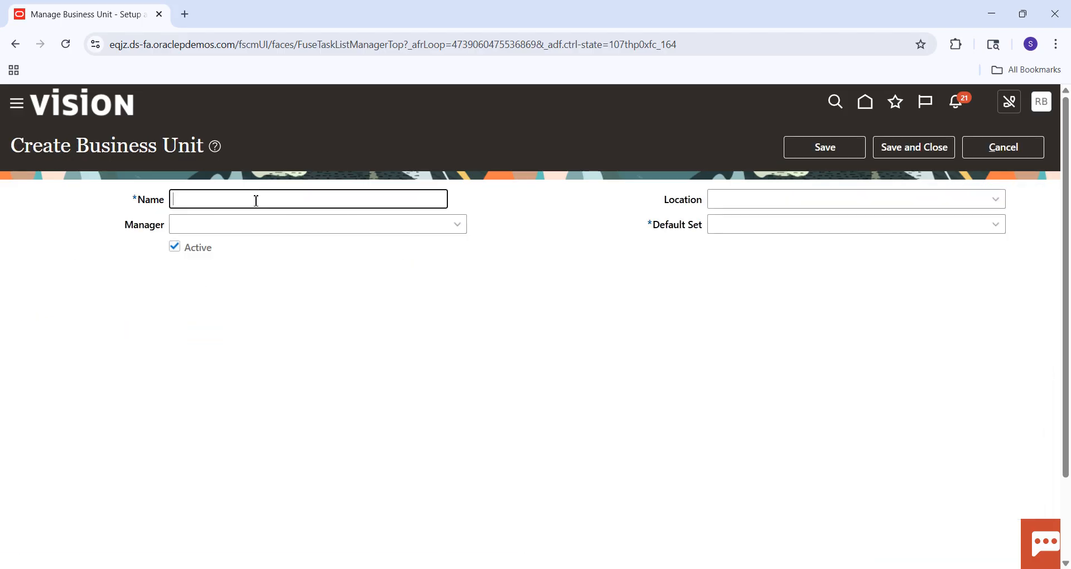
{"action": "key", "text": "Caps_Lock"}
{"action": "type", "text": "SM"}
{"action": "key", "text": "Caps_Lock"}
{"action": "type", "text": "Bu"}
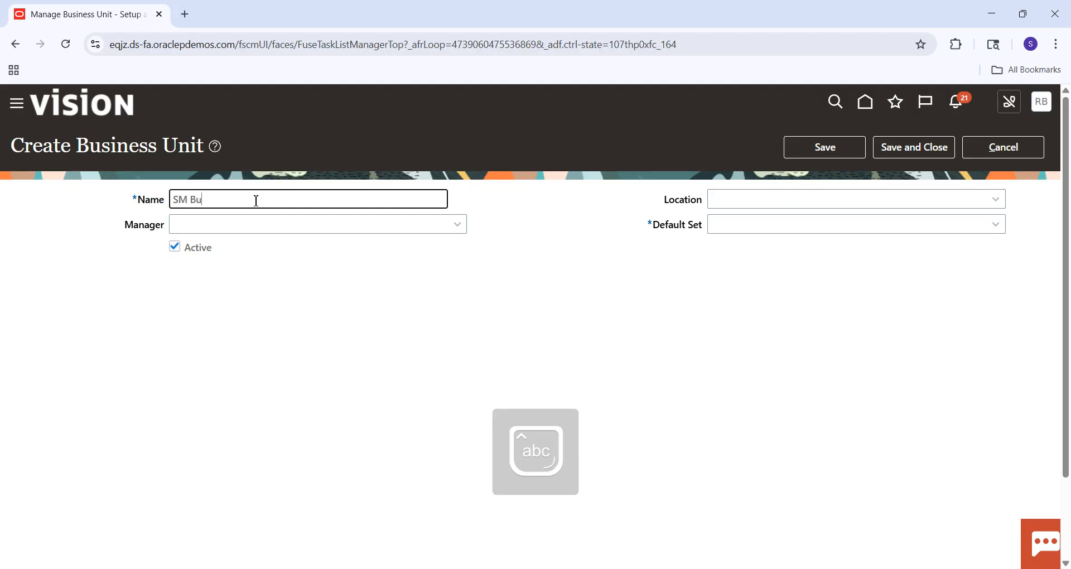
{"action": "type", "text": "siness Unit"}
{"action": "key", "text": "Tab"}
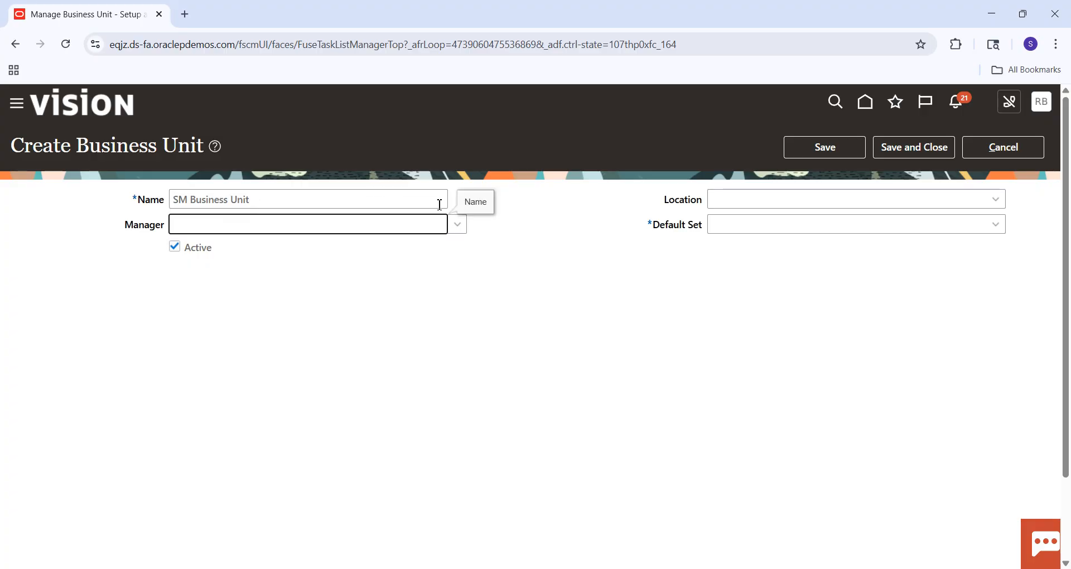
Set the business unit's location to SM Location and its default set to COMMON.
{"action": "left_click", "coordinate": [776, 200]}
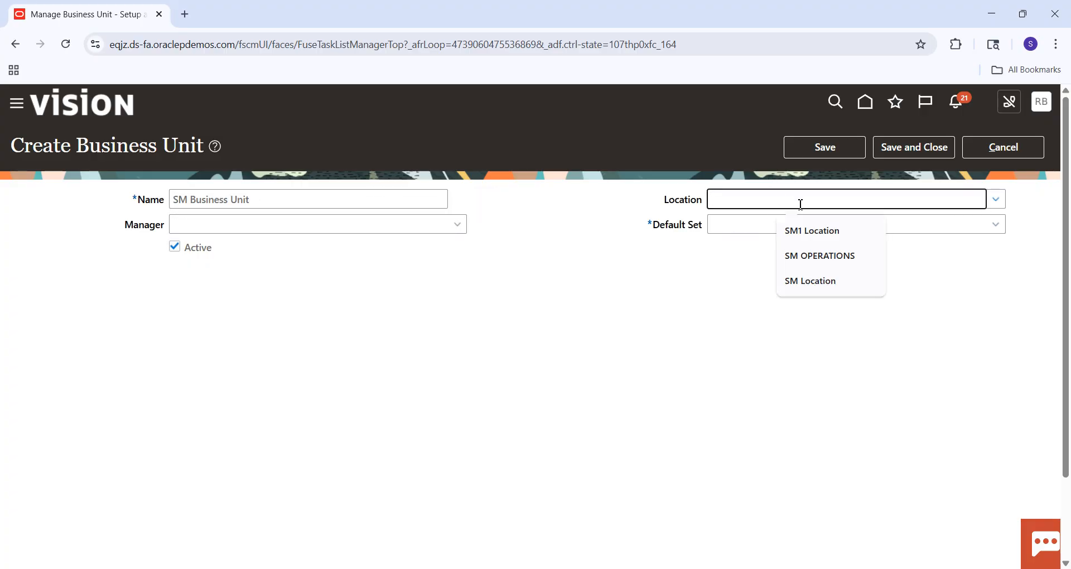
{"action": "left_click", "coordinate": [808, 278]}
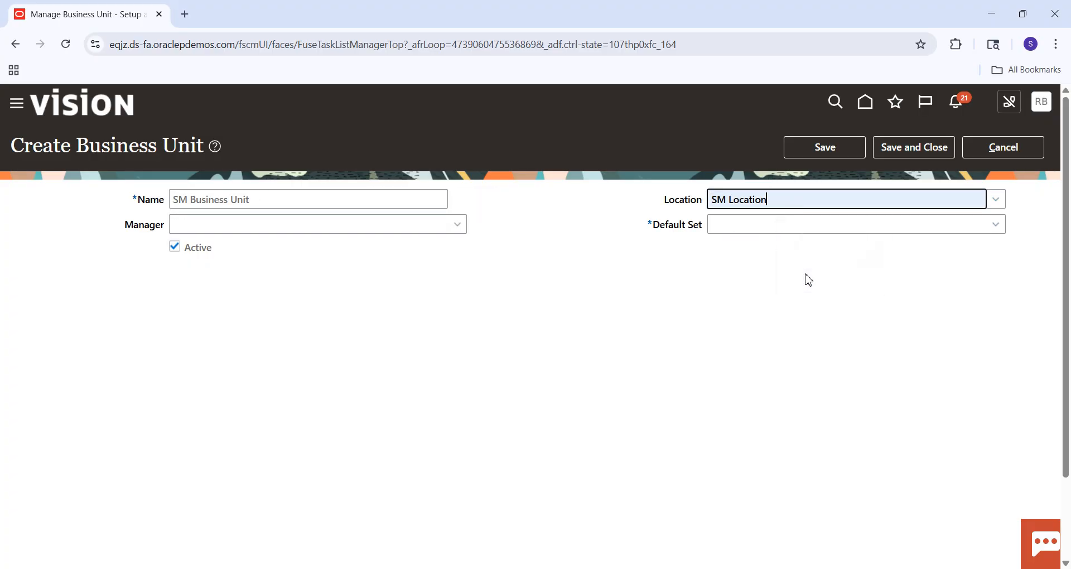
{"action": "left_click", "coordinate": [752, 226]}
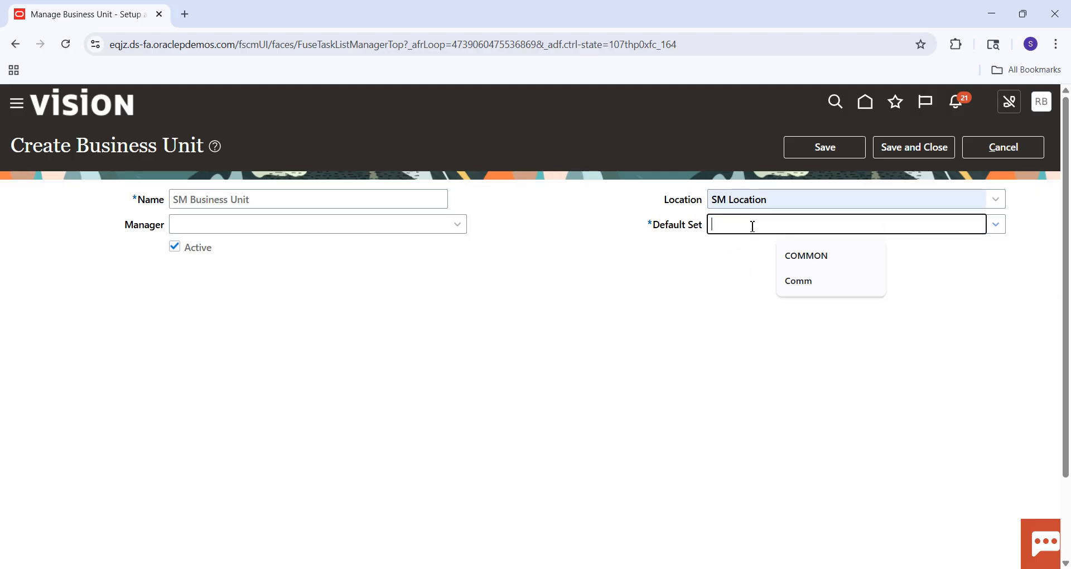
{"action": "left_click", "coordinate": [827, 266]}
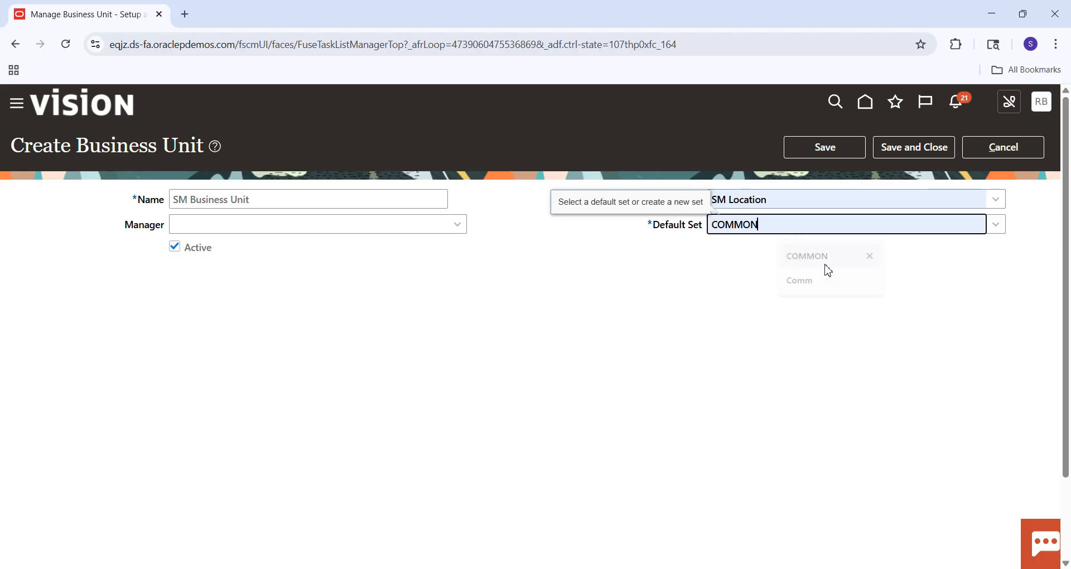
Save and close the new SM Business Unit.
{"action": "left_click", "coordinate": [897, 148]}
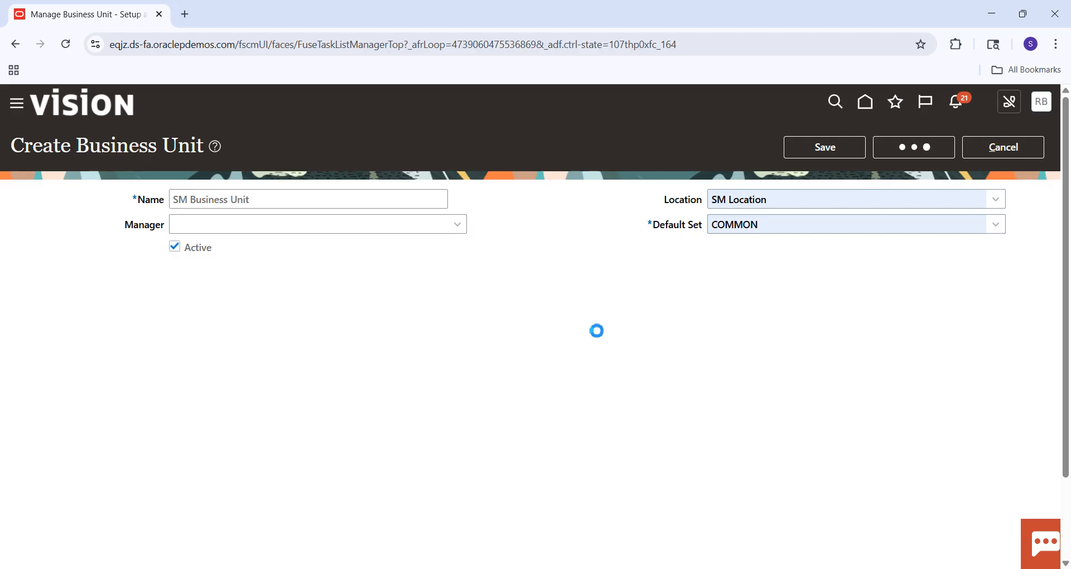
Switch to the Excel checklist, fill the Create Business Unit cell green and select the Assign Business Unit Functions to Business Unit cell.
{"action": "key", "text": "alt+Tab"}
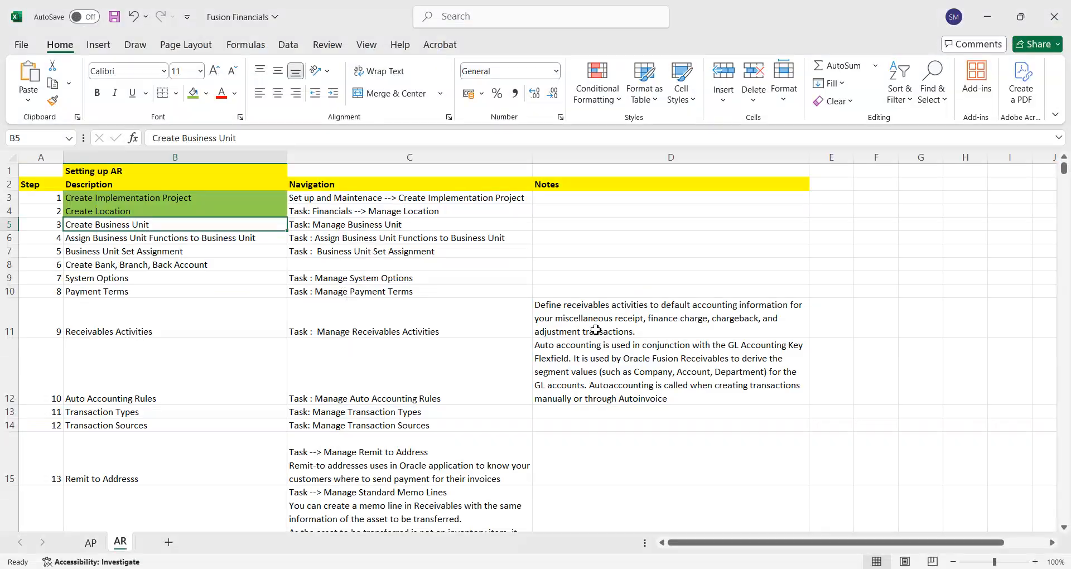
{"action": "left_click", "coordinate": [198, 97]}
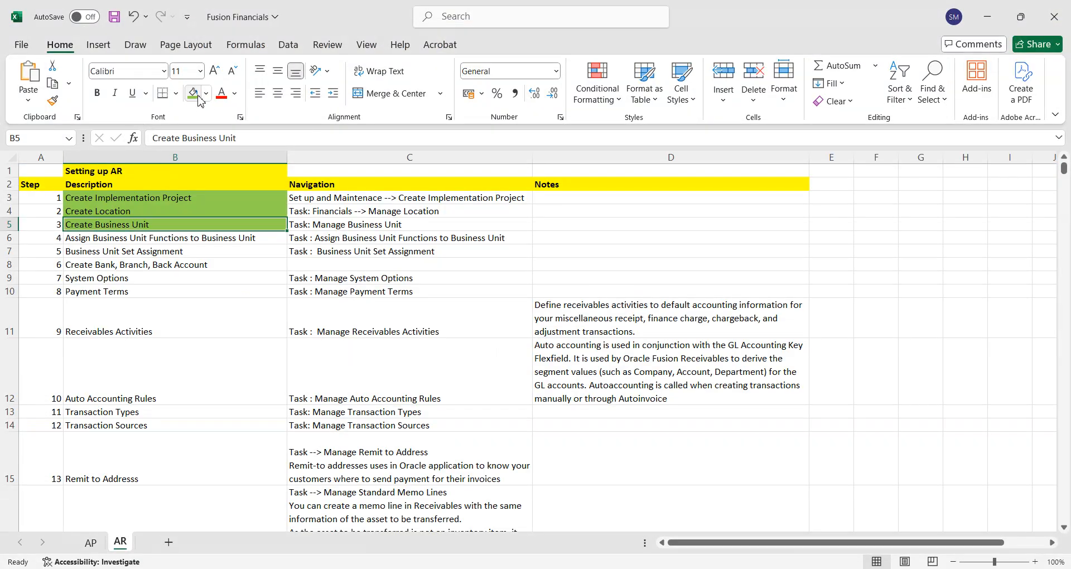
{"action": "left_click", "coordinate": [165, 238]}
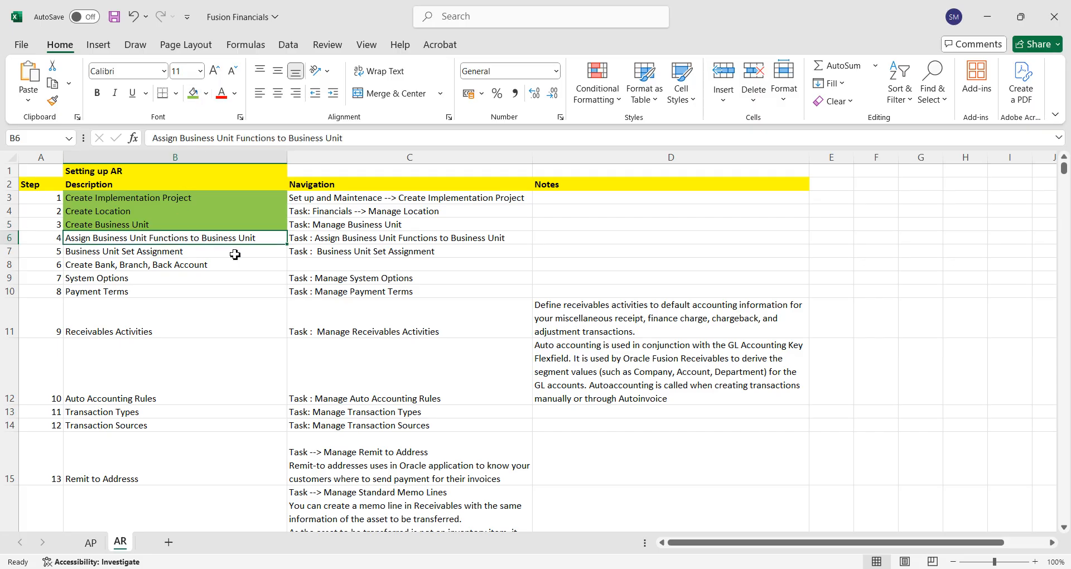
Return to Oracle Fusion in Chrome and go to the Assign Business Unit Business Function task, choosing Select and Add for the business unit scope.
{"action": "key", "text": "alt+Tab"}
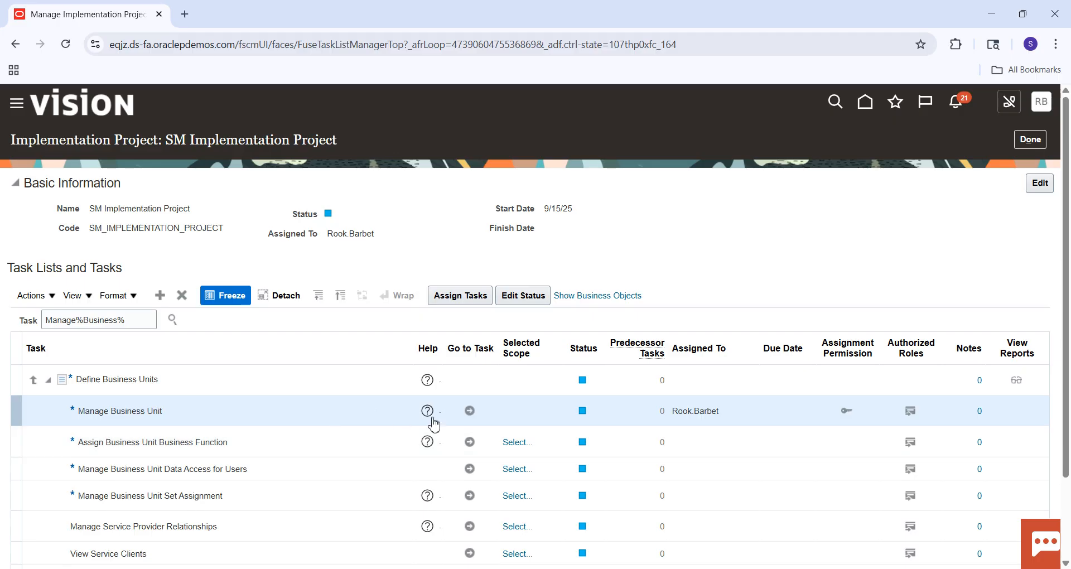
{"action": "left_click", "coordinate": [470, 443]}
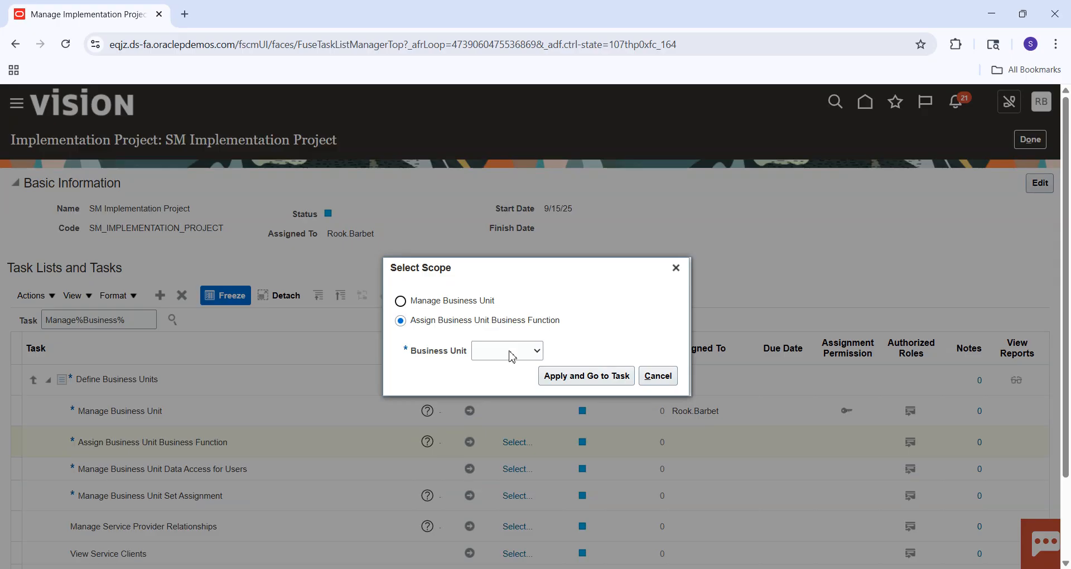
{"action": "left_click", "coordinate": [512, 357]}
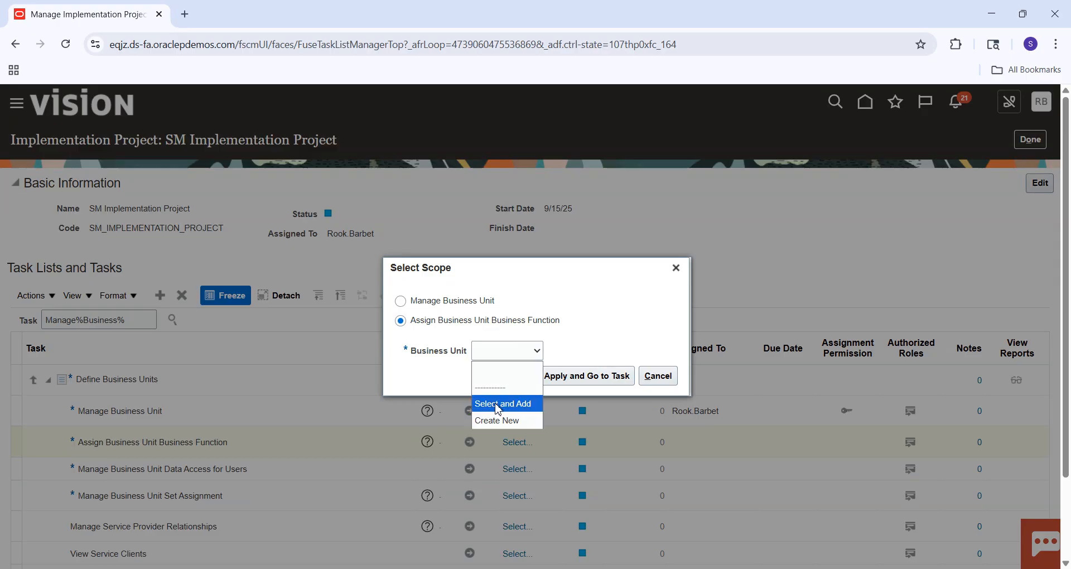
{"action": "left_click", "coordinate": [497, 402]}
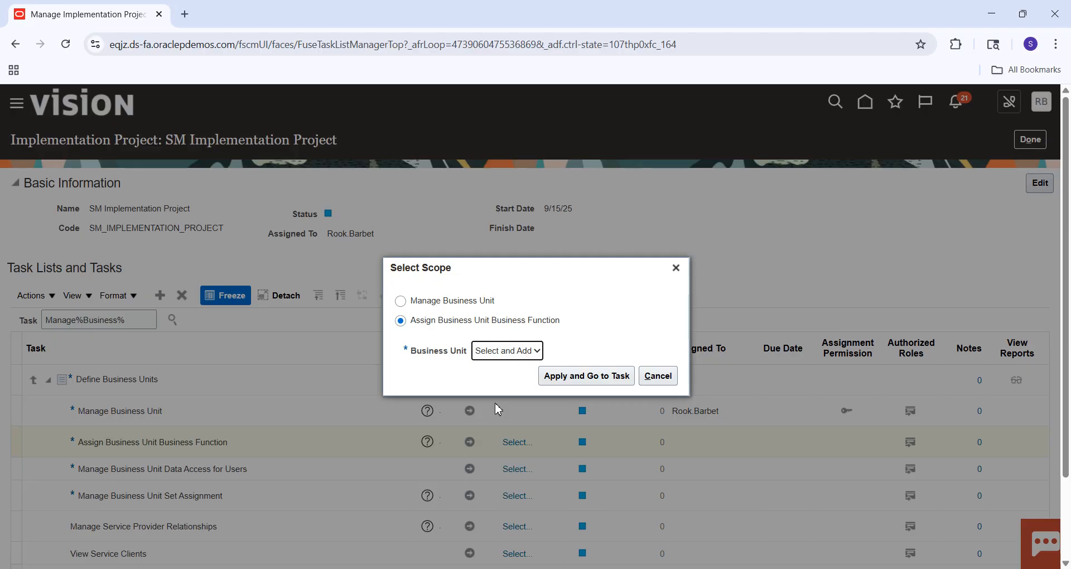
{"action": "left_click", "coordinate": [595, 385]}
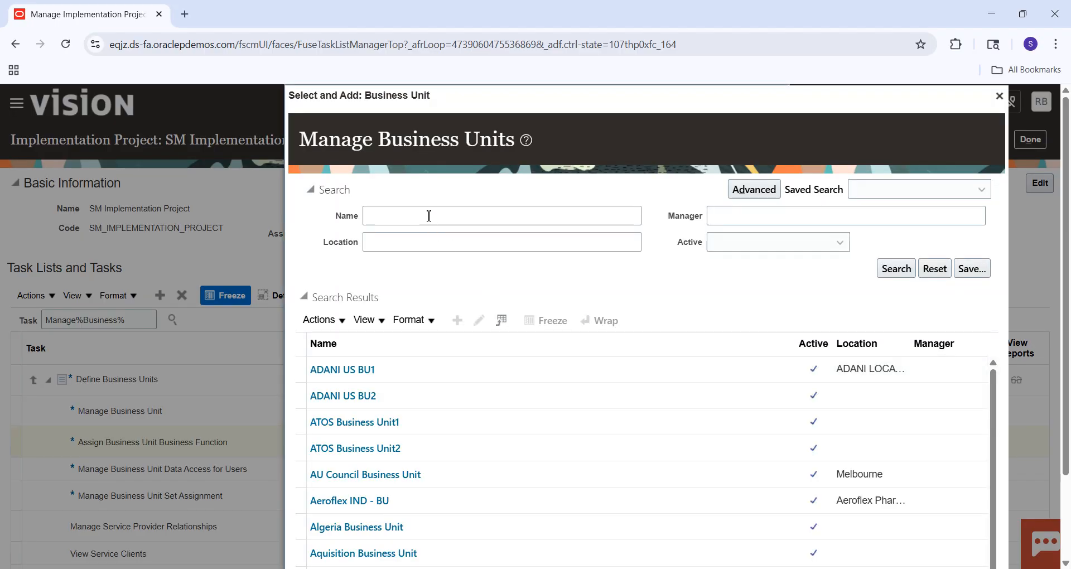
Search the business units for "SM" and save SM Business Unit as the task scope.
{"action": "left_click", "coordinate": [429, 216]}
{"action": "key", "text": "Caps_Lock"}
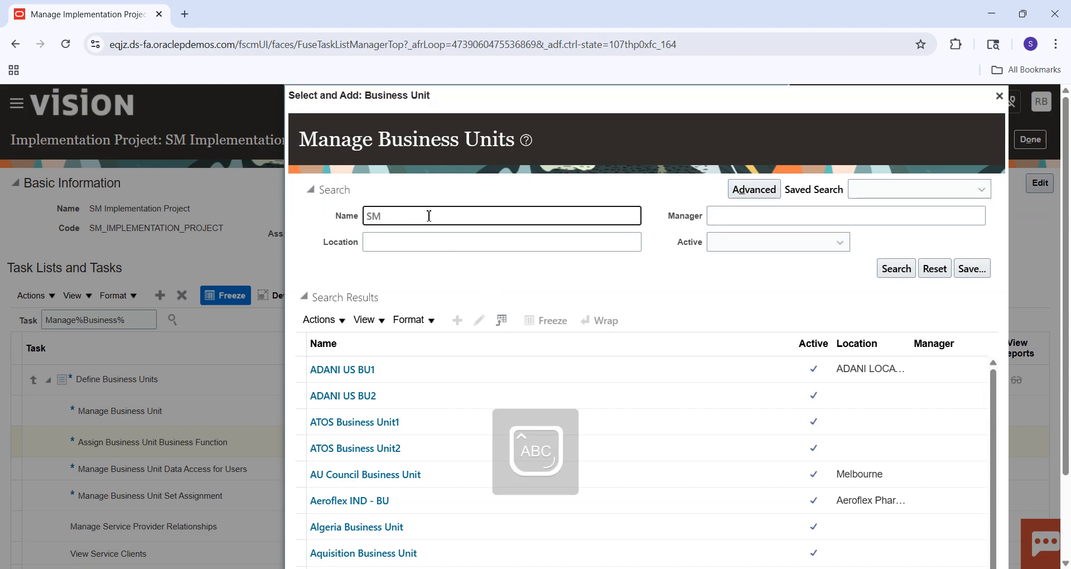
{"action": "type", "text": "SM"}
{"action": "key", "text": "Return"}
{"action": "left_click", "coordinate": [416, 381]}
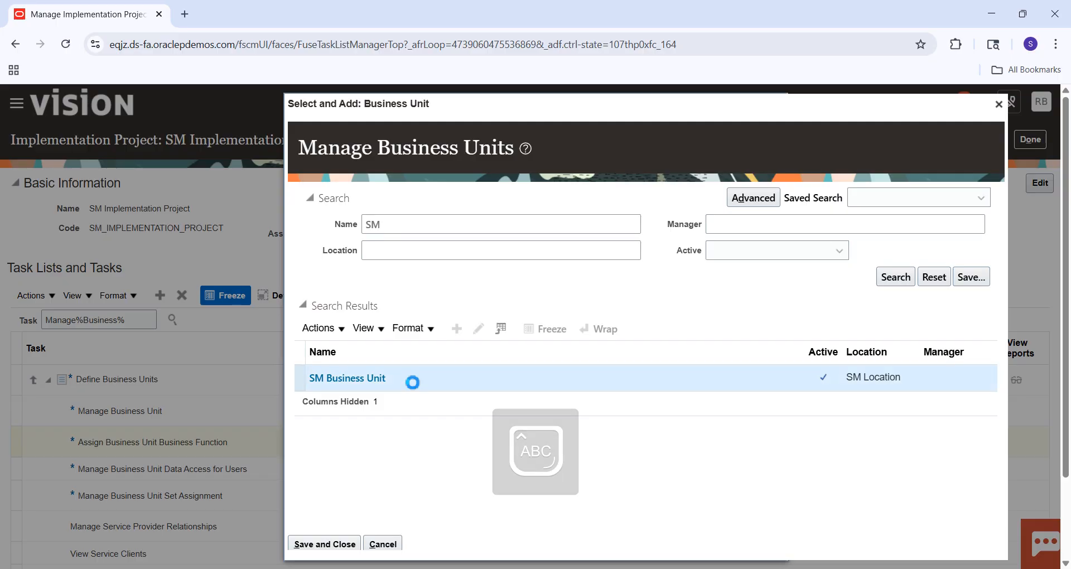
{"action": "left_click", "coordinate": [345, 549]}
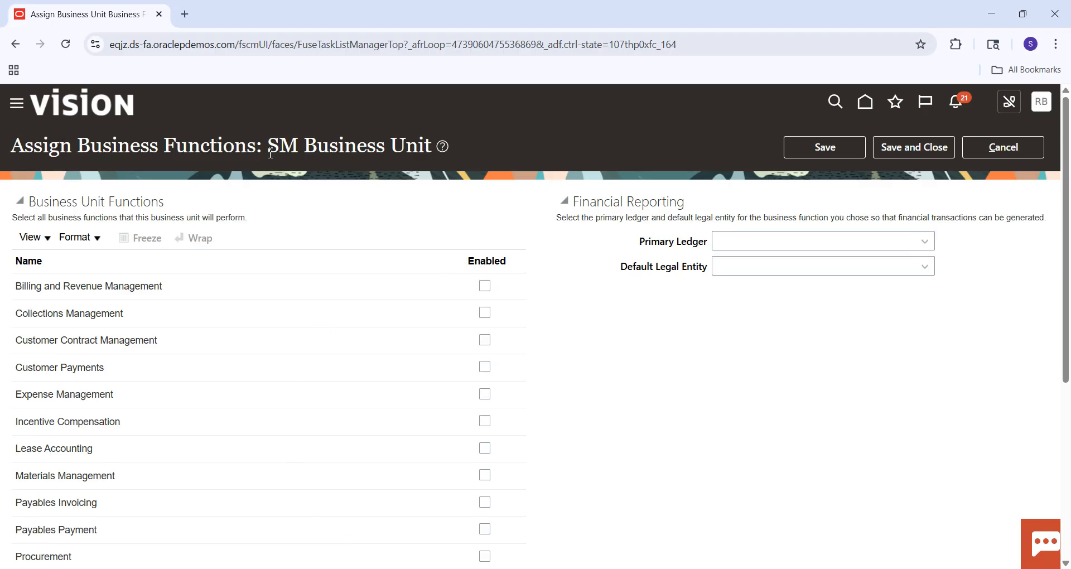
Enable every business function from Billing and Revenue Management through Procurement for SM Business Unit.
{"action": "left_click_drag", "start_coordinate": [270, 151], "coordinate": [431, 145]}
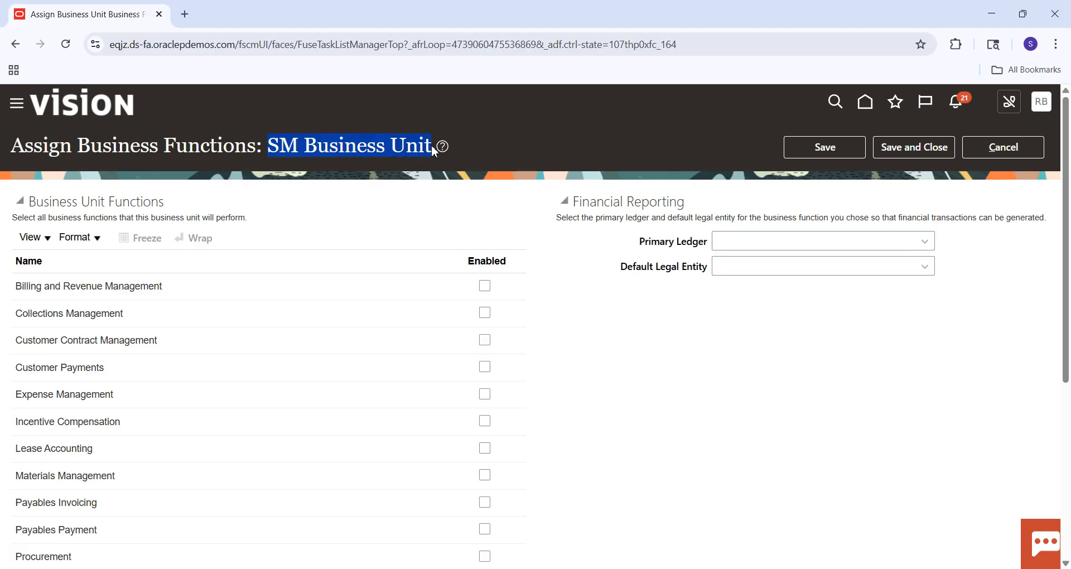
{"action": "left_click", "coordinate": [396, 184]}
{"action": "left_click", "coordinate": [485, 288]}
{"action": "left_click", "coordinate": [485, 316]}
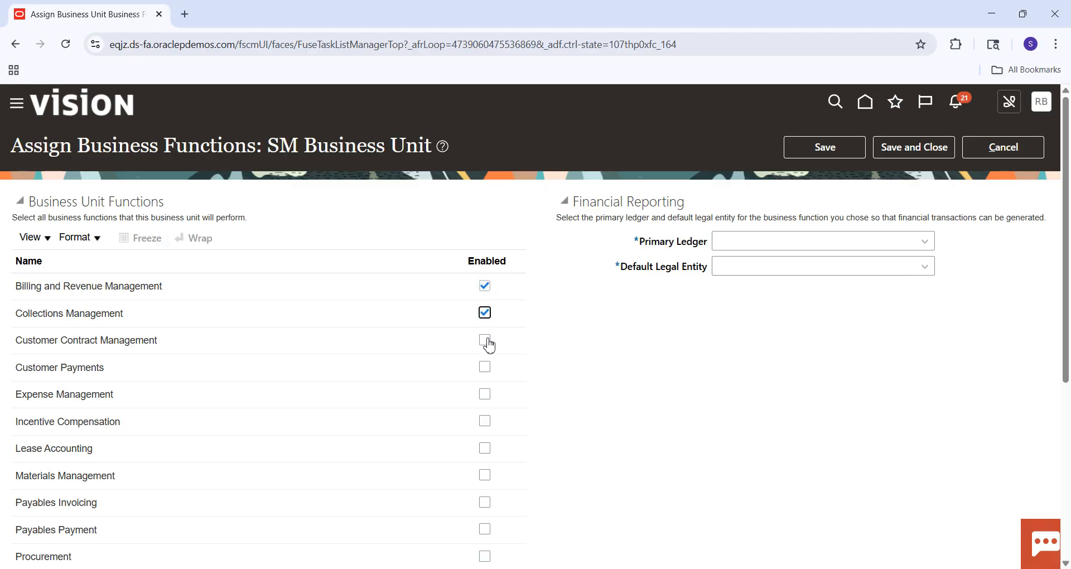
{"action": "left_click", "coordinate": [485, 342]}
{"action": "left_click", "coordinate": [485, 368]}
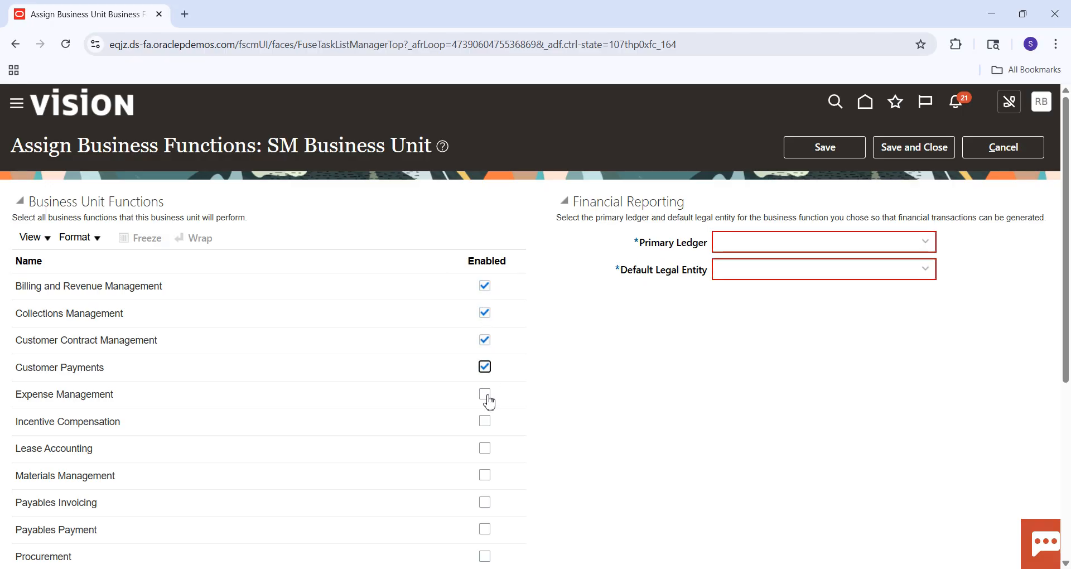
{"action": "left_click", "coordinate": [485, 395]}
{"action": "left_click", "coordinate": [485, 422]}
{"action": "left_click", "coordinate": [485, 449]}
{"action": "left_click", "coordinate": [486, 476]}
{"action": "left_click", "coordinate": [486, 504]}
{"action": "left_click", "coordinate": [486, 530]}
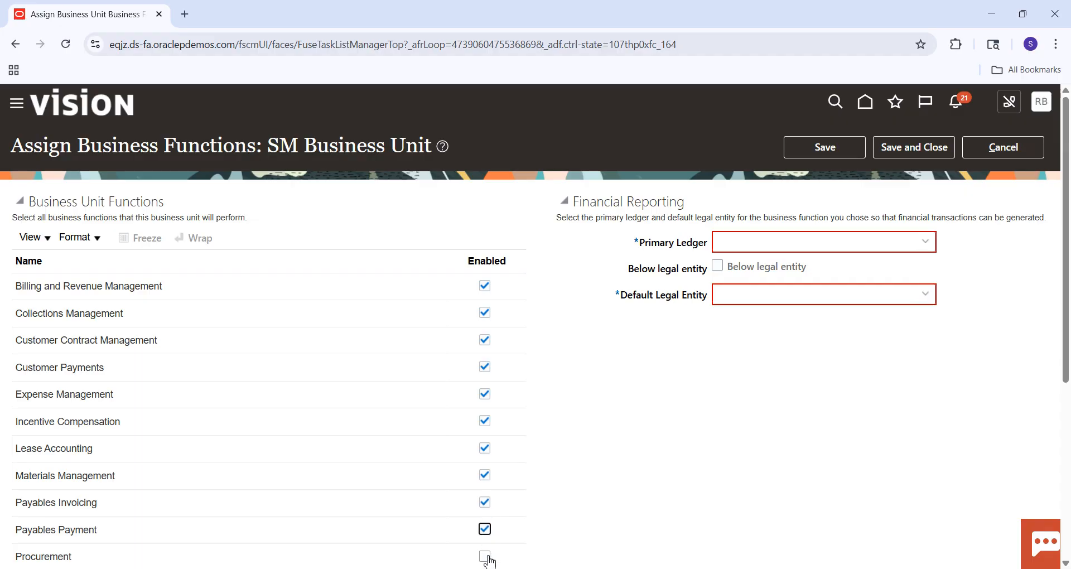
{"action": "left_click", "coordinate": [489, 560]}
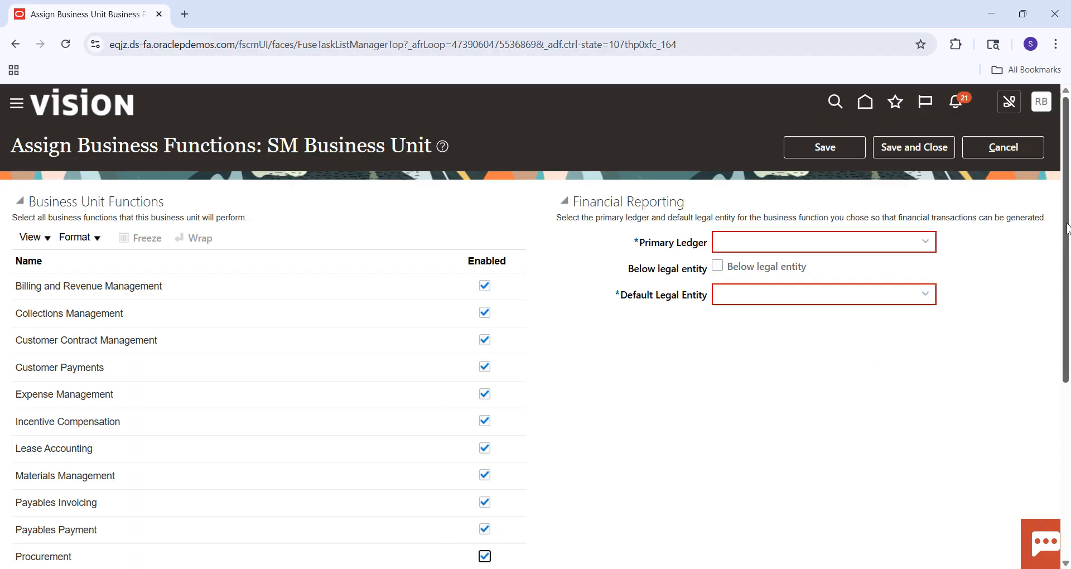
Enable the remaining business functions from Procurement Contract Management through Service Request Management.
{"action": "left_click_drag", "start_coordinate": [1067, 230], "coordinate": [1069, 342]}
{"action": "scroll", "coordinate": [547, 318], "scroll_direction": "down", "scroll_amount": 1}
{"action": "left_click", "coordinate": [485, 357]}
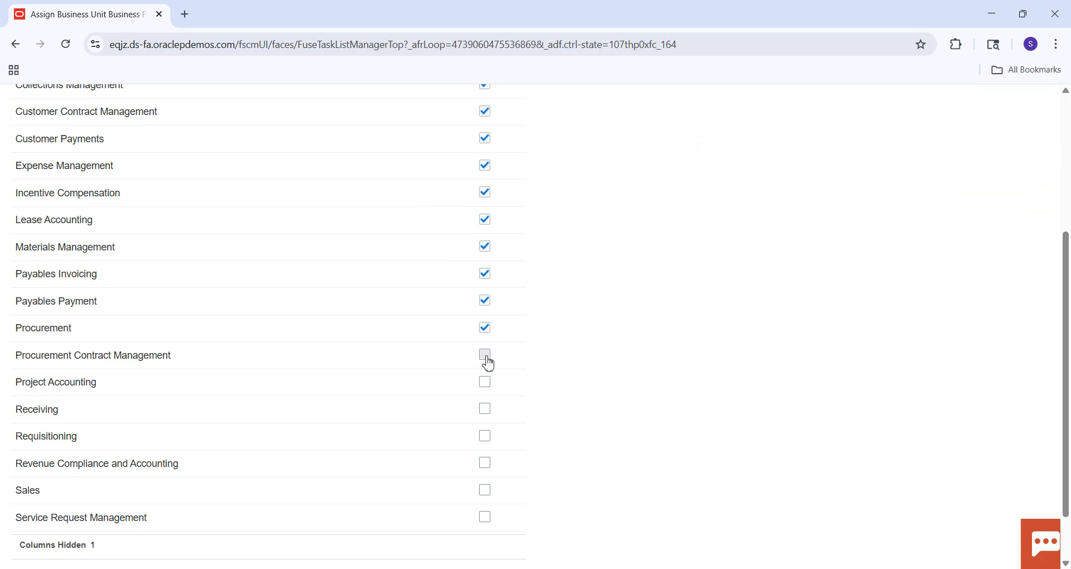
{"action": "left_click", "coordinate": [486, 387]}
{"action": "left_click", "coordinate": [487, 413]}
{"action": "left_click", "coordinate": [486, 438]}
{"action": "left_click", "coordinate": [486, 465]}
{"action": "left_click", "coordinate": [486, 492]}
{"action": "left_click", "coordinate": [487, 520]}
{"action": "left_click_drag", "start_coordinate": [1065, 320], "coordinate": [1065, 181]}
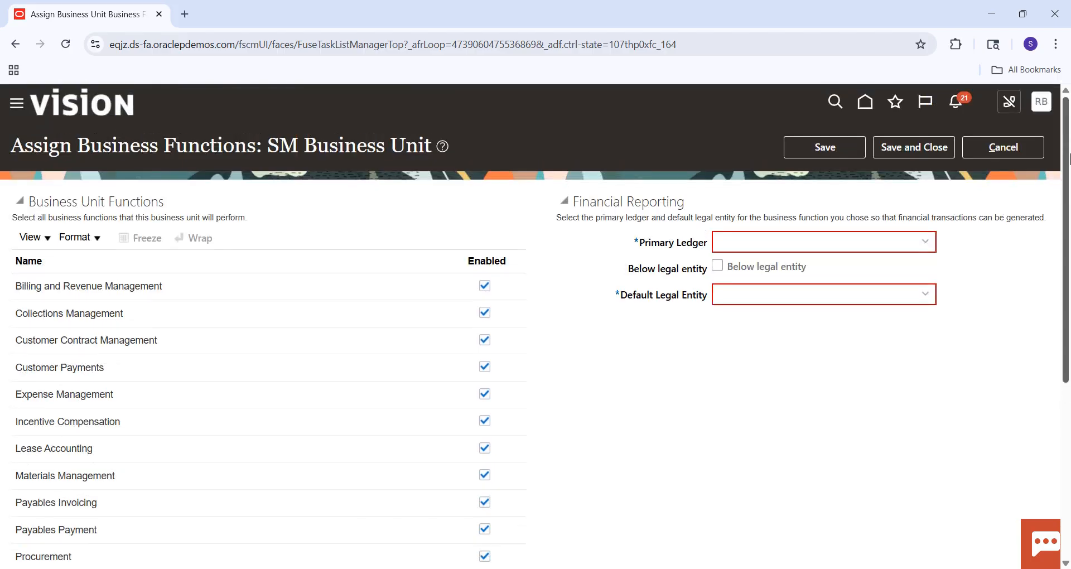
Search ledgers for "US", assign US Primary Ledger with US1 Legal Entity as the default legal entity, and save and close the function assignment.
{"action": "left_click", "coordinate": [831, 238]}
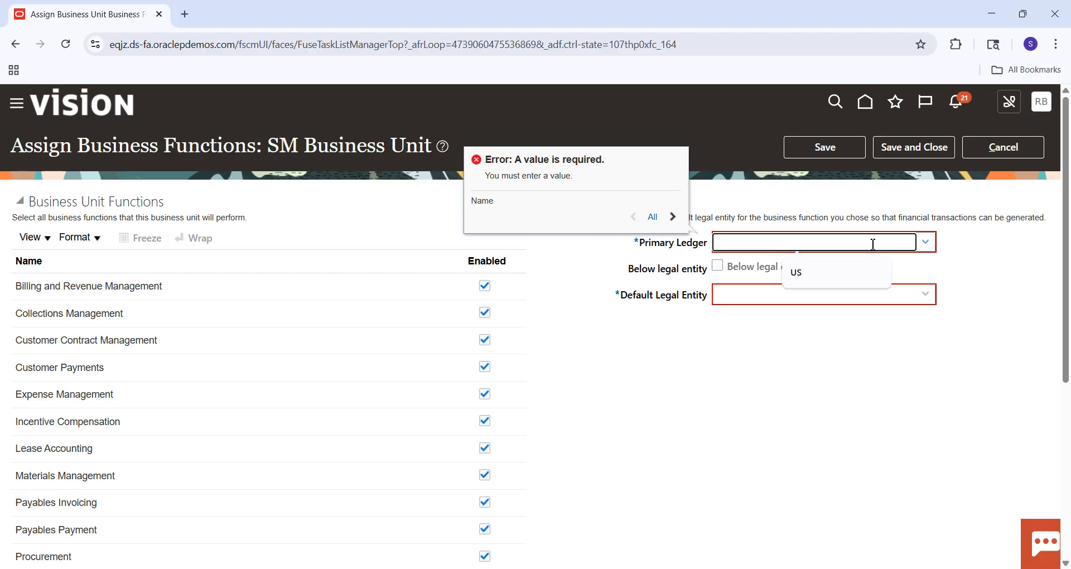
{"action": "type", "text": "US"}
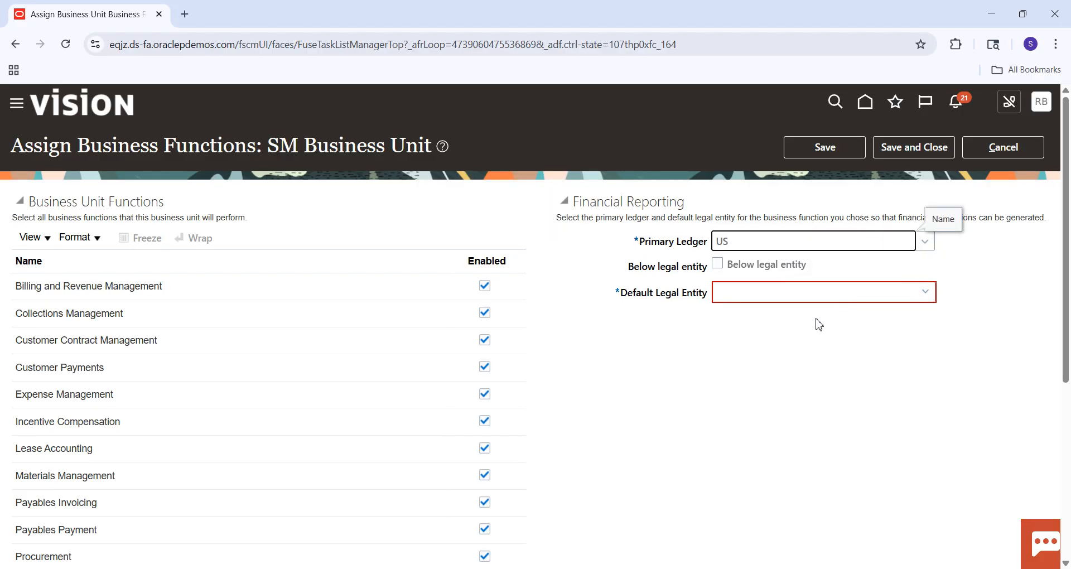
{"action": "left_click", "coordinate": [925, 241]}
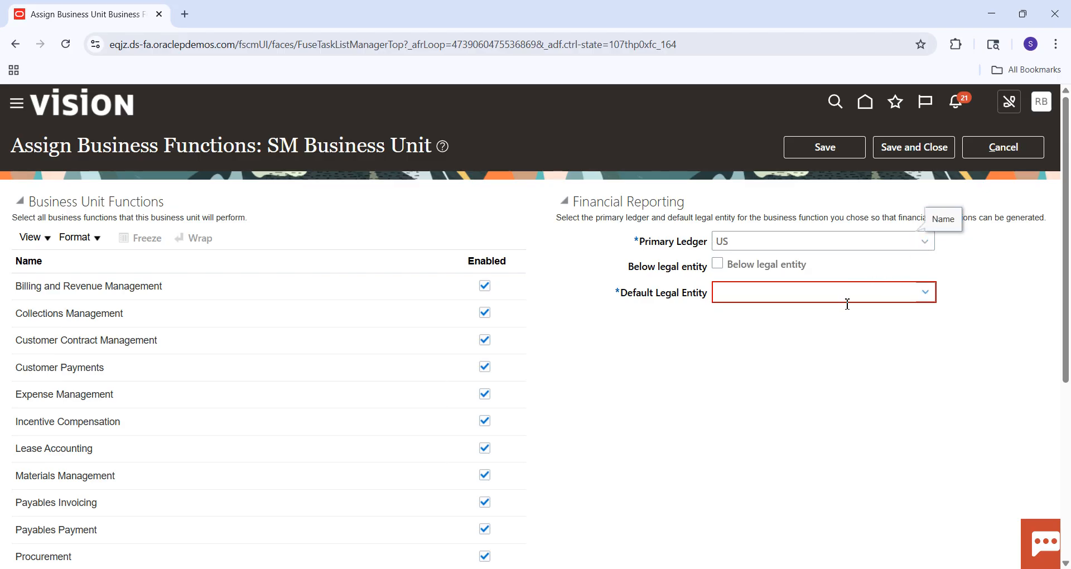
{"action": "left_click", "coordinate": [754, 473]}
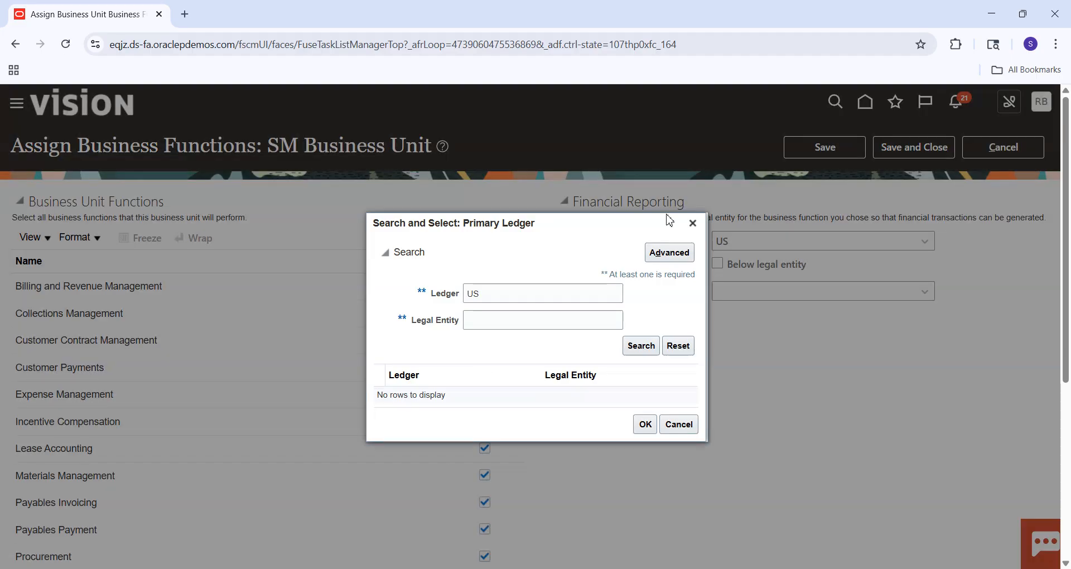
{"action": "left_click", "coordinate": [492, 293]}
{"action": "key", "text": "Return"}
{"action": "left_click", "coordinate": [456, 373]}
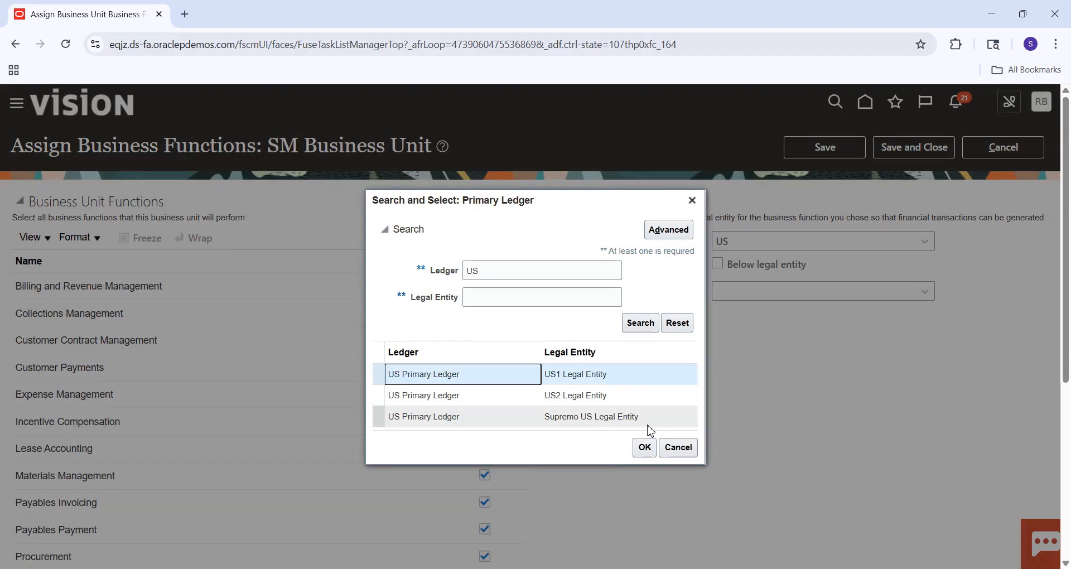
{"action": "left_click", "coordinate": [644, 447]}
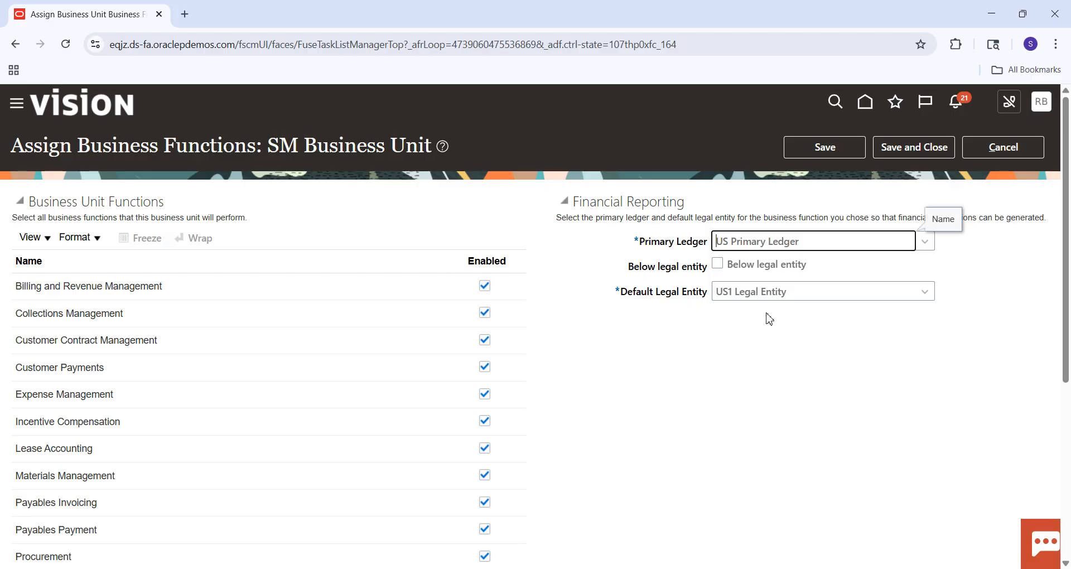
{"action": "left_click", "coordinate": [903, 158]}
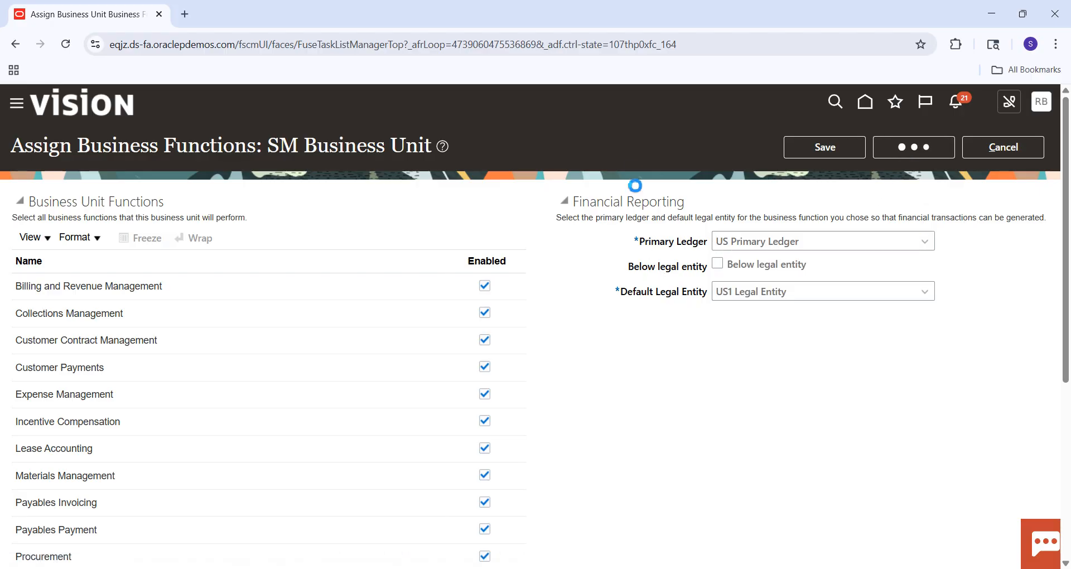
Switch to the Excel checklist, fill the Assign Business Unit Functions to Business Unit cell green and select the Business Unit Set Assignment cell.
{"action": "key", "text": "alt+Tab"}
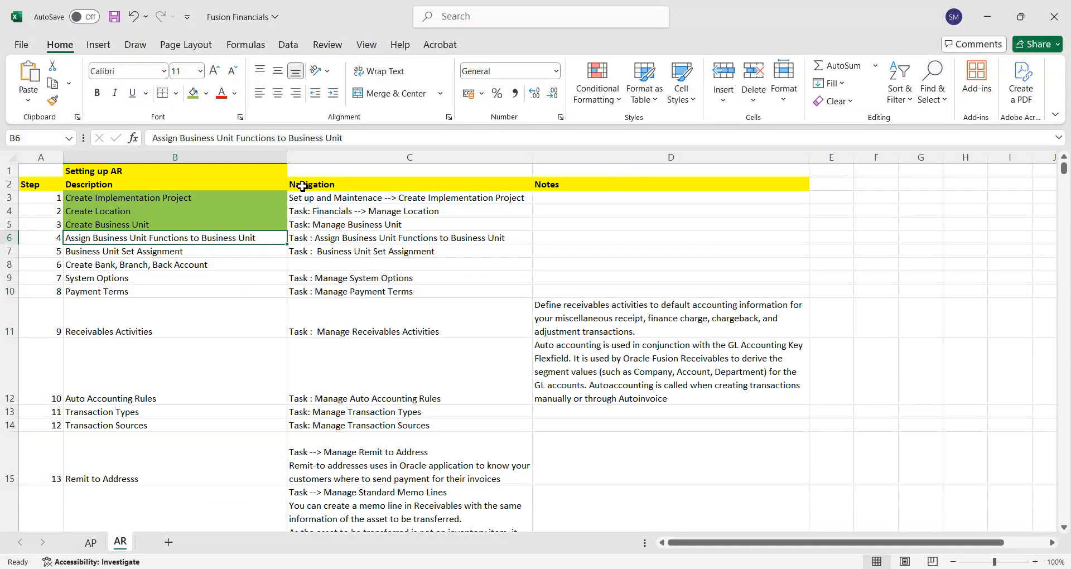
{"action": "left_click", "coordinate": [194, 96]}
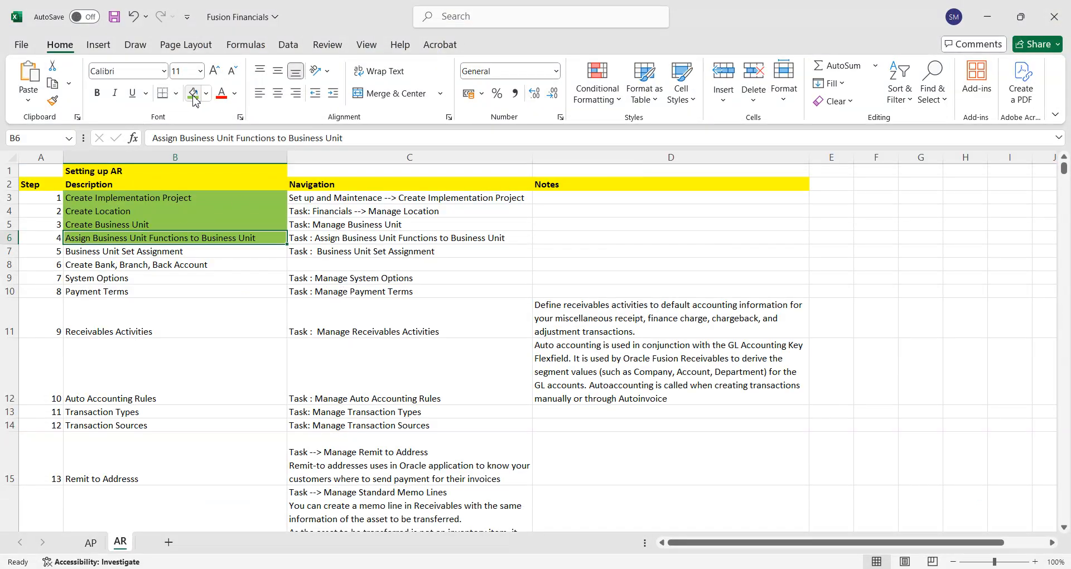
{"action": "left_click", "coordinate": [141, 254]}
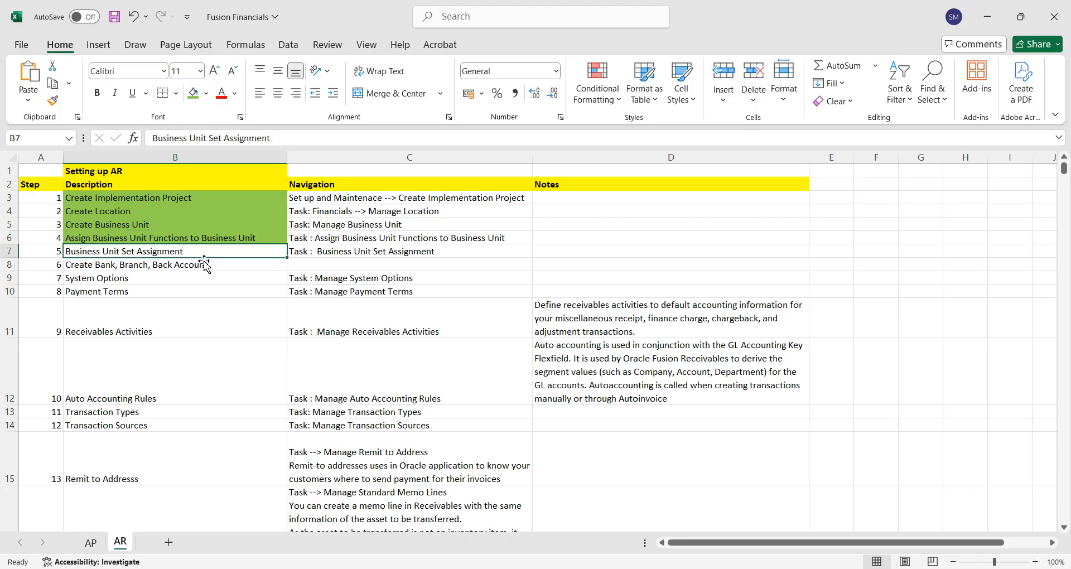
Return to Oracle Fusion in Chrome, go to the Manage Business Unit Set Assignment task, review the reference data set assignments and save and close them.
{"action": "key", "text": "alt+Tab"}
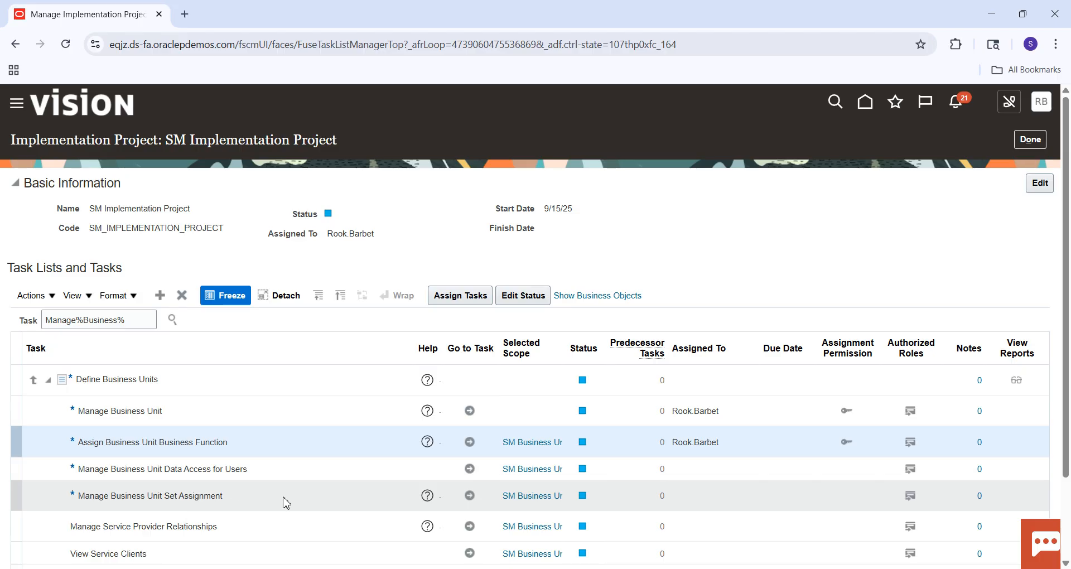
{"action": "left_click", "coordinate": [470, 497]}
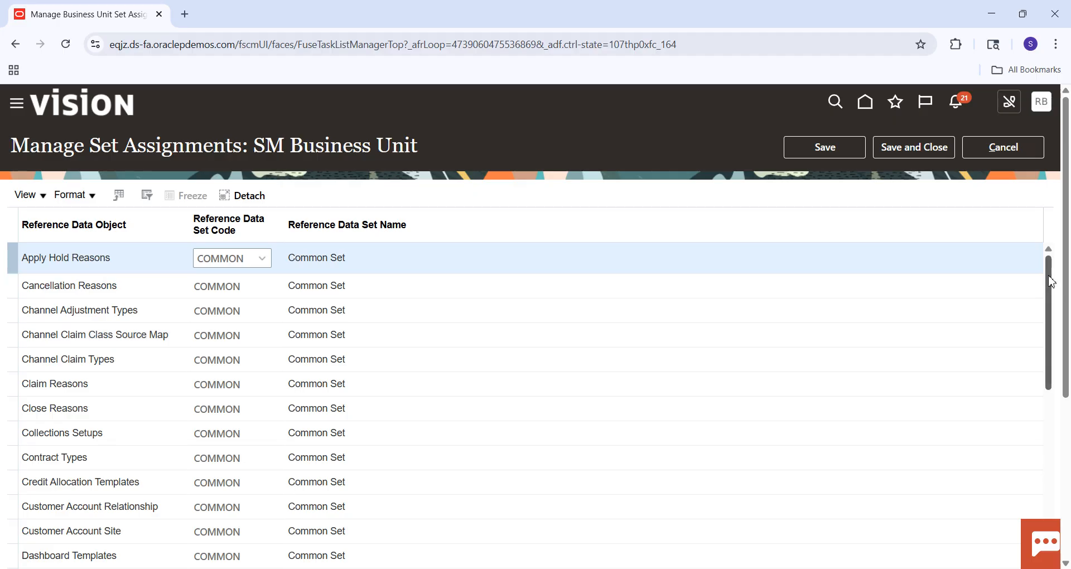
{"action": "left_click_drag", "start_coordinate": [1052, 309], "coordinate": [1052, 478]}
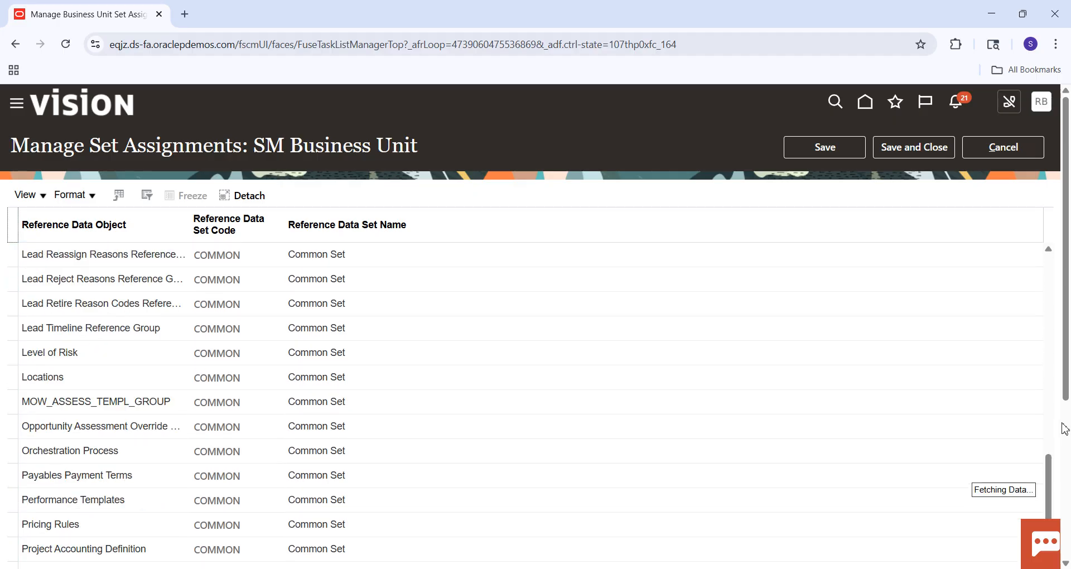
{"action": "left_click_drag", "start_coordinate": [1048, 478], "coordinate": [1048, 268]}
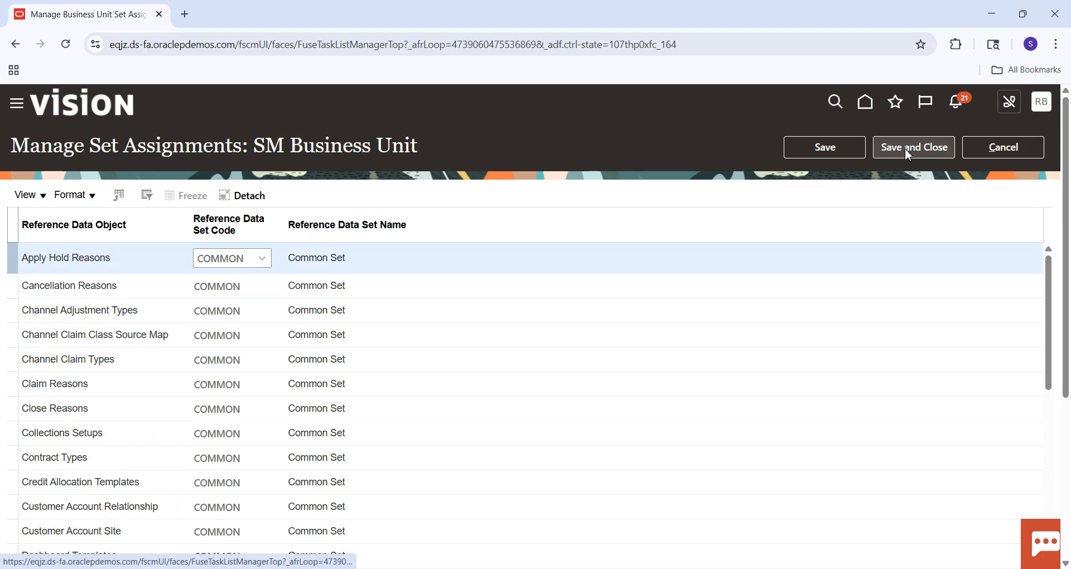
{"action": "left_click", "coordinate": [907, 148]}
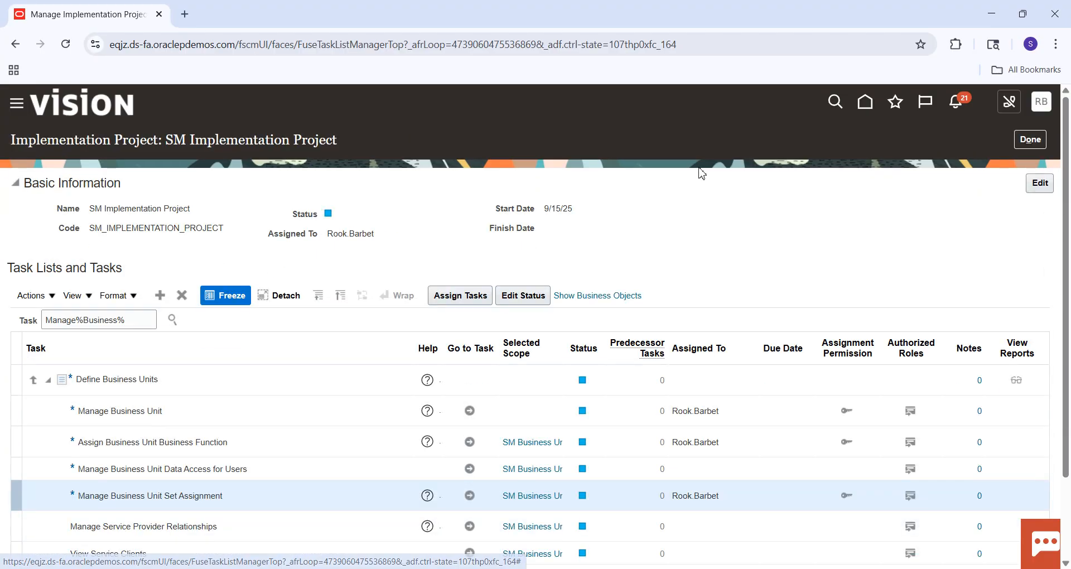
Switch to the Excel checklist, fill the Business Unit Set Assignment cell green and select the Create Bank, Branch, Back Account cell.
{"action": "key", "text": "alt+Tab"}
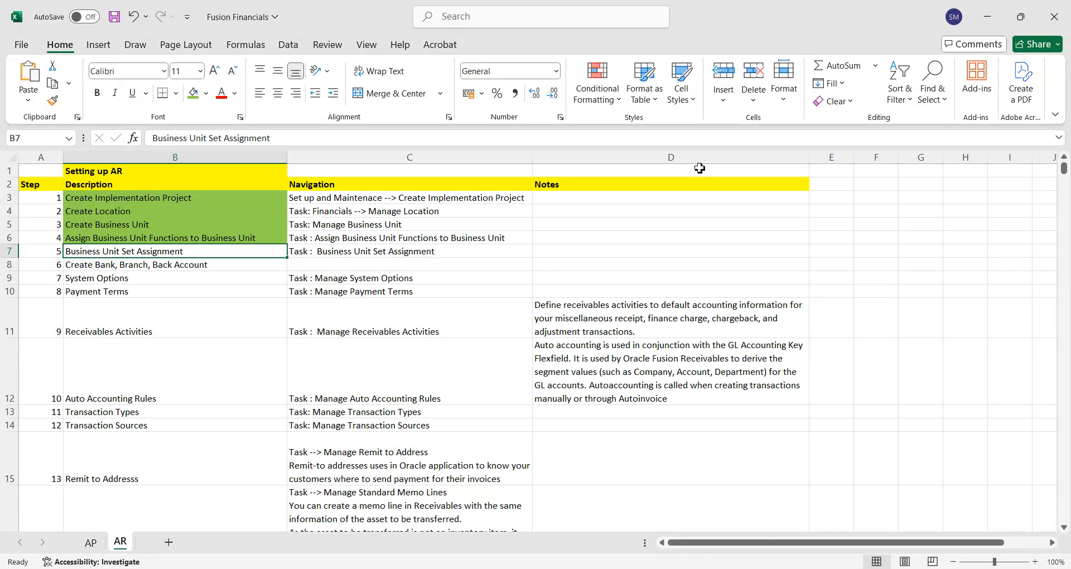
{"action": "left_click", "coordinate": [193, 97]}
{"action": "left_click", "coordinate": [162, 268]}
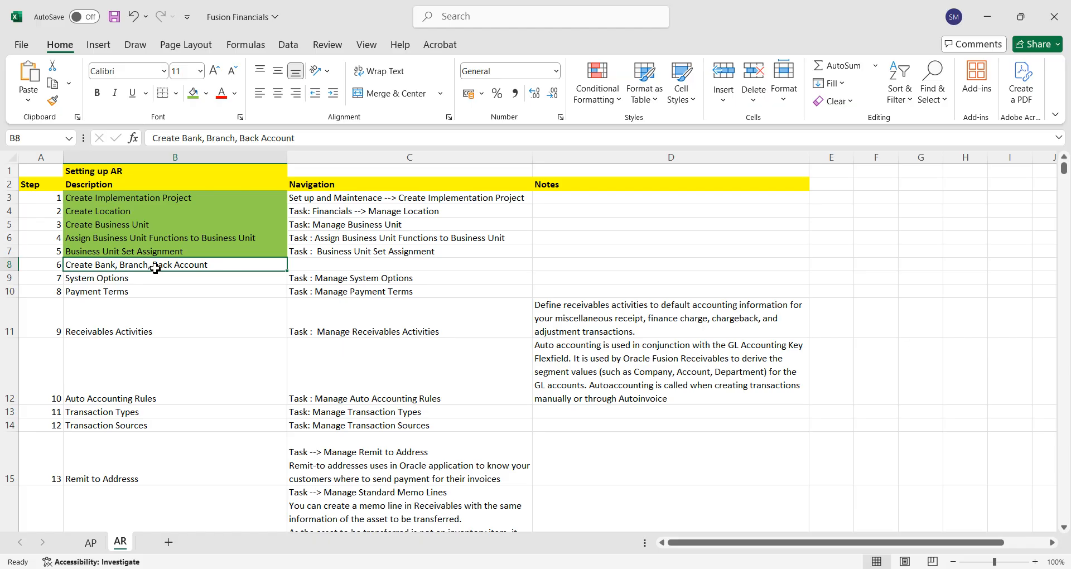
Return to Oracle Fusion in Chrome, search the project tasks for "Manage%Bank%" and go to the Manage Bank Accounts task under Define Receivables Configuration.
{"action": "key", "text": "alt+Tab"}
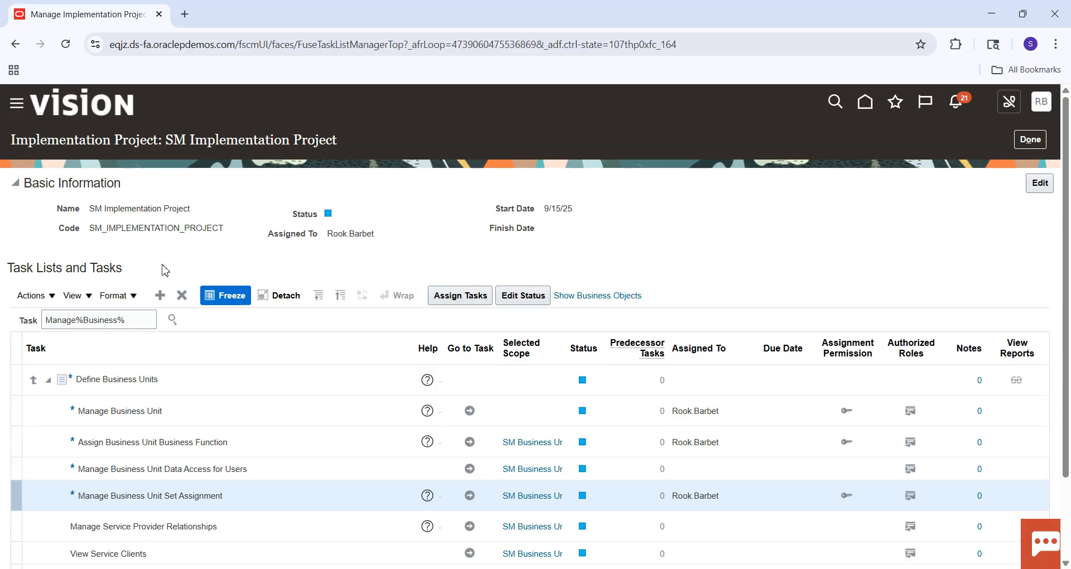
{"action": "double_click", "coordinate": [102, 324]}
{"action": "type", "text": "Ban"}
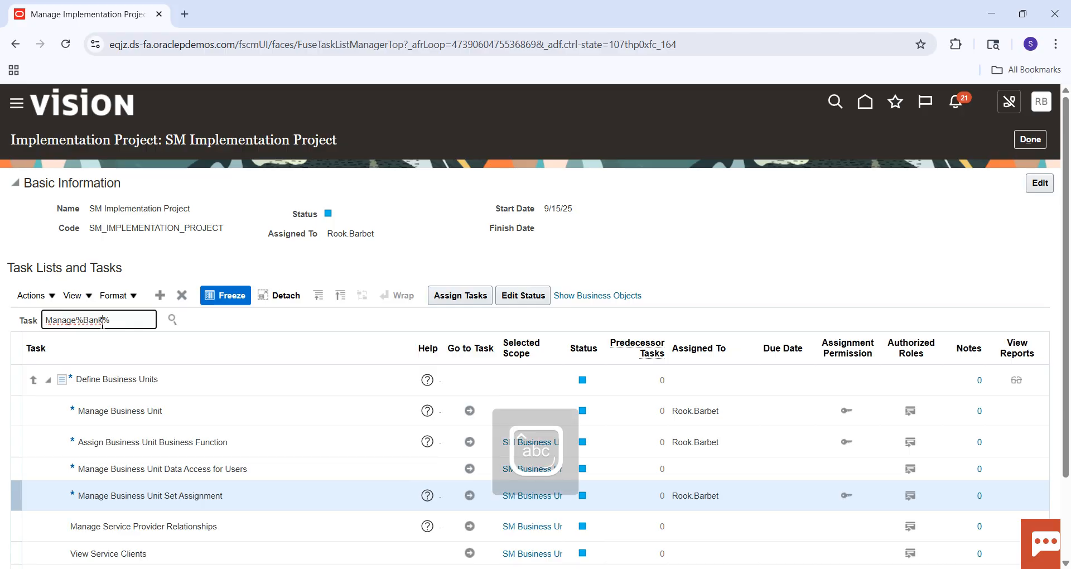
{"action": "type", "text": "k"}
{"action": "key", "text": "Return"}
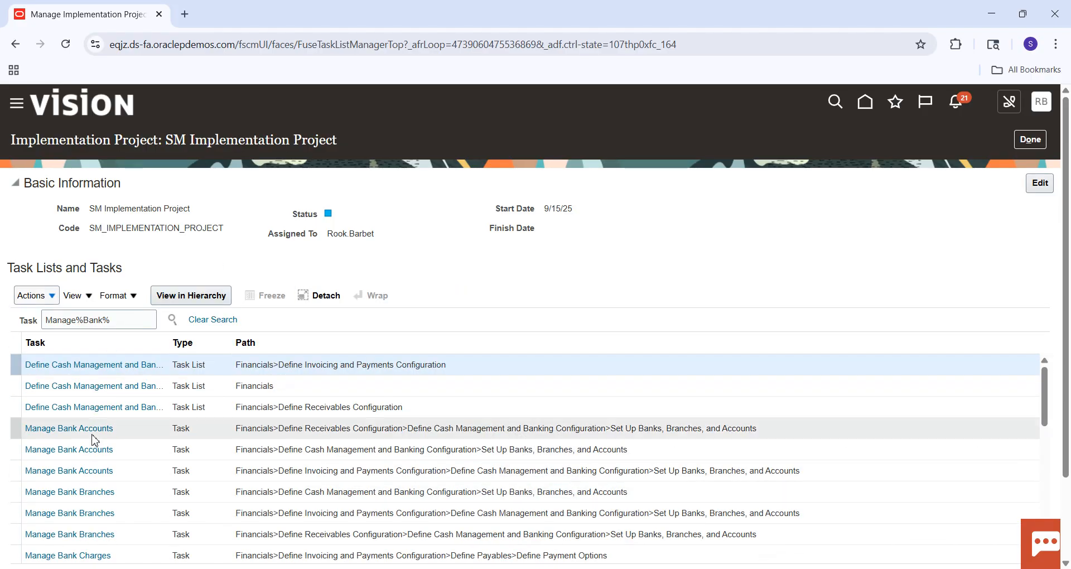
{"action": "left_click", "coordinate": [98, 429]}
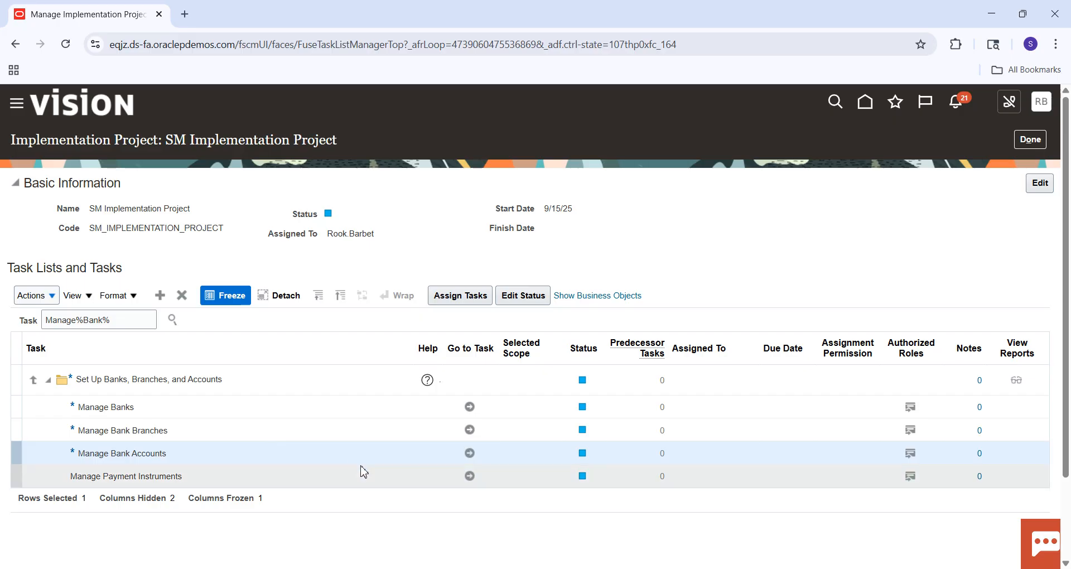
{"action": "left_click", "coordinate": [471, 454]}
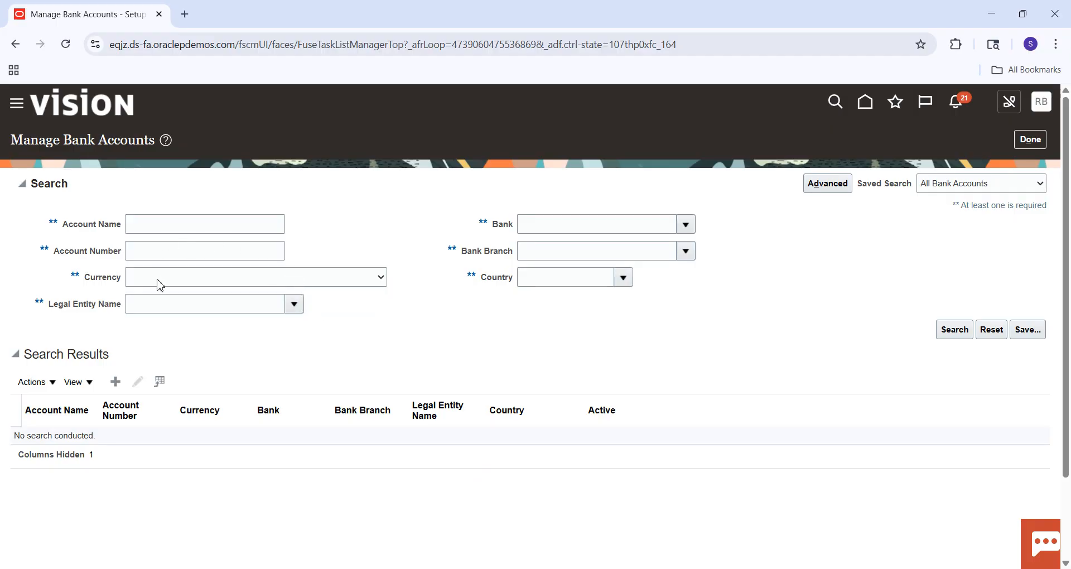
Search the bank accounts for Bank of America and examine the listed accounts, branches and legal entities.
{"action": "left_click", "coordinate": [569, 226]}
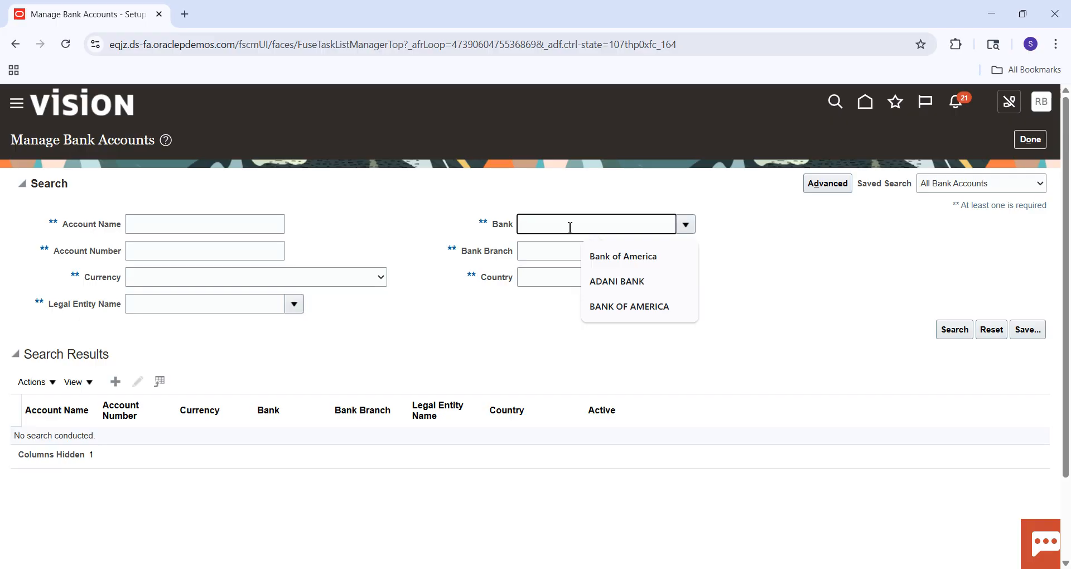
{"action": "left_click", "coordinate": [625, 257]}
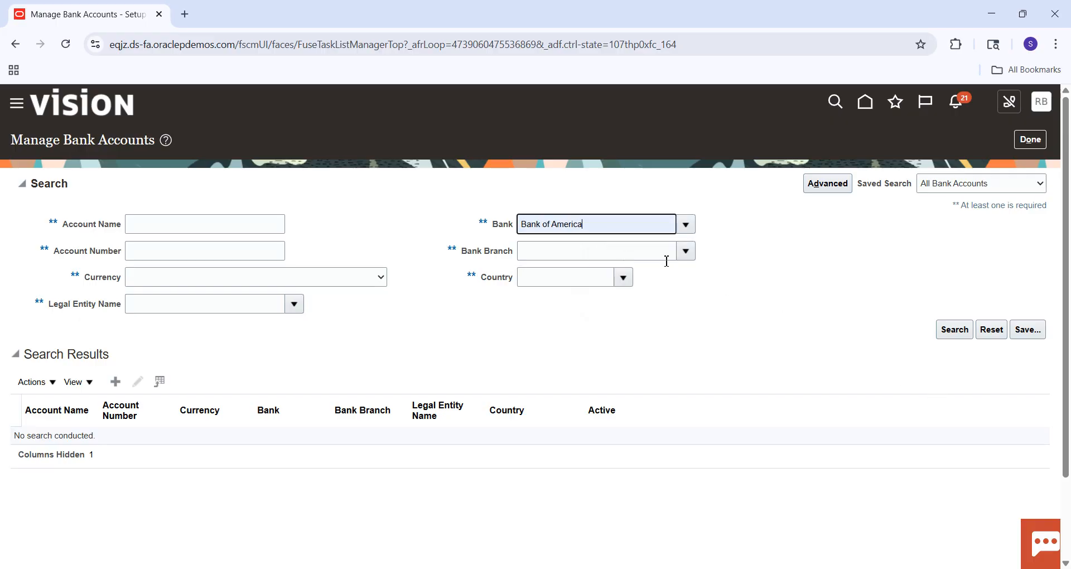
{"action": "left_click", "coordinate": [955, 337]}
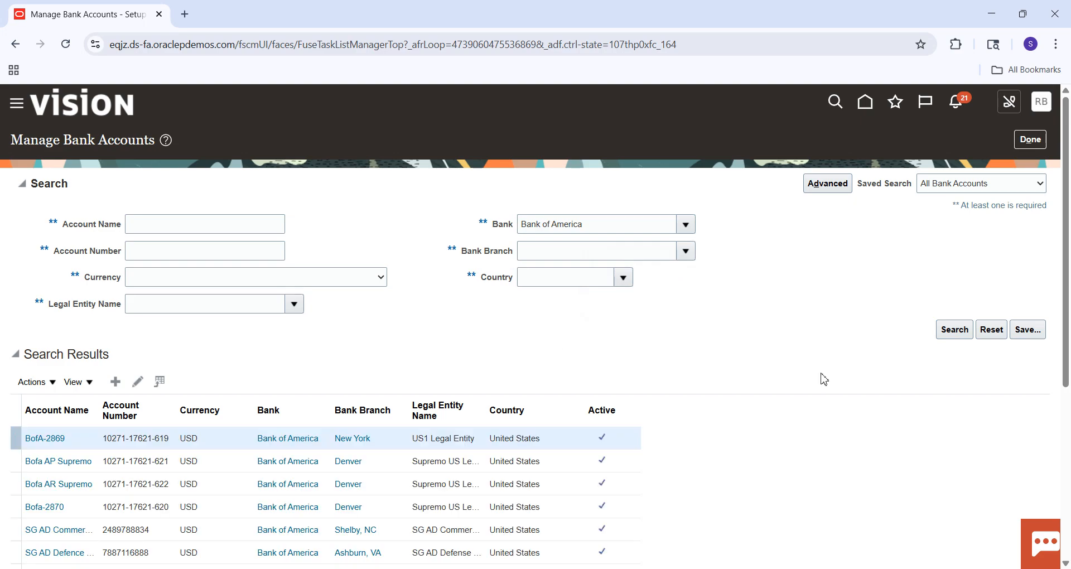
{"action": "scroll", "coordinate": [1066, 231], "scroll_direction": "down", "scroll_amount": 3}
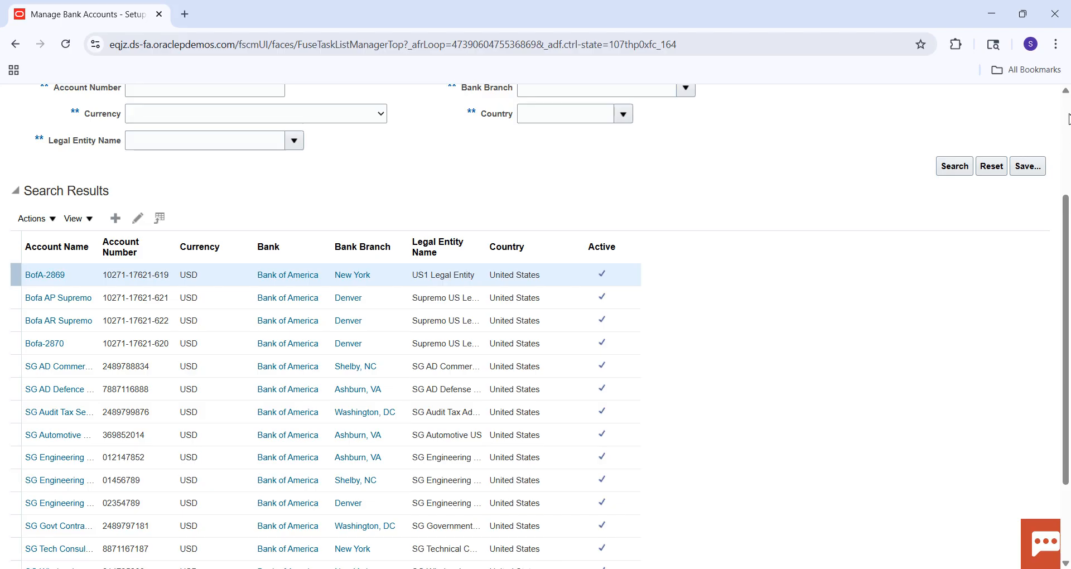
{"action": "scroll", "coordinate": [1067, 119], "scroll_direction": "up", "scroll_amount": 3}
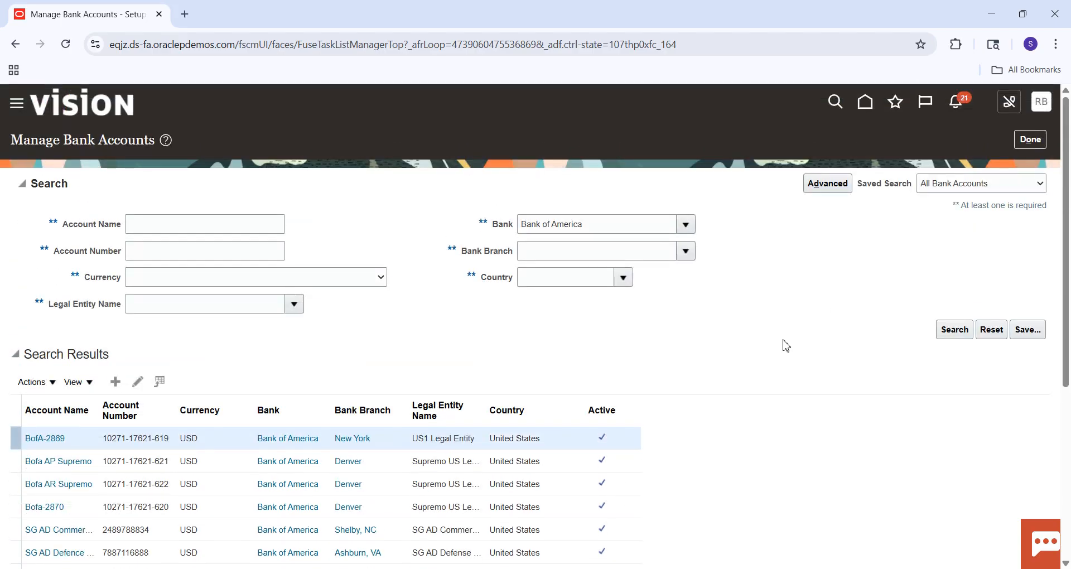
Switch to the Excel checklist, fill the Create Bank, Branch, Back Account cell green and select the System Options cell.
{"action": "key", "text": "alt+Tab"}
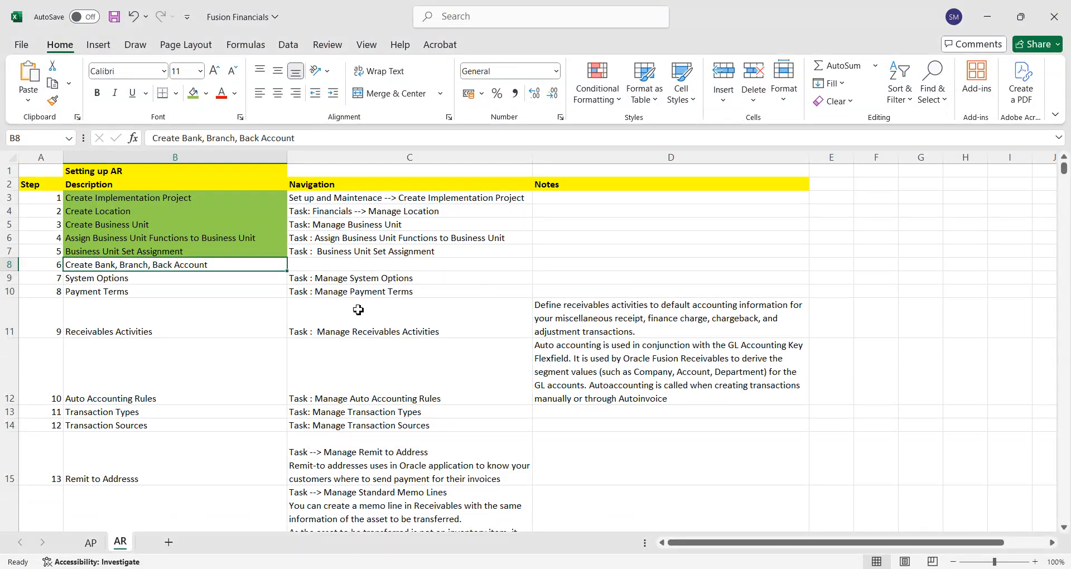
{"action": "left_click", "coordinate": [193, 94]}
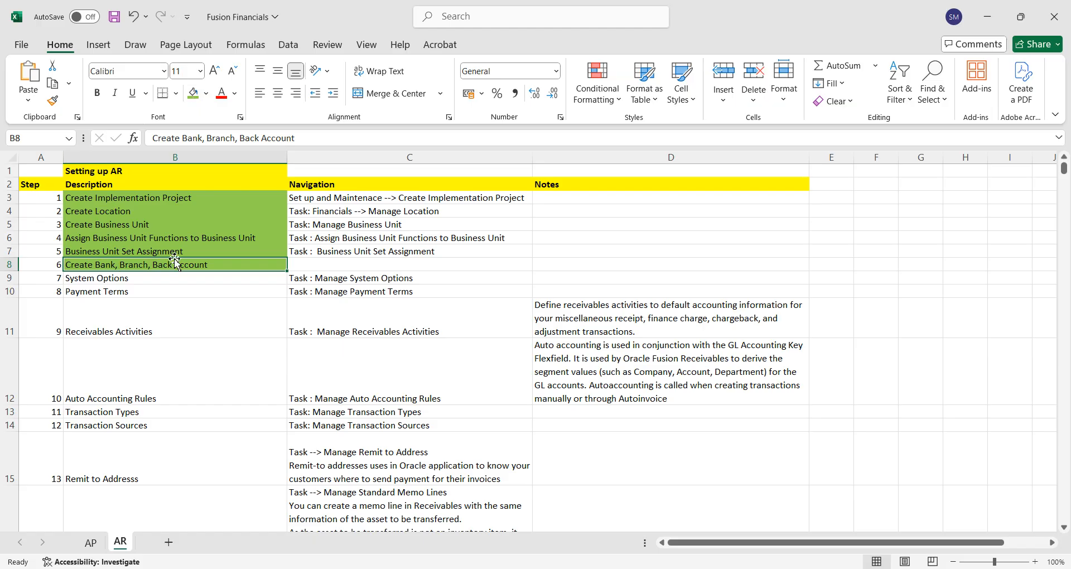
{"action": "left_click", "coordinate": [152, 279]}
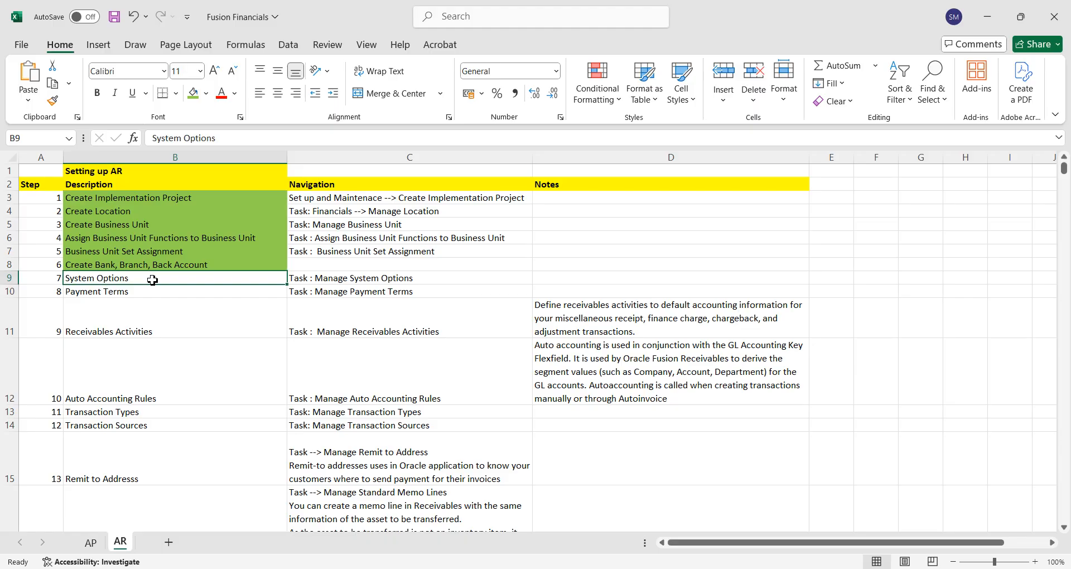
Return to Oracle Fusion in Chrome, close Manage Bank Accounts, search the tasks for "Manage%System%Options%" and locate Manage Receivables System Options in the hierarchy.
{"action": "key", "text": "alt+Tab"}
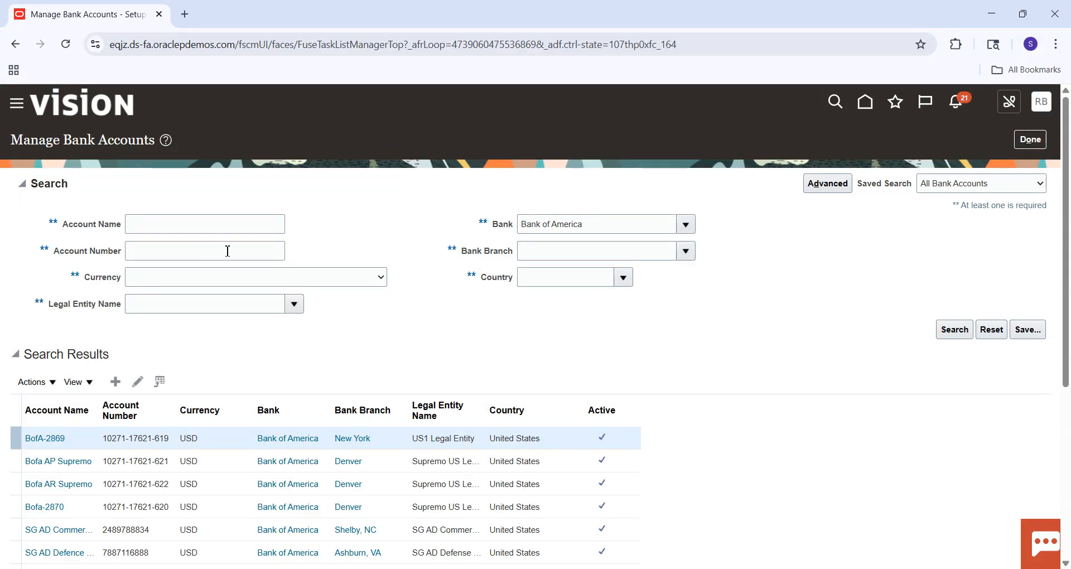
{"action": "left_click", "coordinate": [1031, 140]}
{"action": "double_click", "coordinate": [93, 321]}
{"action": "type", "text": "System%"}
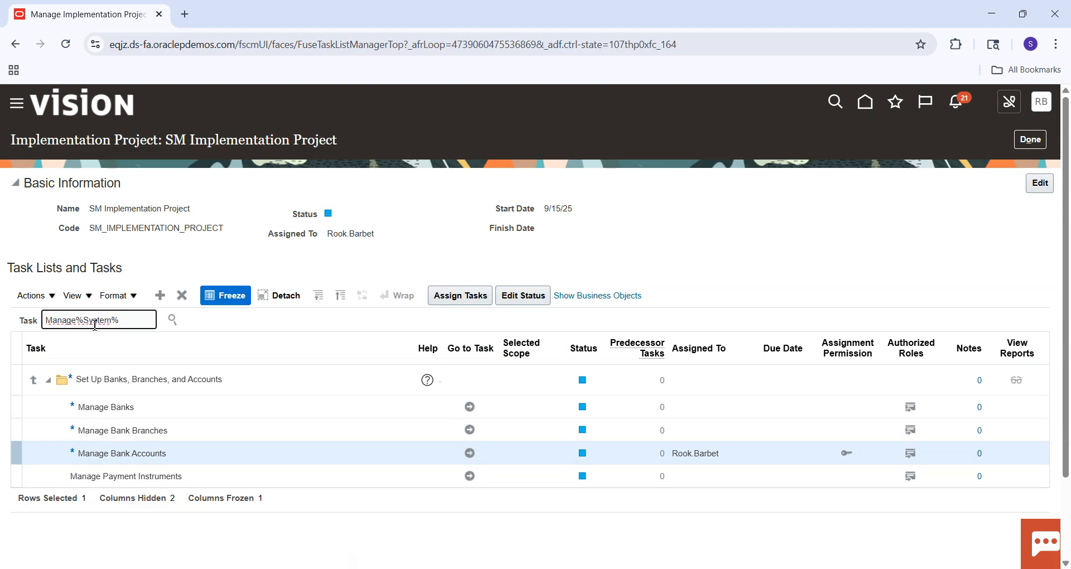
{"action": "type", "text": "Options%"}
{"action": "key", "text": "Return"}
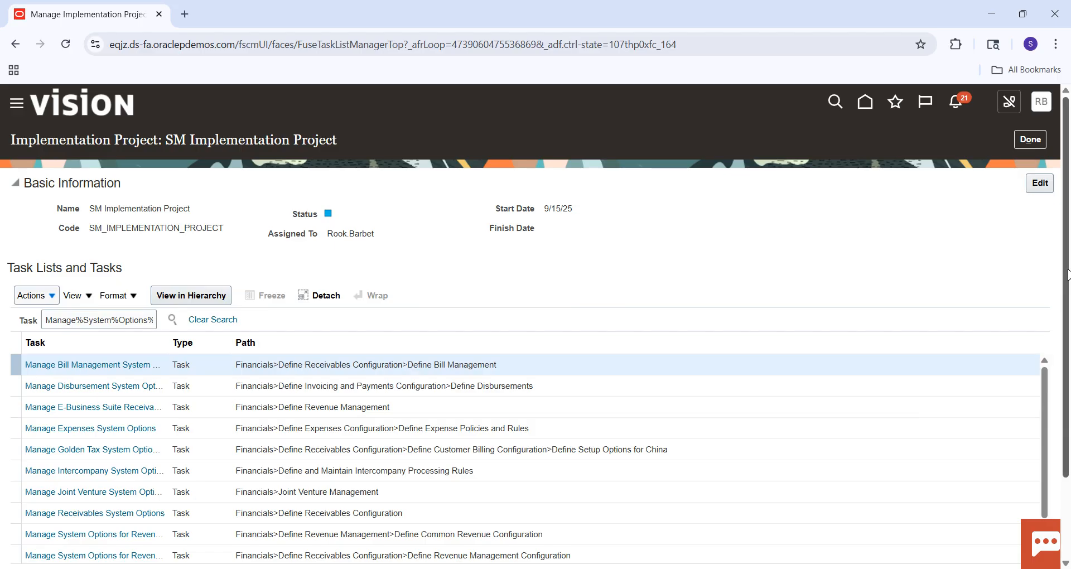
{"action": "scroll", "coordinate": [969, 387], "scroll_direction": "down", "scroll_amount": 2}
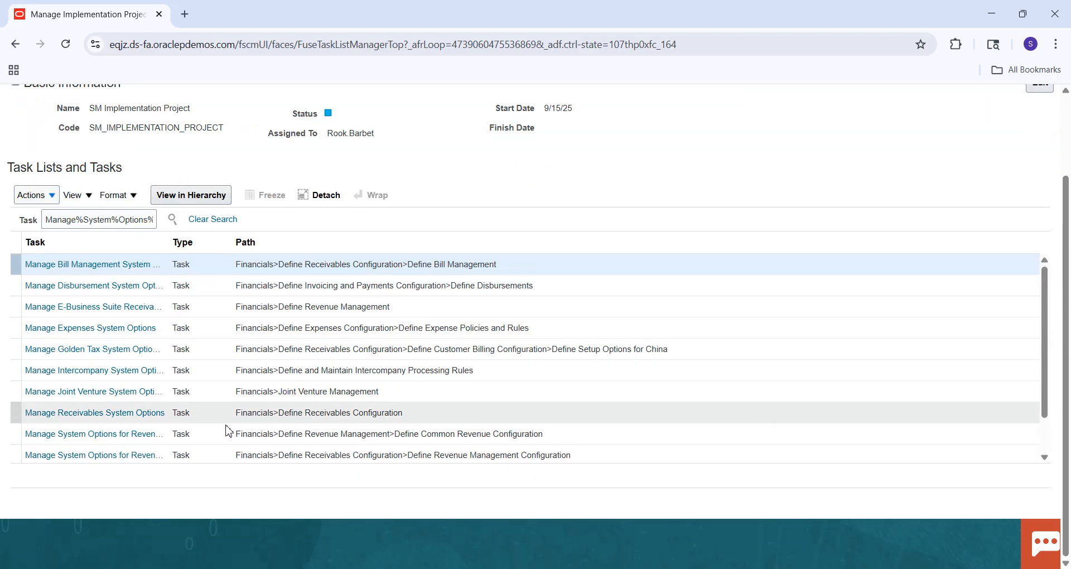
{"action": "left_click", "coordinate": [87, 418]}
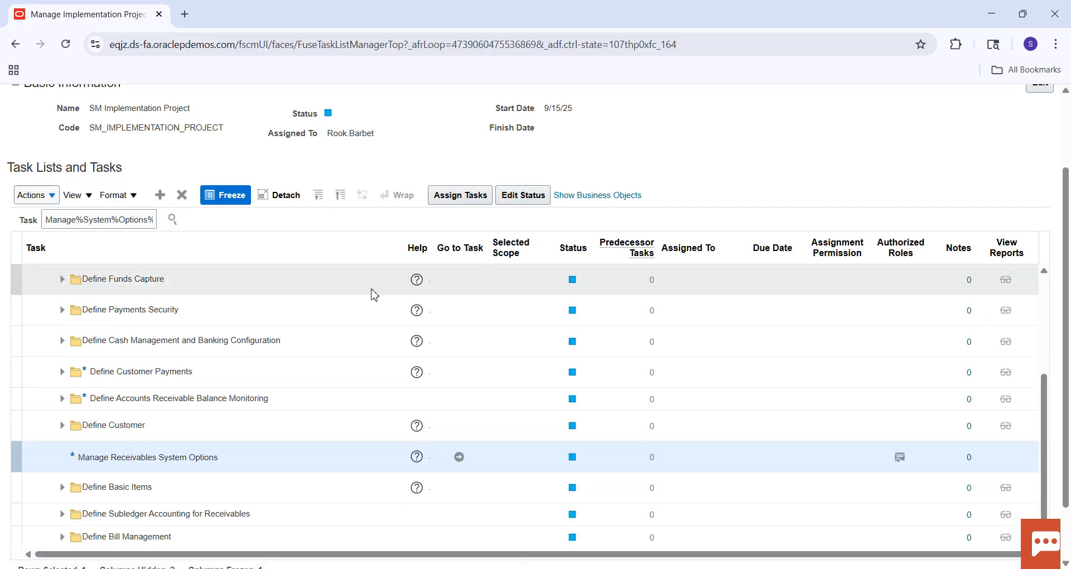
Switch to the Excel checklist and change the System Options navigation entry to "Task : Manage Receivables System Options".
{"action": "key", "text": "alt+Tab"}
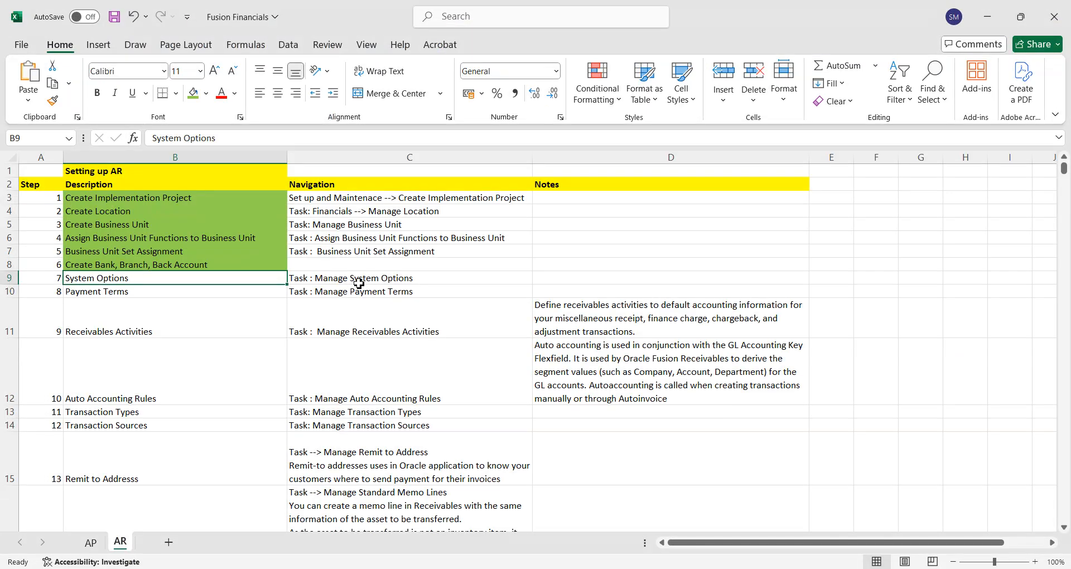
{"action": "double_click", "coordinate": [354, 279]}
{"action": "type", "text": "Receivables"}
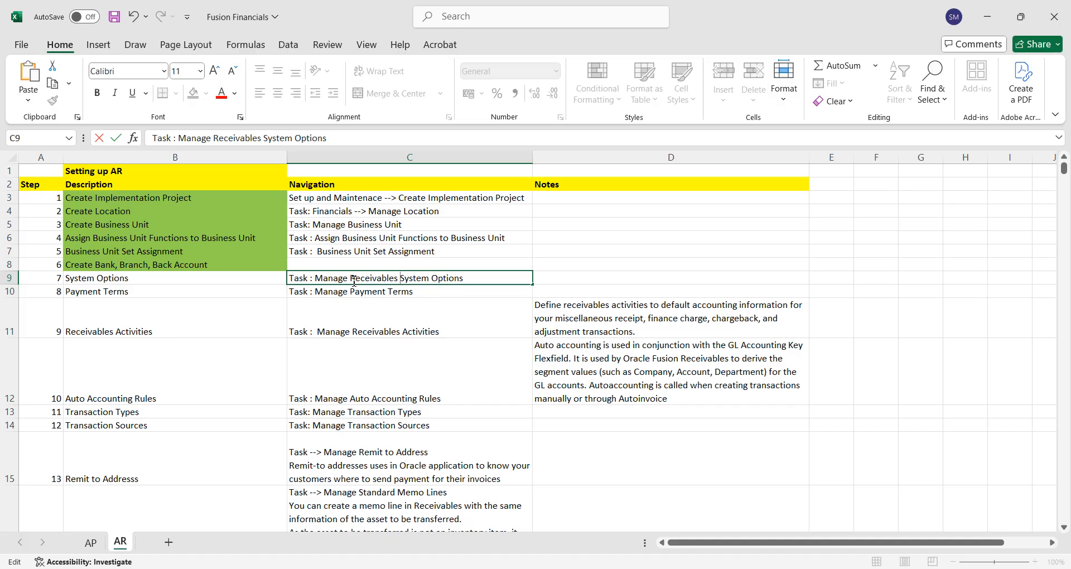
{"action": "key", "text": "Tab"}
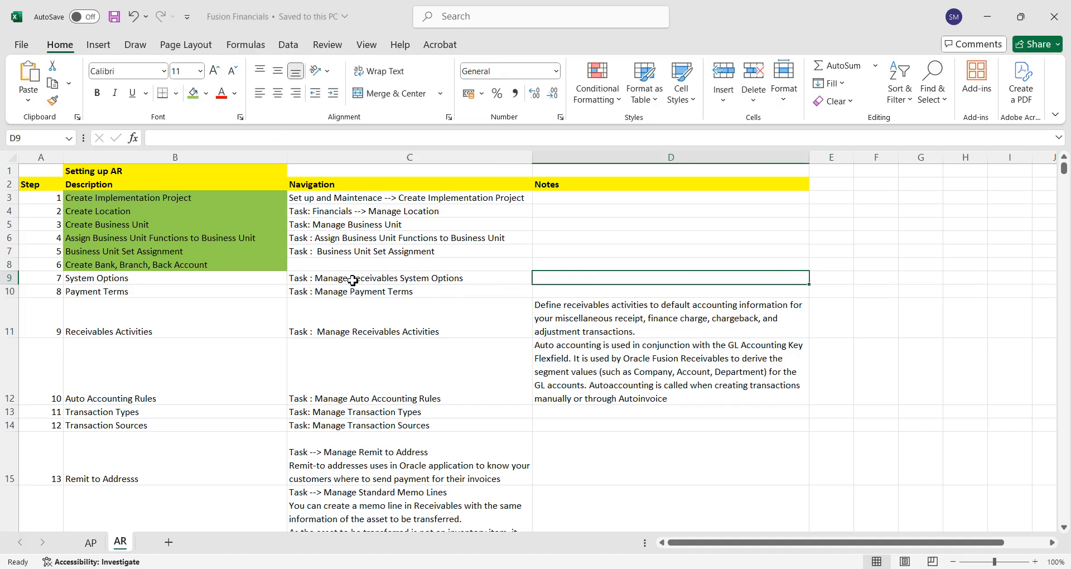
Return to Oracle Fusion in Chrome, go to the Manage Receivables System Options task and start creating new system options.
{"action": "key", "text": "alt+Tab"}
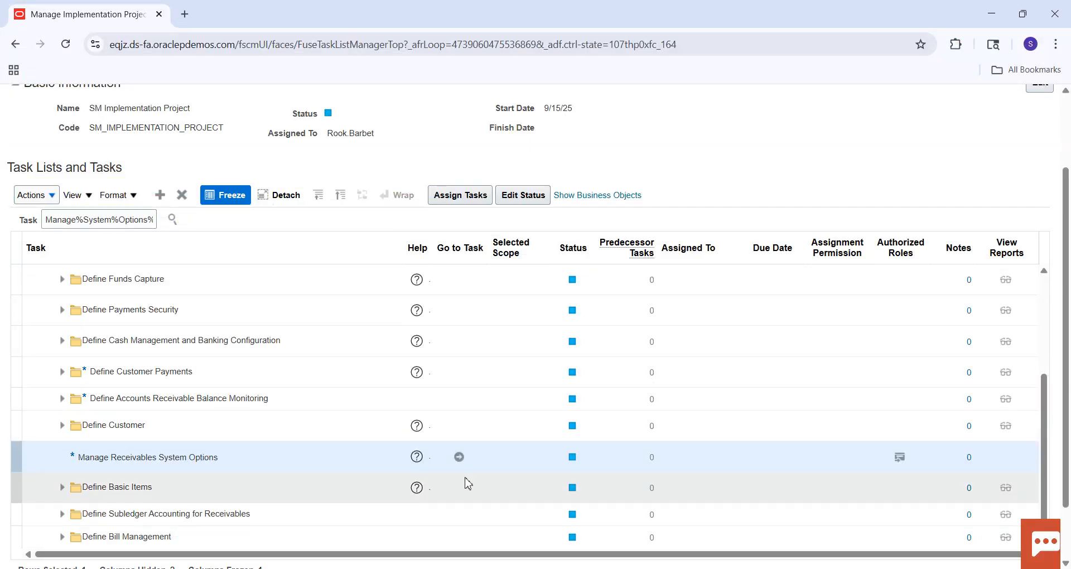
{"action": "left_click", "coordinate": [461, 457]}
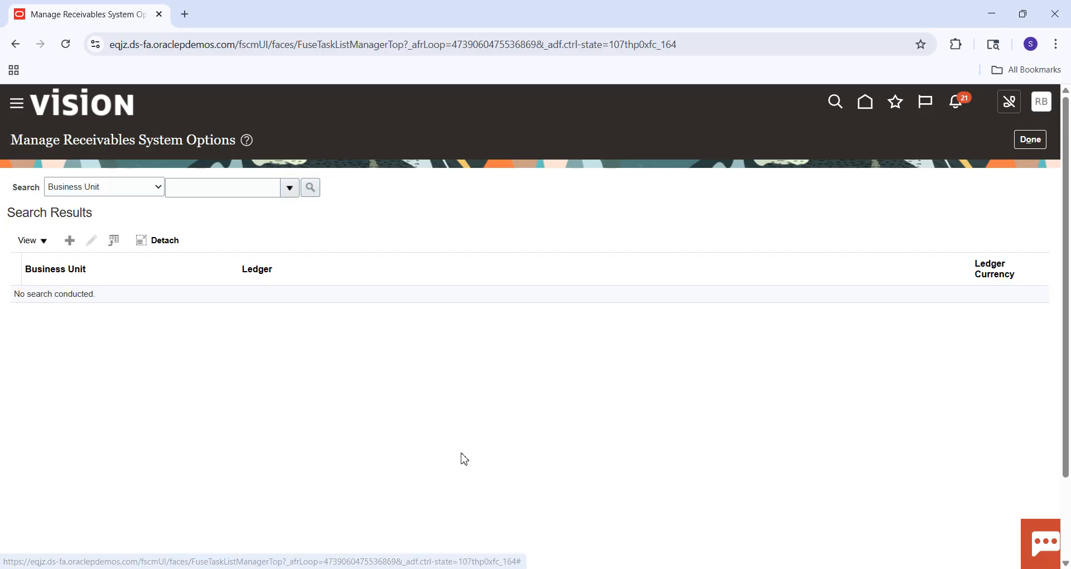
{"action": "left_click", "coordinate": [78, 248]}
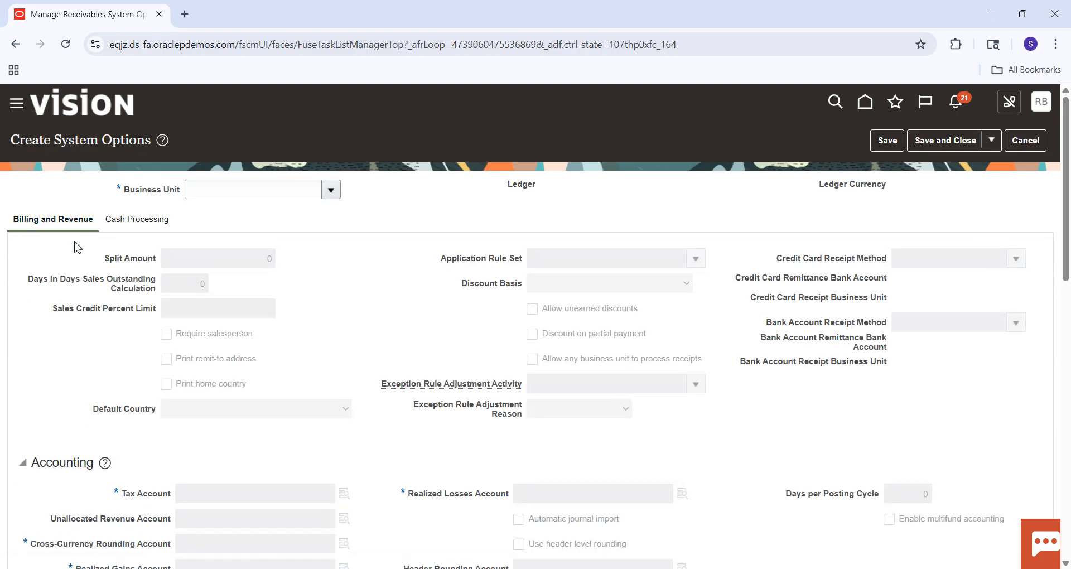
Open the business unit search for the new system options and search for "SM".
{"action": "left_click", "coordinate": [330, 190]}
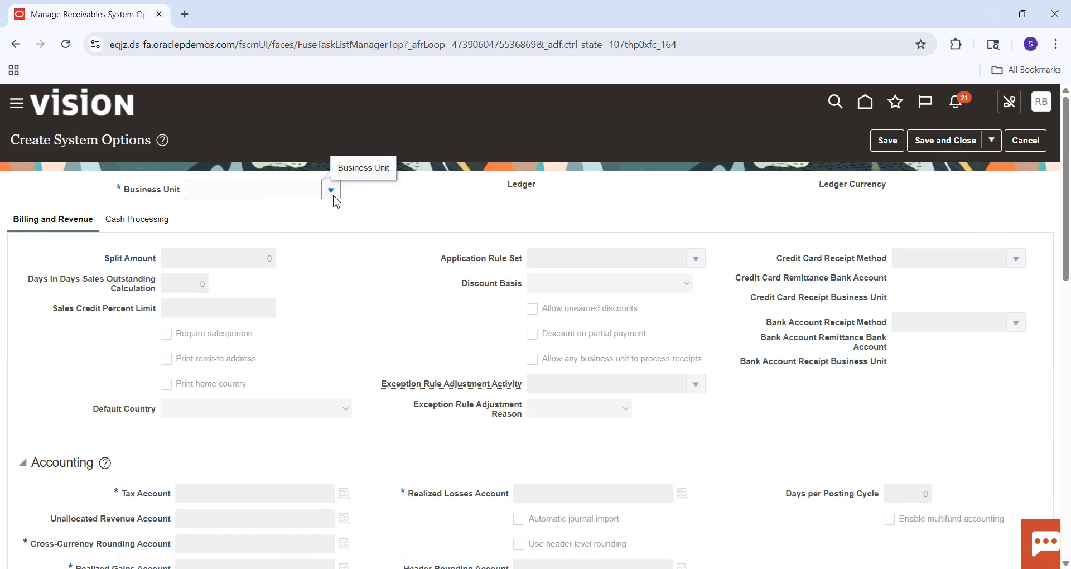
{"action": "left_click", "coordinate": [207, 422]}
{"action": "left_click", "coordinate": [535, 303]}
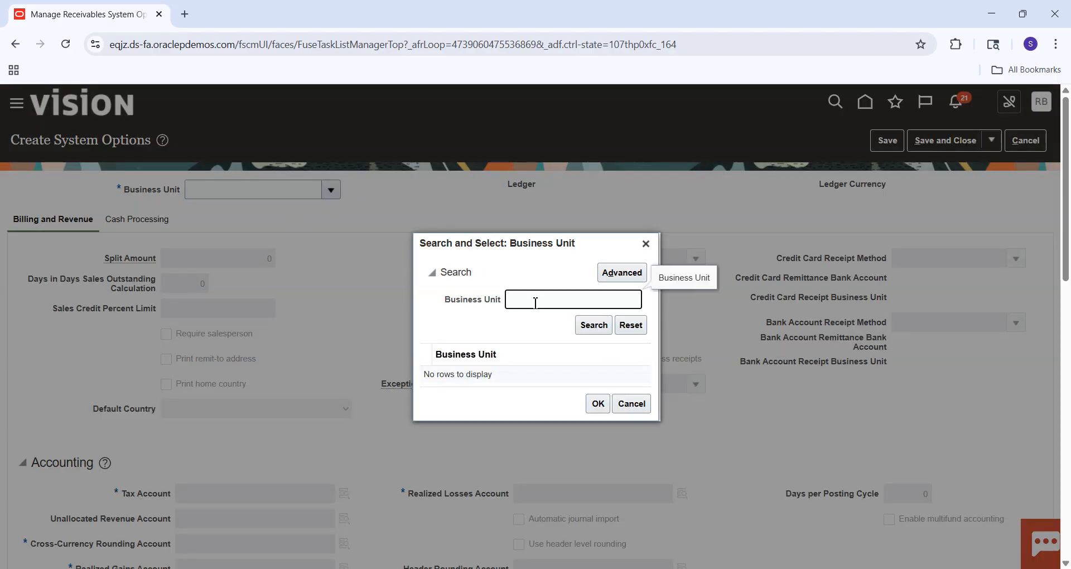
{"action": "type", "text": "SM1"}
{"action": "key", "text": "BackSpace"}
{"action": "left_click", "coordinate": [593, 325]}
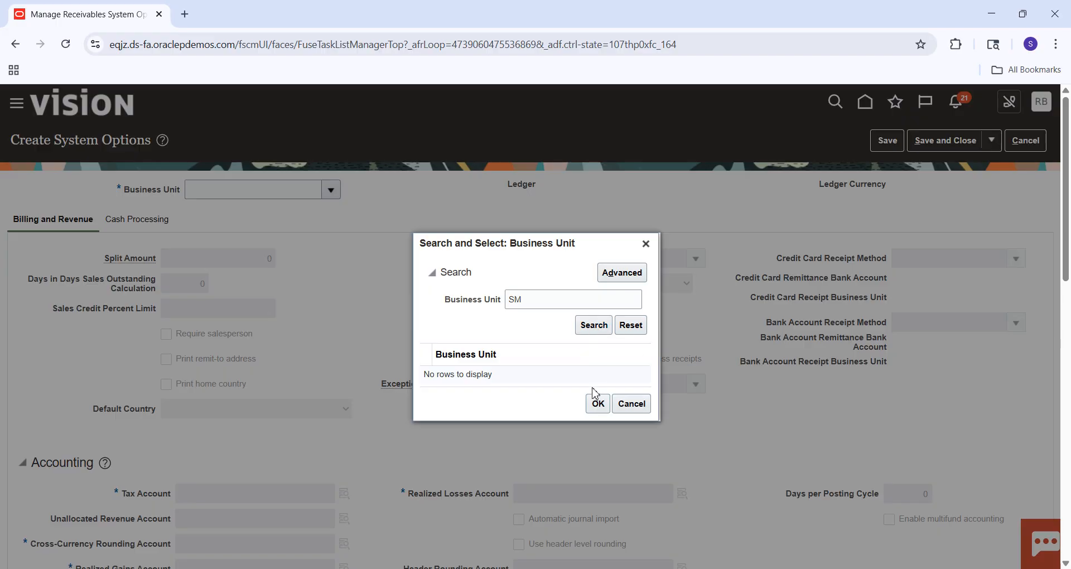
{"action": "left_click", "coordinate": [598, 333]}
Run an advanced business unit search with the condition Does not equal "ABC".
{"action": "left_click", "coordinate": [616, 272]}
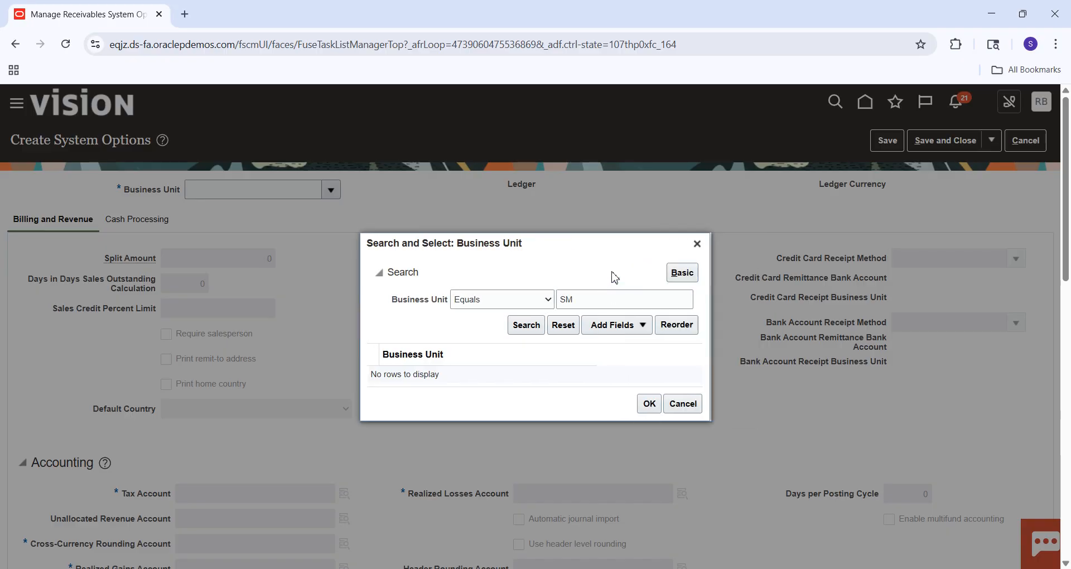
{"action": "left_click", "coordinate": [547, 302]}
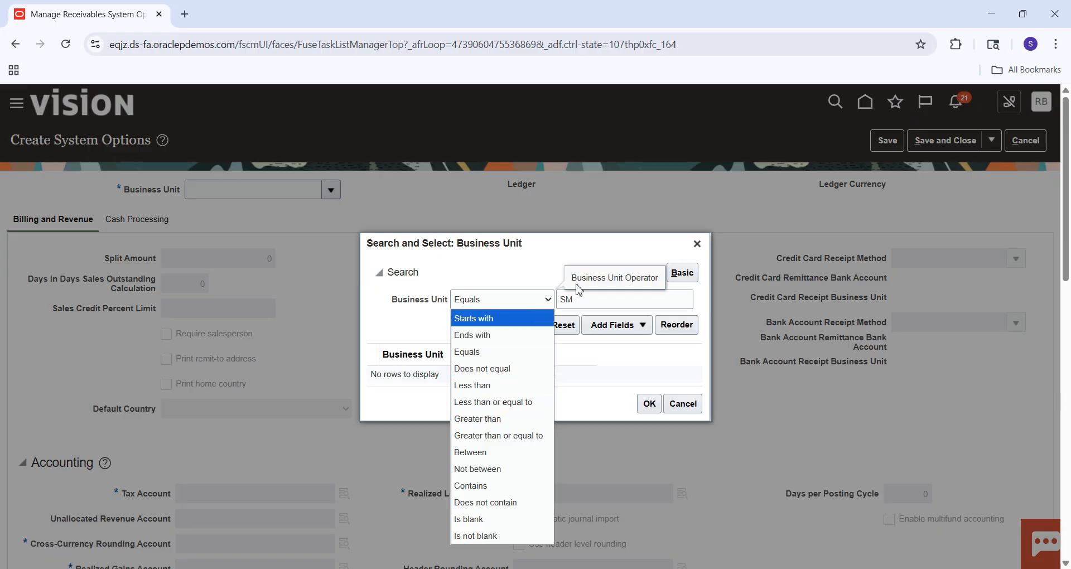
{"action": "left_click", "coordinate": [503, 370]}
{"action": "left_click", "coordinate": [587, 305]}
{"action": "key", "text": "BackSpace"}
{"action": "key", "text": "BackSpace"}
{"action": "type", "text": "ABC"}
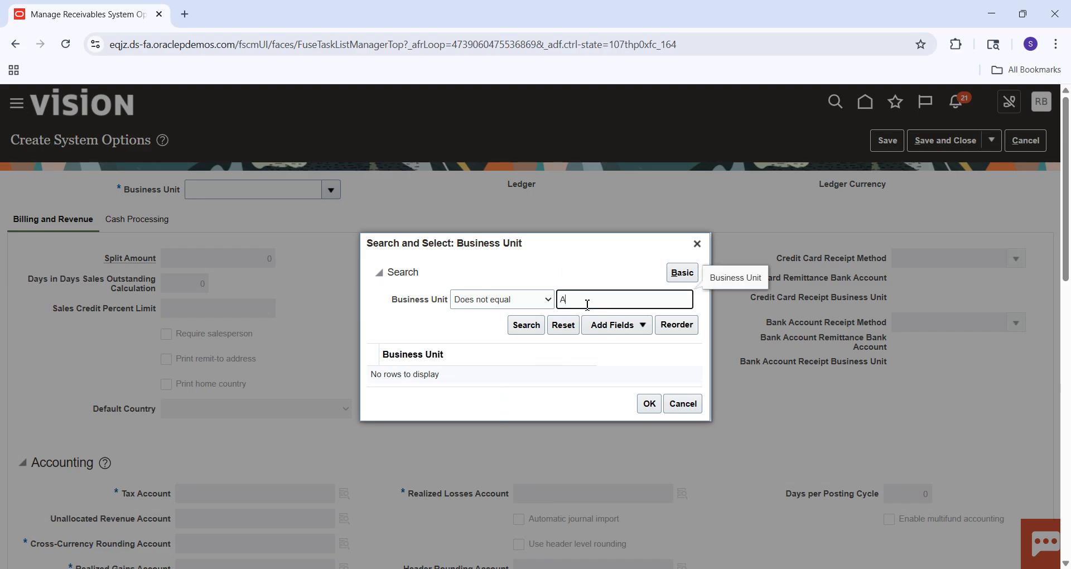
{"action": "left_click", "coordinate": [533, 323]}
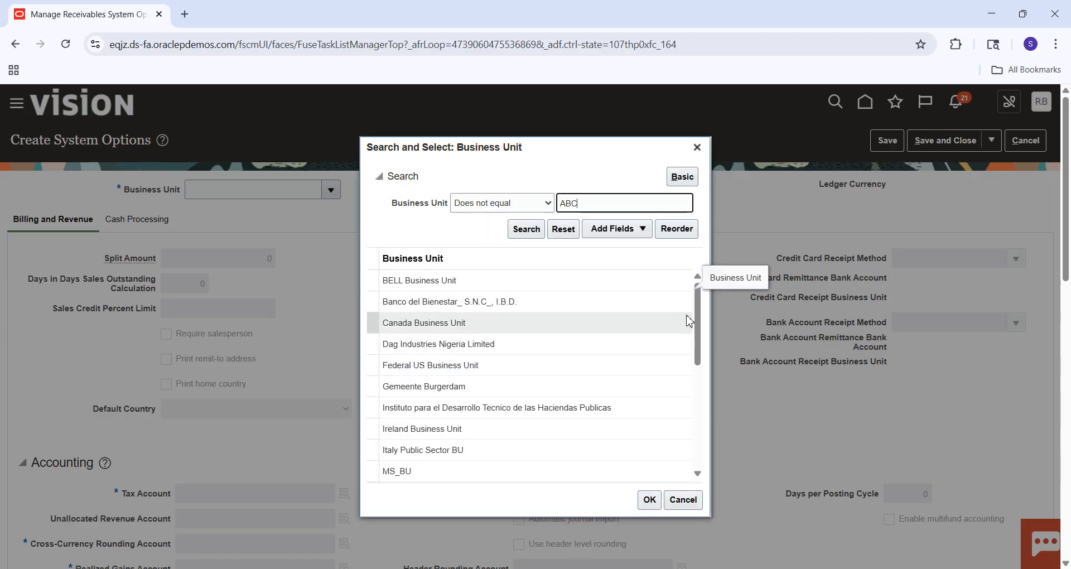
Choose SM Business Unit as the business unit for the new system options.
{"action": "left_click_drag", "start_coordinate": [697, 311], "coordinate": [698, 389]}
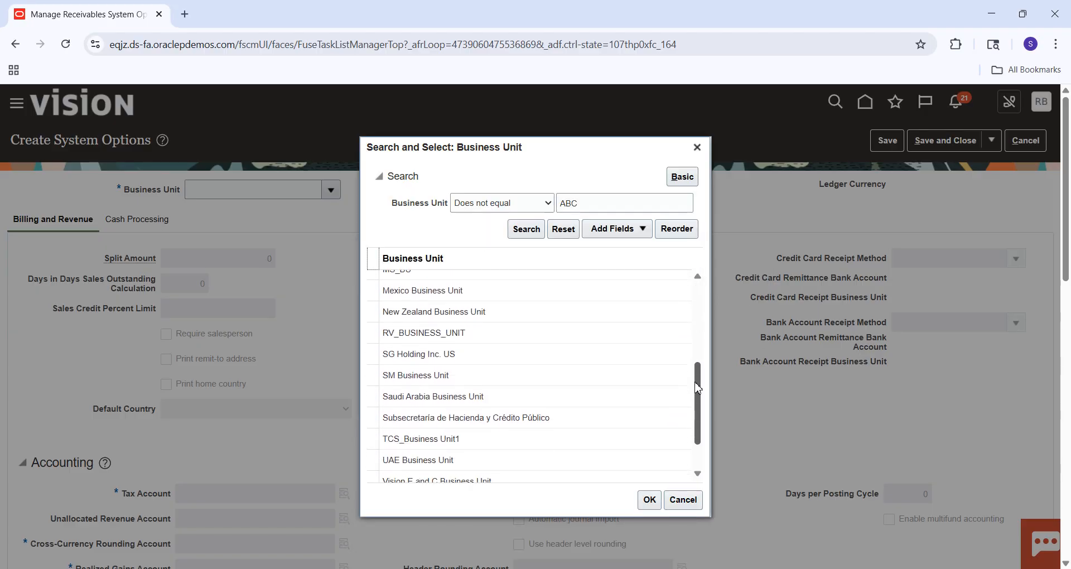
{"action": "left_click", "coordinate": [473, 381]}
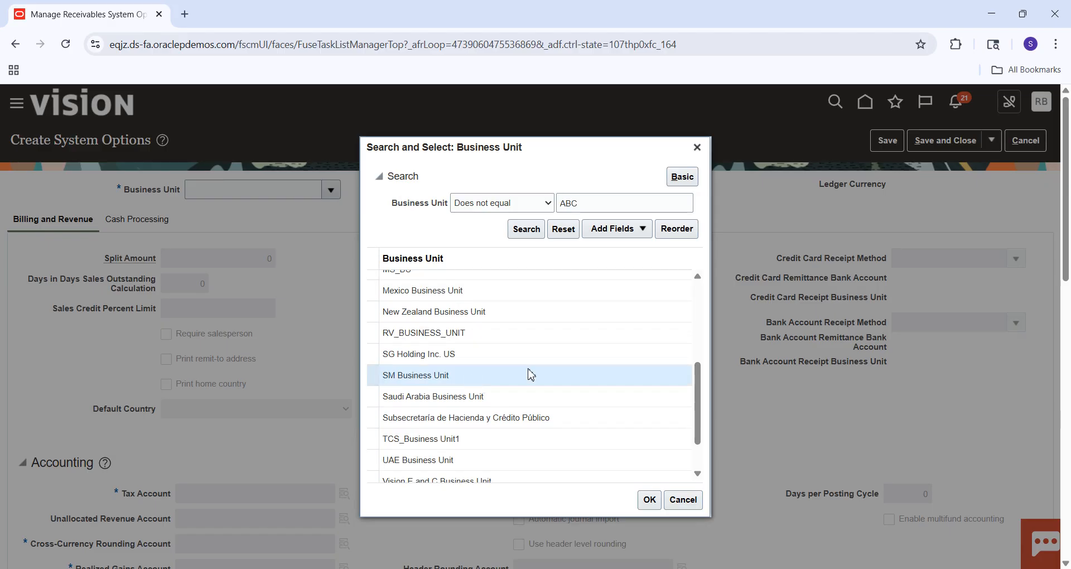
{"action": "left_click", "coordinate": [649, 499]}
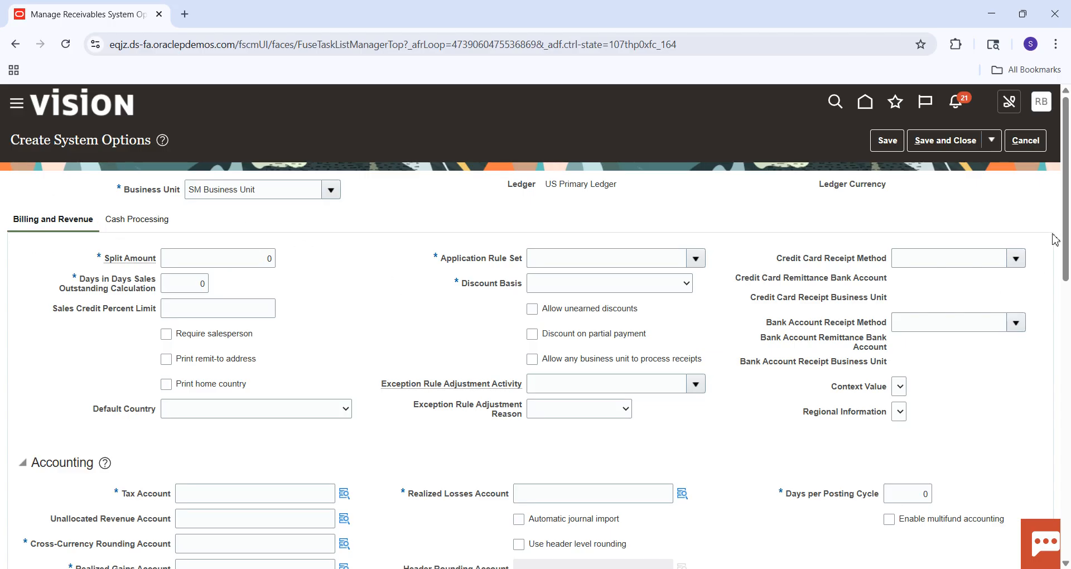
Try to open the Cash Processing options and dismiss the validation errors.
{"action": "mouse_move", "coordinate": [1066, 189]}
{"action": "left_mouse_down"}
{"action": "mouse_move", "coordinate": [1068, 471]}
{"action": "mouse_move", "coordinate": [1067, 189]}
{"action": "left_mouse_up"}
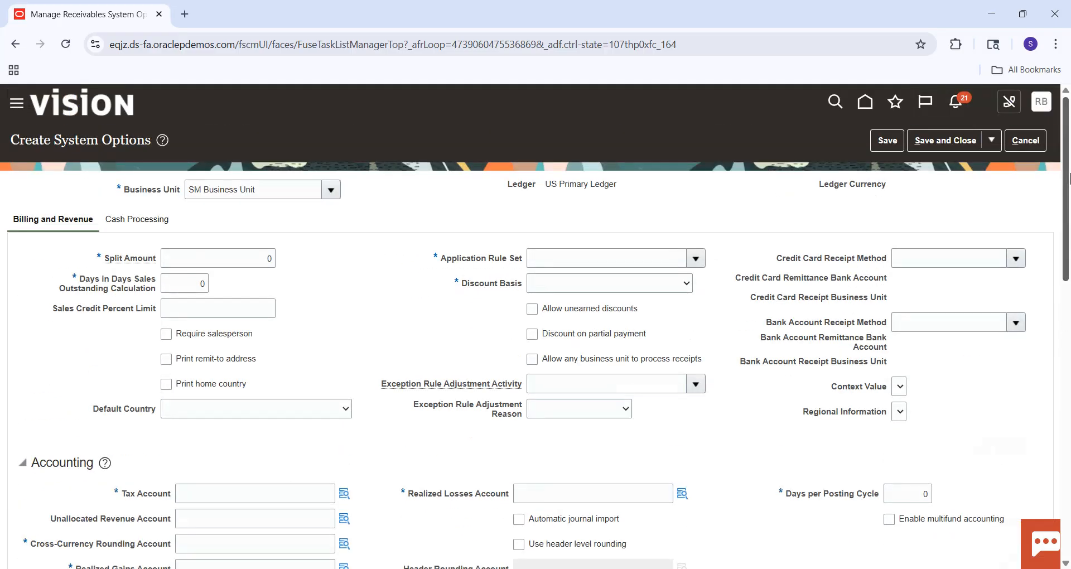
{"action": "left_click", "coordinate": [136, 219]}
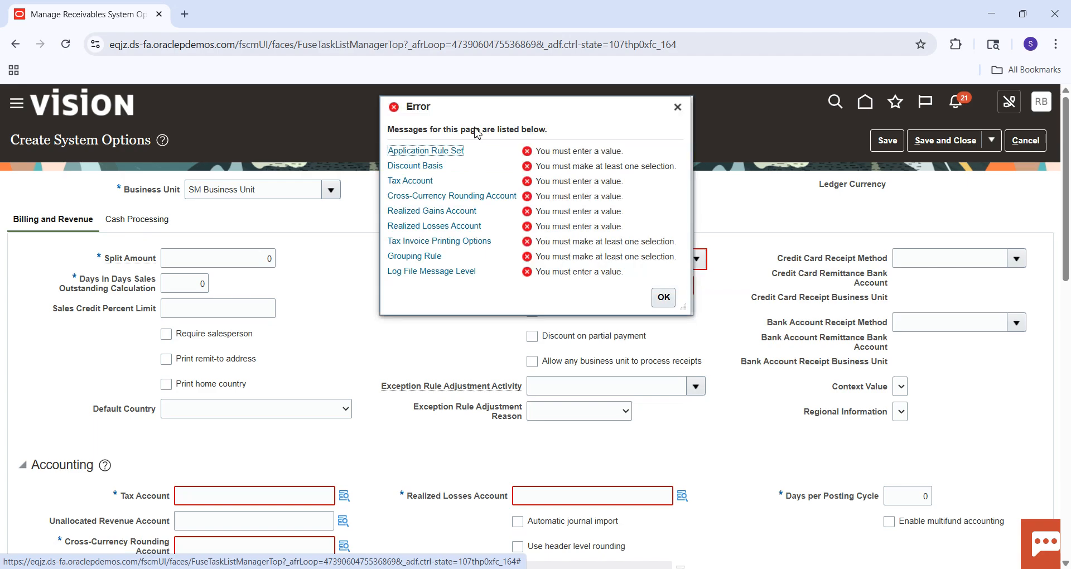
{"action": "left_click", "coordinate": [677, 107]}
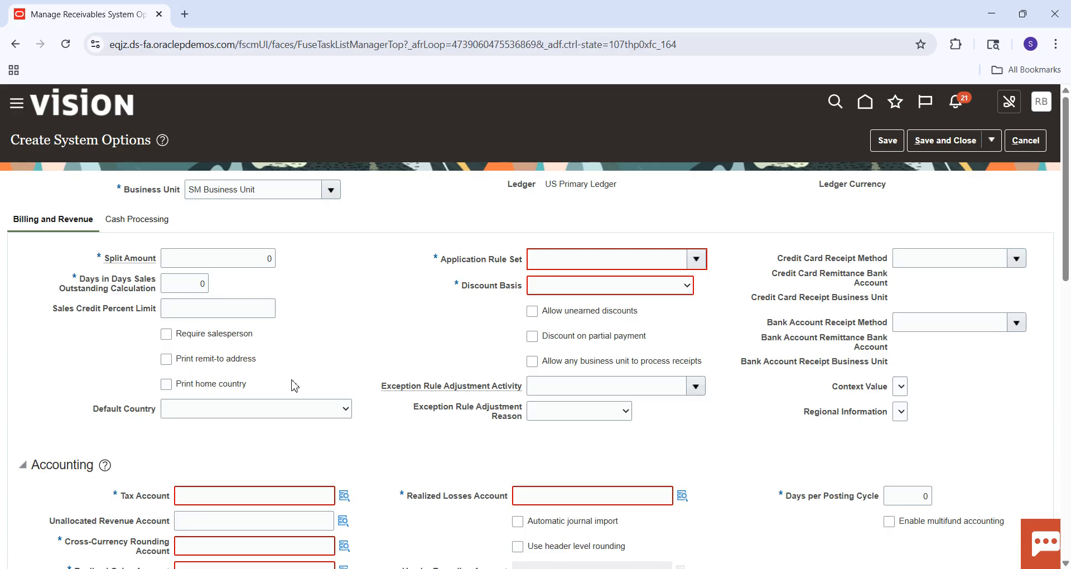
Set the Application Rule Set to Line First--Tax After and the Discount Basis to Invoice Amount.
{"action": "left_click", "coordinate": [698, 259]}
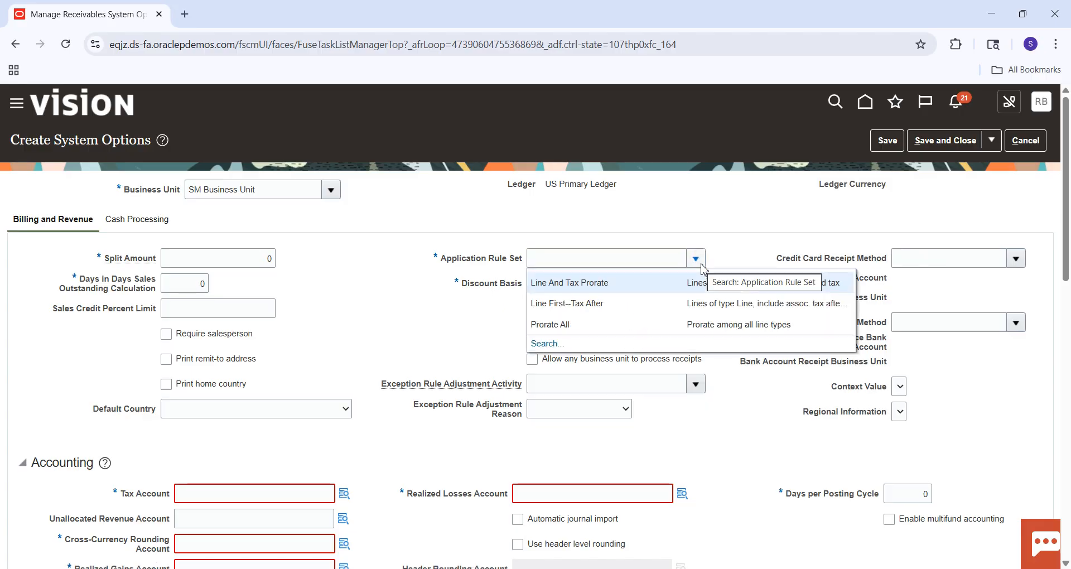
{"action": "left_click", "coordinate": [582, 309]}
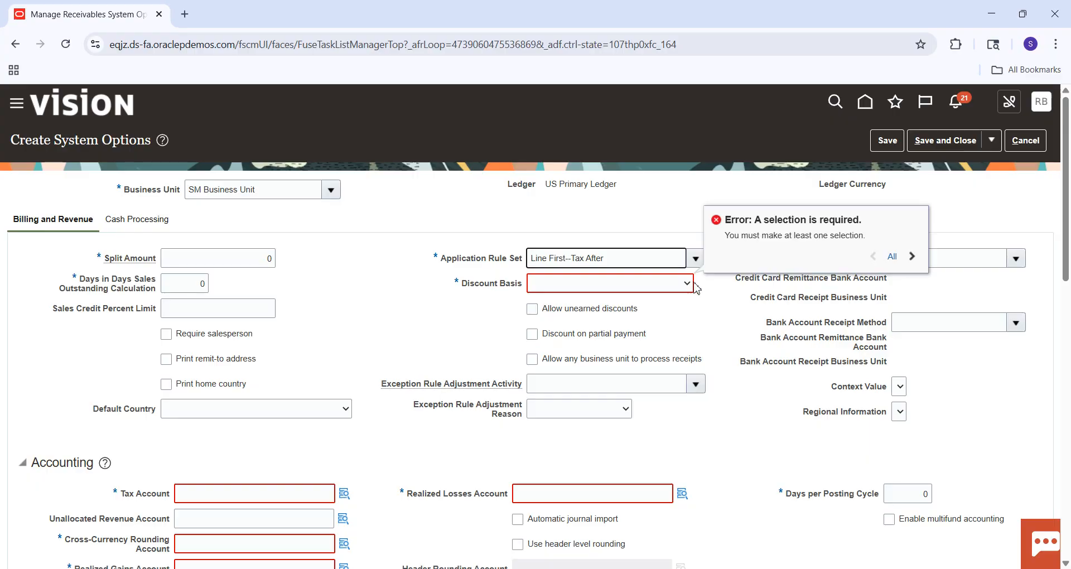
{"action": "left_click", "coordinate": [694, 284]}
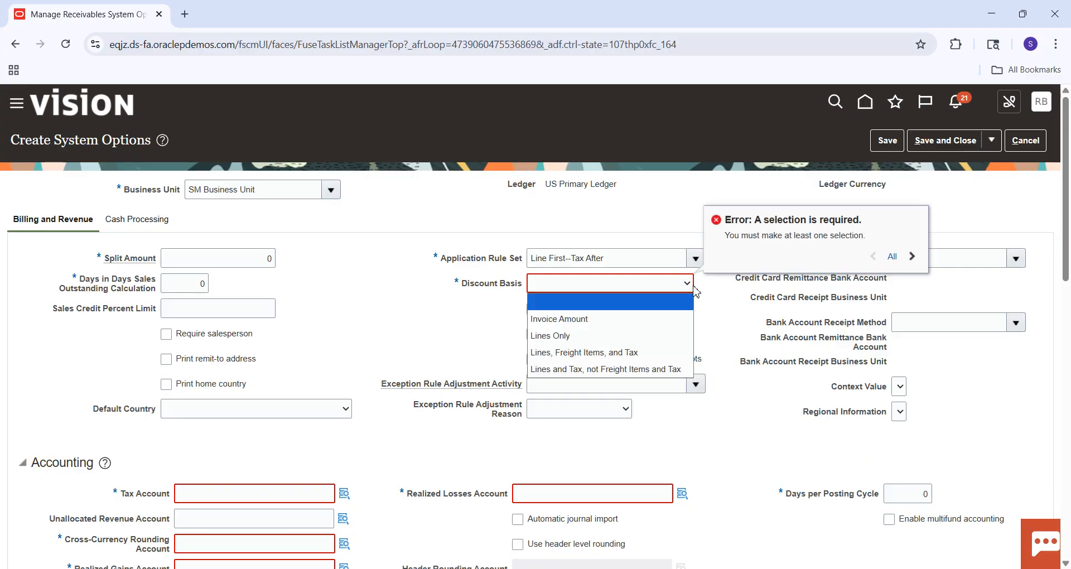
{"action": "left_click", "coordinate": [604, 320]}
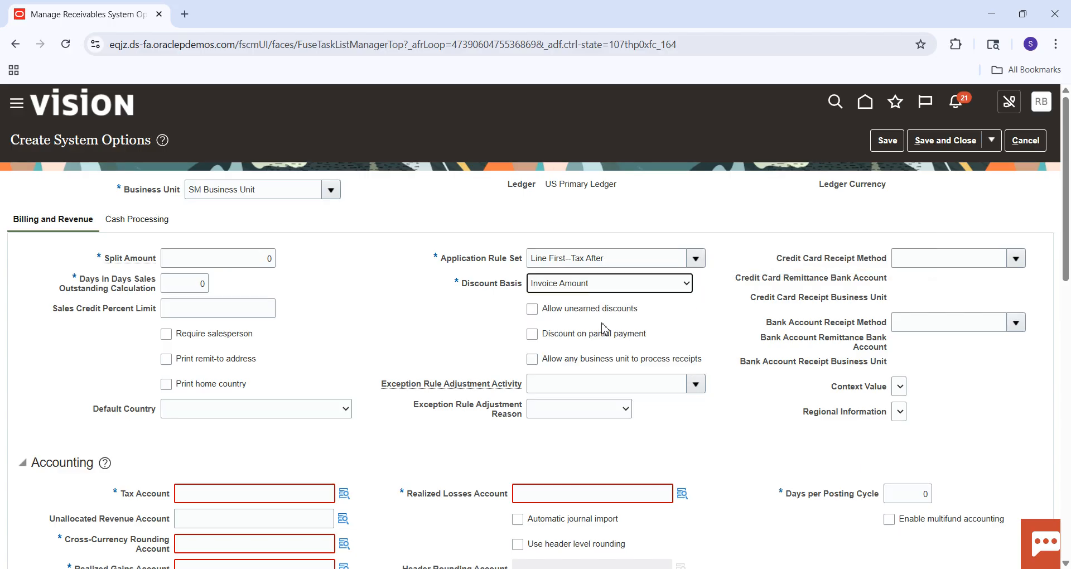
{"action": "left_click", "coordinate": [679, 321]}
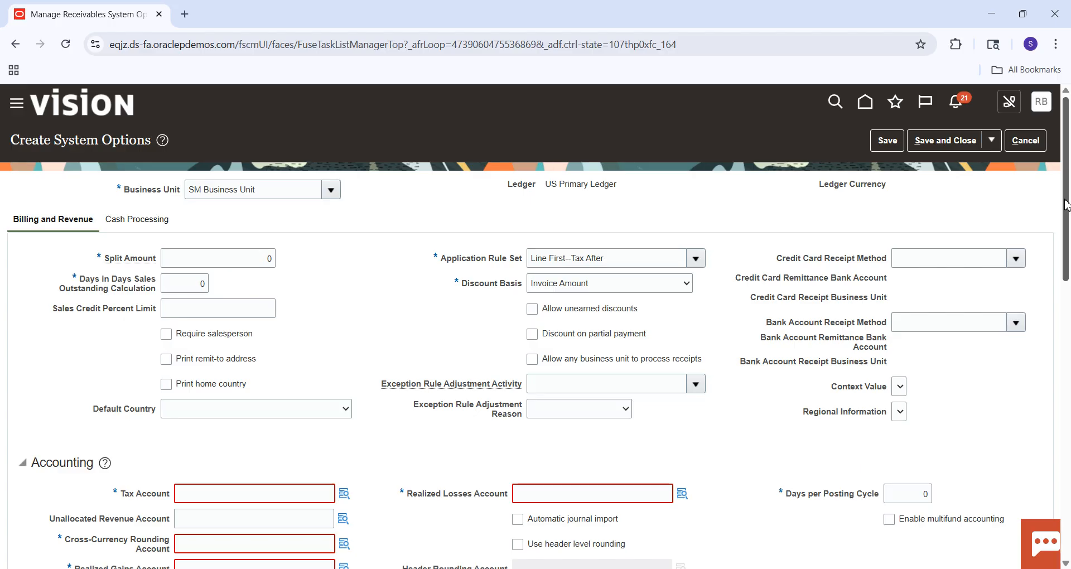
Open the account segment search for the Tax Account and search the descriptions for "tAX".
{"action": "left_click_drag", "start_coordinate": [1070, 190], "coordinate": [1069, 278]}
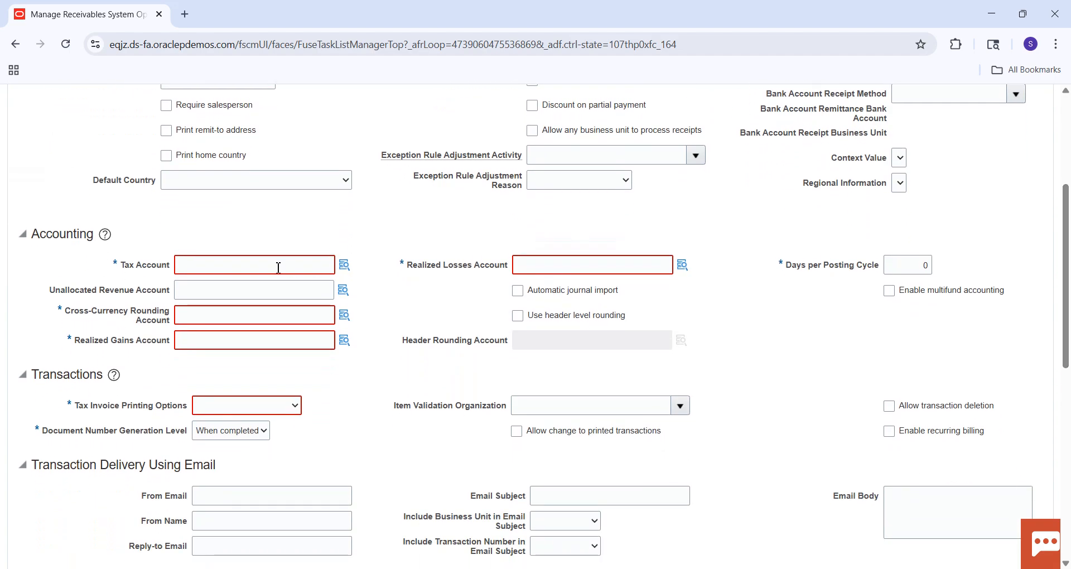
{"action": "left_click", "coordinate": [346, 265]}
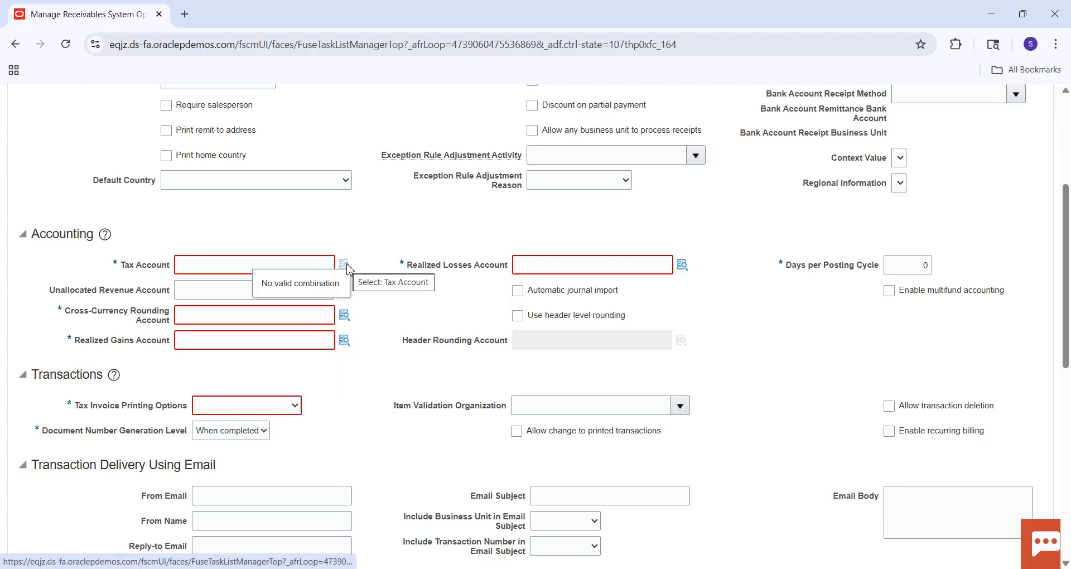
{"action": "left_click", "coordinate": [344, 266]}
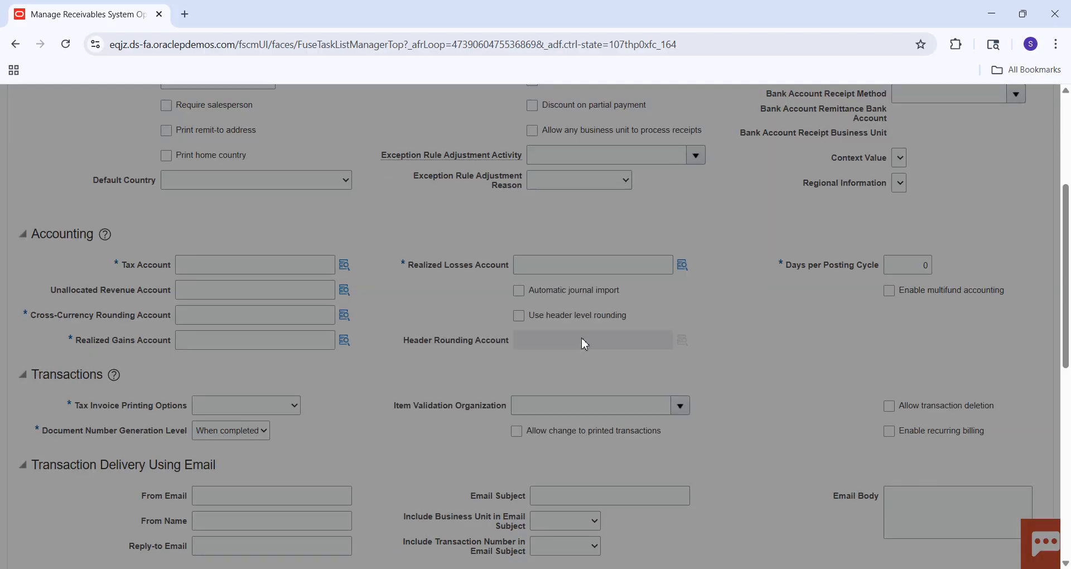
{"action": "left_click", "coordinate": [590, 338]}
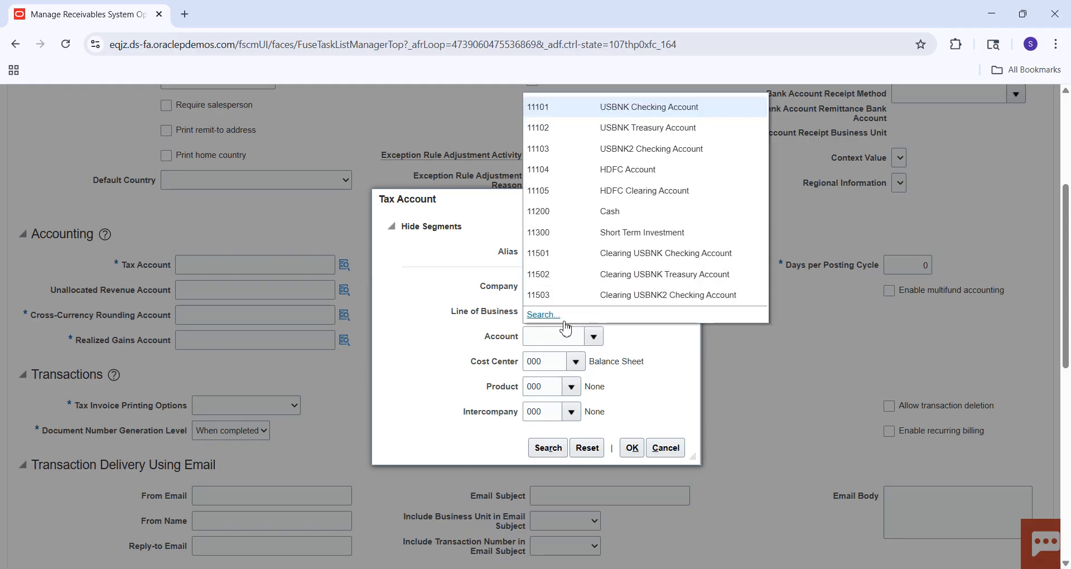
{"action": "left_click", "coordinate": [541, 315]}
{"action": "left_click", "coordinate": [511, 323]}
{"action": "left_click", "coordinate": [487, 269]}
{"action": "left_click", "coordinate": [518, 329]}
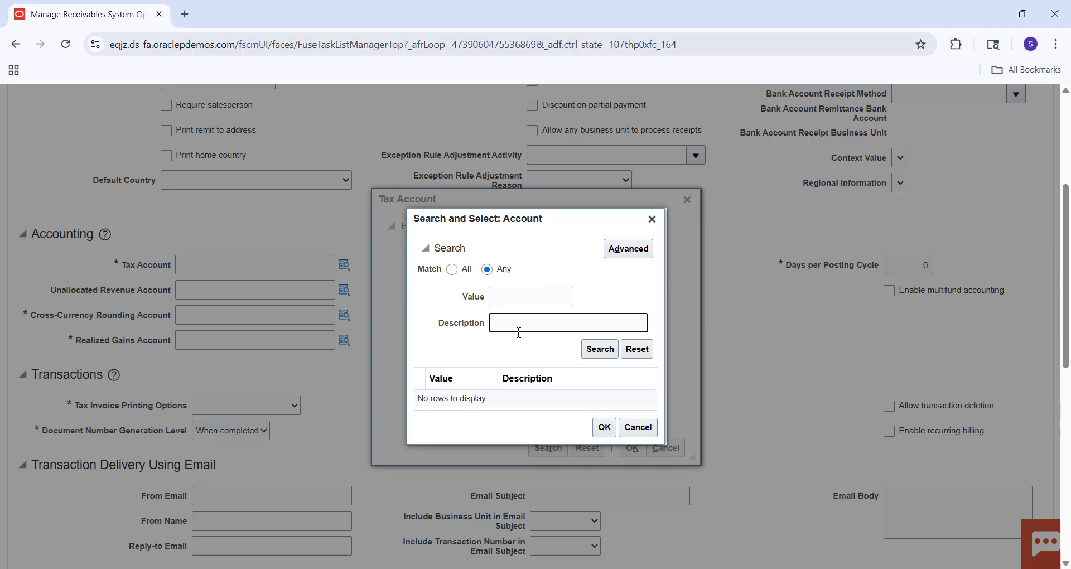
{"action": "key", "text": "Return"}
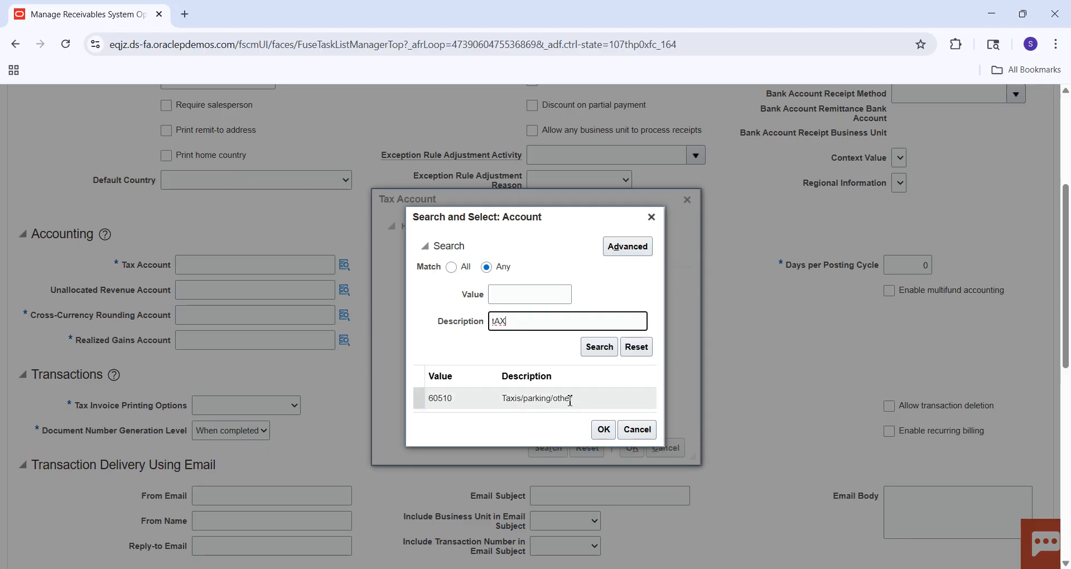
{"action": "key", "text": "BackSpace"}
{"action": "key", "text": "BackSpace"}
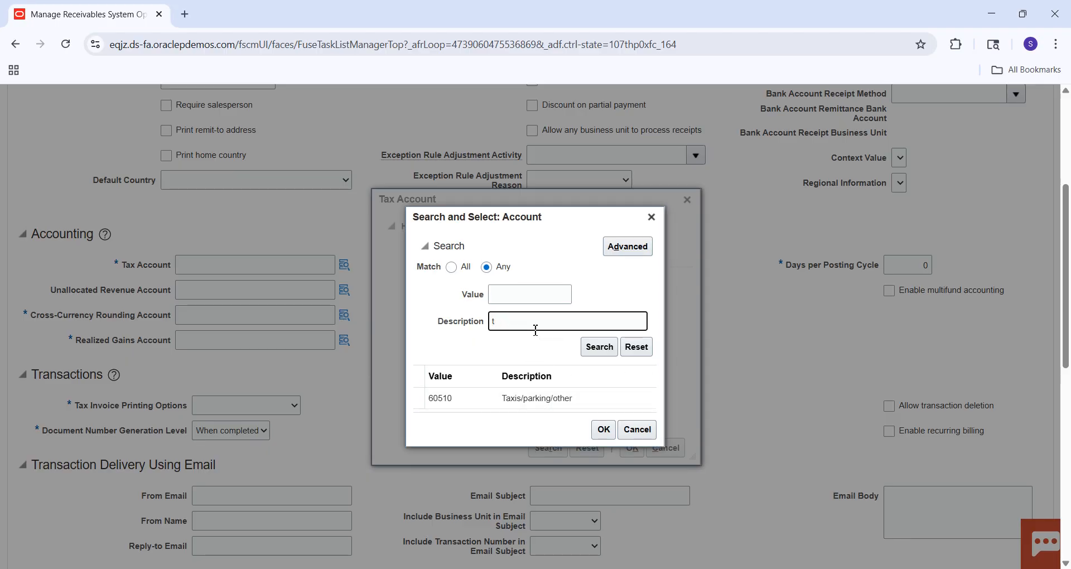
{"action": "type", "text": "C"}
{"action": "key", "text": "Caps_Lock"}
{"action": "type", "text": "as"}
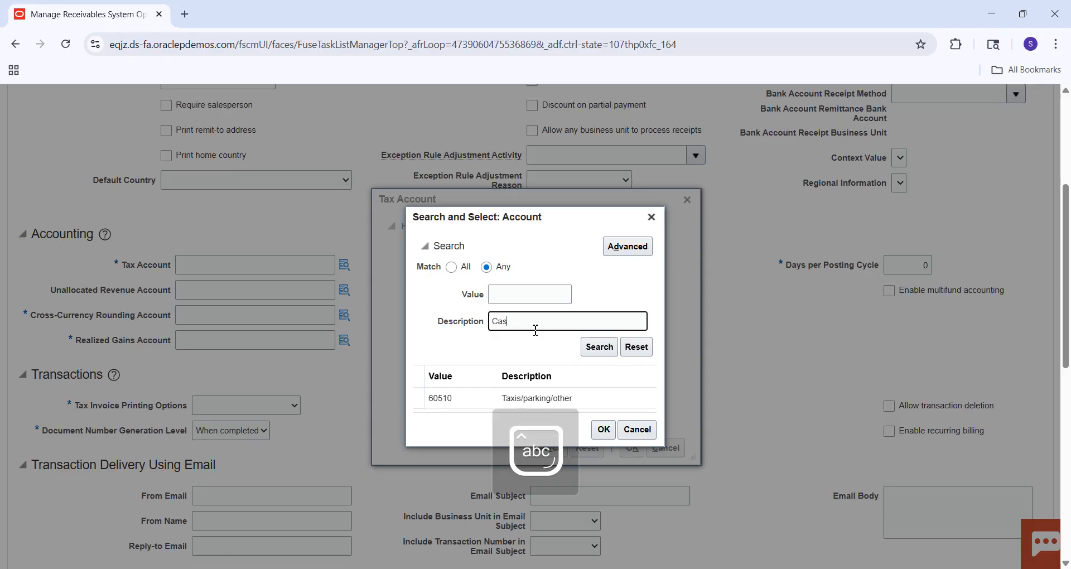
{"action": "key", "text": "Return"}
{"action": "left_click", "coordinate": [531, 391]}
{"action": "left_click", "coordinate": [602, 440]}
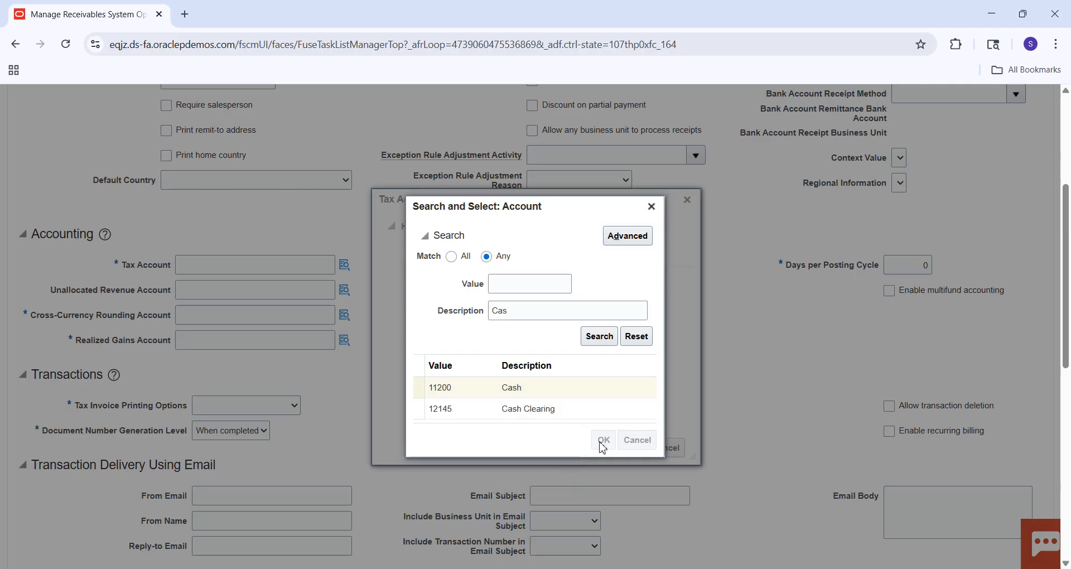
Search for the account combination and apply 101.10.11200.000.000.000 as the Tax Account.
{"action": "left_click", "coordinate": [547, 447]}
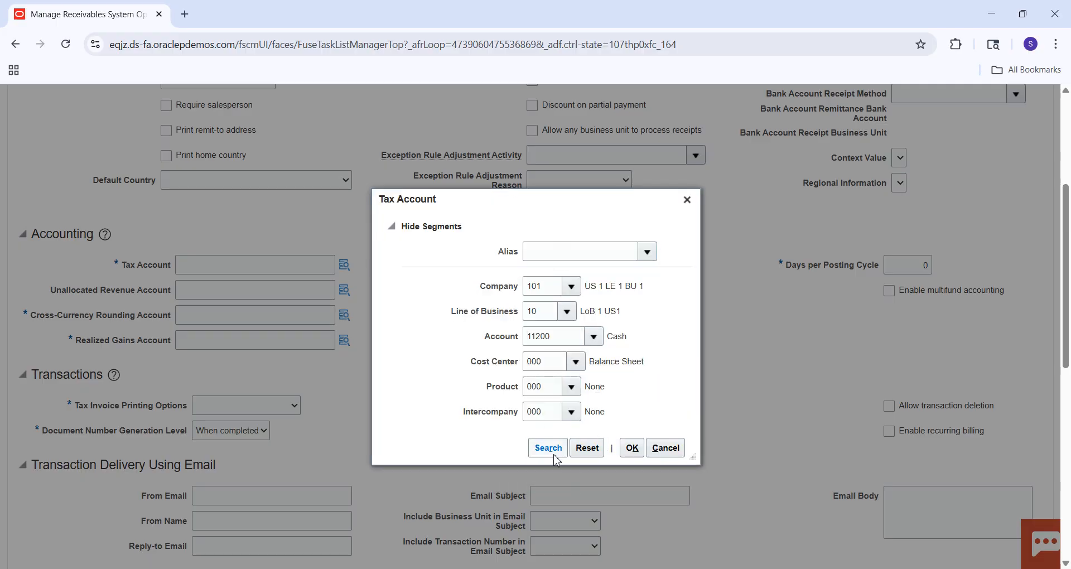
{"action": "left_click", "coordinate": [585, 353]}
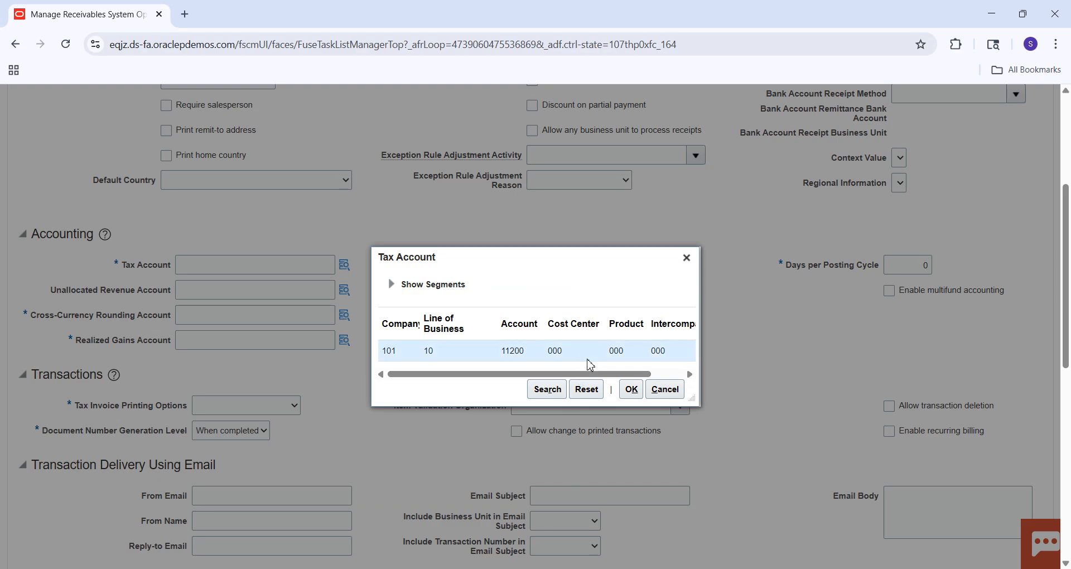
{"action": "left_click", "coordinate": [556, 393]}
{"action": "left_click", "coordinate": [630, 389]}
Copy the Tax Account combination into the Cross-Currency Rounding, Realized Gains, Realized Losses and Unallocated Revenue accounts.
{"action": "left_click", "coordinate": [310, 266]}
{"action": "double_click", "coordinate": [310, 266]}
{"action": "key", "text": "ctrl+c"}
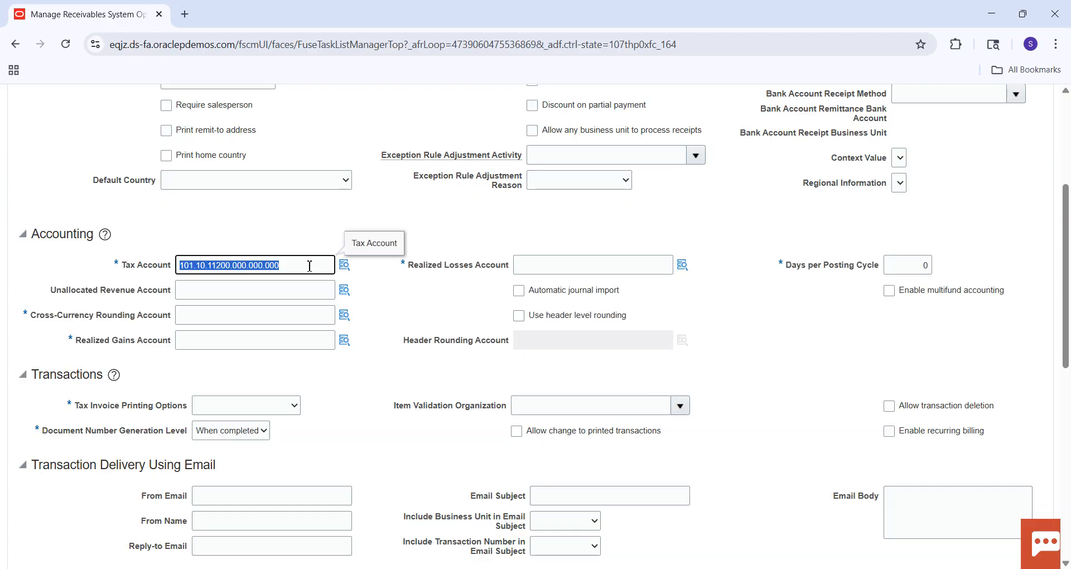
{"action": "left_click", "coordinate": [230, 315]}
{"action": "key", "text": "ctrl+v"}
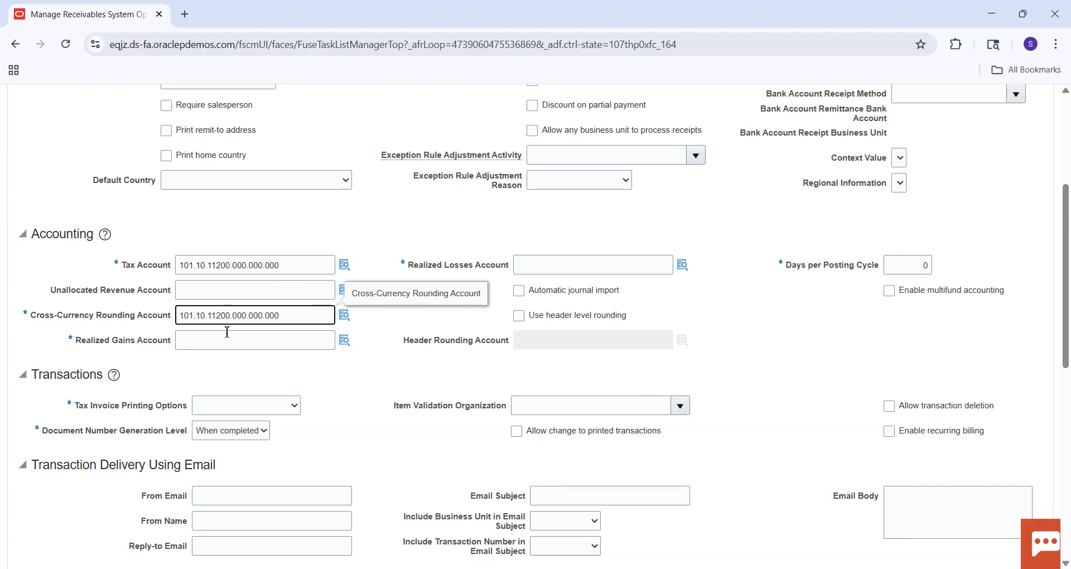
{"action": "left_click", "coordinate": [225, 341]}
{"action": "key", "text": "ctrl+v"}
{"action": "left_click", "coordinate": [541, 271]}
{"action": "key", "text": "ctrl+v"}
{"action": "left_click", "coordinate": [701, 350]}
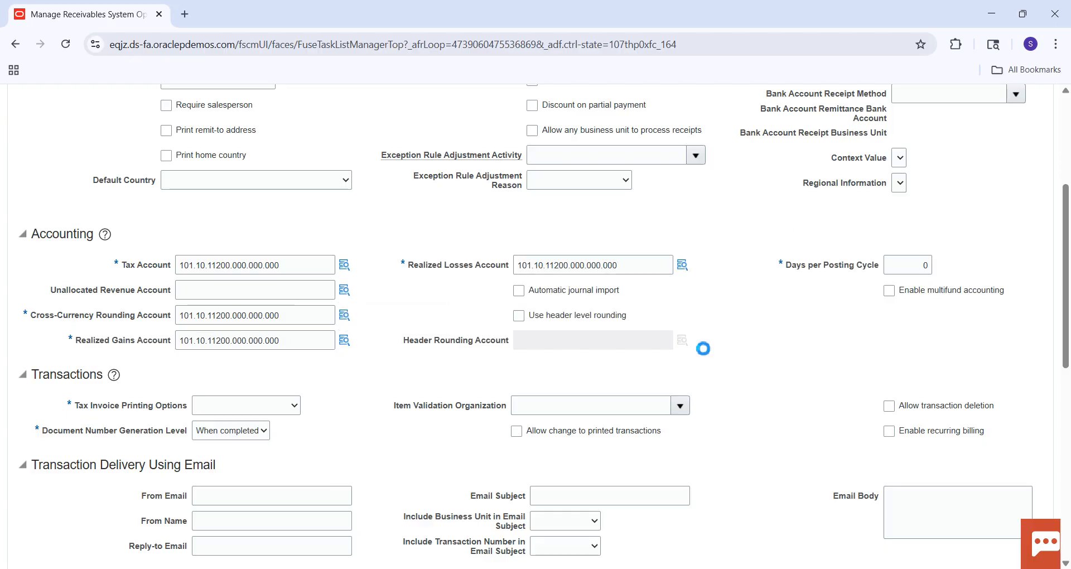
{"action": "left_click", "coordinate": [250, 299]}
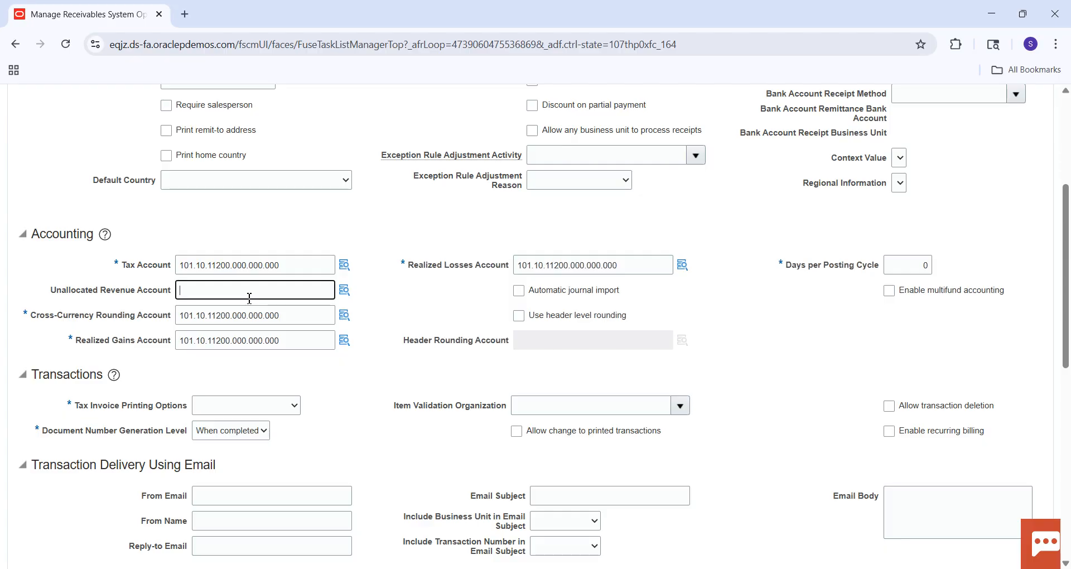
{"action": "key", "text": "ctrl+v"}
{"action": "left_click", "coordinate": [469, 288]}
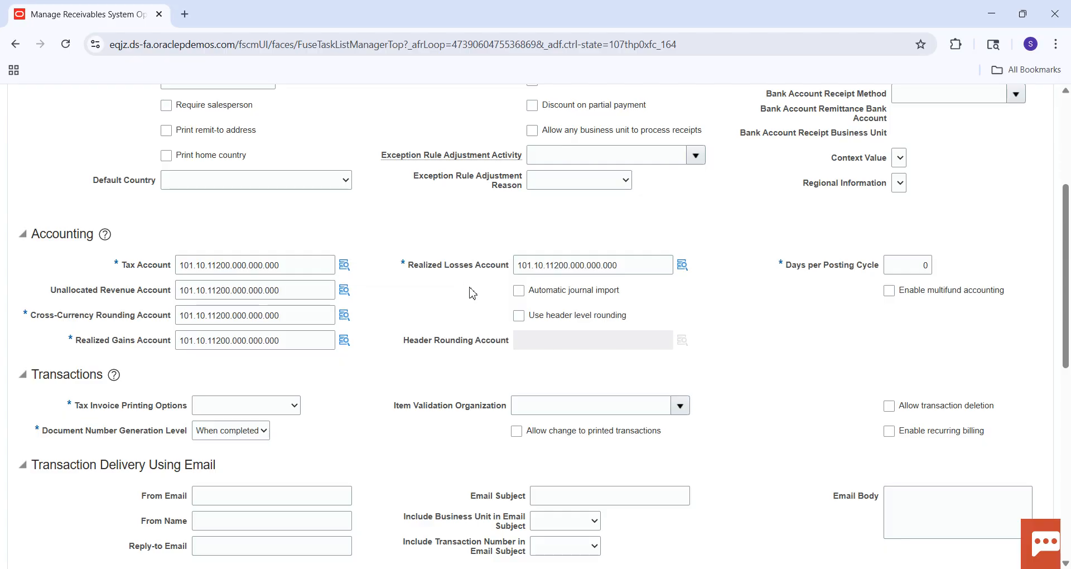
Set the Tax Invoice Printing Options in the Transactions section to Sum Taxes.
{"action": "left_click_drag", "start_coordinate": [1068, 246], "coordinate": [1066, 288]}
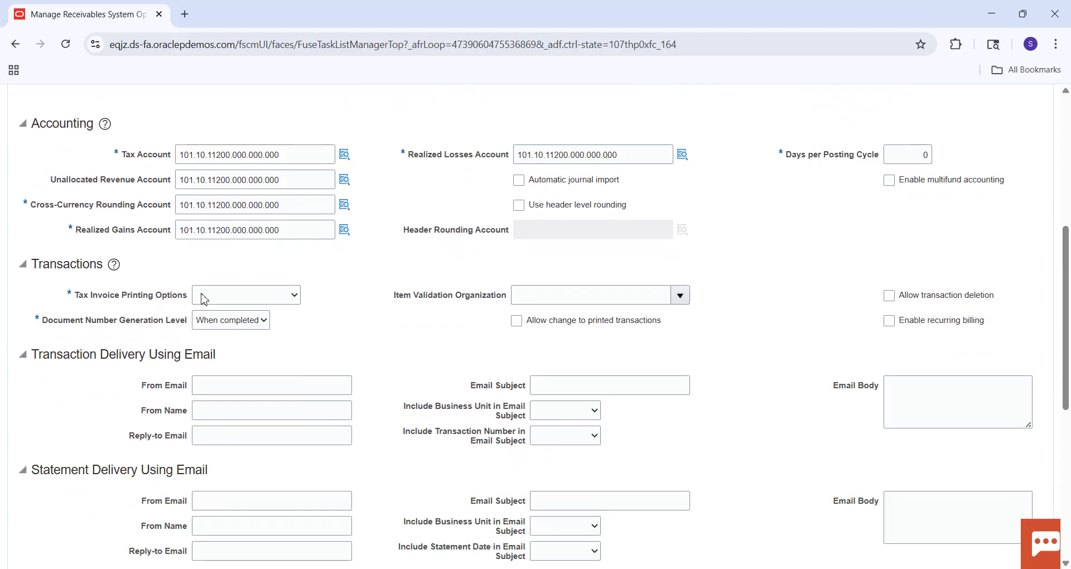
{"action": "left_click", "coordinate": [235, 295]}
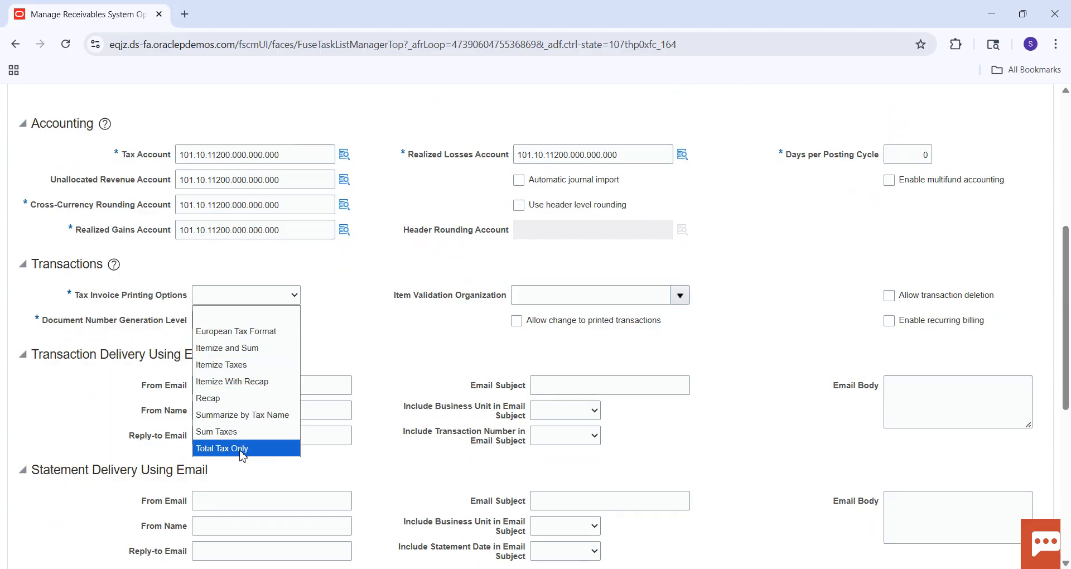
{"action": "left_click", "coordinate": [244, 432]}
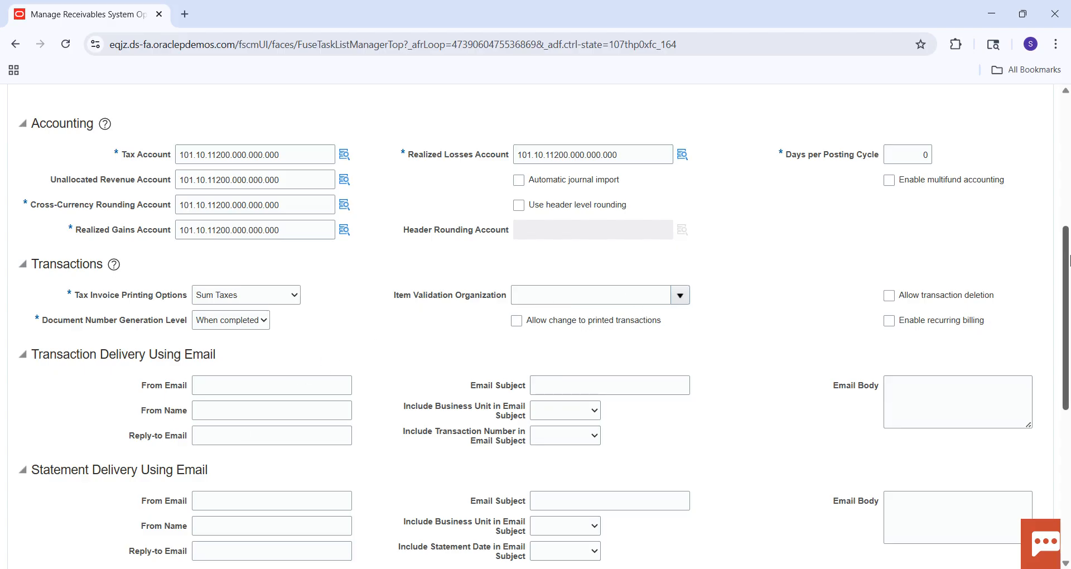
{"action": "left_click_drag", "start_coordinate": [1066, 259], "coordinate": [1063, 348]}
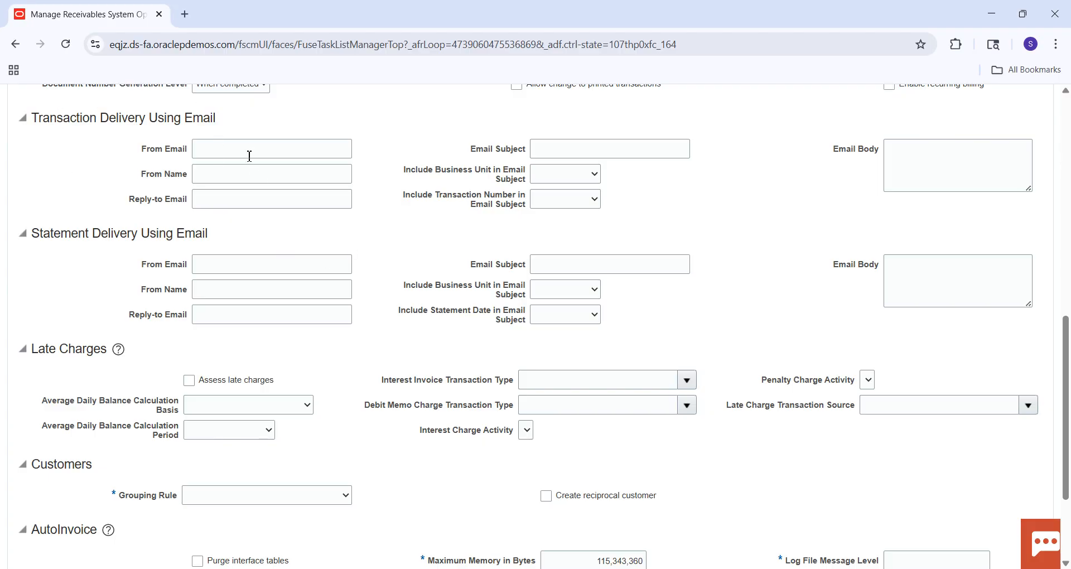
Set the Grouping Rule in the Customers section to DEFAULT.
{"action": "left_click_drag", "start_coordinate": [1066, 367], "coordinate": [1068, 436]}
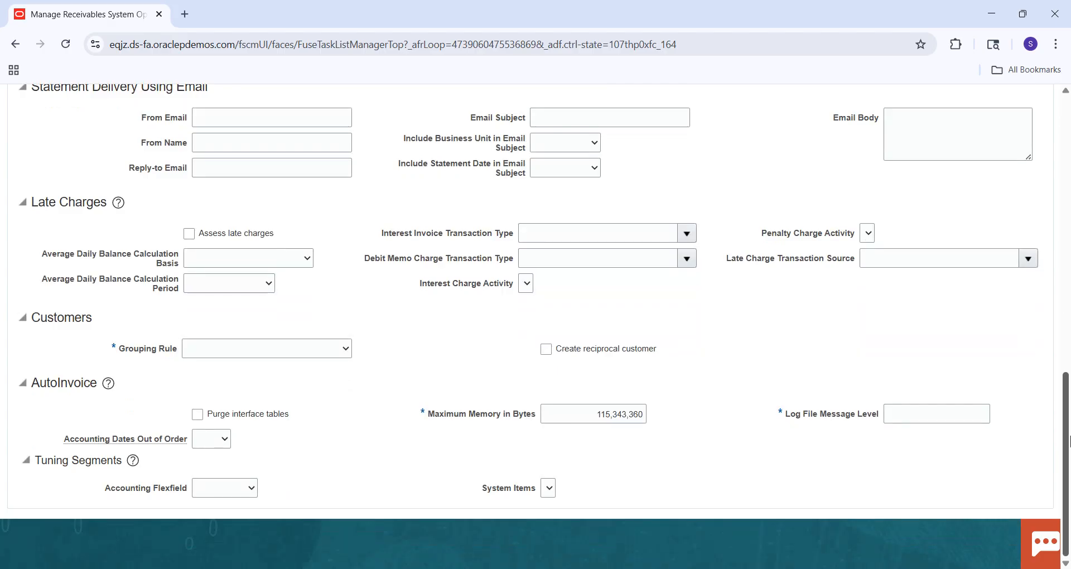
{"action": "left_click", "coordinate": [346, 350]}
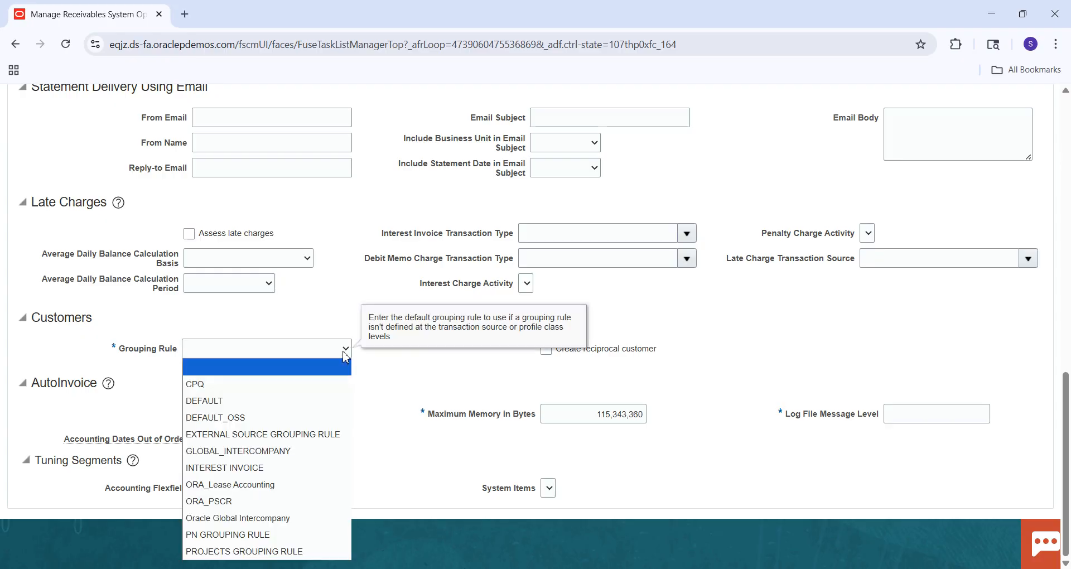
{"action": "left_click", "coordinate": [289, 405]}
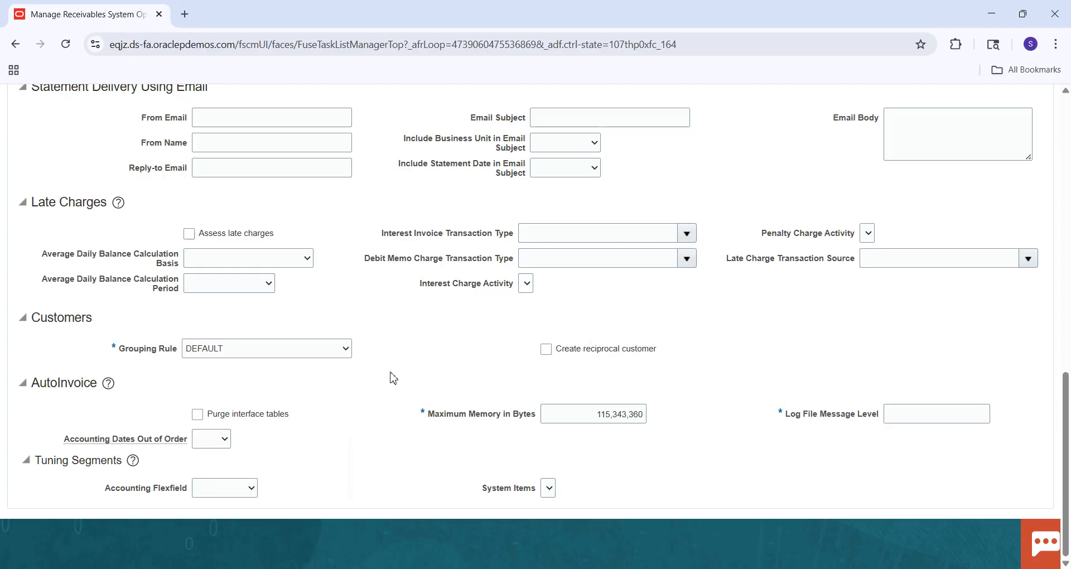
Copy the AutoInvoice Maximum Memory in Bytes value, 115,343,360, into the Log File Message Level field.
{"action": "left_click", "coordinate": [914, 415]}
{"action": "left_click", "coordinate": [571, 422]}
{"action": "double_click", "coordinate": [571, 422]}
{"action": "key", "text": "ctrl+c"}
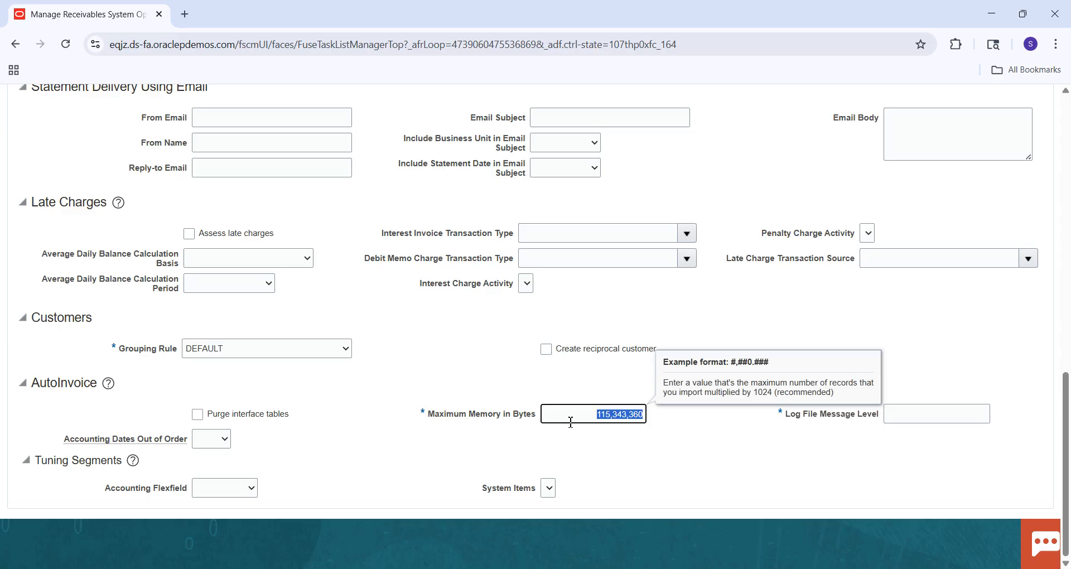
{"action": "left_click", "coordinate": [949, 422]}
{"action": "key", "text": "ctrl+v"}
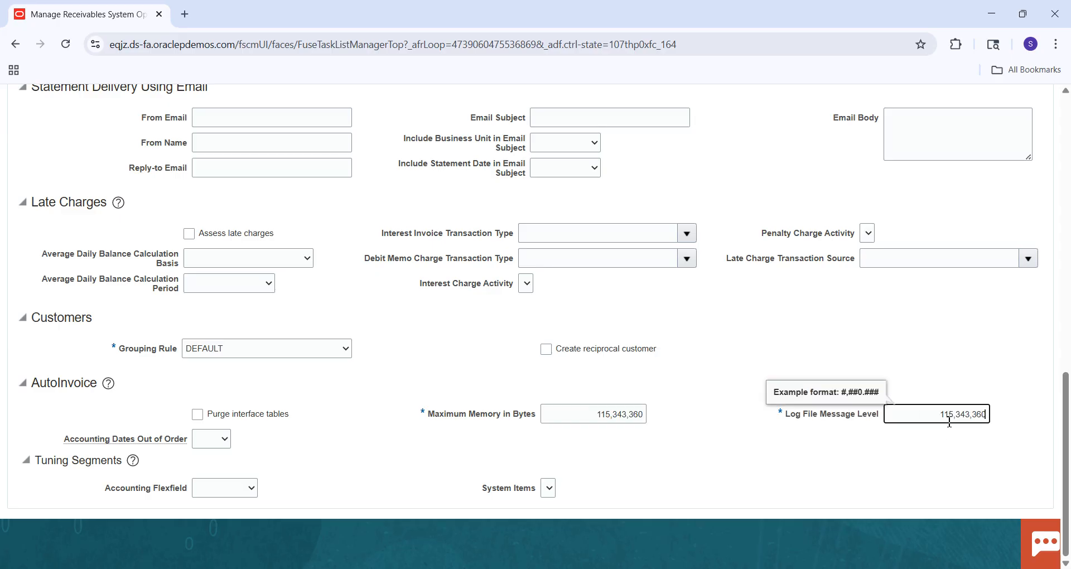
{"action": "left_click", "coordinate": [958, 450]}
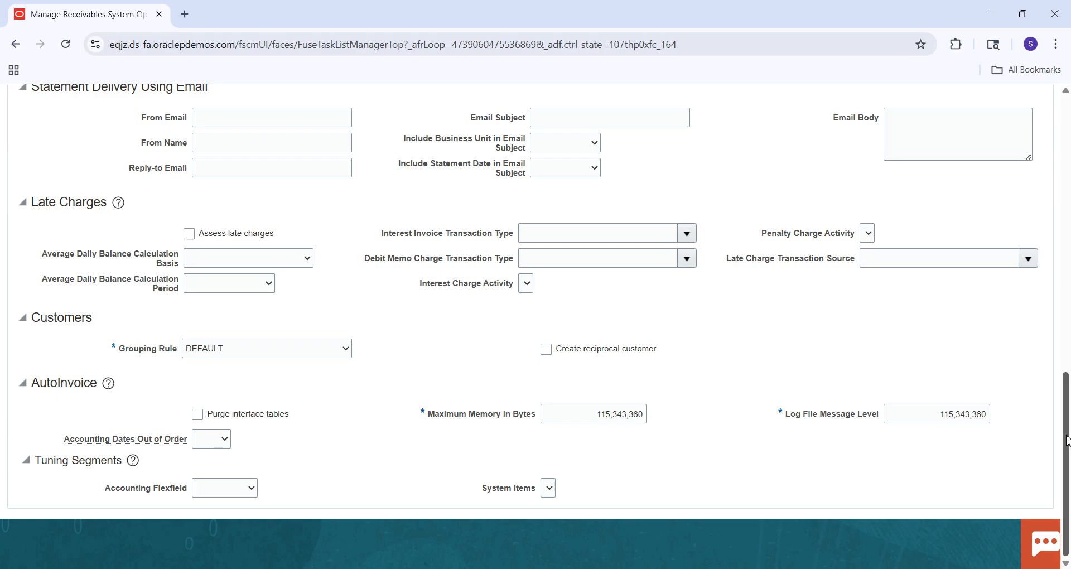
Open the Cash Processing options for SM Business Unit.
{"action": "scroll", "coordinate": [1066, 441], "scroll_direction": "up", "scroll_amount": 1}
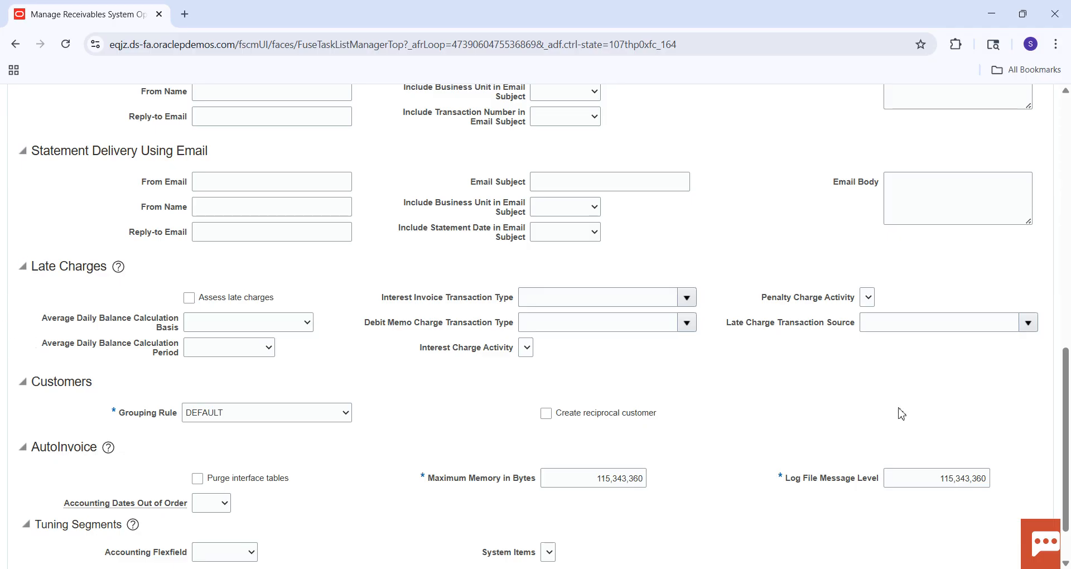
{"action": "left_click_drag", "start_coordinate": [1066, 424], "coordinate": [1067, 172]}
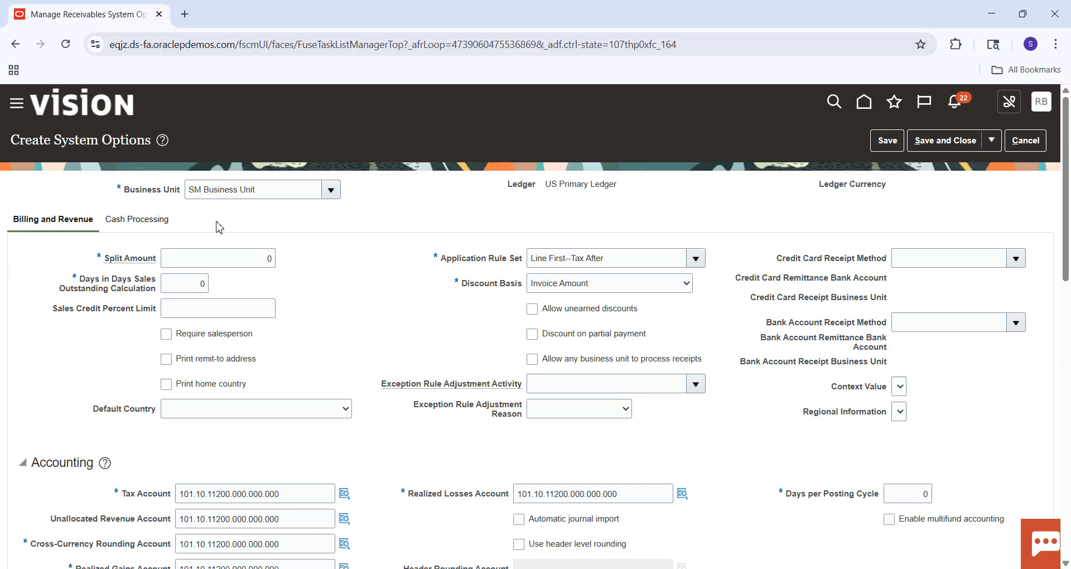
{"action": "left_click", "coordinate": [166, 223]}
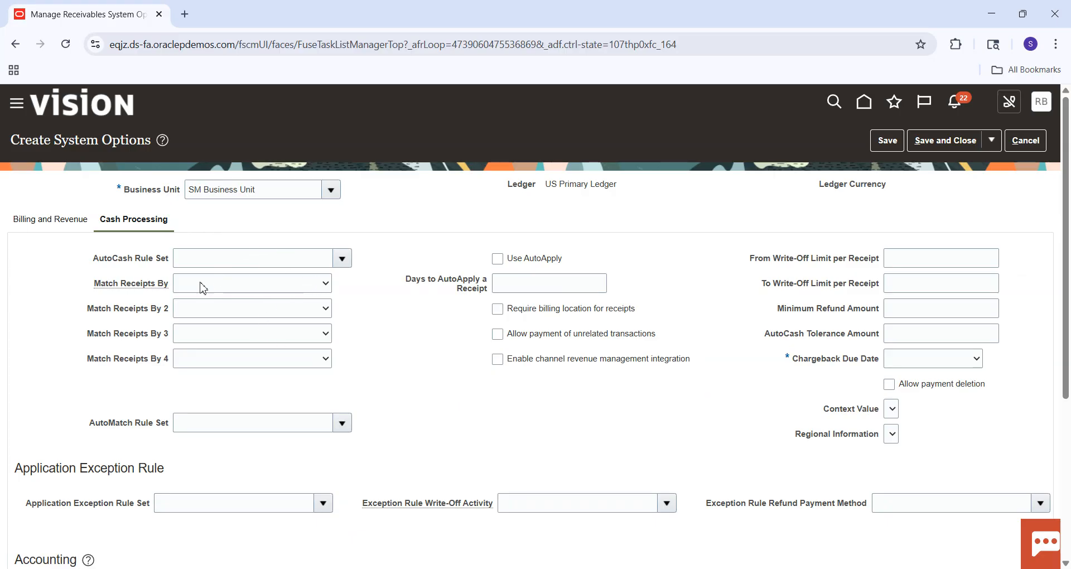
{"action": "left_click", "coordinate": [342, 266]}
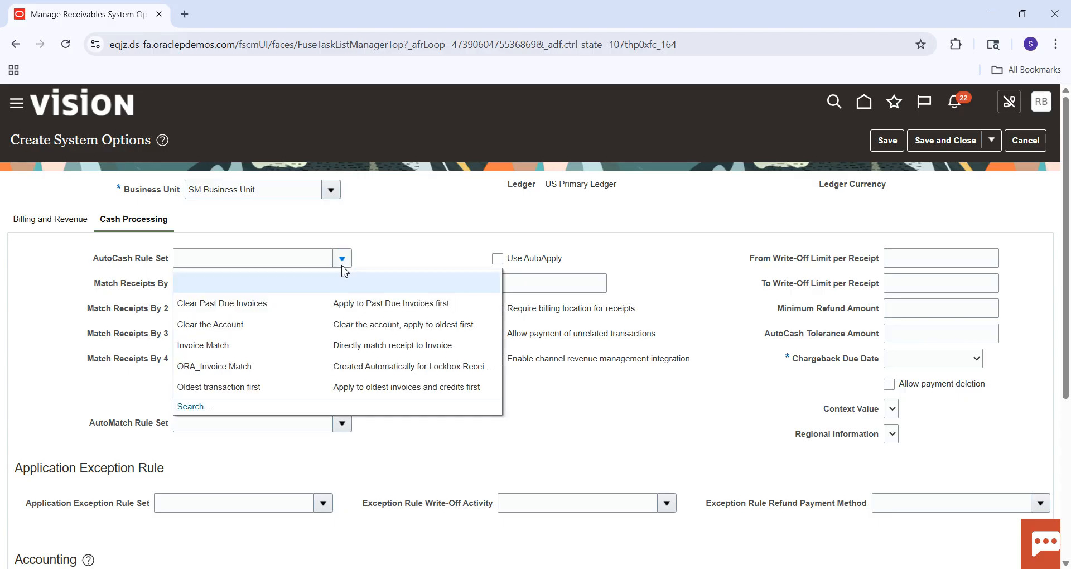
{"action": "left_click", "coordinate": [267, 352]}
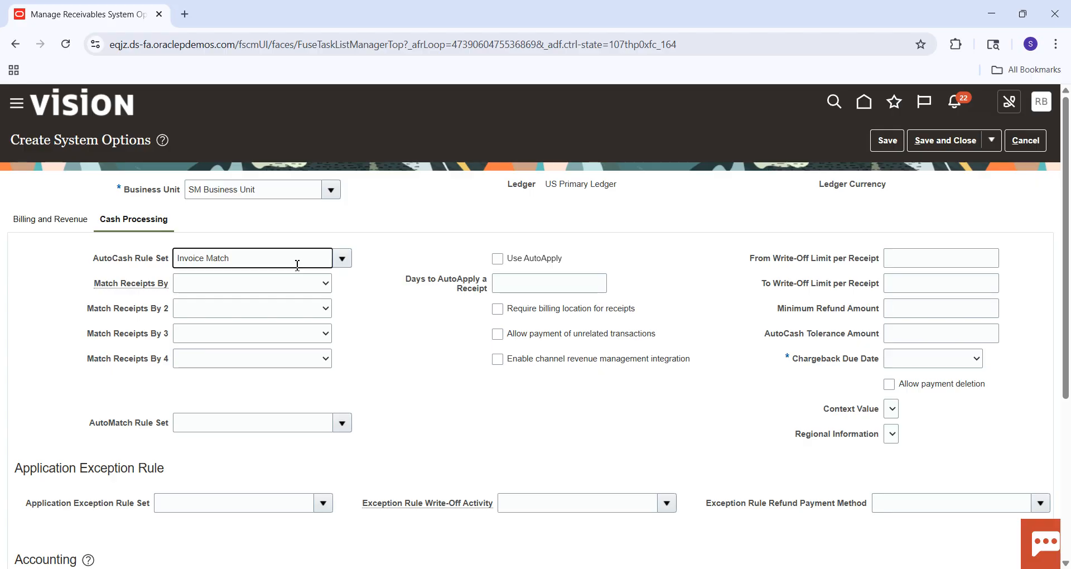
{"action": "key", "text": "BackSpace"}
{"action": "key", "text": "BackSpace"}
{"action": "key", "text": "BackSpace"}
{"action": "key", "text": "BackSpace"}
{"action": "key", "text": "BackSpace"}
{"action": "key", "text": "BackSpace"}
{"action": "key", "text": "BackSpace"}
{"action": "key", "text": "BackSpace"}
{"action": "key", "text": "BackSpace"}
{"action": "key", "text": "BackSpace"}
{"action": "key", "text": "BackSpace"}
{"action": "key", "text": "BackSpace"}
{"action": "left_click", "coordinate": [447, 349]}
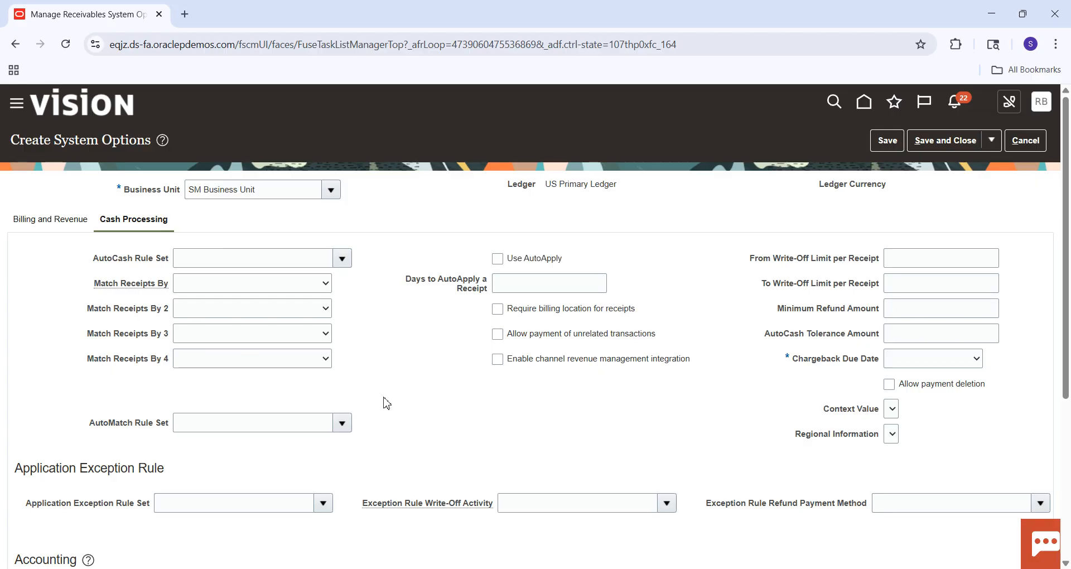
Set the Chargeback Due Date to Entered date in the Cash Processing options.
{"action": "scroll", "coordinate": [1066, 205], "scroll_direction": "down", "scroll_amount": 3}
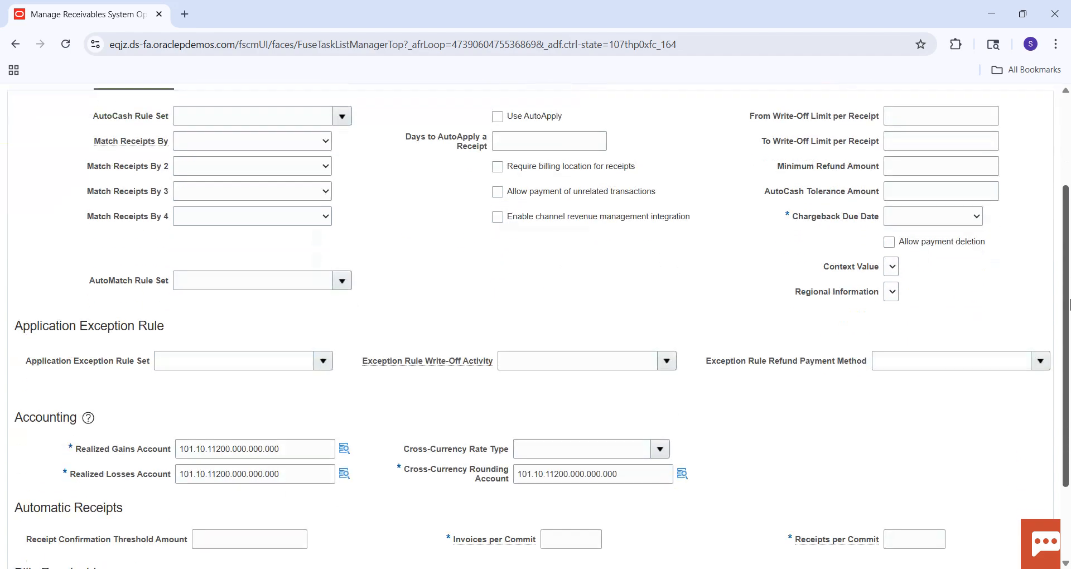
{"action": "left_click", "coordinate": [935, 199]}
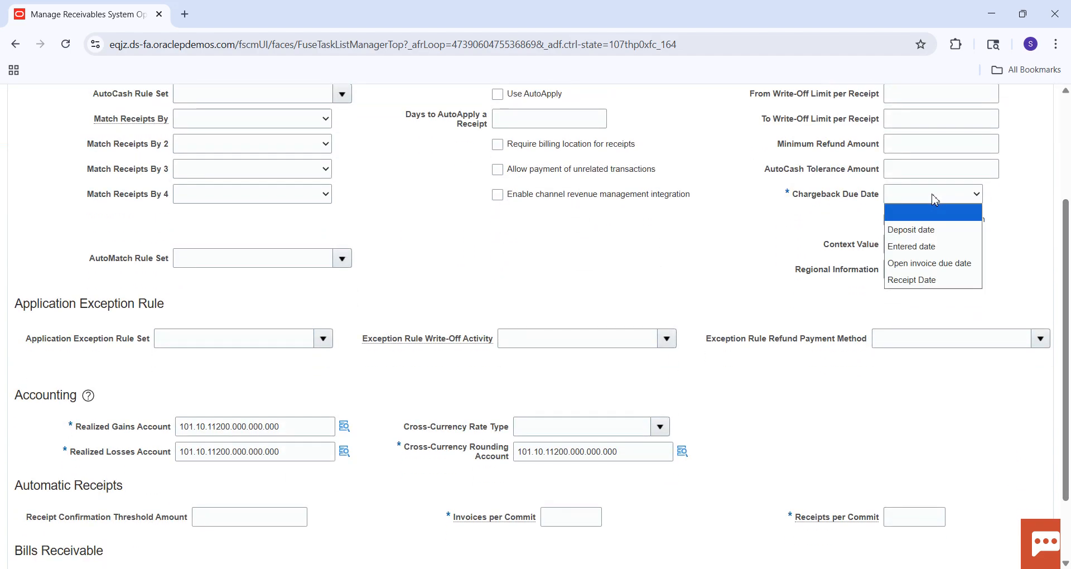
{"action": "left_click", "coordinate": [942, 247]}
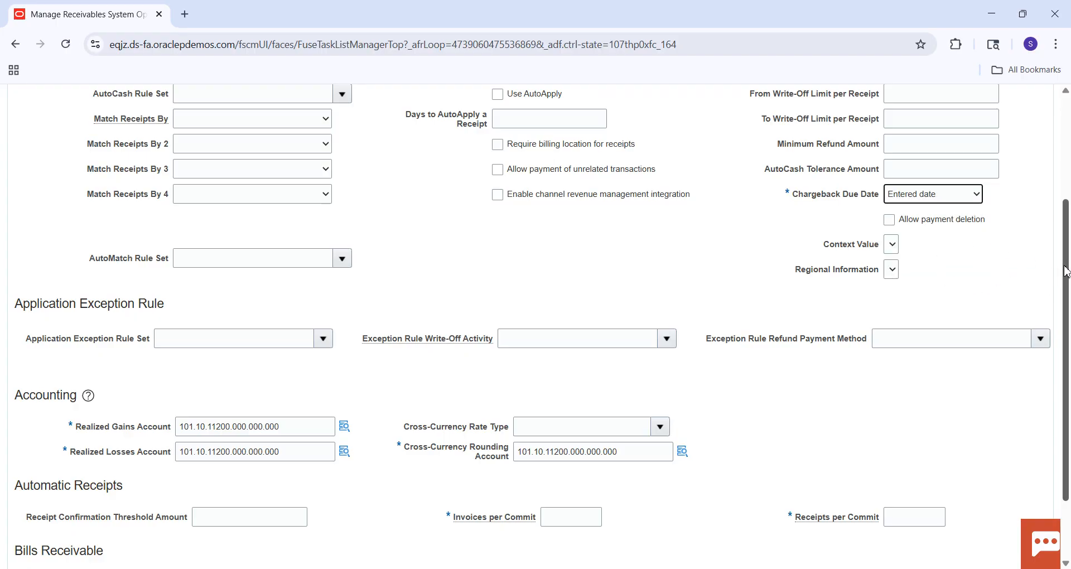
Set Invoices per Commit and Receipts per Commit to 1000 under Automatic Receipts, and save and close the system options.
{"action": "scroll", "coordinate": [1065, 273], "scroll_direction": "down", "scroll_amount": 2}
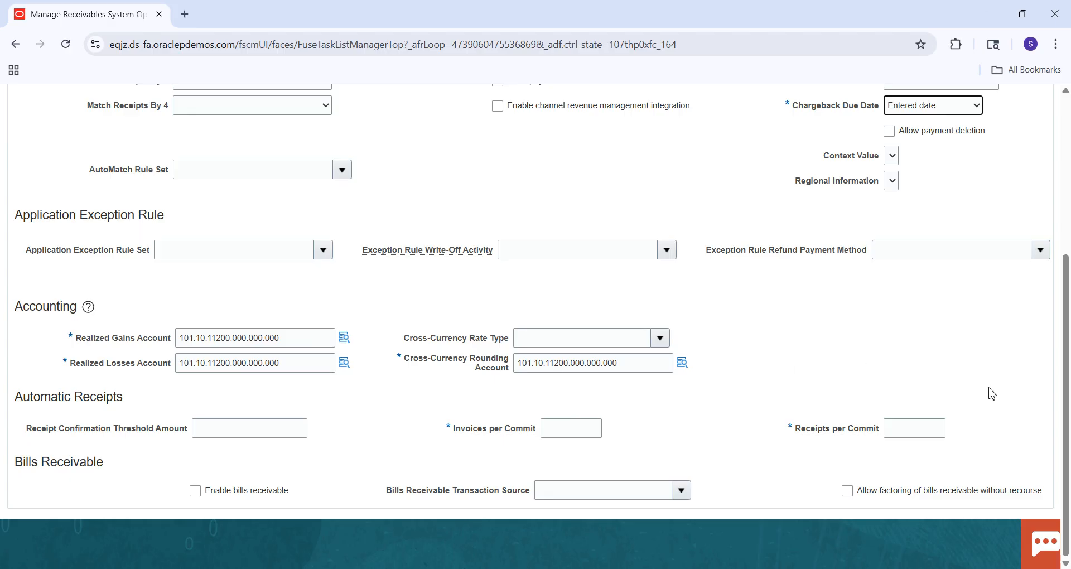
{"action": "left_click", "coordinate": [577, 435]}
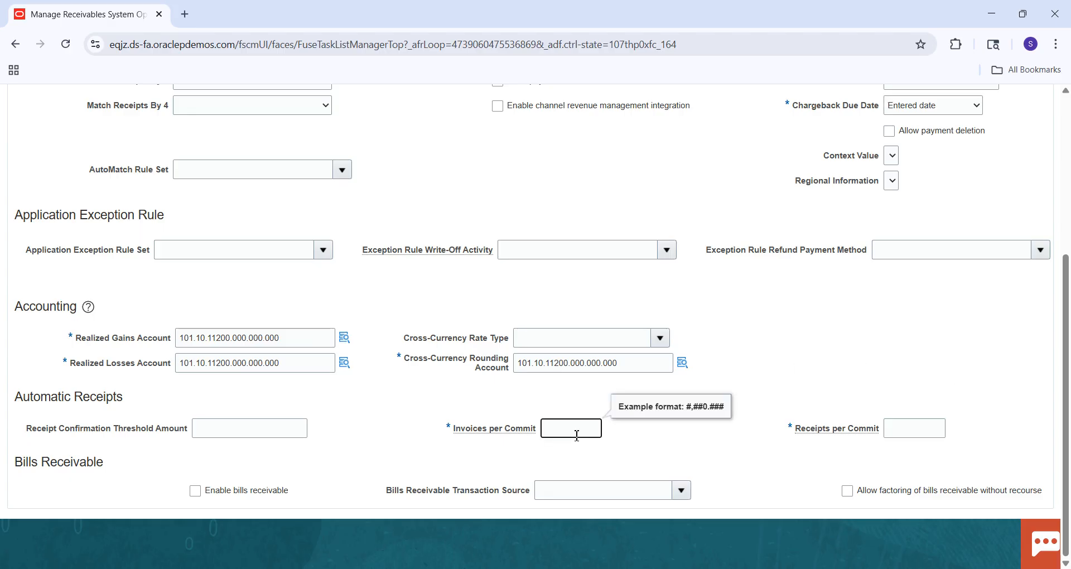
{"action": "type", "text": "1000"}
{"action": "left_click", "coordinate": [654, 446]}
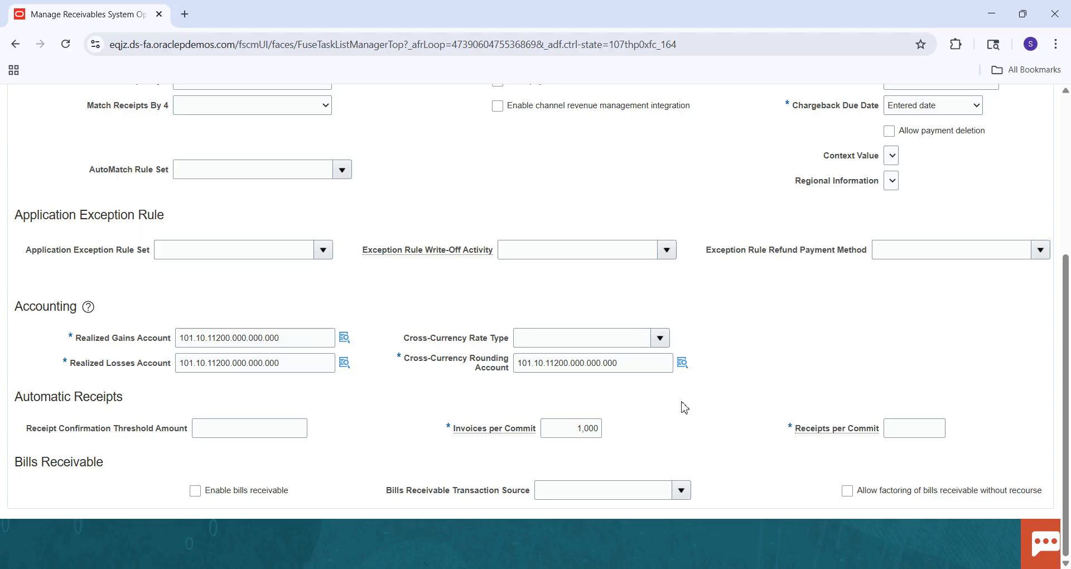
{"action": "left_click", "coordinate": [905, 425]}
{"action": "type", "text": "1000"}
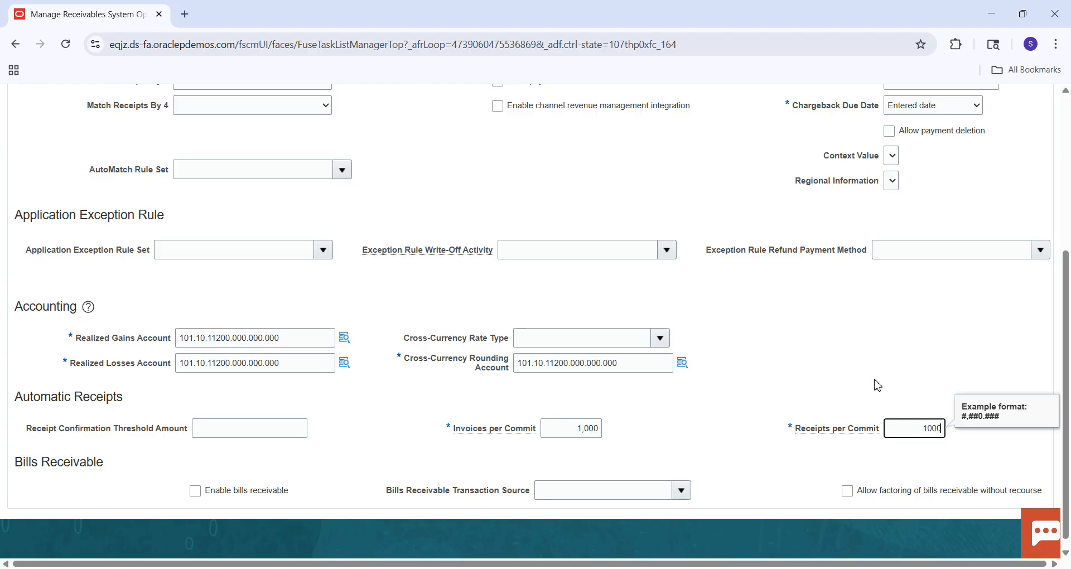
{"action": "left_click_drag", "start_coordinate": [1066, 333], "coordinate": [1068, 155]}
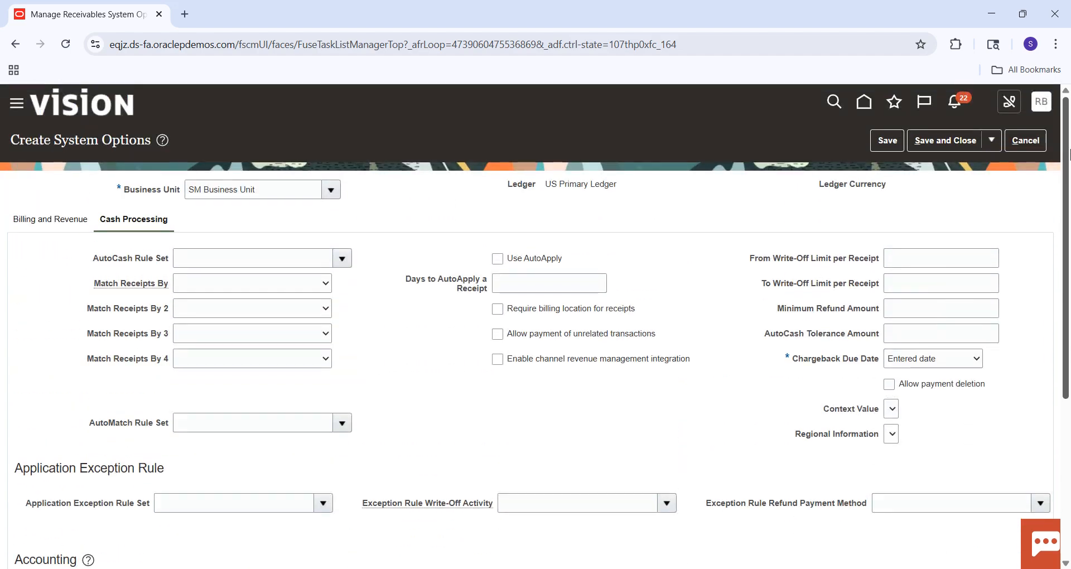
{"action": "left_click", "coordinate": [936, 142]}
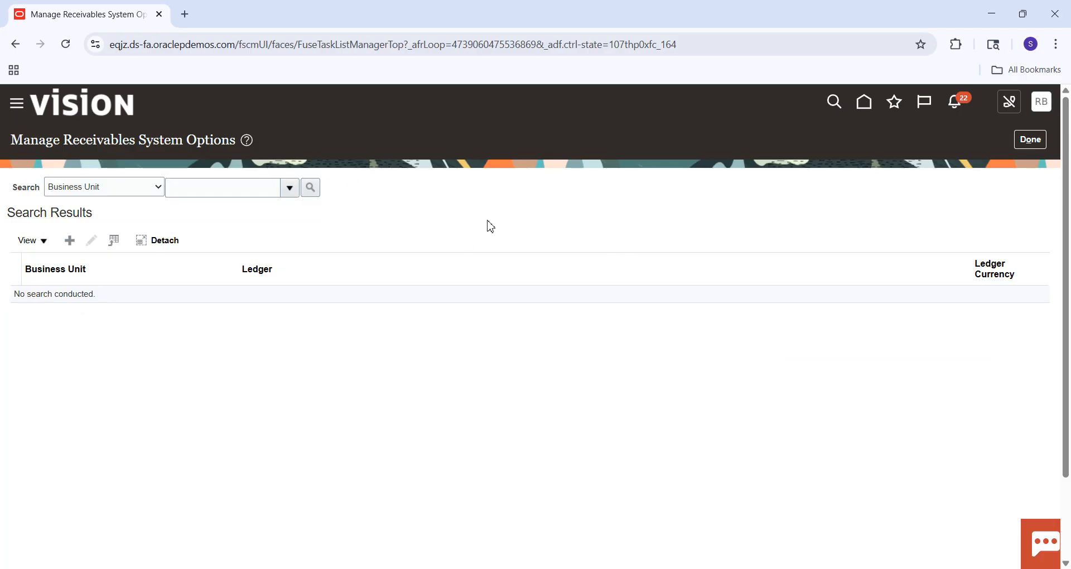
Switch to the Excel checklist and mark the System Options step as done with a green fill.
{"action": "key", "text": "alt+Tab"}
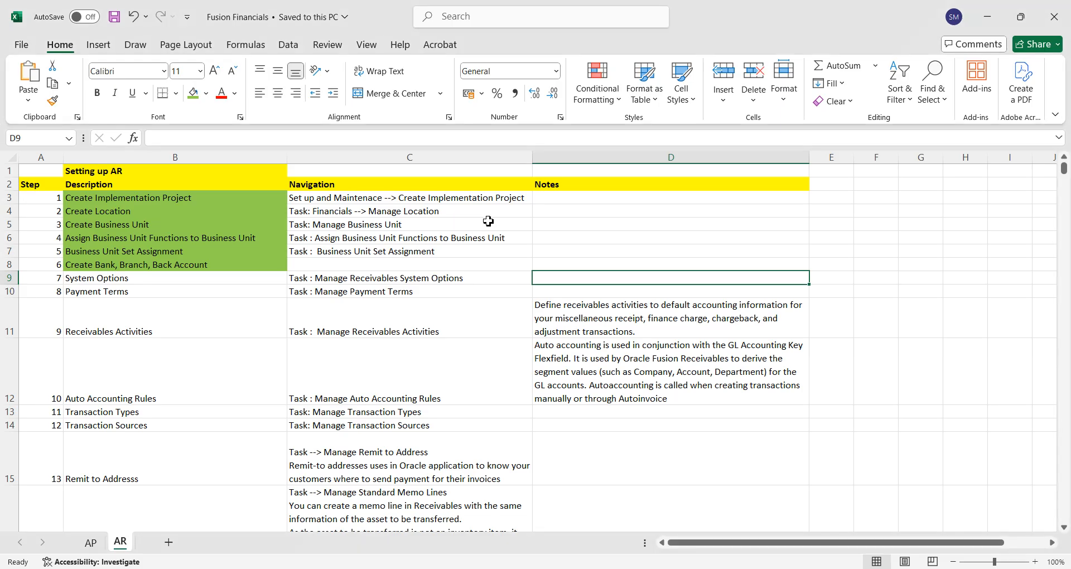
{"action": "left_click", "coordinate": [226, 278]}
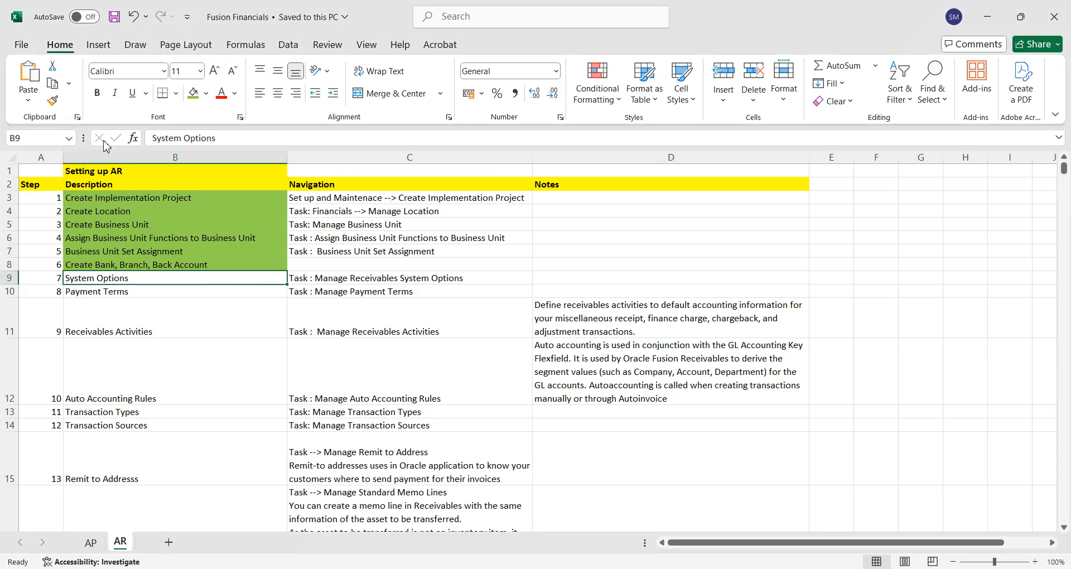
{"action": "left_click", "coordinate": [195, 100]}
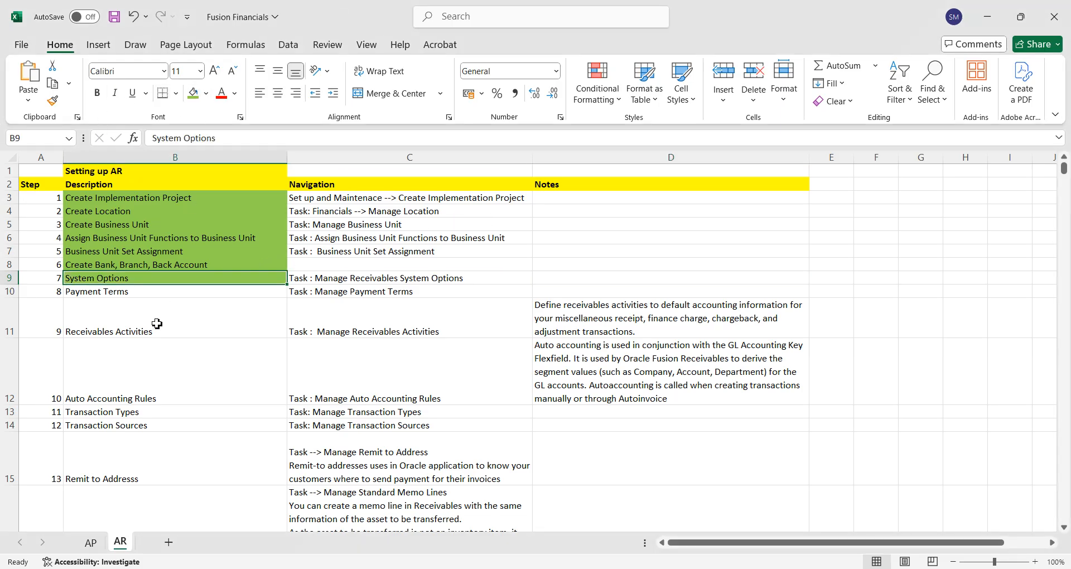
{"action": "left_click", "coordinate": [139, 294]}
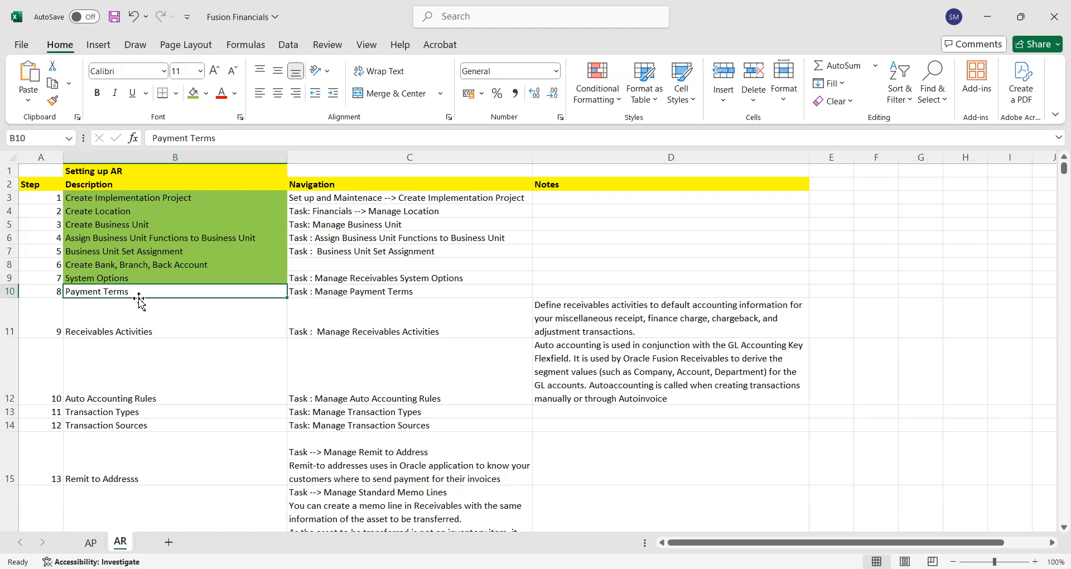
Switch back to Oracle Fusion, leave Manage Receivables System Options and search the implementation project's tasks for "Manage%Payment%Terms%".
{"action": "key", "text": "alt+Tab"}
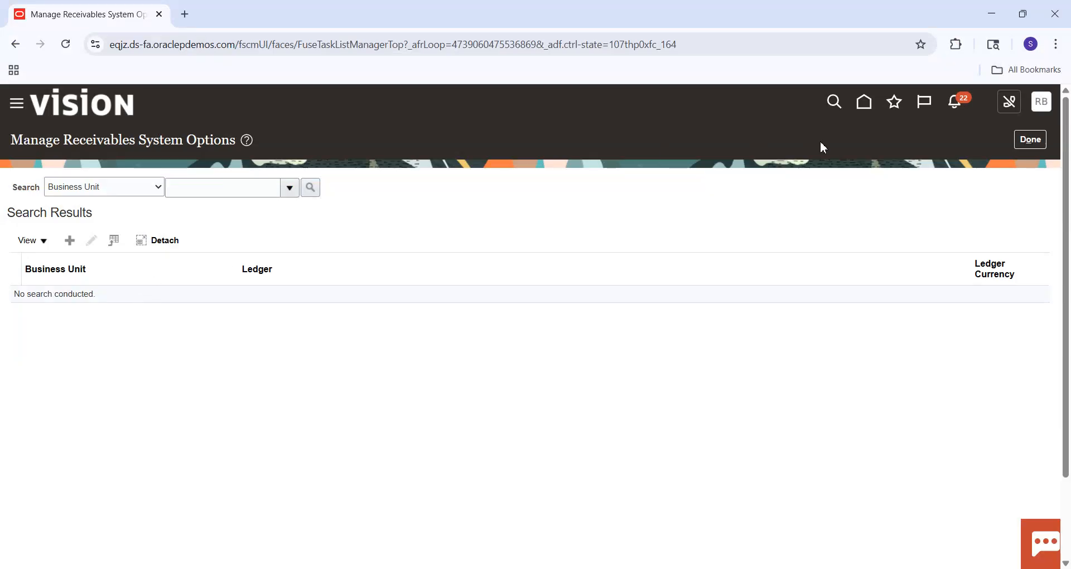
{"action": "left_click", "coordinate": [1022, 143]}
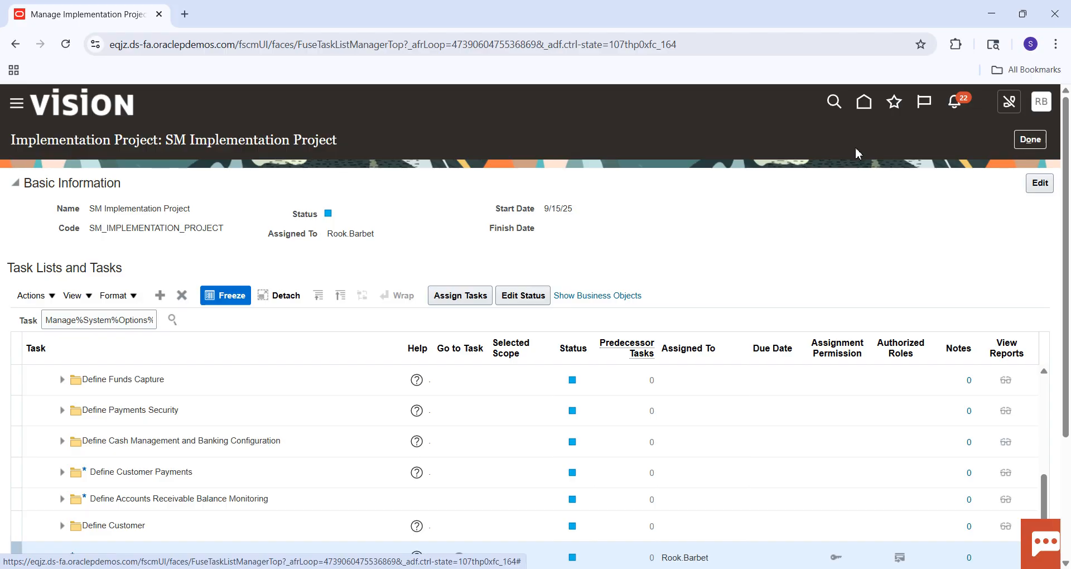
{"action": "left_click", "coordinate": [91, 323]}
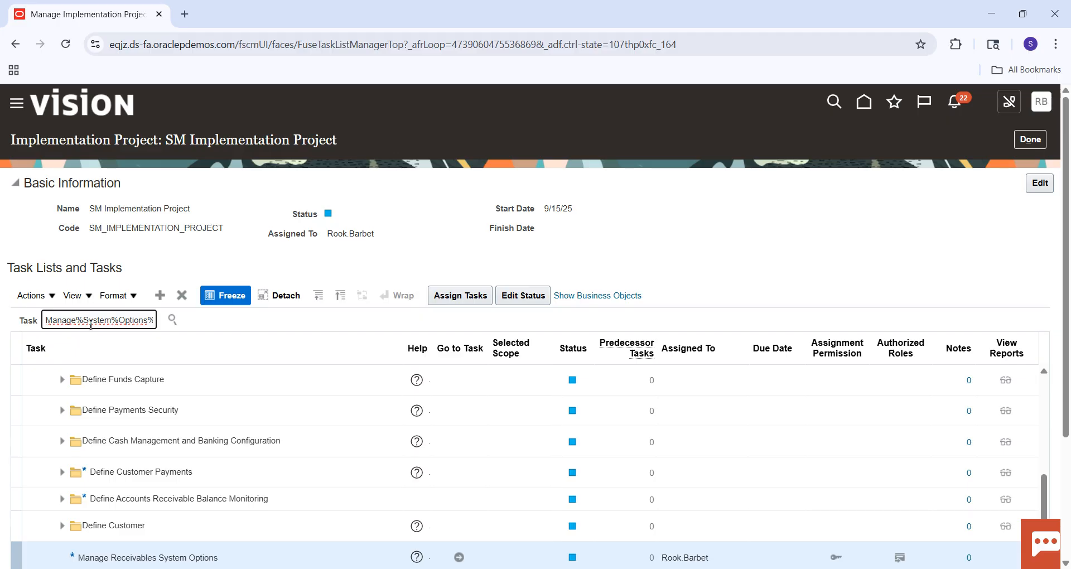
{"action": "key", "text": "ctrl+a"}
{"action": "key", "text": "BackSpace"}
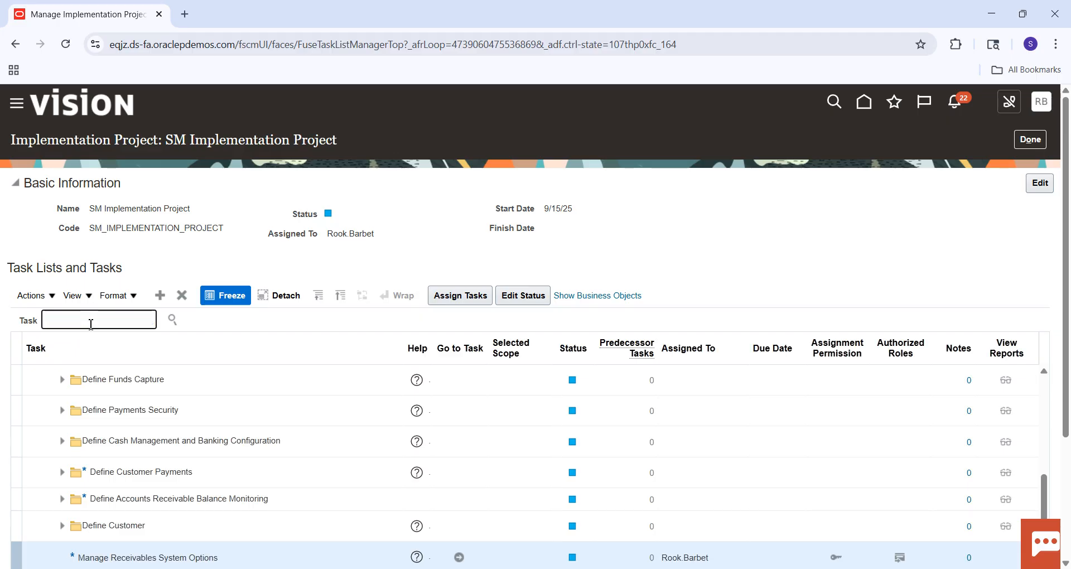
{"action": "type", "text": "Manage%Payment%Ter"}
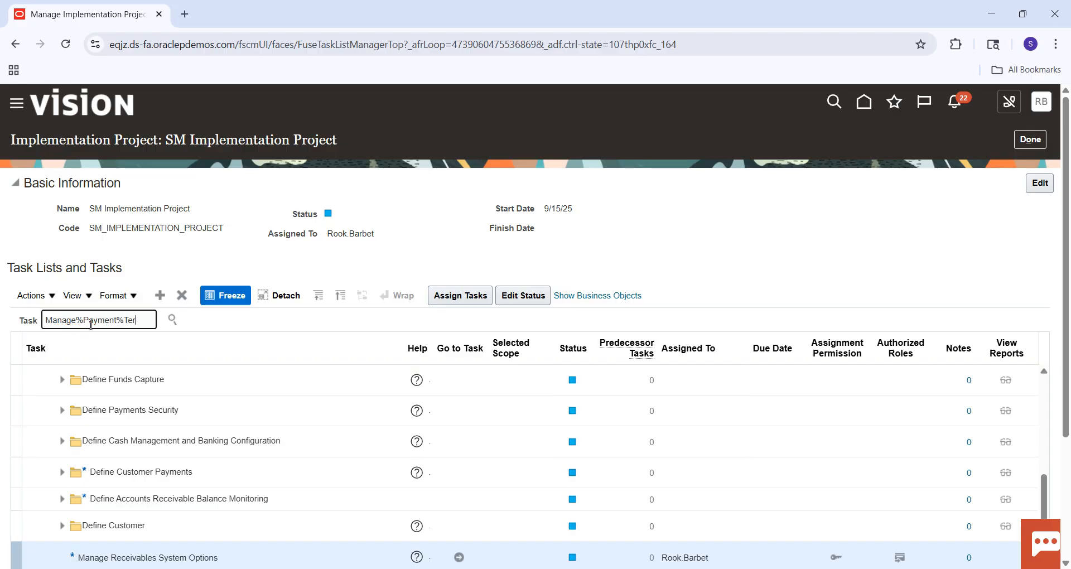
{"action": "type", "text": "ms%"}
{"action": "key", "text": "Return"}
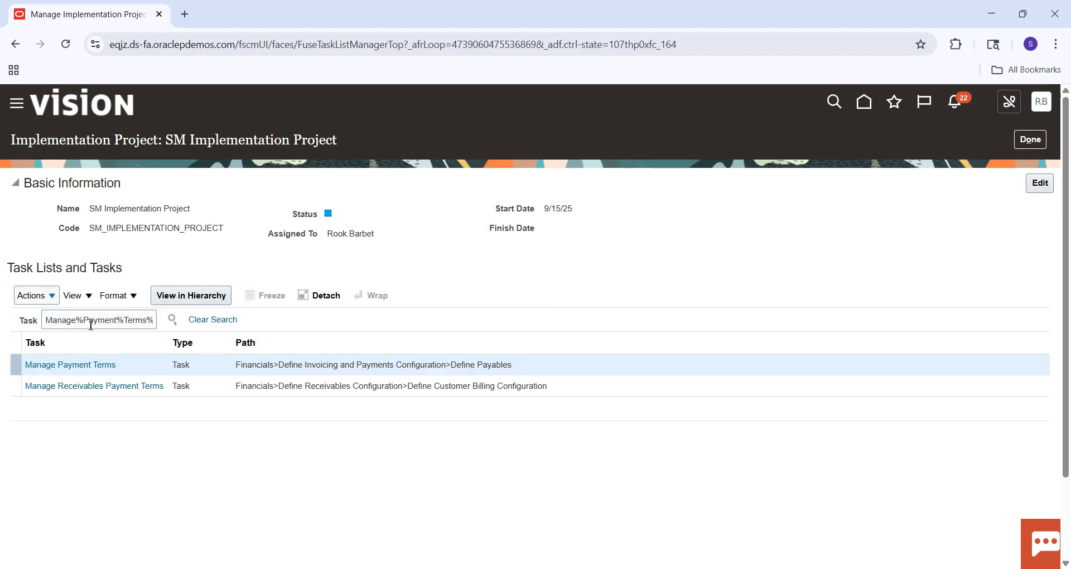
Open the Manage Receivables Payment Terms task and list all existing payment terms.
{"action": "left_click", "coordinate": [116, 390]}
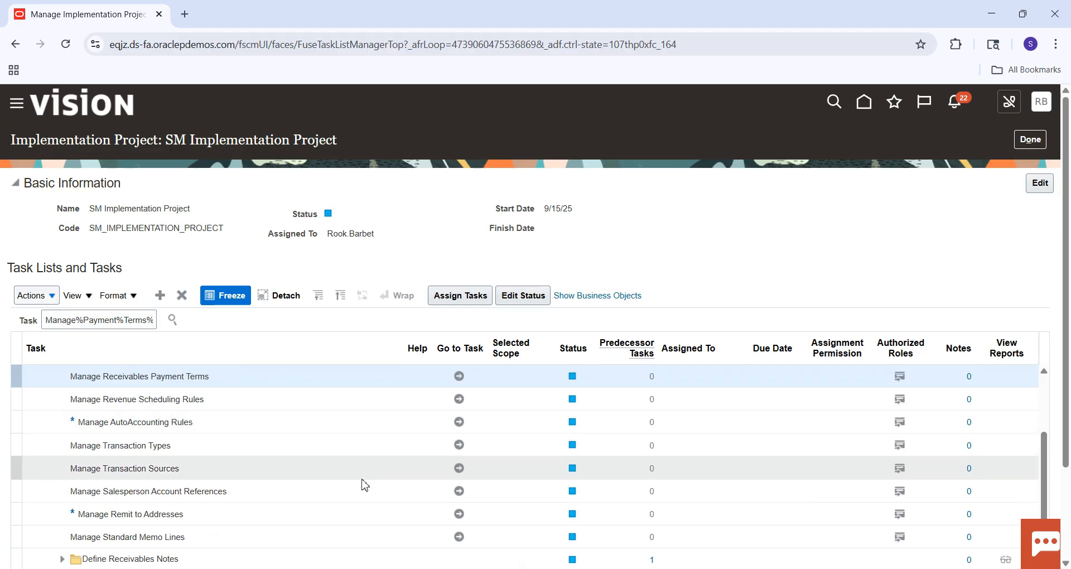
{"action": "left_click", "coordinate": [459, 376]}
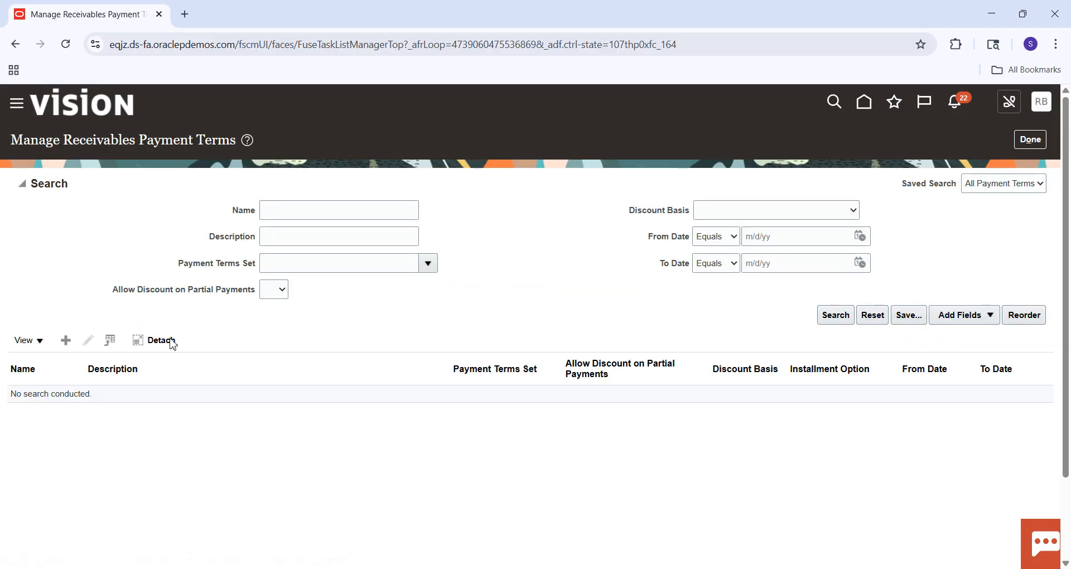
{"action": "left_click", "coordinate": [843, 322]}
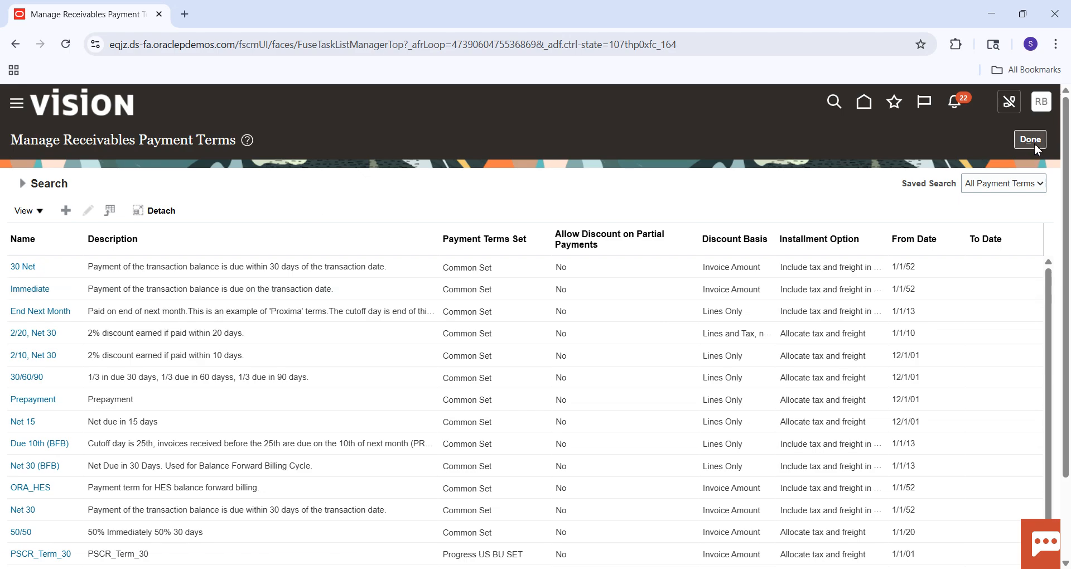
Switch to the Excel checklist, change the Payment Terms navigation entry to "Task : Manage Receivables Payment Terms" and save the workbook.
{"action": "key", "text": "alt+Tab"}
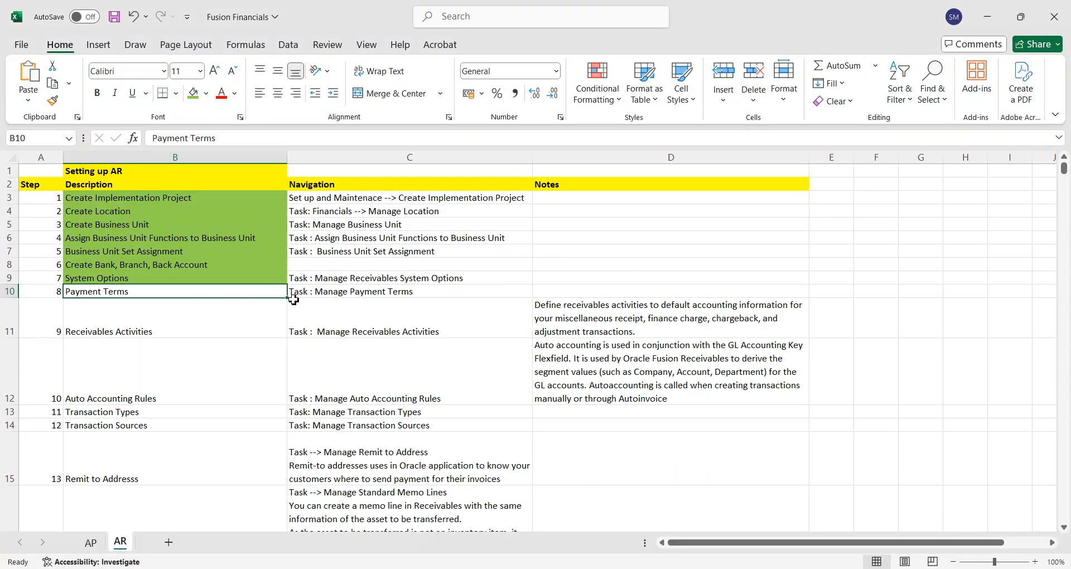
{"action": "double_click", "coordinate": [354, 294]}
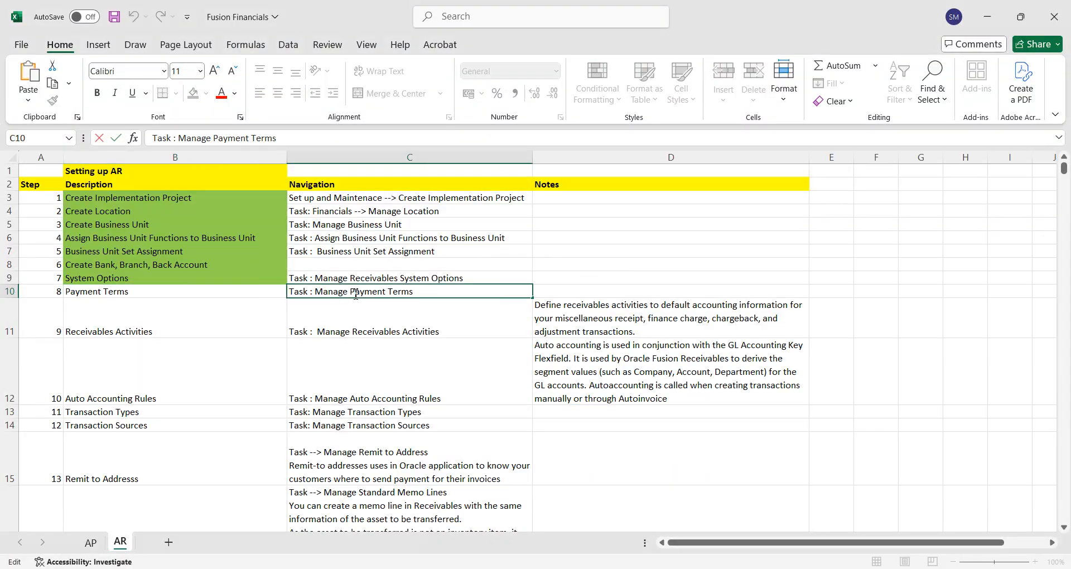
{"action": "type", "text": "Receivabl"}
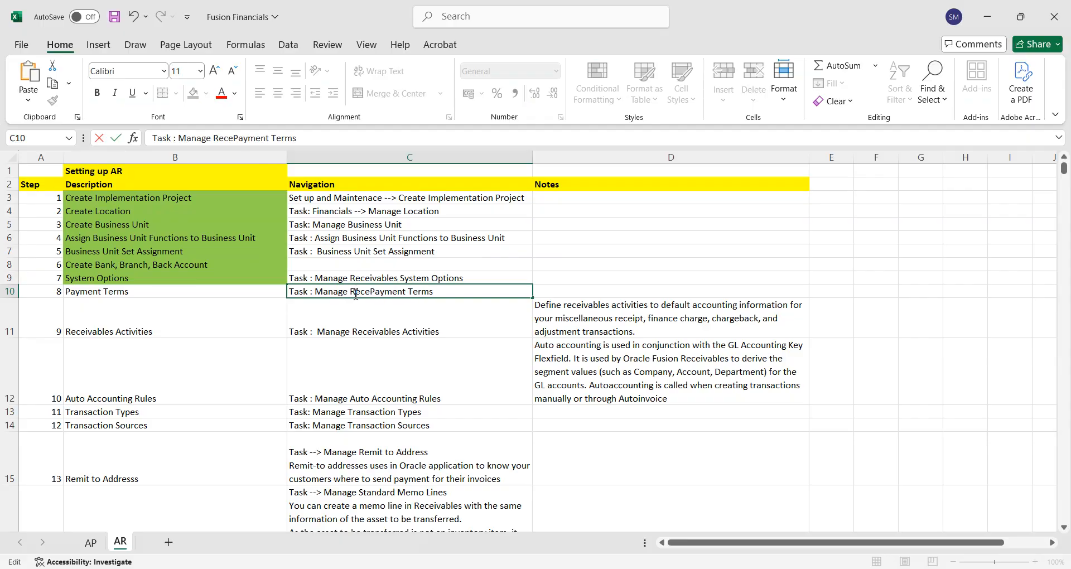
{"action": "type", "text": "es"}
{"action": "key", "text": "Tab"}
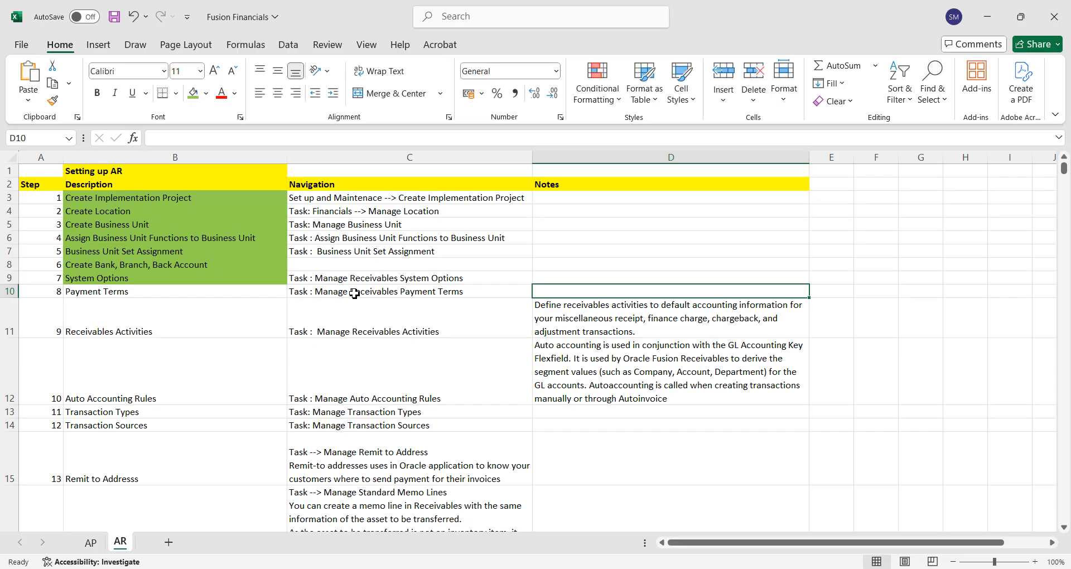
{"action": "key", "text": "ctrl+s"}
Mark the Payment Terms step in the checklist as done with a green fill.
{"action": "left_click", "coordinate": [252, 294]}
{"action": "left_click", "coordinate": [193, 93]}
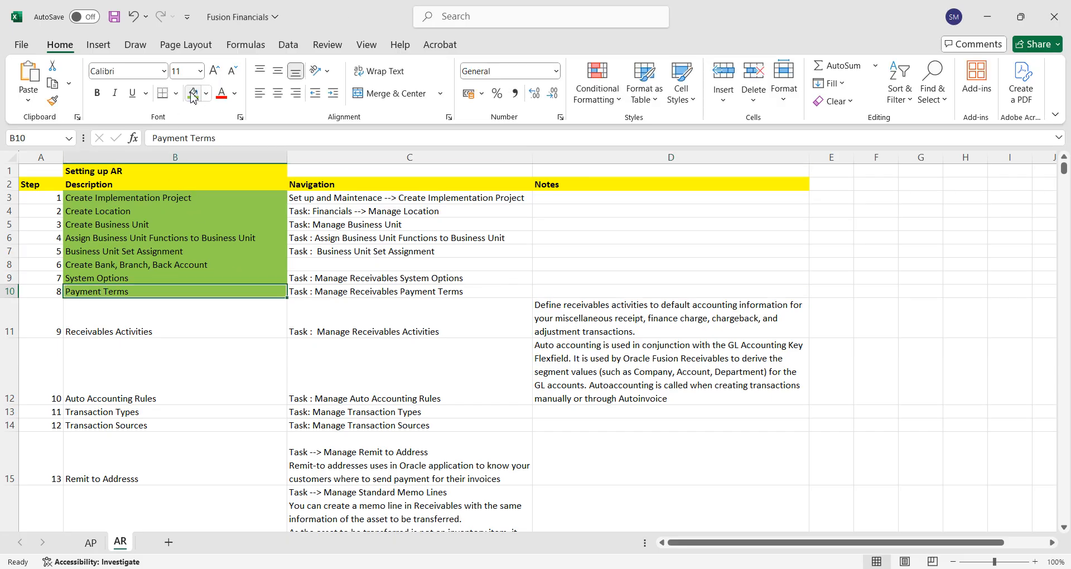
{"action": "left_click", "coordinate": [147, 333]}
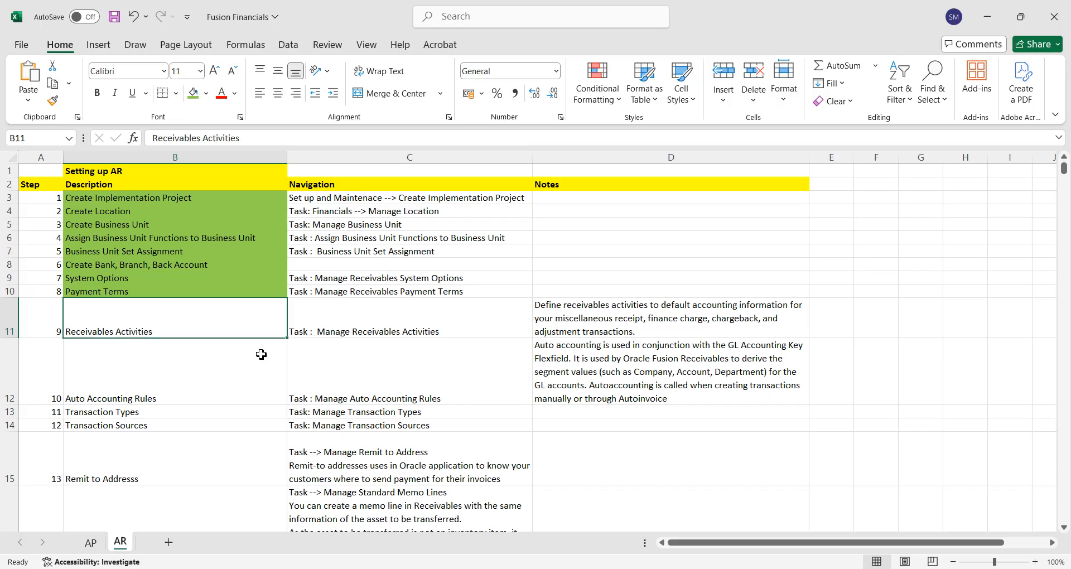
Switch back to Oracle Fusion, leave Manage Receivables Payment Terms and search the implementation project's tasks for "Manage%Receivable%Acti%".
{"action": "key", "text": "alt+Tab"}
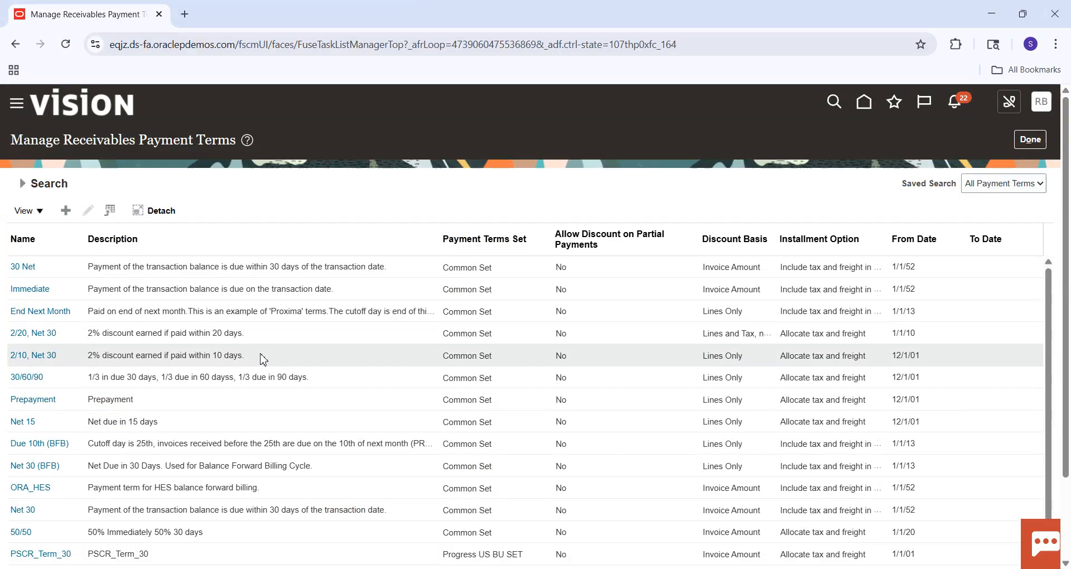
{"action": "left_click", "coordinate": [1038, 148]}
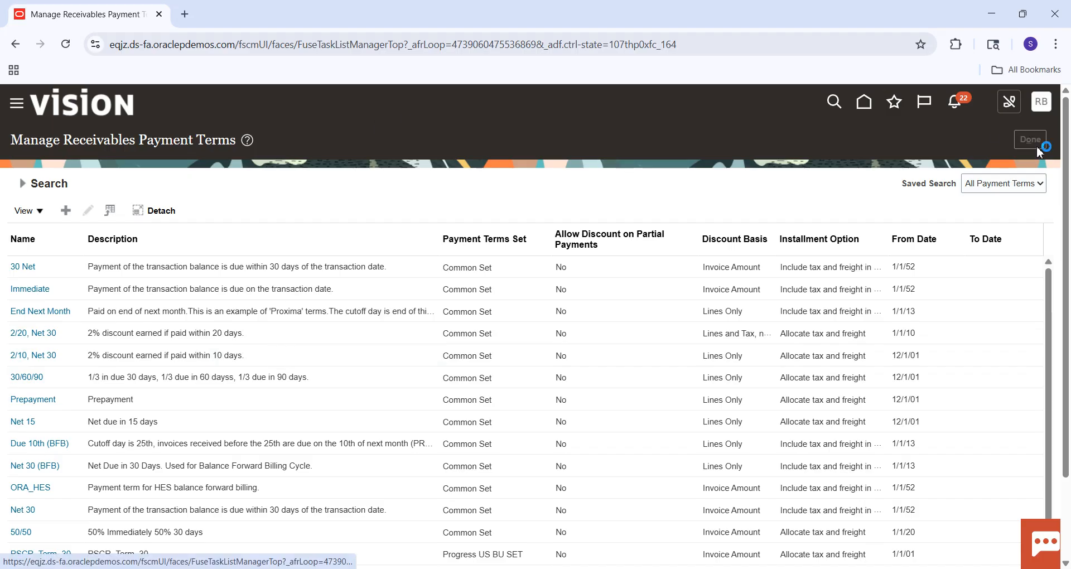
{"action": "left_click_drag", "start_coordinate": [84, 322], "coordinate": [228, 316]}
{"action": "type", "text": "Rece"}
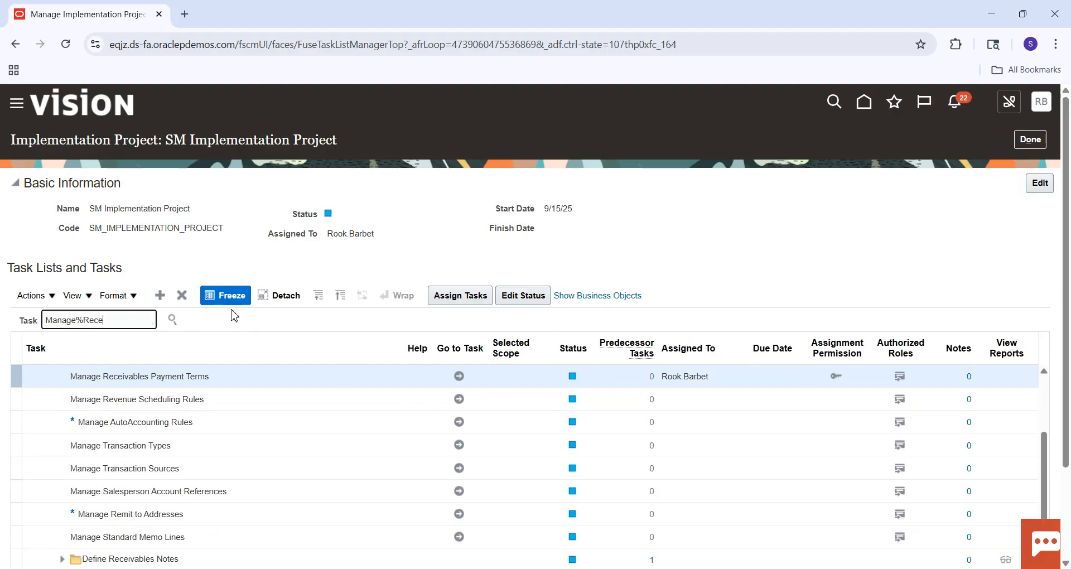
{"action": "type", "text": "ivable%Acti%"}
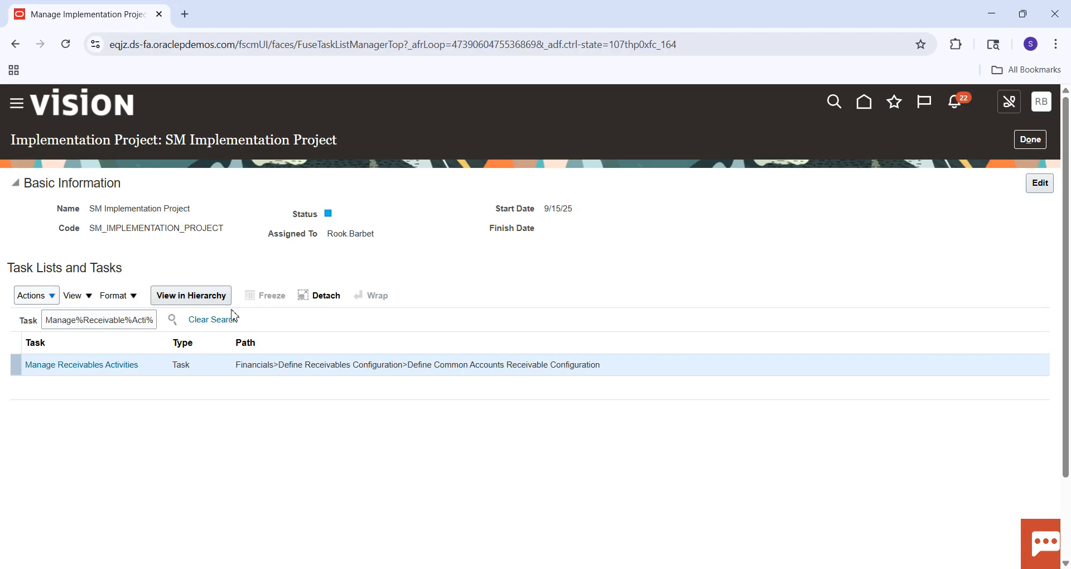
Open the Manage Receivables Activities task and start creating a receivables activity, showing the available activity types.
{"action": "left_click", "coordinate": [108, 368]}
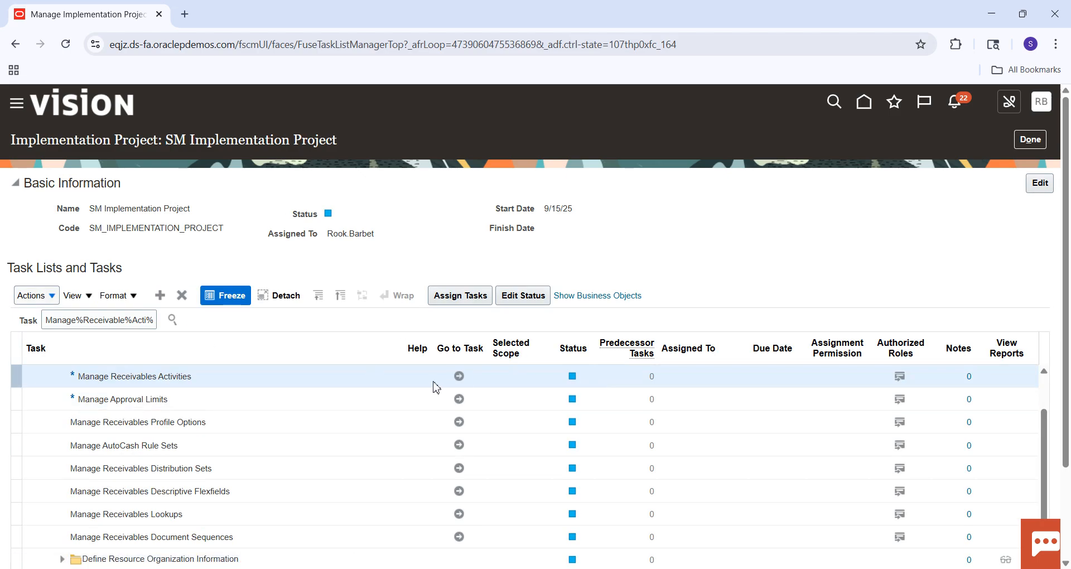
{"action": "left_click", "coordinate": [460, 376]}
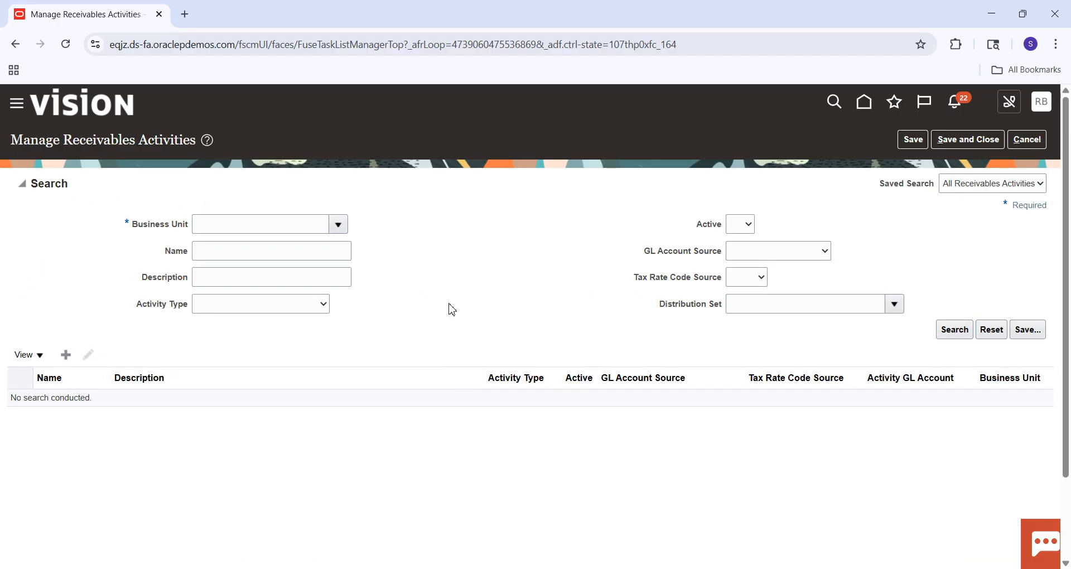
{"action": "left_click", "coordinate": [65, 354]}
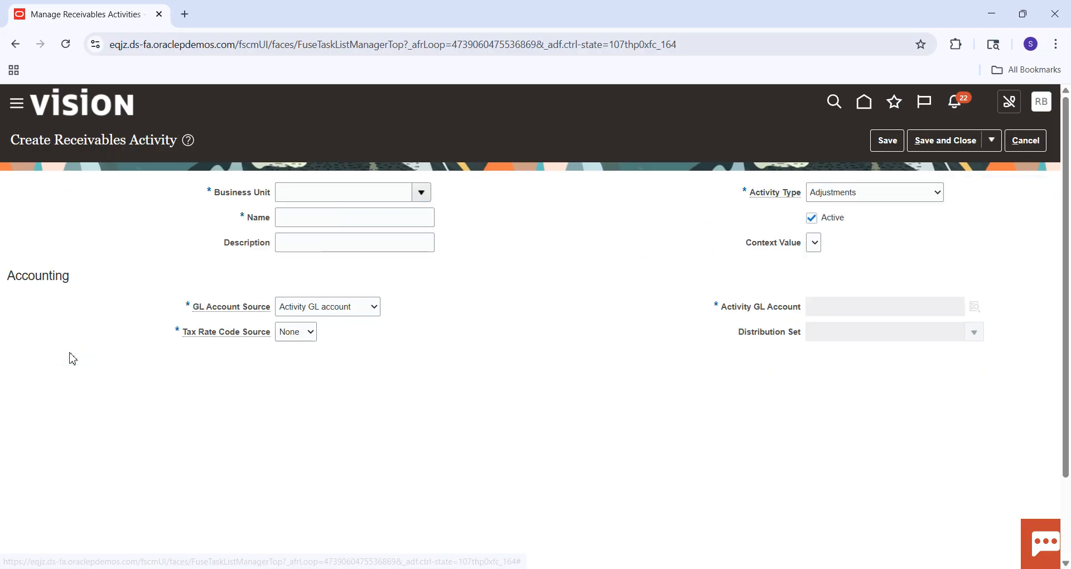
{"action": "left_click", "coordinate": [940, 198]}
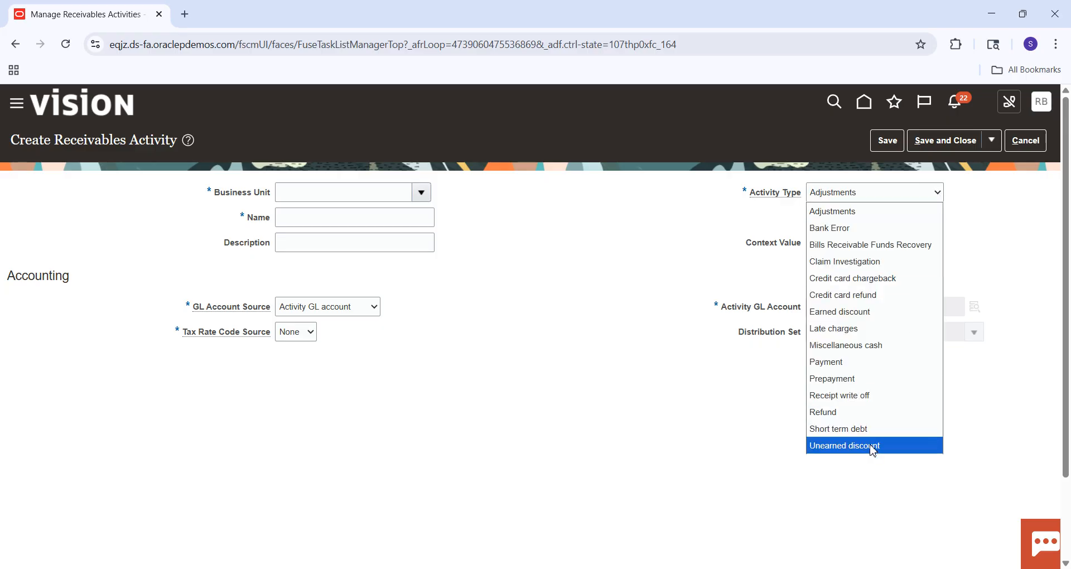
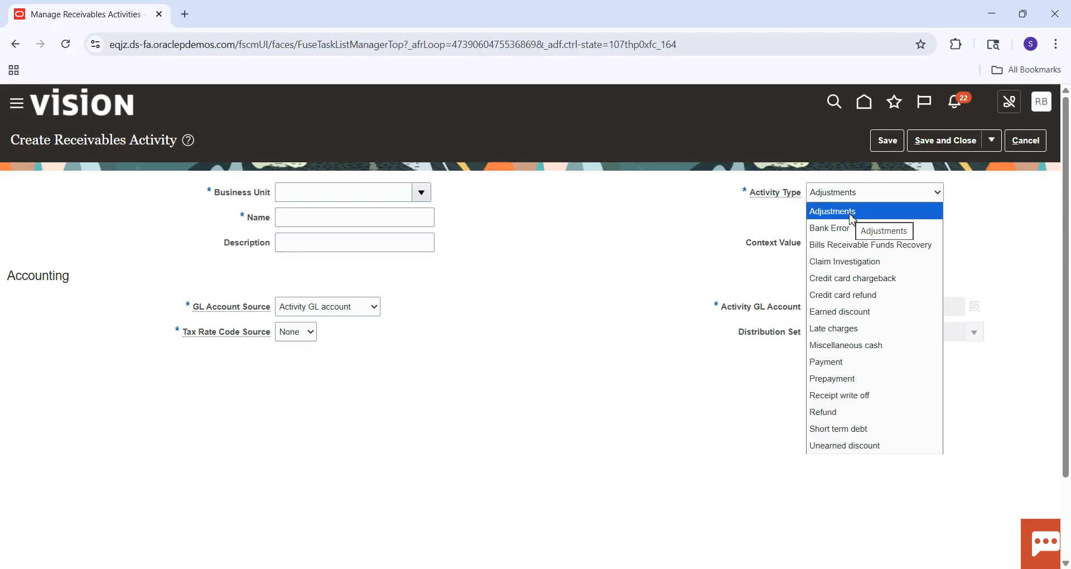
Set the receivables activity's type to Adjustments and its business unit to SM Business Unit.
{"action": "left_click", "coordinate": [852, 212]}
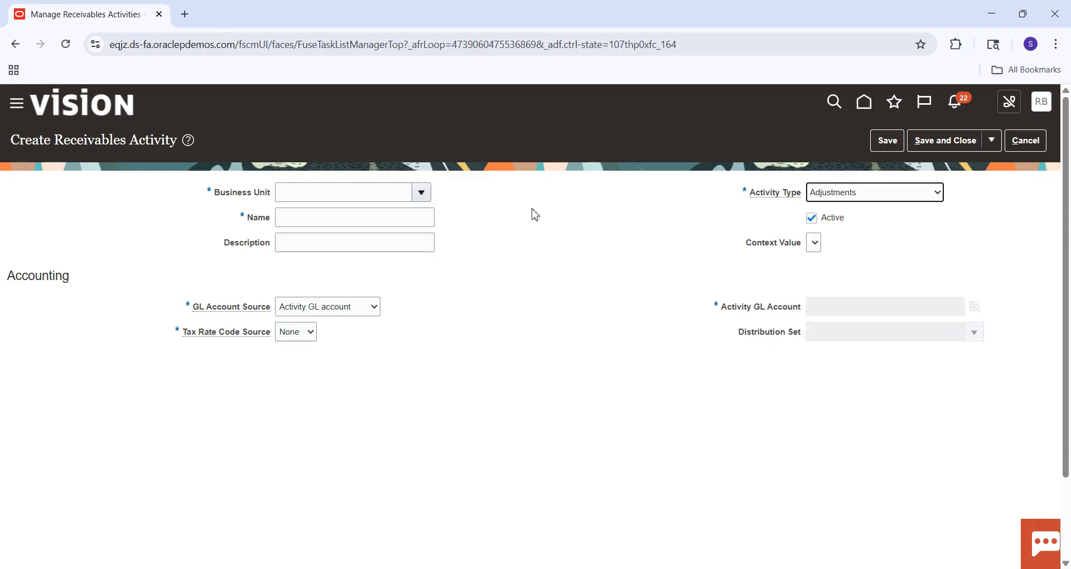
{"action": "left_click", "coordinate": [362, 190]}
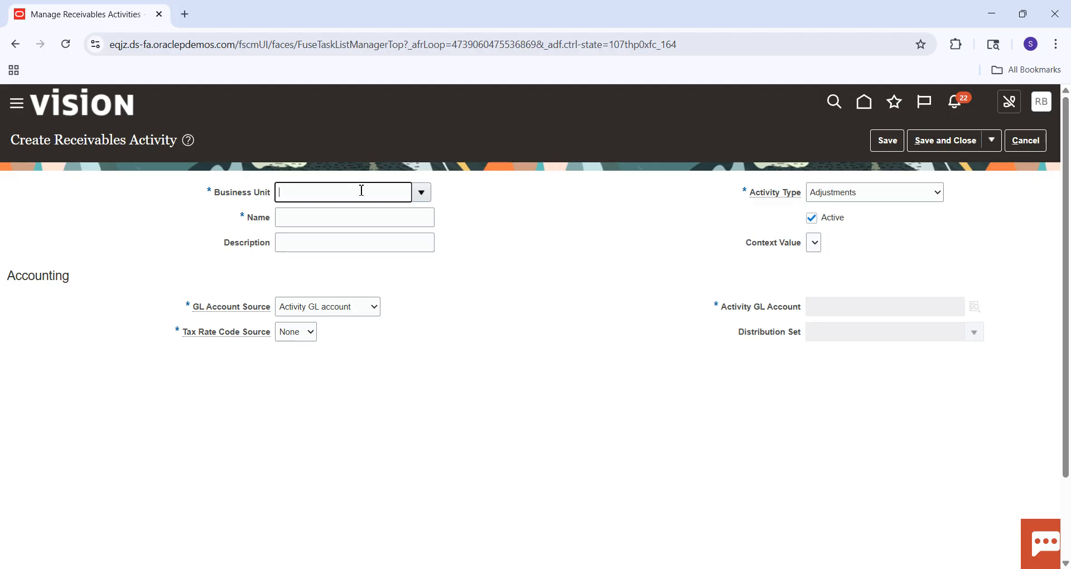
{"action": "type", "text": "SM"}
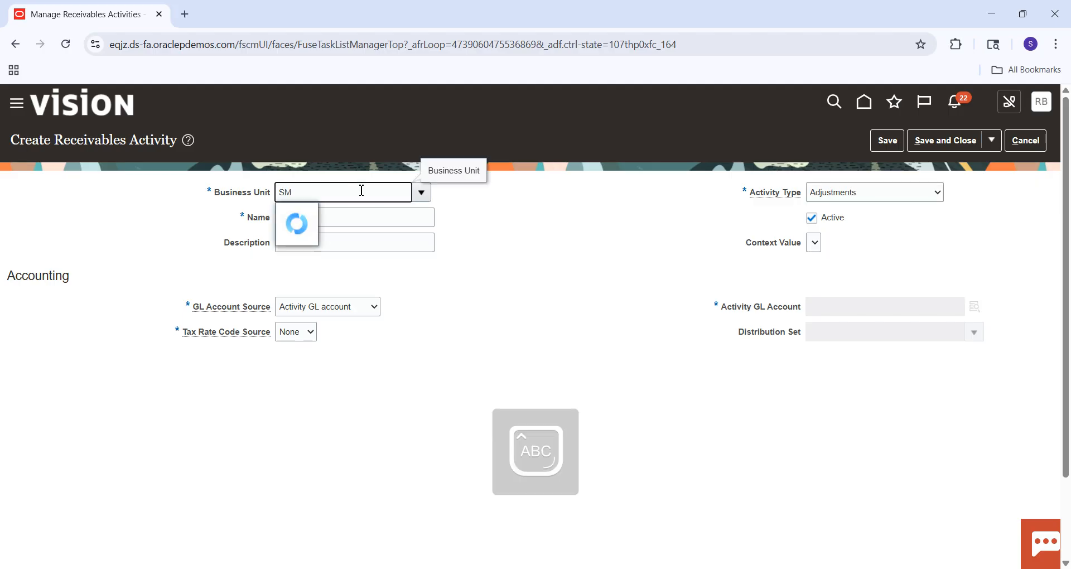
{"action": "left_click", "coordinate": [330, 221]}
Name the receivables activity "SM Adjustments" and leave its description empty.
{"action": "left_click", "coordinate": [317, 227]}
{"action": "type", "text": "SM Adju"}
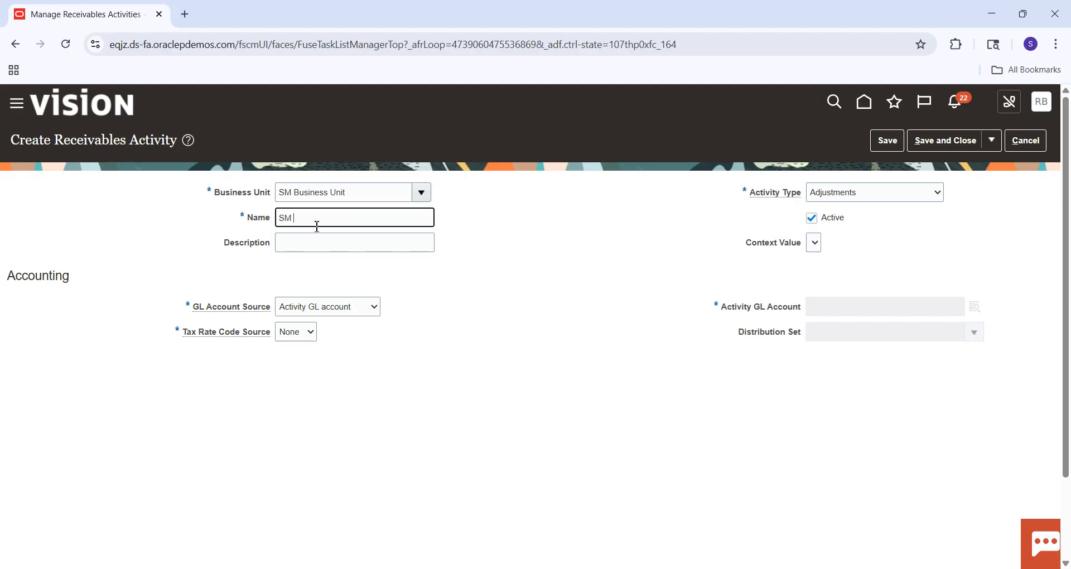
{"action": "type", "text": "stment"}
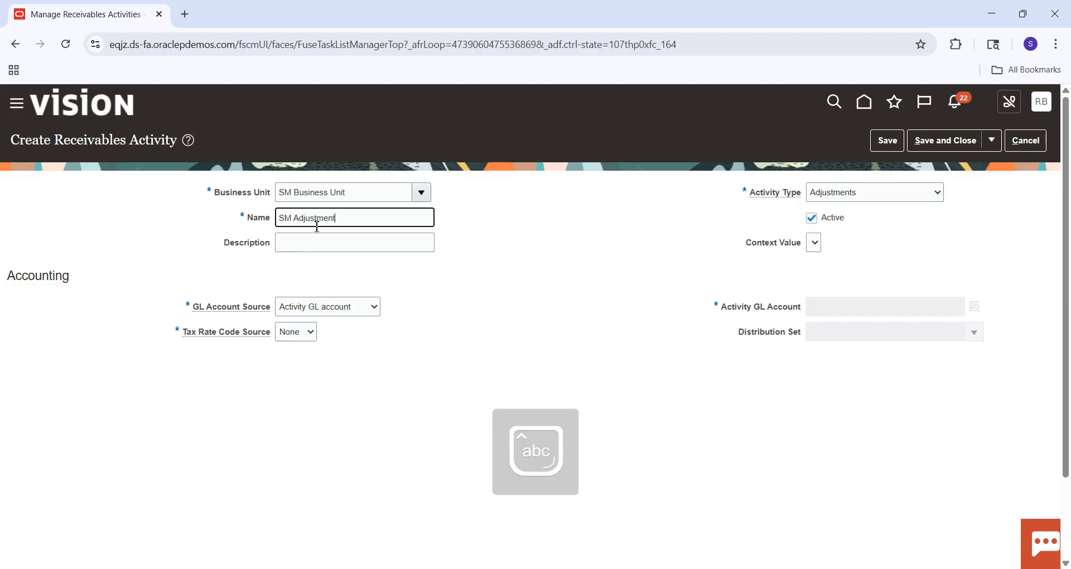
{"action": "key", "text": "Tab"}
{"action": "left_click", "coordinate": [383, 211]}
{"action": "type", "text": "s"}
{"action": "key", "text": "Tab"}
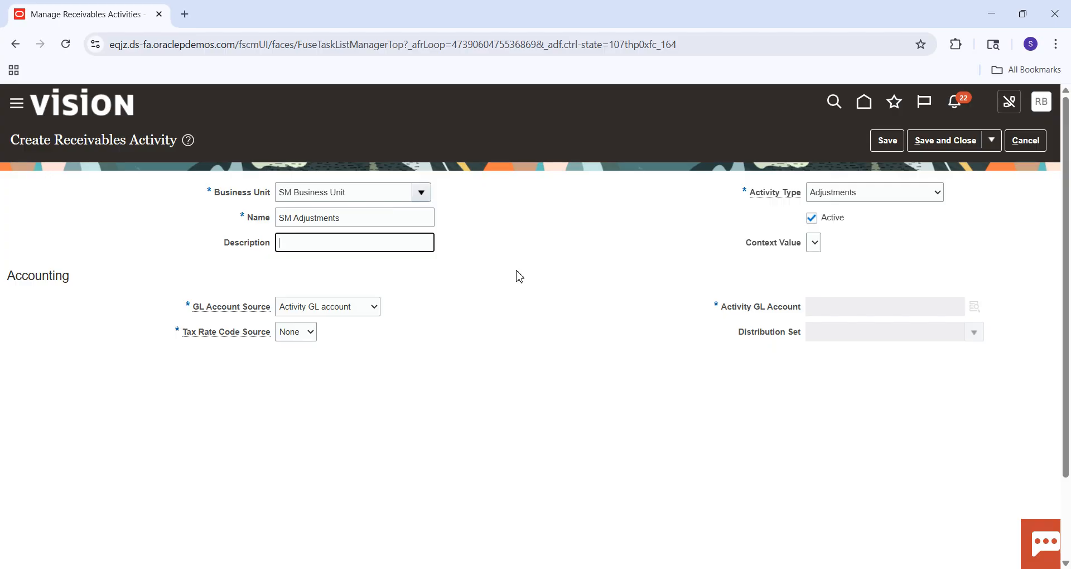
Try the GL account sources Revenue on invoice and Tax rate code on invoice, and set the source to Activity GL account.
{"action": "left_click", "coordinate": [361, 315]}
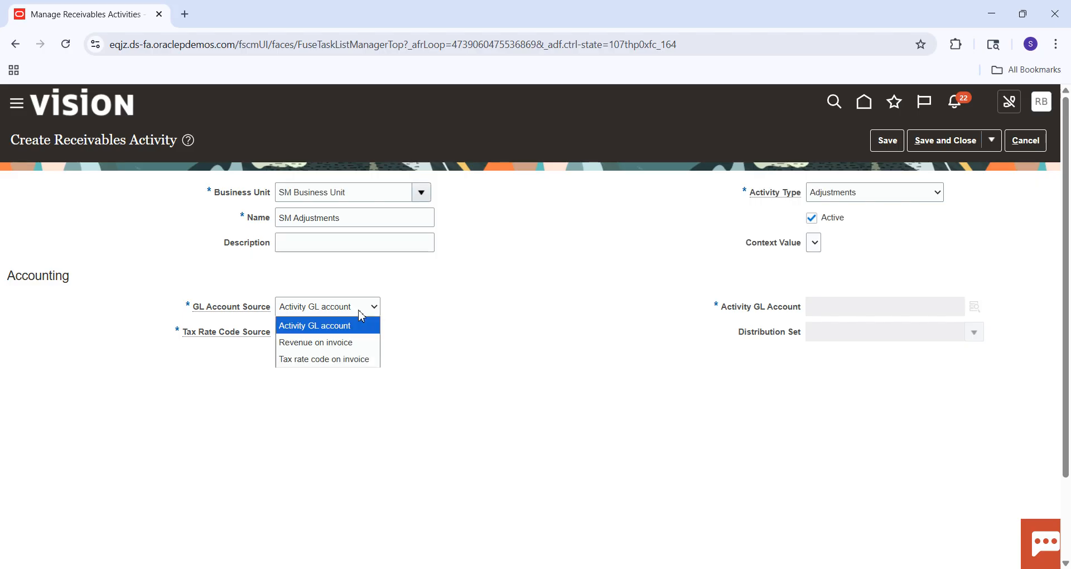
{"action": "left_click", "coordinate": [460, 322]}
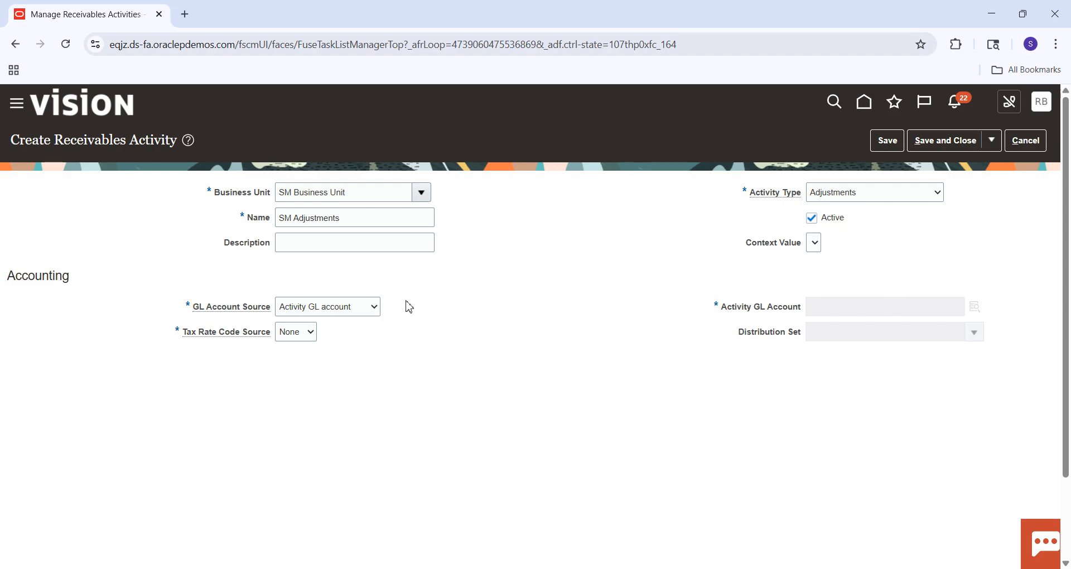
{"action": "left_click", "coordinate": [368, 315]}
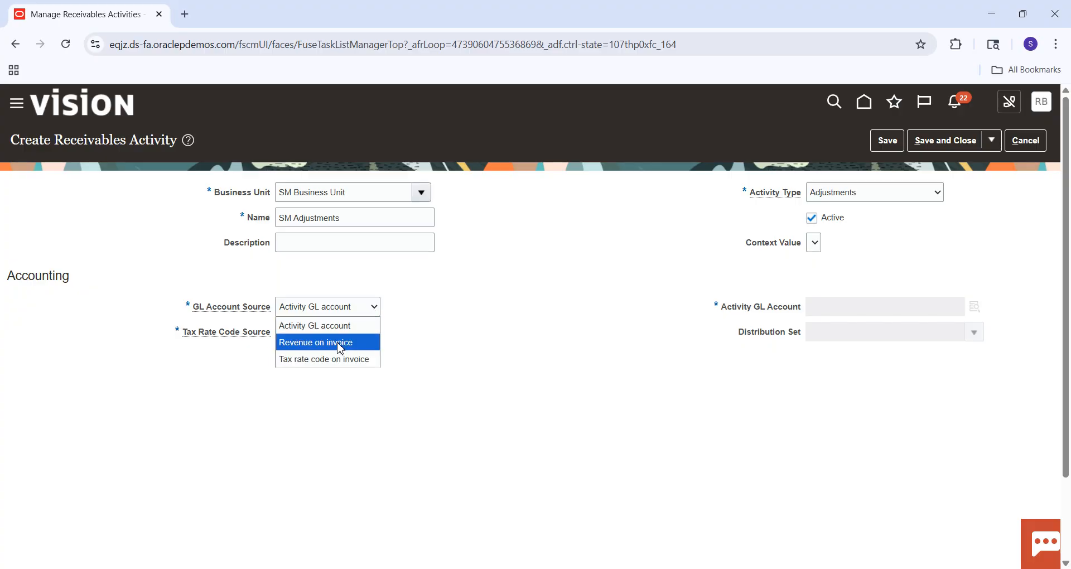
{"action": "left_click", "coordinate": [348, 340]}
{"action": "left_click", "coordinate": [372, 307]}
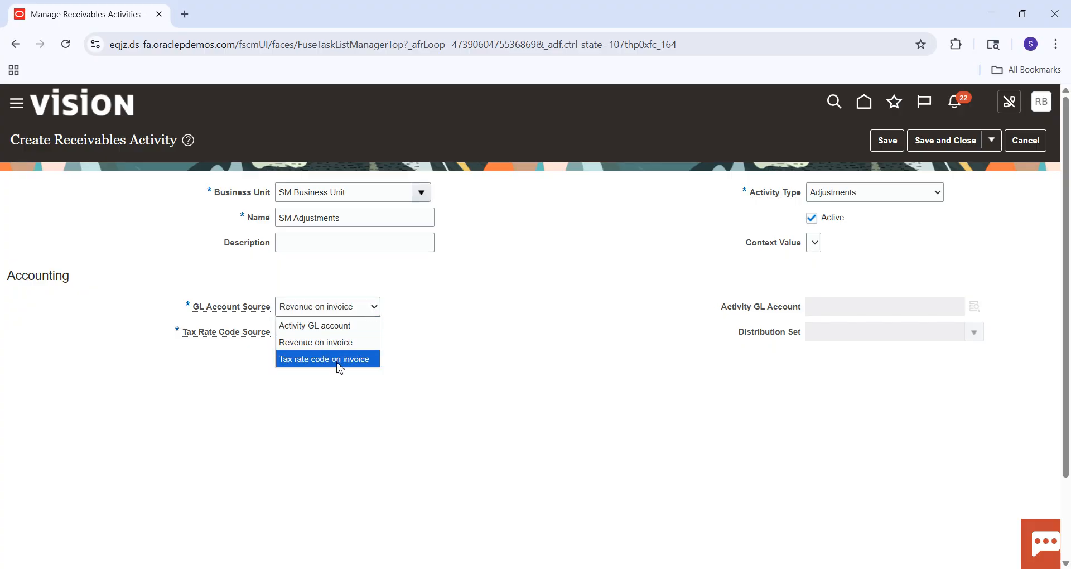
{"action": "left_click", "coordinate": [337, 361]}
{"action": "left_click", "coordinate": [374, 306]}
{"action": "left_click", "coordinate": [353, 326]}
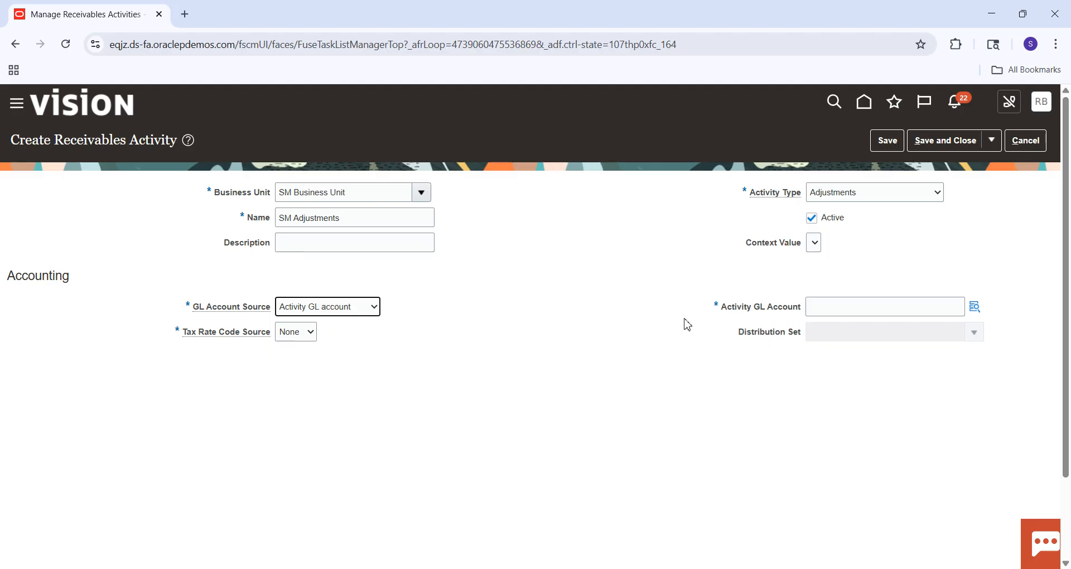
{"action": "left_click", "coordinate": [906, 312]}
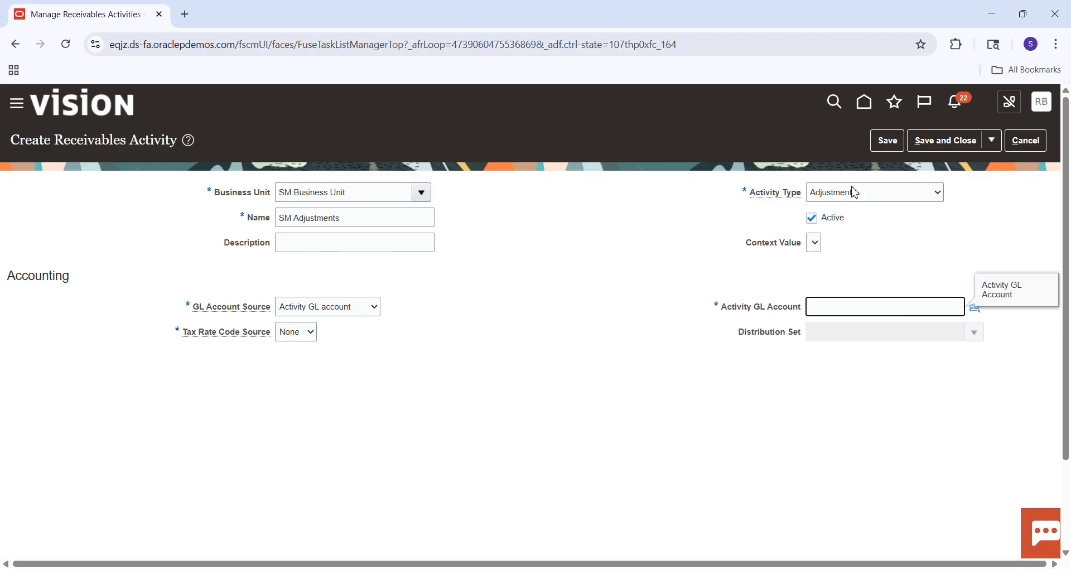
{"action": "left_click", "coordinate": [346, 217]}
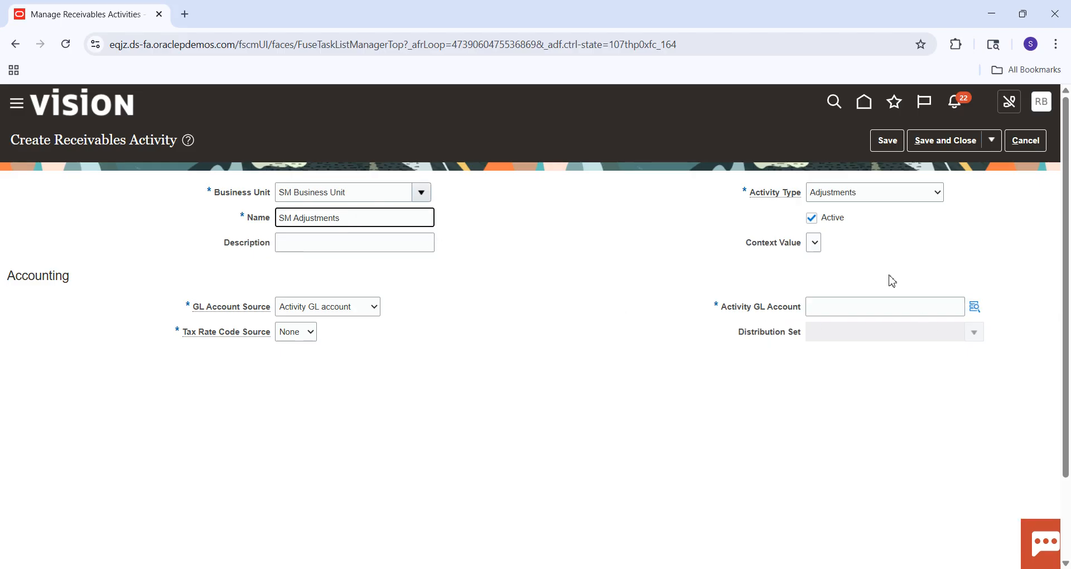
{"action": "left_click", "coordinate": [974, 307]}
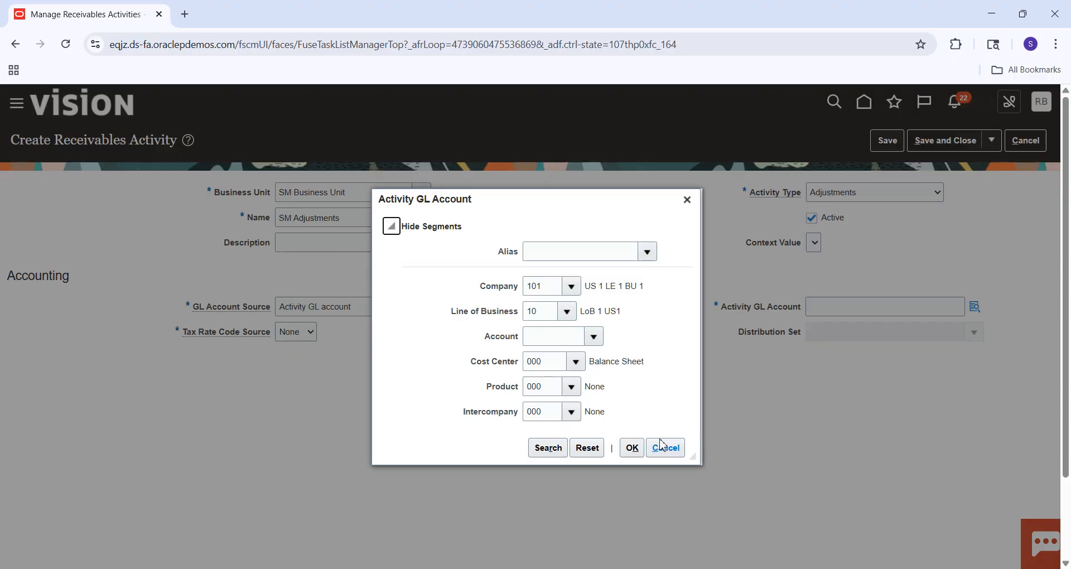
{"action": "left_click", "coordinate": [665, 455]}
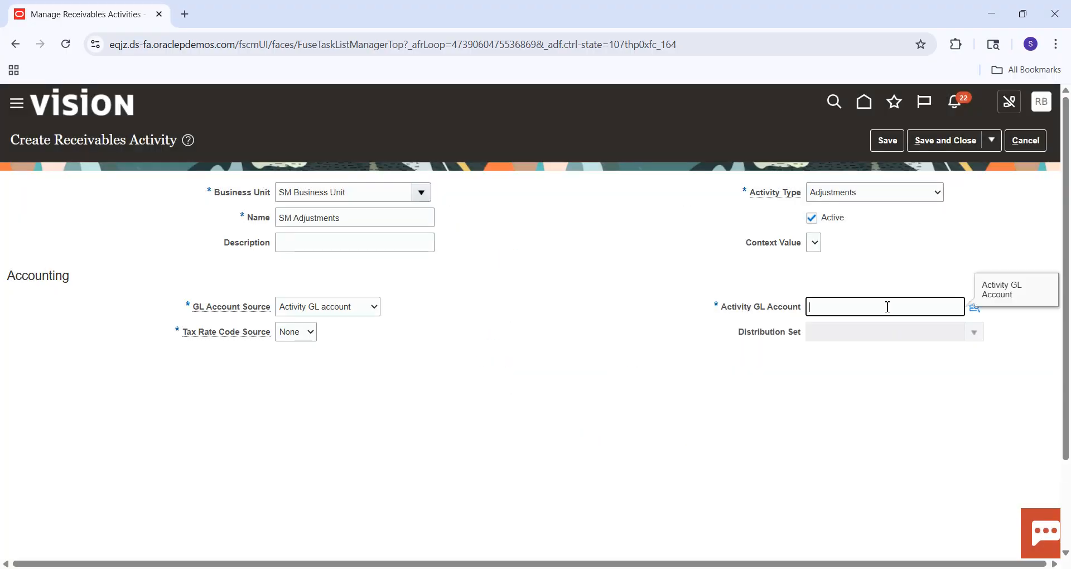
{"action": "left_click", "coordinate": [888, 307]}
{"action": "type", "text": "115,343,360"}
{"action": "key", "text": "BackSpace"}
{"action": "key", "text": "BackSpace"}
{"action": "key", "text": "BackSpace"}
{"action": "key", "text": "BackSpace"}
{"action": "key", "text": "BackSpace"}
{"action": "key", "text": "BackSpace"}
{"action": "key", "text": "BackSpace"}
{"action": "key", "text": "BackSpace"}
{"action": "key", "text": "BackSpace"}
{"action": "key", "text": "BackSpace"}
{"action": "key", "text": "BackSpace"}
Set the activity GL account to 101.10.11200.000.000.000 by choosing the Cash account 11200, and save and close the receivables activity.
{"action": "left_click", "coordinate": [974, 313]}
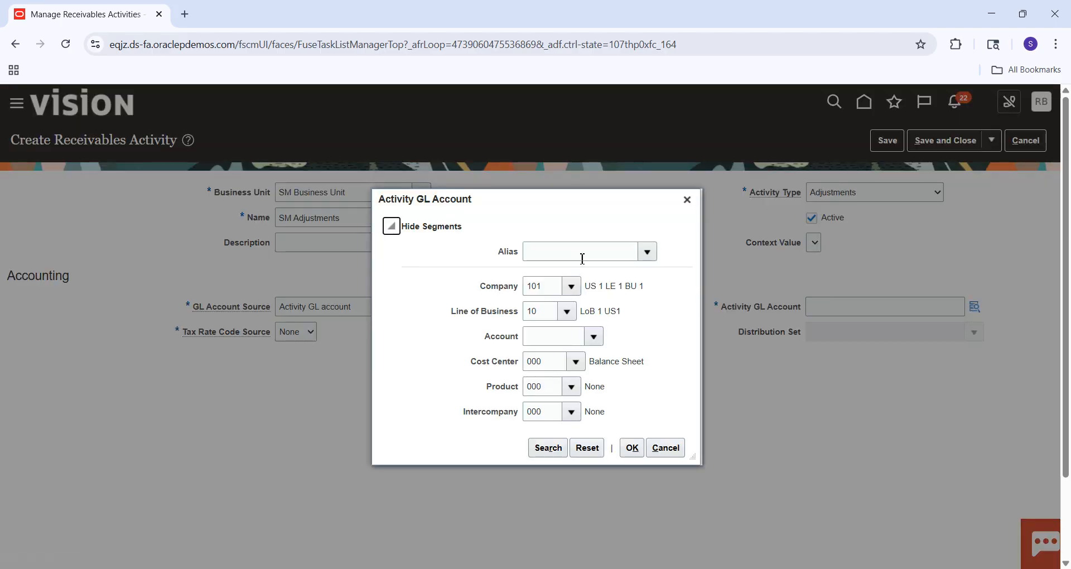
{"action": "left_click", "coordinate": [596, 338]}
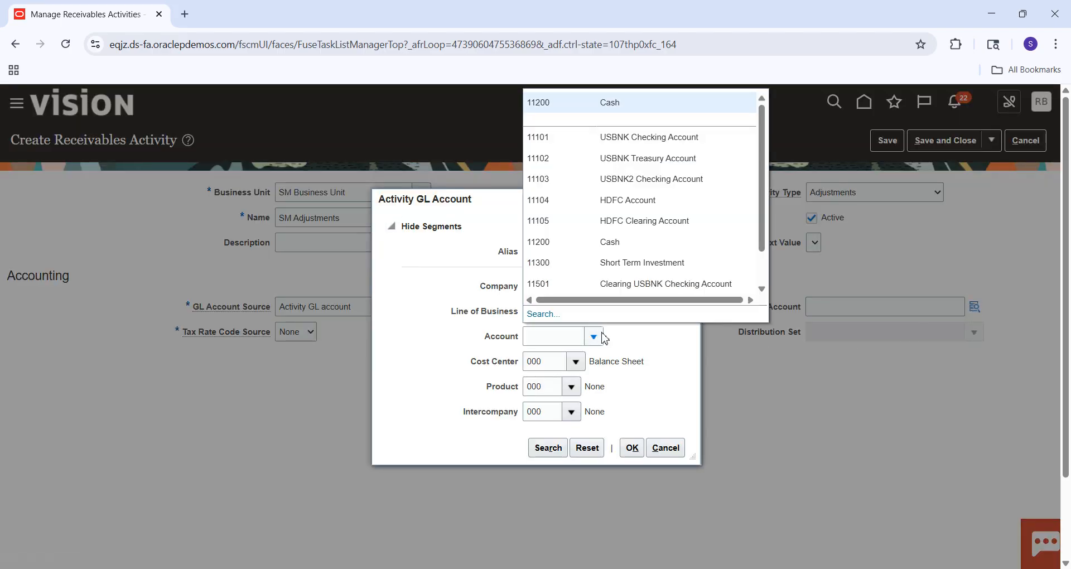
{"action": "left_click", "coordinate": [617, 245]}
{"action": "left_click", "coordinate": [553, 450]}
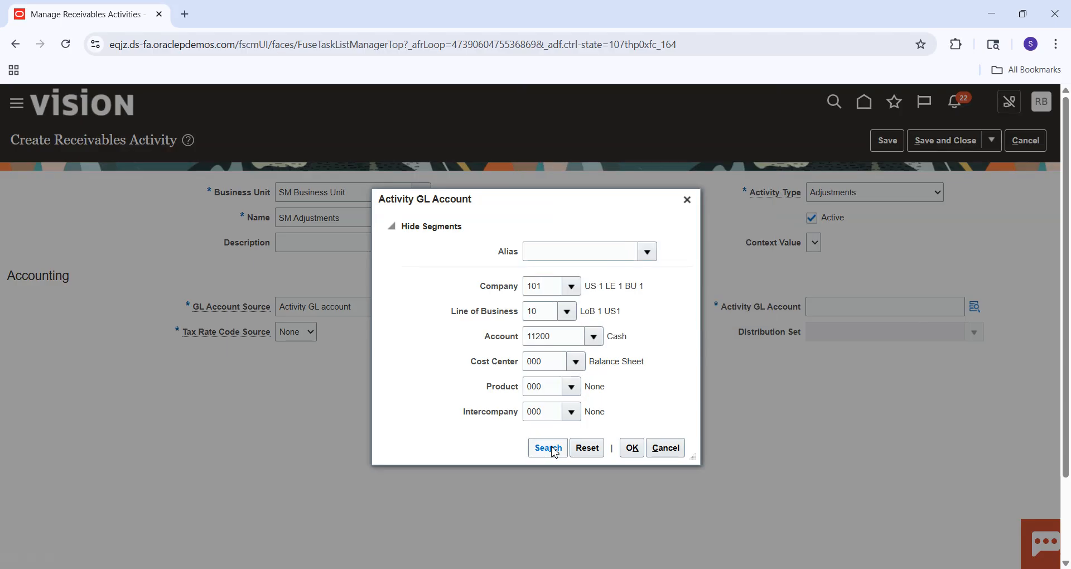
{"action": "left_click", "coordinate": [593, 348]}
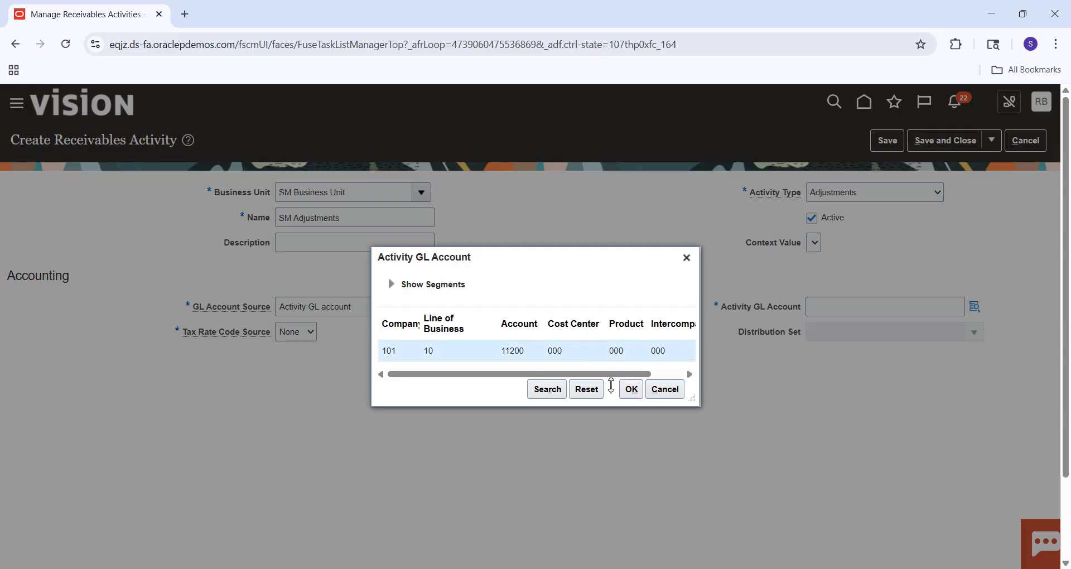
{"action": "left_click", "coordinate": [629, 392]}
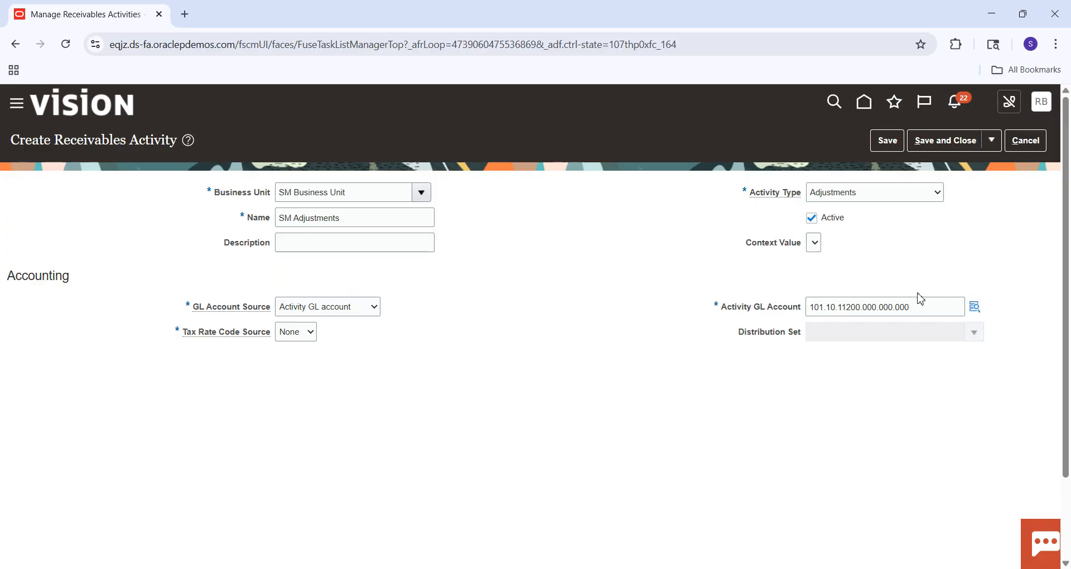
{"action": "left_click", "coordinate": [943, 142]}
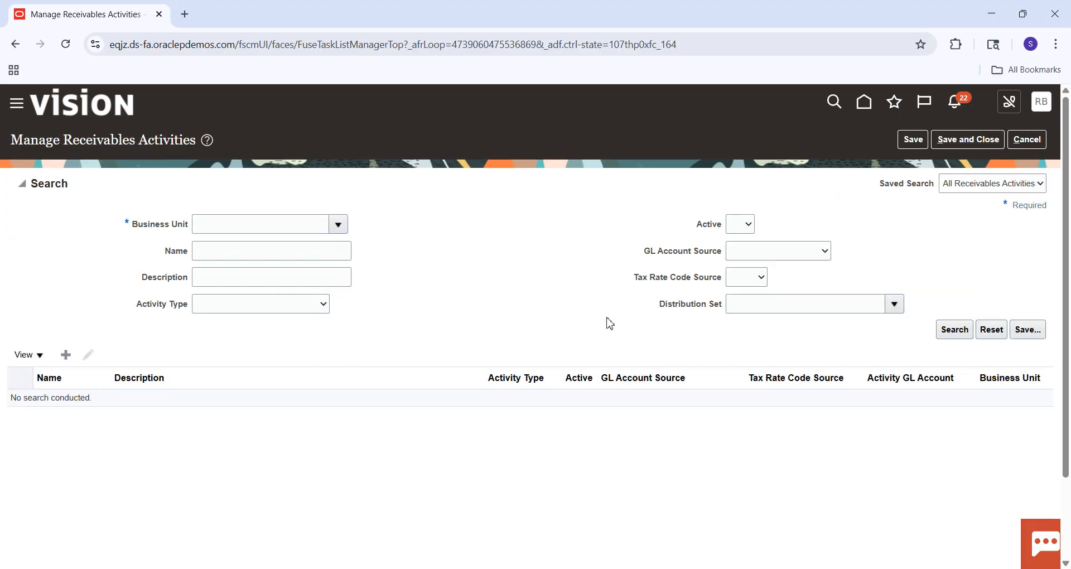
Switch to the Excel checklist and mark the Receivables Activities step as done with a green fill.
{"action": "key", "text": "alt+Tab"}
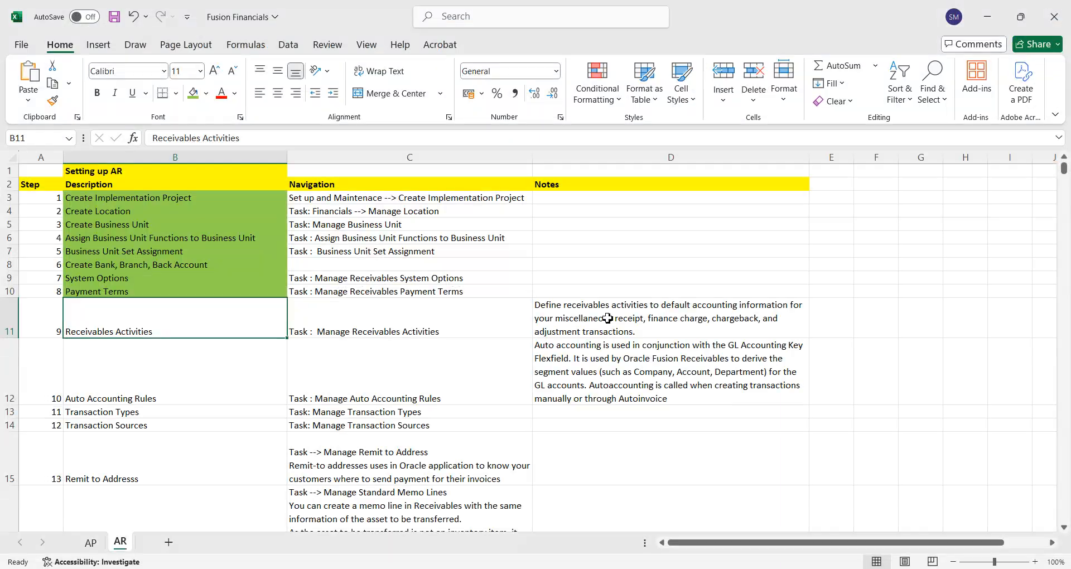
{"action": "left_click", "coordinate": [192, 94]}
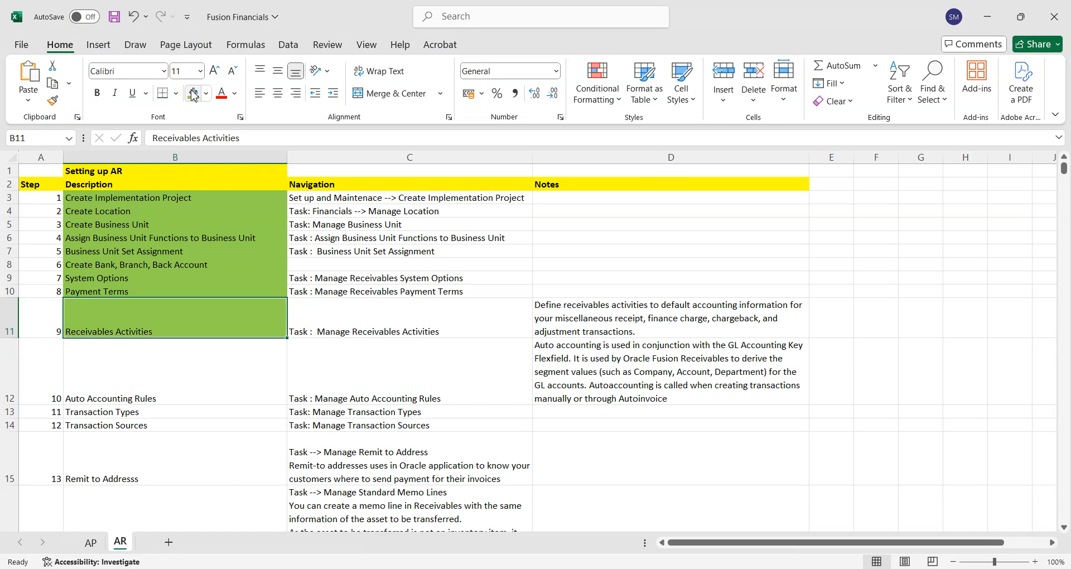
{"action": "left_click", "coordinate": [197, 379]}
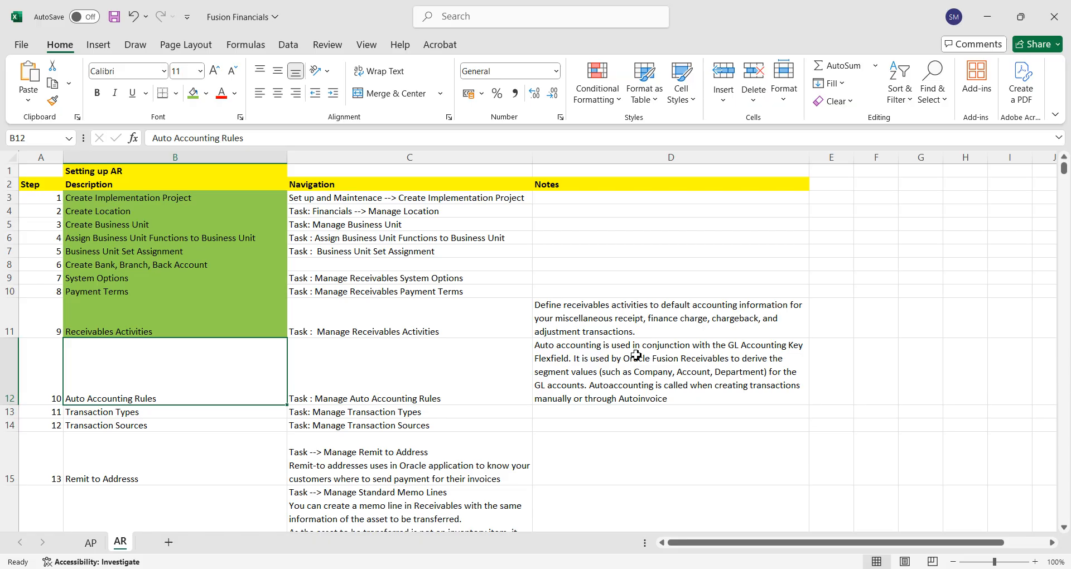
Switch back to Oracle Fusion, leave Manage Receivables Activities and search the implementation project's tasks for "Manage%Auto%Accoun%".
{"action": "key", "text": "alt+Tab"}
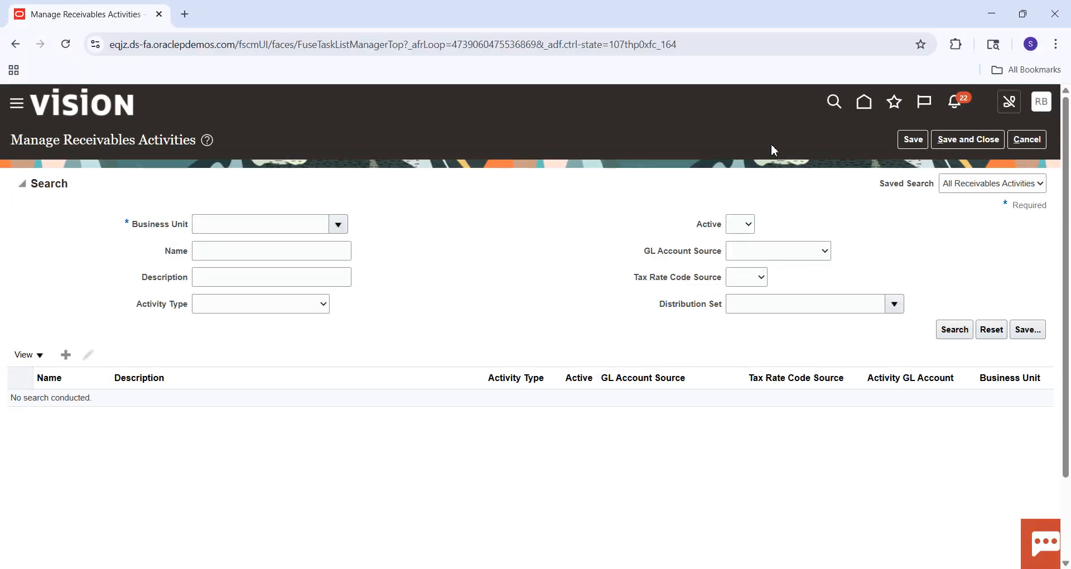
{"action": "left_click", "coordinate": [1028, 141]}
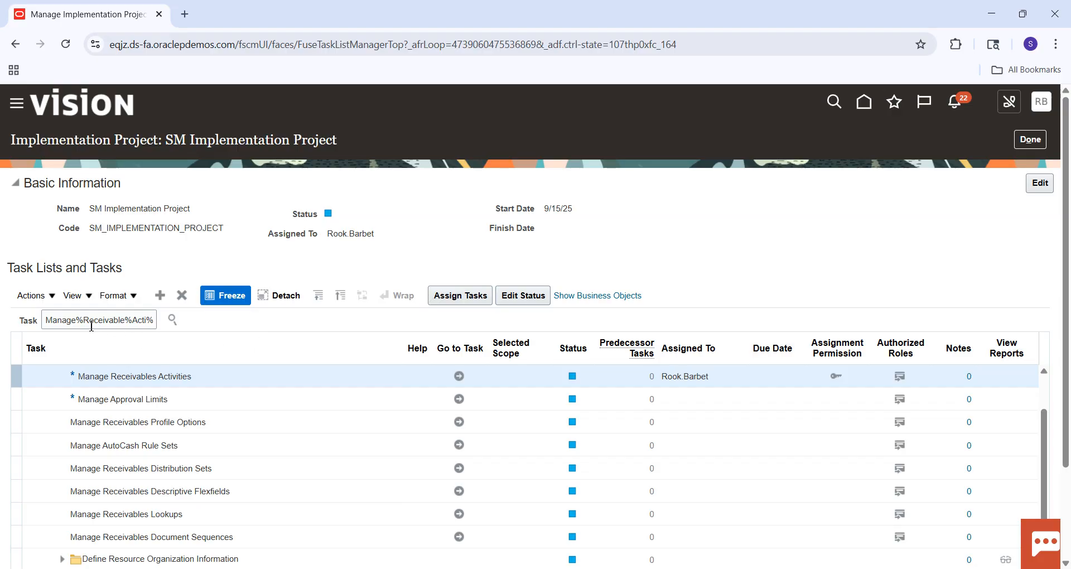
{"action": "left_click_drag", "start_coordinate": [83, 320], "coordinate": [190, 329]}
{"action": "type", "text": "Aut"}
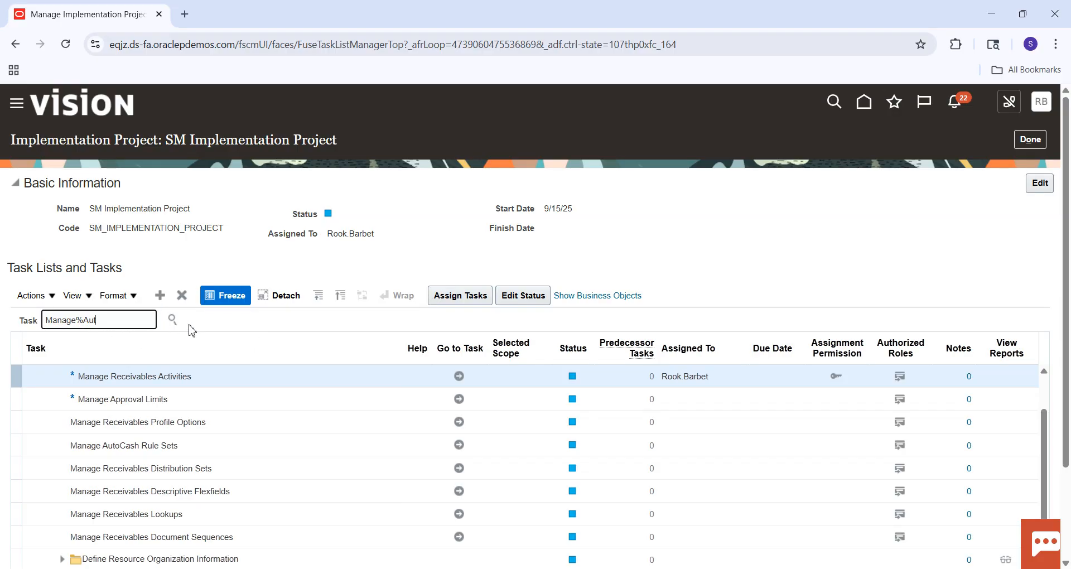
{"action": "type", "text": "o%Accoun%"}
{"action": "key", "text": "Return"}
{"action": "left_click", "coordinate": [110, 366]}
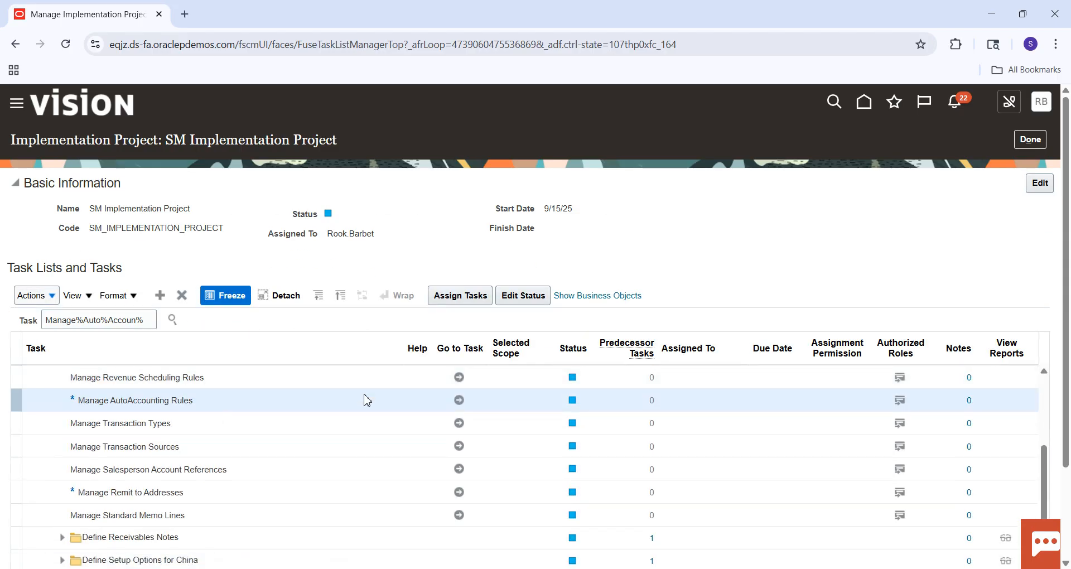
Open the Manage AutoAccounting Rules task and start a new rule for SM Business Unit with the account type Receivable.
{"action": "left_click", "coordinate": [458, 401]}
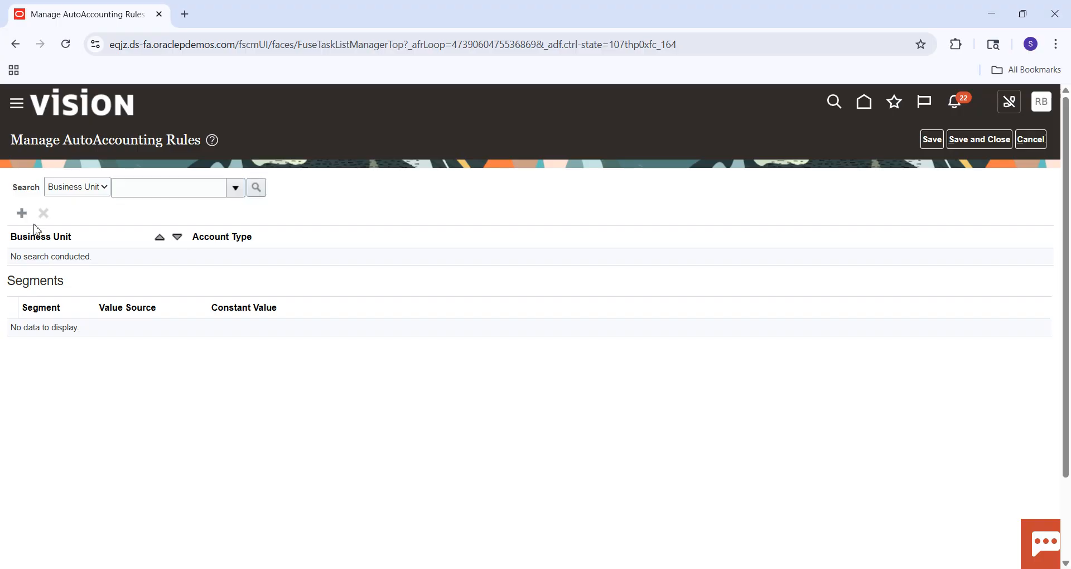
{"action": "left_click", "coordinate": [22, 215]}
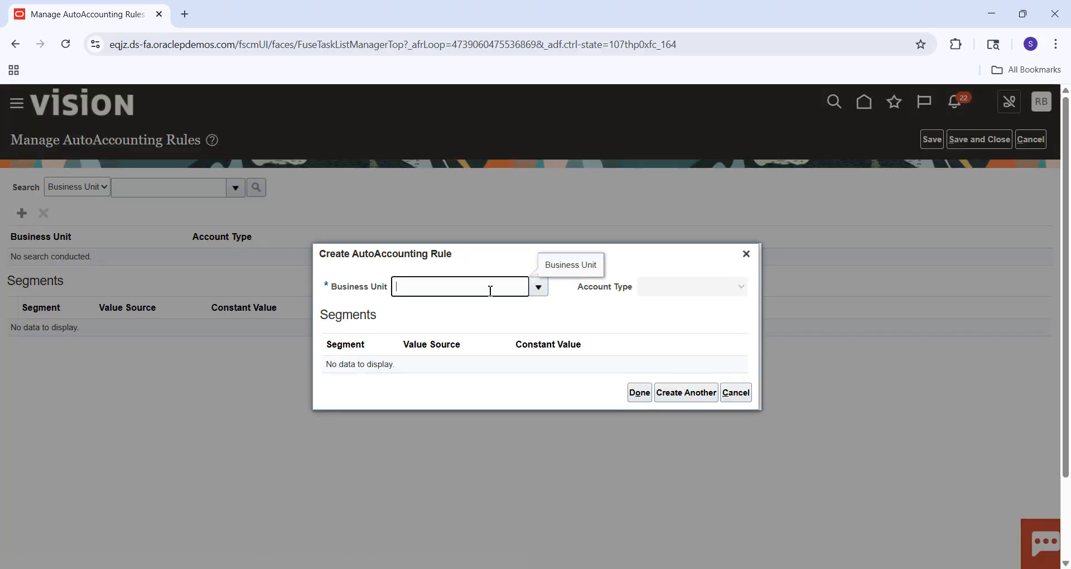
{"action": "type", "text": "SM"}
{"action": "key", "text": "Tab"}
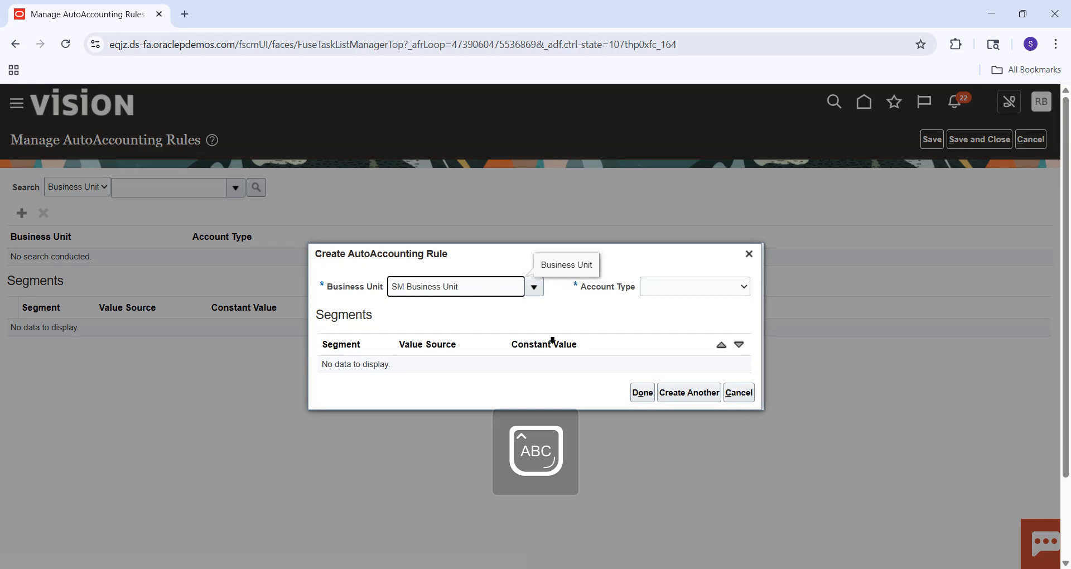
{"action": "left_click", "coordinate": [694, 287]}
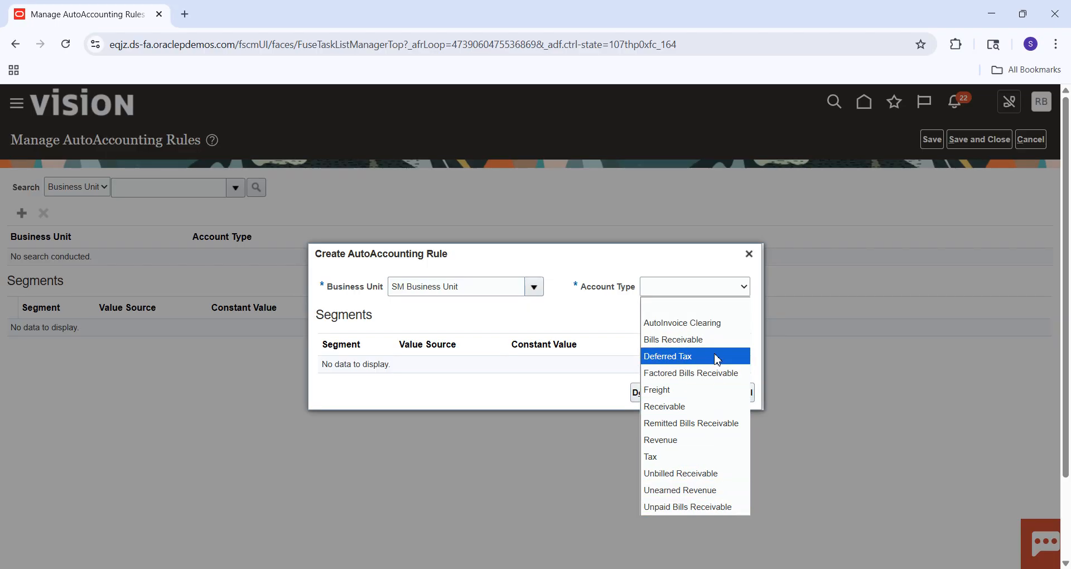
{"action": "left_click", "coordinate": [705, 412]}
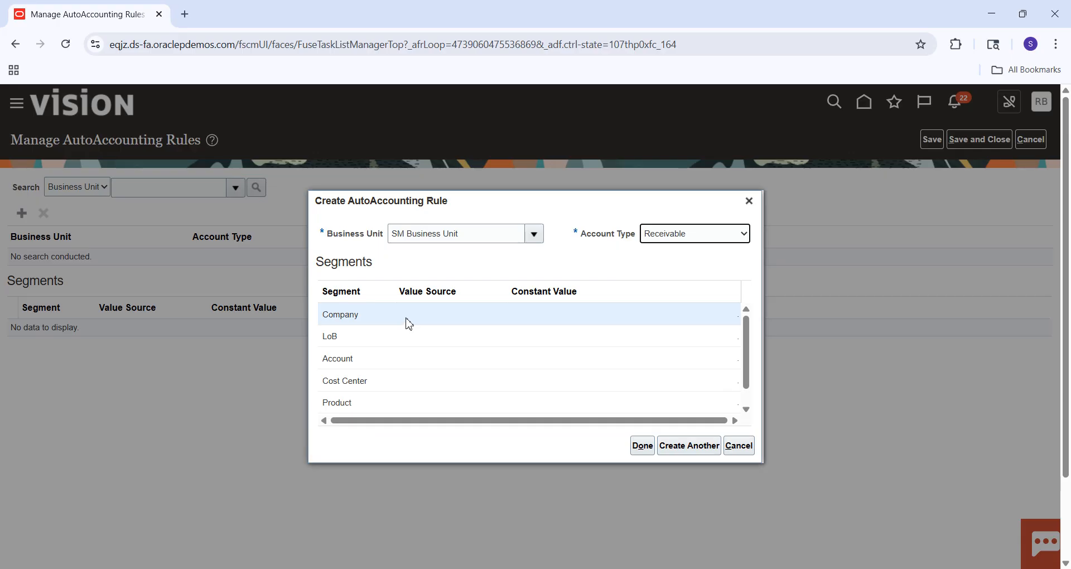
Set the value source of the Company and LoB segments to Transaction Types in the Receivable rule.
{"action": "left_click", "coordinate": [409, 324]}
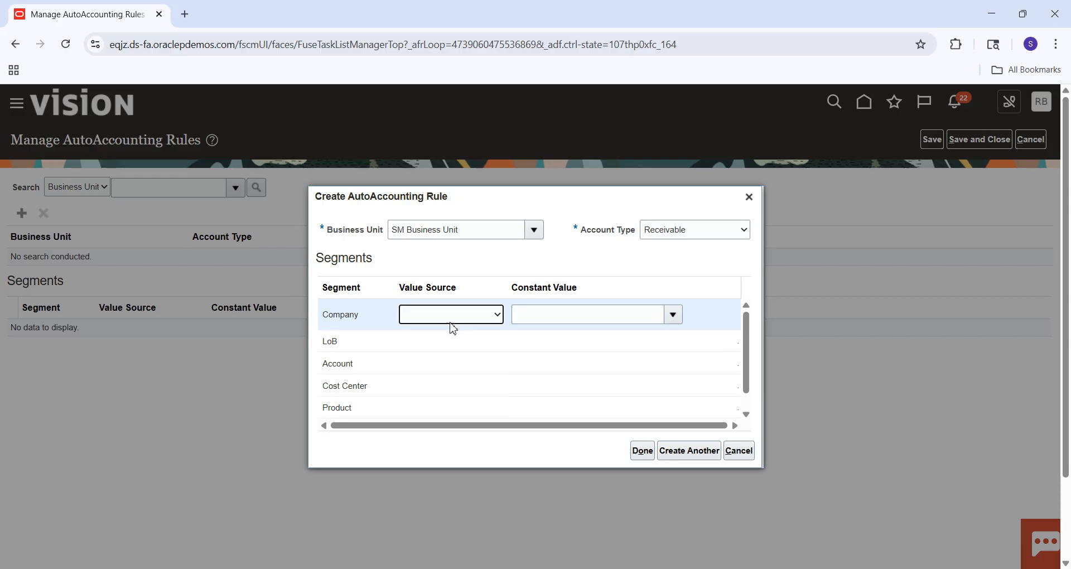
{"action": "left_click", "coordinate": [465, 318]}
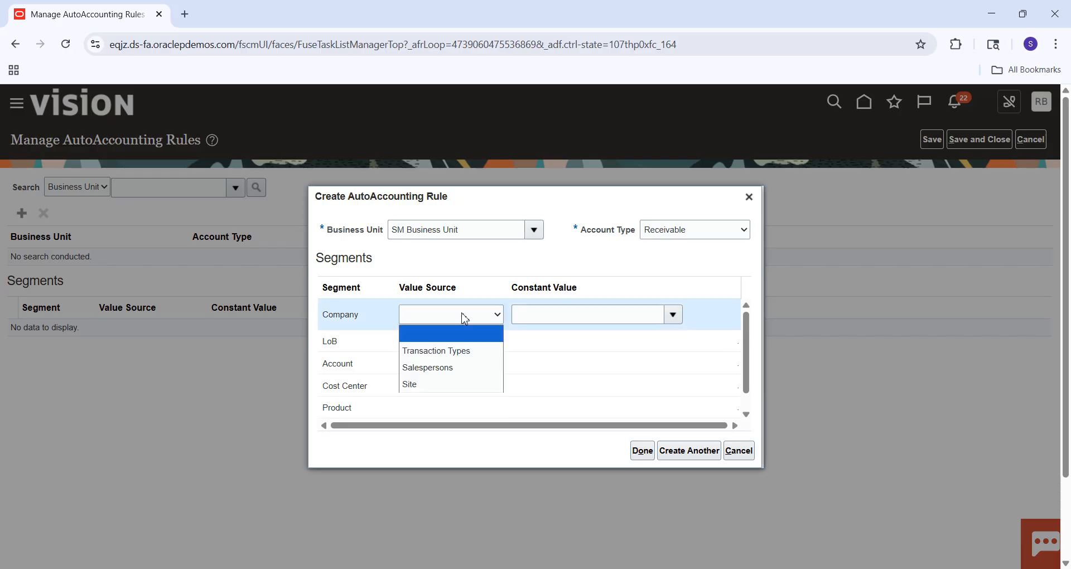
{"action": "left_click", "coordinate": [456, 352]}
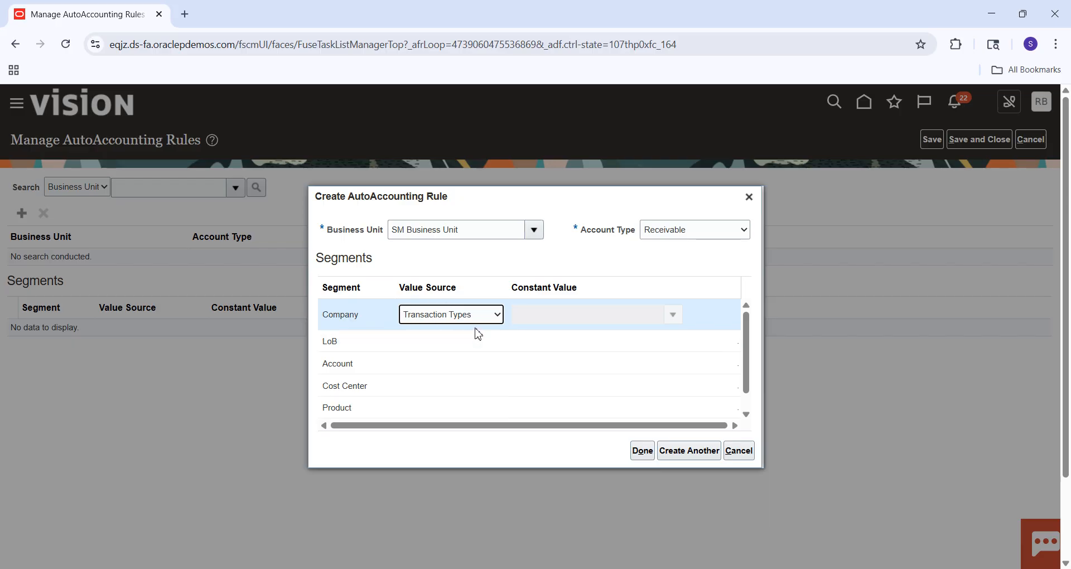
{"action": "left_click", "coordinate": [454, 340]}
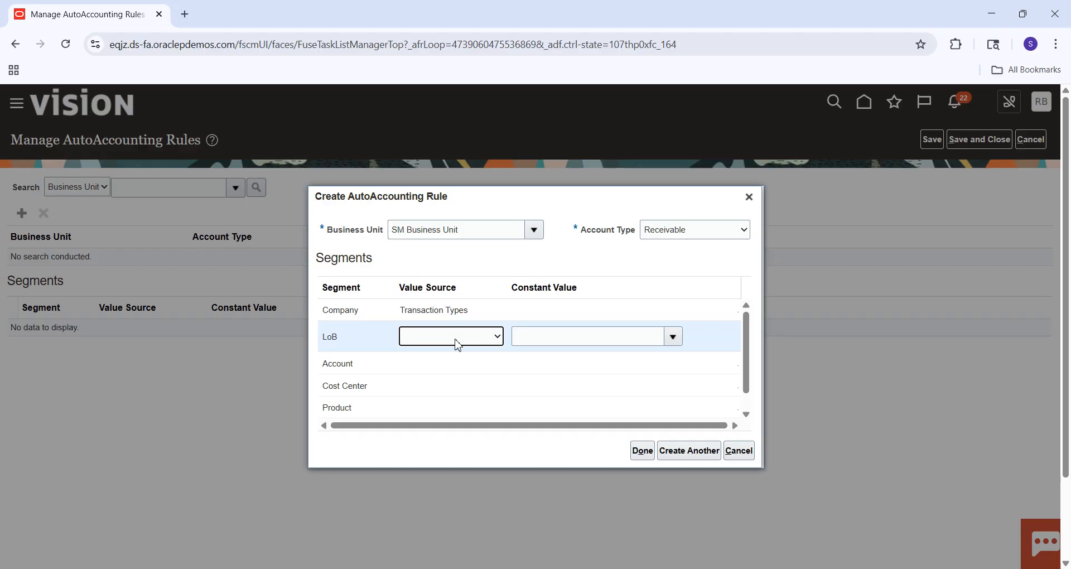
{"action": "left_click", "coordinate": [456, 342]}
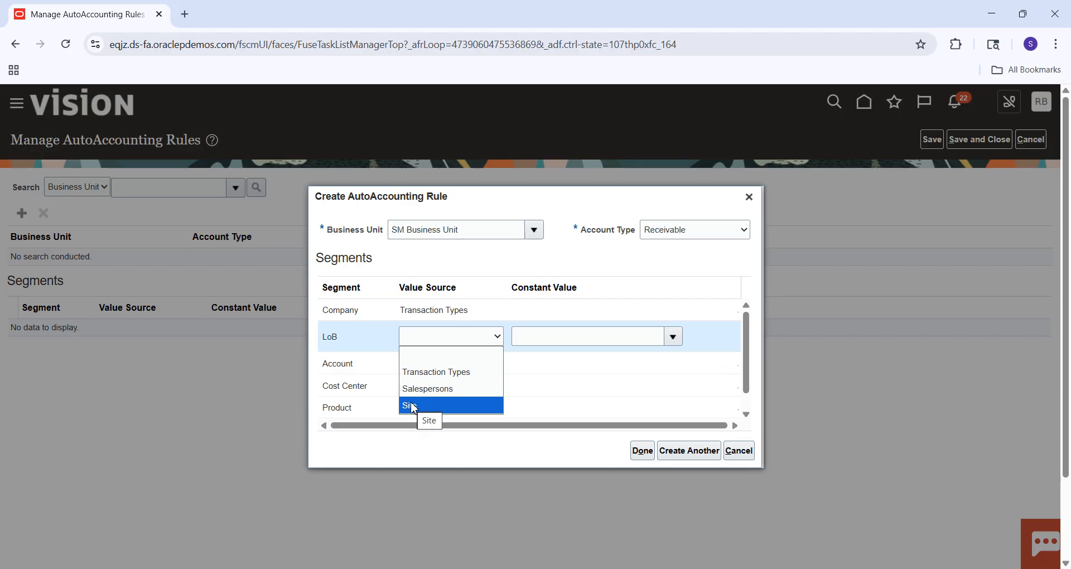
{"action": "left_click", "coordinate": [437, 374]}
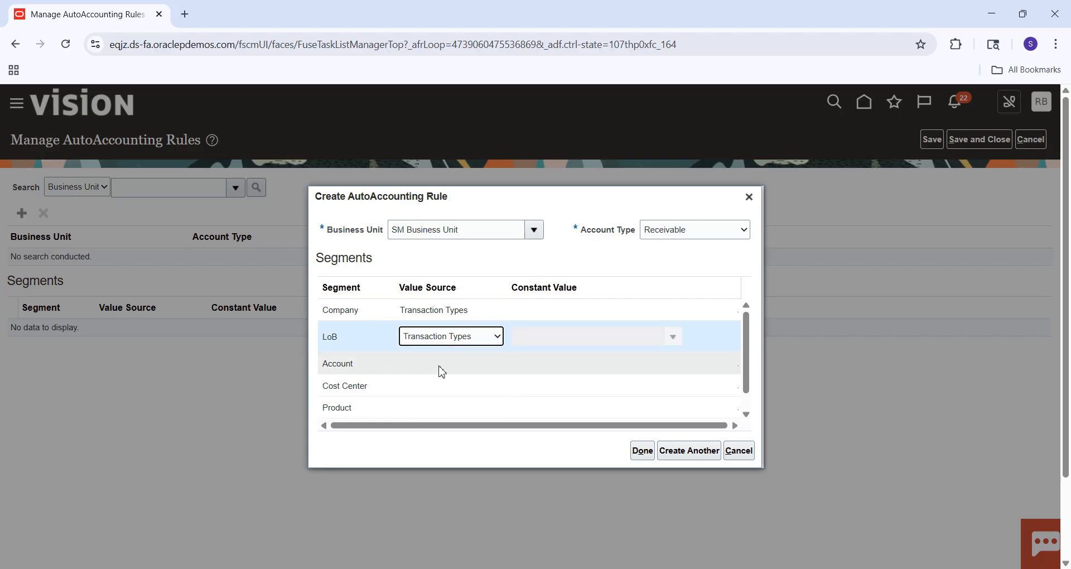
Set the Account, Cost Center and Product segments' value source to Transaction Types and finish the Receivable rule.
{"action": "left_click", "coordinate": [447, 367]}
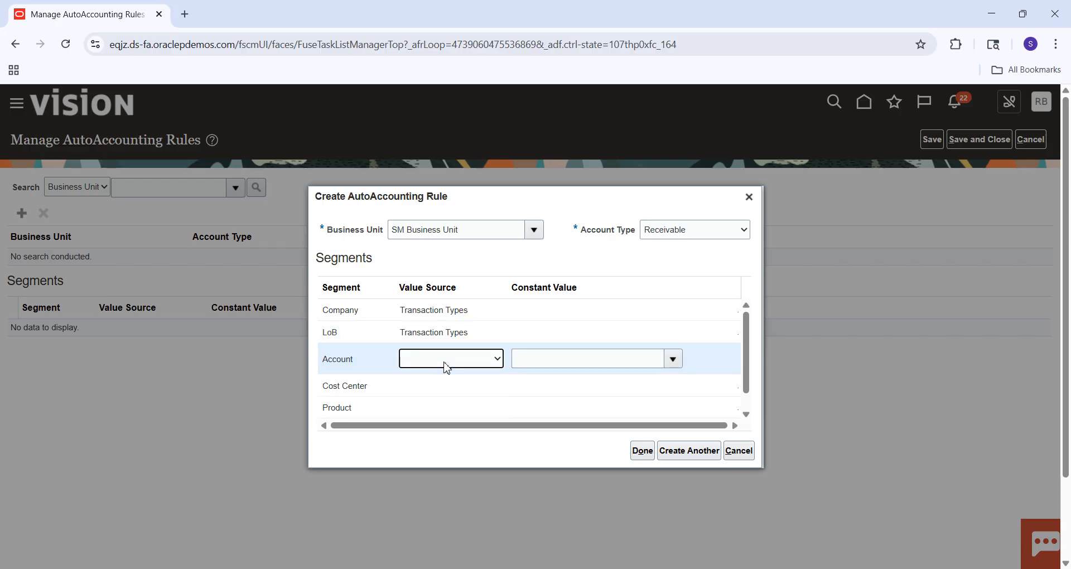
{"action": "left_click", "coordinate": [446, 362]}
{"action": "left_click", "coordinate": [433, 395]}
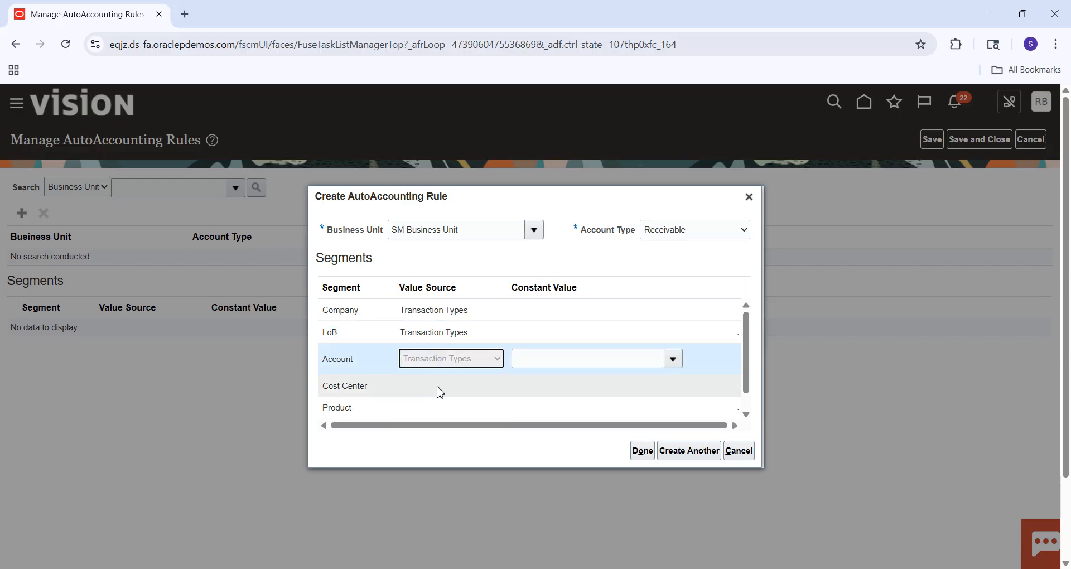
{"action": "left_click", "coordinate": [440, 385]}
{"action": "left_click", "coordinate": [445, 389]}
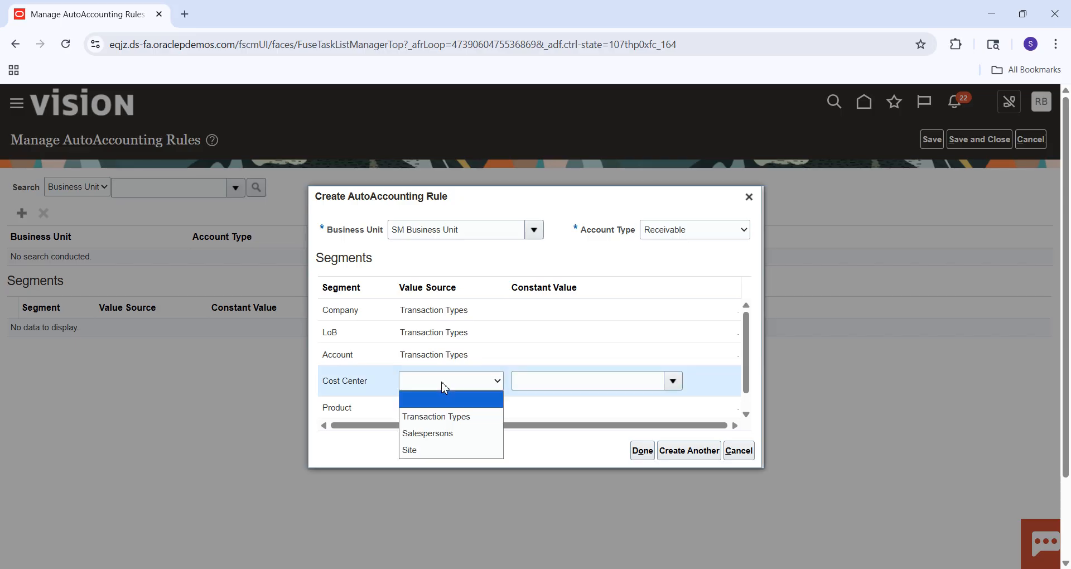
{"action": "left_click", "coordinate": [430, 419]}
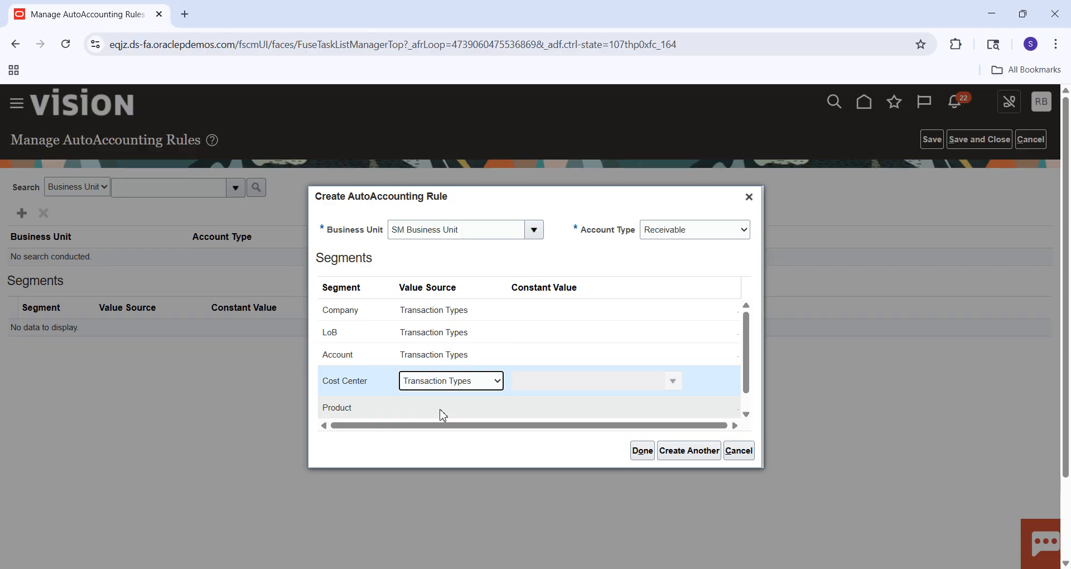
{"action": "left_click", "coordinate": [440, 411]}
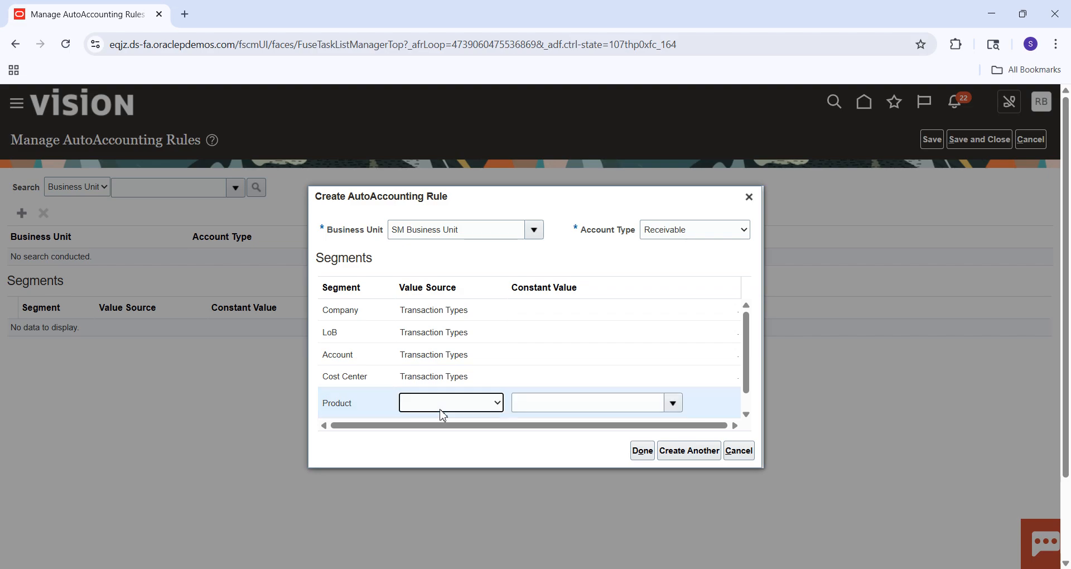
{"action": "left_click", "coordinate": [439, 410]}
{"action": "left_click", "coordinate": [429, 438]}
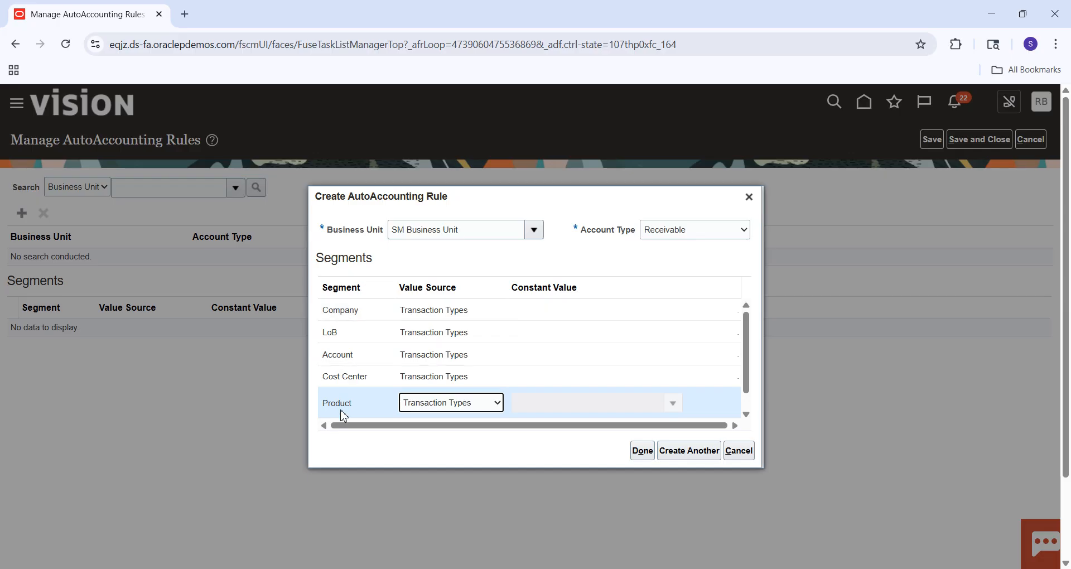
{"action": "left_click", "coordinate": [643, 451]}
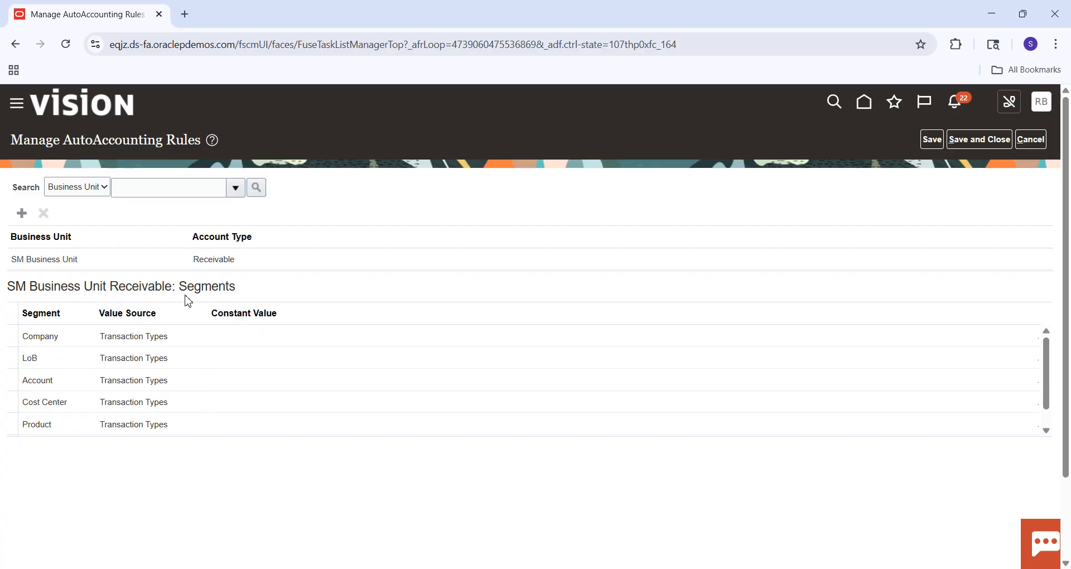
Start another AutoAccounting rule for SM Business Unit with the account type Revenue.
{"action": "left_click", "coordinate": [236, 189]}
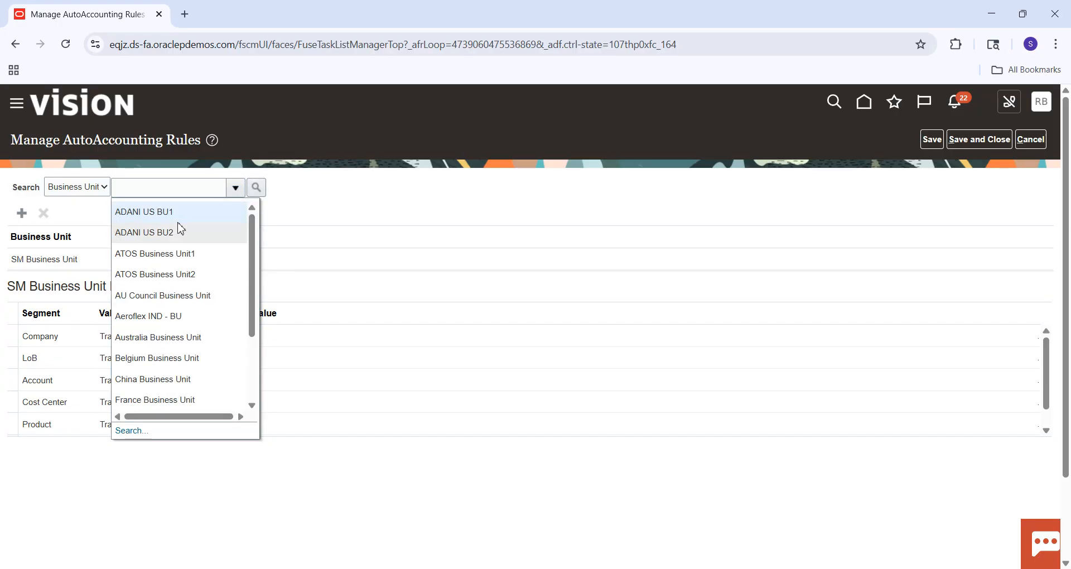
{"action": "left_click", "coordinate": [366, 232]}
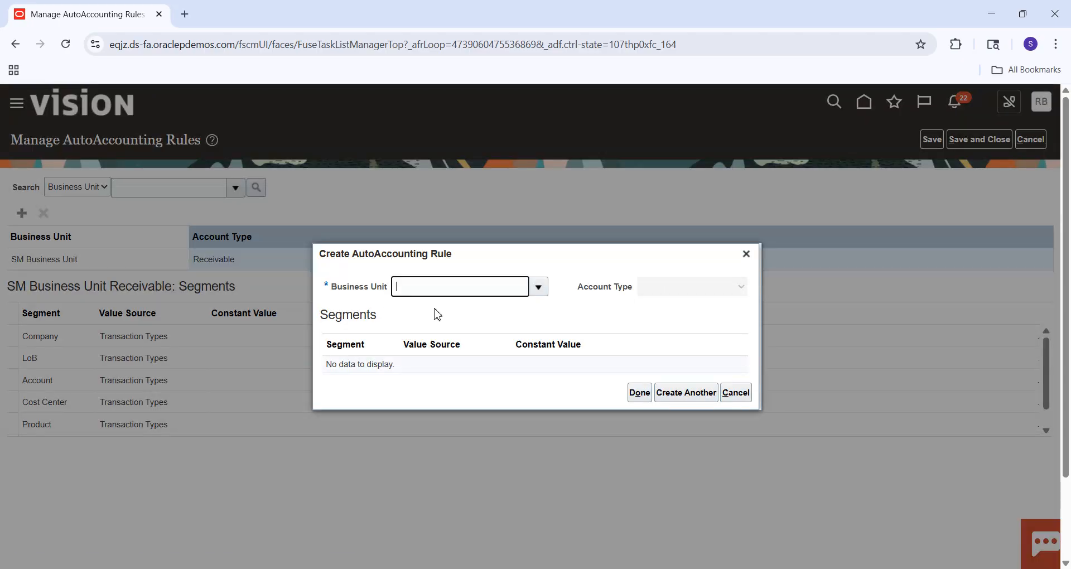
{"action": "left_click", "coordinate": [512, 290]}
{"action": "type", "text": "SM"}
{"action": "key", "text": "Tab"}
{"action": "left_click", "coordinate": [706, 294]}
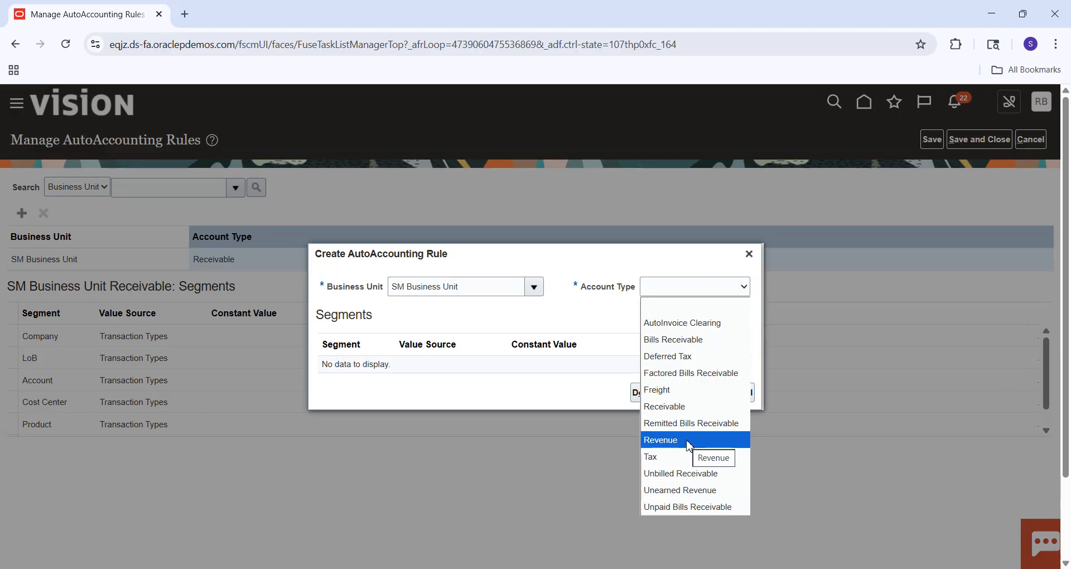
{"action": "left_click", "coordinate": [685, 411]}
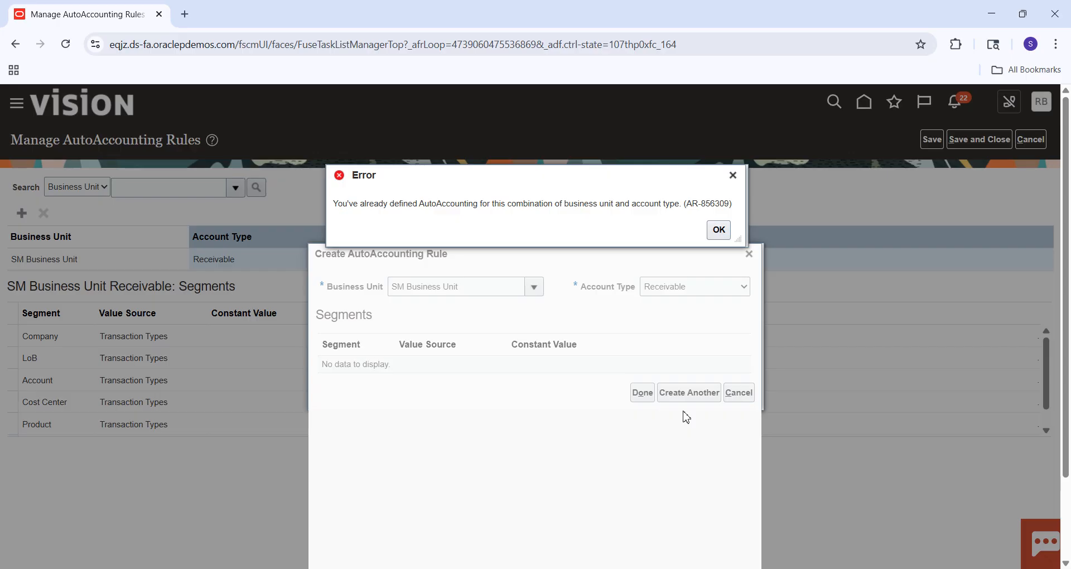
{"action": "left_click", "coordinate": [718, 230]}
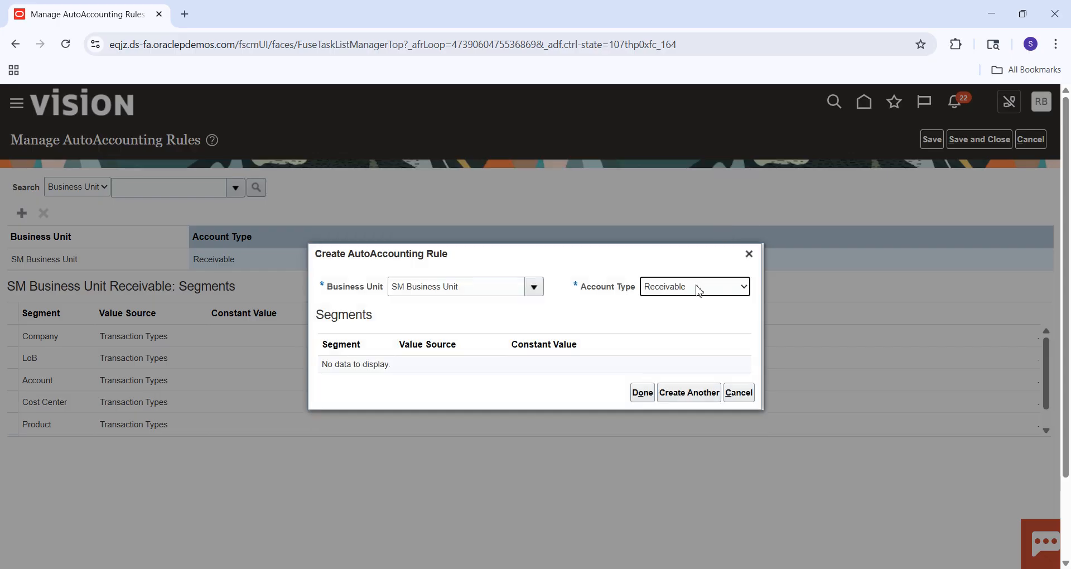
{"action": "left_click", "coordinate": [697, 288]}
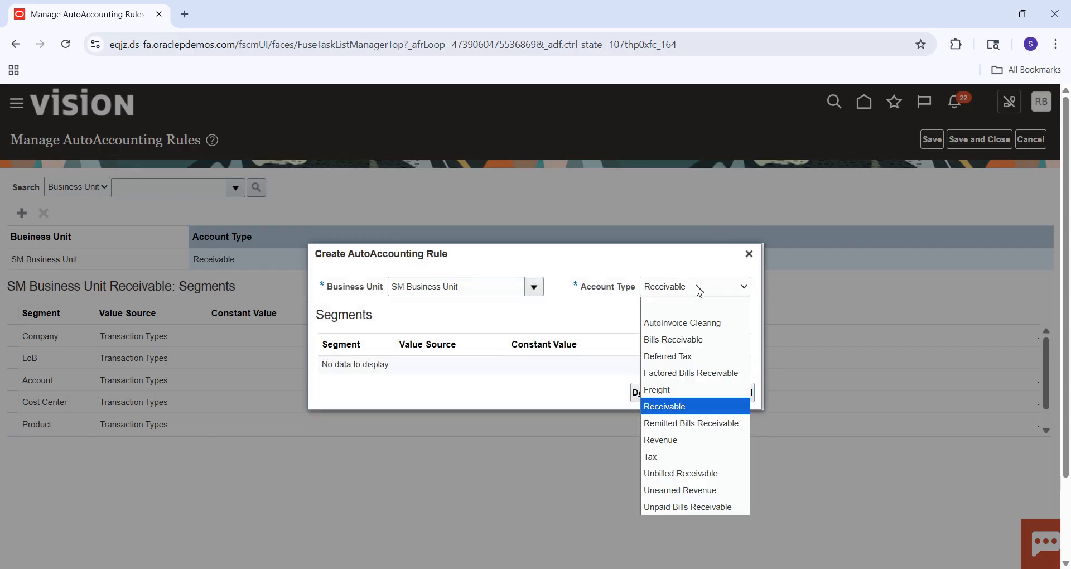
{"action": "left_click", "coordinate": [682, 440]}
Set the value source of the Company, LoB and Account segments to Transaction Types in the Revenue rule.
{"action": "left_click", "coordinate": [445, 319]}
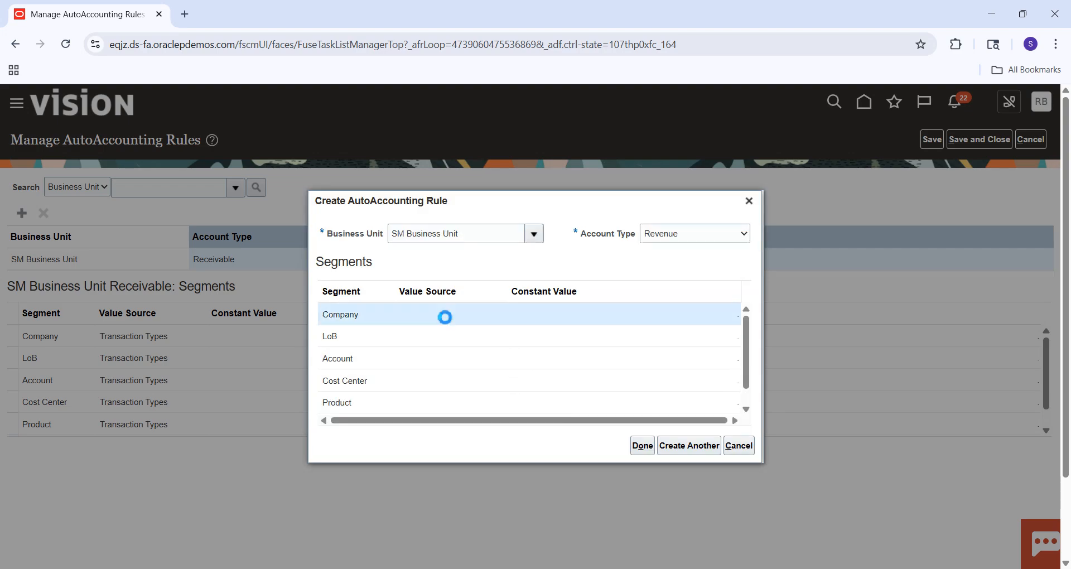
{"action": "left_click", "coordinate": [444, 319]}
{"action": "left_click", "coordinate": [444, 318]}
{"action": "left_click", "coordinate": [445, 318]}
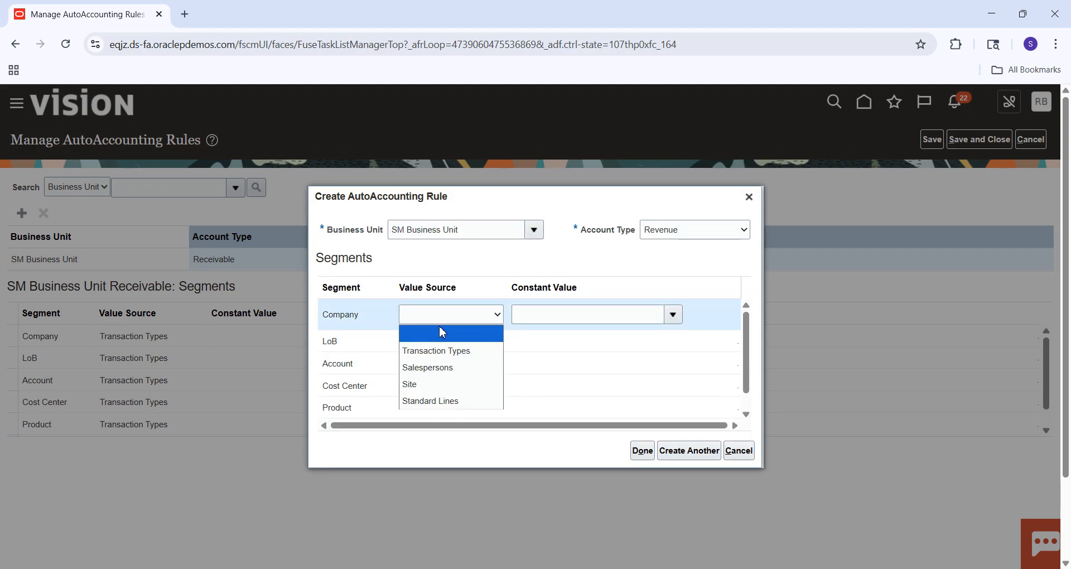
{"action": "left_click", "coordinate": [434, 352]}
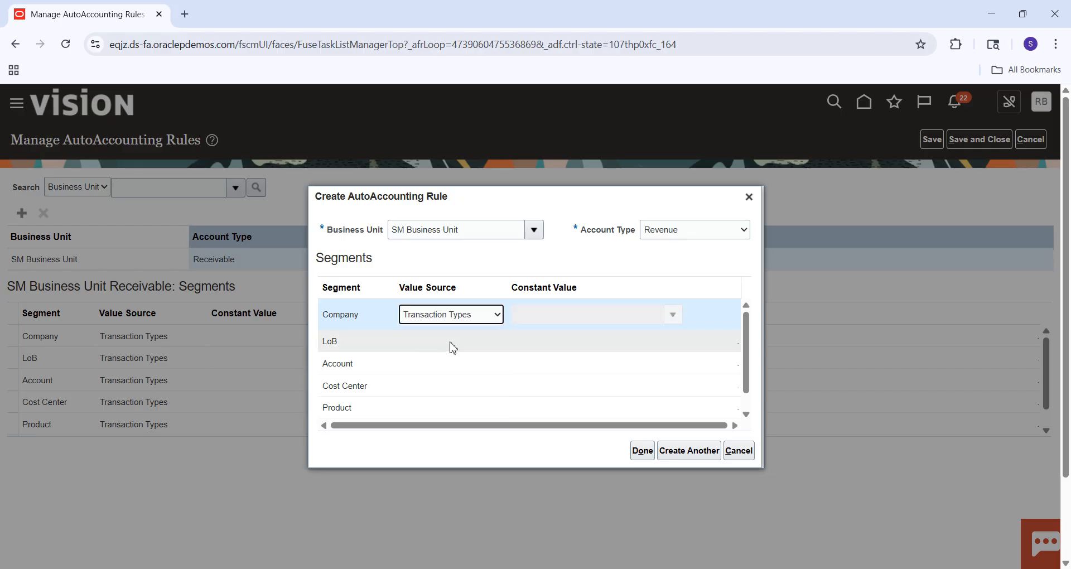
{"action": "left_click", "coordinate": [450, 342]}
{"action": "left_click", "coordinate": [452, 346]}
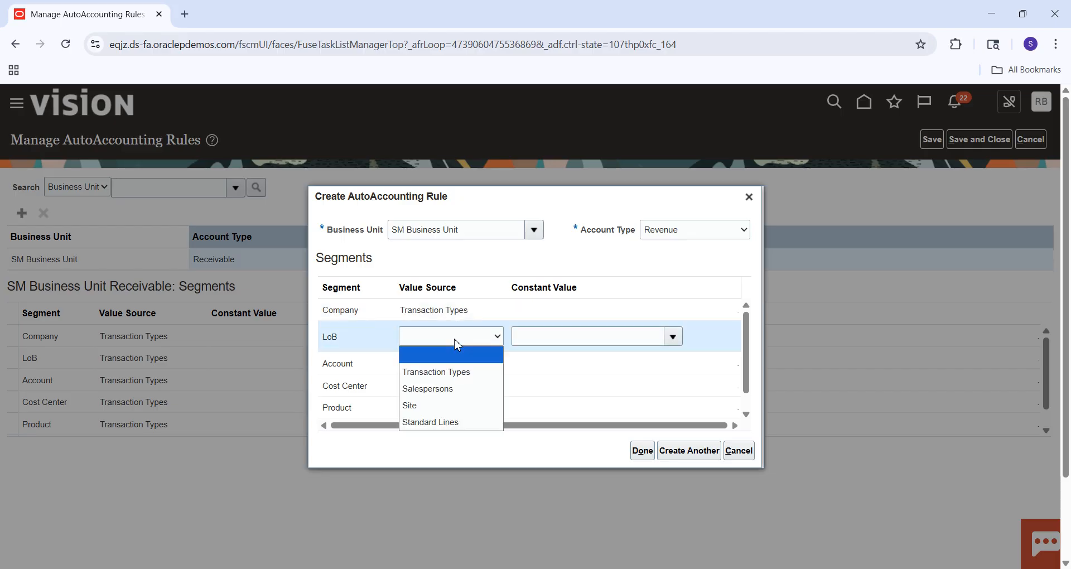
{"action": "left_click", "coordinate": [438, 372]}
{"action": "left_click", "coordinate": [461, 361]}
{"action": "left_click", "coordinate": [462, 363]}
{"action": "left_click", "coordinate": [441, 394]}
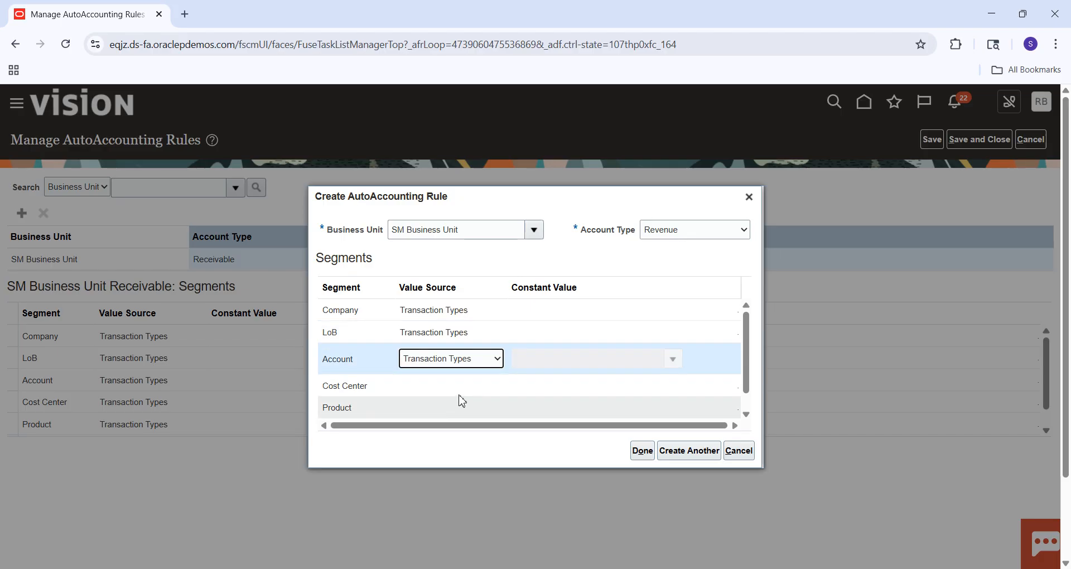
Complete the Revenue rule with Transaction Types as value source for Cost Center and Product, and save and close the AutoAccounting rules.
{"action": "left_click", "coordinate": [461, 389]}
{"action": "left_click", "coordinate": [461, 389]}
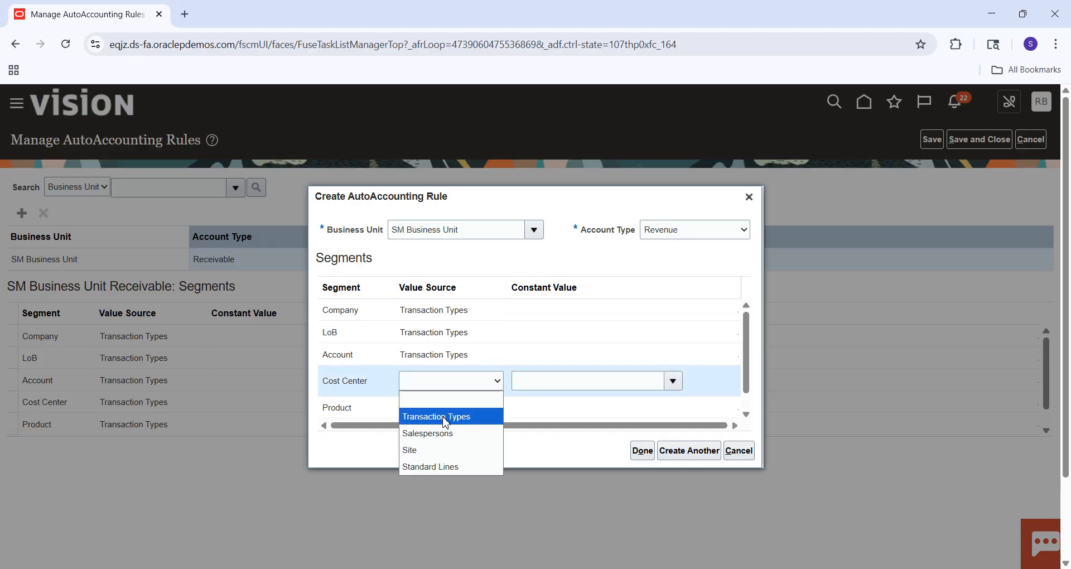
{"action": "left_click", "coordinate": [445, 414]}
{"action": "left_click", "coordinate": [445, 411]}
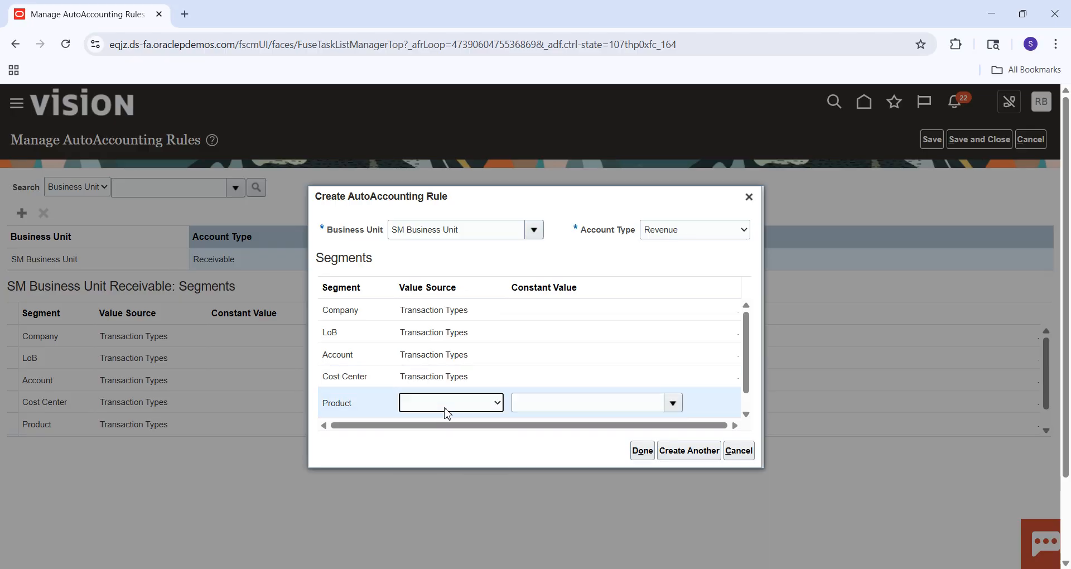
{"action": "left_click", "coordinate": [444, 408]}
{"action": "left_click", "coordinate": [440, 438]}
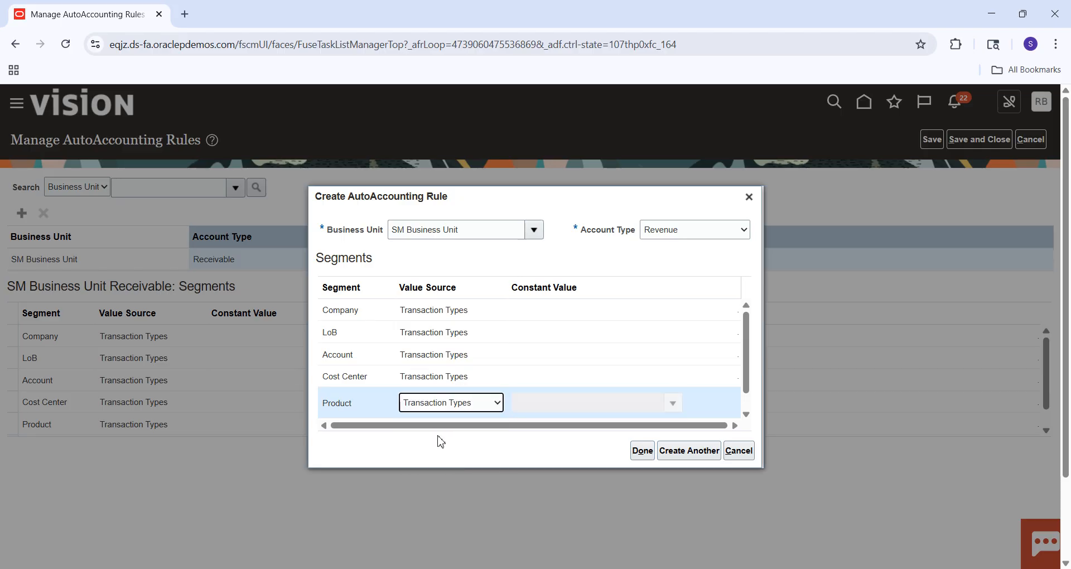
{"action": "left_click", "coordinate": [647, 456]}
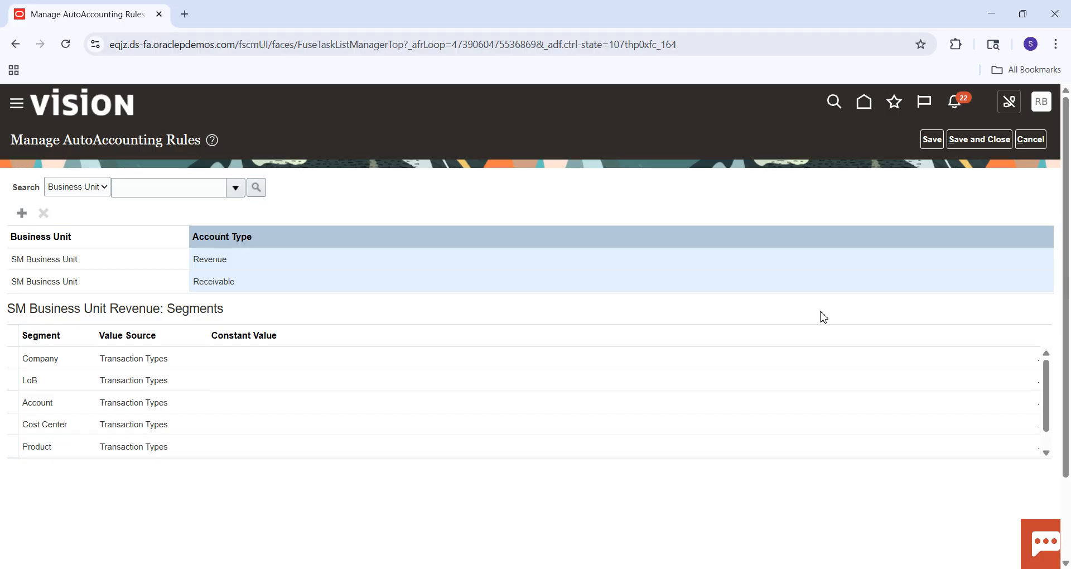
{"action": "left_click", "coordinate": [971, 148]}
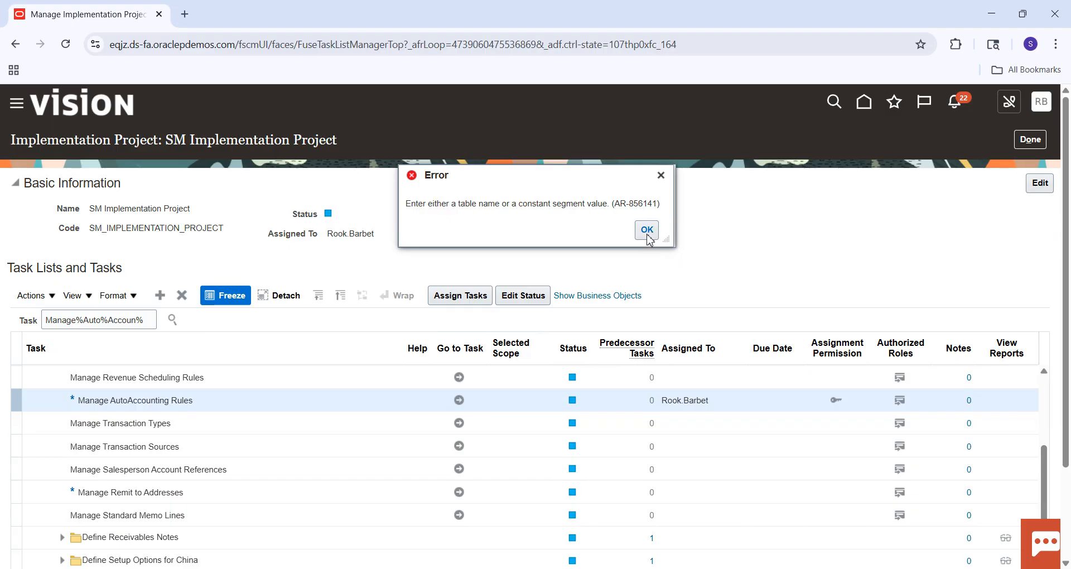
{"action": "left_click", "coordinate": [647, 230]}
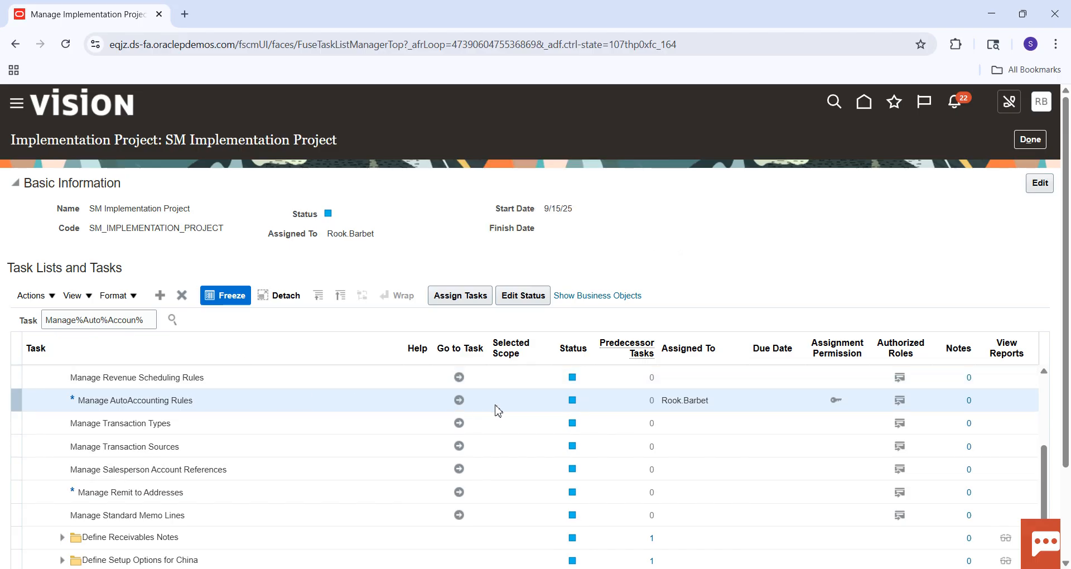
Open the Manage AutoAccounting Rules task and look up the SM business unit for the rule search.
{"action": "left_click", "coordinate": [458, 400]}
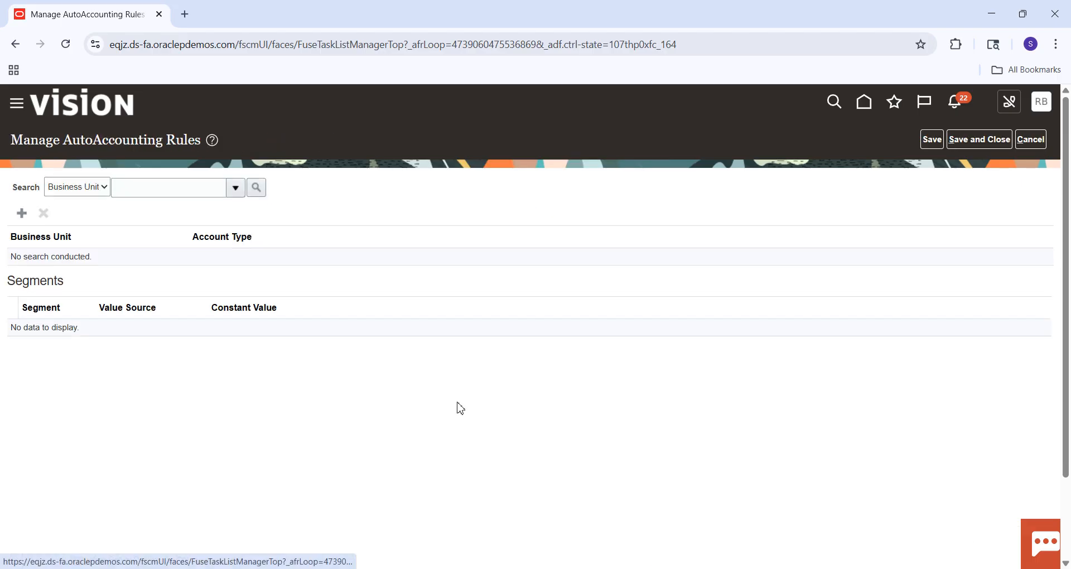
{"action": "left_click", "coordinate": [236, 189]}
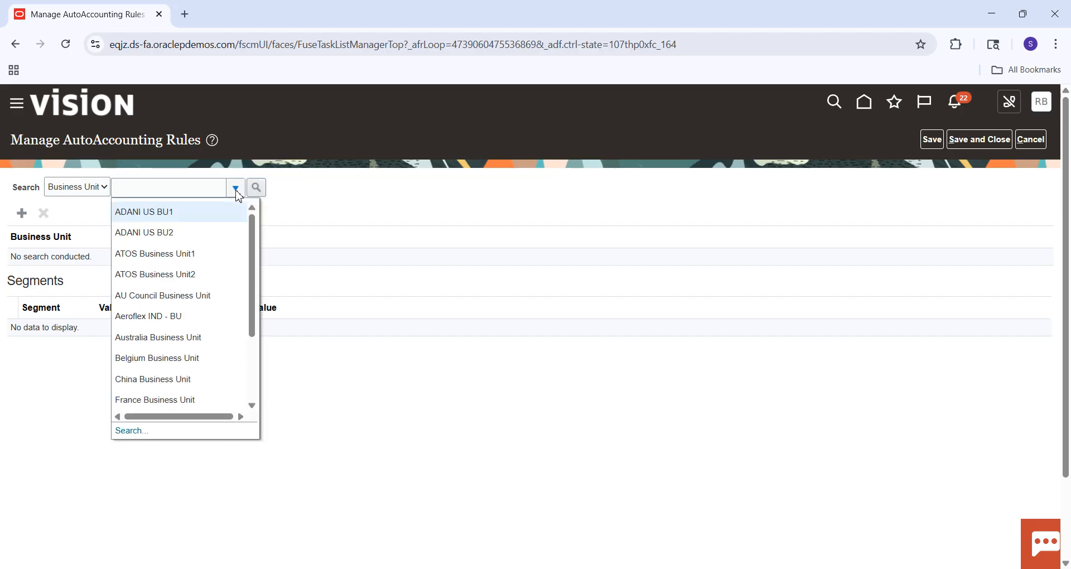
{"action": "left_click", "coordinate": [146, 432]}
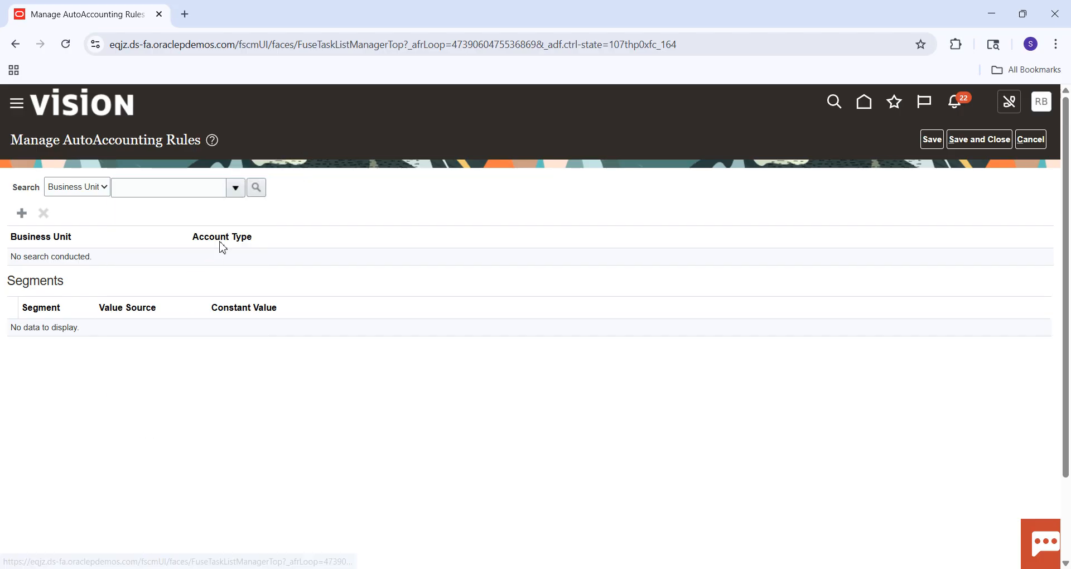
{"action": "left_click", "coordinate": [555, 294]}
{"action": "type", "text": "S"}
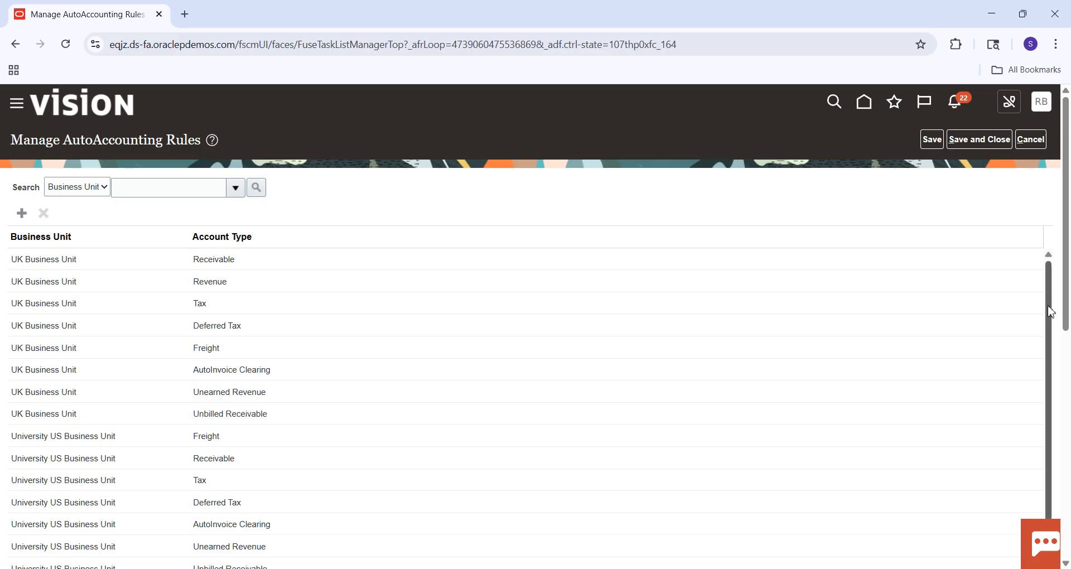
Look through the list of AutoAccounting rules for entries belonging to SM Business Unit.
{"action": "scroll", "coordinate": [1037, 335], "scroll_direction": "down", "scroll_amount": 5}
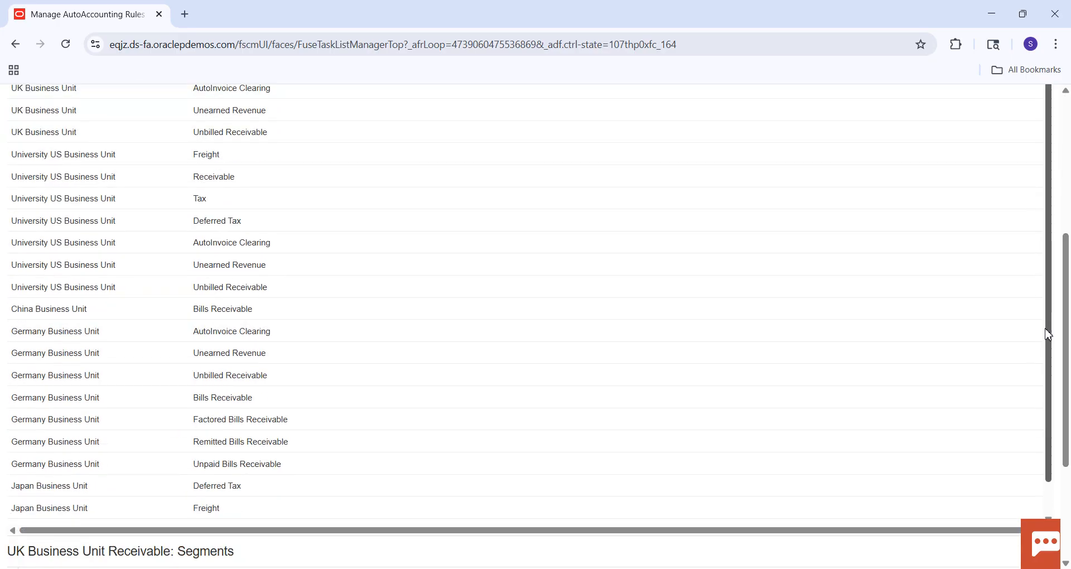
{"action": "scroll", "coordinate": [1048, 343], "scroll_direction": "down", "scroll_amount": 1}
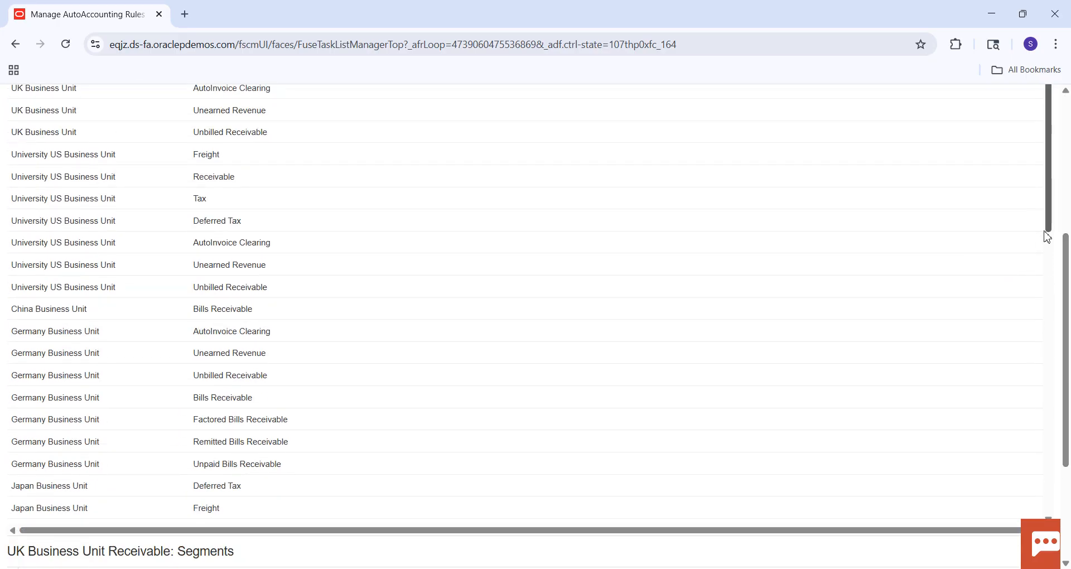
{"action": "scroll", "coordinate": [1055, 223], "scroll_direction": "up", "scroll_amount": 5}
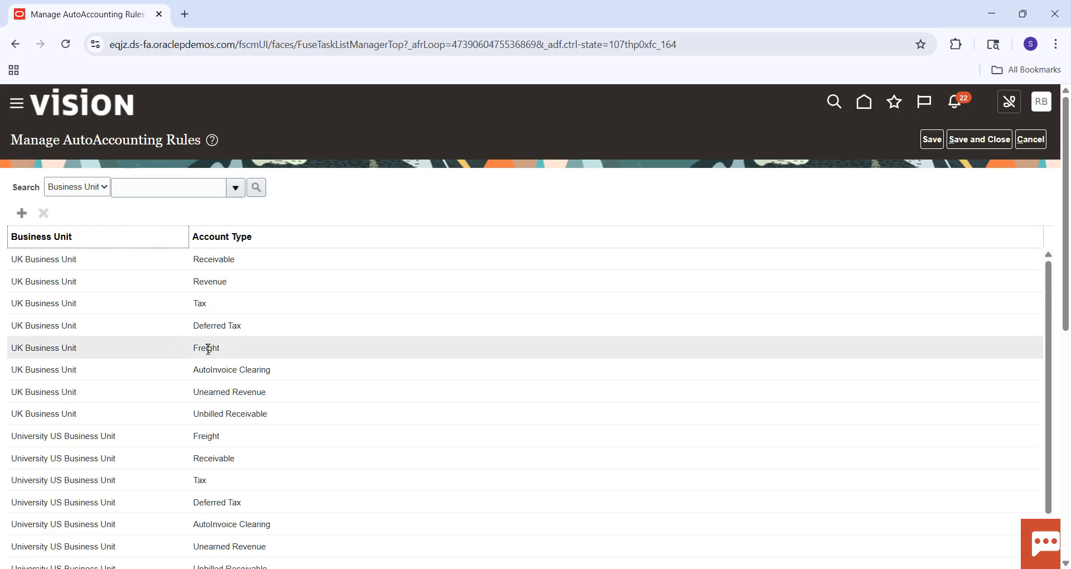
{"action": "scroll", "coordinate": [1051, 290], "scroll_direction": "down", "scroll_amount": 20}
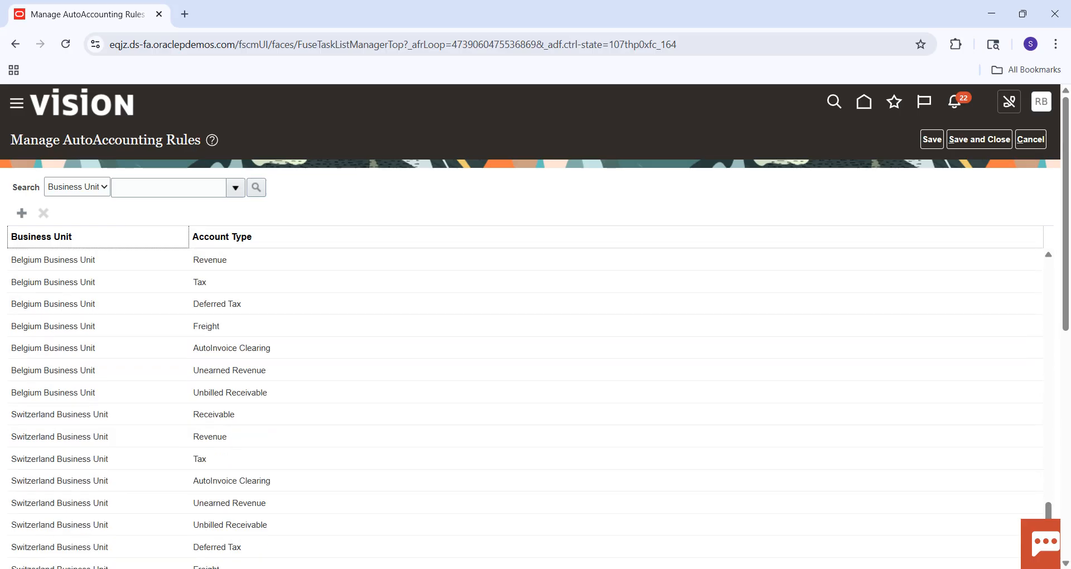
{"action": "left_click", "coordinate": [1069, 568]}
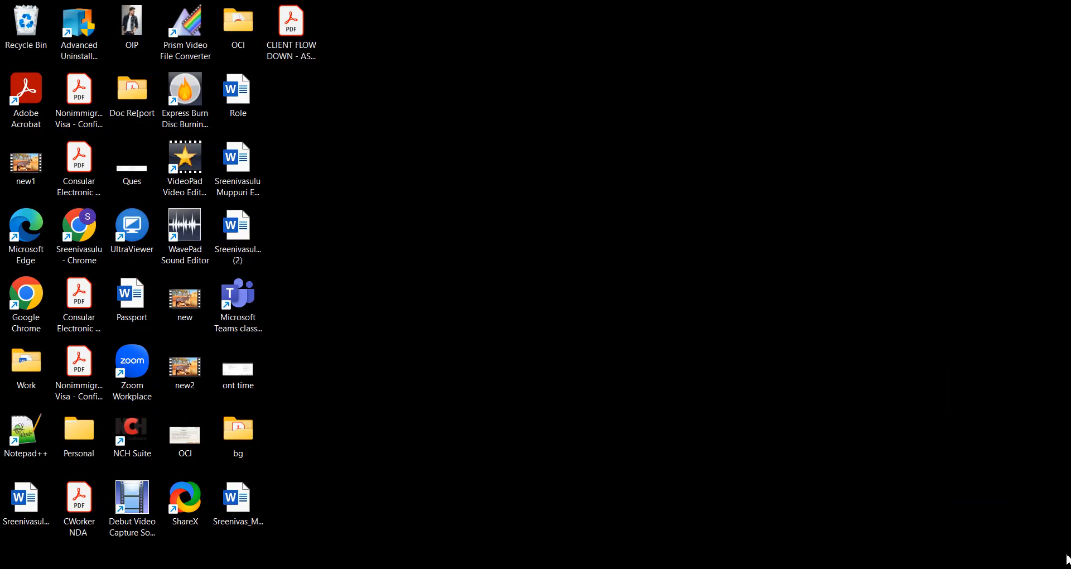
{"action": "left_click", "coordinate": [1068, 559]}
{"action": "scroll", "coordinate": [1066, 333], "scroll_direction": "down", "scroll_amount": 6}
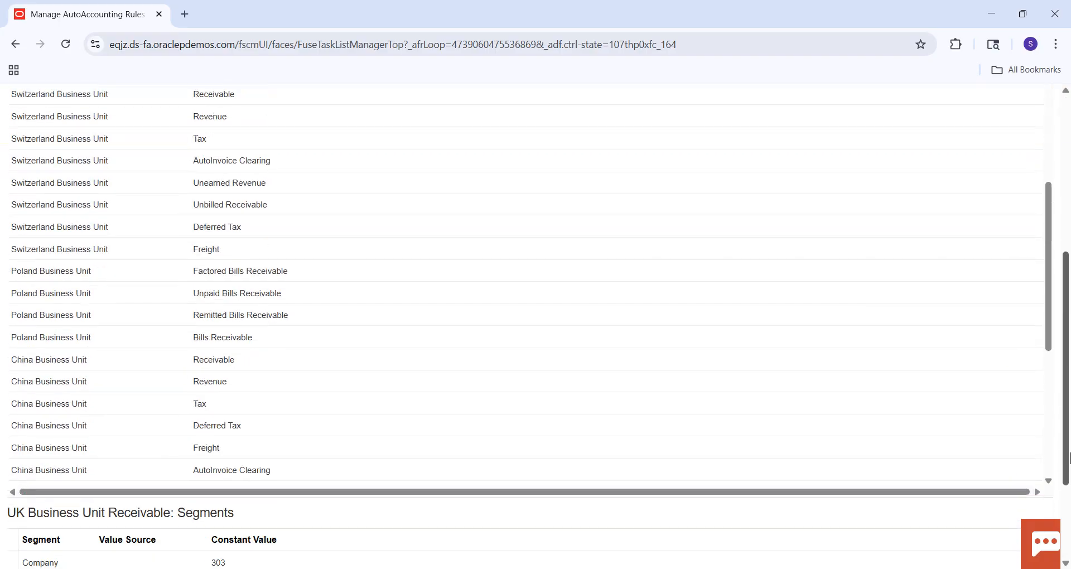
{"action": "scroll", "coordinate": [1052, 410], "scroll_direction": "down", "scroll_amount": 7}
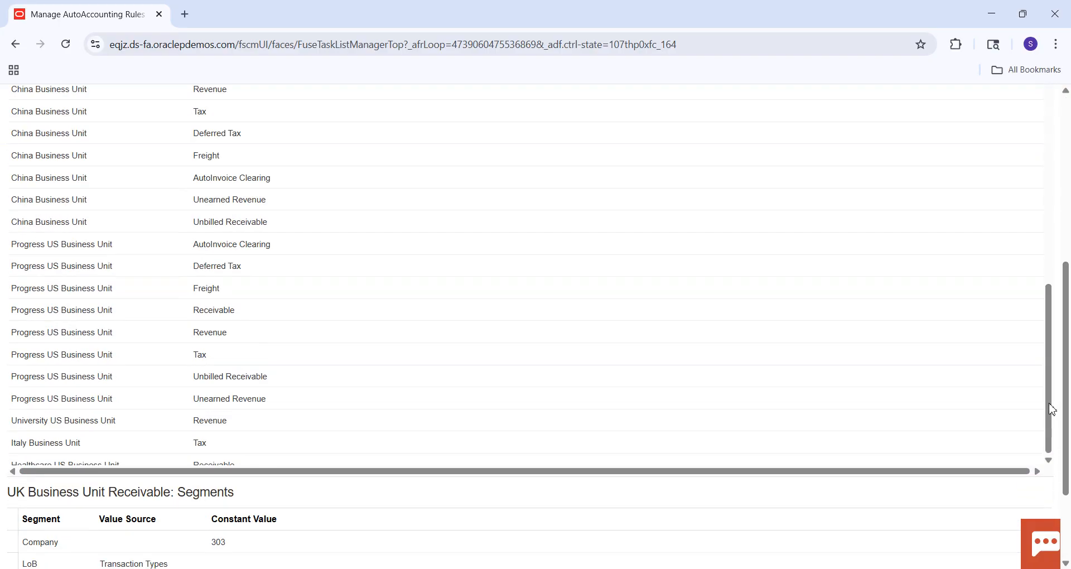
{"action": "scroll", "coordinate": [1050, 426], "scroll_direction": "down", "scroll_amount": 6}
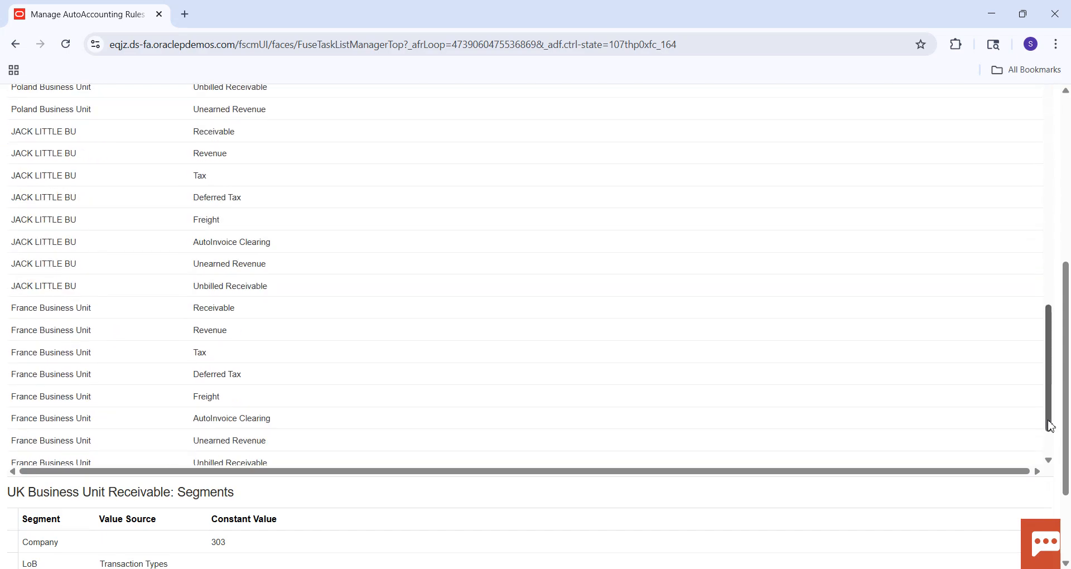
{"action": "scroll", "coordinate": [1051, 426], "scroll_direction": "down", "scroll_amount": 10}
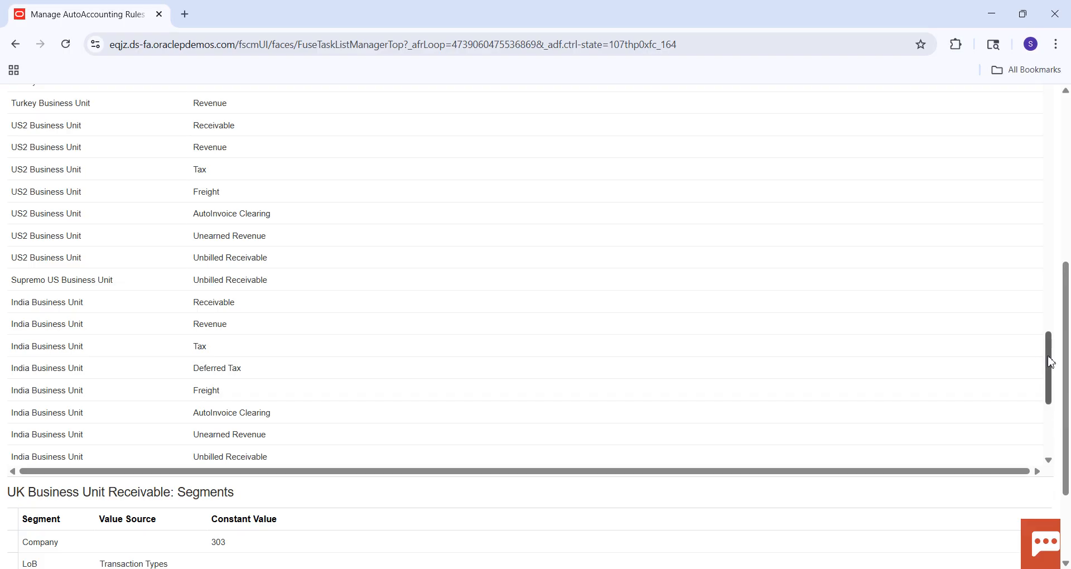
{"action": "scroll", "coordinate": [1048, 365], "scroll_direction": "down", "scroll_amount": 6}
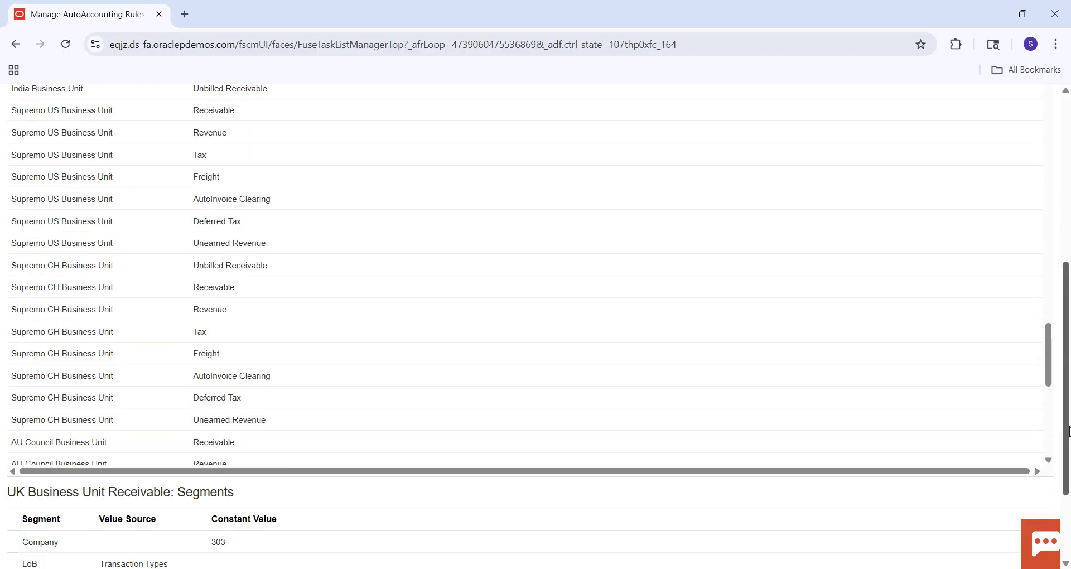
{"action": "left_click_drag", "start_coordinate": [1070, 432], "coordinate": [1059, 132]}
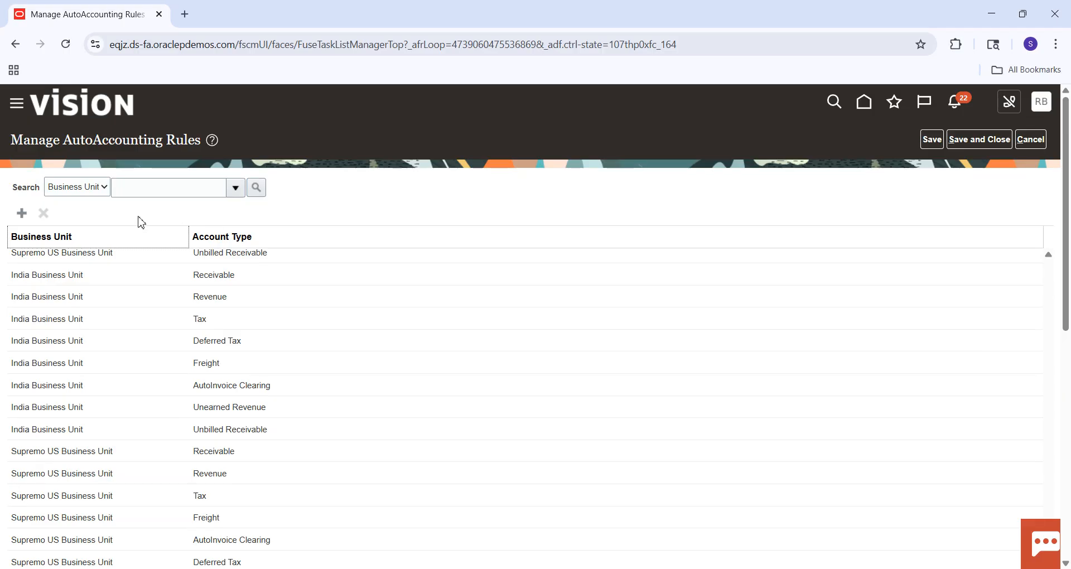
Search the business units for SM and check the rule list again for its Receivable and Revenue rules.
{"action": "left_click", "coordinate": [158, 190]}
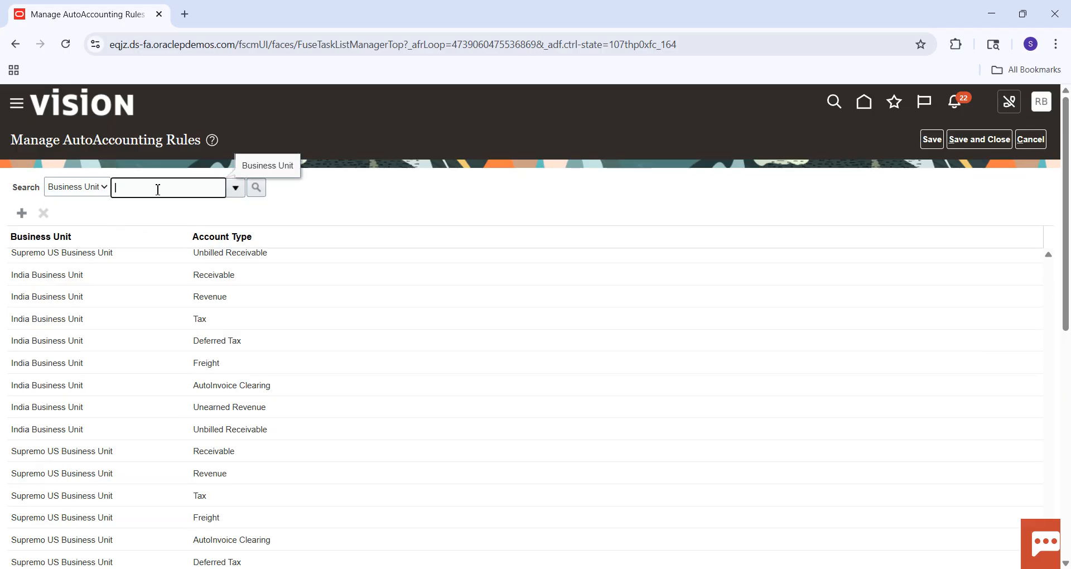
{"action": "left_click", "coordinate": [235, 188]}
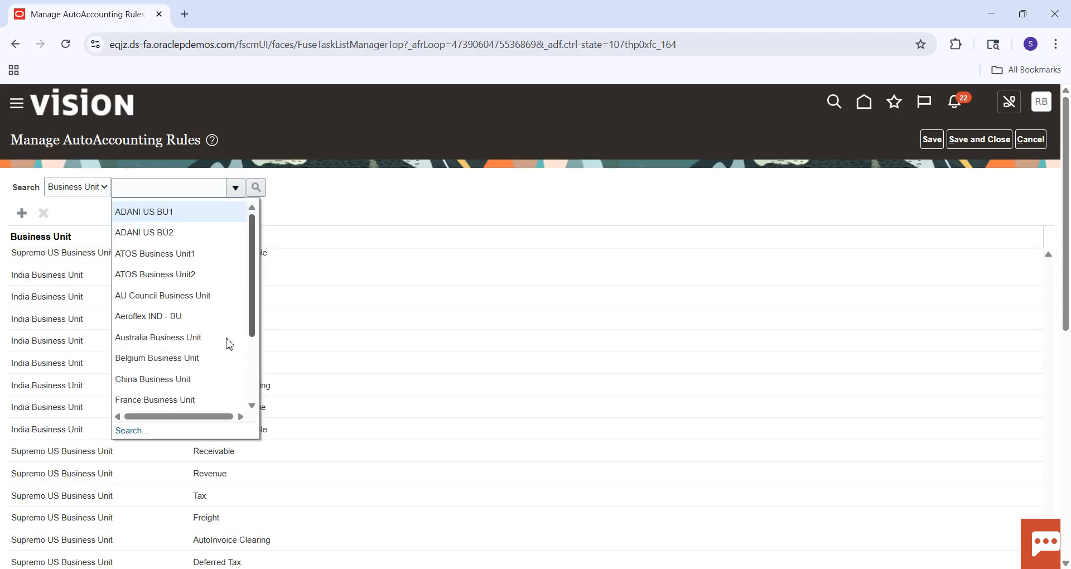
{"action": "left_click", "coordinate": [142, 431]}
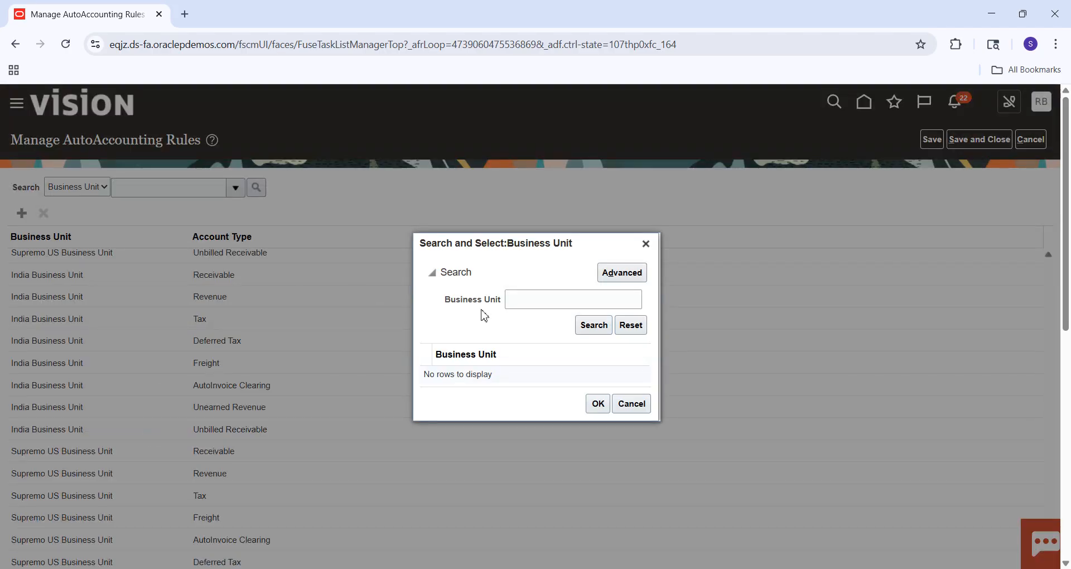
{"action": "left_click", "coordinate": [536, 297]}
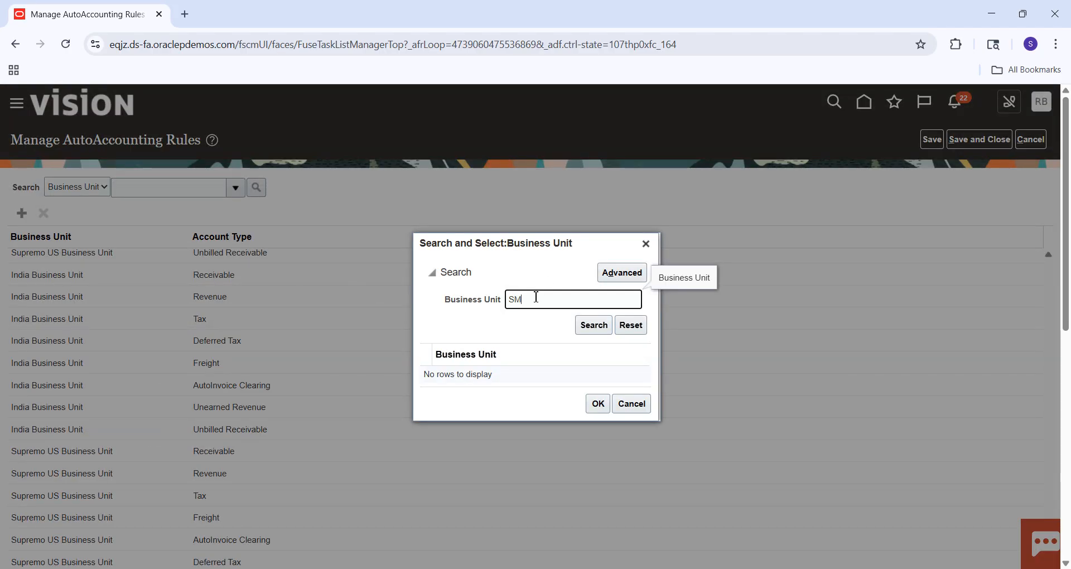
{"action": "key", "text": "Return"}
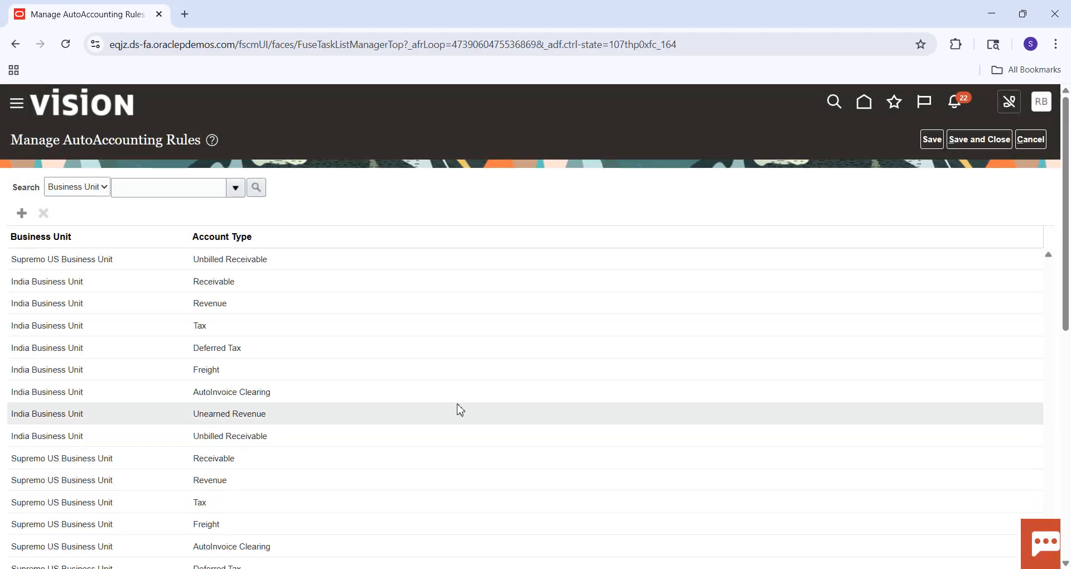
{"action": "left_click_drag", "start_coordinate": [1066, 298], "coordinate": [1069, 429]}
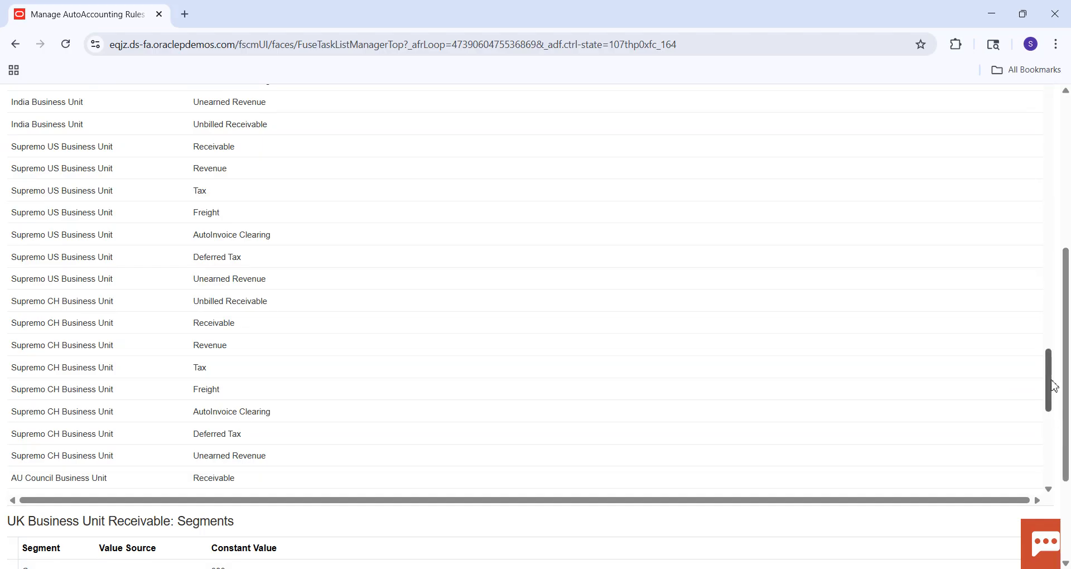
{"action": "left_click_drag", "start_coordinate": [1054, 385], "coordinate": [1055, 431]}
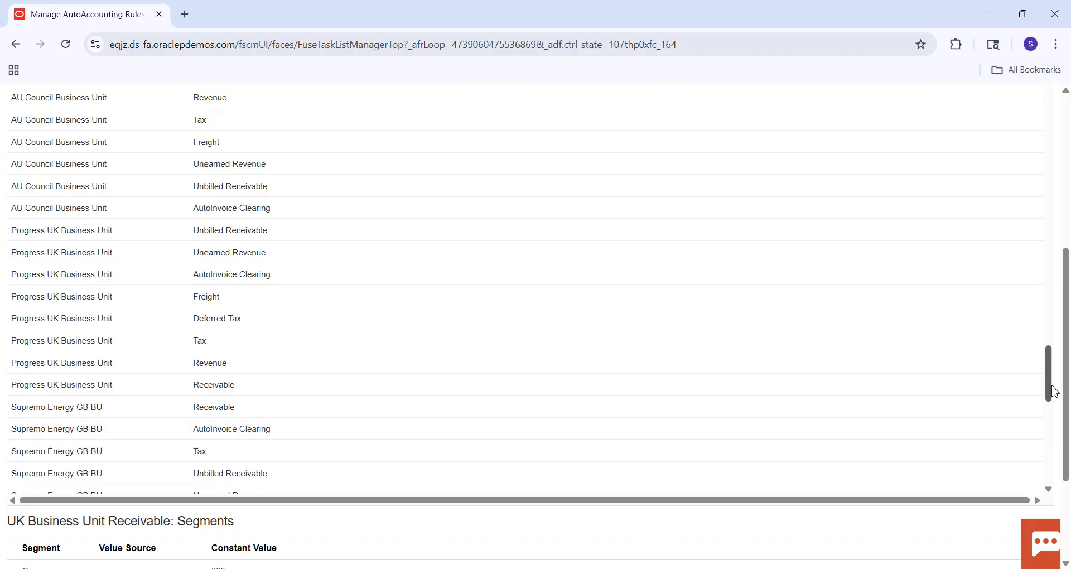
{"action": "left_click_drag", "start_coordinate": [1049, 380], "coordinate": [1041, 127]}
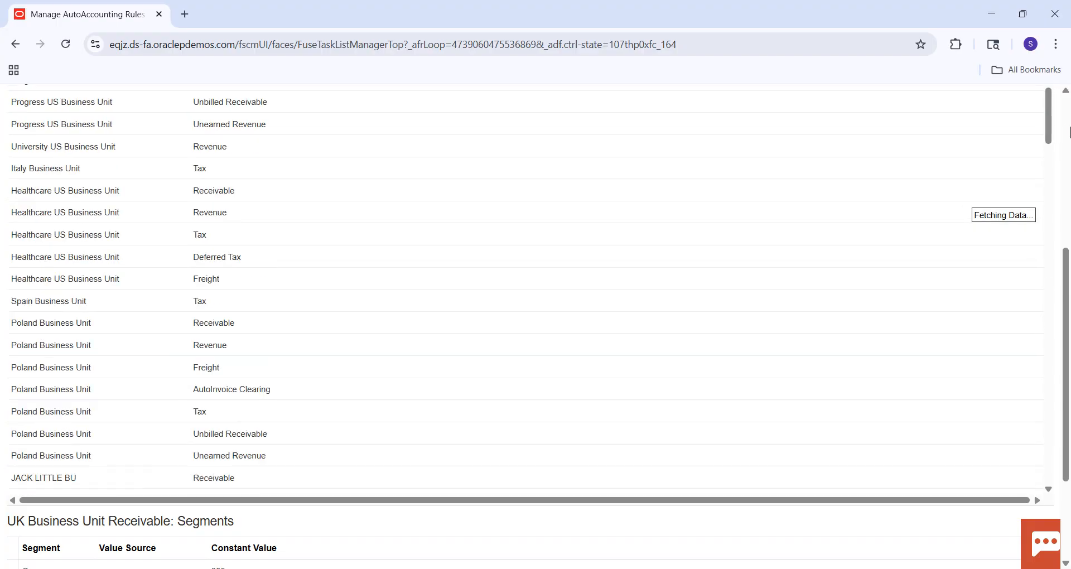
{"action": "left_click", "coordinate": [1066, 130]}
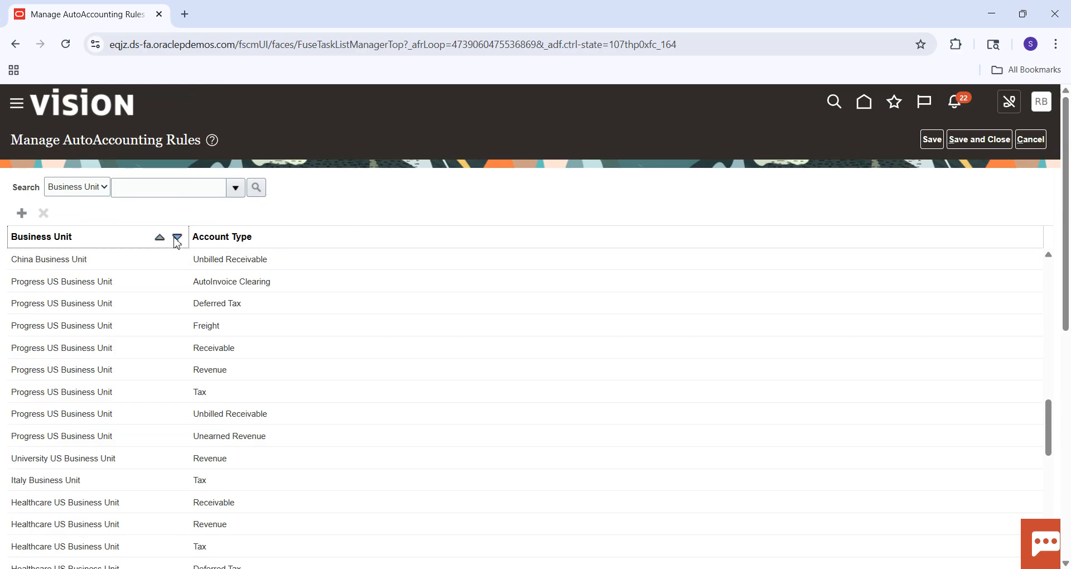
Sort the AutoAccounting rules by business unit in each direction and examine them for SM Business Unit.
{"action": "left_click", "coordinate": [178, 239]}
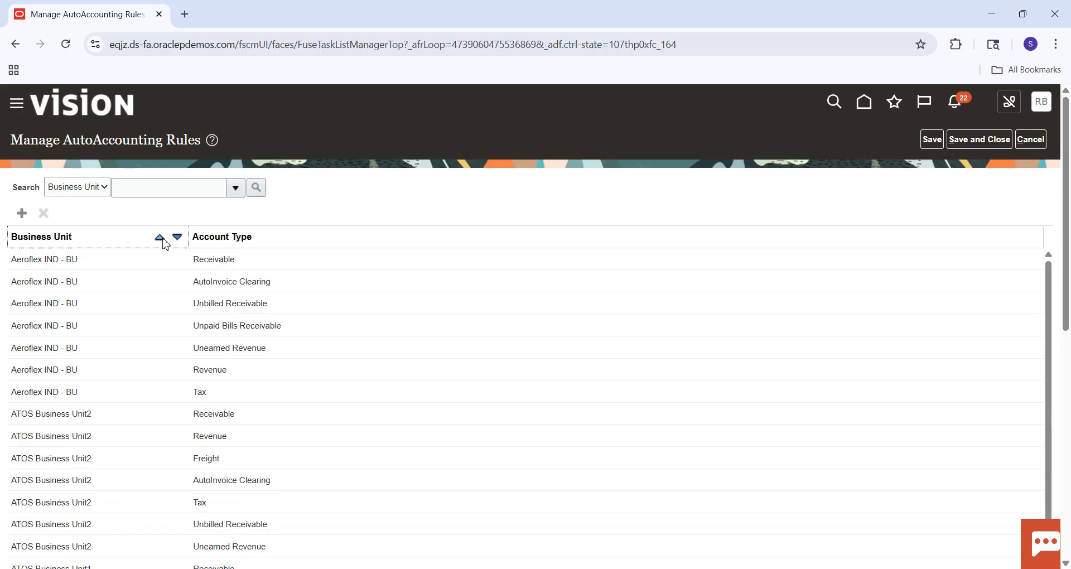
{"action": "left_click", "coordinate": [160, 238]}
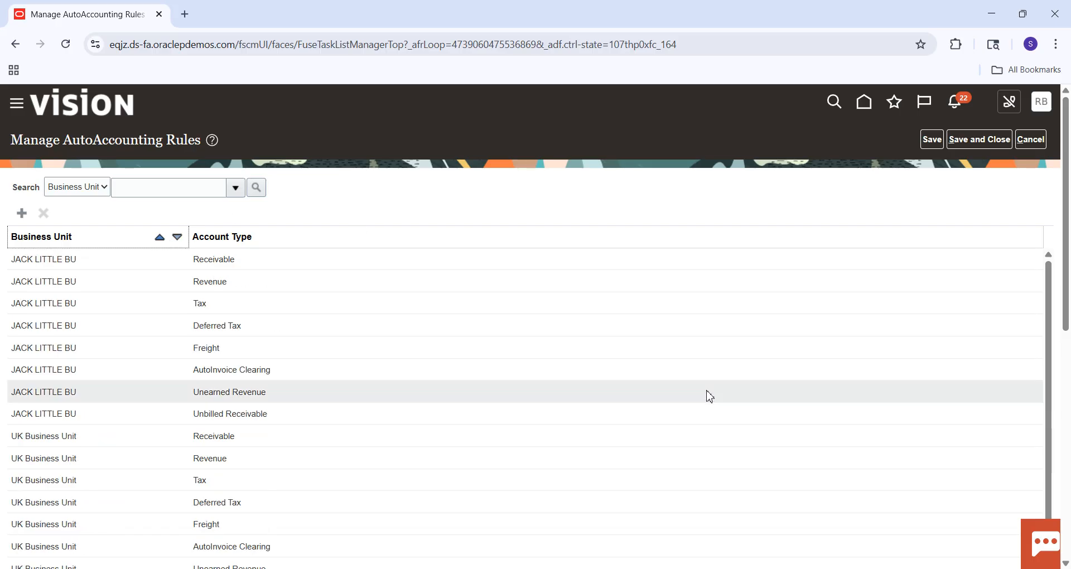
{"action": "left_click_drag", "start_coordinate": [1070, 273], "coordinate": [1070, 463]}
{"action": "left_click_drag", "start_coordinate": [1049, 276], "coordinate": [1049, 143]}
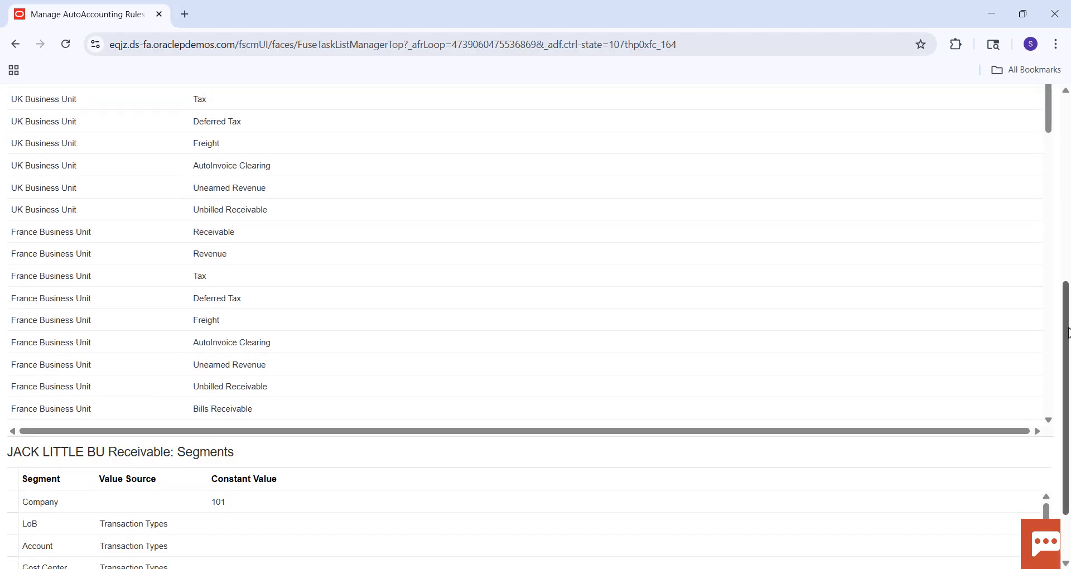
{"action": "left_click_drag", "start_coordinate": [1066, 285], "coordinate": [1067, 101]}
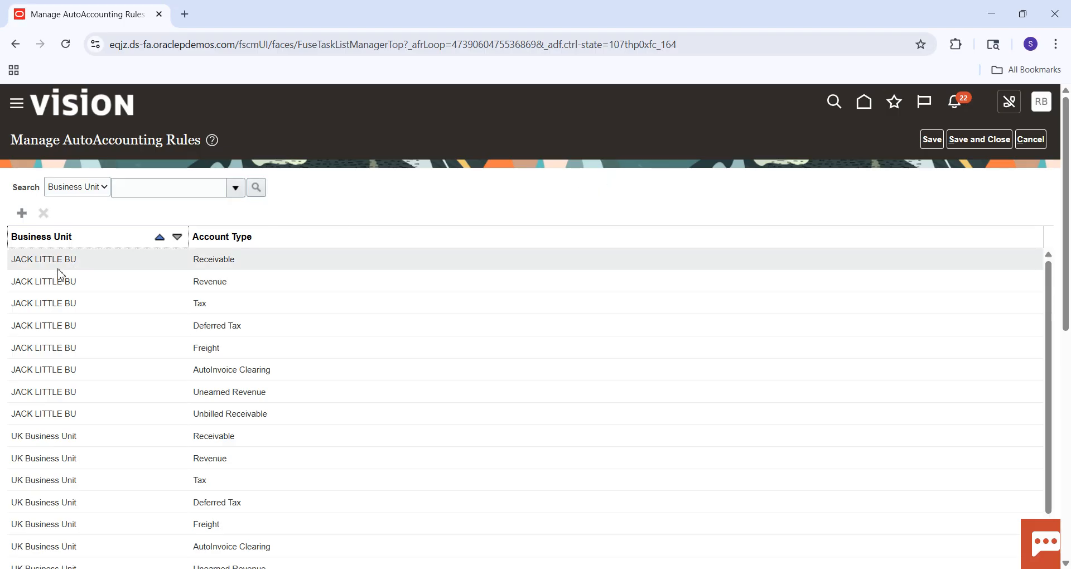
Look up SM once more in the business unit search and leave the lookup dialog.
{"action": "left_click", "coordinate": [235, 187]}
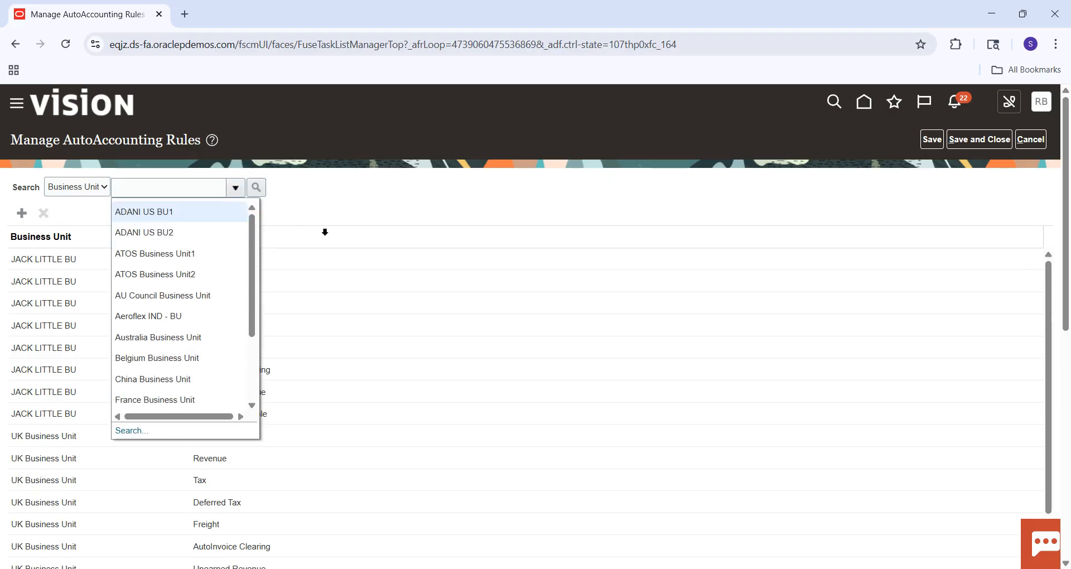
{"action": "left_click", "coordinate": [132, 430]}
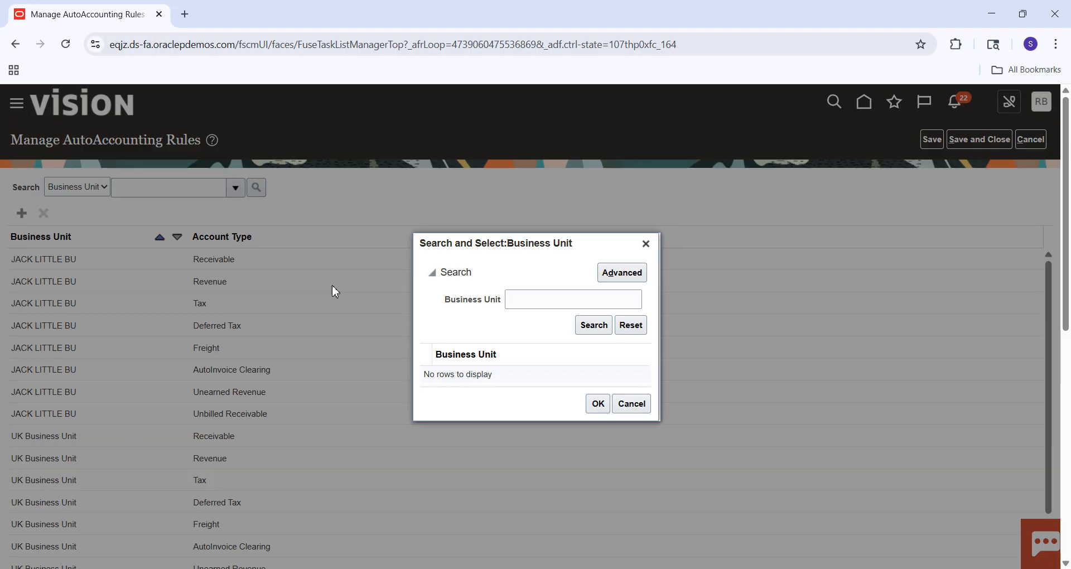
{"action": "left_click", "coordinate": [525, 301]}
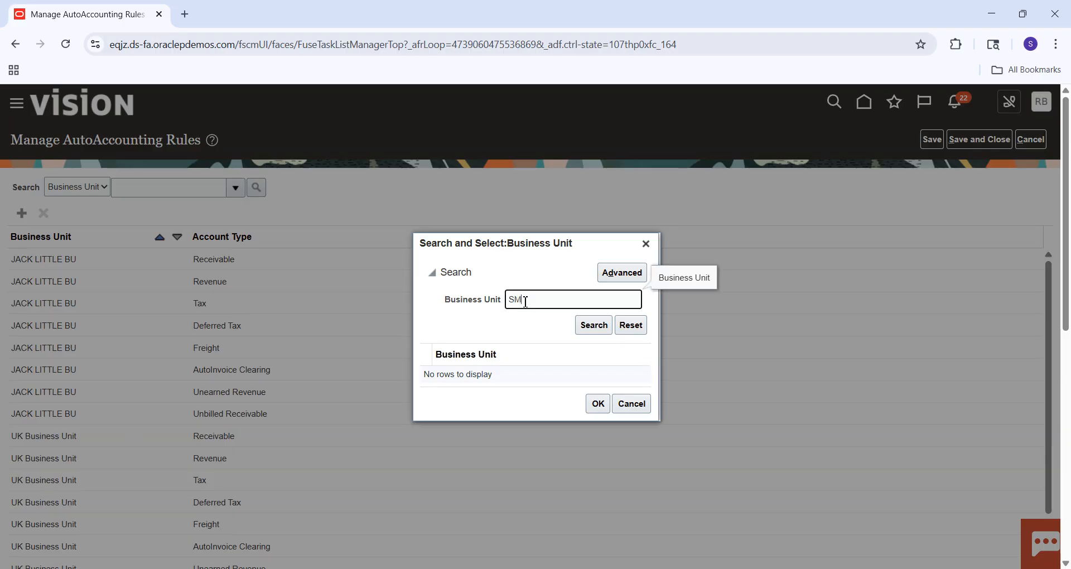
{"action": "key", "text": "Escape"}
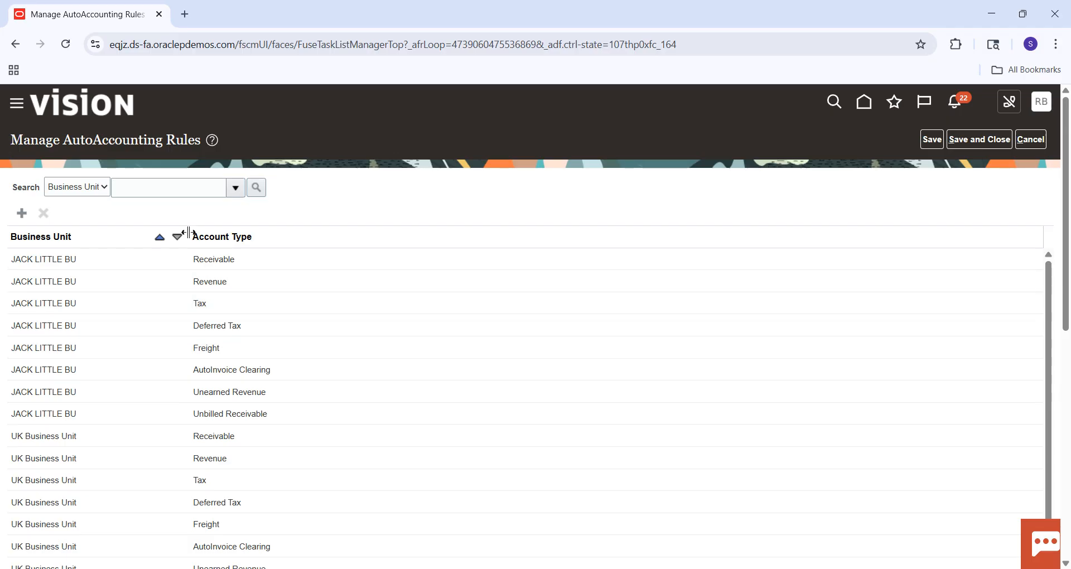
Start a Receivable AutoAccounting rule for SM Business Unit and set the Company segment's value source to Transaction Types.
{"action": "left_click", "coordinate": [22, 213]}
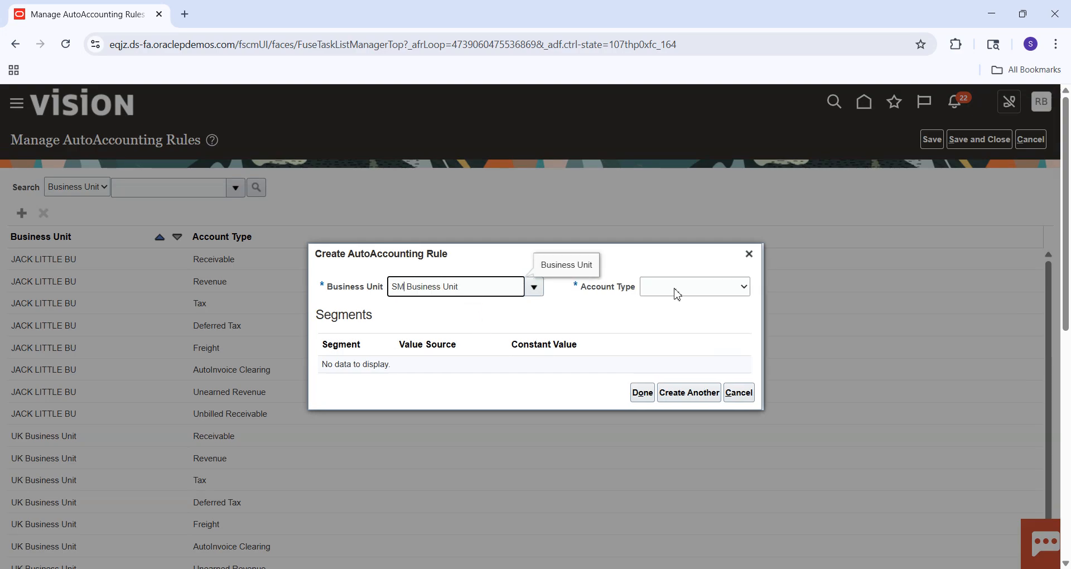
{"action": "left_click", "coordinate": [677, 294]}
{"action": "left_click", "coordinate": [675, 411]}
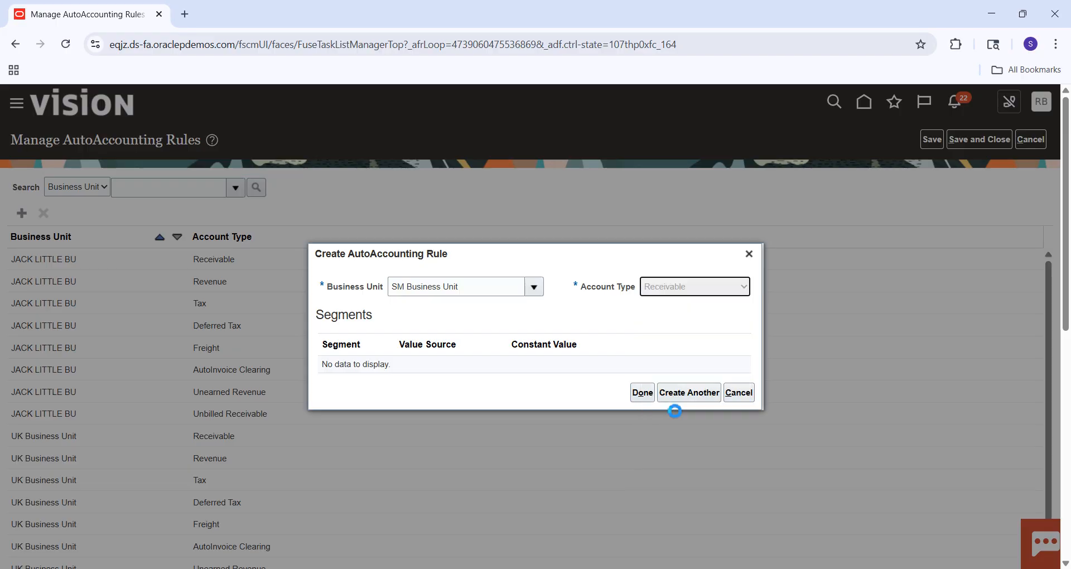
{"action": "left_click", "coordinate": [413, 315]}
{"action": "left_click", "coordinate": [414, 315]}
{"action": "left_click", "coordinate": [427, 350]}
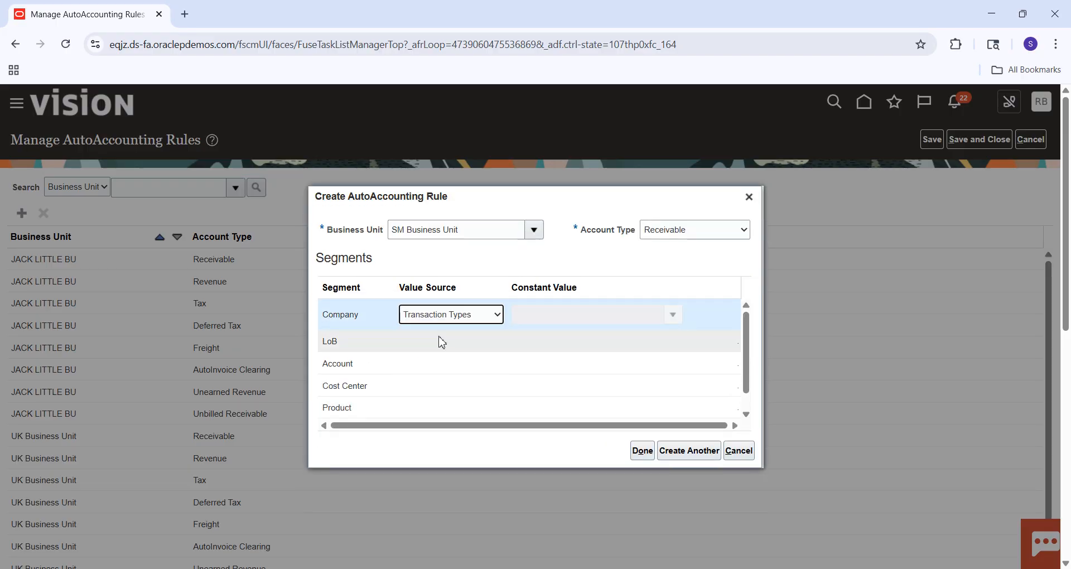
Set the LoB and Account segments' value source to Transaction Types in the SM Business Unit Receivable rule.
{"action": "left_click", "coordinate": [441, 342]}
{"action": "left_click", "coordinate": [440, 336]}
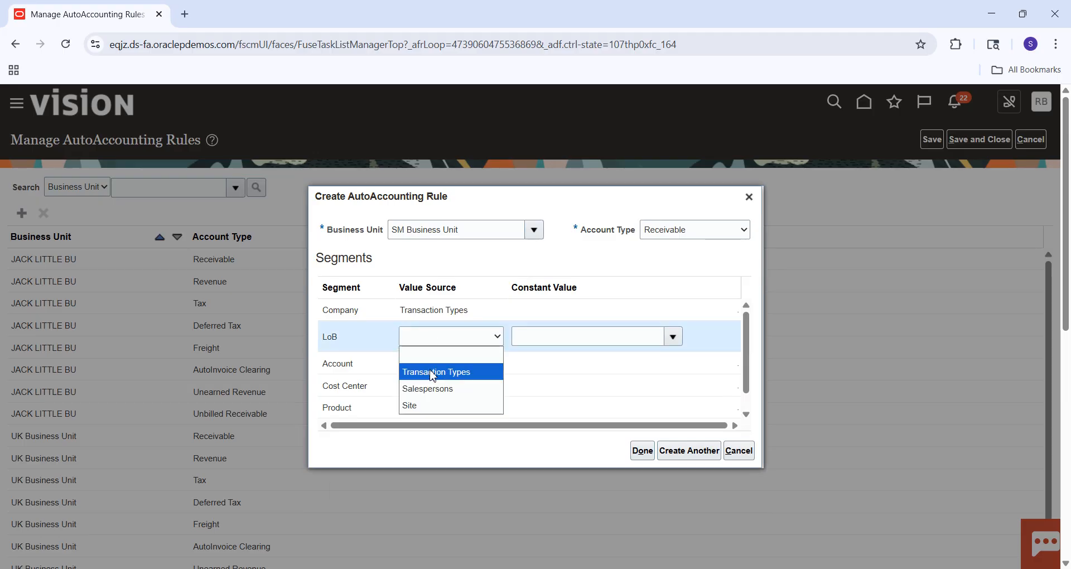
{"action": "left_click", "coordinate": [433, 376]}
{"action": "left_click", "coordinate": [444, 364]}
{"action": "left_click", "coordinate": [447, 365]}
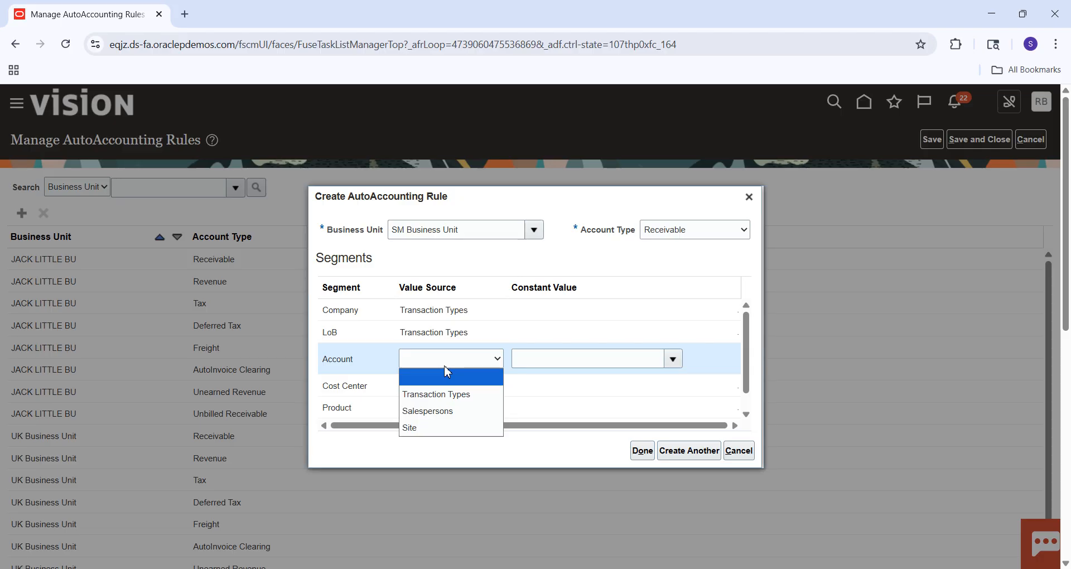
{"action": "left_click", "coordinate": [437, 394]}
Set the Cost Center and Product segments' value source to Transaction Types and finish the Receivable rule.
{"action": "left_click", "coordinate": [449, 387]}
{"action": "left_click", "coordinate": [452, 381]}
{"action": "left_click", "coordinate": [441, 413]}
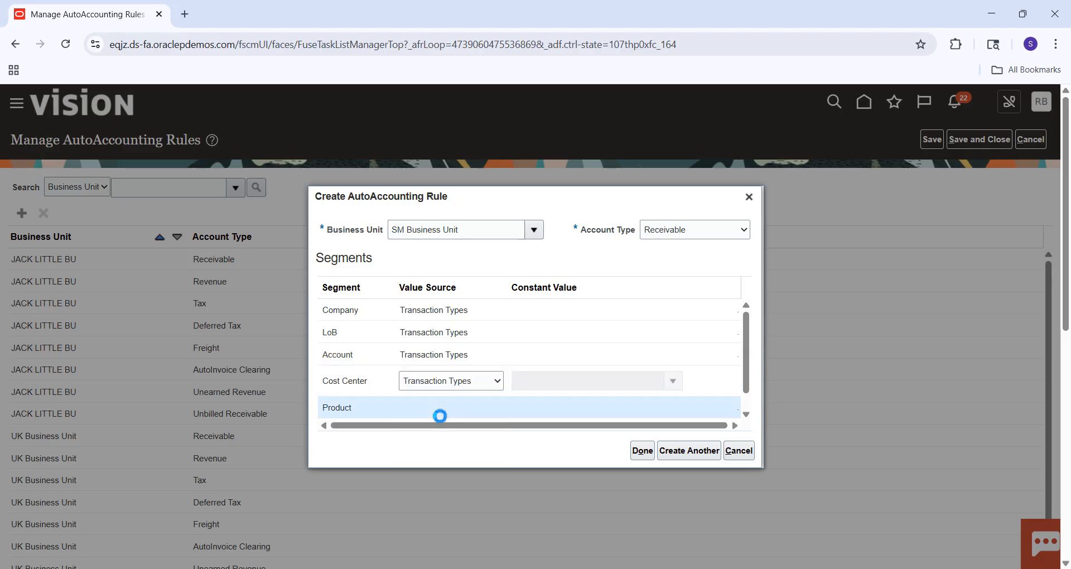
{"action": "left_click", "coordinate": [448, 409]}
{"action": "left_click", "coordinate": [438, 438]}
{"action": "left_click", "coordinate": [642, 451]}
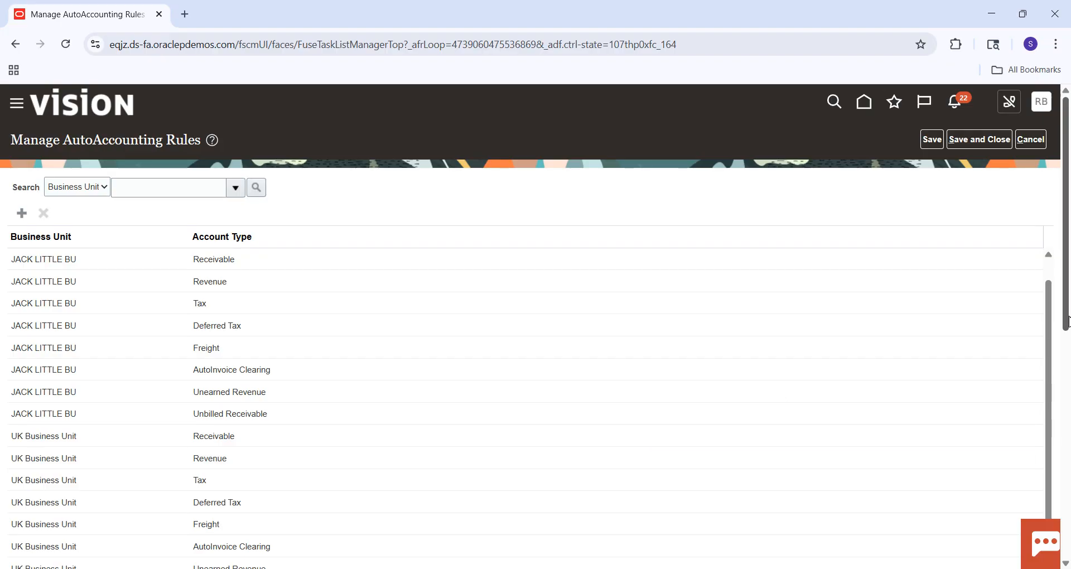
Examine the segment value sources of SM Business Unit's Receivable rule and its entry in the rule list.
{"action": "scroll", "coordinate": [1068, 318], "scroll_direction": "down", "scroll_amount": 7}
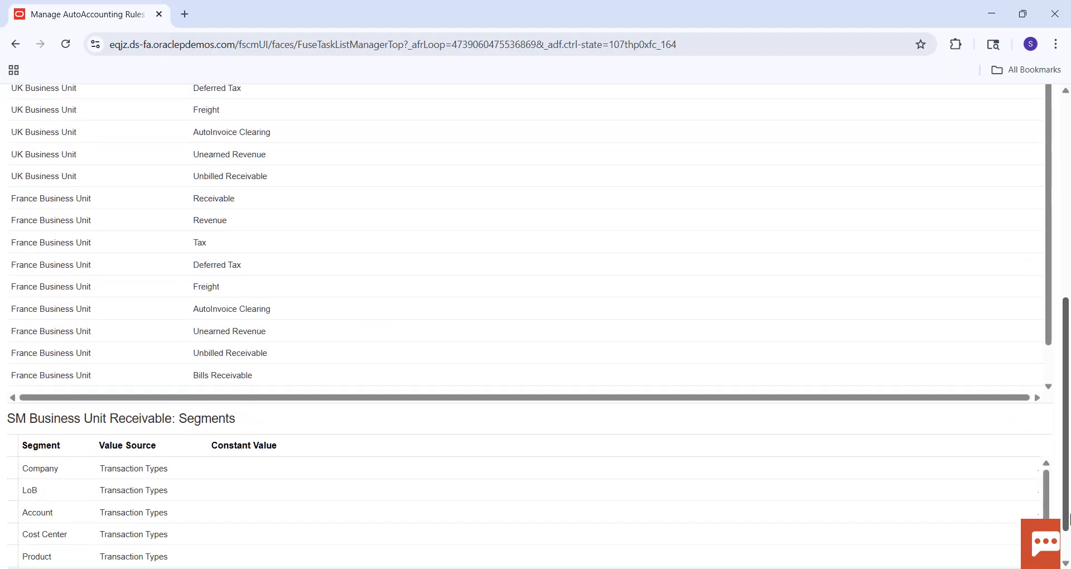
{"action": "left_click_drag", "start_coordinate": [1048, 270], "coordinate": [1070, 49]}
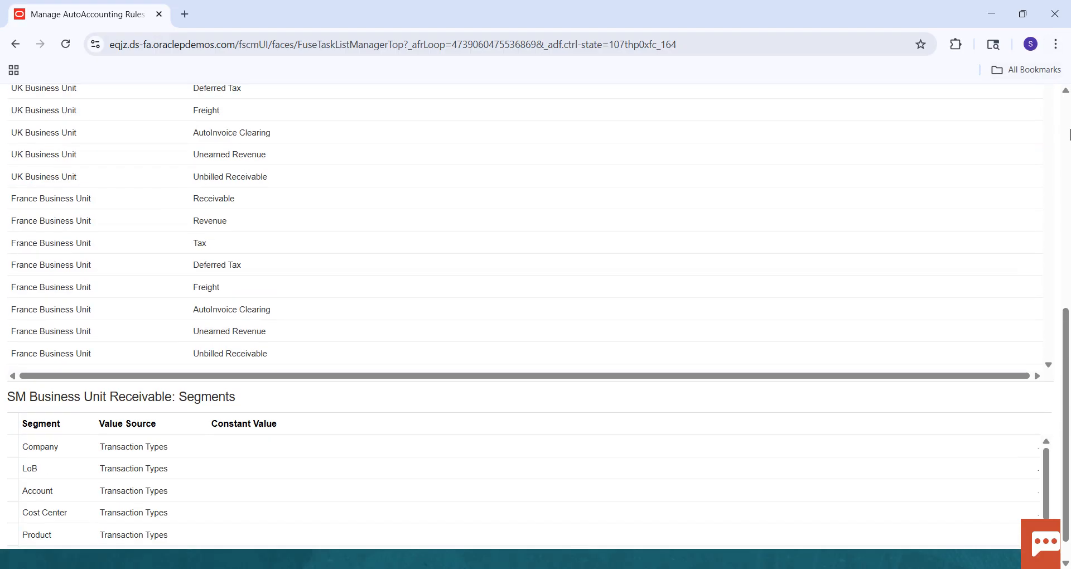
{"action": "left_click", "coordinate": [1070, 134]}
{"action": "left_click_drag", "start_coordinate": [1069, 234], "coordinate": [1069, 485]}
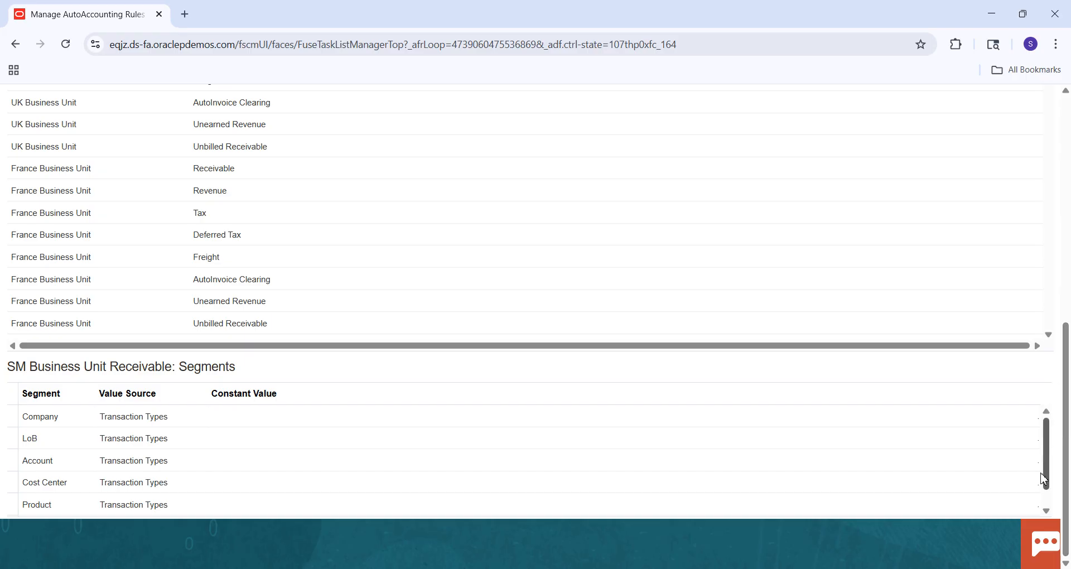
{"action": "left_click_drag", "start_coordinate": [1047, 454], "coordinate": [1066, 151]}
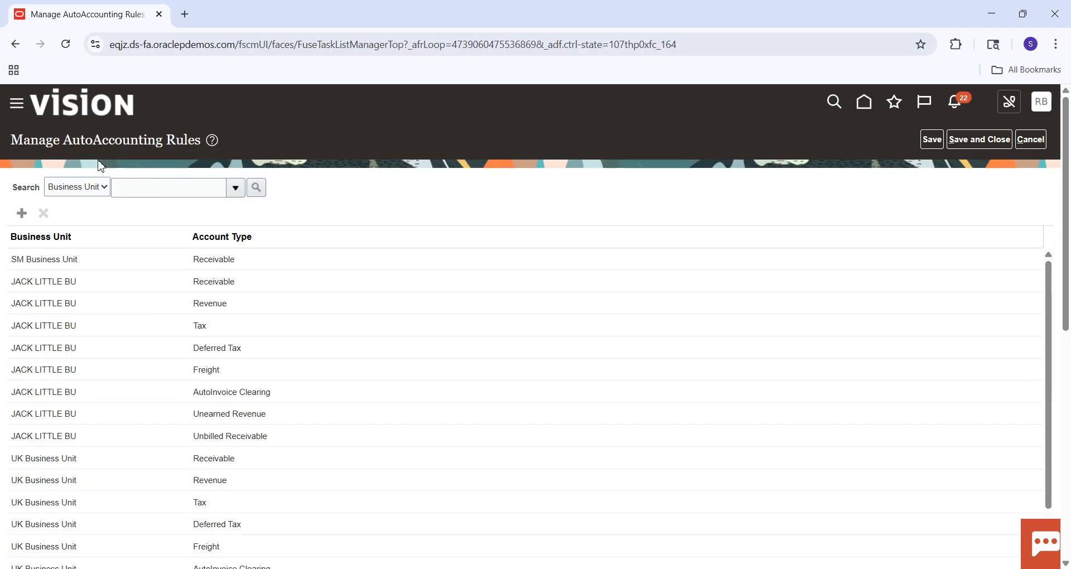
Search the AutoAccounting rules by business unit for SM.
{"action": "left_click", "coordinate": [236, 187]}
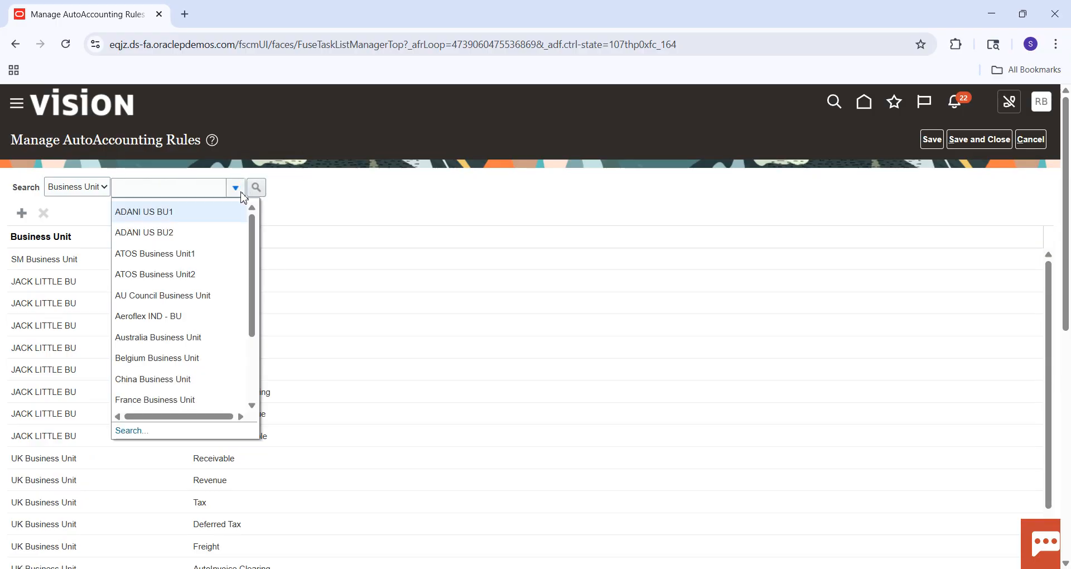
{"action": "left_click", "coordinate": [135, 432]}
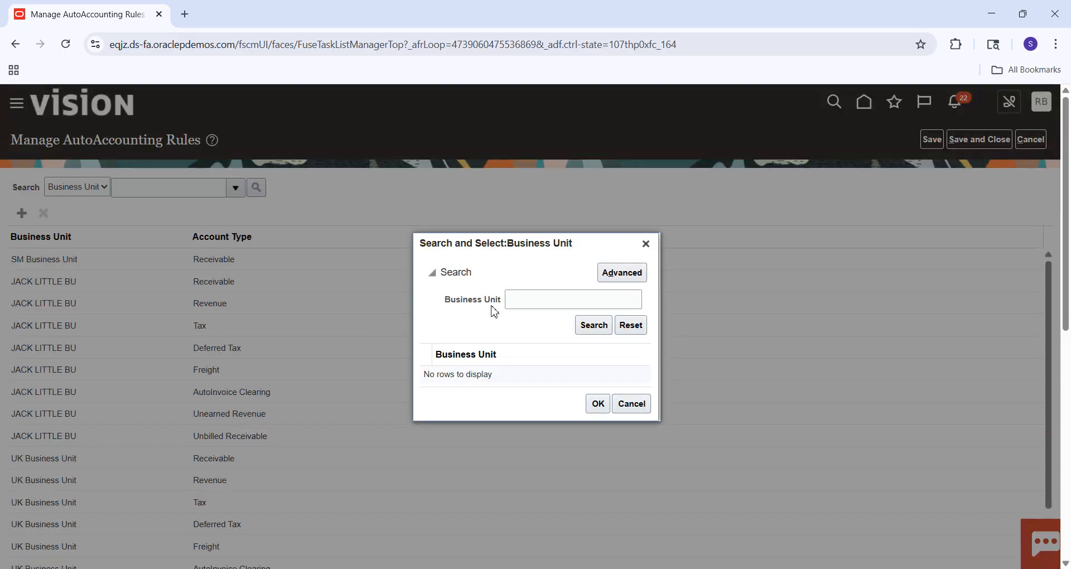
{"action": "left_click", "coordinate": [539, 299]}
{"action": "type", "text": "SM"}
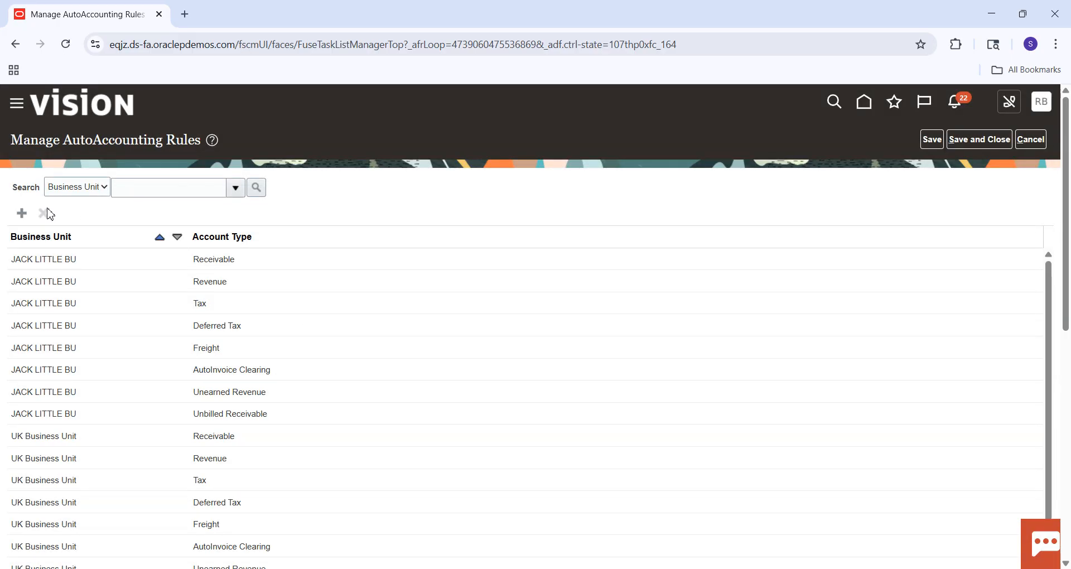
Start a Revenue AutoAccounting rule for SM Business Unit and set the Company segment's value source to Transaction Types.
{"action": "left_click", "coordinate": [22, 213]}
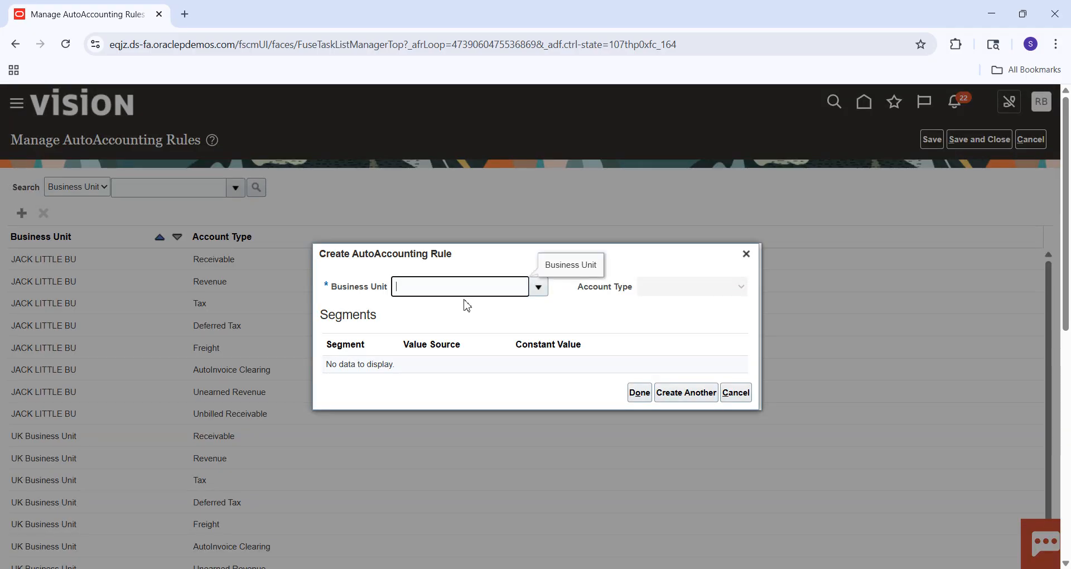
{"action": "type", "text": "SM"}
{"action": "key", "text": "Tab"}
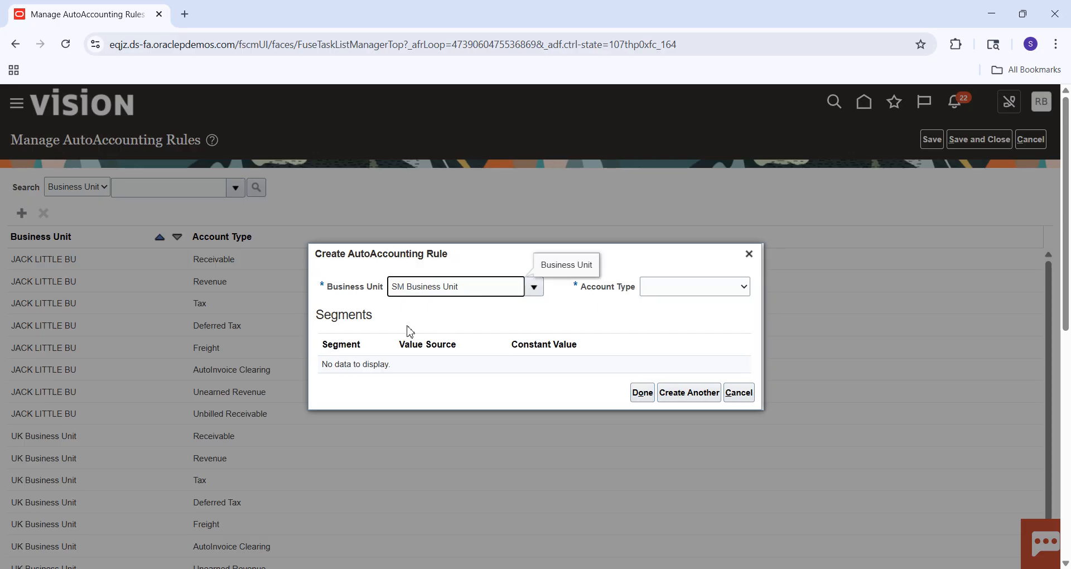
{"action": "left_click", "coordinate": [656, 295]}
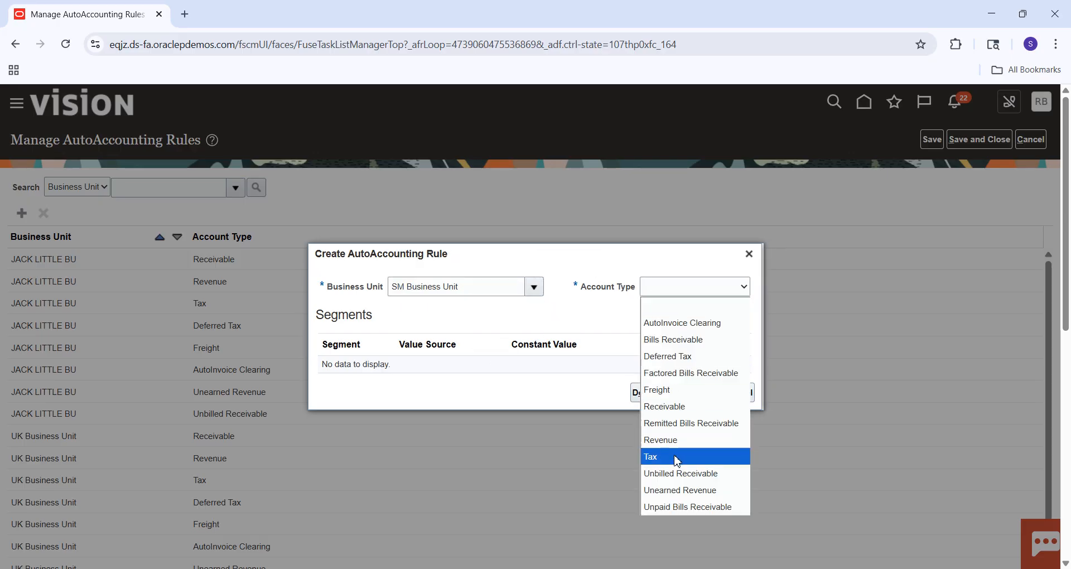
{"action": "left_click", "coordinate": [676, 439]}
{"action": "left_click", "coordinate": [424, 316]}
{"action": "left_click", "coordinate": [425, 319]}
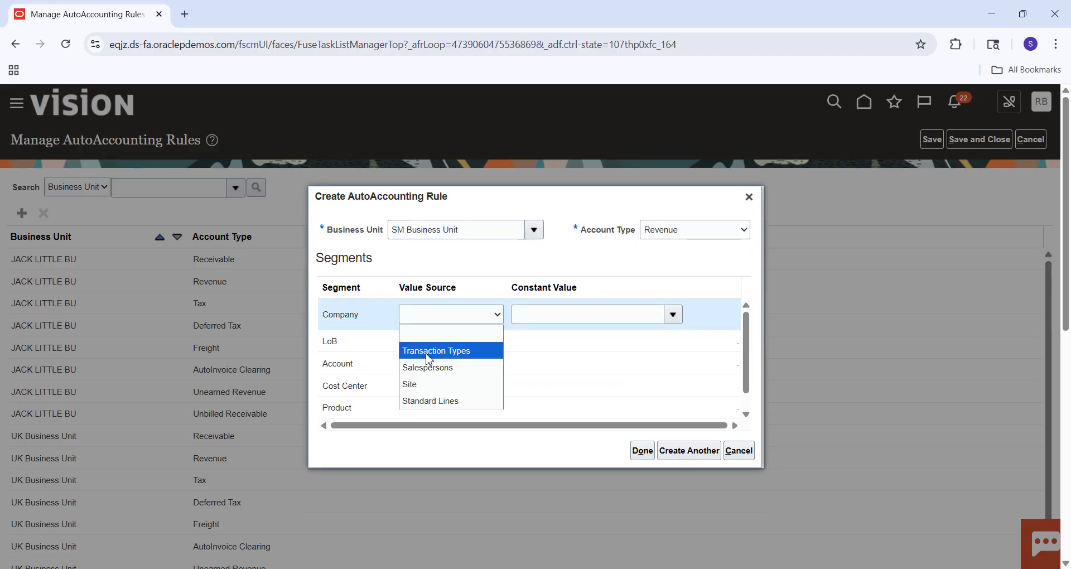
{"action": "left_click", "coordinate": [428, 352]}
Set the LoB and Account segments' value source to Transaction Types in the SM Business Unit Revenue rule.
{"action": "left_click", "coordinate": [436, 335]}
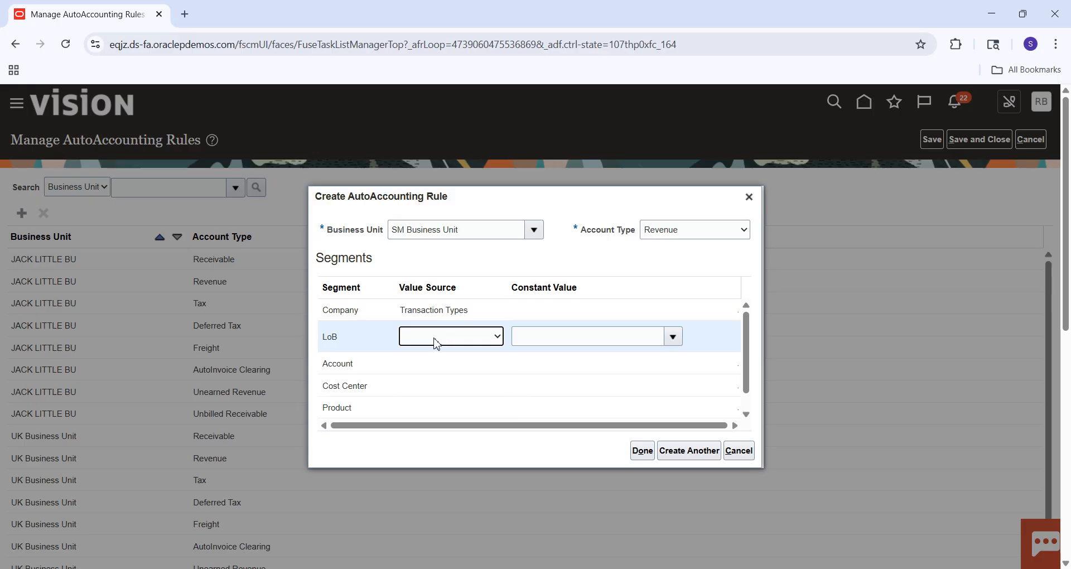
{"action": "left_click", "coordinate": [435, 337]}
{"action": "left_click", "coordinate": [441, 362]}
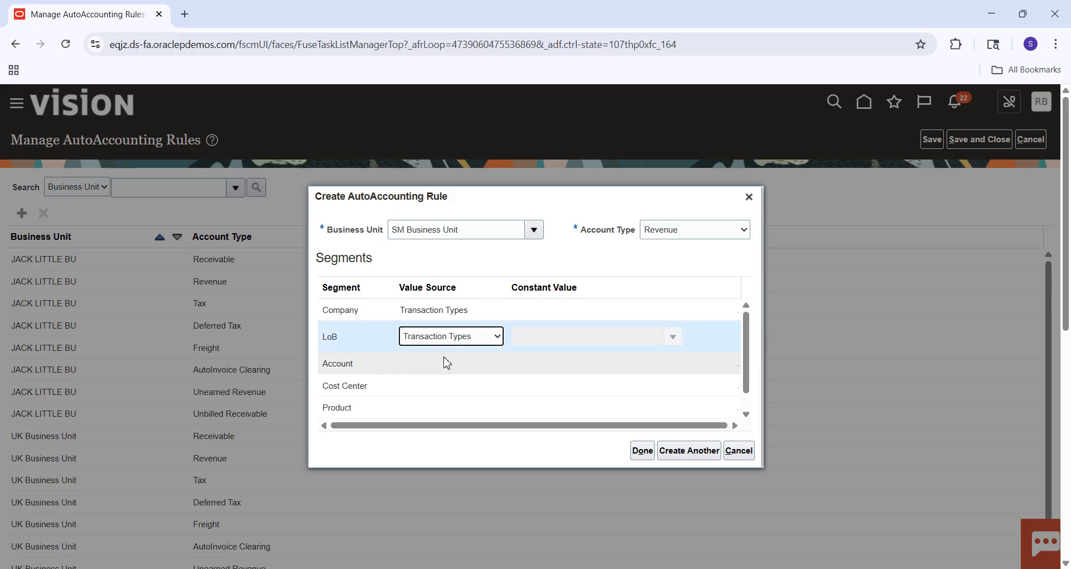
{"action": "left_click", "coordinate": [445, 359]}
{"action": "left_click", "coordinate": [444, 360]}
{"action": "left_click", "coordinate": [434, 393]}
Set the Cost Center and Product segments' value source to Transaction Types and finish the Revenue rule.
{"action": "left_click", "coordinate": [454, 386]}
{"action": "left_click", "coordinate": [454, 384]}
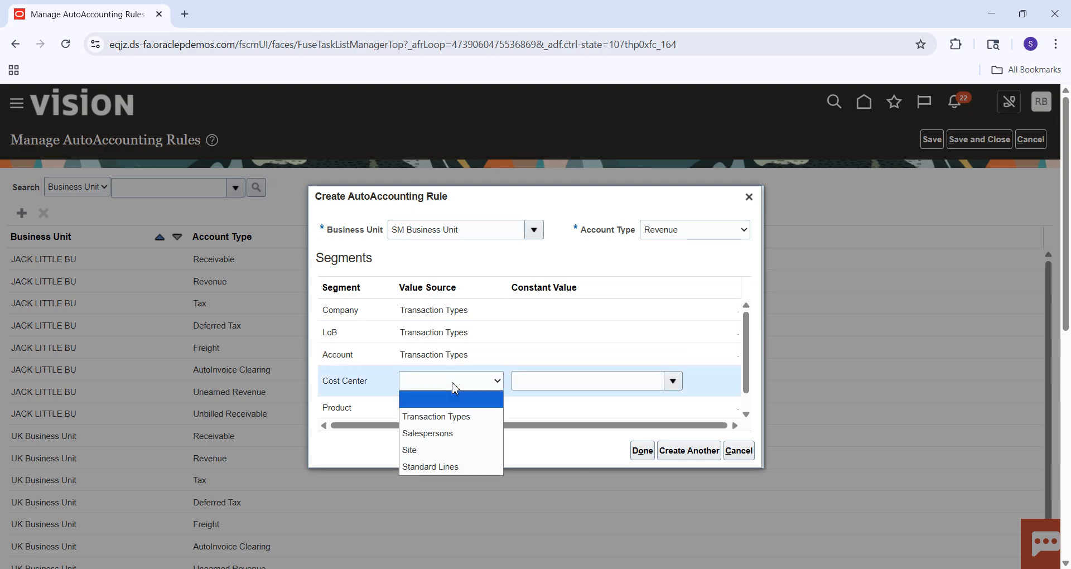
{"action": "left_click", "coordinate": [441, 415]}
{"action": "left_click", "coordinate": [439, 417]}
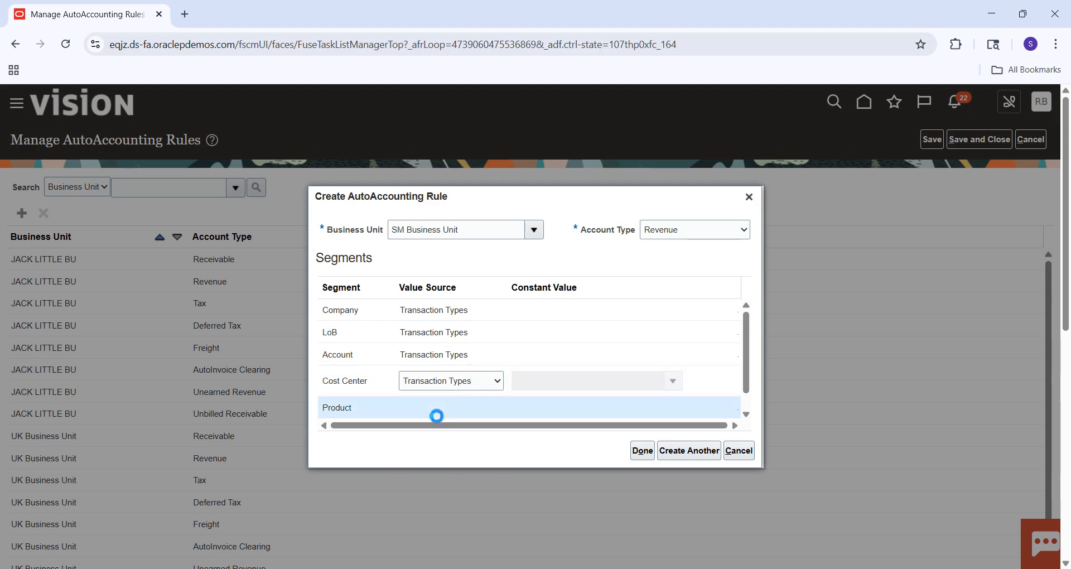
{"action": "left_click", "coordinate": [444, 408]}
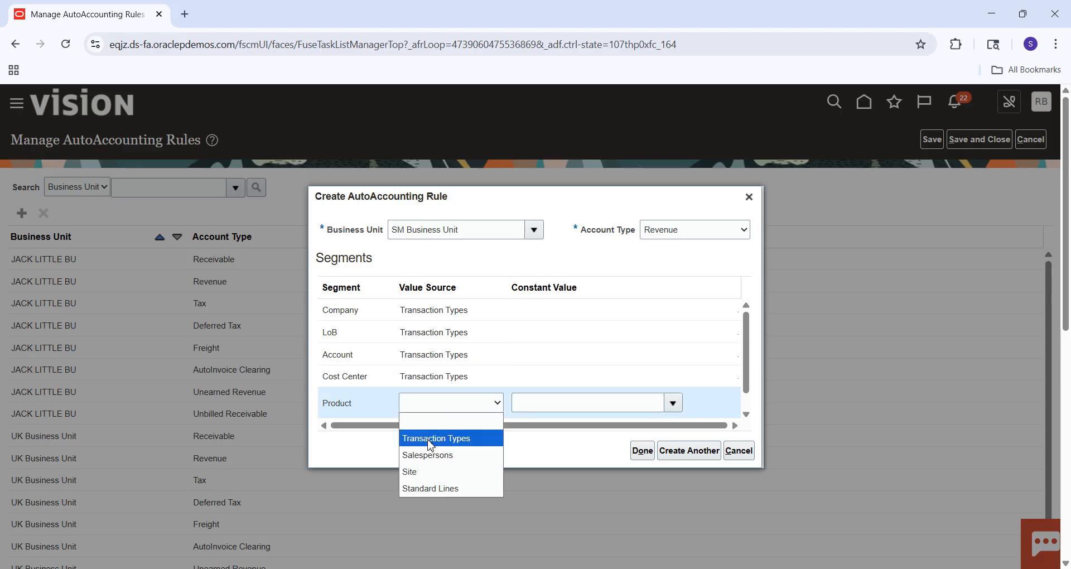
{"action": "left_click", "coordinate": [428, 441]}
{"action": "left_click", "coordinate": [649, 458]}
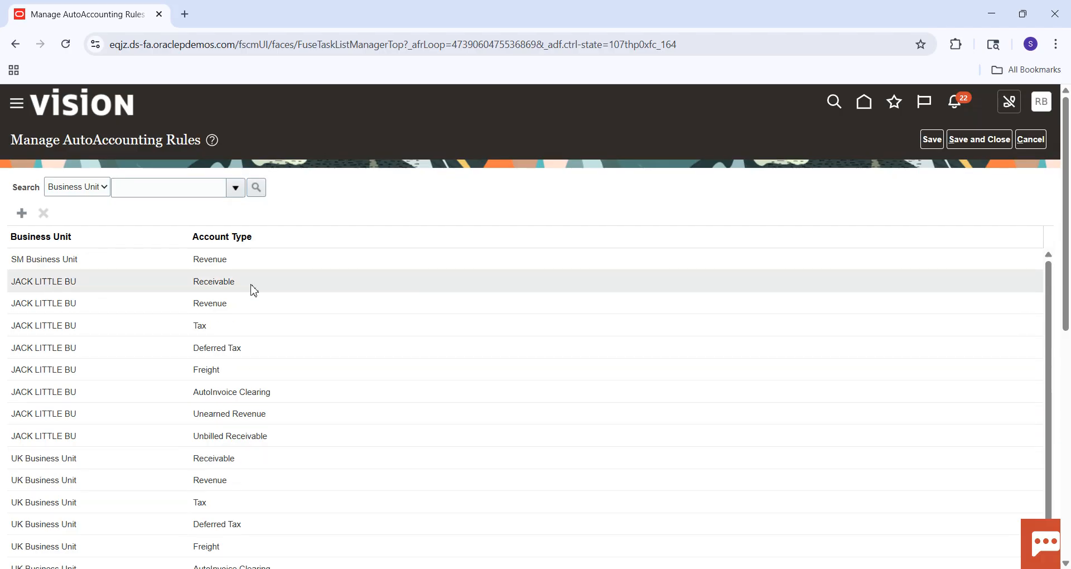
Check the segment value sources of SM Business Unit's Revenue rule and save and close the AutoAccounting rules.
{"action": "left_click", "coordinate": [214, 258]}
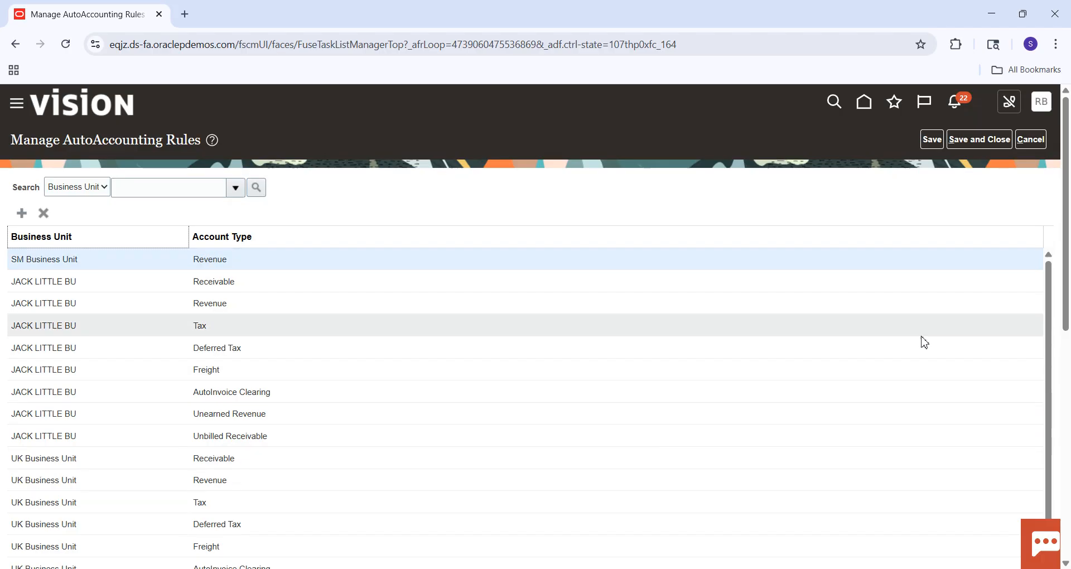
{"action": "left_click_drag", "start_coordinate": [1069, 274], "coordinate": [1067, 501]}
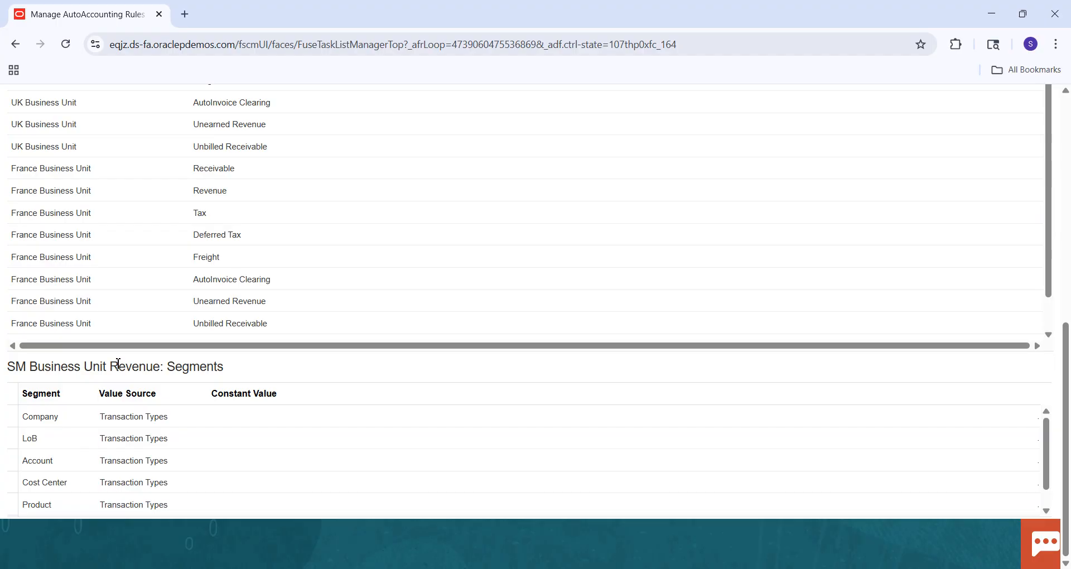
{"action": "left_click", "coordinate": [1066, 145]}
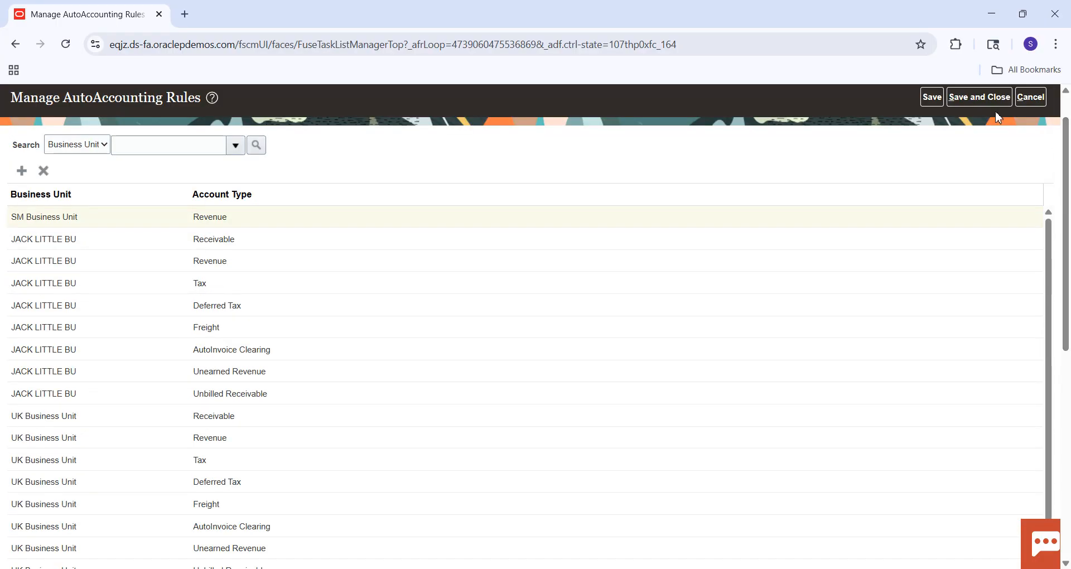
{"action": "left_click", "coordinate": [960, 101]}
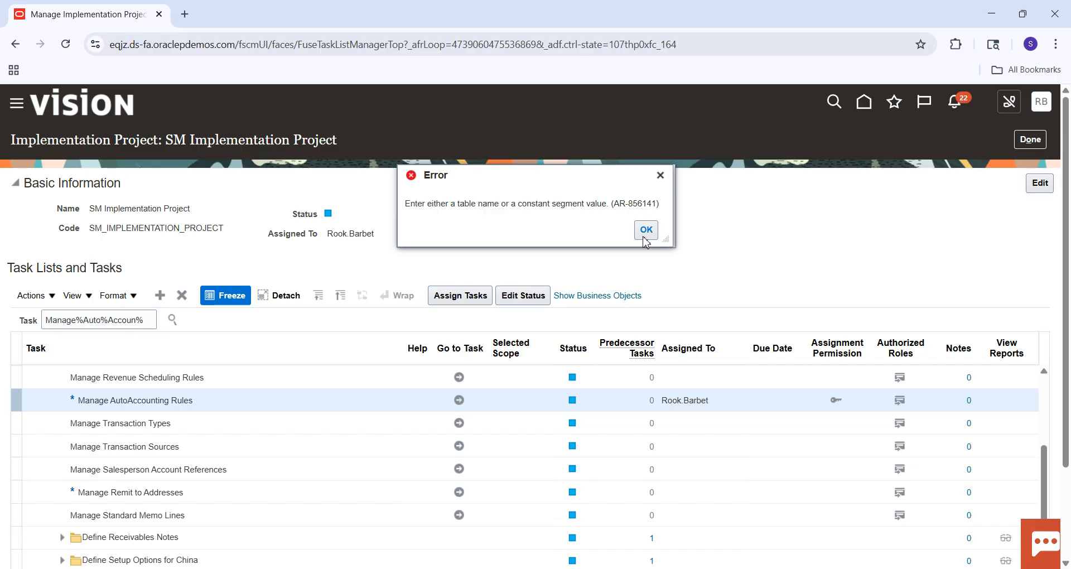
{"action": "left_click", "coordinate": [646, 230]}
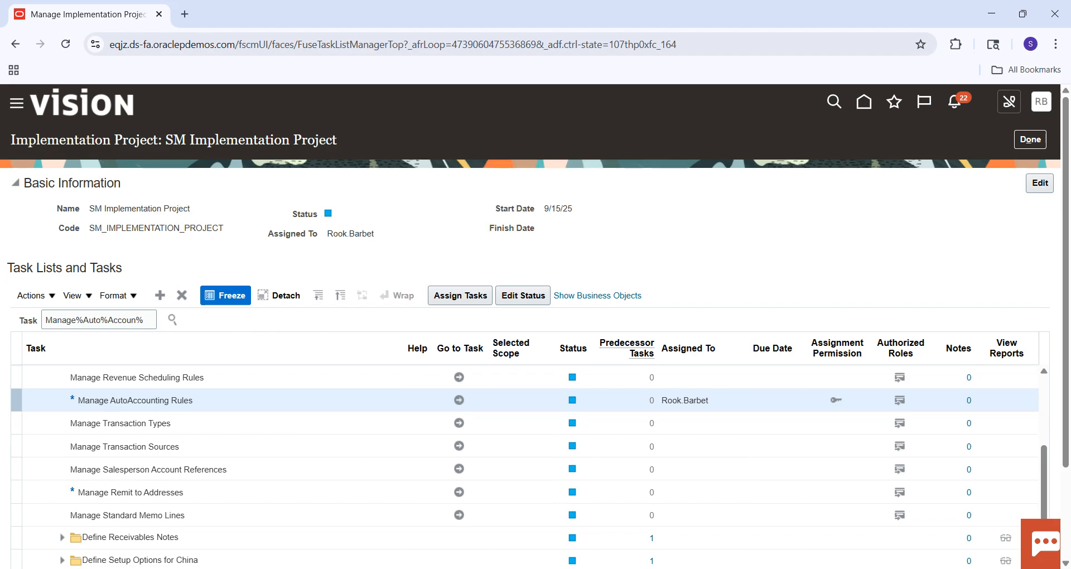
Switch to the Excel checklist, fill the Auto Accounting Rules cell B12 green and save the workbook.
{"action": "left_click", "coordinate": [730, 502]}
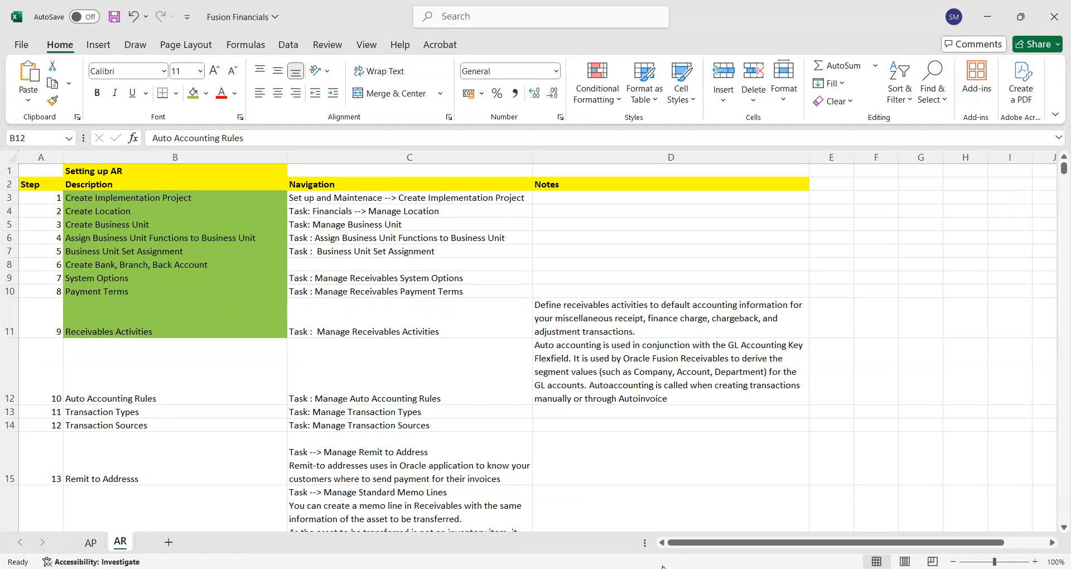
{"action": "left_click", "coordinate": [192, 93]}
{"action": "left_click", "coordinate": [159, 414]}
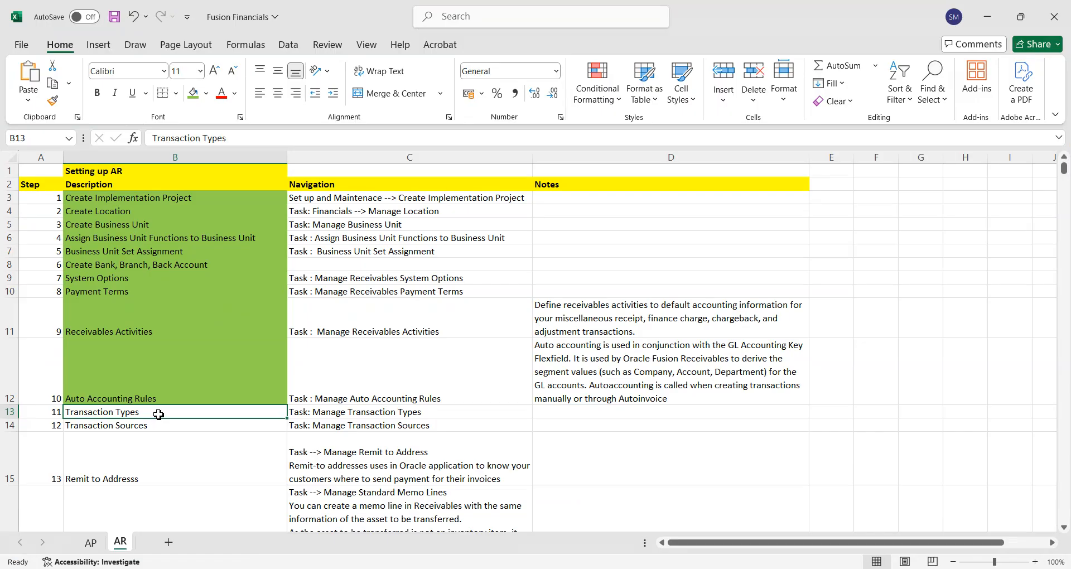
{"action": "key", "text": "ctrl+s"}
{"action": "left_click", "coordinate": [827, 568]}
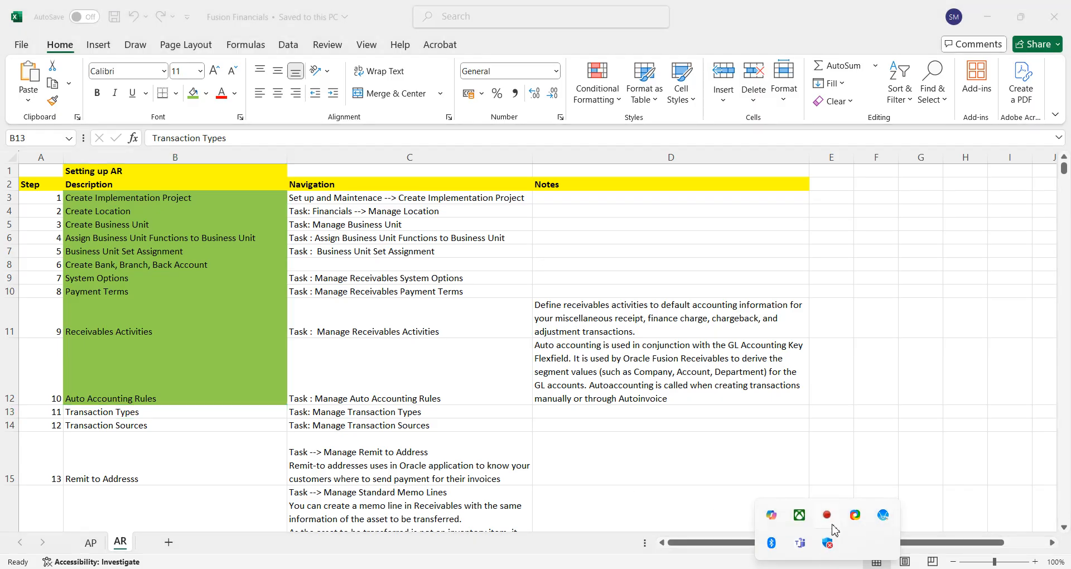
{"action": "right_click", "coordinate": [827, 515]}
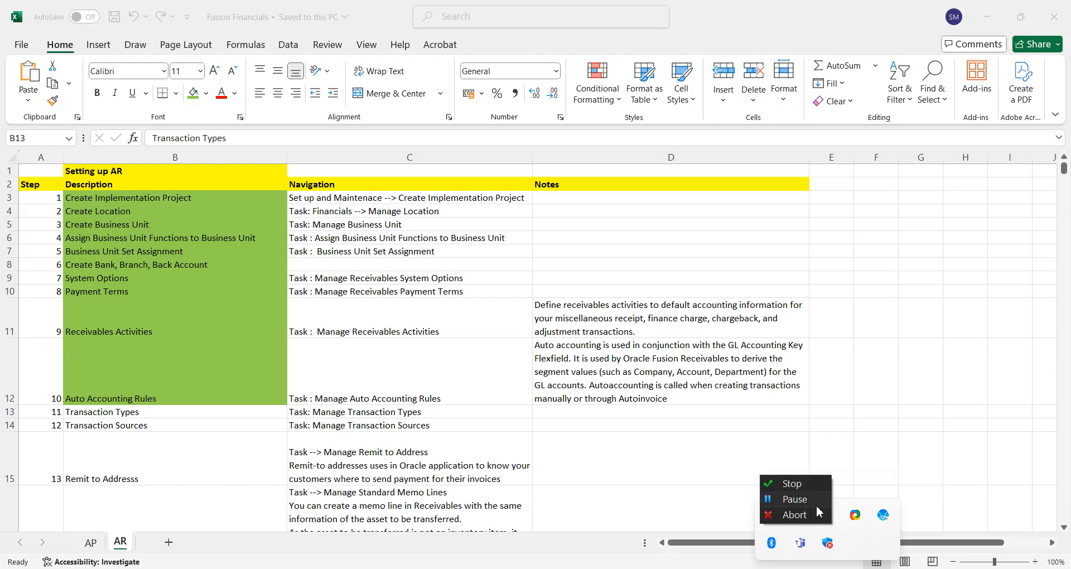
{"action": "left_click", "coordinate": [802, 501]}
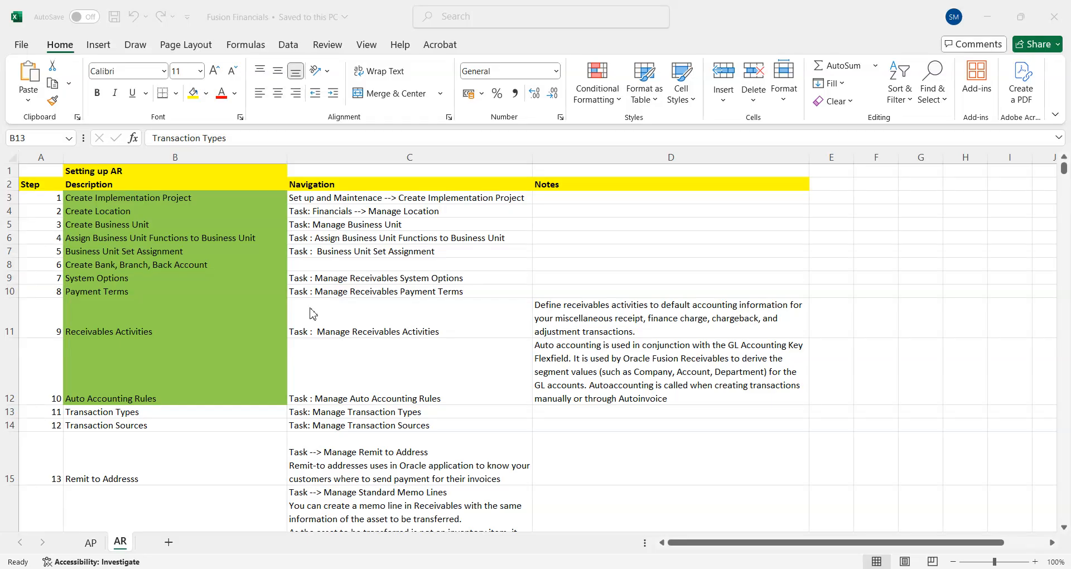
Select the Transaction Types cell B13 in the checklist and switch to Oracle Fusion in the browser.
{"action": "left_click", "coordinate": [122, 411]}
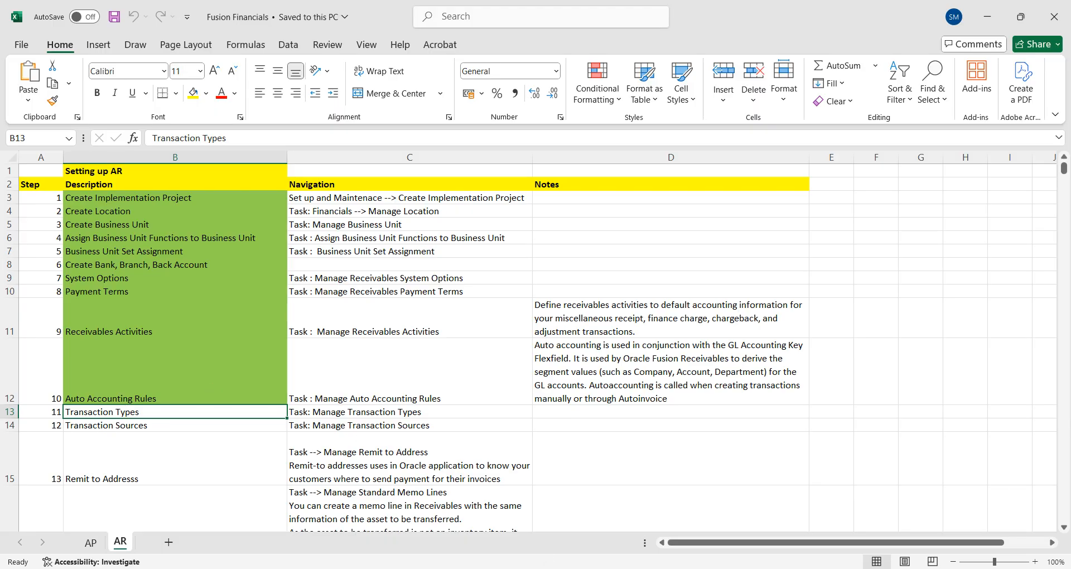
{"action": "left_click", "coordinate": [815, 568]}
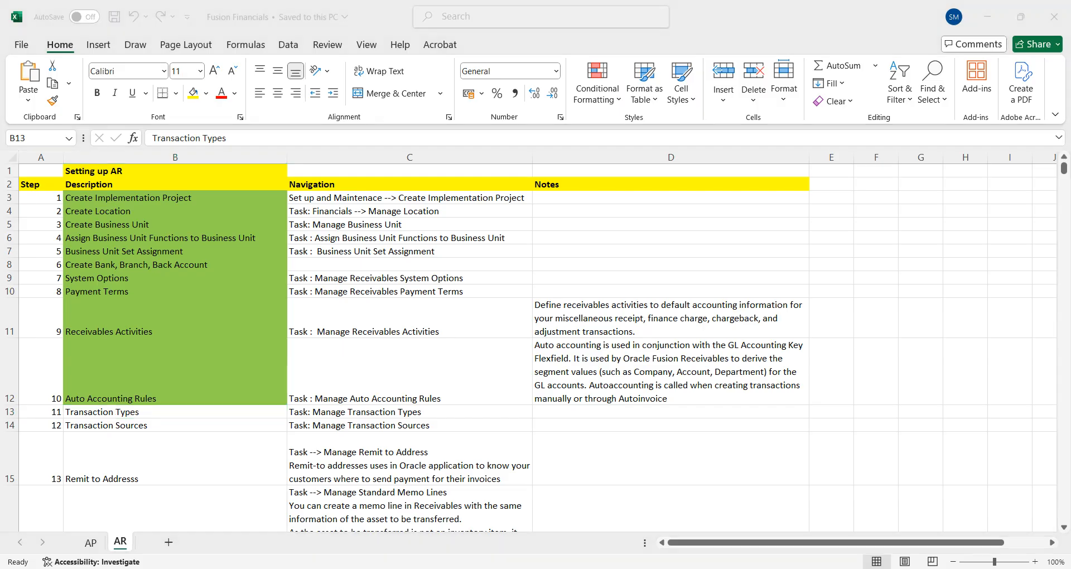
{"action": "left_click", "coordinate": [685, 445]}
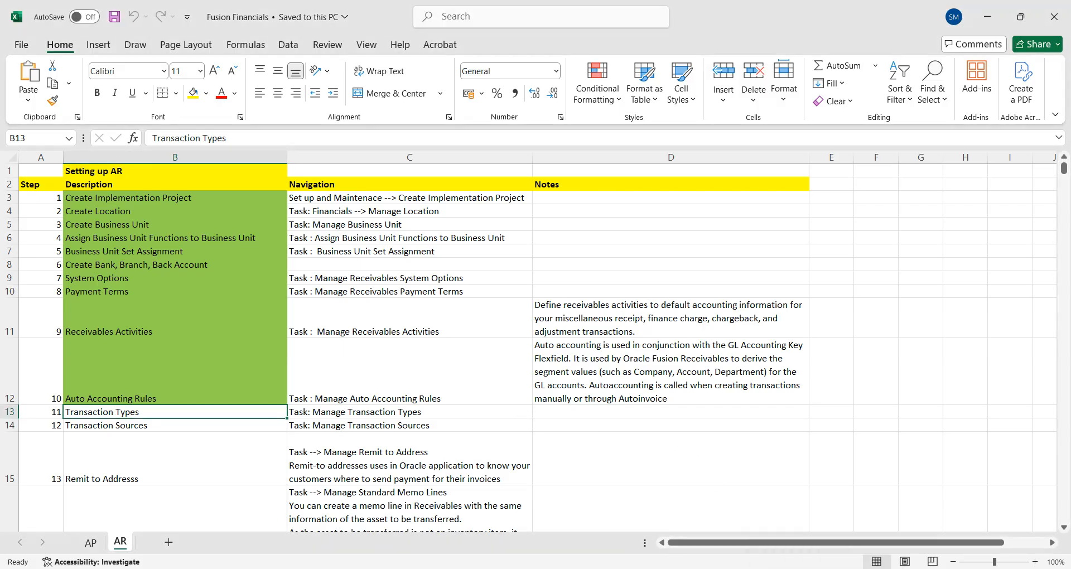
{"action": "left_click", "coordinate": [535, 568]}
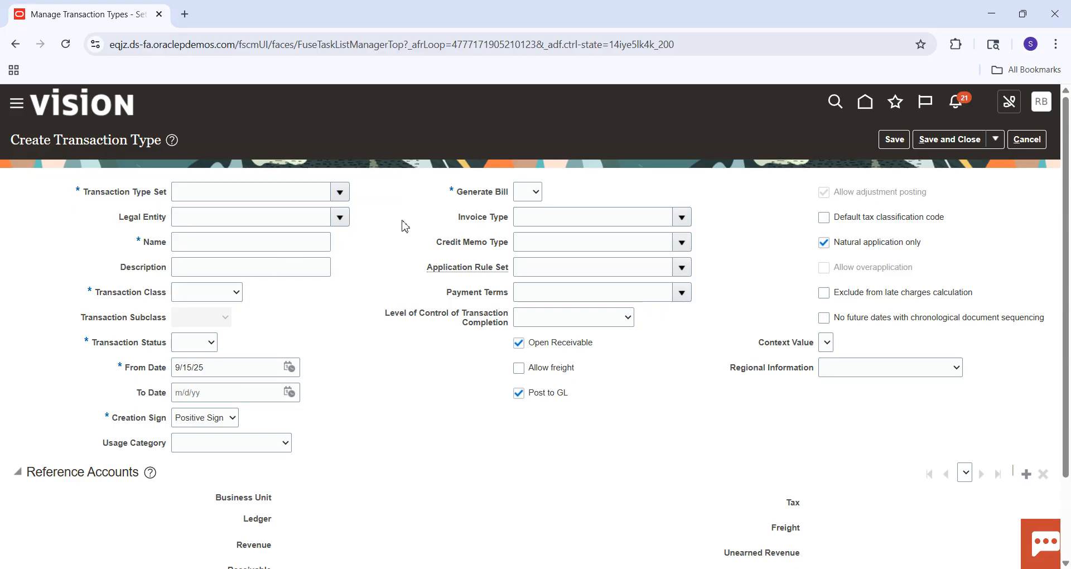
Cancel the blank transaction type and return to the implementation project's task list.
{"action": "left_click", "coordinate": [1023, 143]}
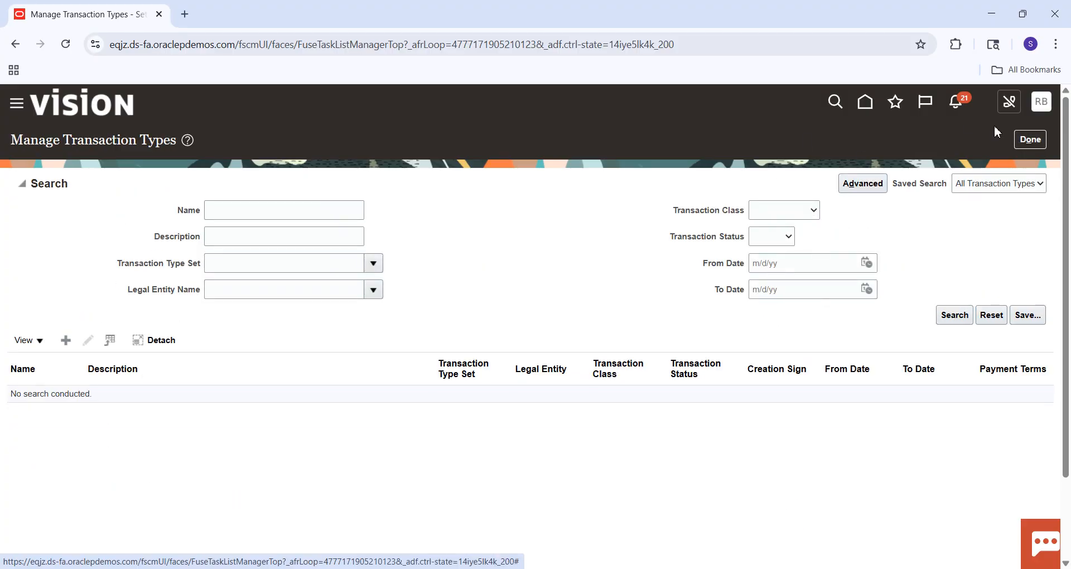
{"action": "left_click", "coordinate": [1030, 140]}
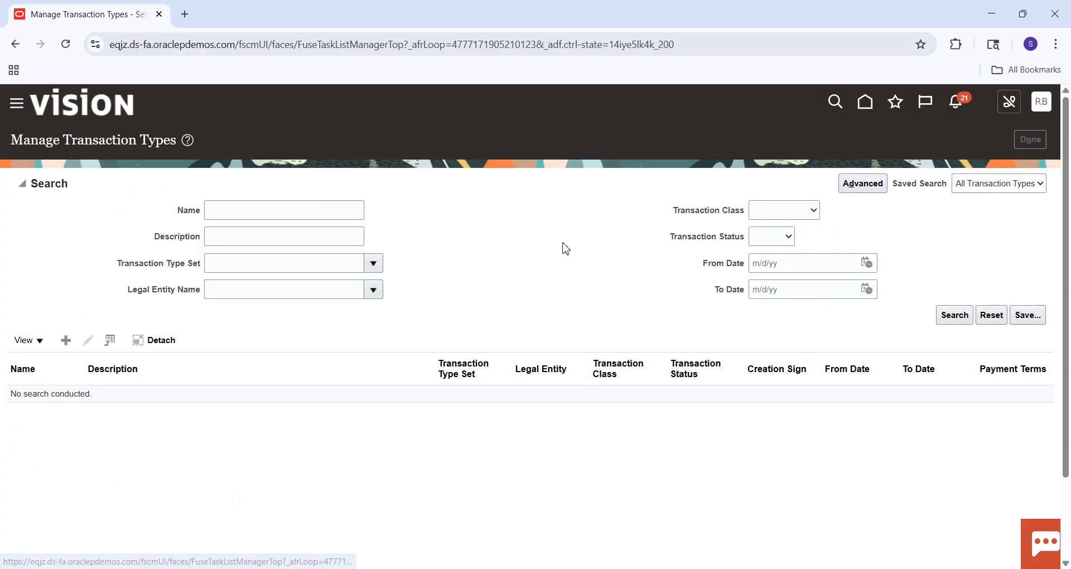
Find the Manage Transaction Types task with Manage%Transaction%Type, open it and start a new transaction type.
{"action": "left_click", "coordinate": [103, 326]}
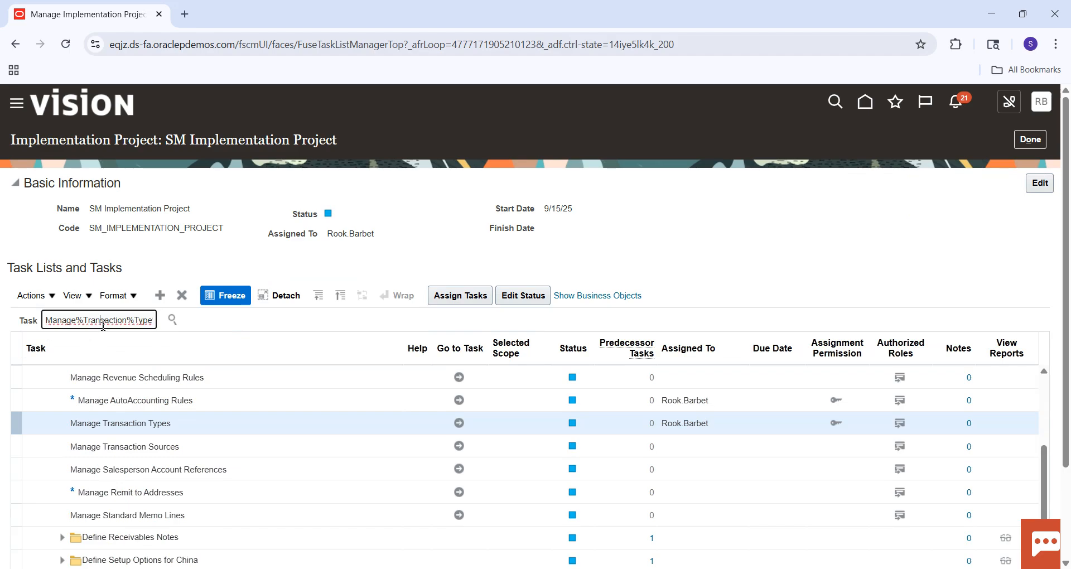
{"action": "key", "text": "Return"}
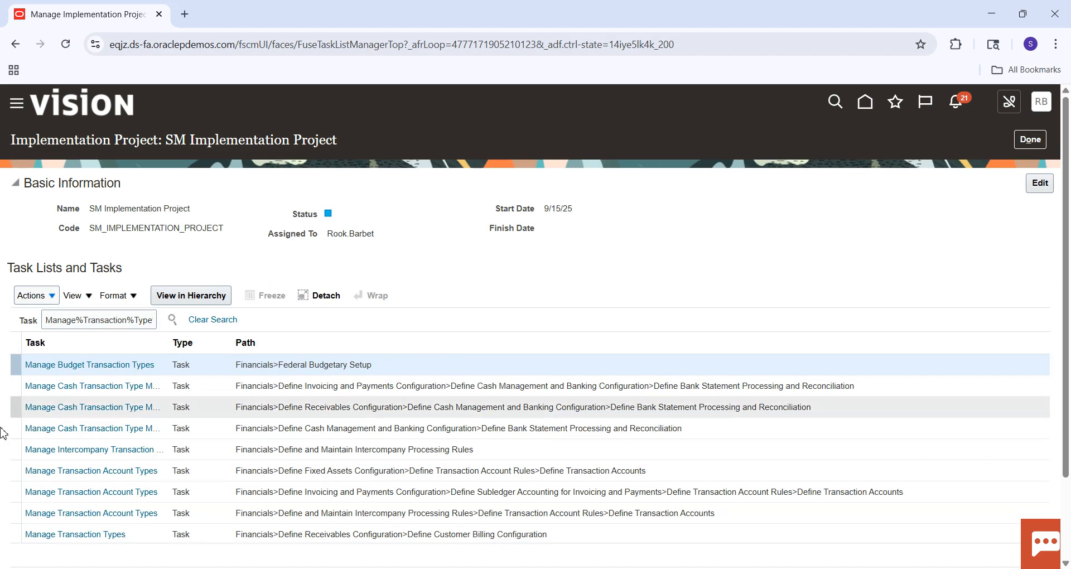
{"action": "left_click", "coordinate": [86, 536]}
{"action": "left_click", "coordinate": [86, 536]}
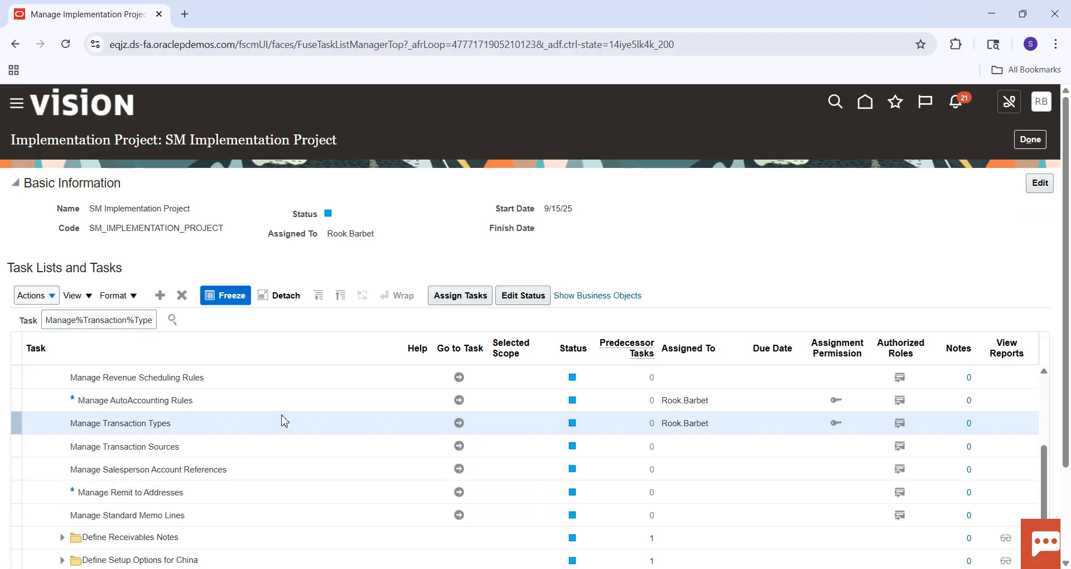
{"action": "left_click", "coordinate": [459, 423]}
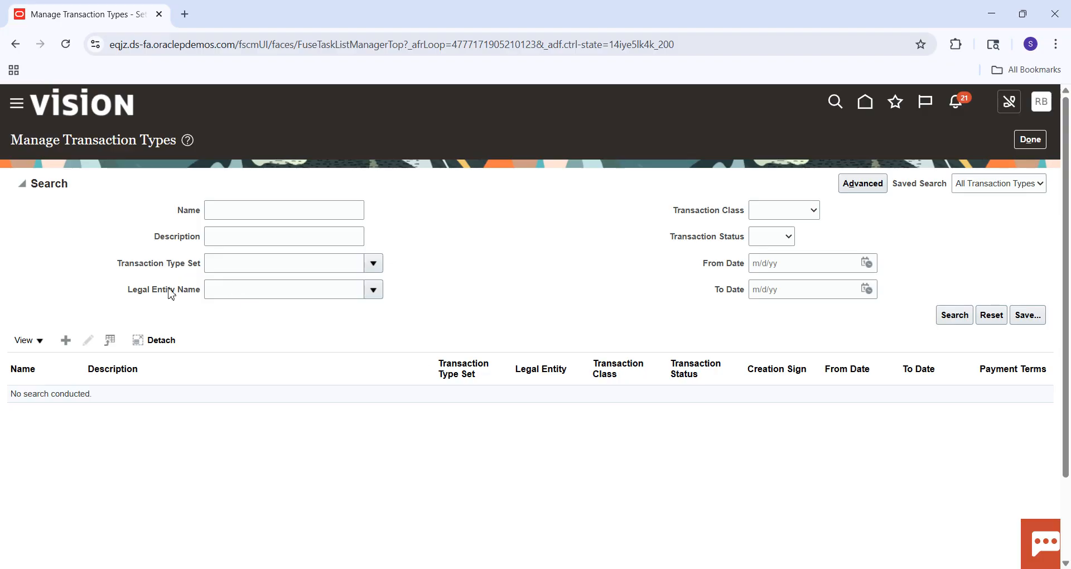
{"action": "left_click", "coordinate": [67, 344]}
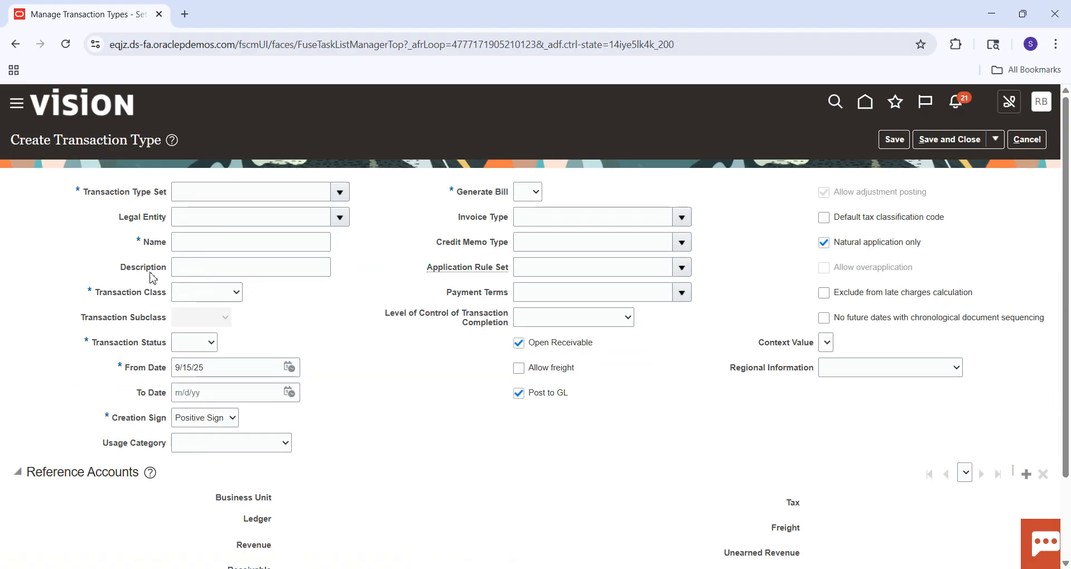
Run an advanced search of the transaction type sets for reference data set codes starting with DEF.
{"action": "left_click", "coordinate": [340, 197]}
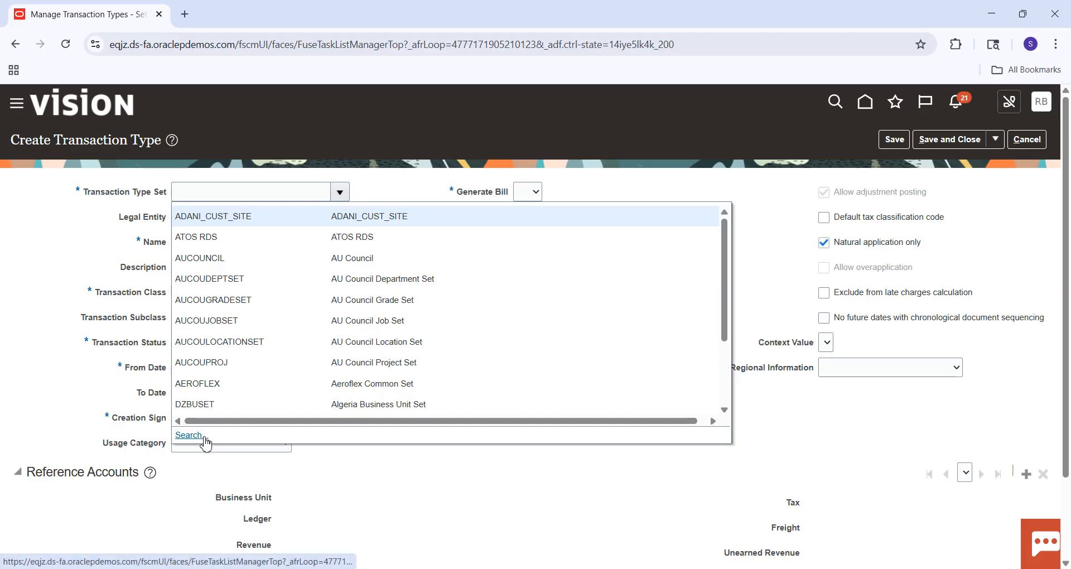
{"action": "left_click", "coordinate": [189, 435]}
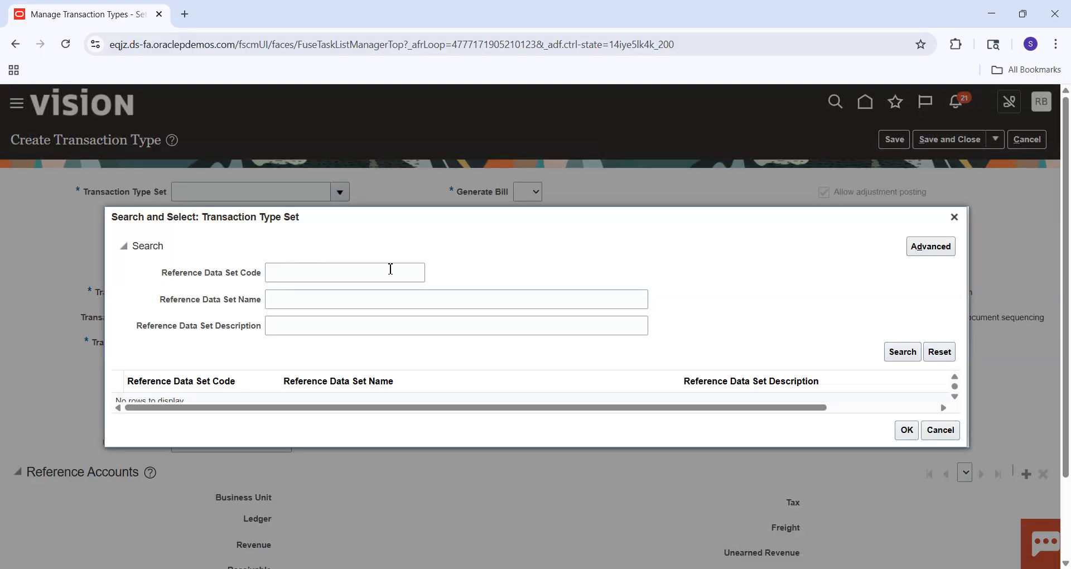
{"action": "left_click", "coordinate": [324, 279]}
{"action": "key", "text": "Caps_Lock"}
{"action": "type", "text": "DEF"}
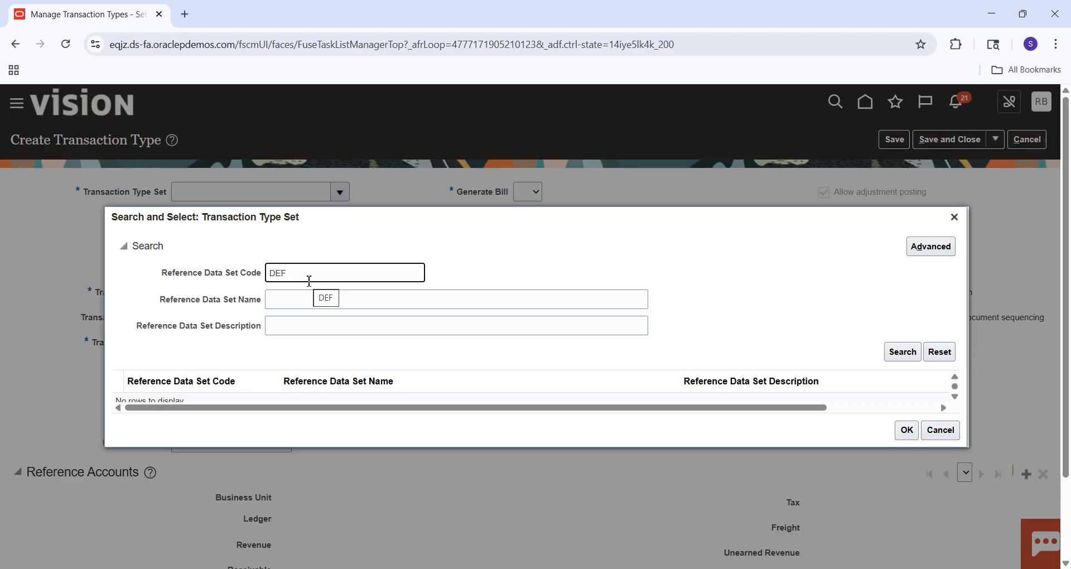
{"action": "key", "text": "Tab"}
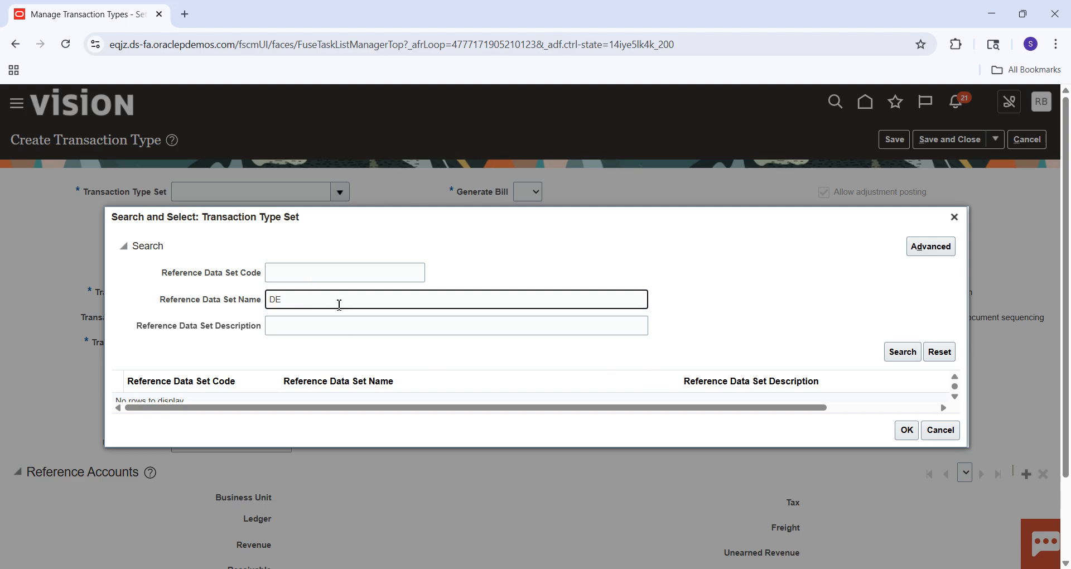
{"action": "left_click", "coordinate": [304, 281]}
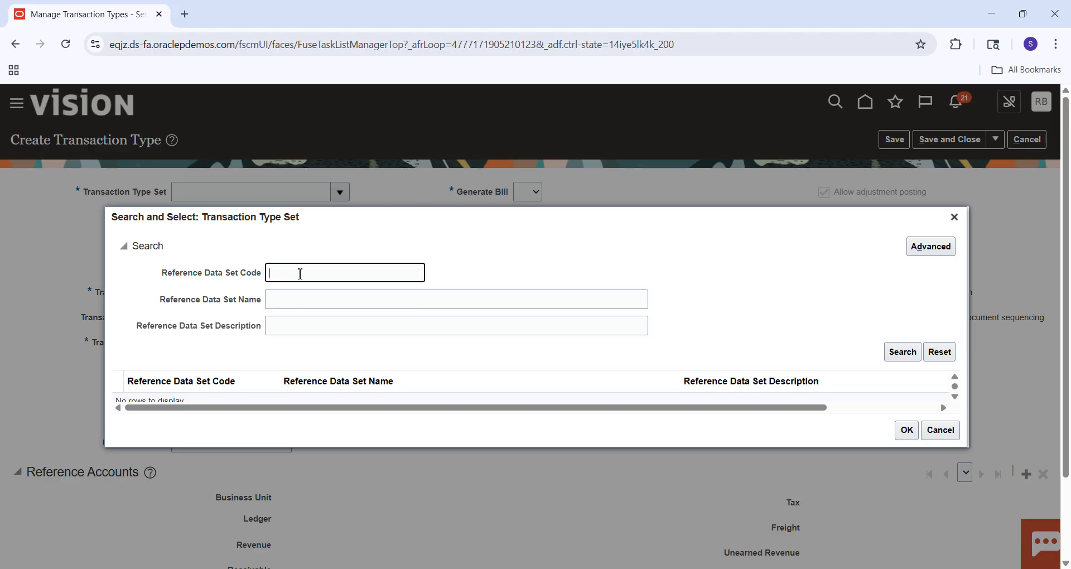
{"action": "left_click", "coordinate": [930, 255]}
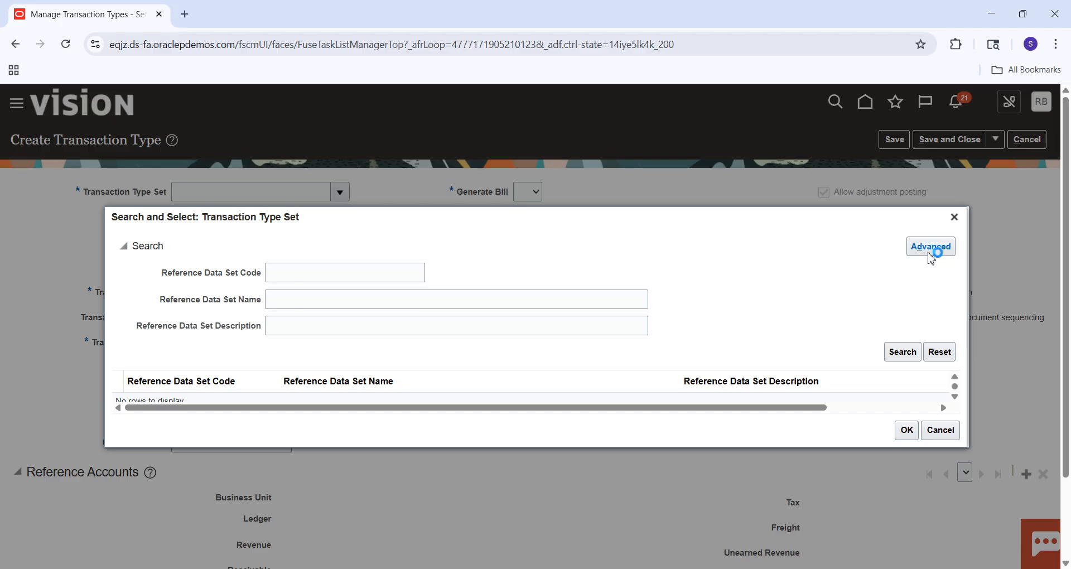
{"action": "left_click", "coordinate": [340, 273]}
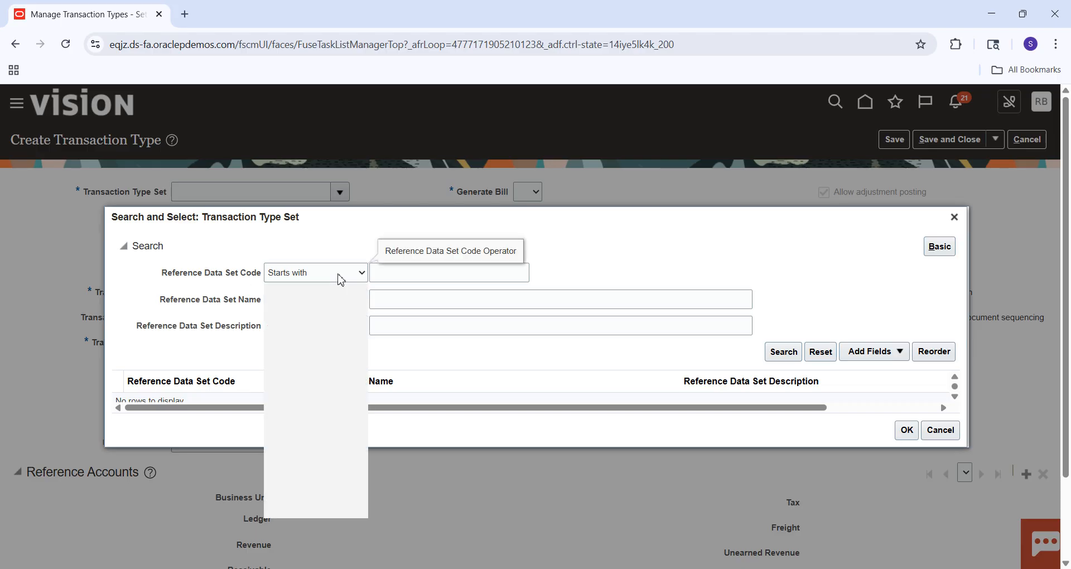
{"action": "left_click", "coordinate": [410, 272]}
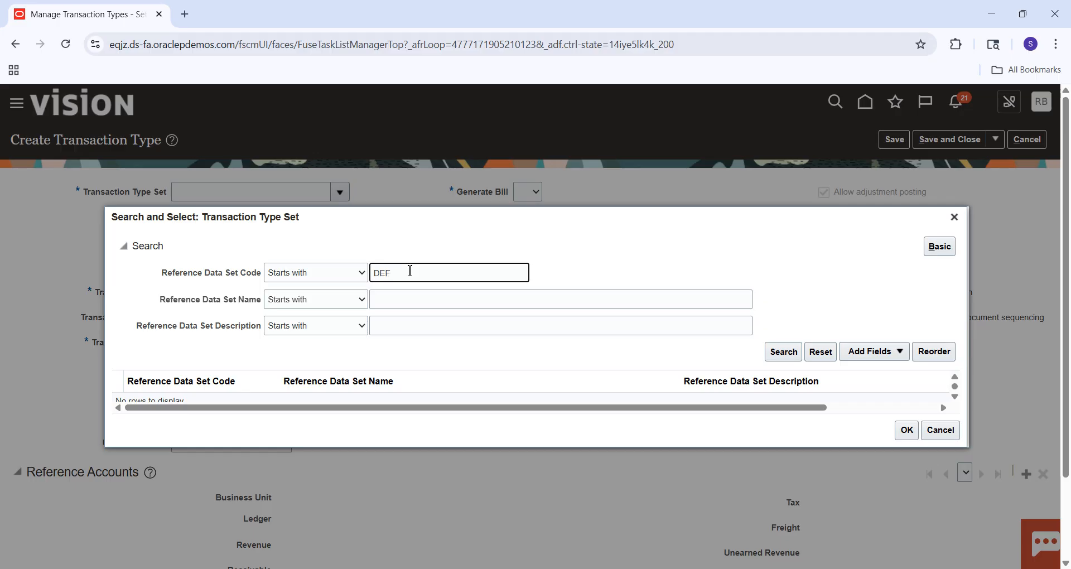
{"action": "left_click", "coordinate": [778, 356]}
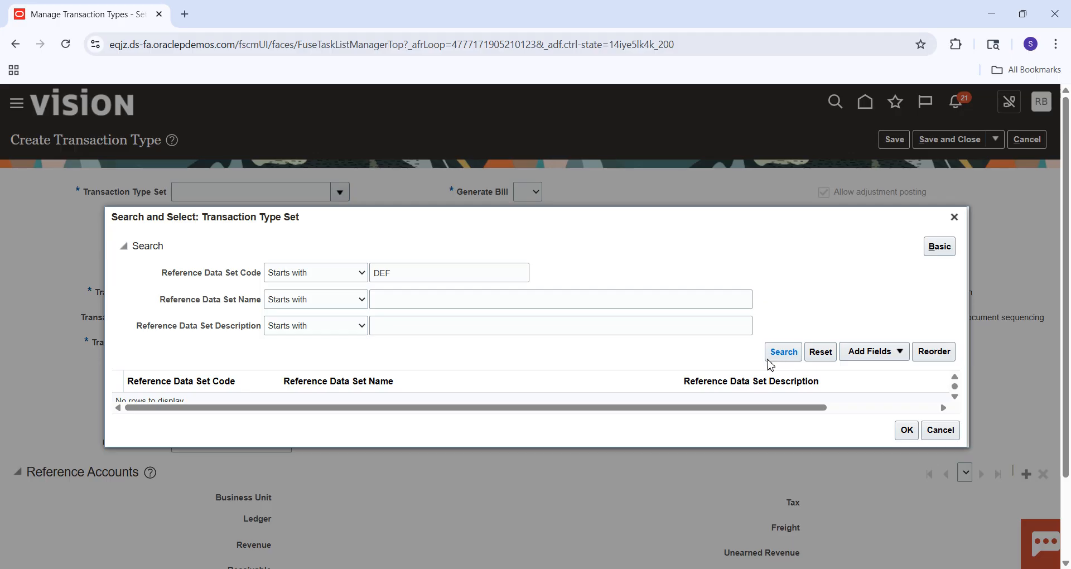
{"action": "left_click", "coordinate": [955, 397]}
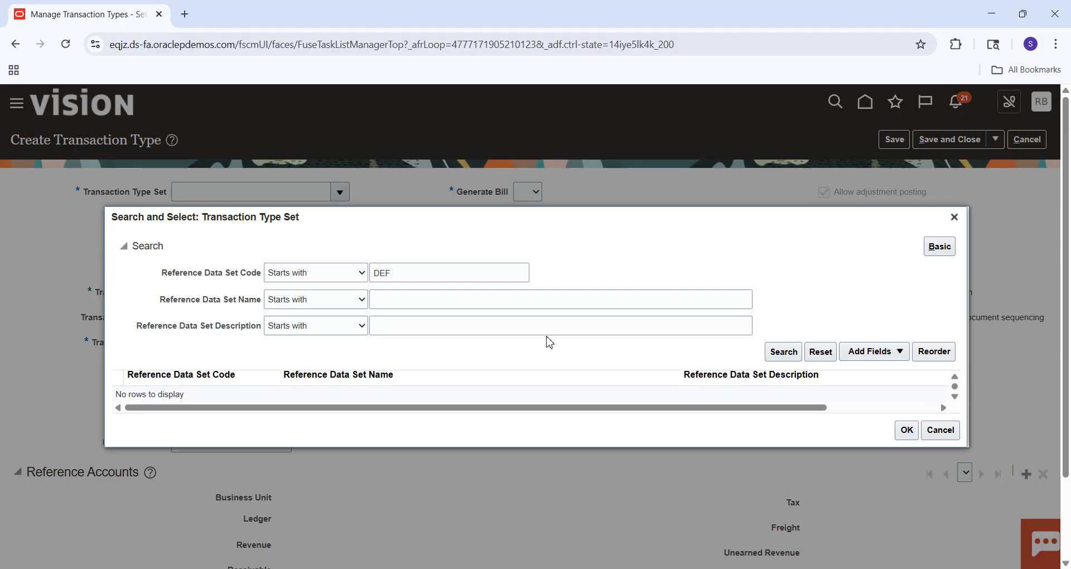
Search for reference data set codes that do not equal ABC and browse the list of sets.
{"action": "left_click", "coordinate": [362, 275]}
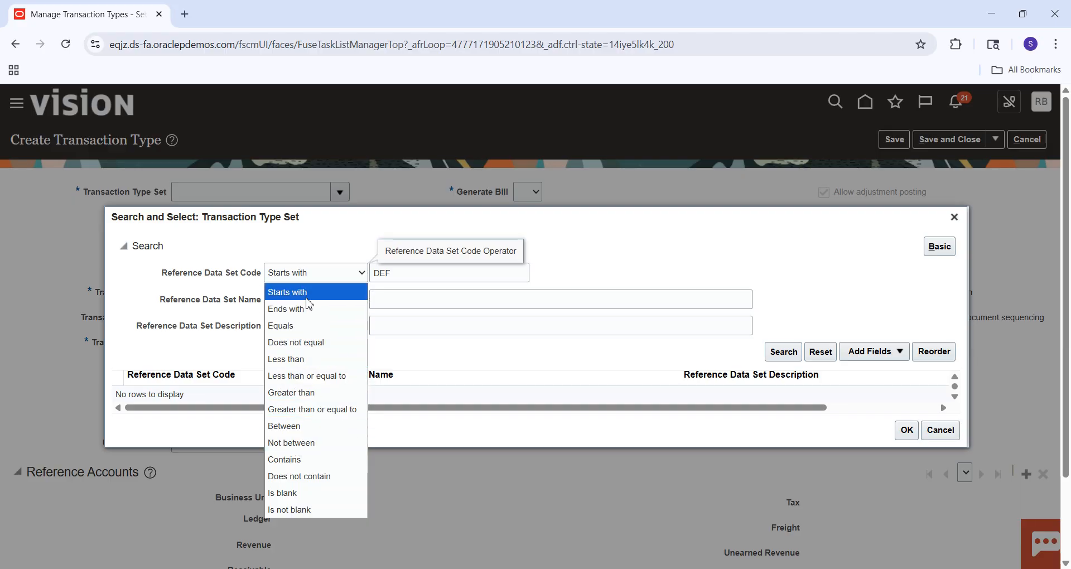
{"action": "left_click", "coordinate": [320, 342]}
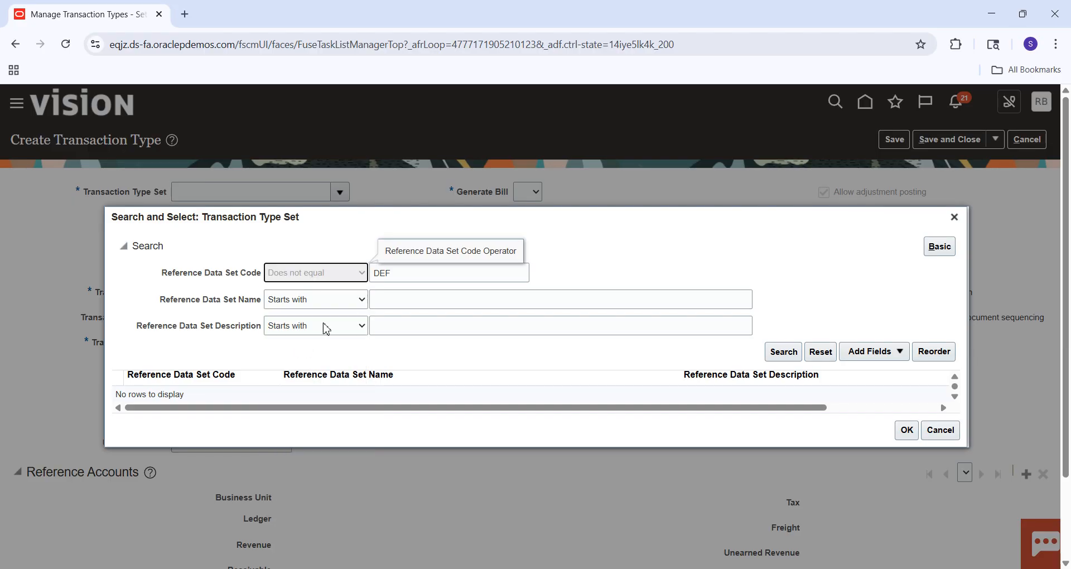
{"action": "left_click", "coordinate": [405, 273]}
{"action": "key", "text": "BackSpace"}
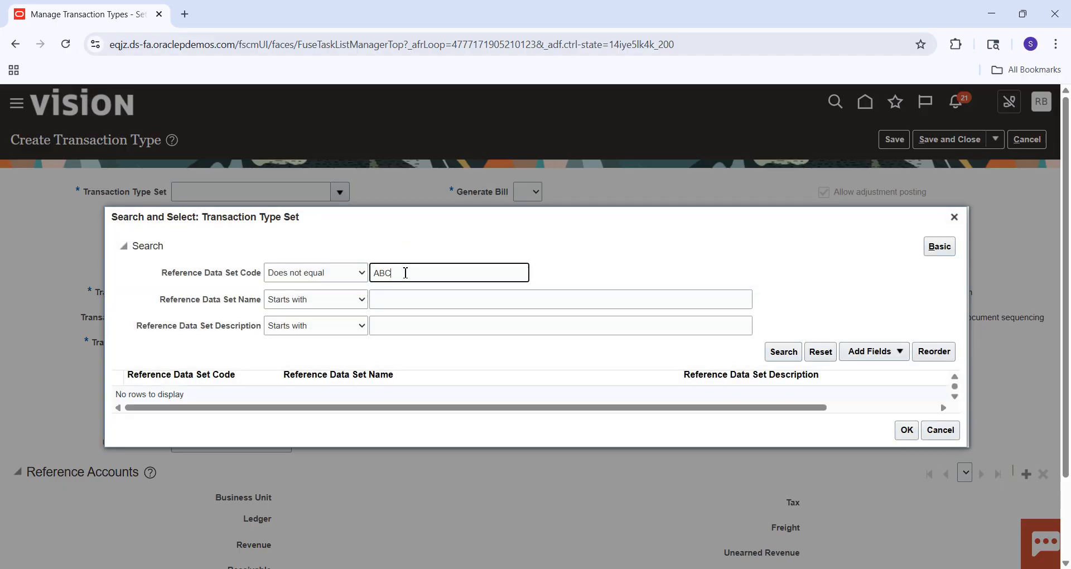
{"action": "key", "text": "Return"}
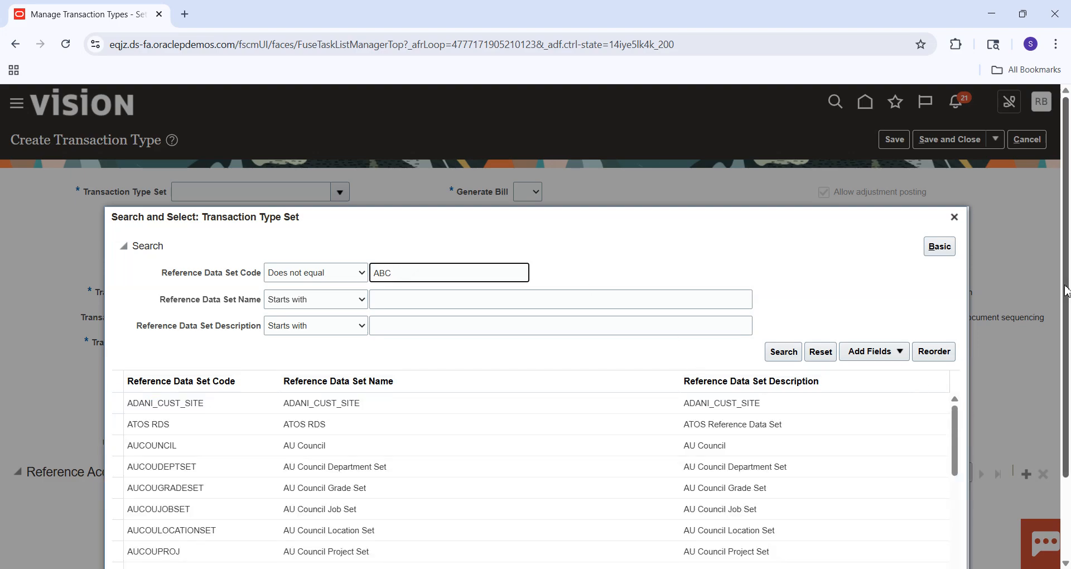
{"action": "scroll", "coordinate": [1069, 271], "scroll_direction": "down", "scroll_amount": 2}
{"action": "left_click_drag", "start_coordinate": [954, 329], "coordinate": [955, 534]}
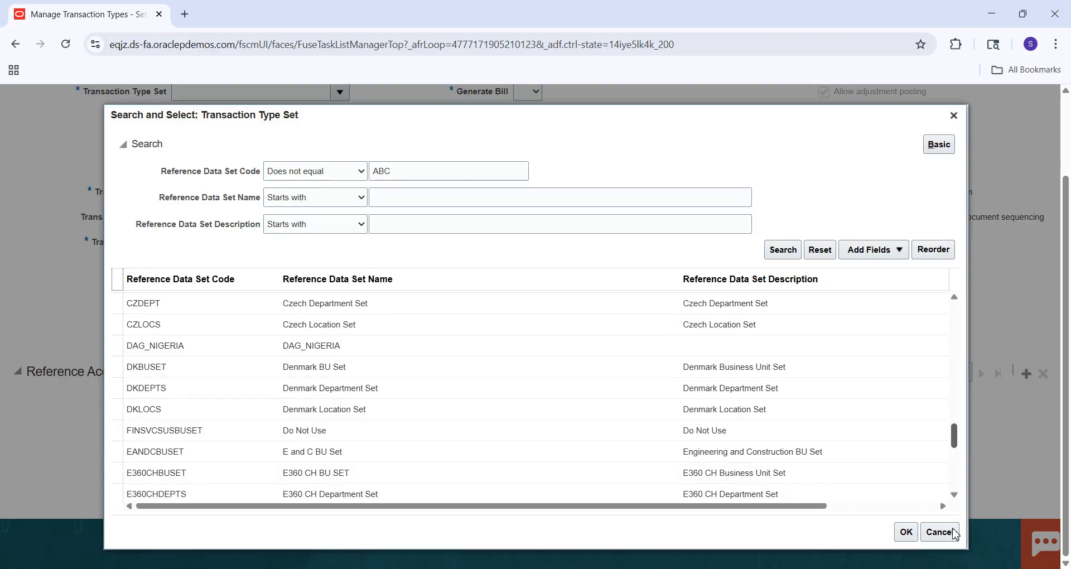
{"action": "left_click_drag", "start_coordinate": [955, 534], "coordinate": [956, 568]}
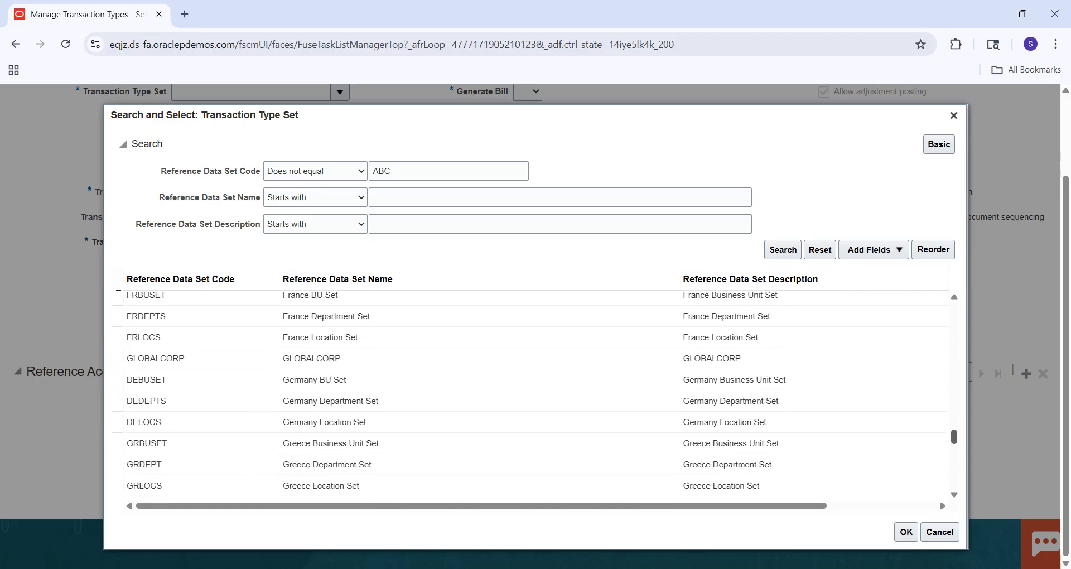
Search for reference data set codes starting with ENTER and choose Enterprise Set as the transaction type set.
{"action": "left_click", "coordinate": [475, 172]}
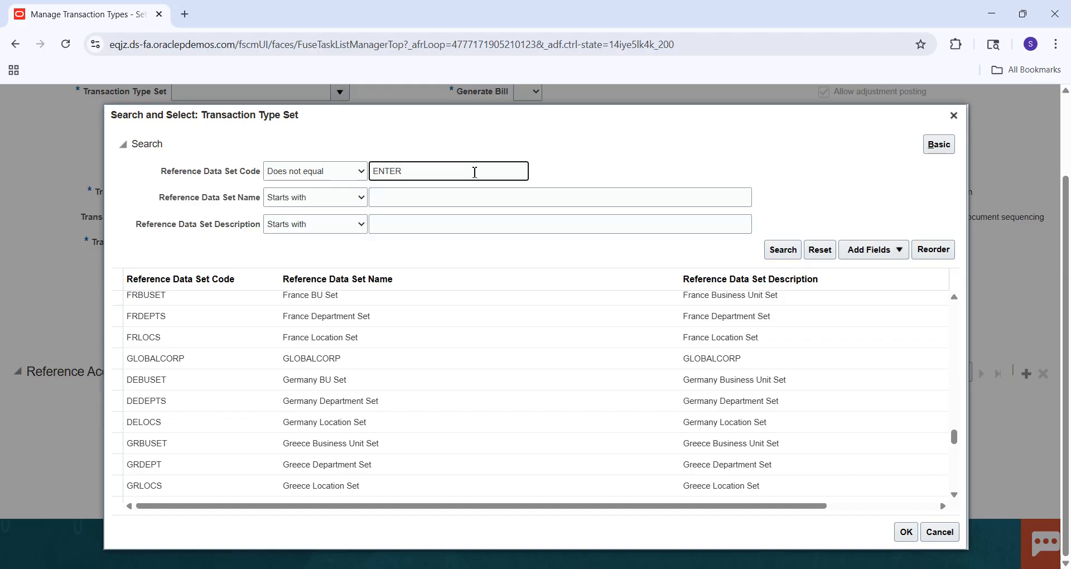
{"action": "left_click", "coordinate": [354, 172]}
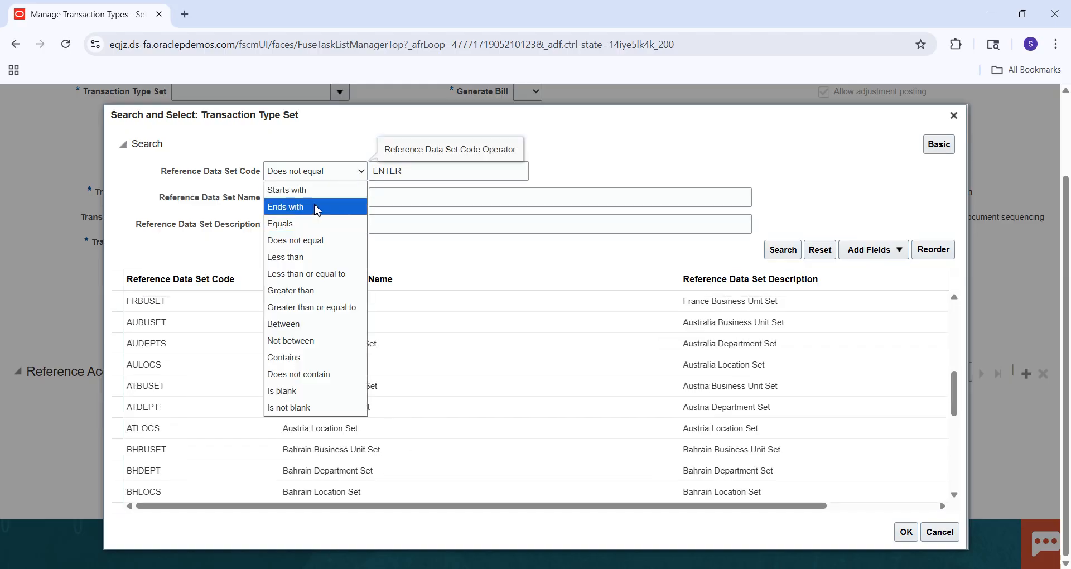
{"action": "left_click", "coordinate": [319, 190]}
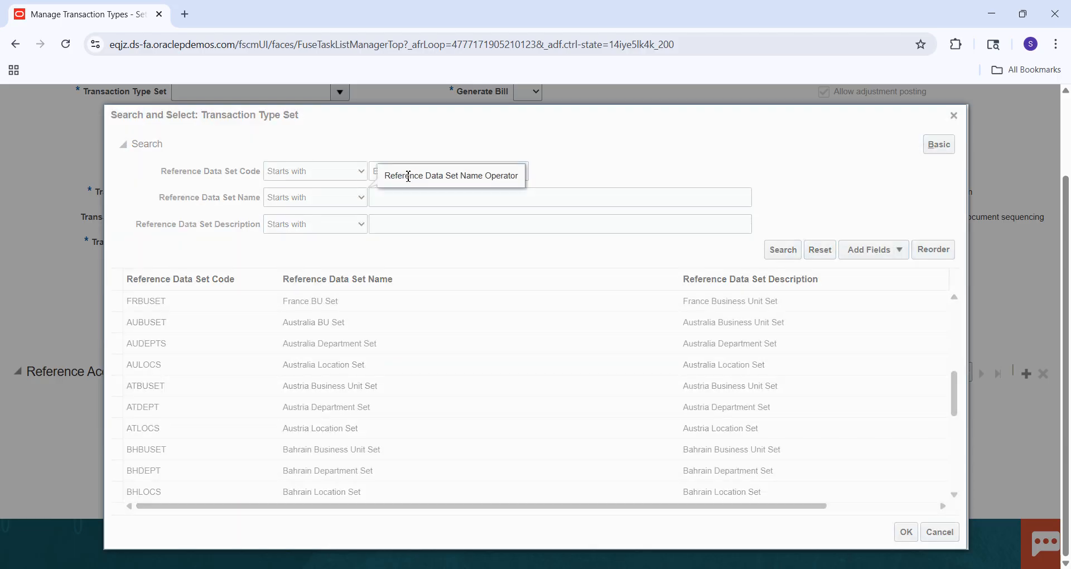
{"action": "left_click", "coordinate": [379, 169]}
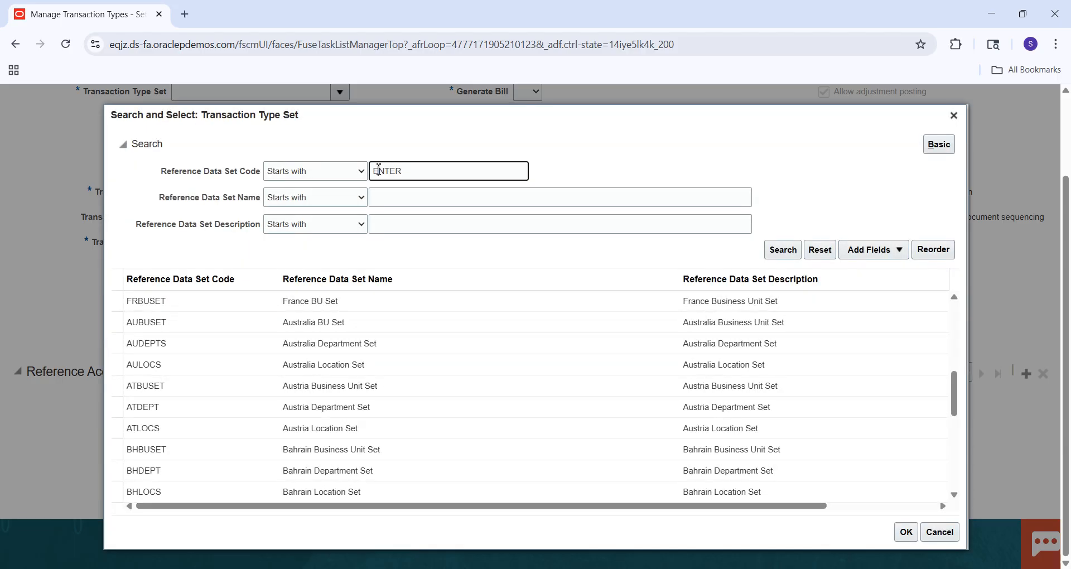
{"action": "key", "text": "Return"}
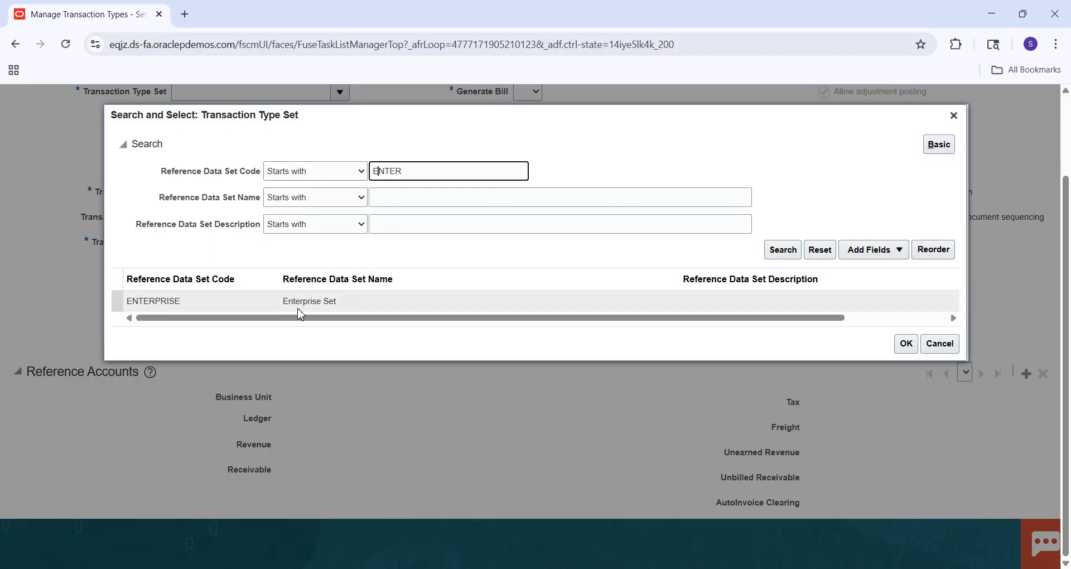
{"action": "left_click", "coordinate": [318, 305]}
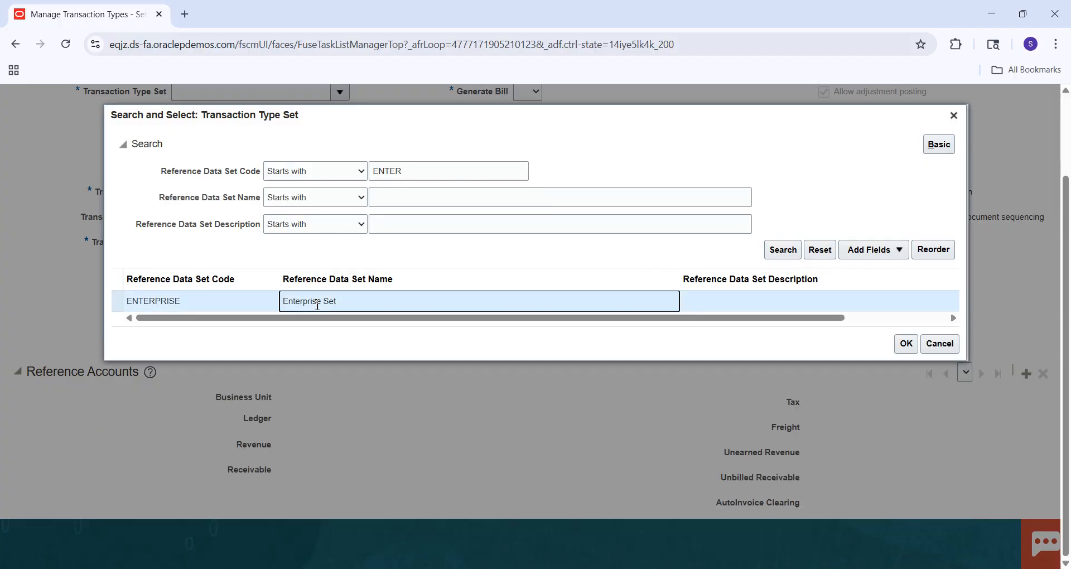
{"action": "left_click", "coordinate": [904, 344]}
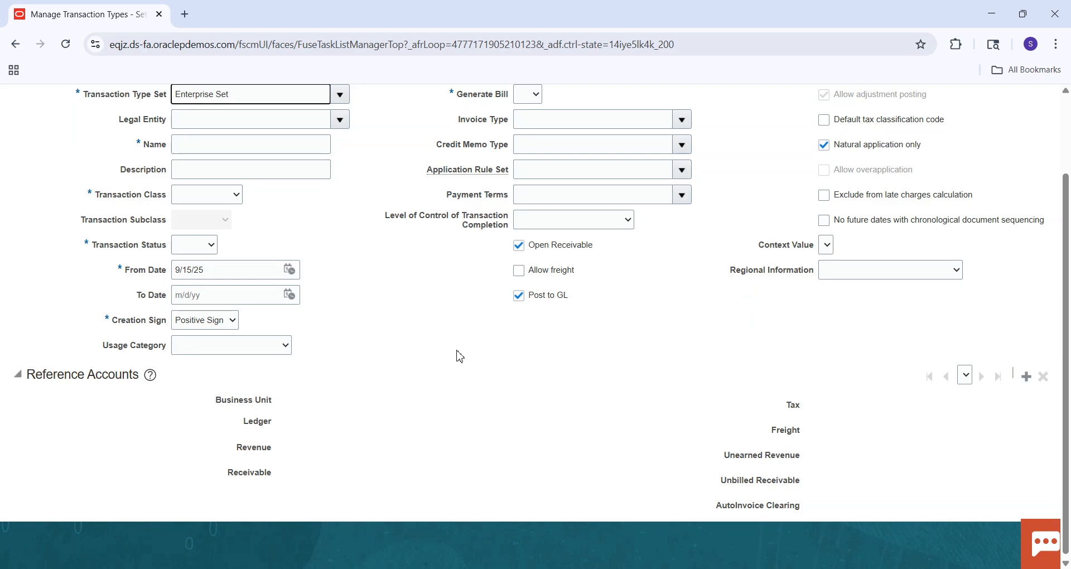
Leave the legal entity blank and name the transaction type SM Invoice.
{"action": "left_click", "coordinate": [341, 123]}
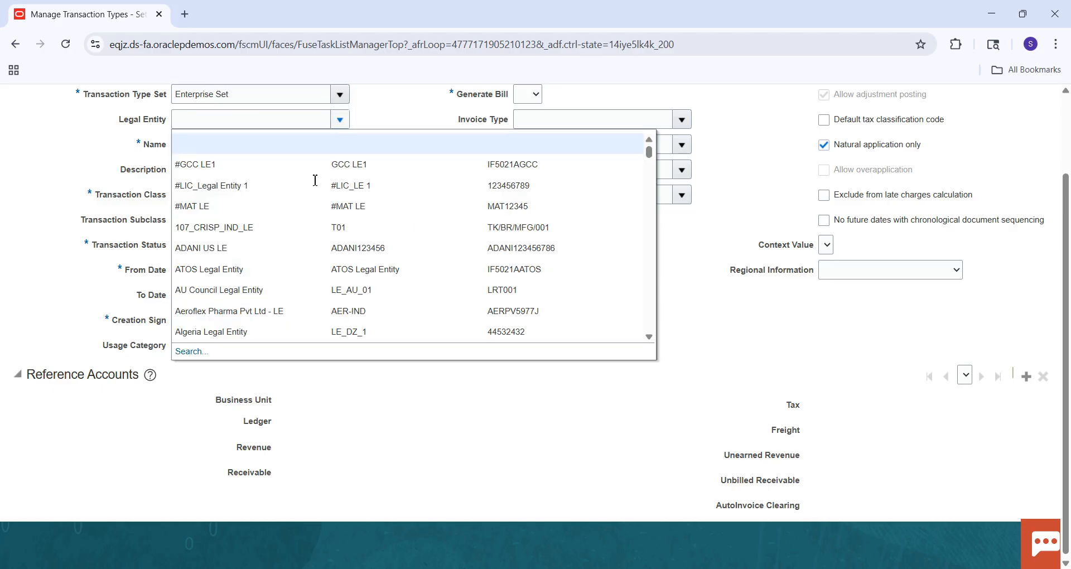
{"action": "left_click", "coordinate": [66, 171]}
{"action": "left_click", "coordinate": [284, 149]}
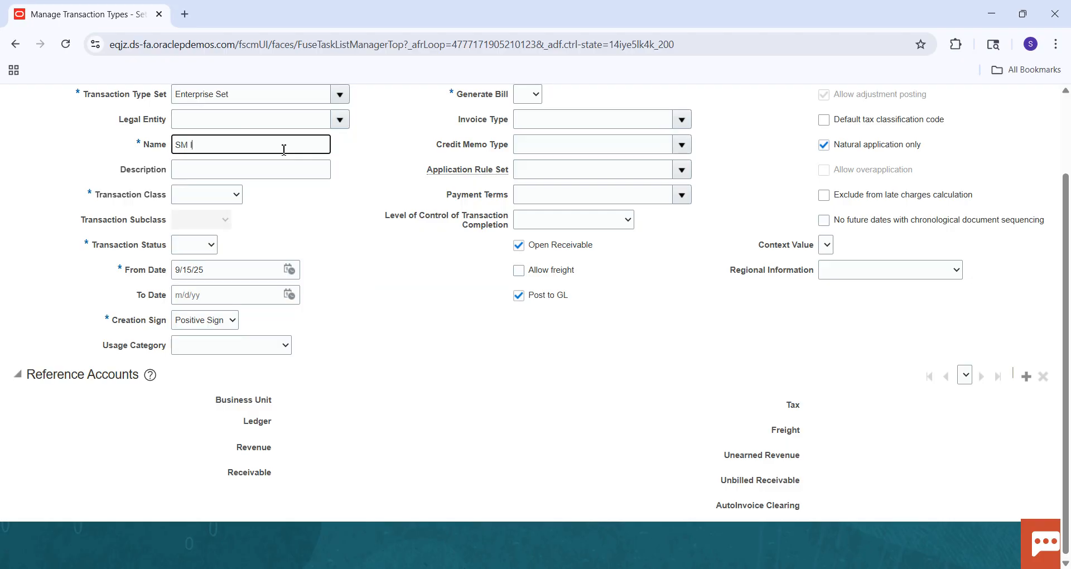
{"action": "type", "text": "SM I"}
{"action": "key", "text": "Caps_Lock"}
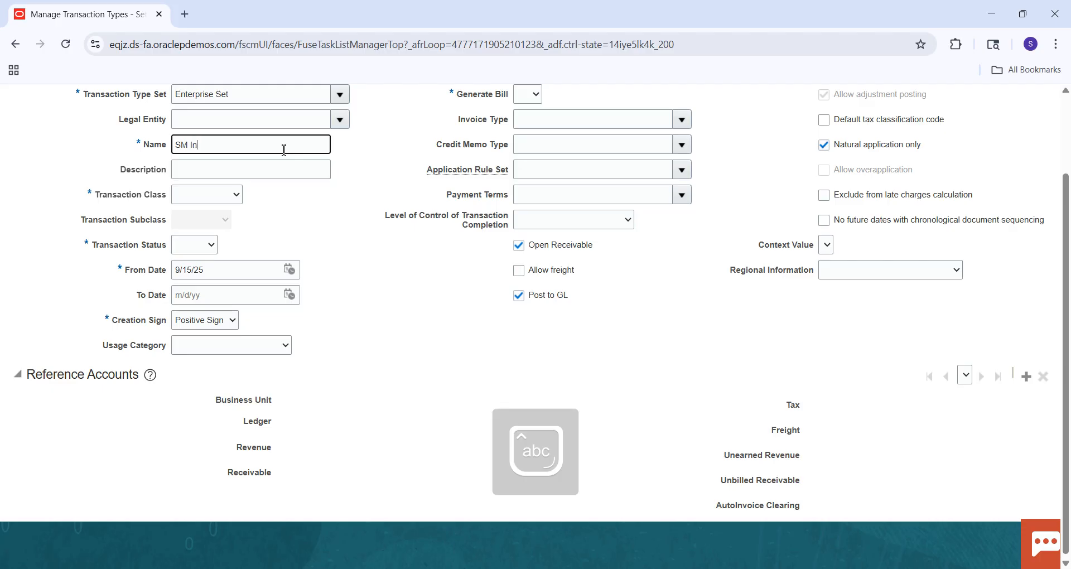
{"action": "left_click", "coordinate": [337, 213]}
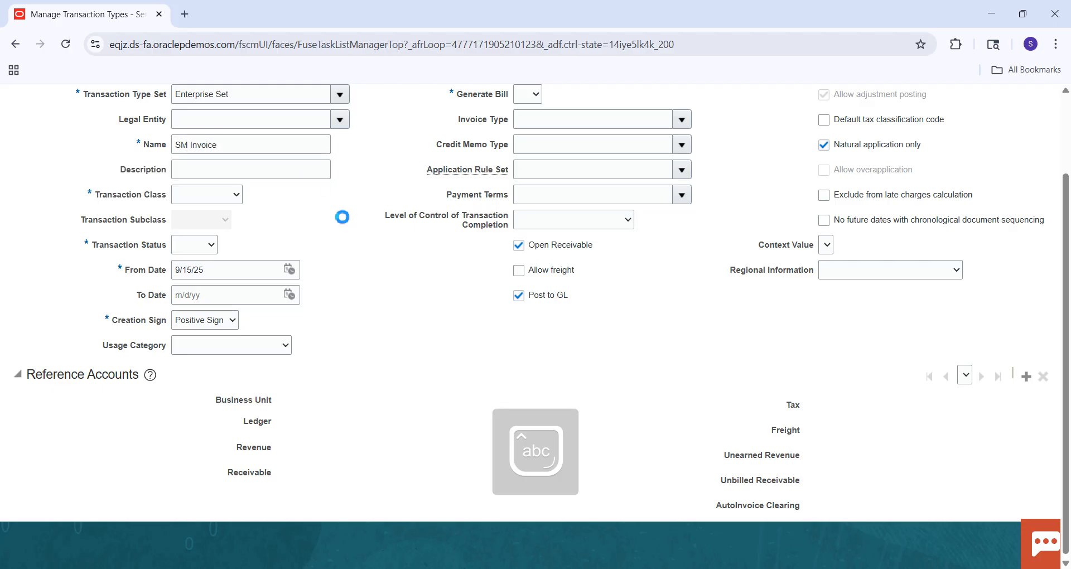
Set the transaction class to Invoice, the transaction status to Open and Generate Bill to Yes.
{"action": "left_click", "coordinate": [236, 199]}
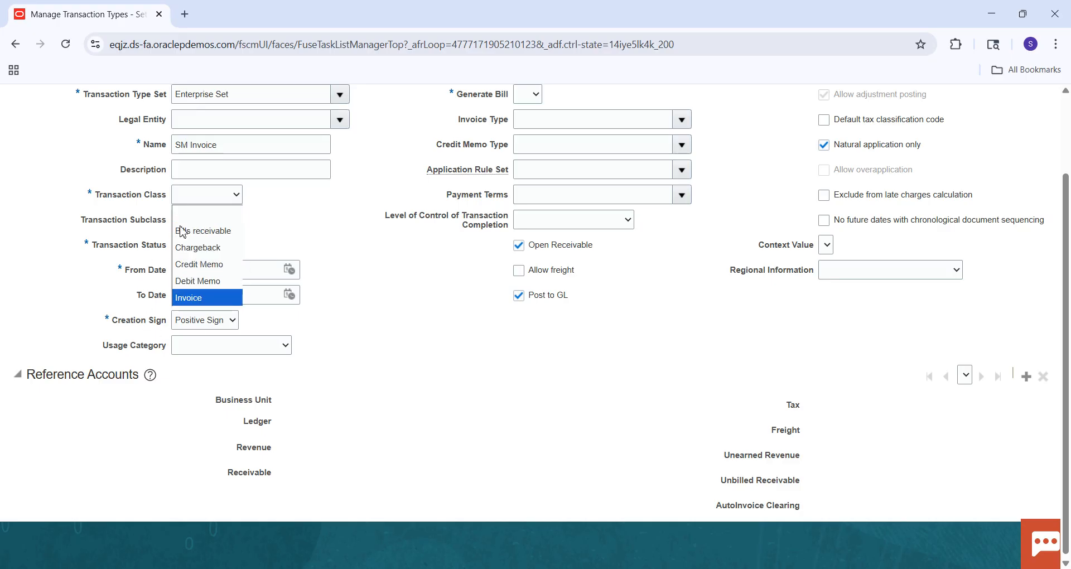
{"action": "left_click", "coordinate": [189, 299]}
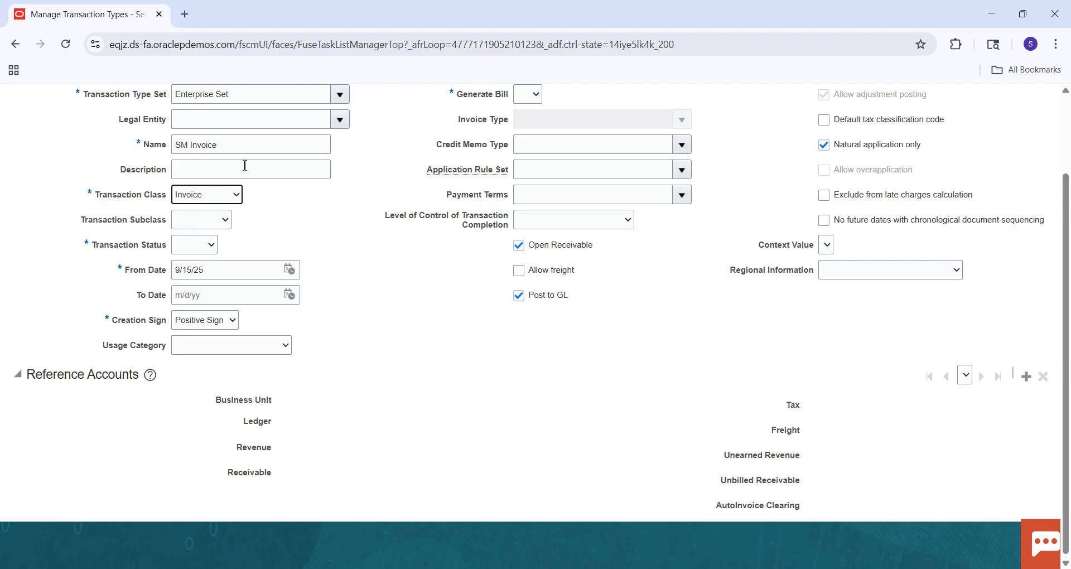
{"action": "left_click", "coordinate": [202, 246]}
{"action": "left_click", "coordinate": [199, 298]}
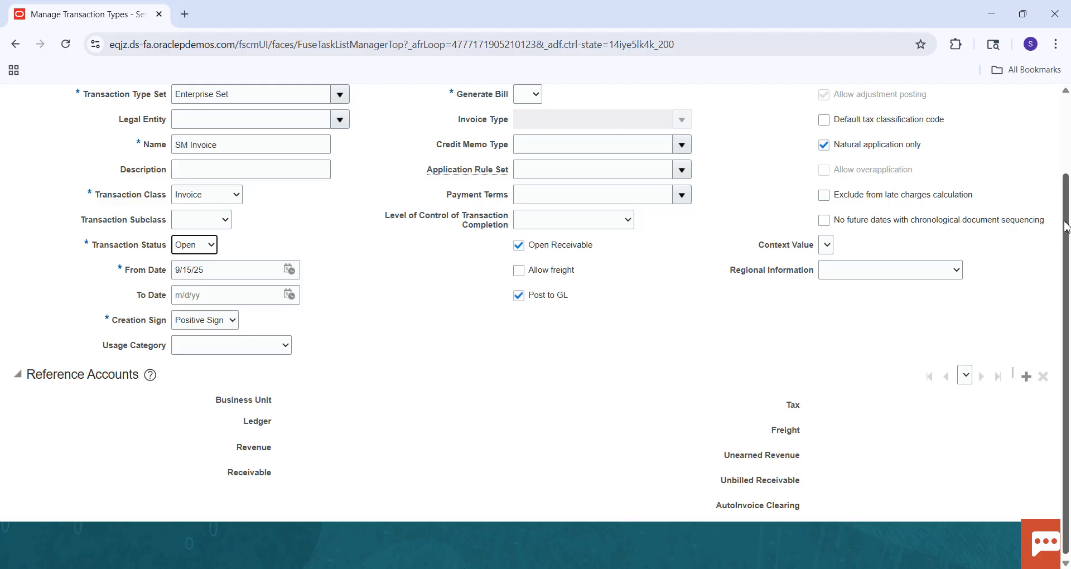
{"action": "scroll", "coordinate": [580, 231], "scroll_direction": "up", "scroll_amount": 2}
{"action": "left_click", "coordinate": [530, 186]}
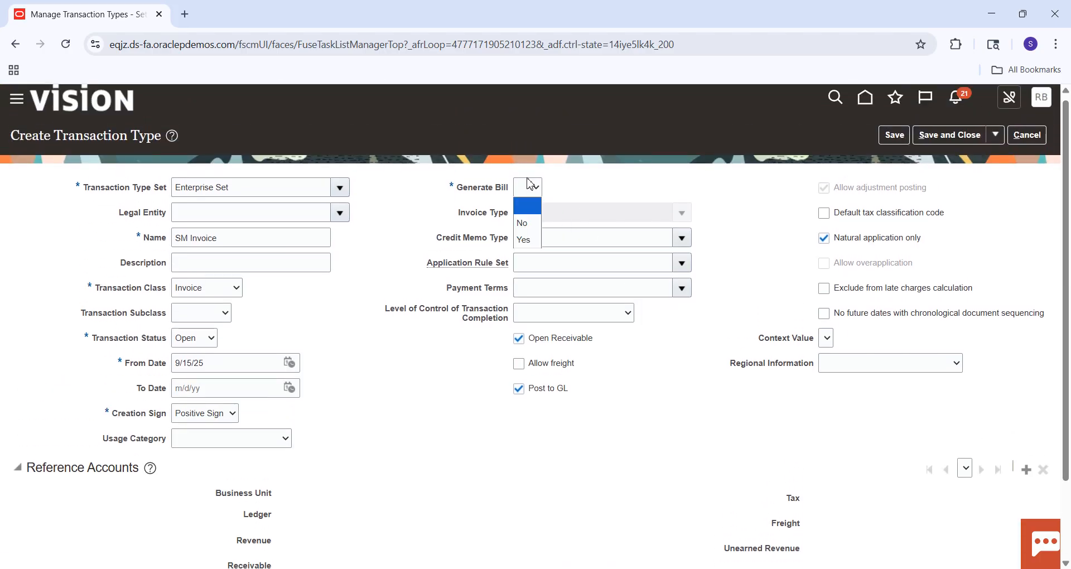
{"action": "left_click", "coordinate": [527, 238]}
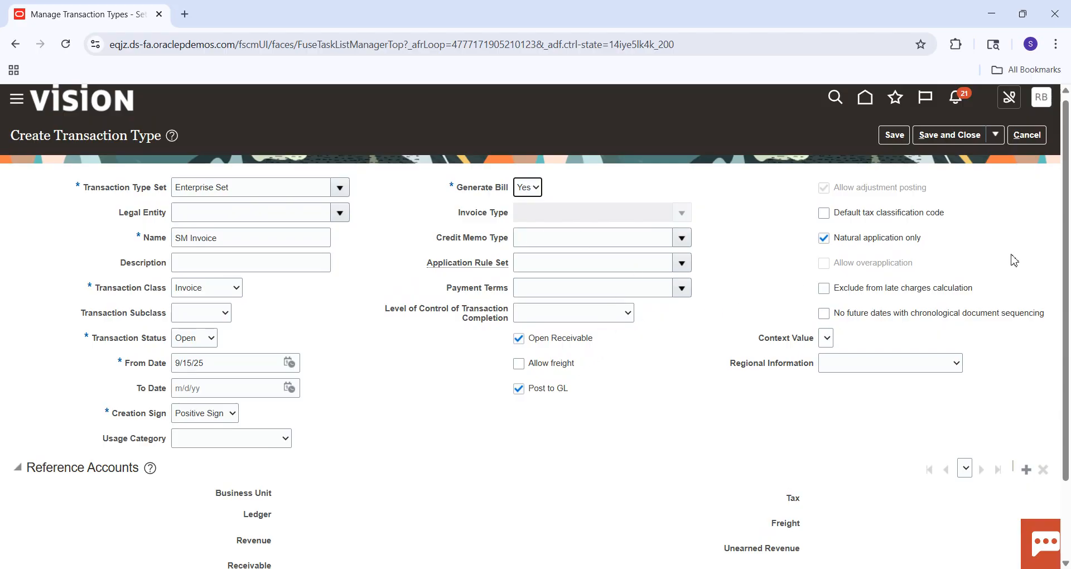
Start creating reference accounts for the transaction type and enter SM as the business unit.
{"action": "left_click_drag", "start_coordinate": [1067, 212], "coordinate": [1069, 326]}
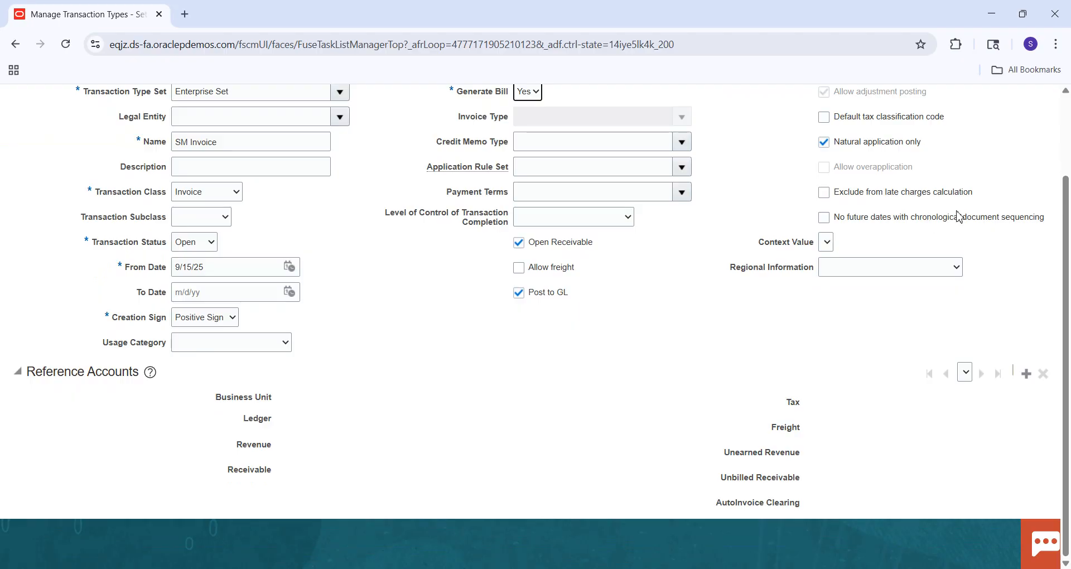
{"action": "scroll", "coordinate": [1068, 167], "scroll_direction": "up", "scroll_amount": 2}
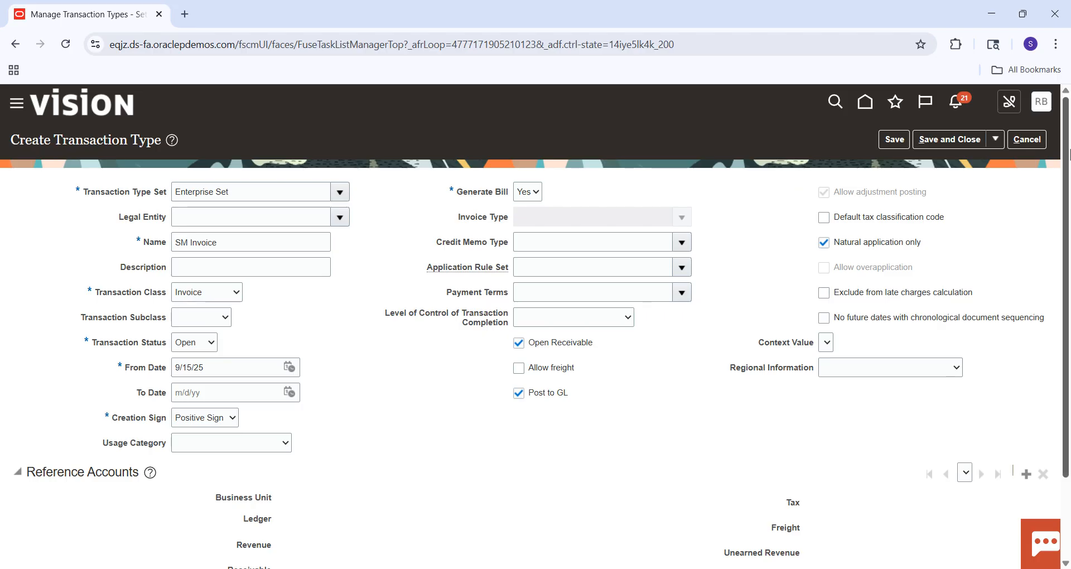
{"action": "left_click_drag", "start_coordinate": [1066, 192], "coordinate": [1070, 270]}
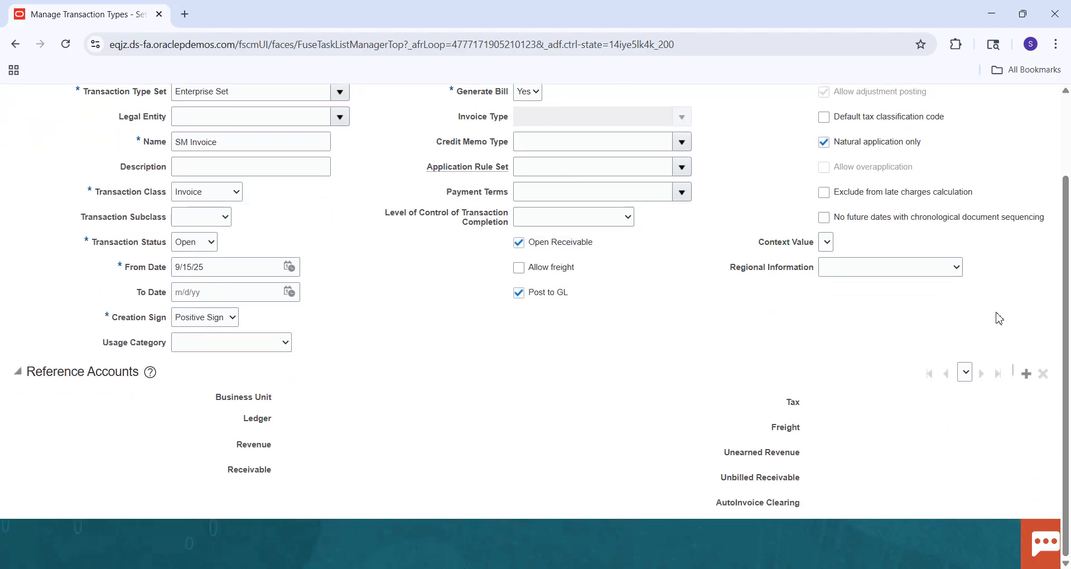
{"action": "left_click", "coordinate": [1026, 377]}
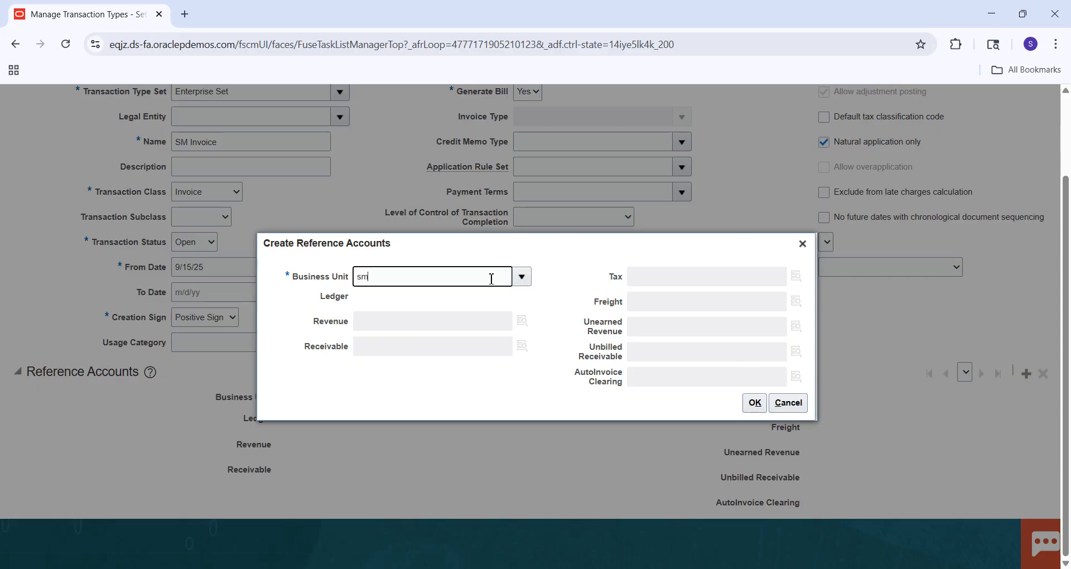
{"action": "key", "text": "BackSpace"}
{"action": "key", "text": "BackSpace"}
{"action": "key", "text": "Caps_Lock"}
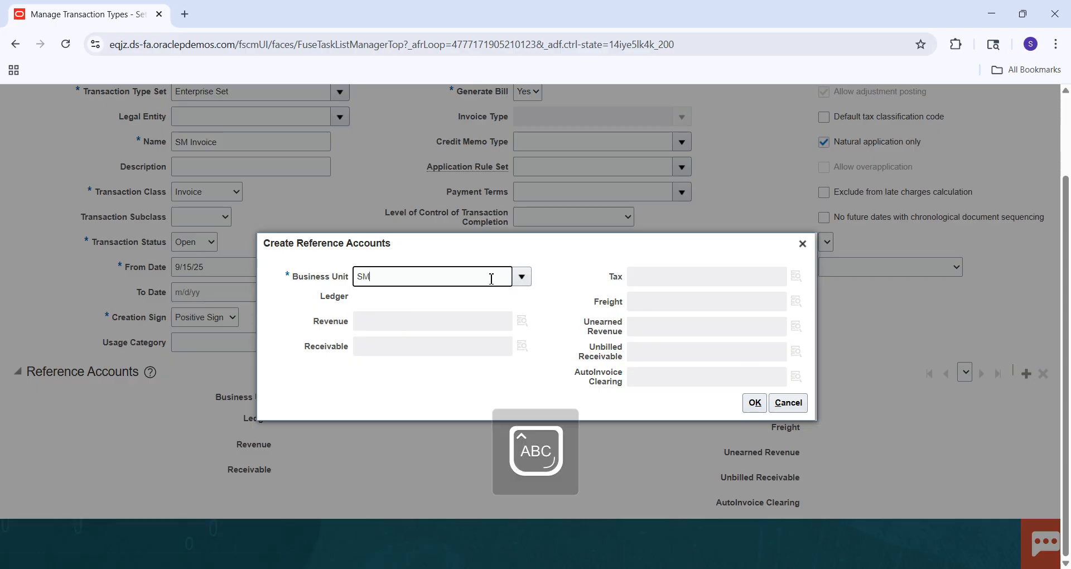
{"action": "type", "text": "SM"}
{"action": "key", "text": "Tab"}
{"action": "key", "text": "Escape"}
Search the business units for names matching SM%.
{"action": "left_click", "coordinate": [523, 277]}
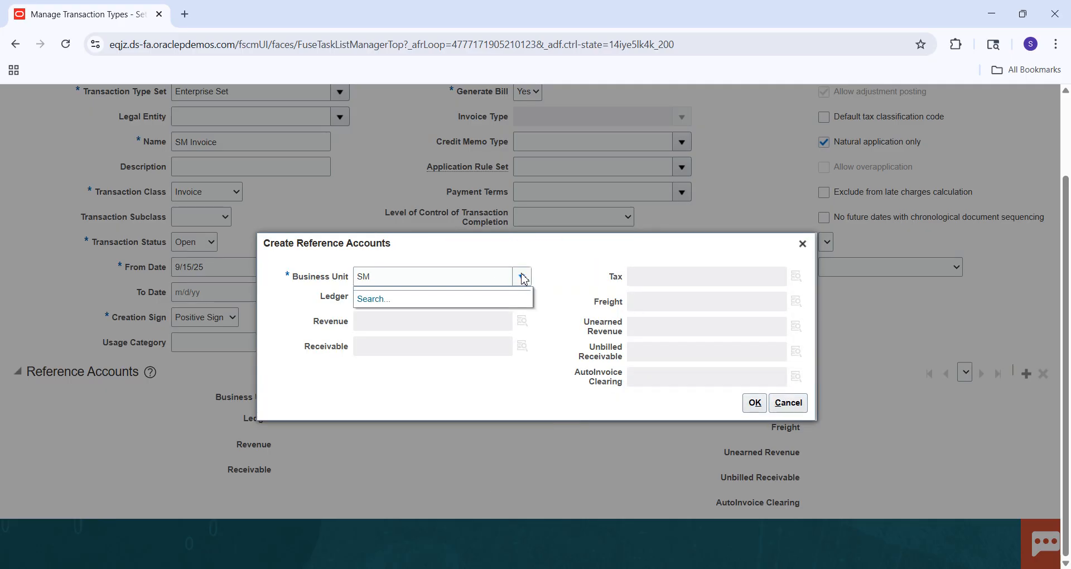
{"action": "left_click", "coordinate": [373, 300]}
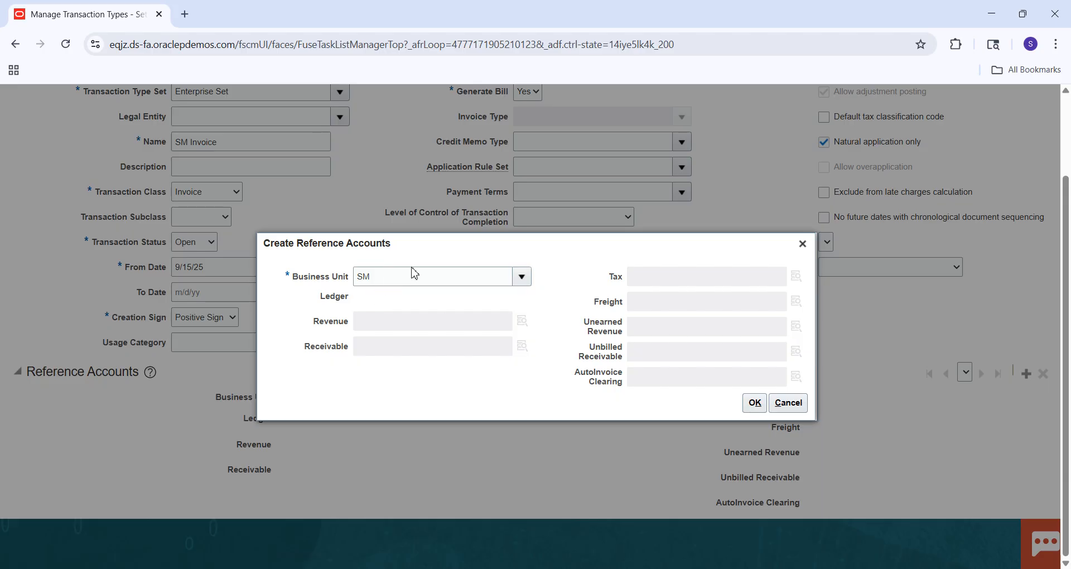
{"action": "left_click", "coordinate": [512, 298]}
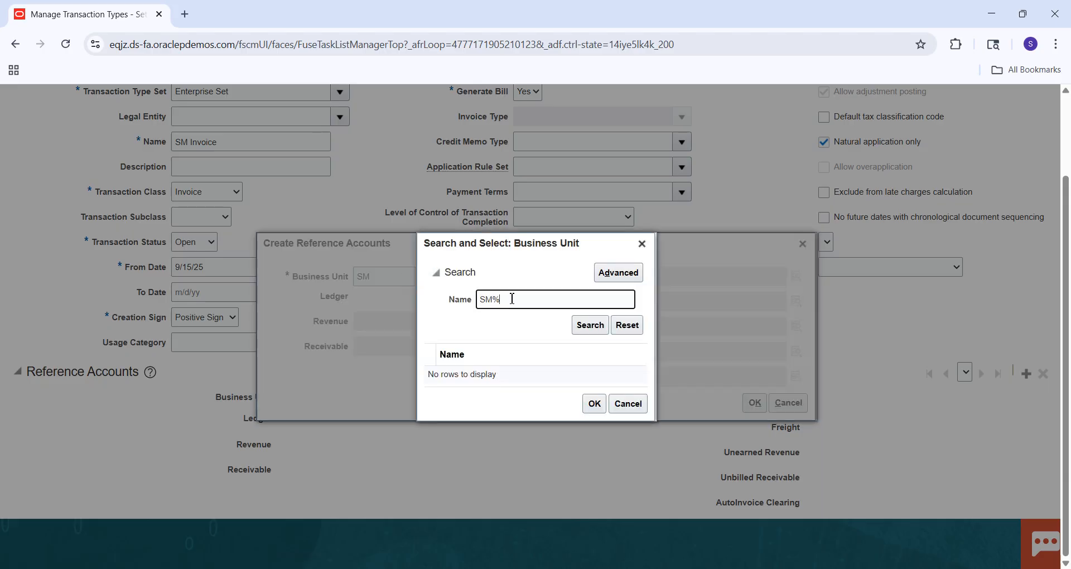
{"action": "type", "text": "%"}
{"action": "left_click", "coordinate": [589, 331]}
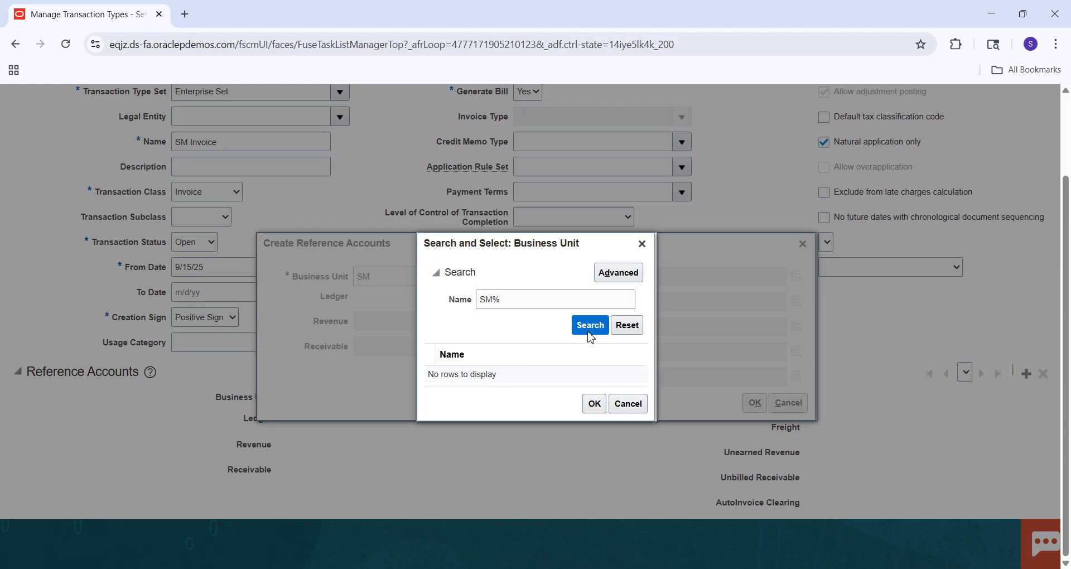
{"action": "left_click", "coordinate": [589, 335]}
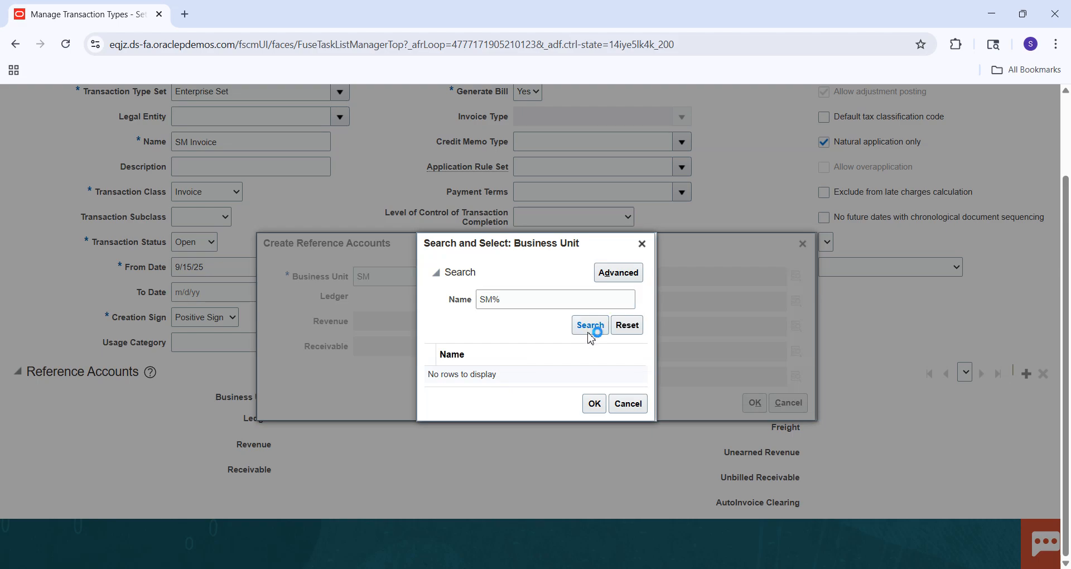
Search the business units for names matching S%, then cancel creating the reference accounts.
{"action": "left_click", "coordinate": [491, 302]}
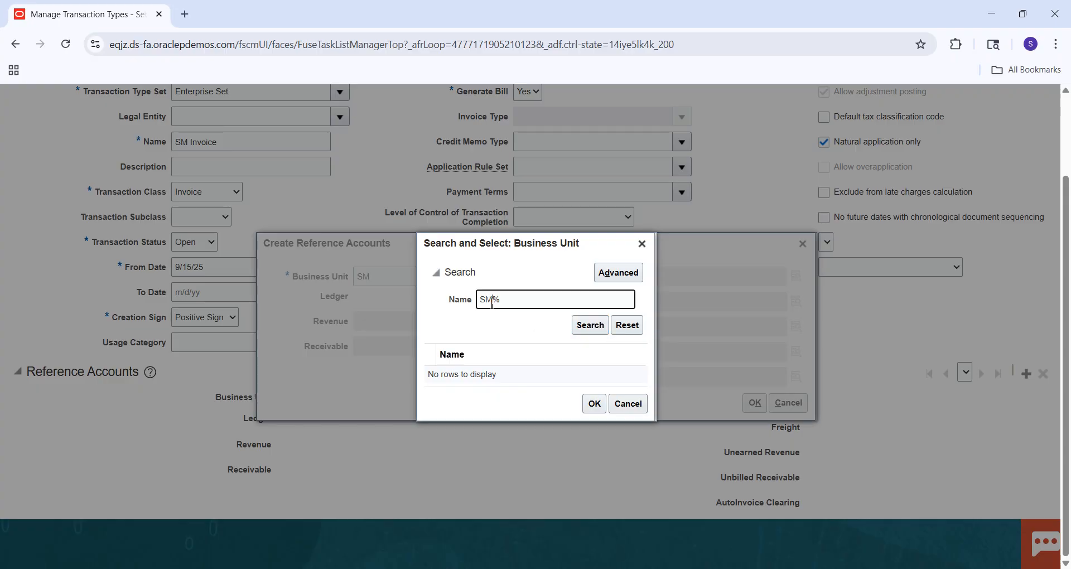
{"action": "left_click", "coordinate": [589, 329]}
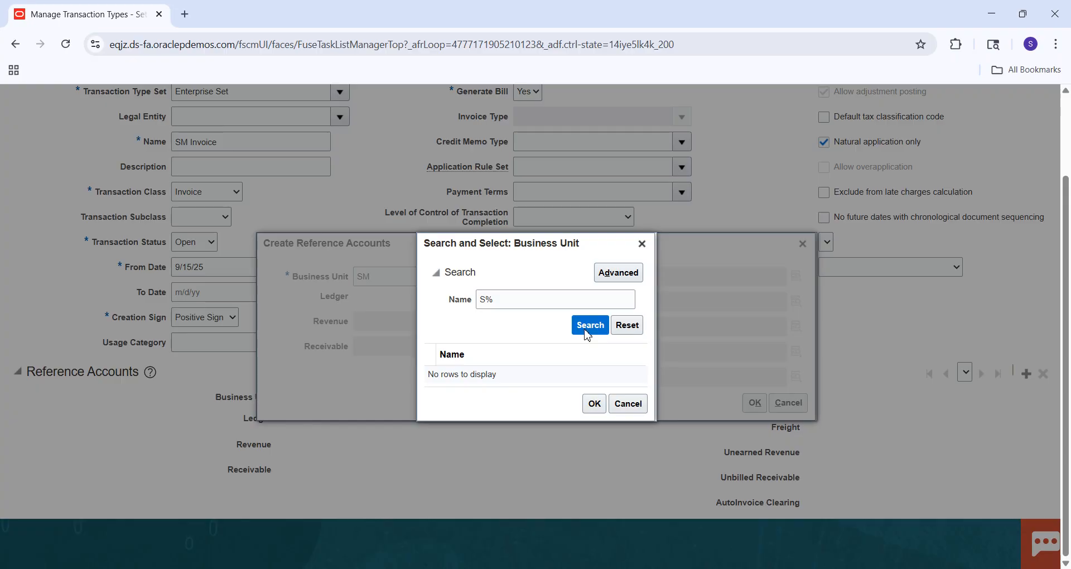
{"action": "left_click", "coordinate": [586, 330]}
{"action": "left_click", "coordinate": [586, 330]}
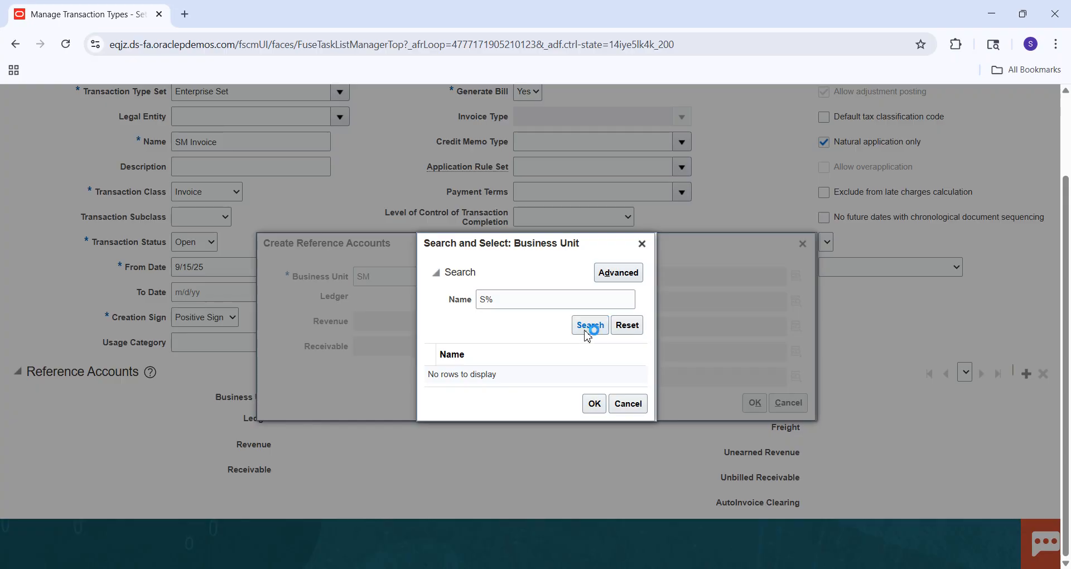
{"action": "left_click", "coordinate": [628, 404]}
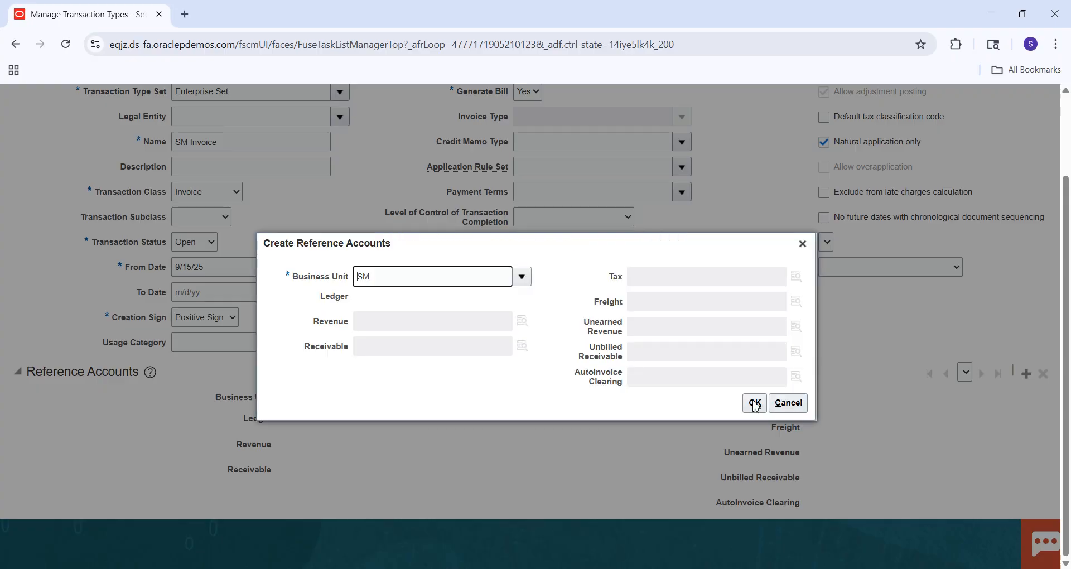
{"action": "left_click", "coordinate": [783, 405]}
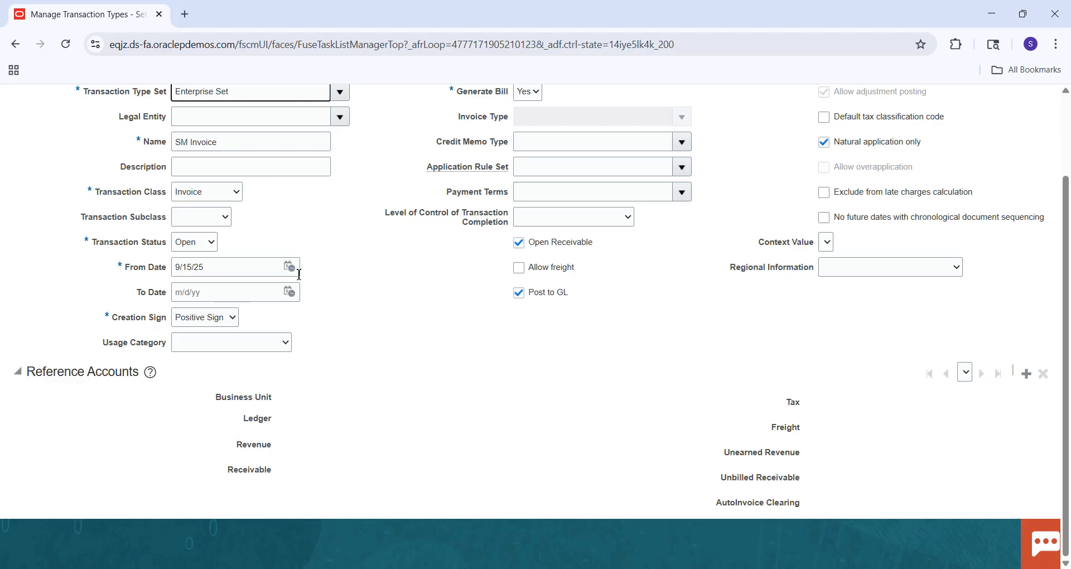
Search the transaction type sets for the name COMMO and change the transaction type set to Common Set.
{"action": "left_click", "coordinate": [339, 92]}
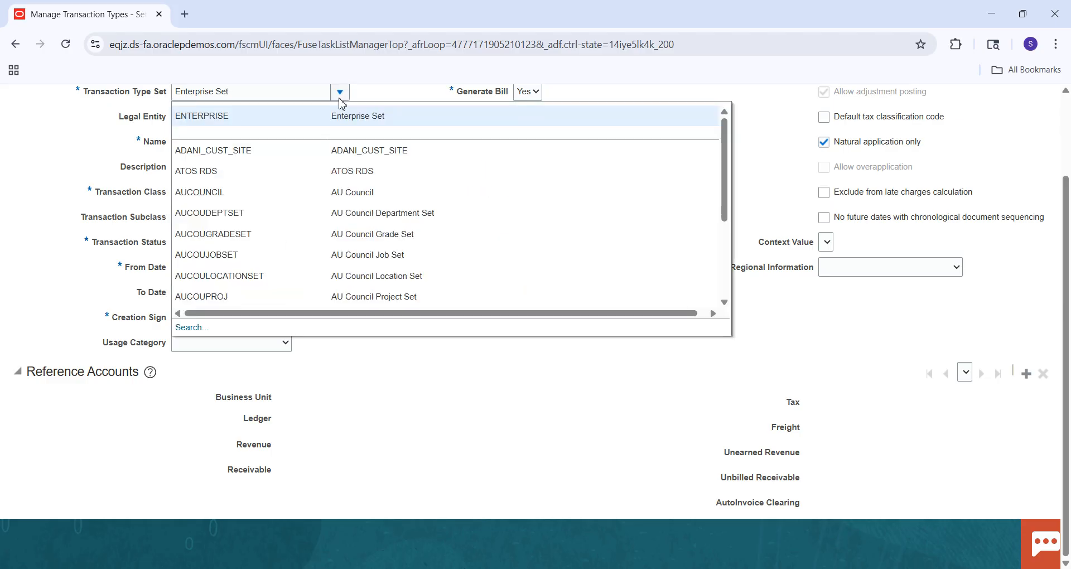
{"action": "left_click", "coordinate": [192, 328]}
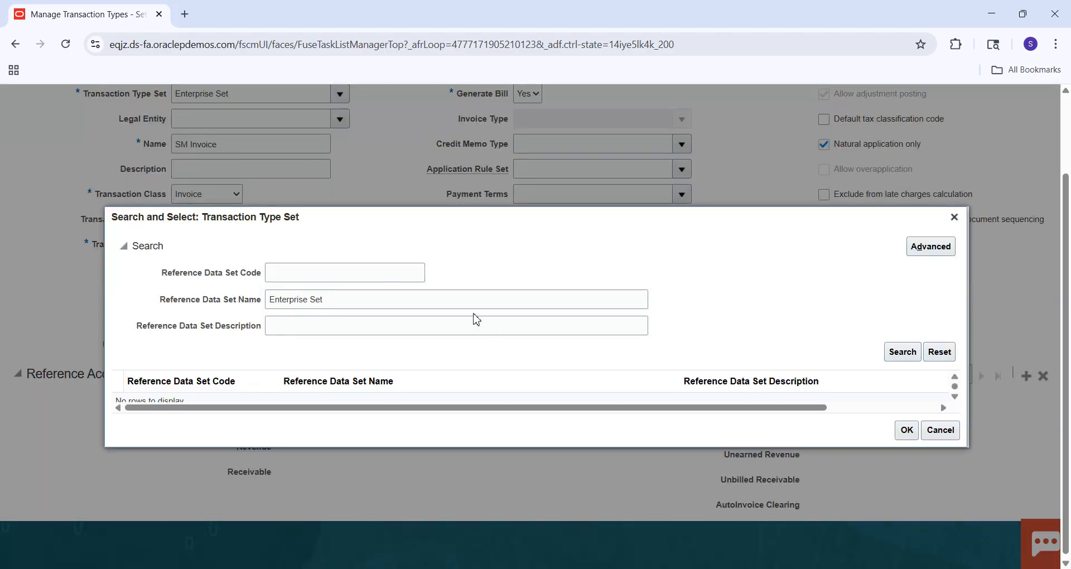
{"action": "left_click", "coordinate": [328, 282]}
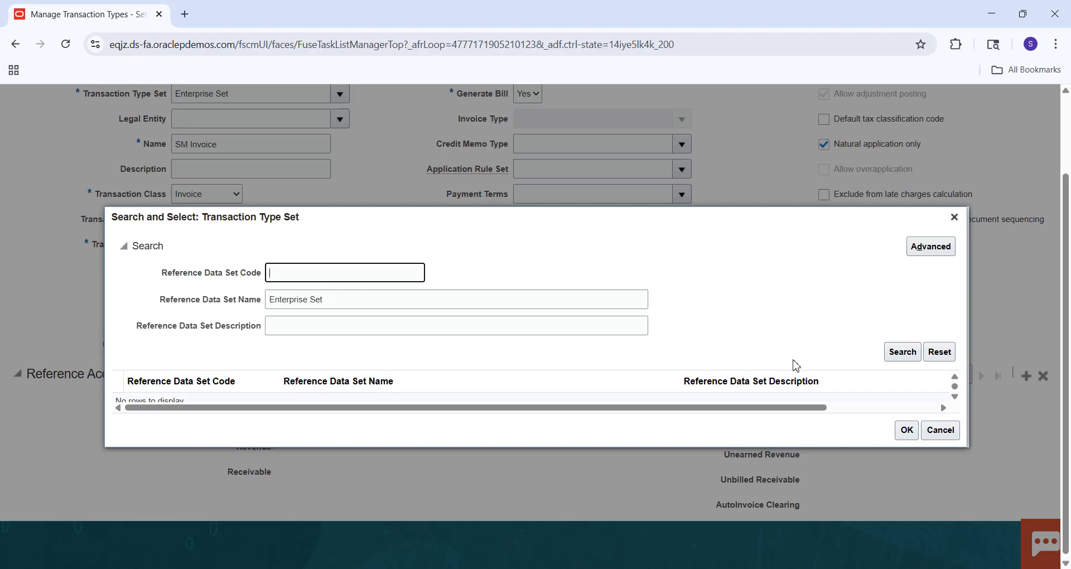
{"action": "left_click", "coordinate": [903, 353]}
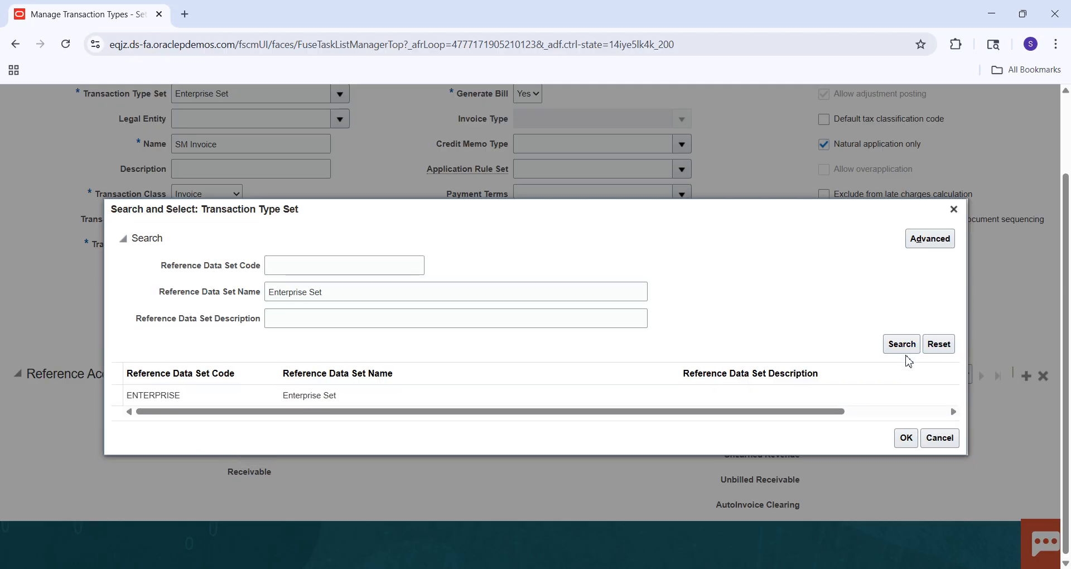
{"action": "left_click", "coordinate": [498, 293]}
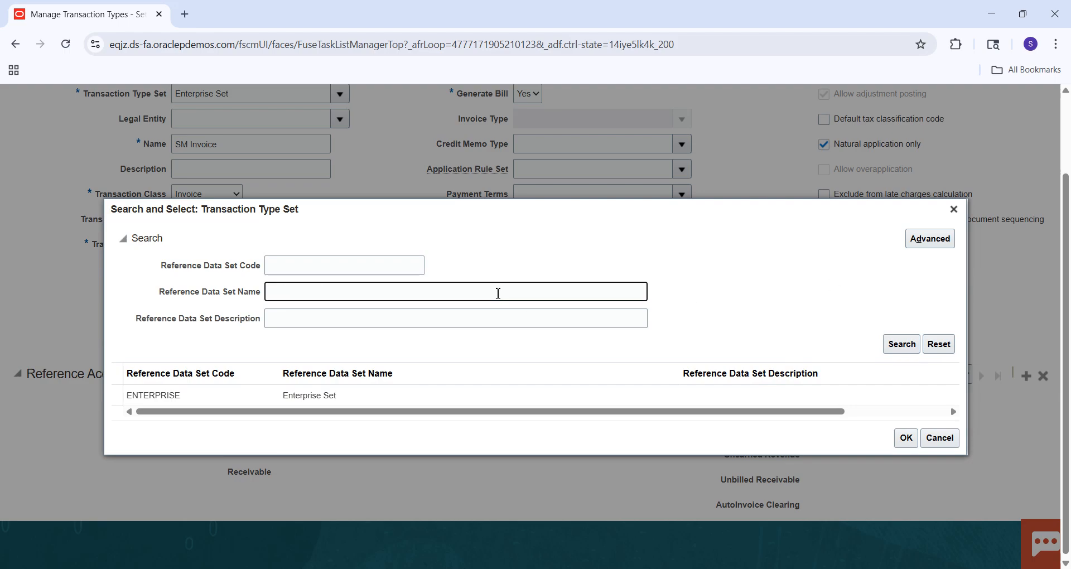
{"action": "key", "text": "Caps_Lock"}
{"action": "type", "text": "COMMO"}
{"action": "key", "text": "Return"}
{"action": "left_click", "coordinate": [478, 395]}
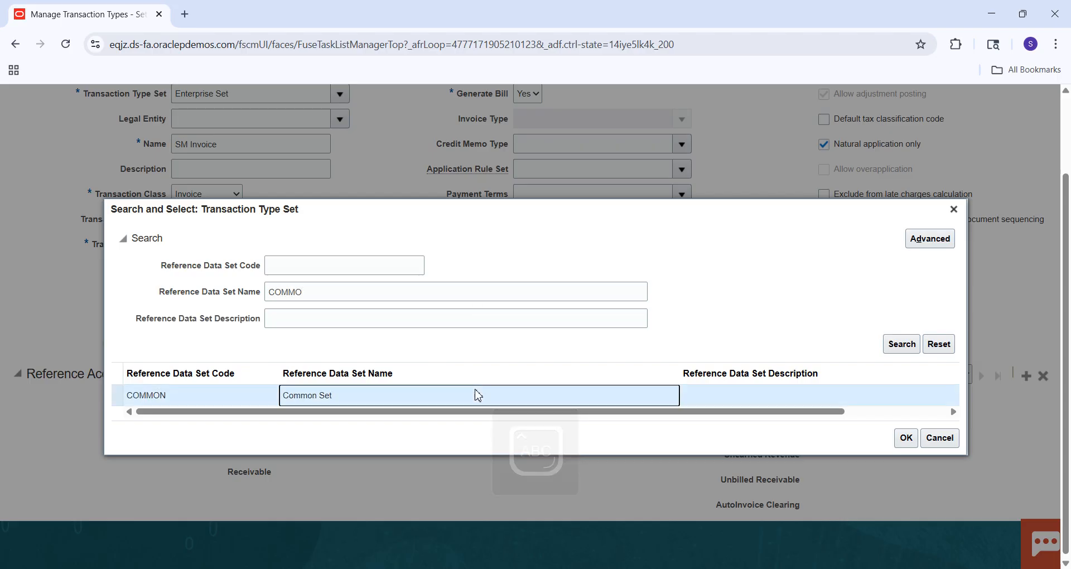
{"action": "left_click", "coordinate": [905, 437]}
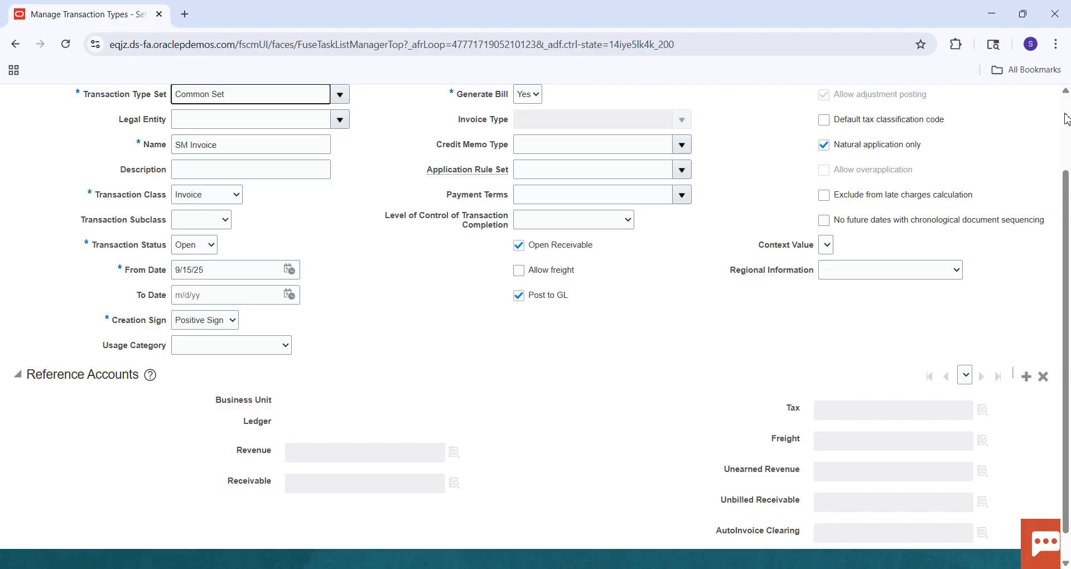
Try to save the SM Invoice transaction type.
{"action": "scroll", "coordinate": [1066, 119], "scroll_direction": "up", "scroll_amount": 2}
{"action": "left_click", "coordinate": [895, 140]}
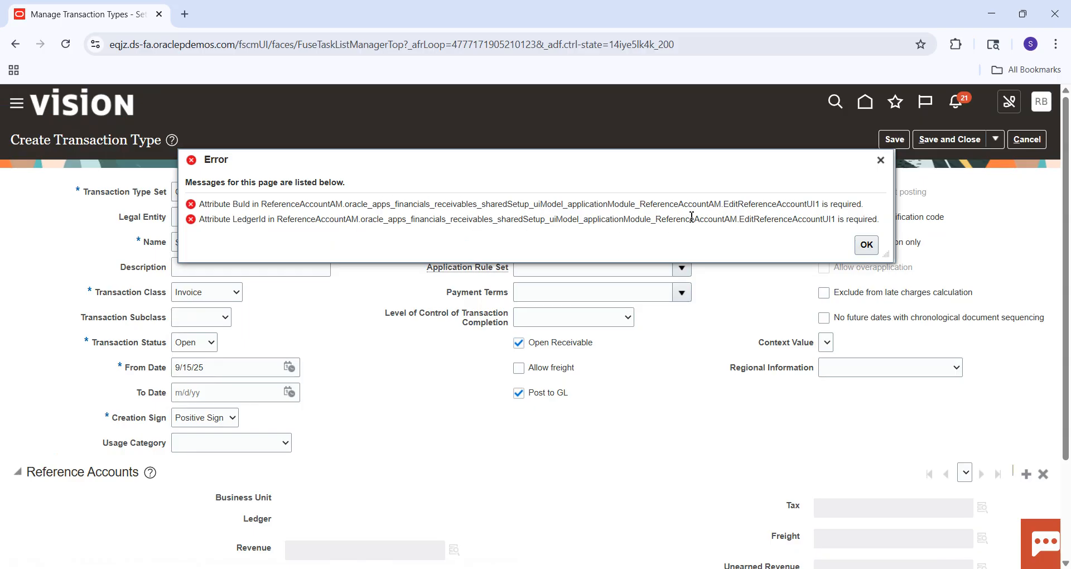
{"action": "left_click", "coordinate": [869, 245]}
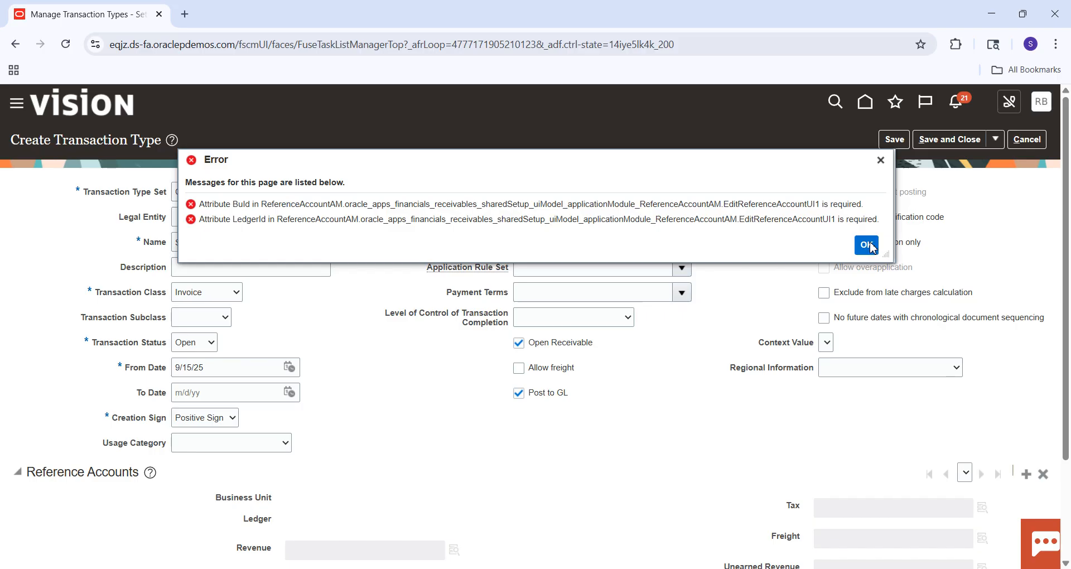
Try to delete the blank reference accounts entry and save the transaction type again.
{"action": "left_click_drag", "start_coordinate": [1067, 198], "coordinate": [1068, 289]}
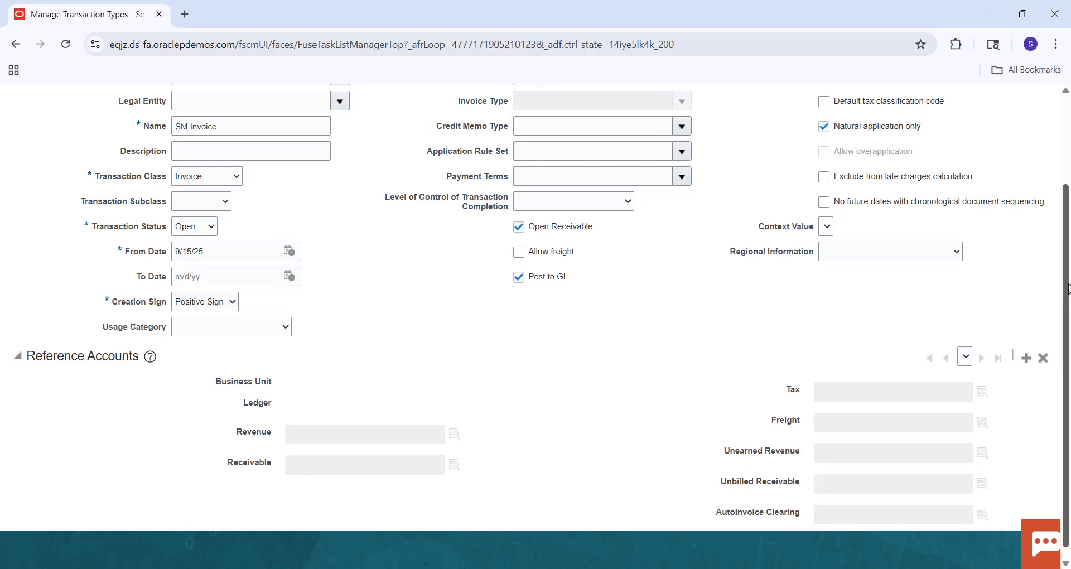
{"action": "left_click", "coordinate": [1045, 359]}
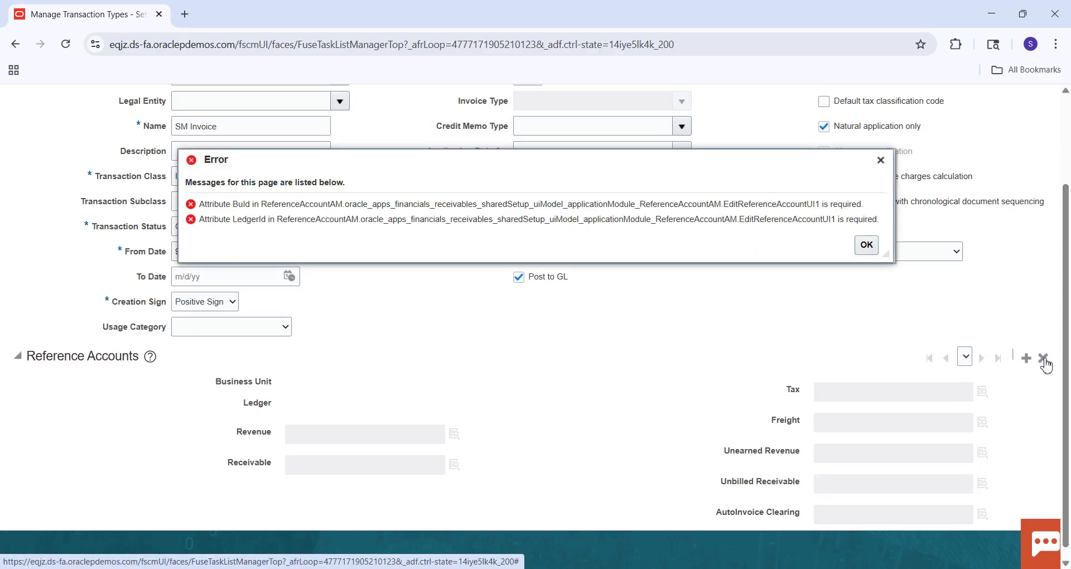
{"action": "left_click", "coordinate": [867, 245]}
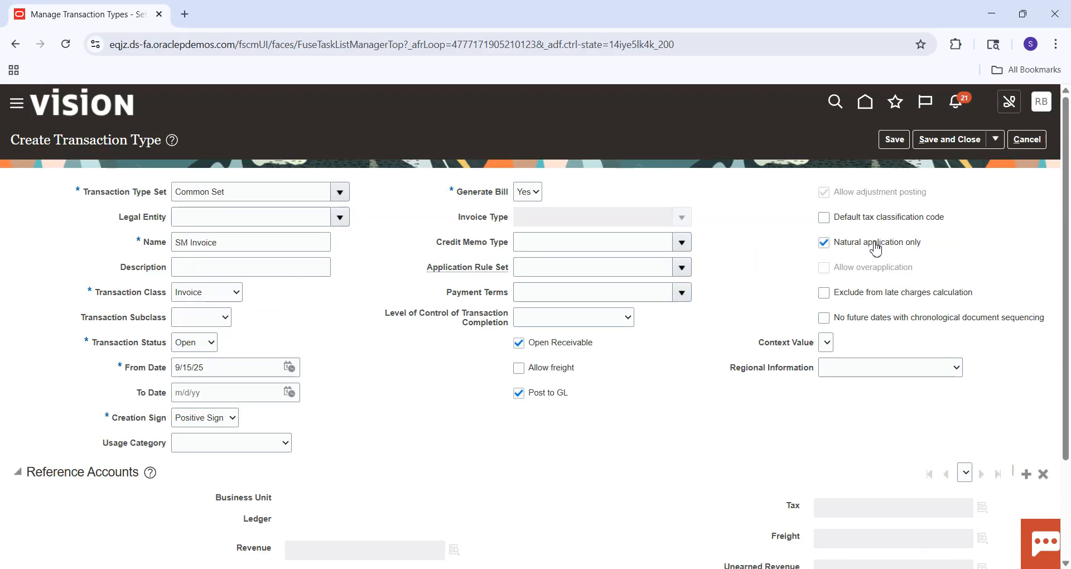
{"action": "left_click", "coordinate": [894, 142]}
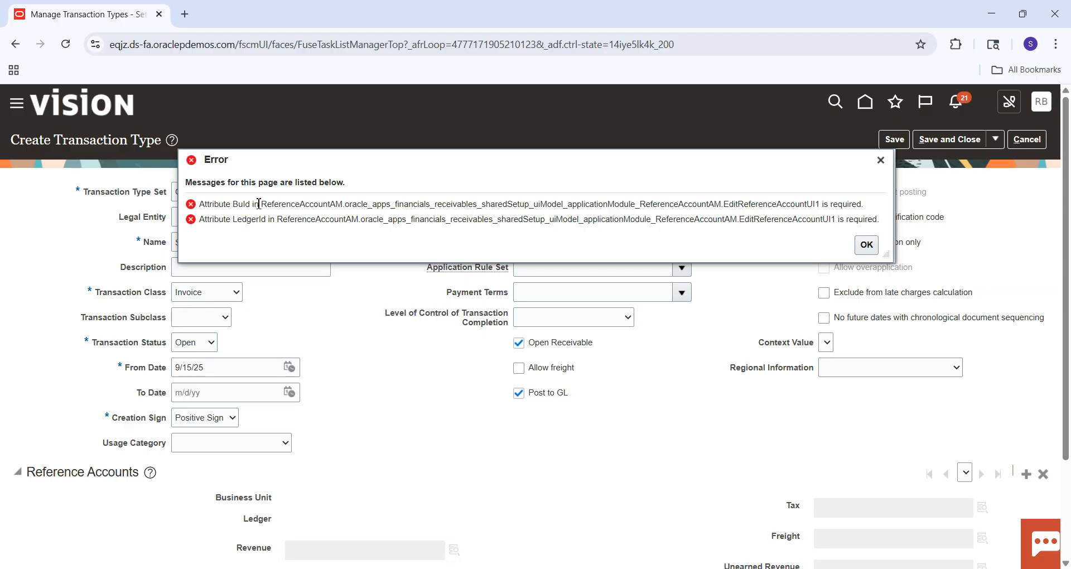
{"action": "left_click", "coordinate": [866, 244]}
Discard the current transaction type and start a new one with the transaction type set Common Set.
{"action": "left_click", "coordinate": [1026, 139]}
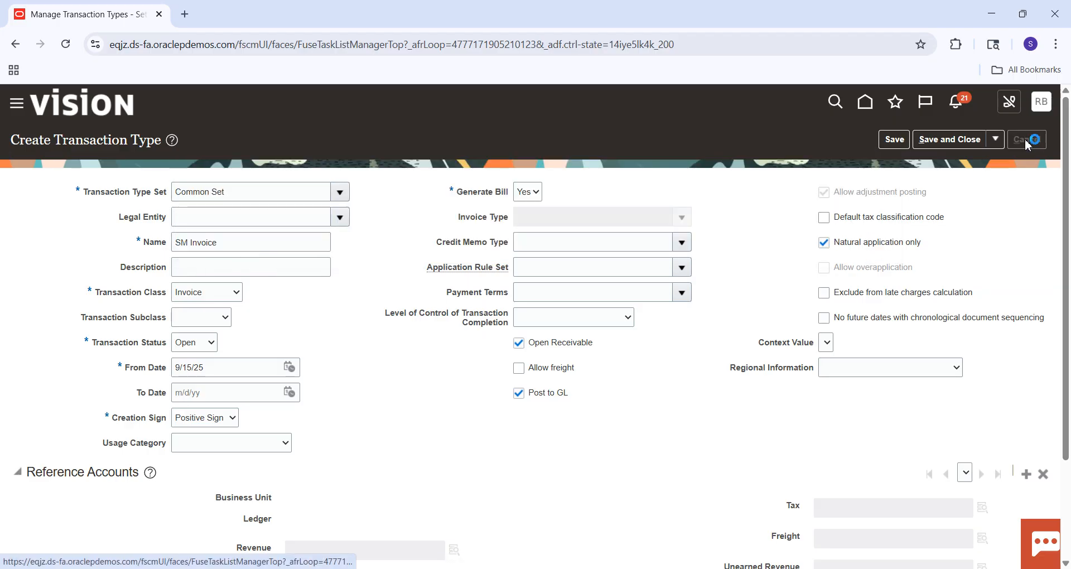
{"action": "left_click", "coordinate": [69, 349]}
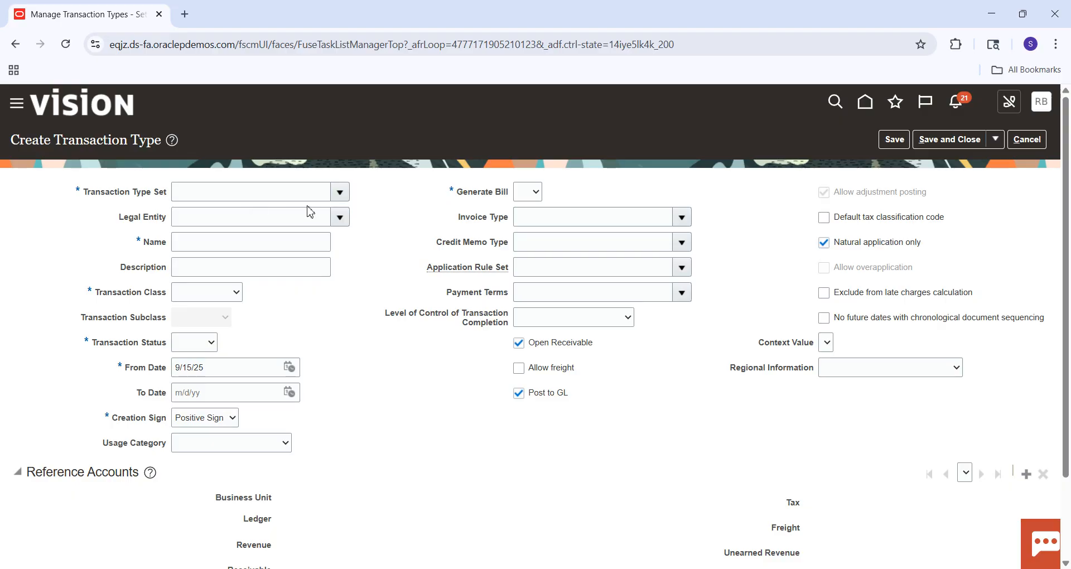
{"action": "left_click", "coordinate": [291, 197]}
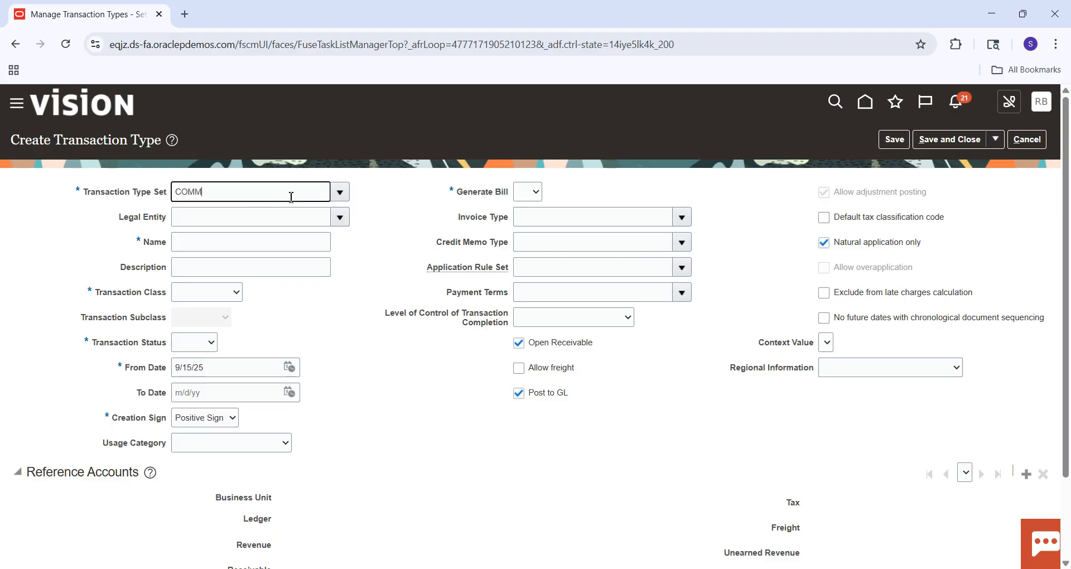
{"action": "key", "text": "Tab"}
Name the transaction type SM INVOICE and set its class to Invoice and its status to Open.
{"action": "left_click", "coordinate": [212, 242]}
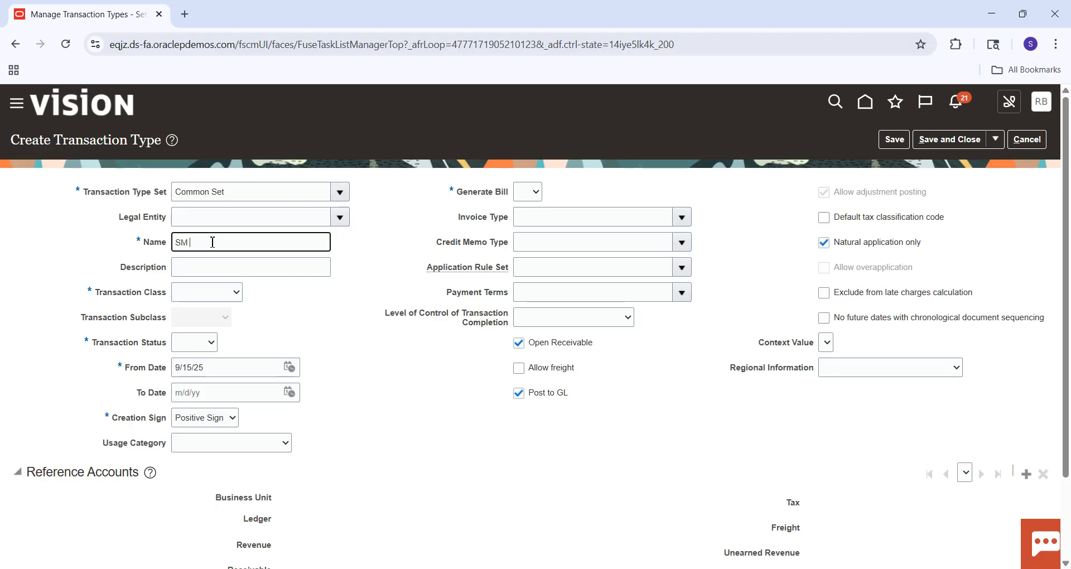
{"action": "key", "text": "Tab"}
{"action": "key", "text": "Tab"}
{"action": "left_click", "coordinate": [198, 299]}
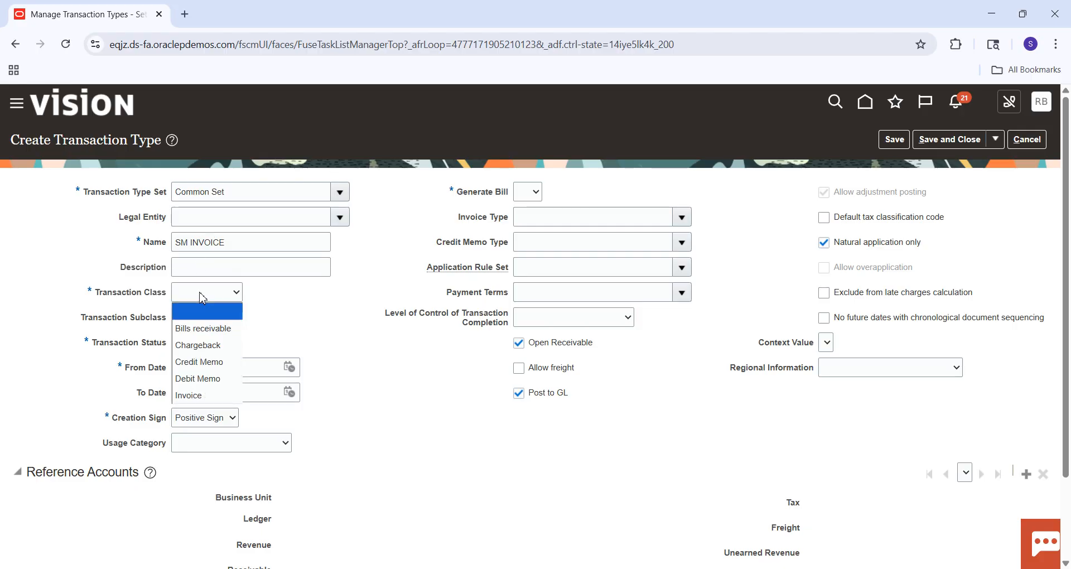
{"action": "left_click", "coordinate": [197, 396]}
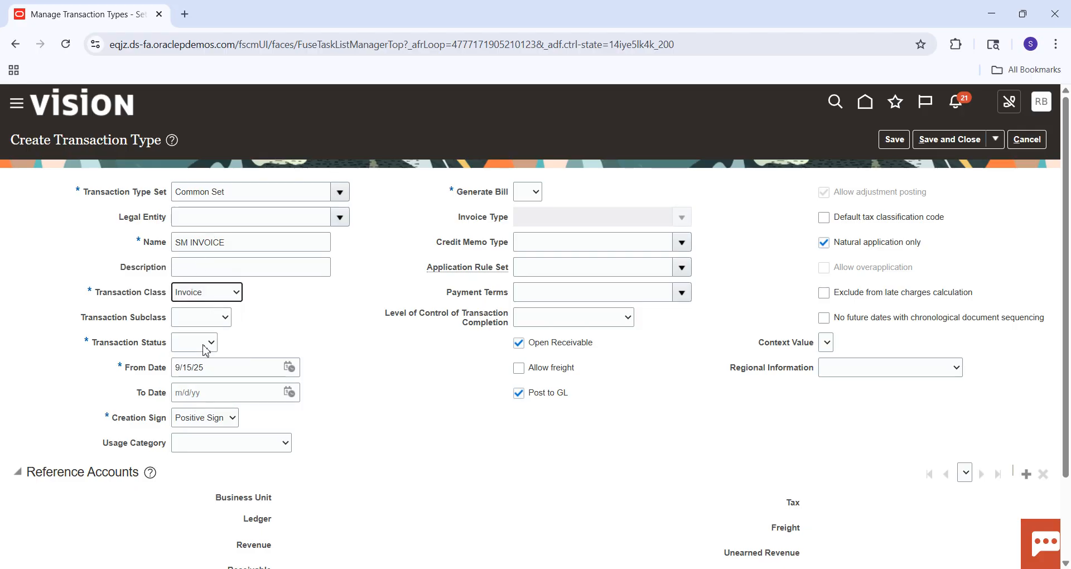
{"action": "left_click", "coordinate": [207, 342]}
{"action": "left_click", "coordinate": [197, 393]}
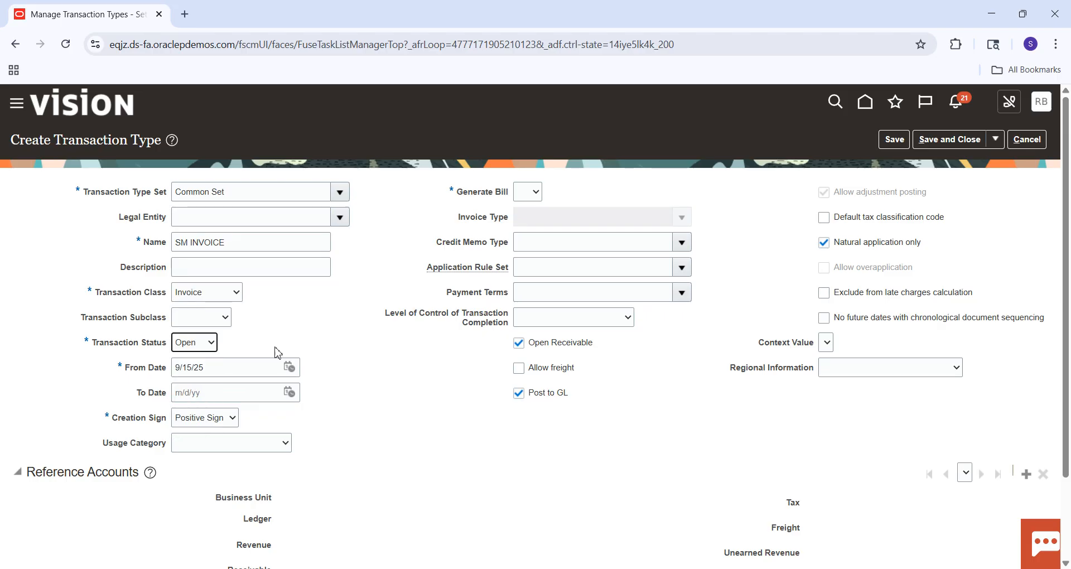
Set Generate Bill to Yes and save the transaction type.
{"action": "left_click", "coordinate": [528, 192]}
{"action": "left_click", "coordinate": [527, 243]}
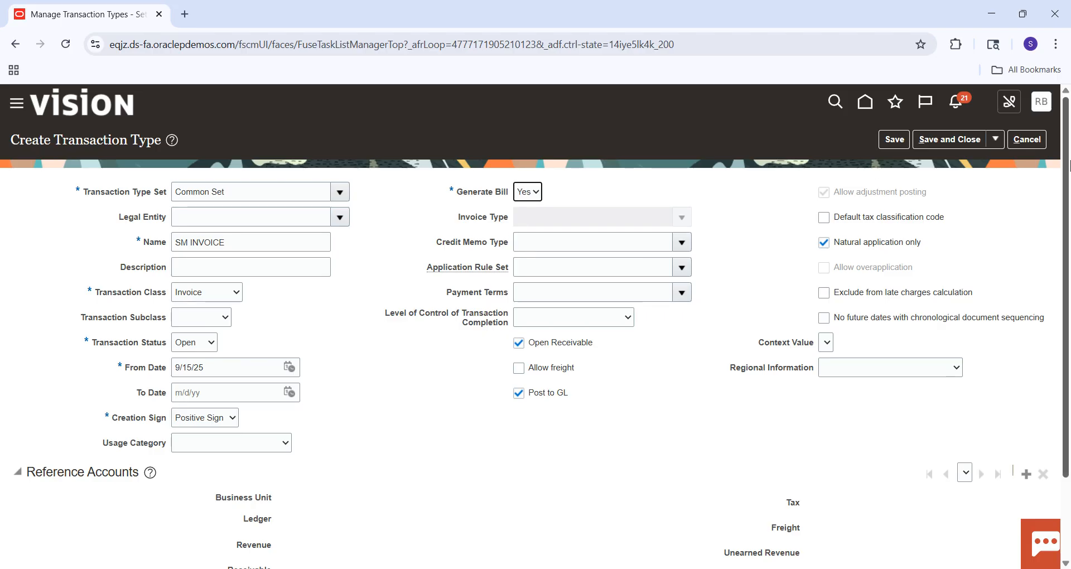
{"action": "scroll", "coordinate": [1069, 243], "scroll_direction": "down", "scroll_amount": 2}
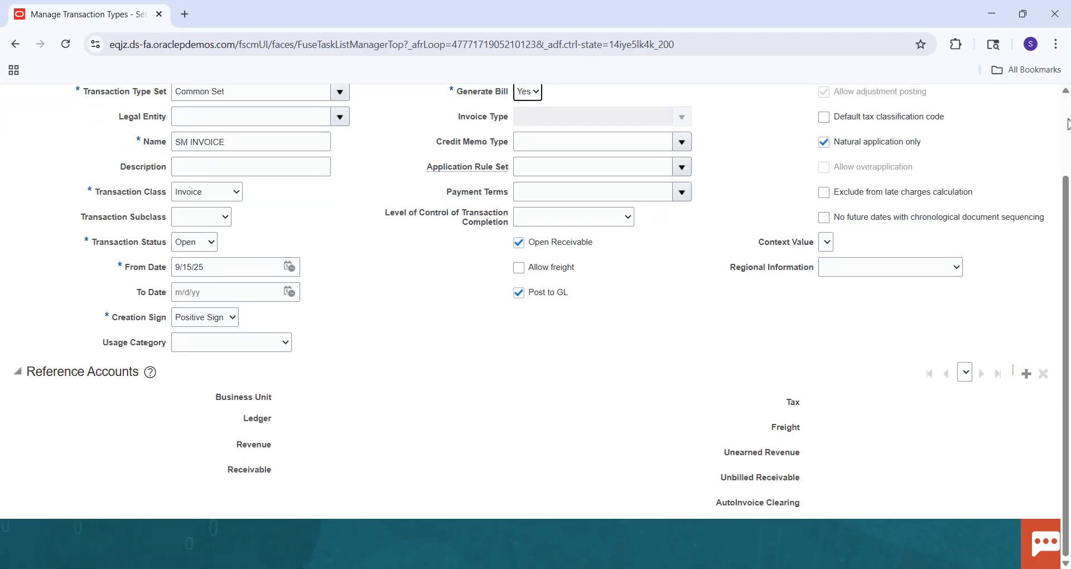
{"action": "scroll", "coordinate": [1070, 243], "scroll_direction": "up", "scroll_amount": 2}
{"action": "left_click", "coordinate": [902, 141]}
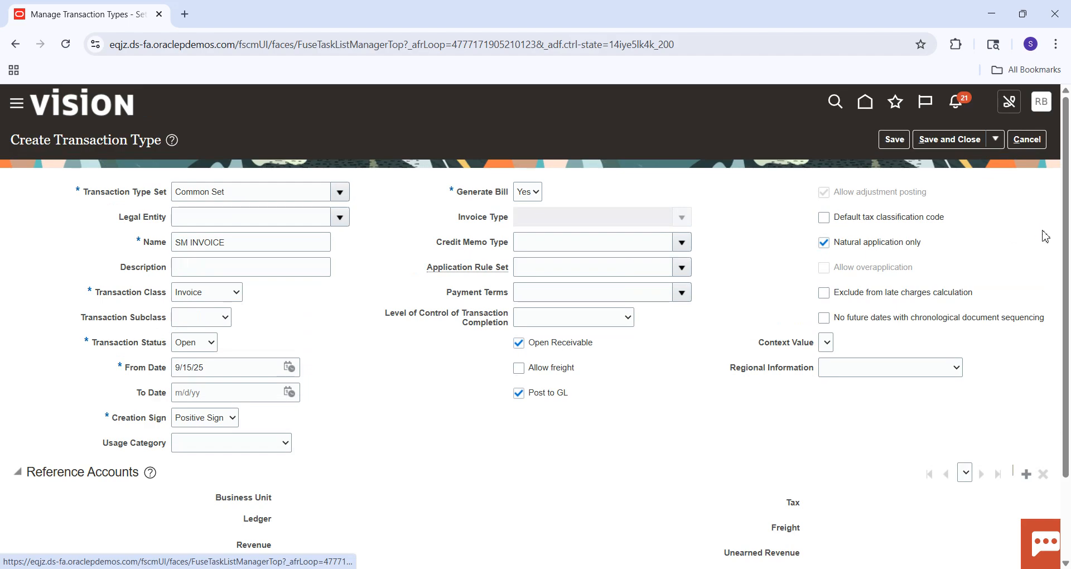
Add reference accounts for SM Business Unit and choose the combination 101.10.11200.000.000.000 as the Revenue account.
{"action": "scroll", "coordinate": [1068, 149], "scroll_direction": "down", "scroll_amount": 2}
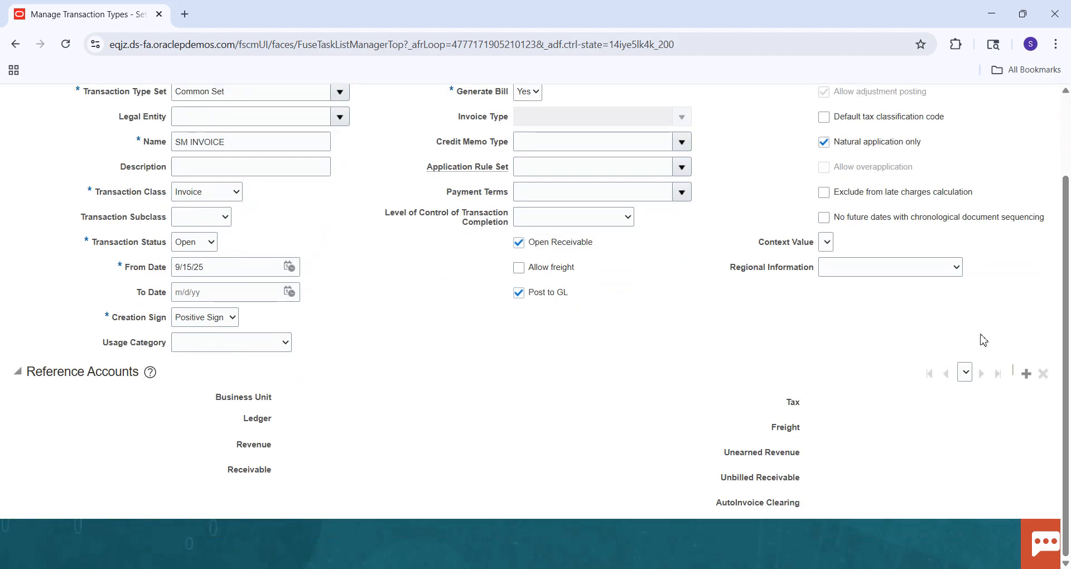
{"action": "left_click", "coordinate": [1026, 373]}
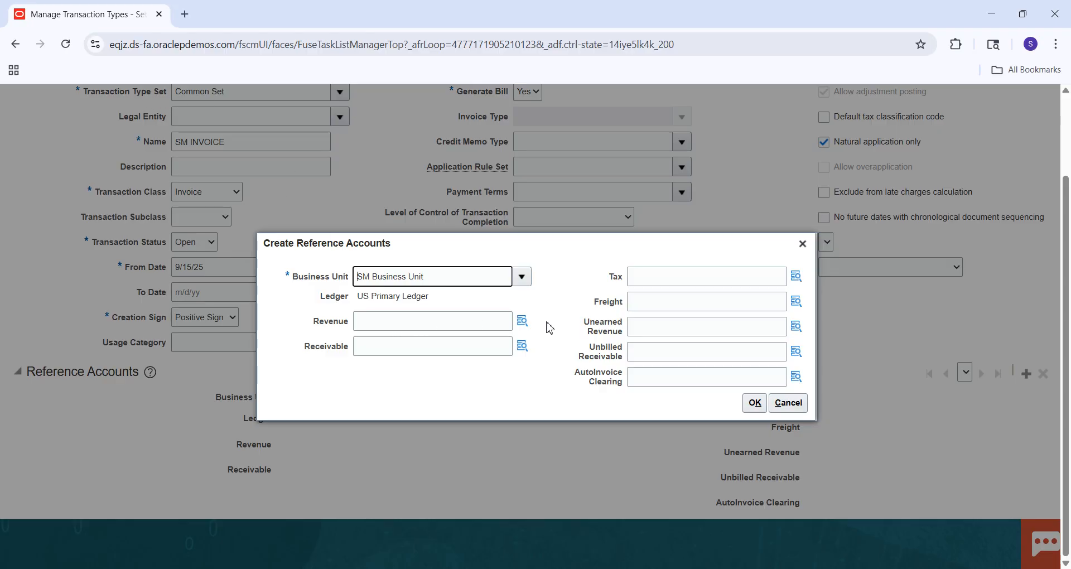
{"action": "left_click", "coordinate": [523, 321]}
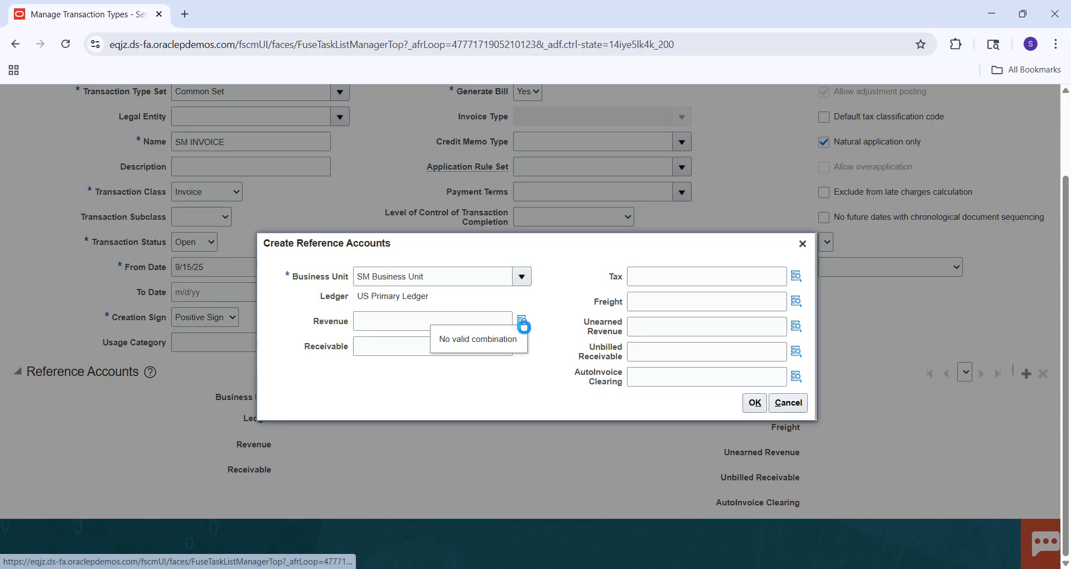
{"action": "left_click", "coordinate": [522, 321]}
{"action": "left_click", "coordinate": [594, 337]}
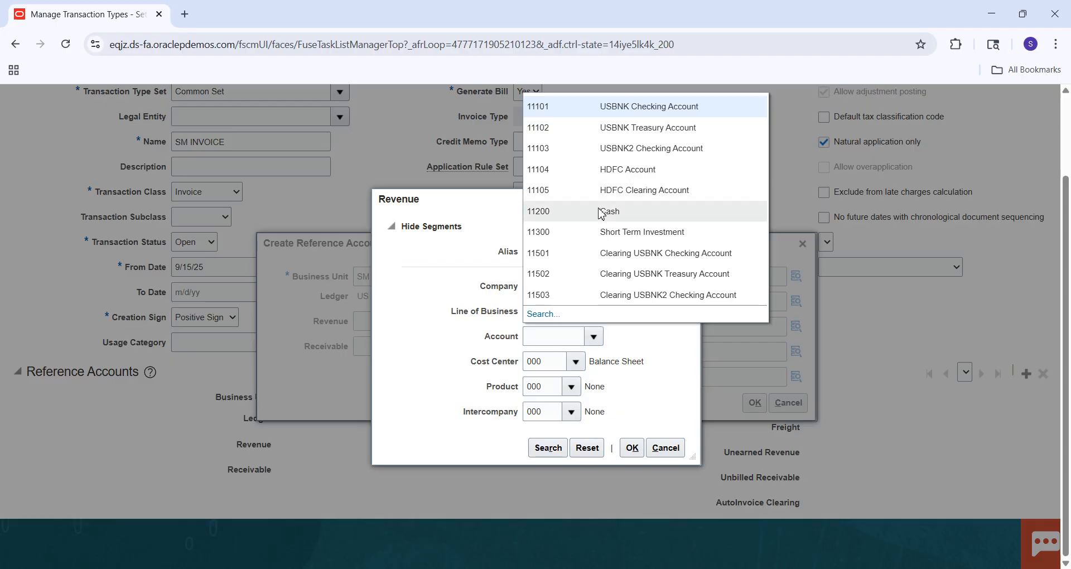
{"action": "left_click", "coordinate": [594, 216]}
{"action": "left_click", "coordinate": [548, 447]}
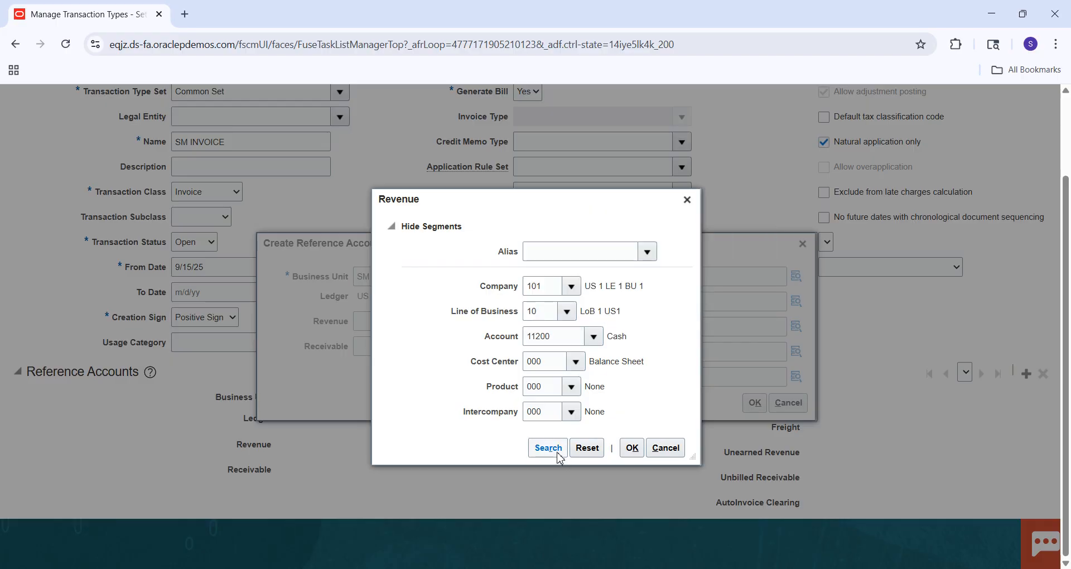
{"action": "left_click", "coordinate": [590, 351]}
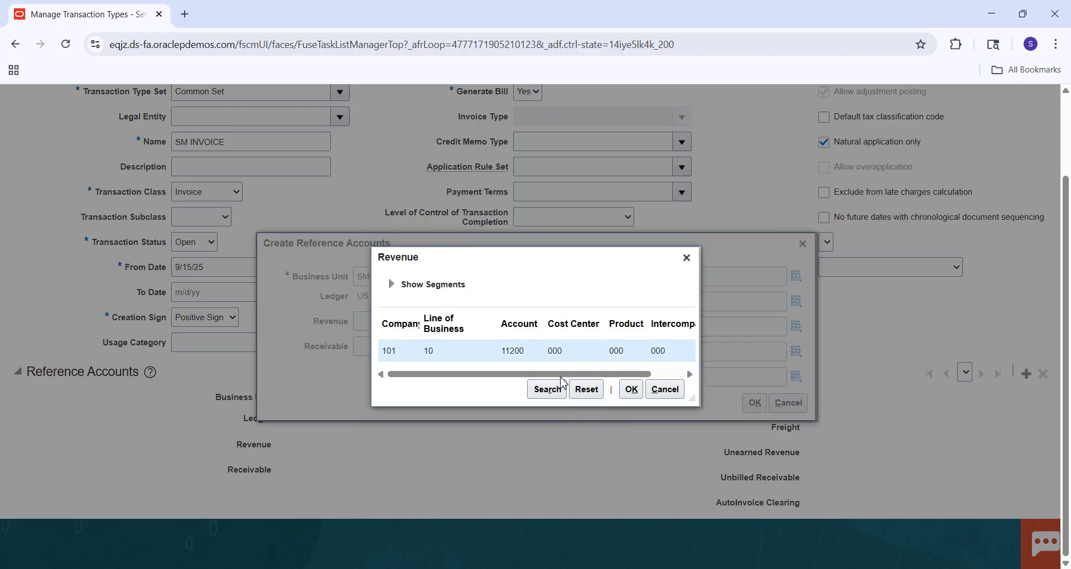
{"action": "left_click", "coordinate": [632, 392]}
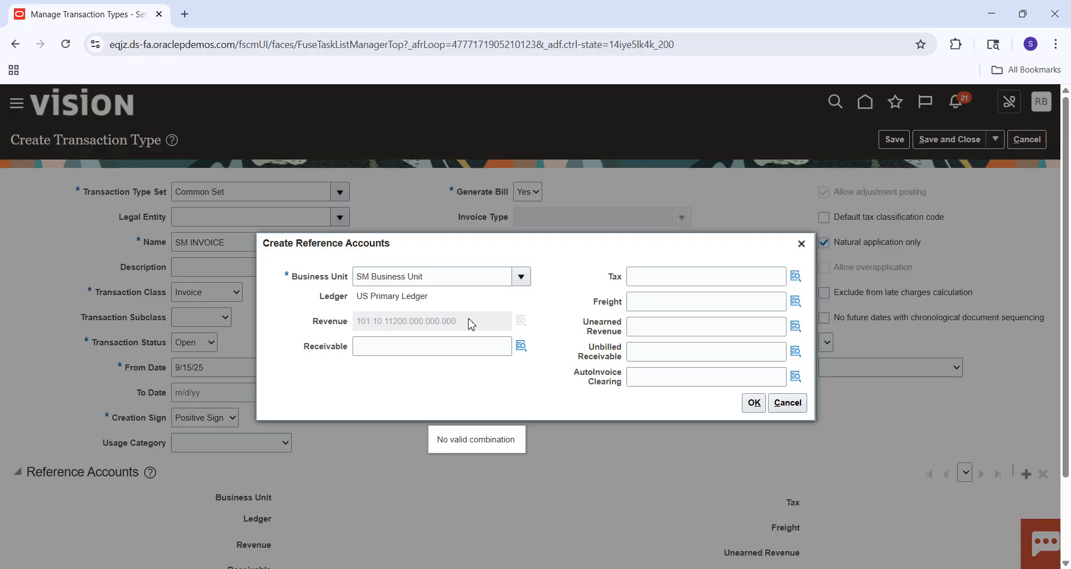
Open the account combination selection for the Receivable reference account.
{"action": "left_click", "coordinate": [520, 346]}
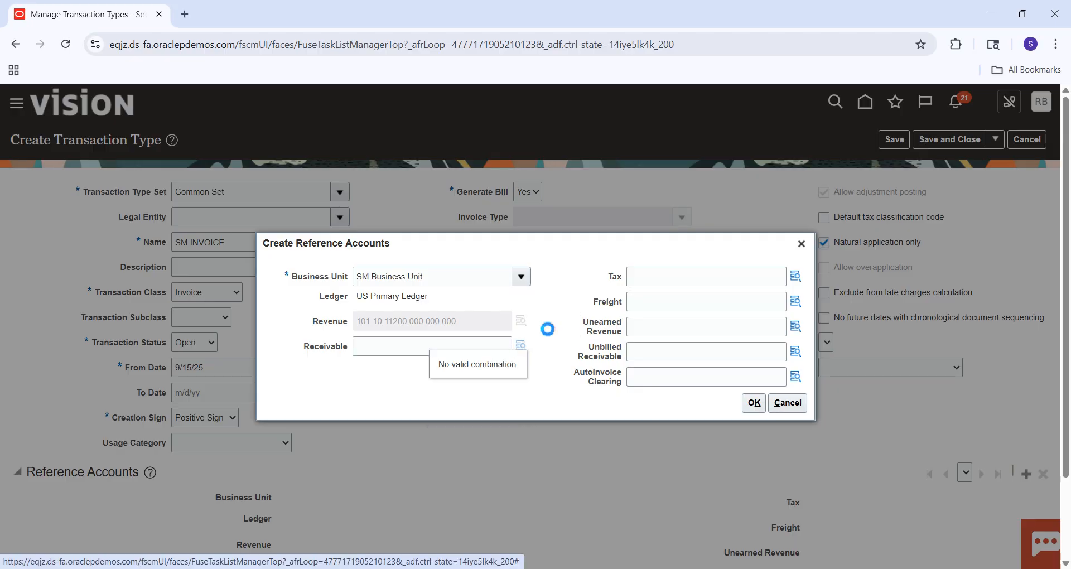
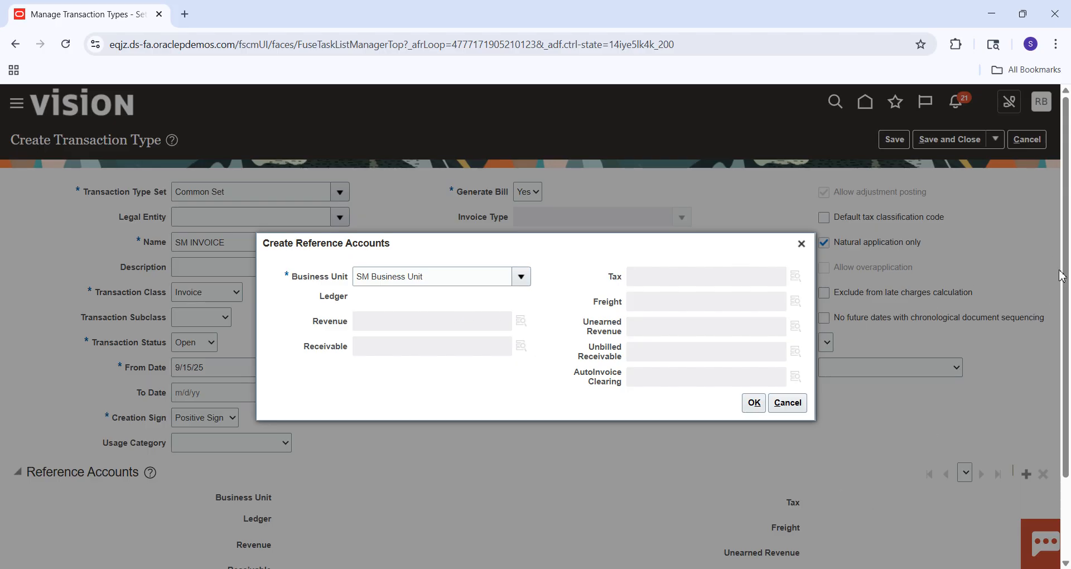
{"action": "scroll", "coordinate": [1064, 313], "scroll_direction": "down", "scroll_amount": 3}
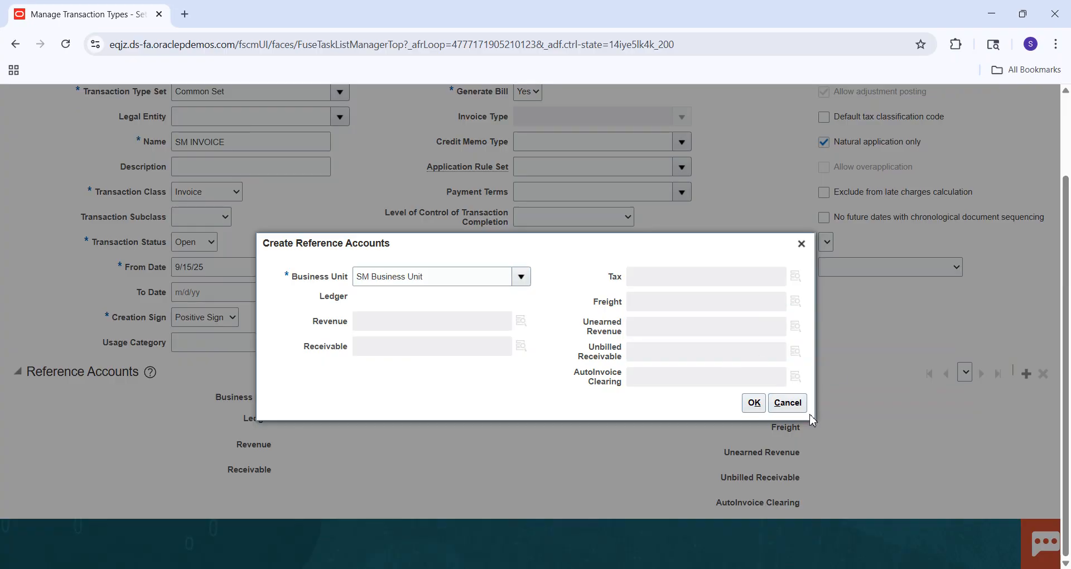
{"action": "left_click", "coordinate": [795, 407]}
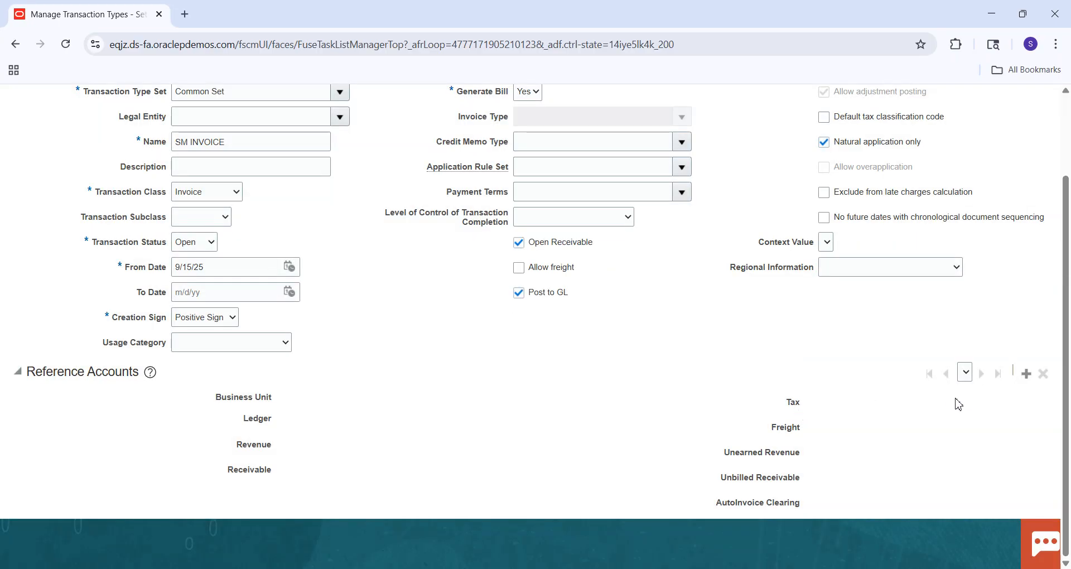
{"action": "left_click", "coordinate": [1027, 373]}
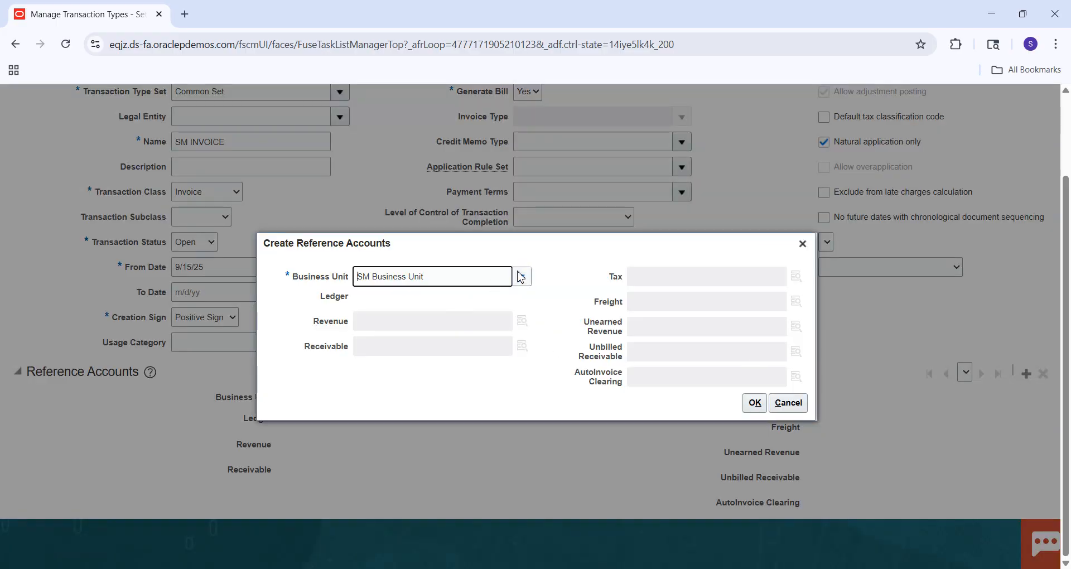
{"action": "key", "text": "Return"}
{"action": "left_click", "coordinate": [513, 306]}
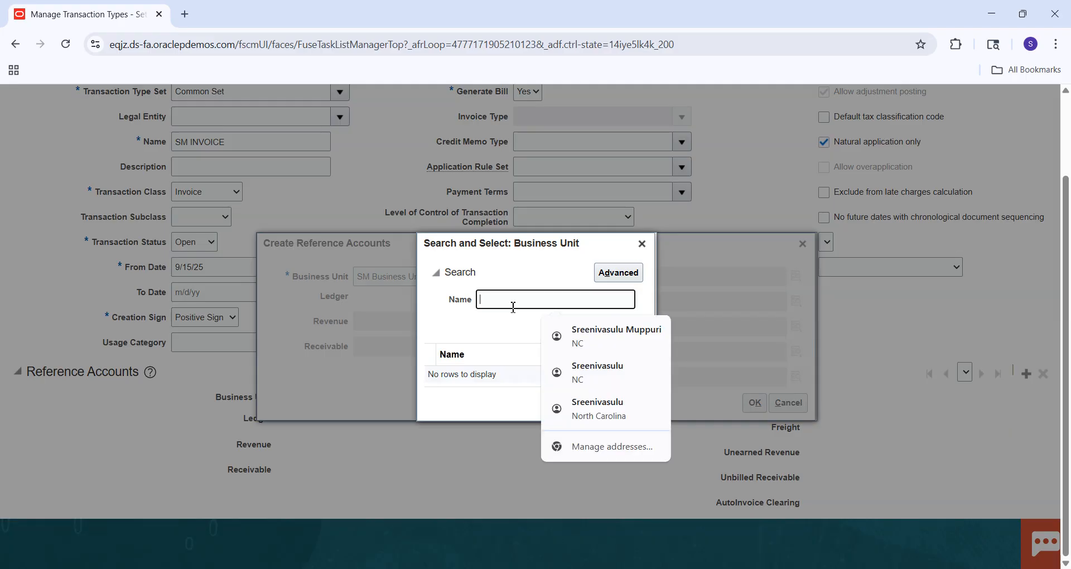
{"action": "type", "text": "SM"}
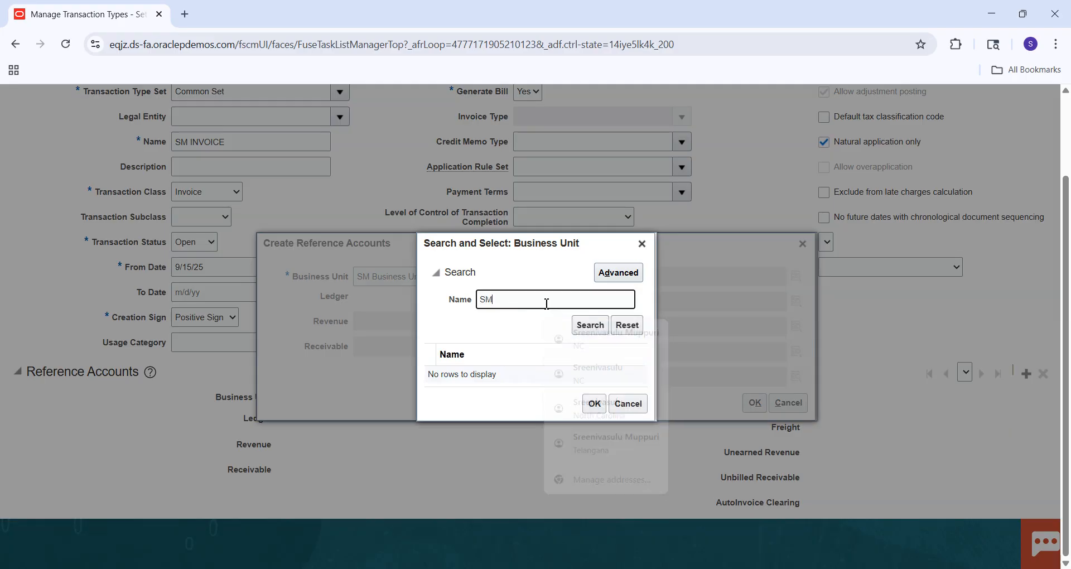
{"action": "left_click", "coordinate": [583, 334]}
{"action": "left_click", "coordinate": [636, 409]}
{"action": "left_click", "coordinate": [785, 403]}
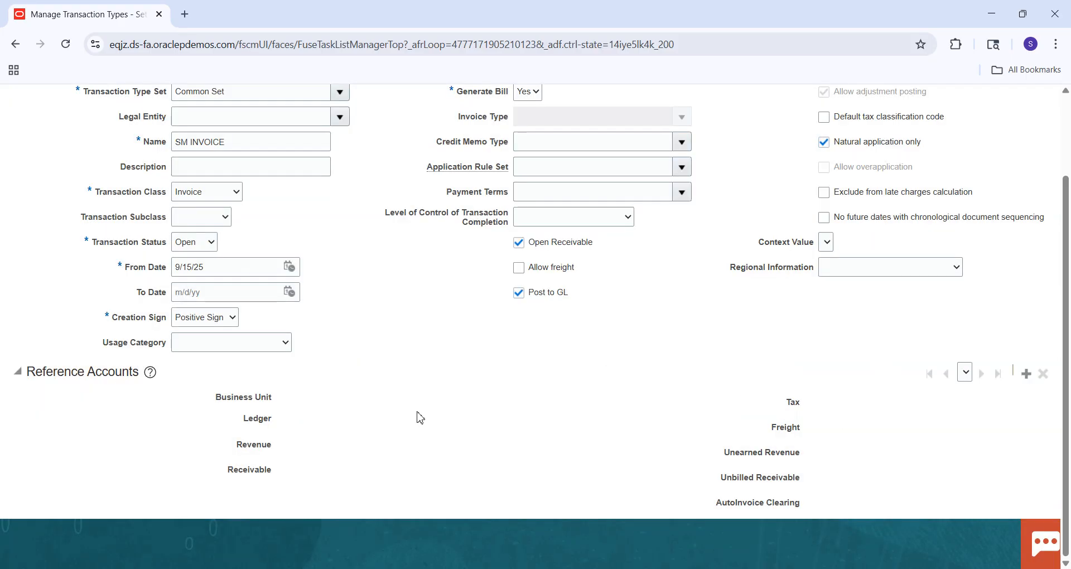
Save and close the transaction type and search the transaction types by the name SM.
{"action": "scroll", "coordinate": [1066, 163], "scroll_direction": "up", "scroll_amount": 2}
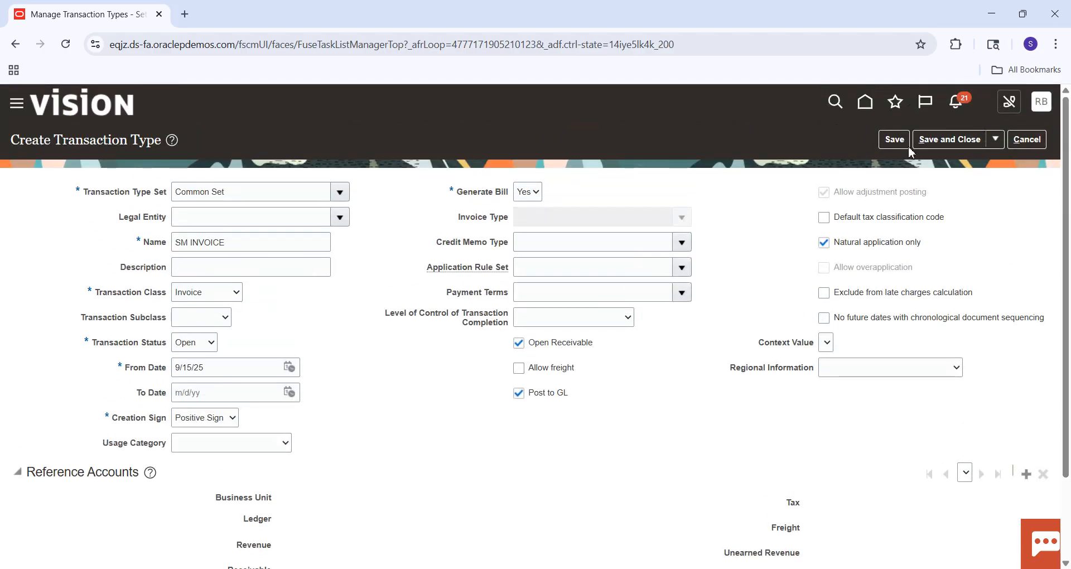
{"action": "left_click", "coordinate": [931, 142]}
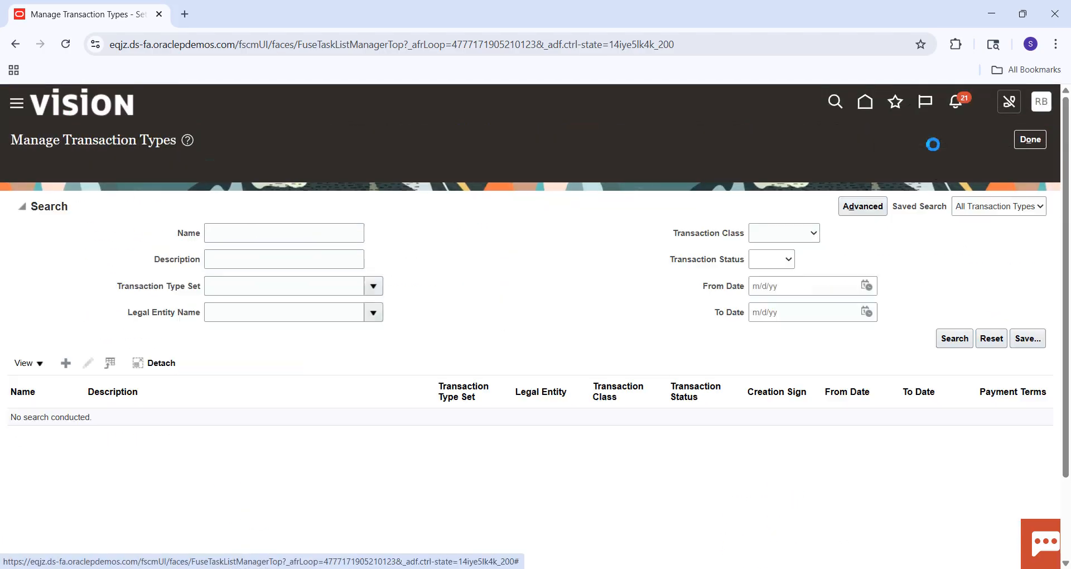
{"action": "left_click", "coordinate": [302, 215]}
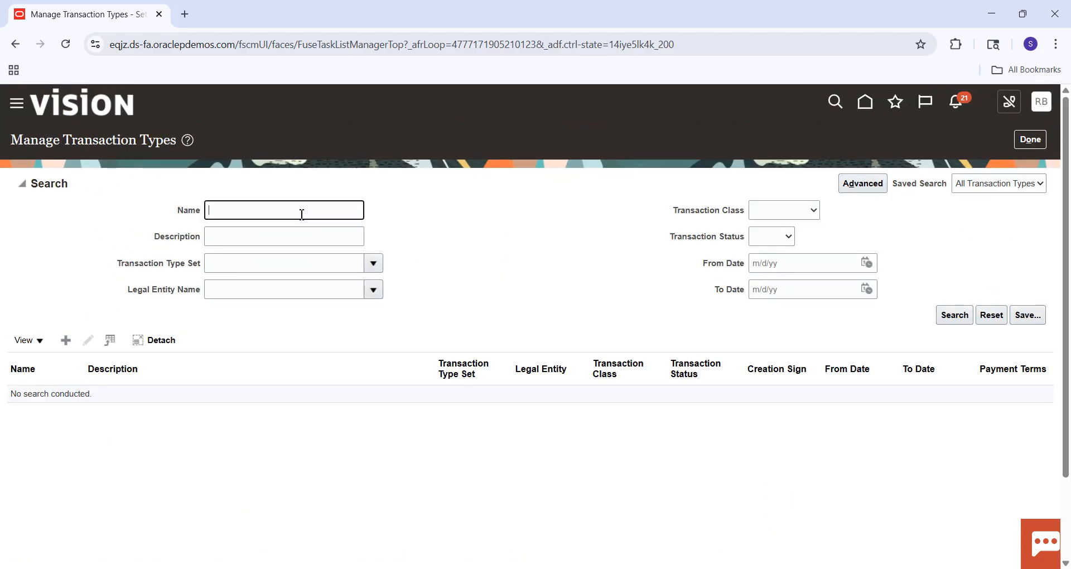
{"action": "type", "text": "SM"}
{"action": "key", "text": "Return"}
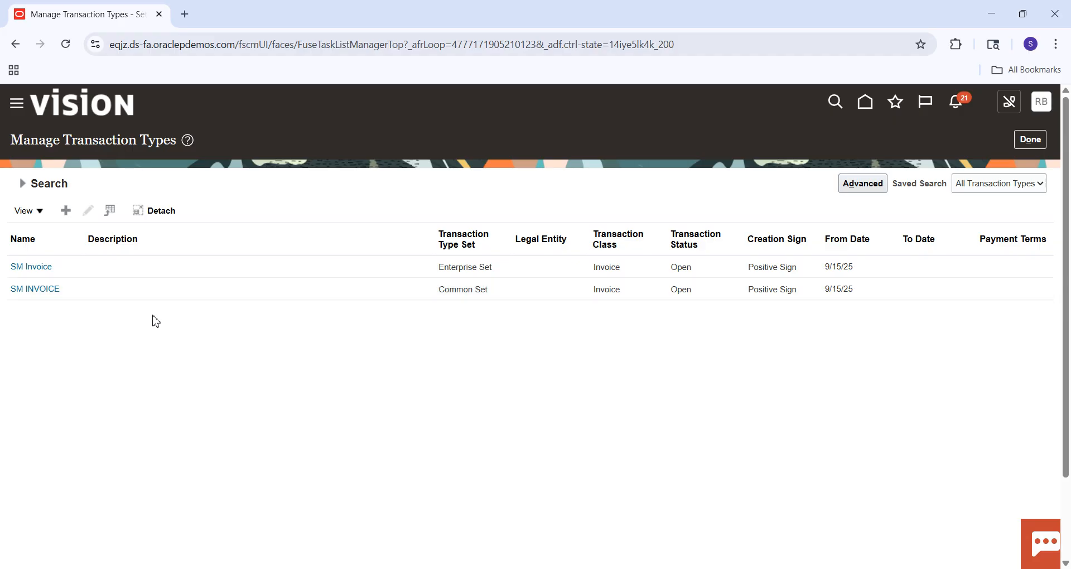
Open the Common Set SM INVOICE type and copy its Revenue account 101.10.11200.000.000.000 into the Receivable account.
{"action": "left_click", "coordinate": [44, 288]}
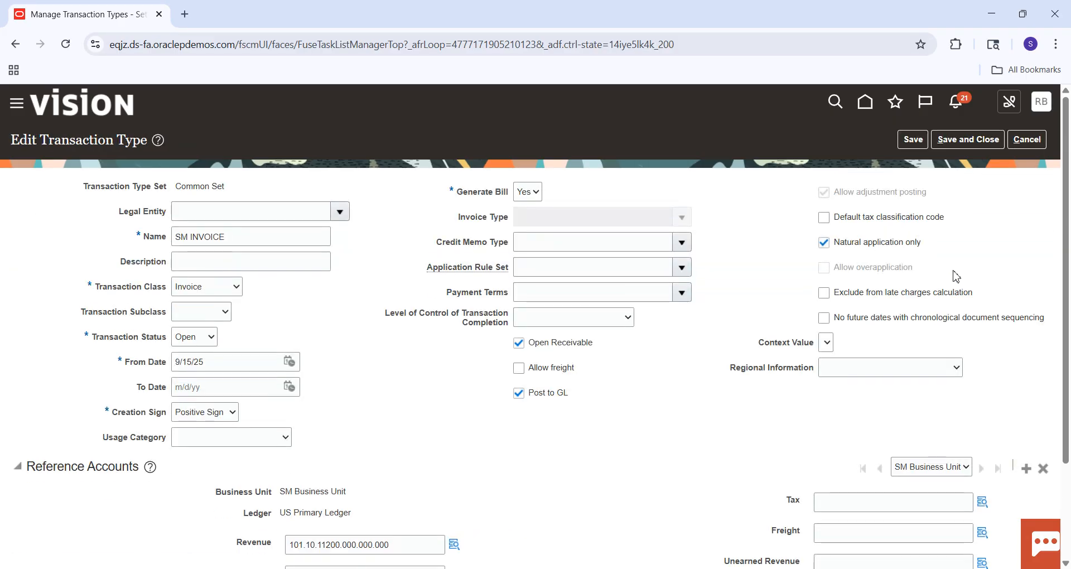
{"action": "scroll", "coordinate": [1069, 391], "scroll_direction": "down", "scroll_amount": 2}
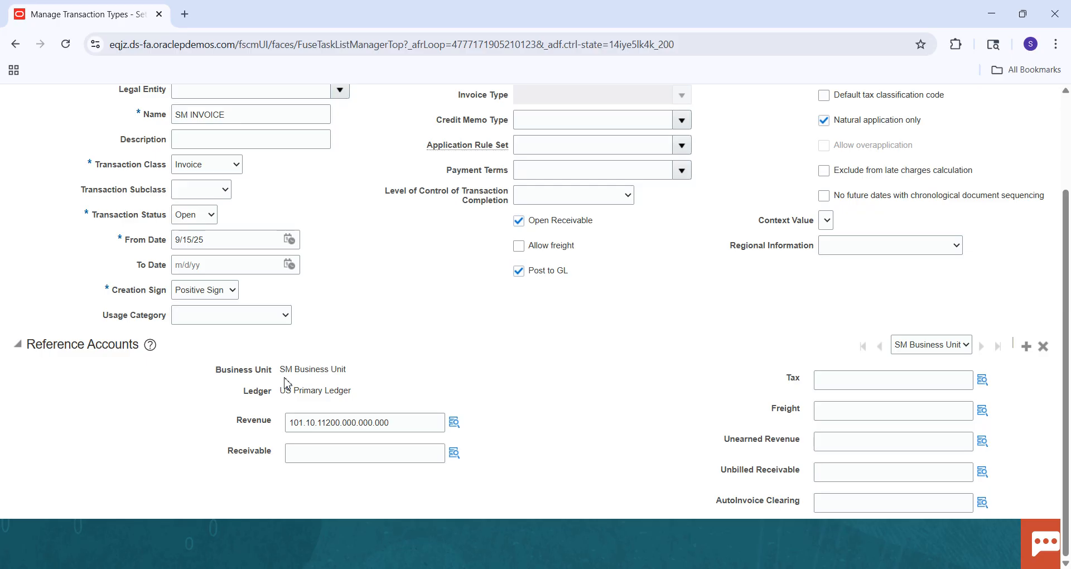
{"action": "left_click", "coordinate": [393, 427]}
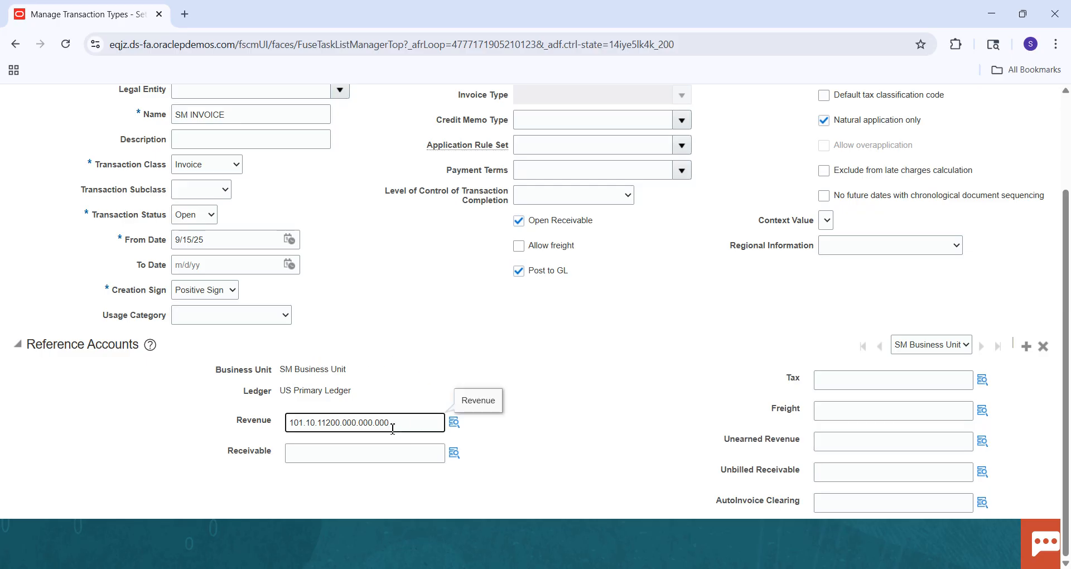
{"action": "double_click", "coordinate": [393, 428]}
{"action": "key", "text": "ctrl+c"}
{"action": "left_click", "coordinate": [389, 447]}
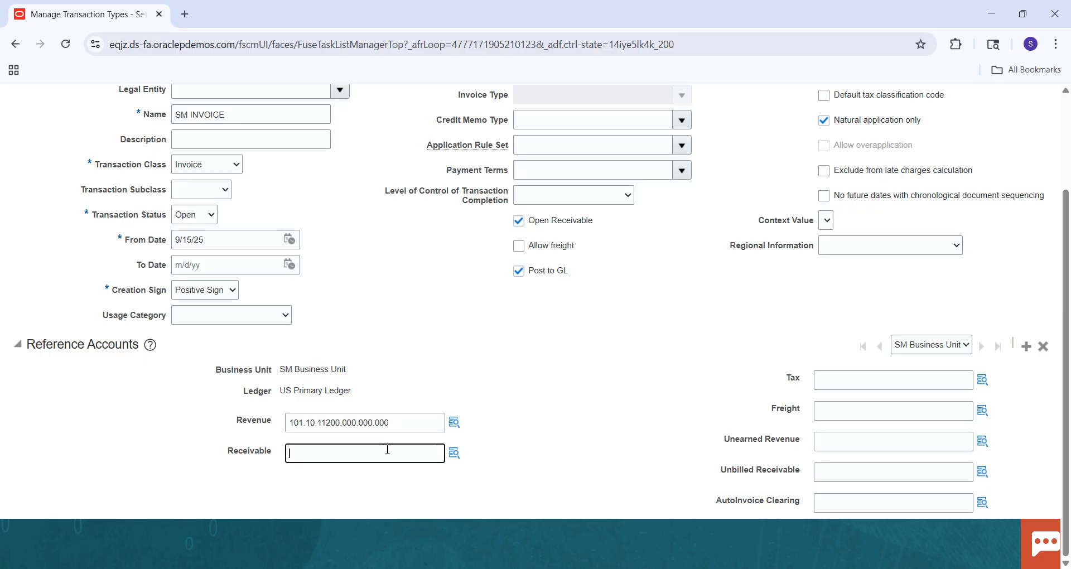
{"action": "key", "text": "ctrl+v"}
Set the Tax, Freight, Unearned Revenue, Unbilled Receivable and AutoInvoice Clearing accounts to 101.10.11200.000.000.000 and save and close the transaction type.
{"action": "left_click", "coordinate": [870, 410]}
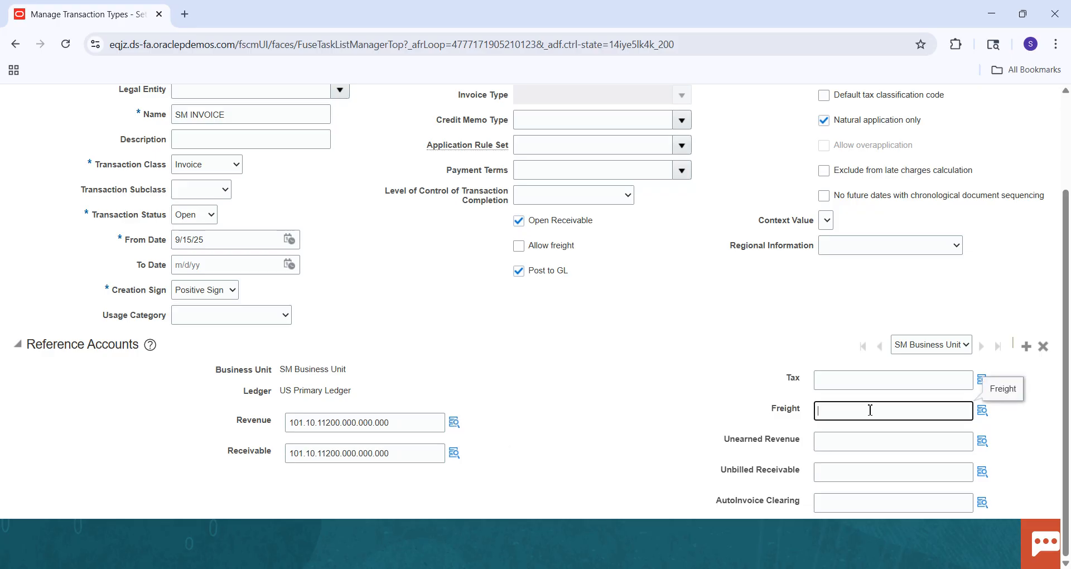
{"action": "key", "text": "ctrl+v"}
{"action": "left_click", "coordinate": [877, 385]}
{"action": "key", "text": "ctrl+v"}
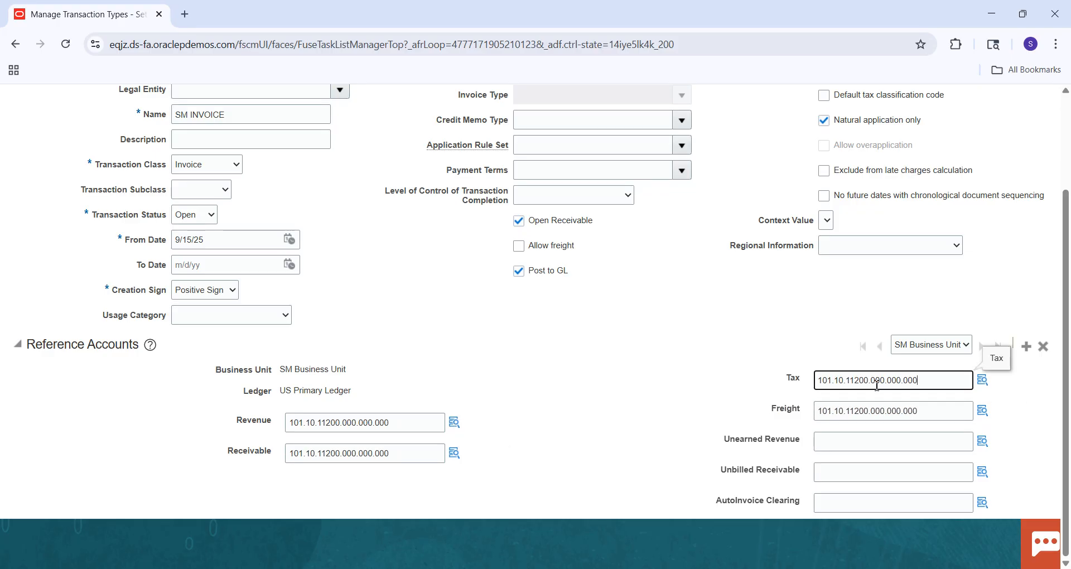
{"action": "left_click", "coordinate": [853, 440]}
{"action": "key", "text": "ctrl+v"}
{"action": "left_click", "coordinate": [829, 472]}
{"action": "key", "text": "ctrl+v"}
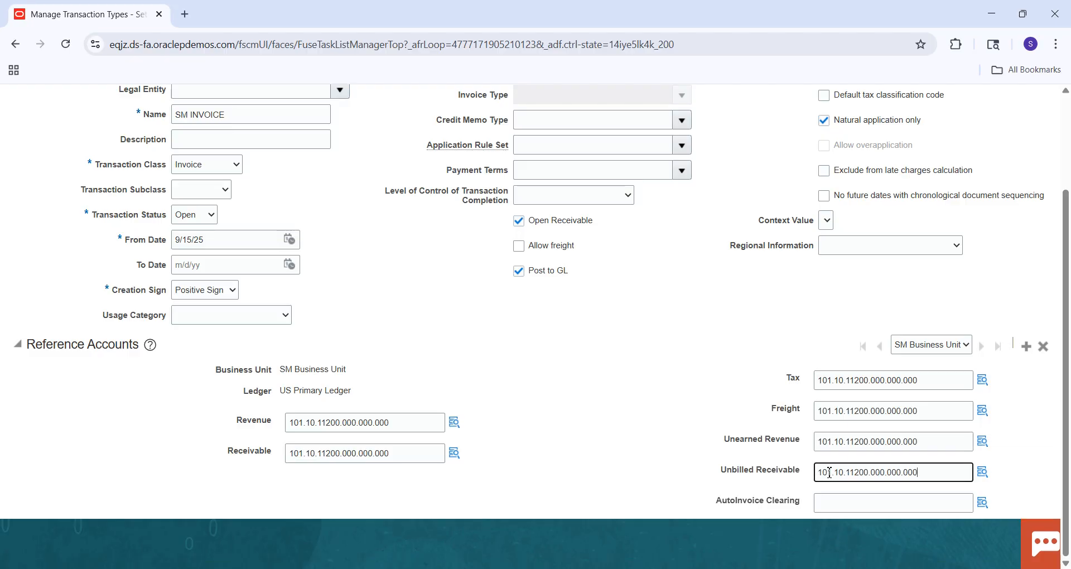
{"action": "left_click", "coordinate": [829, 500]}
{"action": "key", "text": "ctrl+v"}
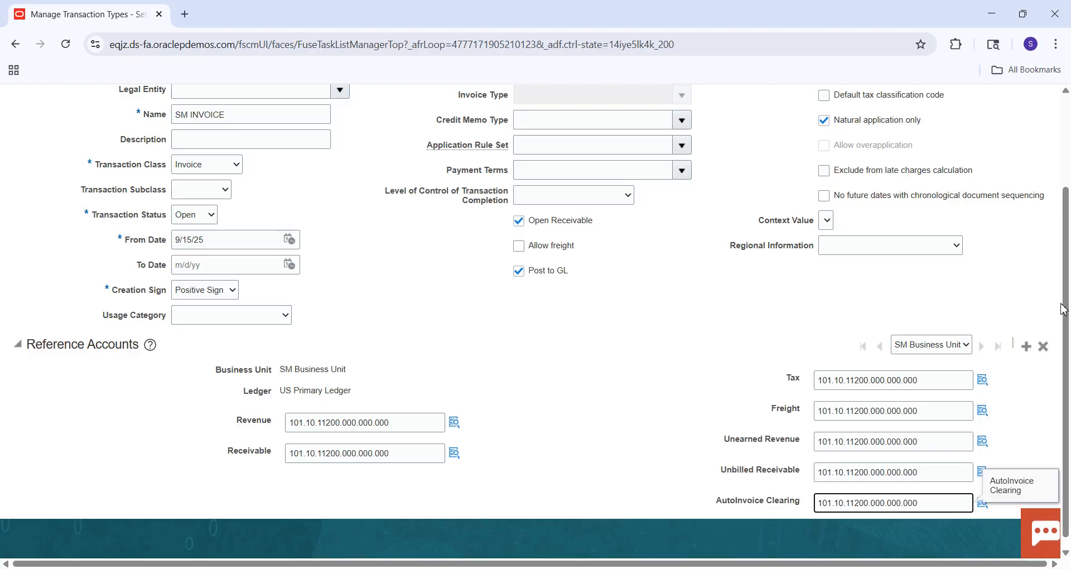
{"action": "scroll", "coordinate": [1066, 313], "scroll_direction": "up", "scroll_amount": 3}
{"action": "left_click", "coordinate": [971, 144]}
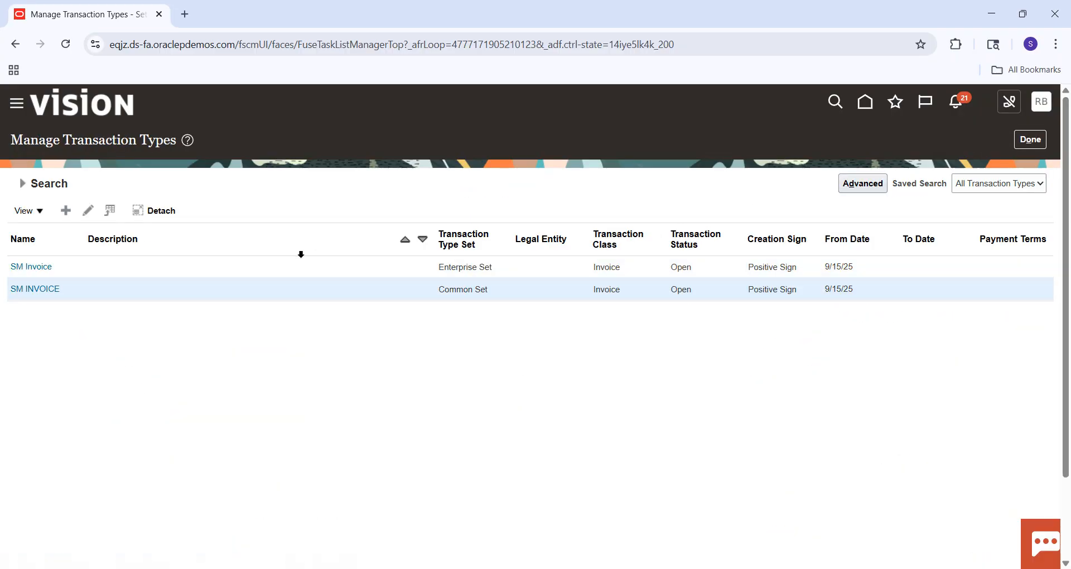
Rename the Enterprise Set transaction type SM Invoice as SM DONT USE and save and close it.
{"action": "left_click", "coordinate": [282, 270]}
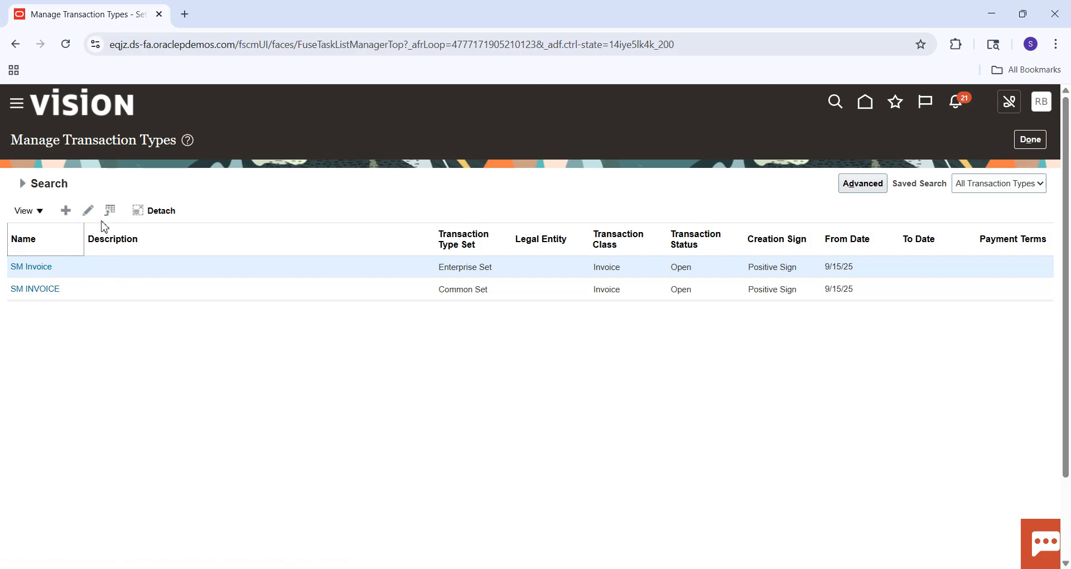
{"action": "left_click", "coordinate": [98, 270]}
{"action": "left_click", "coordinate": [88, 211]}
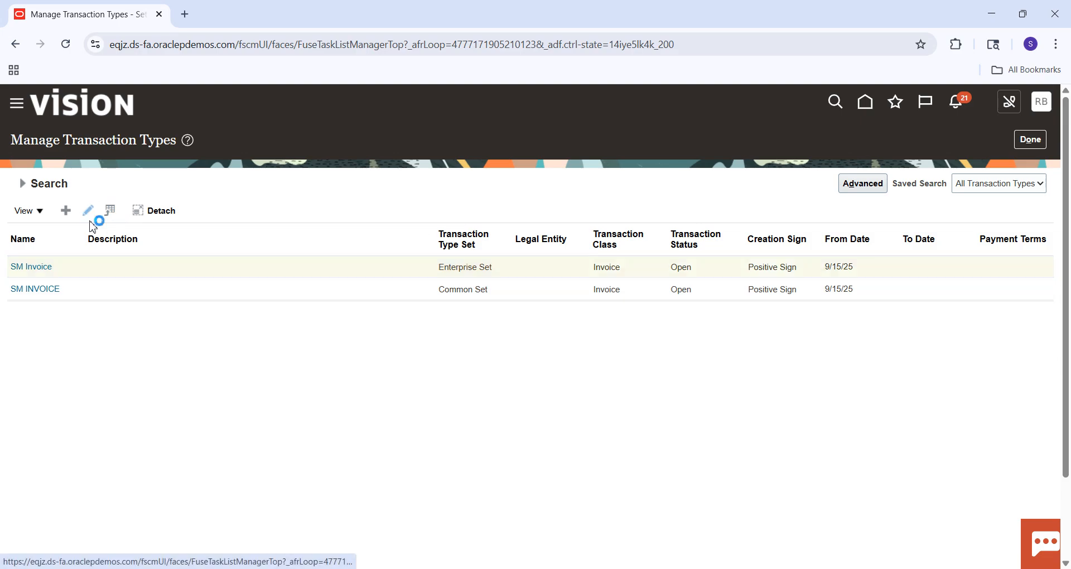
{"action": "left_click", "coordinate": [250, 240]}
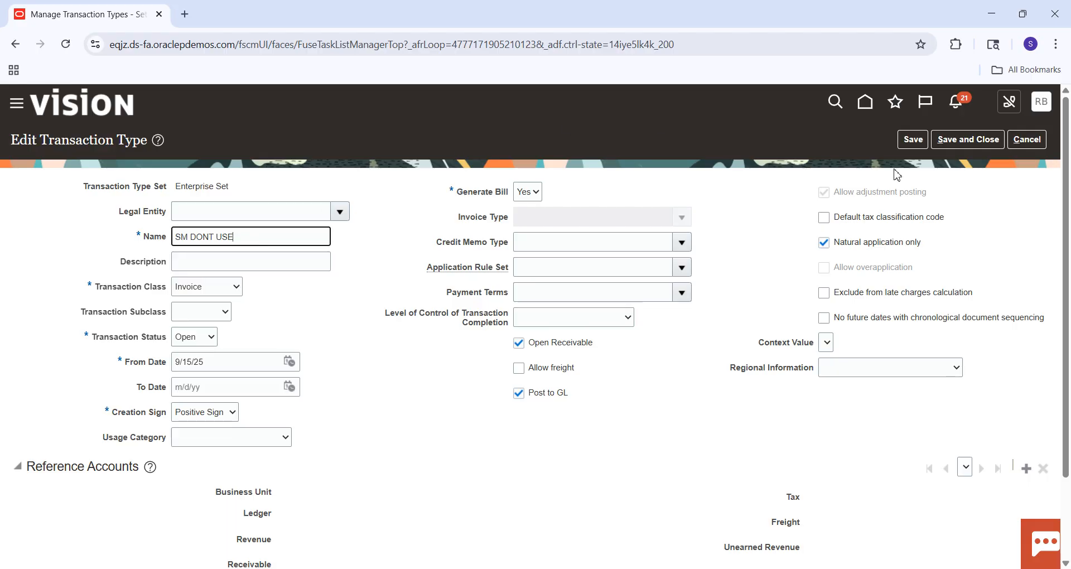
{"action": "left_click", "coordinate": [963, 142]}
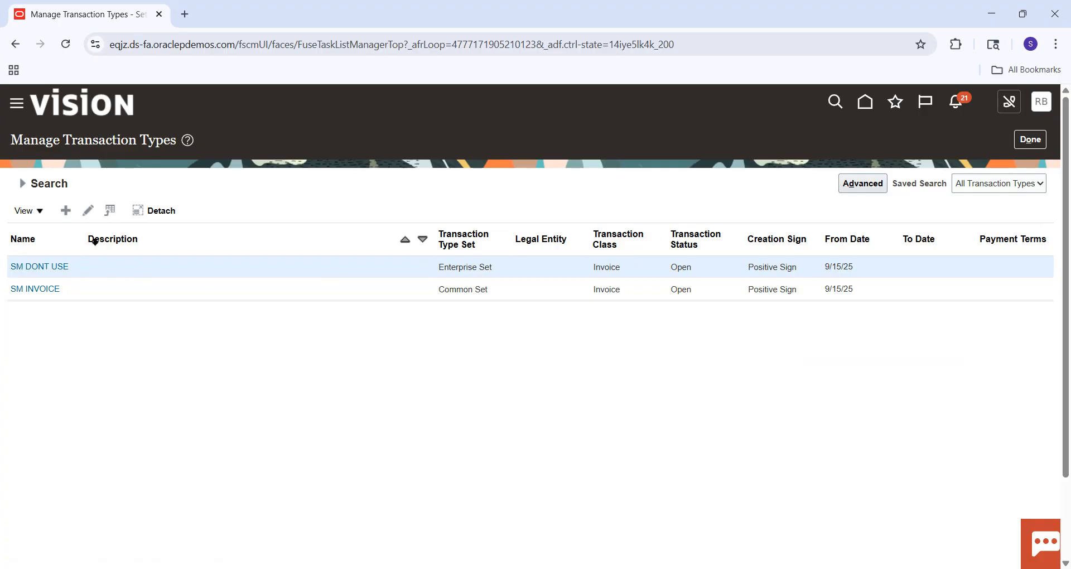
Create a new transaction type in the Common Set and name it SM Debit Memo.
{"action": "left_click", "coordinate": [65, 210]}
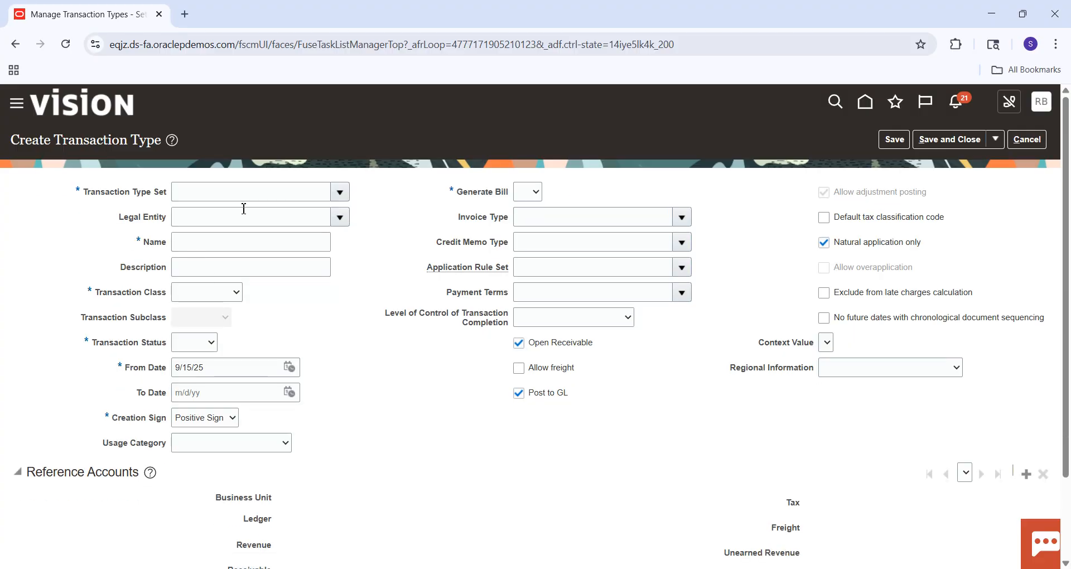
{"action": "left_click", "coordinate": [275, 189]}
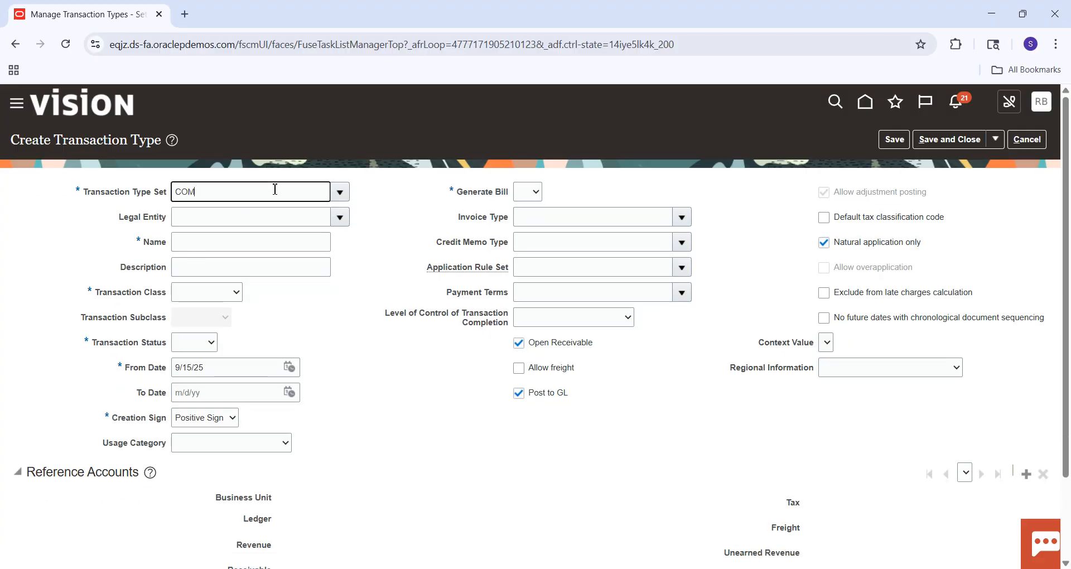
{"action": "type", "text": "COMMON"}
{"action": "key", "text": "Tab"}
{"action": "left_click", "coordinate": [213, 241]}
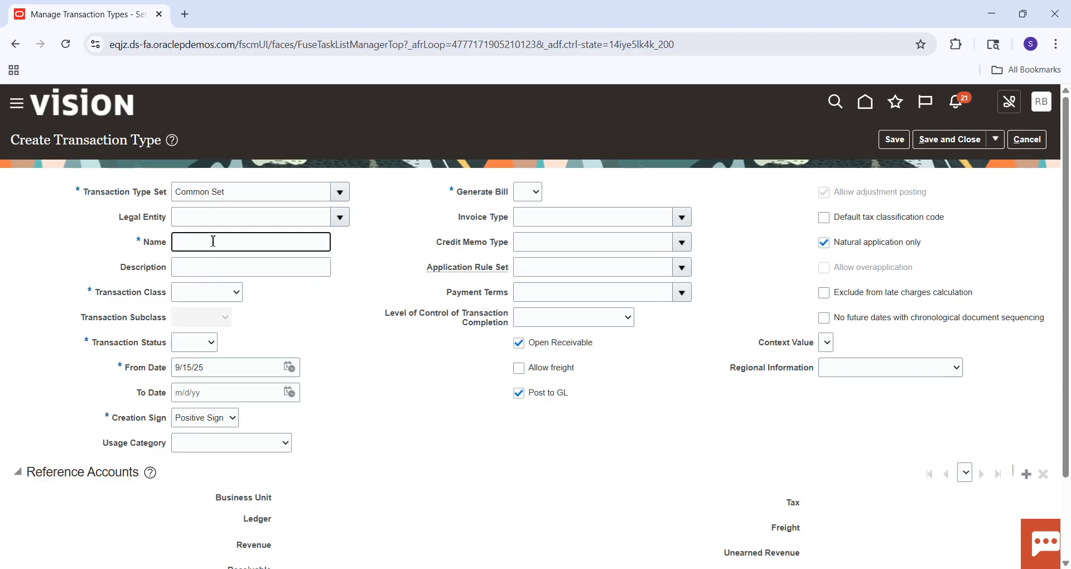
{"action": "type", "text": "SM Debit"}
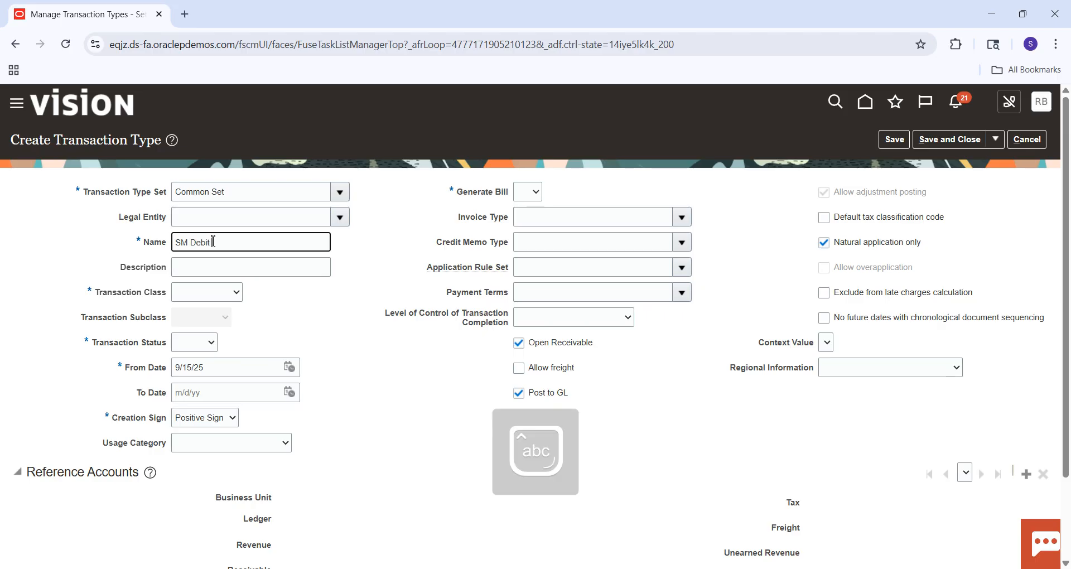
{"action": "key", "text": "Tab"}
{"action": "key", "text": "Tab"}
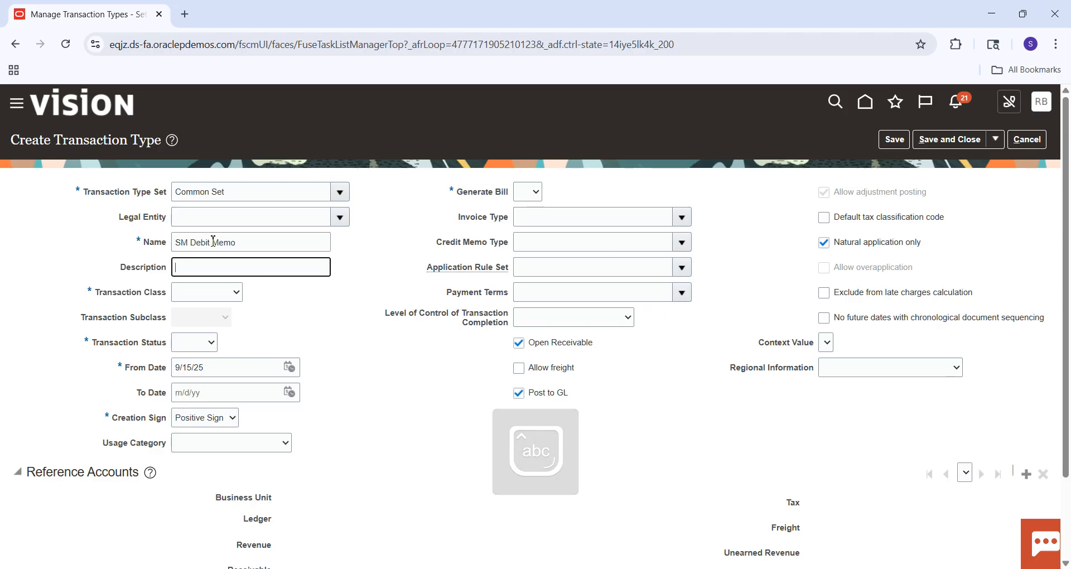
Set the transaction class to Debit Memo, the transaction status to Open and Generate Bill to Yes.
{"action": "left_click", "coordinate": [186, 292]}
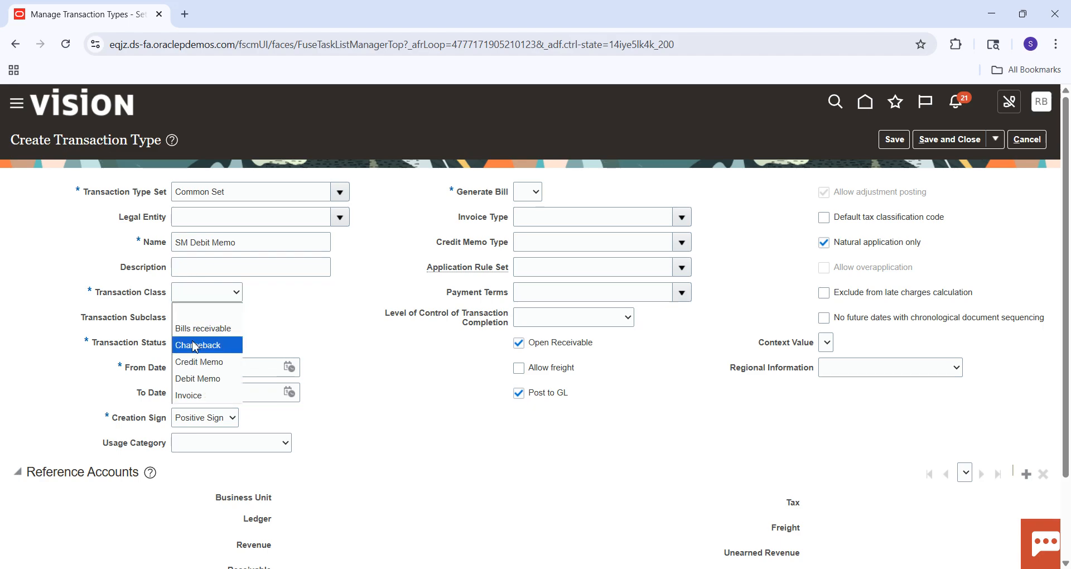
{"action": "left_click", "coordinate": [194, 379]}
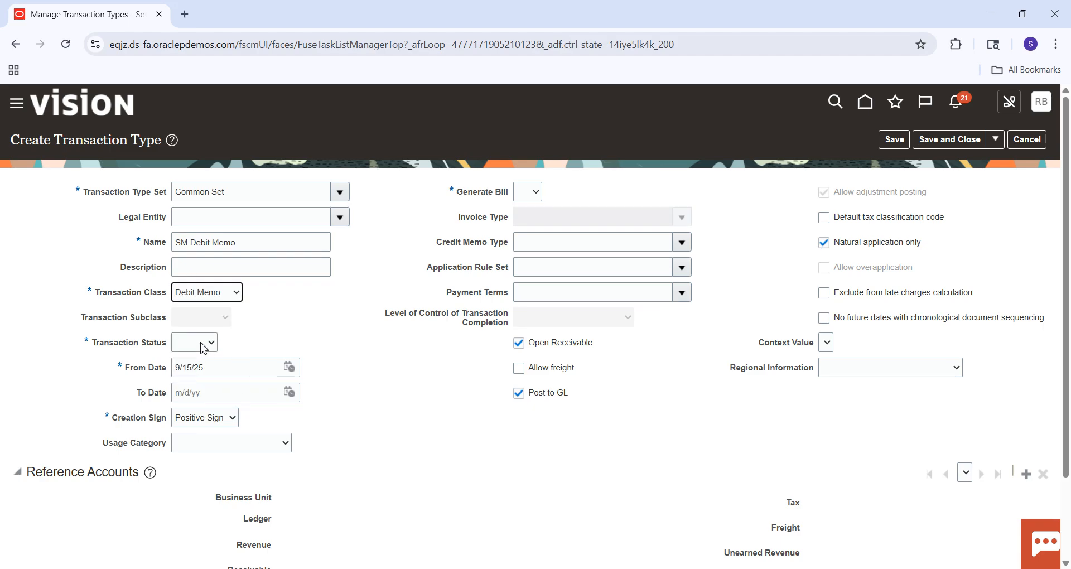
{"action": "left_click", "coordinate": [207, 343]}
{"action": "left_click", "coordinate": [192, 399]}
{"action": "left_click", "coordinate": [533, 193]}
{"action": "left_click", "coordinate": [525, 243]}
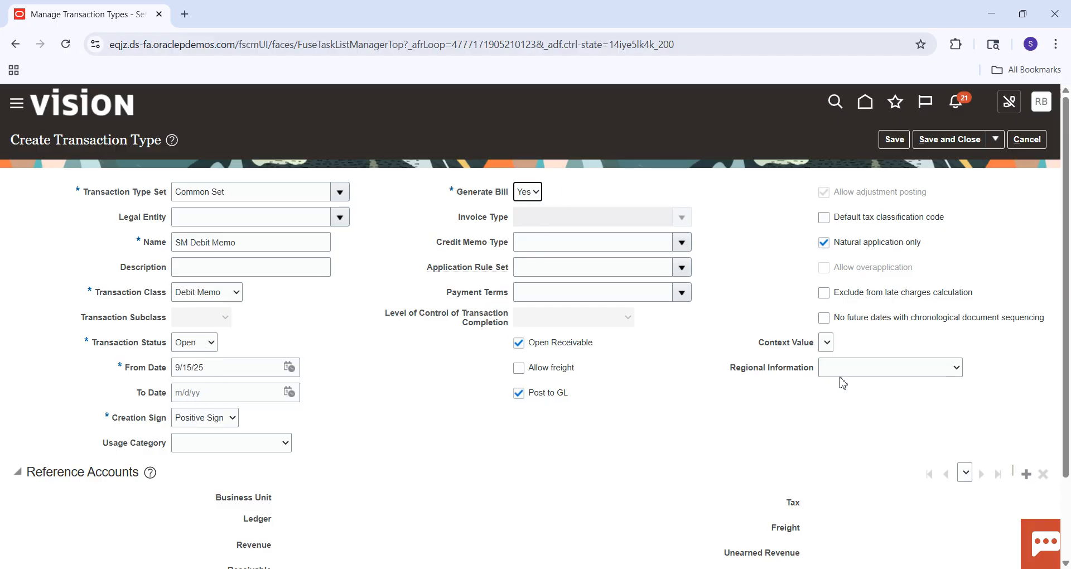
Add reference accounts for SM Business Unit, setting the Revenue and Receivable accounts to 101.10.11200.000.000.000.
{"action": "left_click_drag", "start_coordinate": [1069, 216], "coordinate": [1069, 355]}
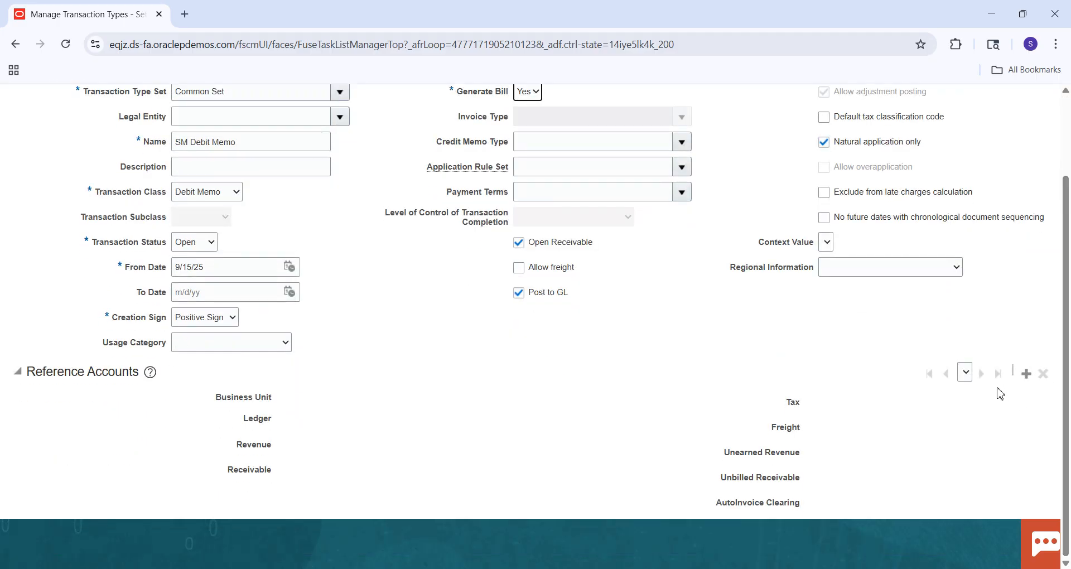
{"action": "left_click", "coordinate": [1027, 373]}
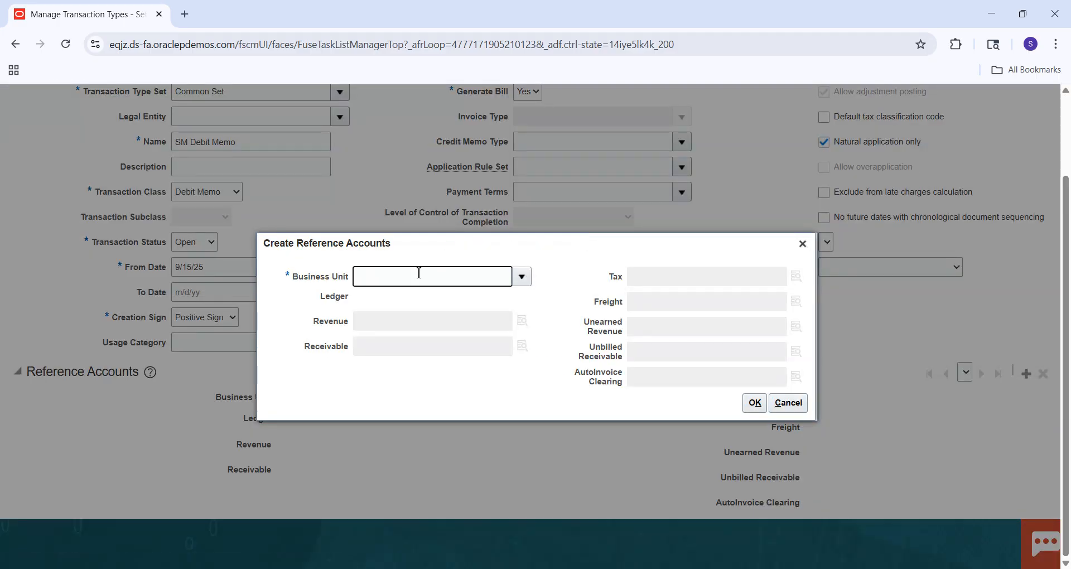
{"action": "key", "text": "Caps_Lock"}
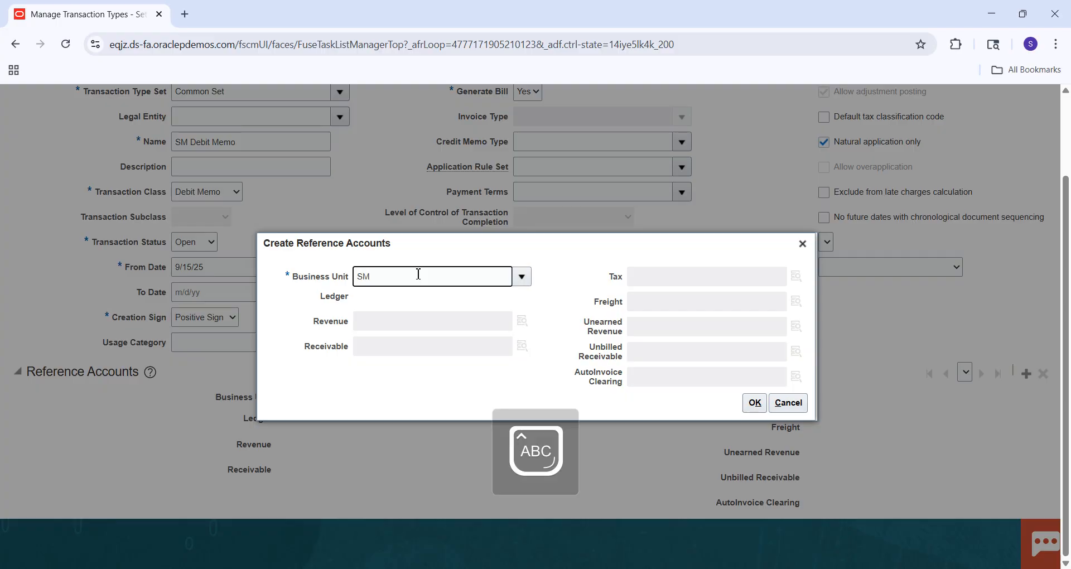
{"action": "left_click", "coordinate": [399, 318]}
{"action": "type", "text": "101.10.11200.000.000.000"}
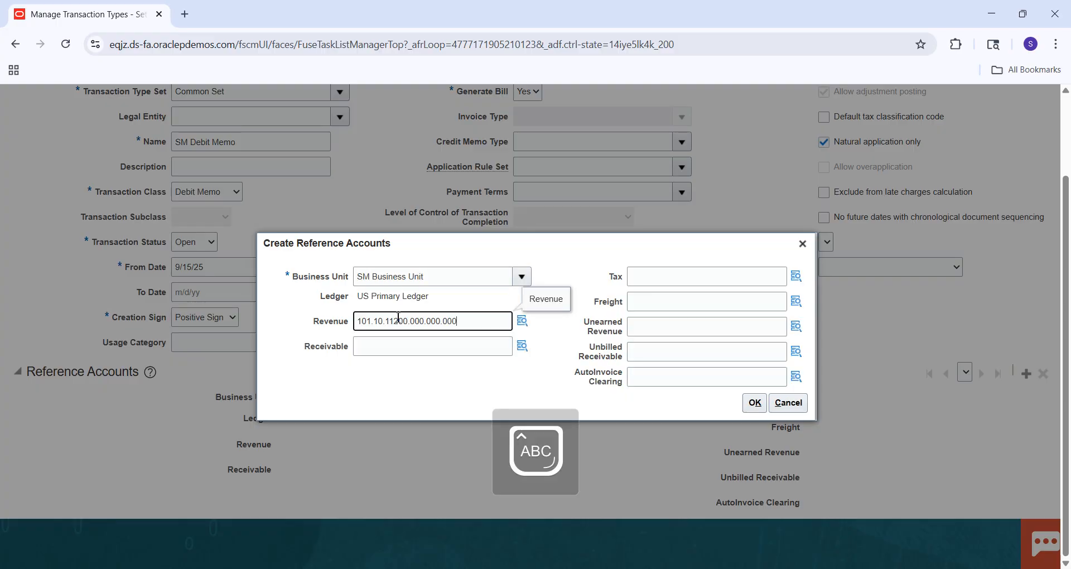
{"action": "left_click", "coordinate": [392, 345]}
{"action": "type", "text": "101.10.11200.000.000.000"}
Set the Tax, Freight, Unearned Revenue, Unbilled Receivable and AutoInvoice Clearing accounts to 101.10.11200.000.000.000 and accept the reference accounts.
{"action": "left_click", "coordinate": [677, 273]}
{"action": "type", "text": "101.10.11200.000.000.000"}
{"action": "left_click", "coordinate": [659, 310]}
{"action": "type", "text": "101.10.11200.000.000.000"}
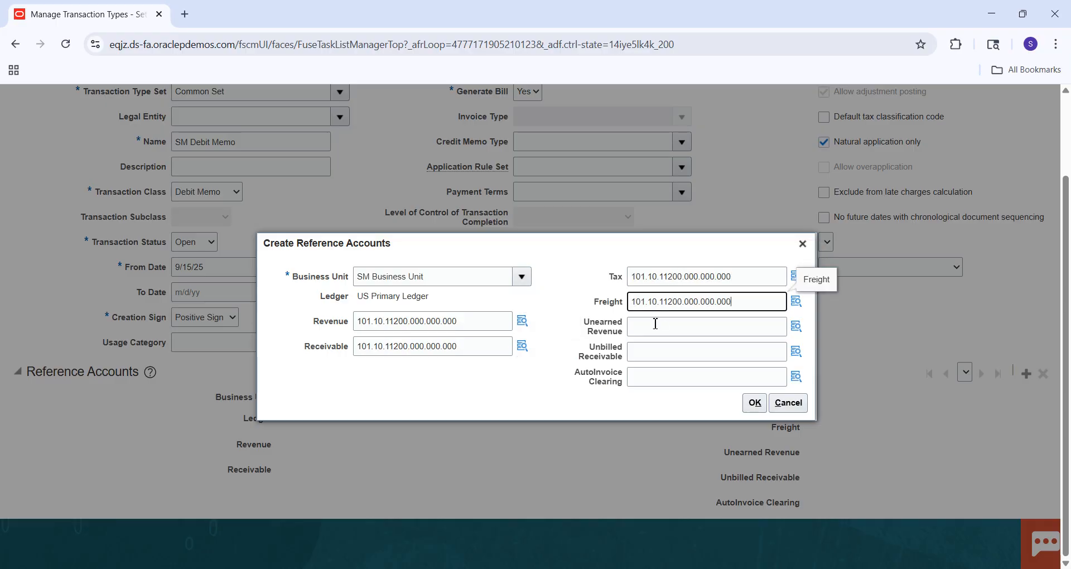
{"action": "left_click", "coordinate": [654, 332]}
{"action": "type", "text": "101.10.11200.000.000.000"}
{"action": "left_click", "coordinate": [654, 350]}
{"action": "type", "text": "101.10.11200.000.000.000"}
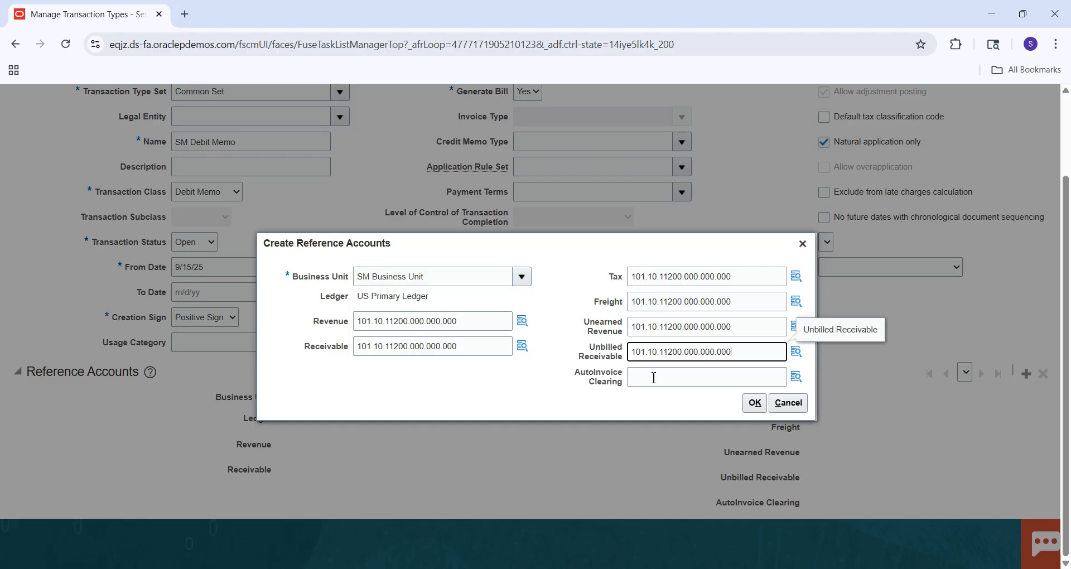
{"action": "left_click", "coordinate": [652, 375]}
{"action": "type", "text": "101.10.11200.000.000.000"}
{"action": "left_click", "coordinate": [754, 409]}
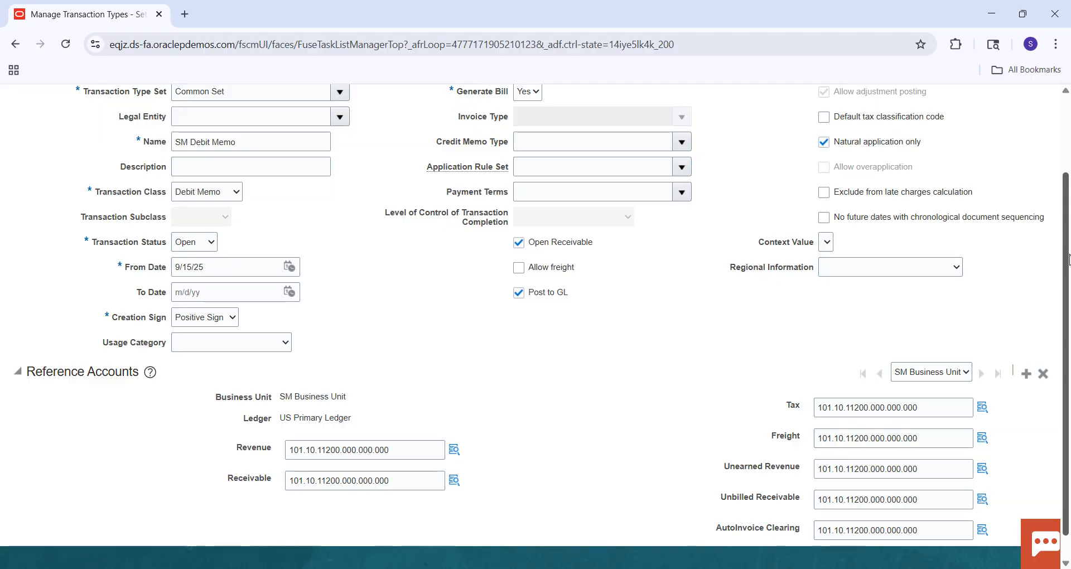
Save the SM Debit Memo transaction type and create another one in the Common Set named SM Credit Memo.
{"action": "left_click_drag", "start_coordinate": [1067, 243], "coordinate": [1070, 162]}
{"action": "left_click", "coordinate": [996, 140]}
{"action": "left_click", "coordinate": [985, 163]}
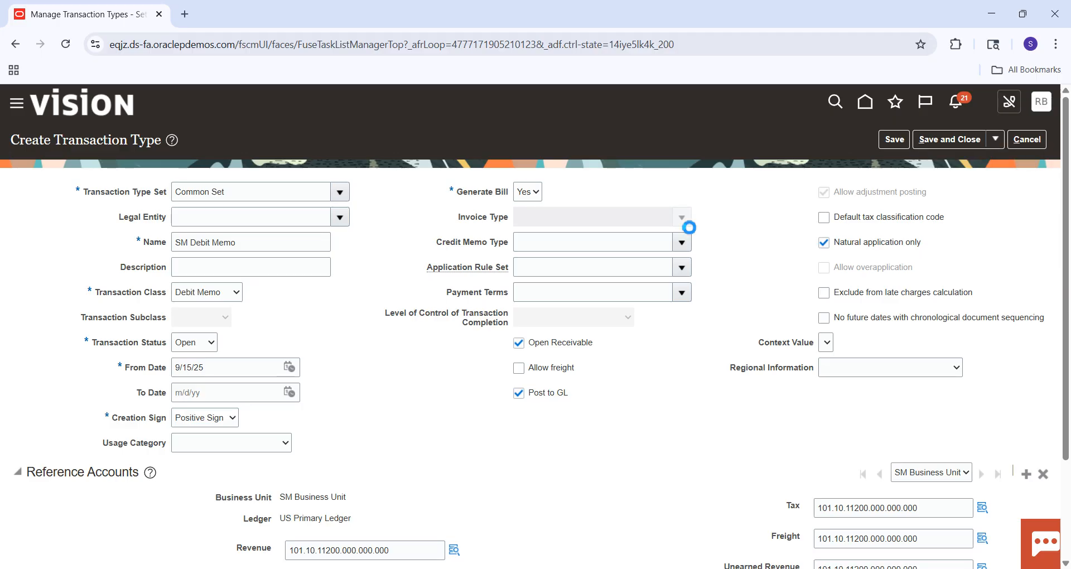
{"action": "left_click", "coordinate": [244, 199]}
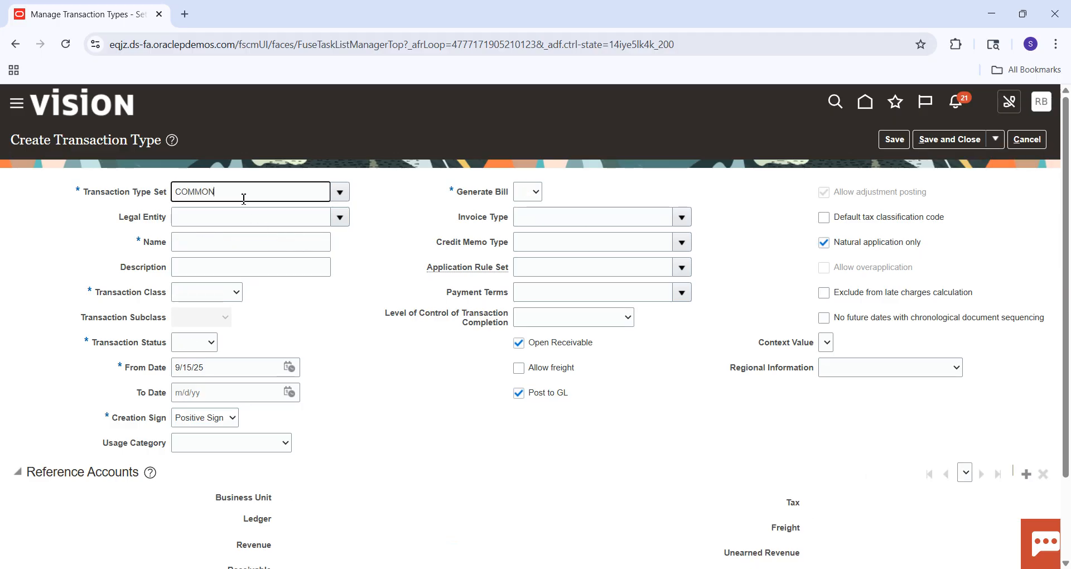
{"action": "left_click", "coordinate": [213, 221]}
{"action": "left_click", "coordinate": [185, 246]}
{"action": "type", "text": "SM Credit Memo"}
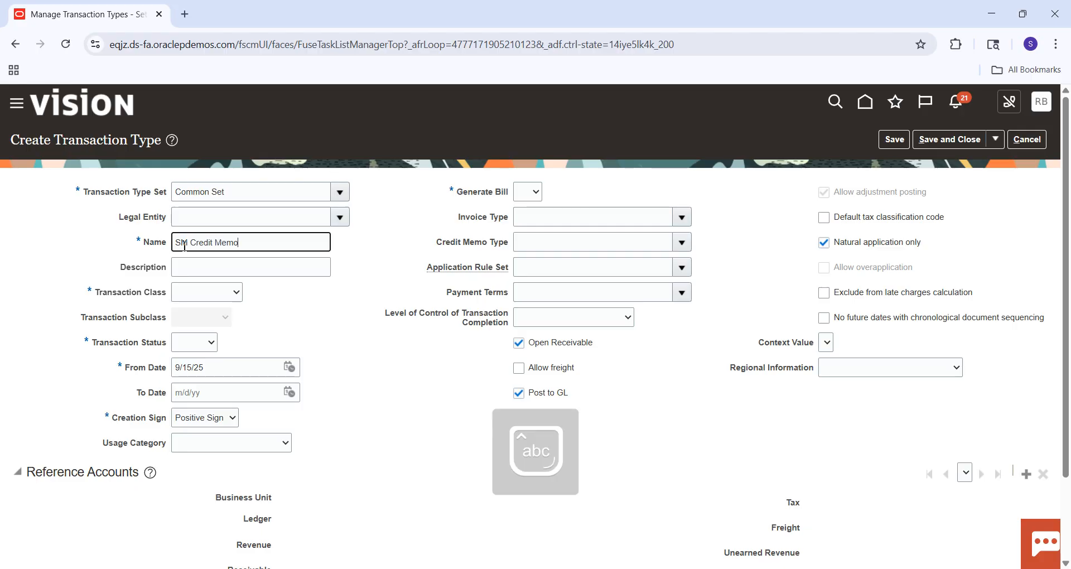
{"action": "key", "text": "Tab"}
{"action": "key", "text": "Tab"}
Set the transaction class to Credit Memo, the transaction status to Open and Generate Bill to Yes.
{"action": "left_click", "coordinate": [198, 293]}
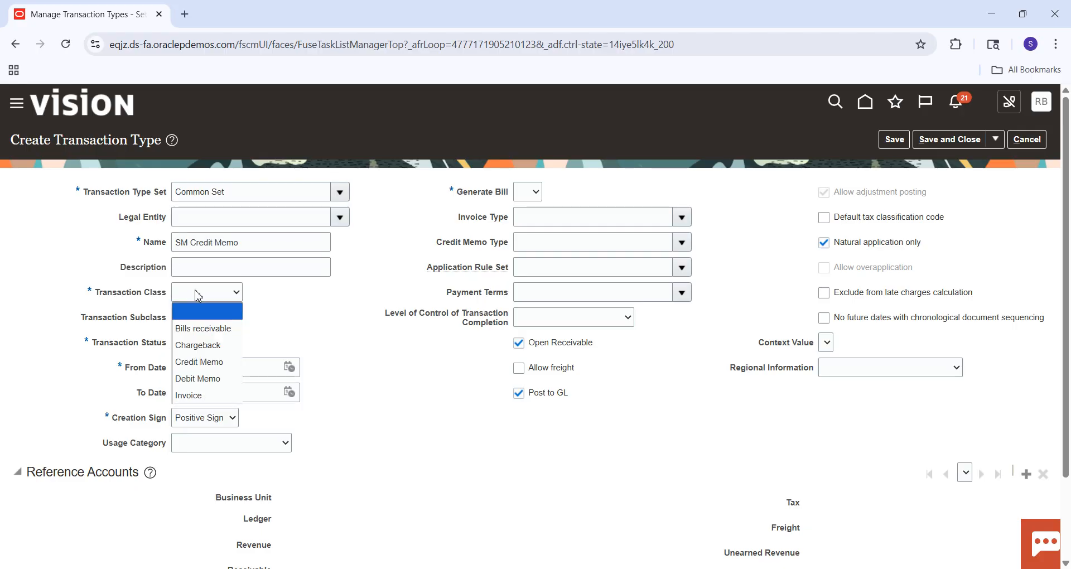
{"action": "left_click", "coordinate": [211, 363]}
{"action": "left_click", "coordinate": [203, 343]}
{"action": "left_click", "coordinate": [191, 393]}
{"action": "left_click", "coordinate": [531, 193]}
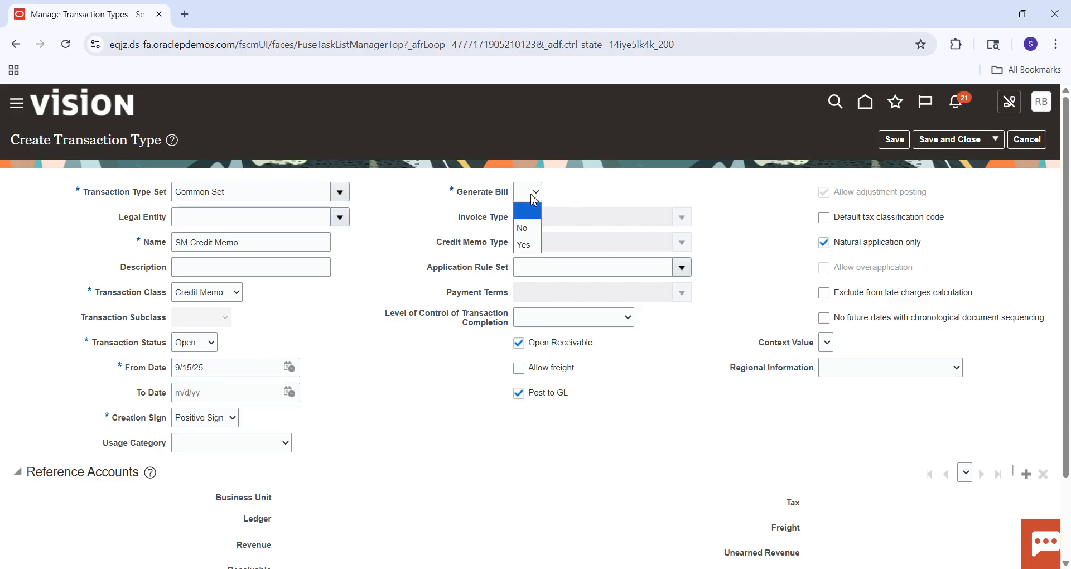
{"action": "left_click", "coordinate": [531, 244]}
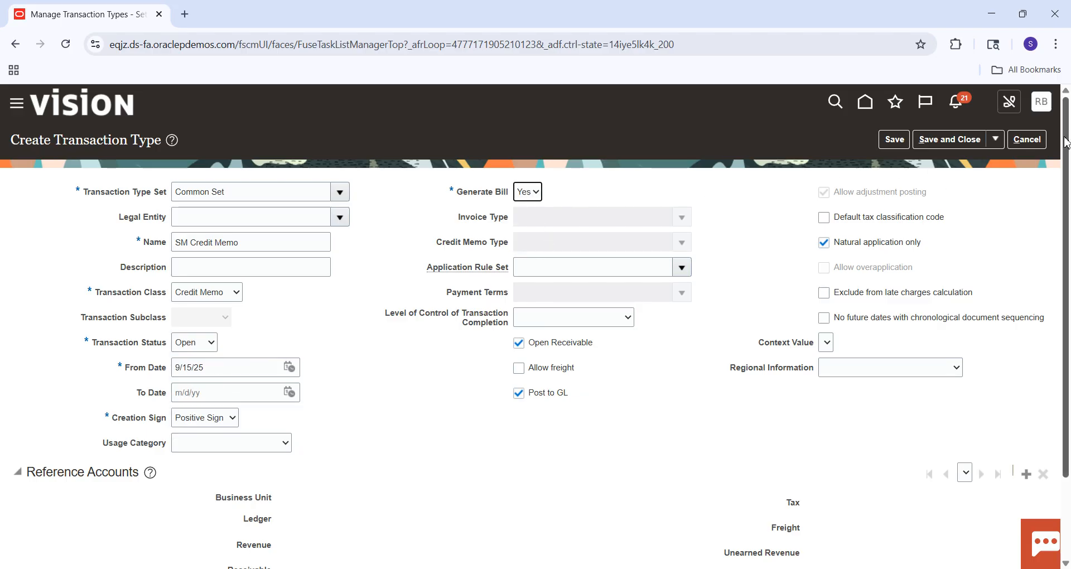
Add SM Business Unit reference accounts to SM Credit Memo with 101.10.11200.000.000.000 for Revenue and Receivable.
{"action": "scroll", "coordinate": [1067, 142], "scroll_direction": "down", "scroll_amount": 3}
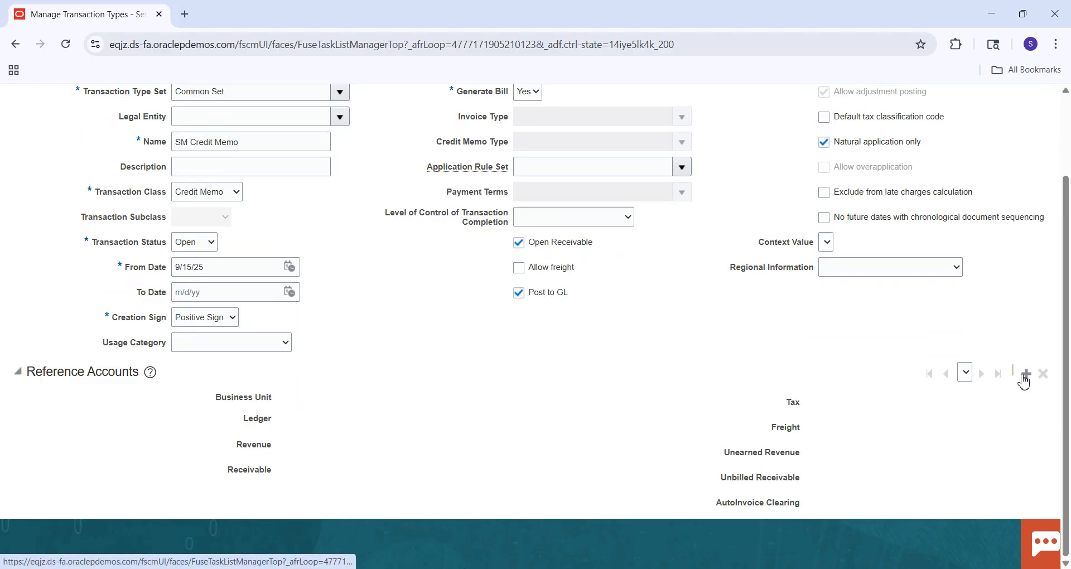
{"action": "left_click", "coordinate": [1025, 375]}
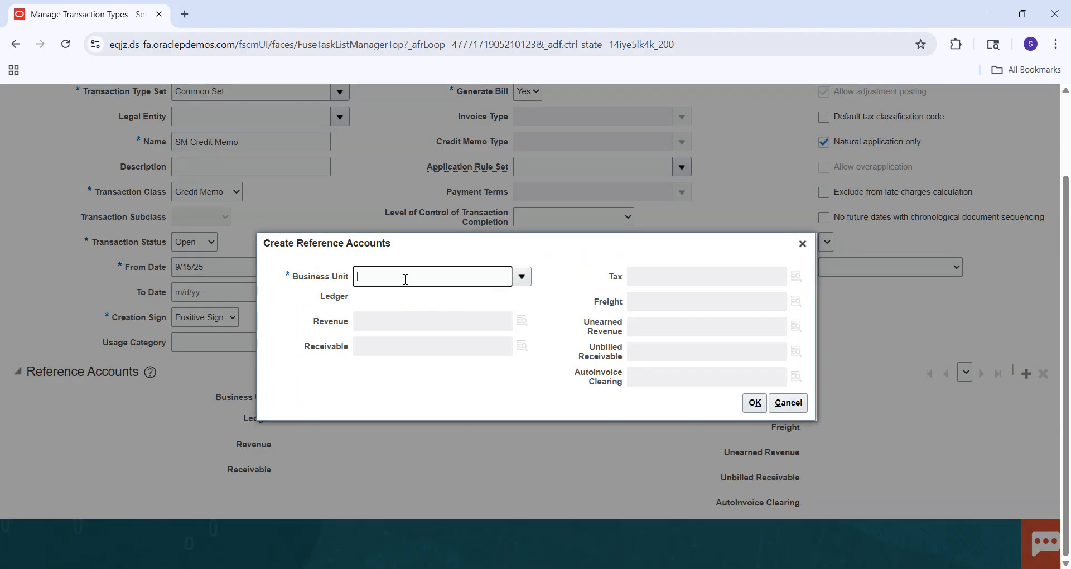
{"action": "type", "text": "SM Business Unit"}
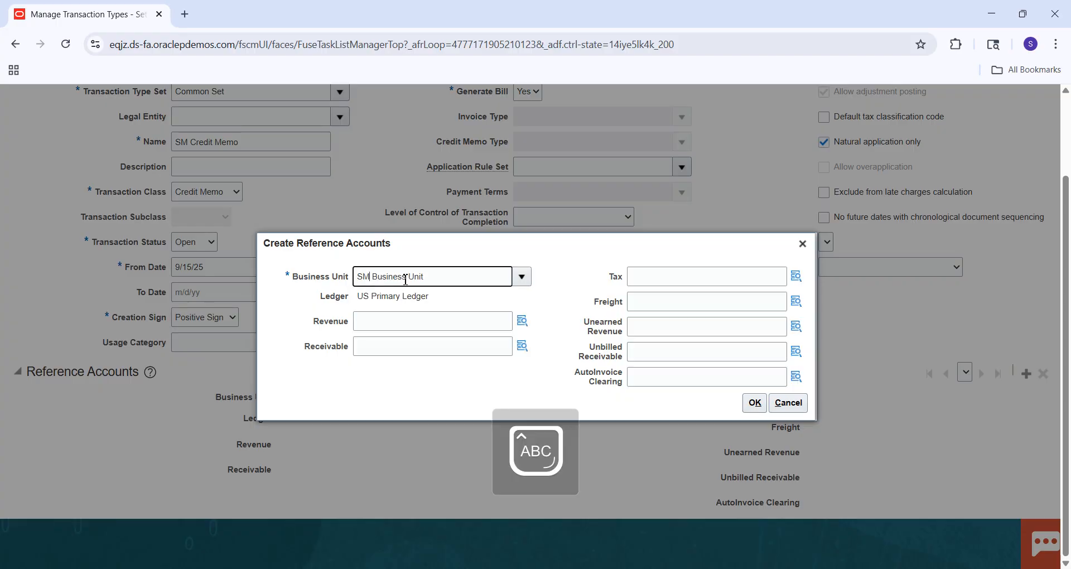
{"action": "left_click", "coordinate": [410, 323]}
{"action": "type", "text": "101.10.11200.000.000.000"}
{"action": "left_click", "coordinate": [394, 343]}
{"action": "type", "text": "101.10.11200.000.000.000"}
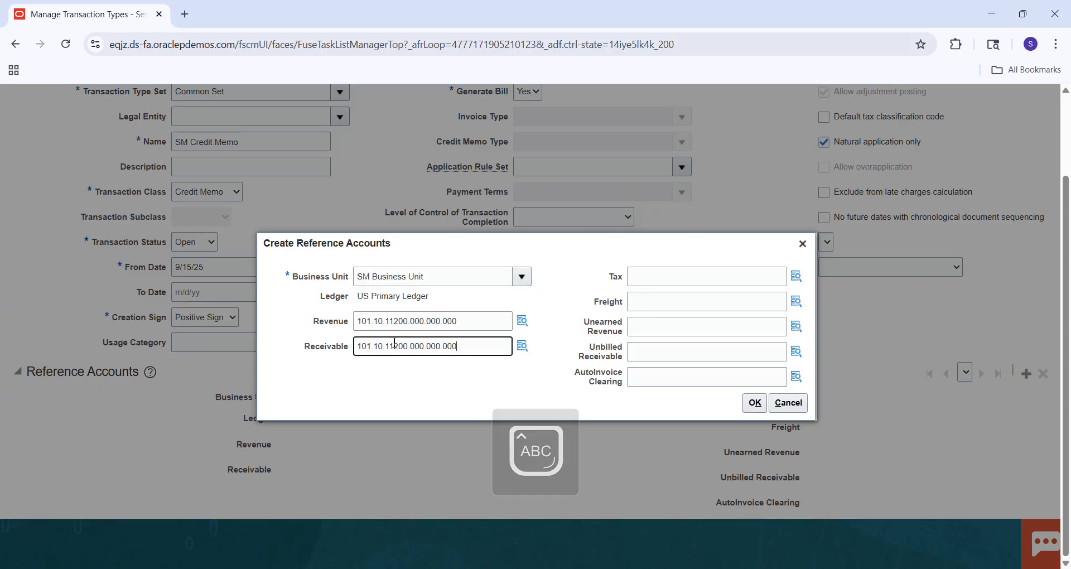
Set the Tax, Freight, Unearned Revenue, Unbilled Receivable and AutoInvoice Clearing accounts to 101.10.11200.000.000.000 and save and close the transaction type.
{"action": "left_click", "coordinate": [691, 274]}
{"action": "type", "text": "101.10.11200.000.000.000"}
{"action": "left_click", "coordinate": [674, 299]}
{"action": "type", "text": "101.10.11200.000.000.000"}
{"action": "left_click", "coordinate": [656, 328]}
{"action": "type", "text": "101.10.11200.000.000.000"}
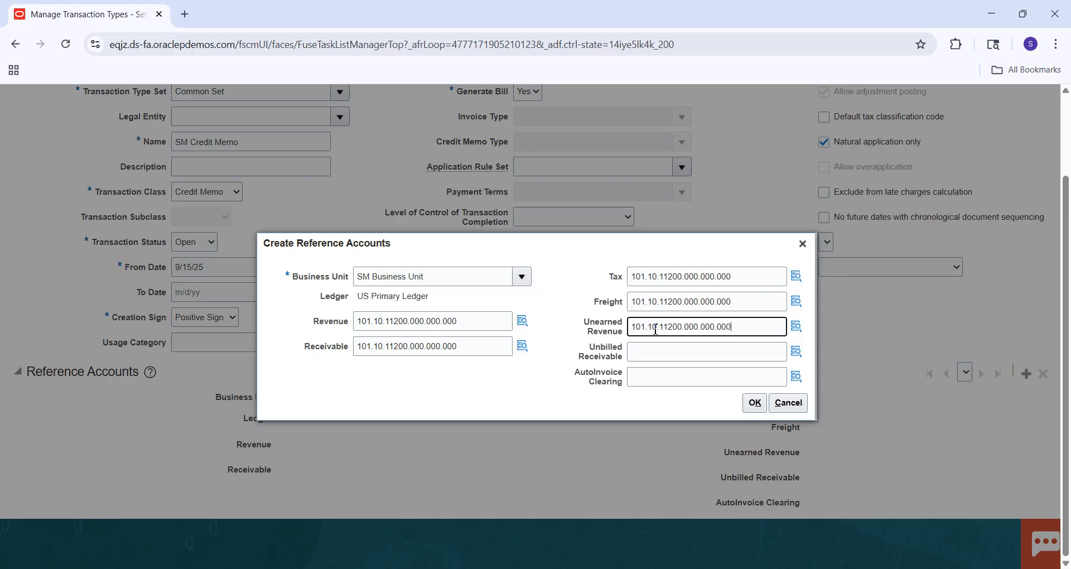
{"action": "left_click", "coordinate": [677, 352]}
{"action": "type", "text": "101.10.11200.000.000.000"}
{"action": "left_click", "coordinate": [666, 375]}
{"action": "type", "text": "101.10.11200.000.000.000"}
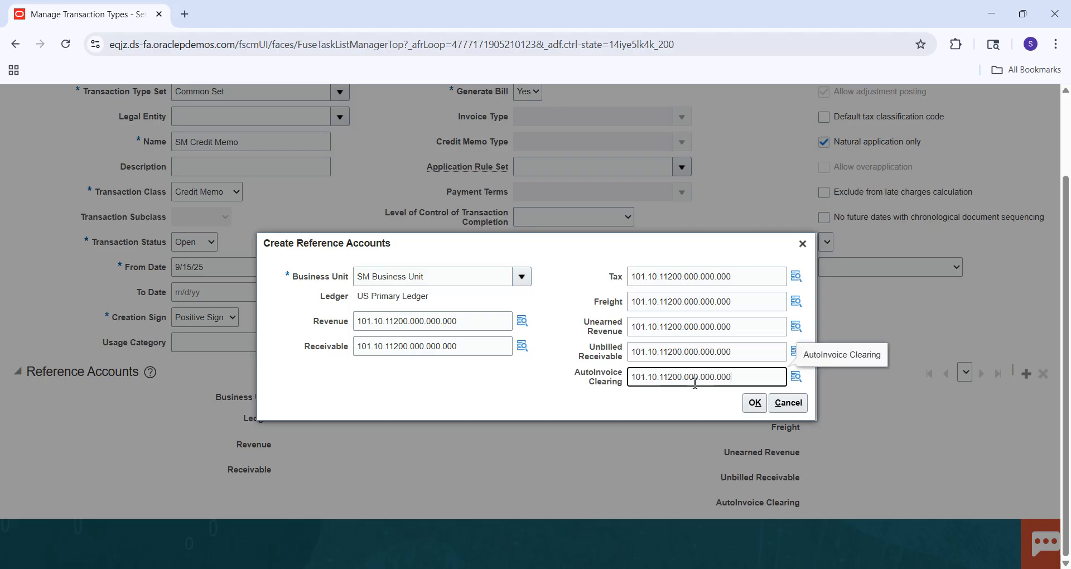
{"action": "left_click", "coordinate": [759, 408]}
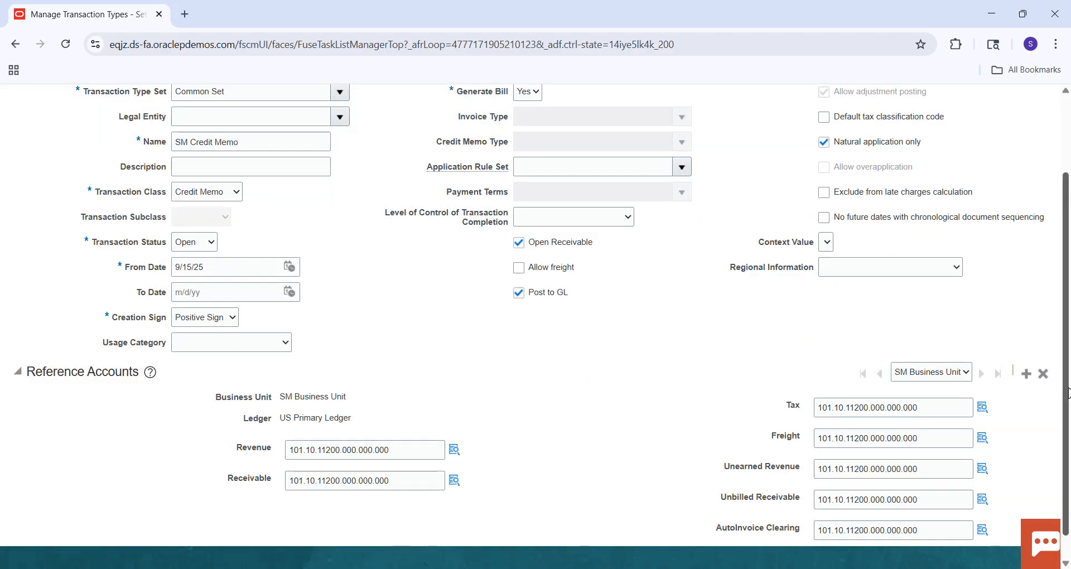
{"action": "scroll", "coordinate": [1067, 392], "scroll_direction": "up", "scroll_amount": 3}
{"action": "left_click", "coordinate": [955, 141]}
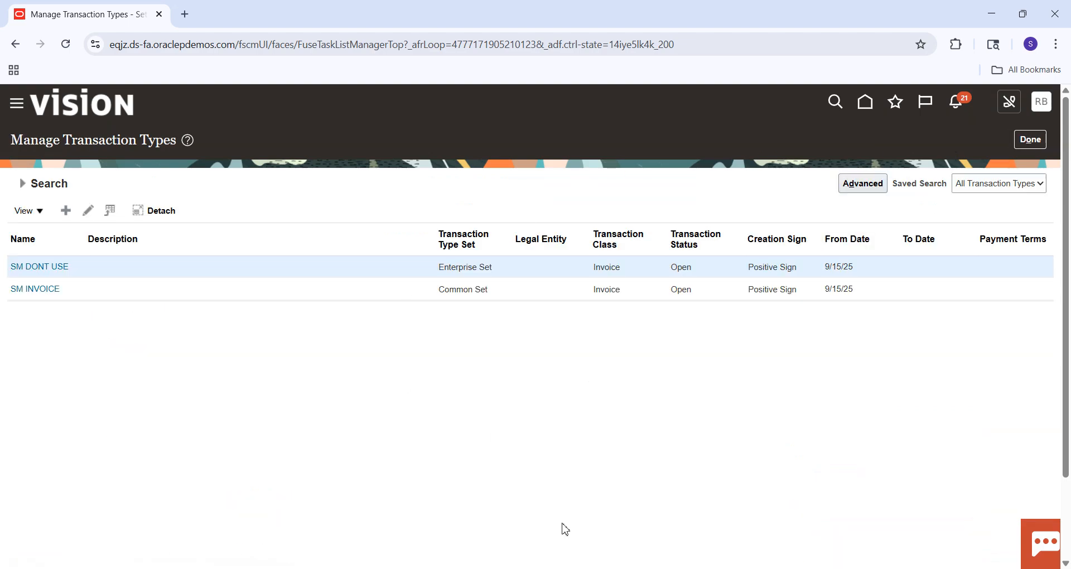
Switch to the Excel checklist, fill the Transaction Types cell with light green to mark it complete and save the workbook.
{"action": "key", "text": "alt+Tab"}
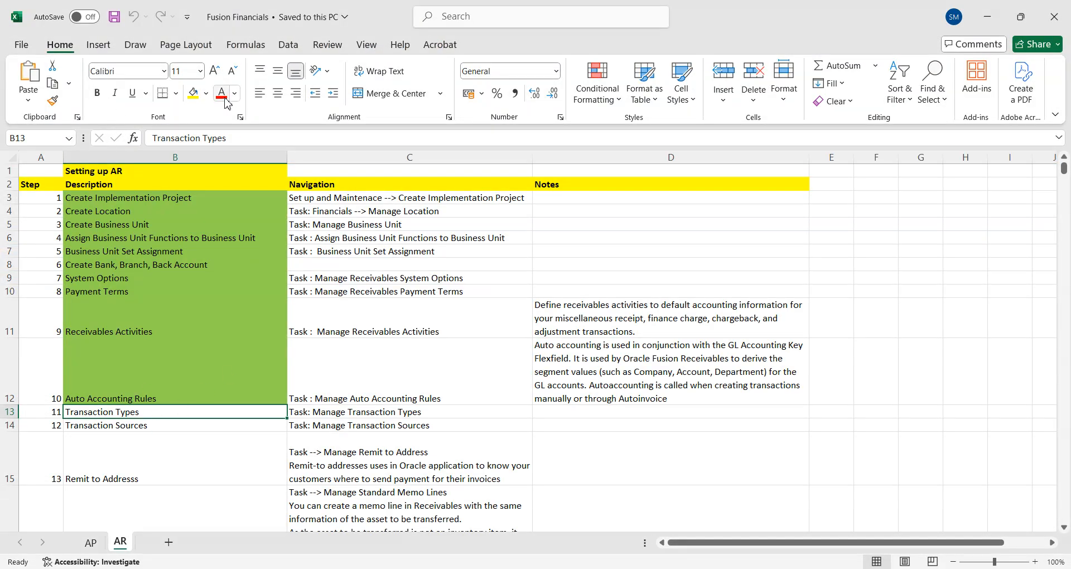
{"action": "left_click", "coordinate": [206, 93]}
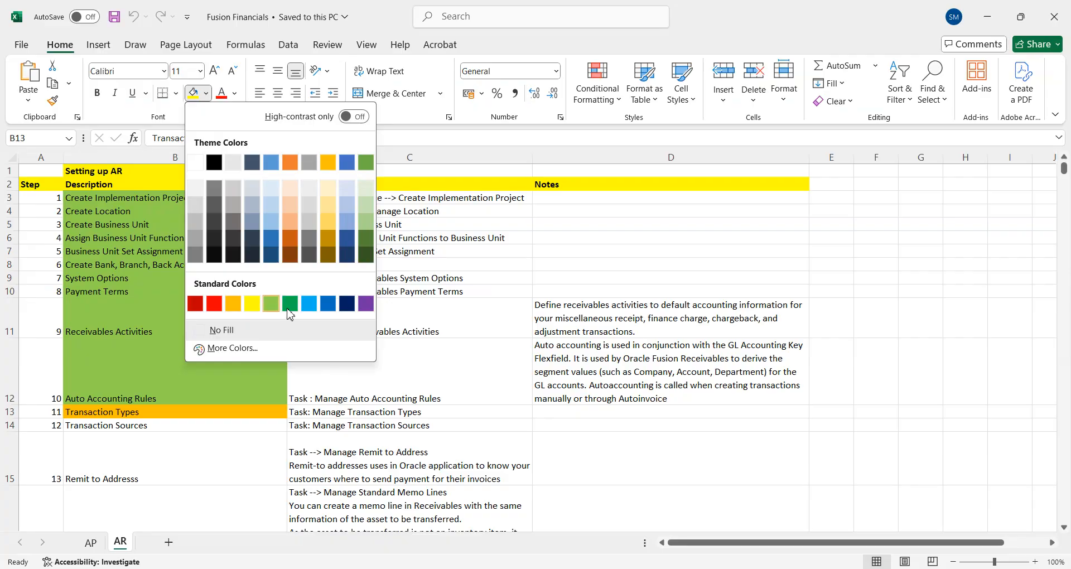
{"action": "left_click", "coordinate": [290, 304]}
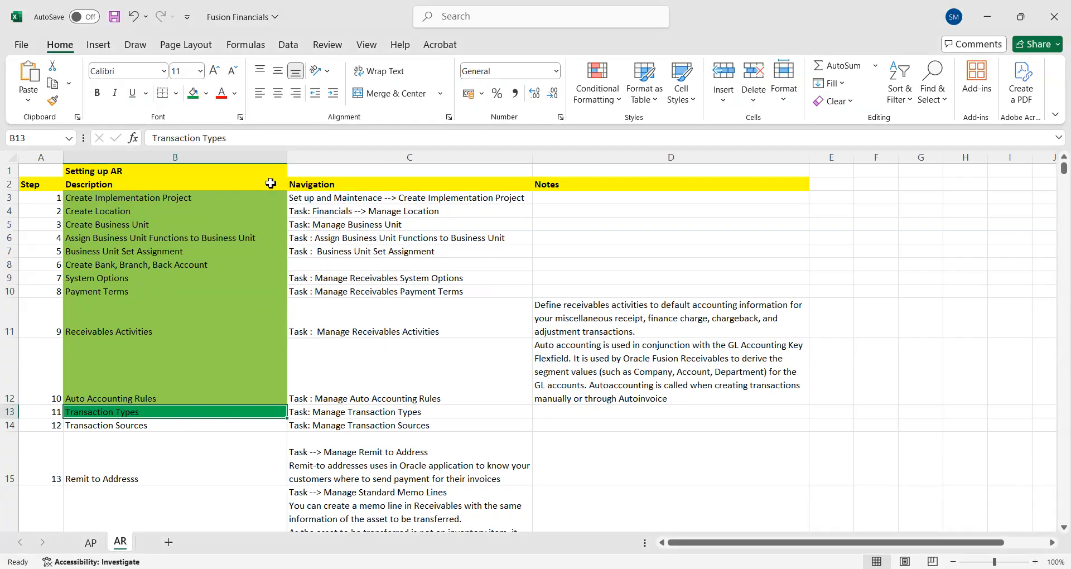
{"action": "left_click", "coordinate": [207, 98]}
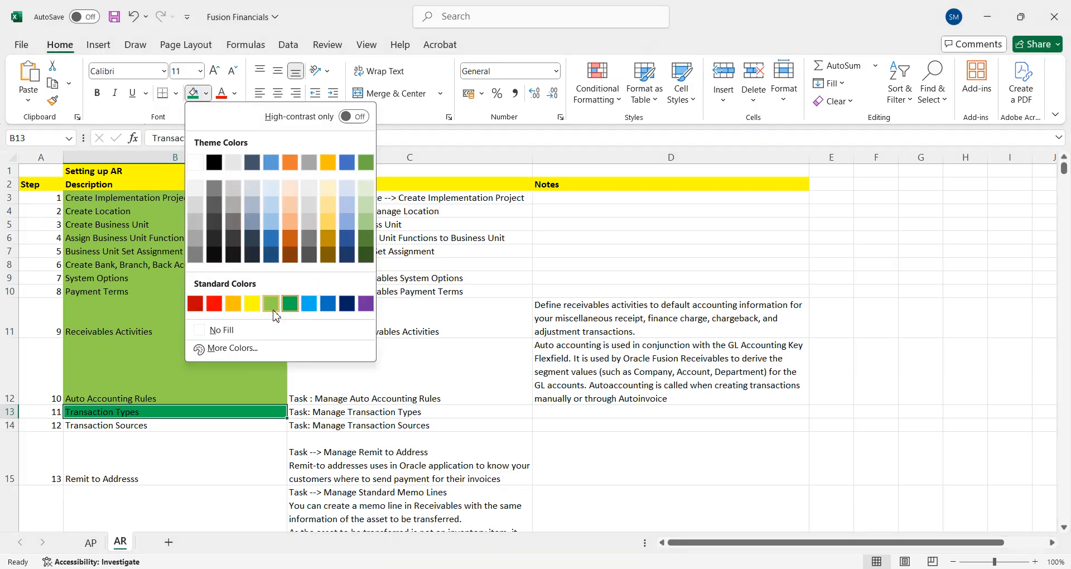
{"action": "left_click", "coordinate": [275, 305]}
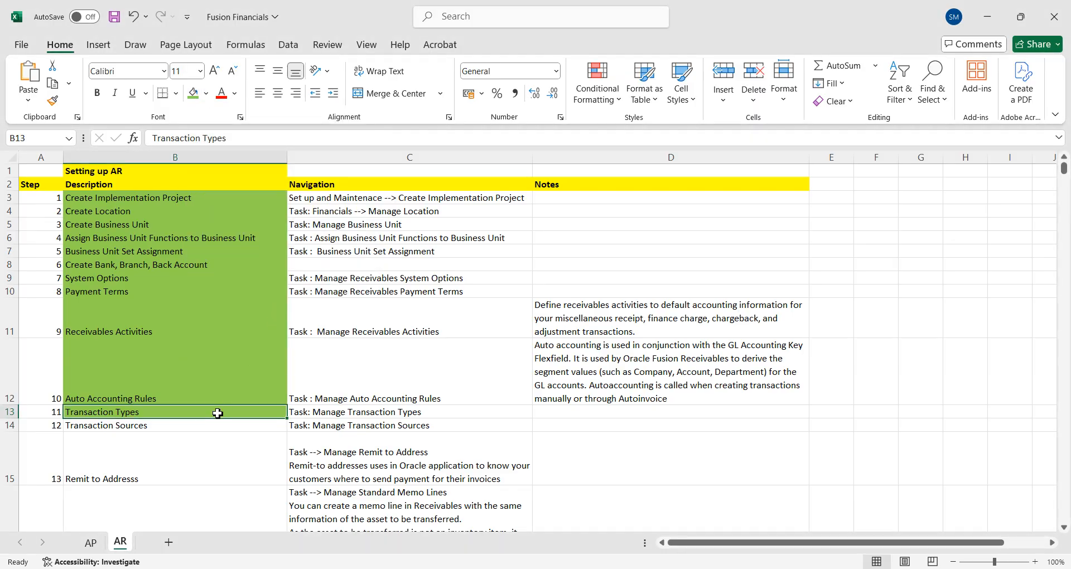
{"action": "key", "text": "ctrl+s"}
{"action": "left_click", "coordinate": [169, 430]}
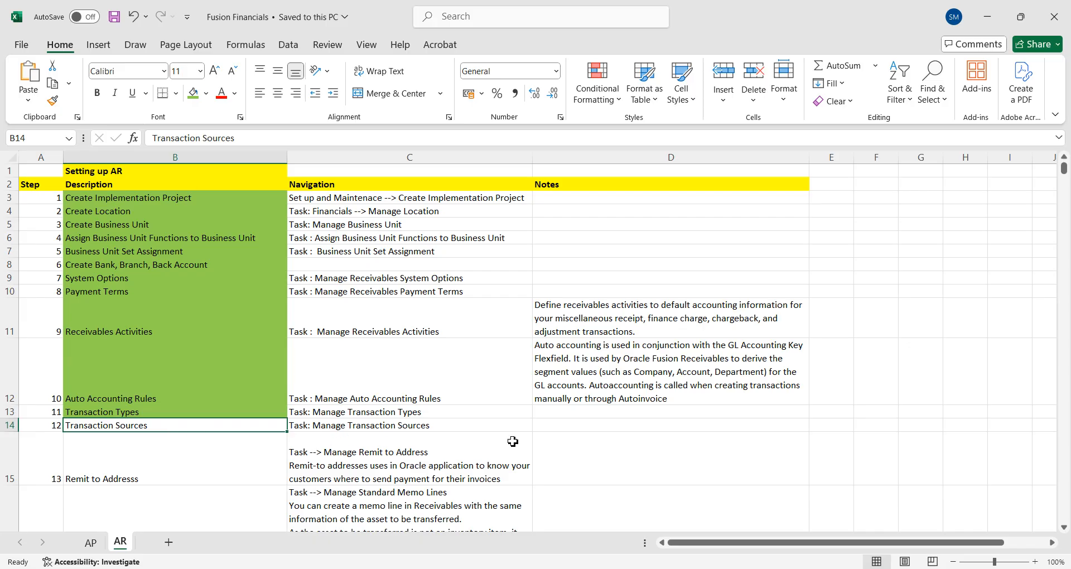
Switch back to Oracle Fusion and find and open the Manage Transaction Sources task using the search term Manage%Transaction%Sour.
{"action": "key", "text": "alt+Tab"}
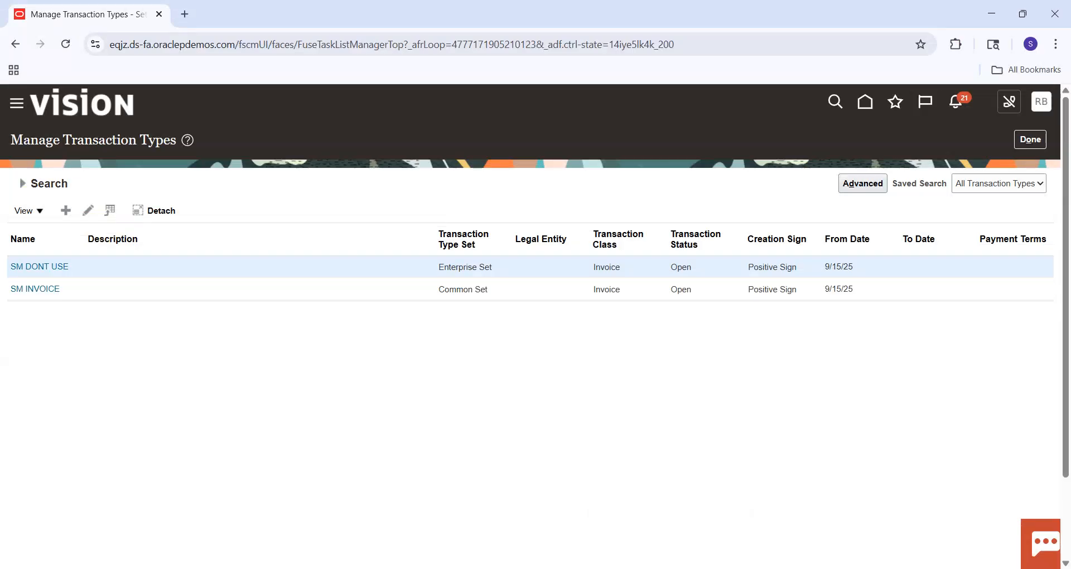
{"action": "left_click", "coordinate": [1032, 140]}
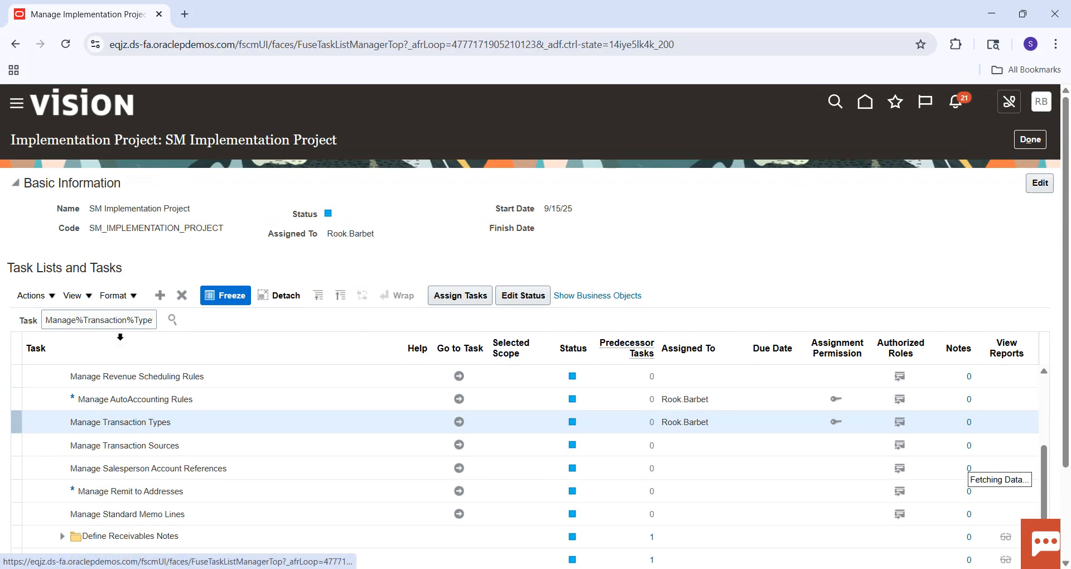
{"action": "double_click", "coordinate": [147, 319]}
{"action": "type", "text": "So"}
{"action": "key", "text": "BackSpace"}
{"action": "key", "text": "BackSpace"}
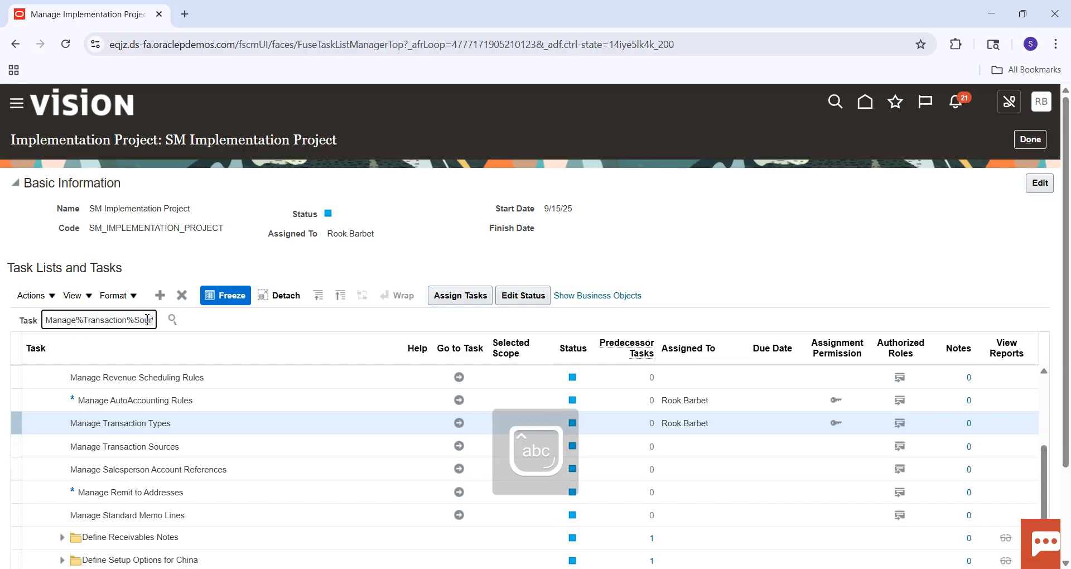
{"action": "type", "text": "Sour"}
{"action": "key", "text": "Return"}
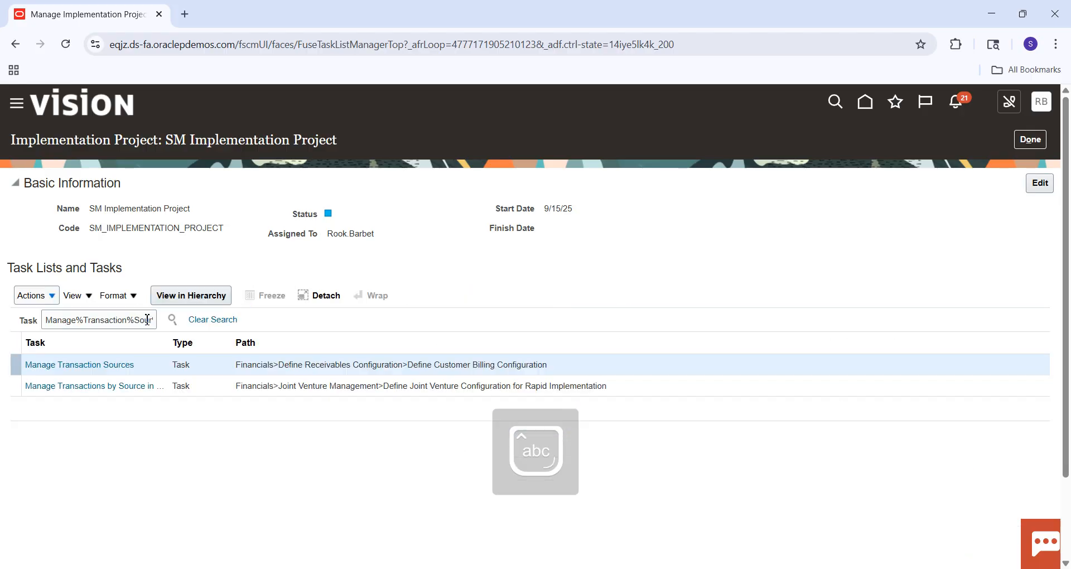
{"action": "left_click", "coordinate": [116, 367]}
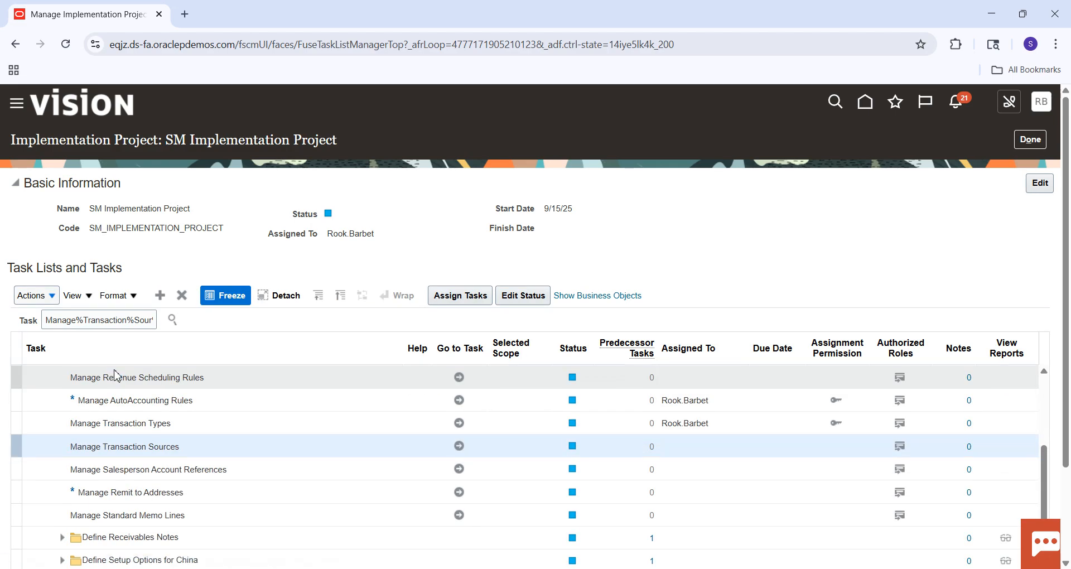
{"action": "left_click", "coordinate": [459, 447]}
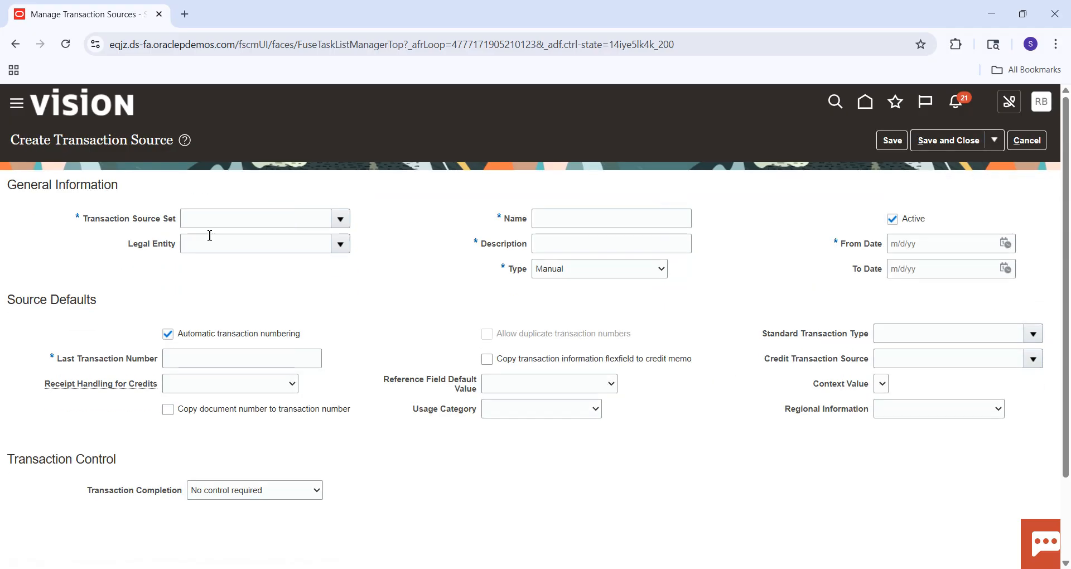
Assign the new transaction source to the Common Set and enter SM Manual as both its name and description.
{"action": "left_click", "coordinate": [227, 218]}
{"action": "type", "text": "COMMON"}
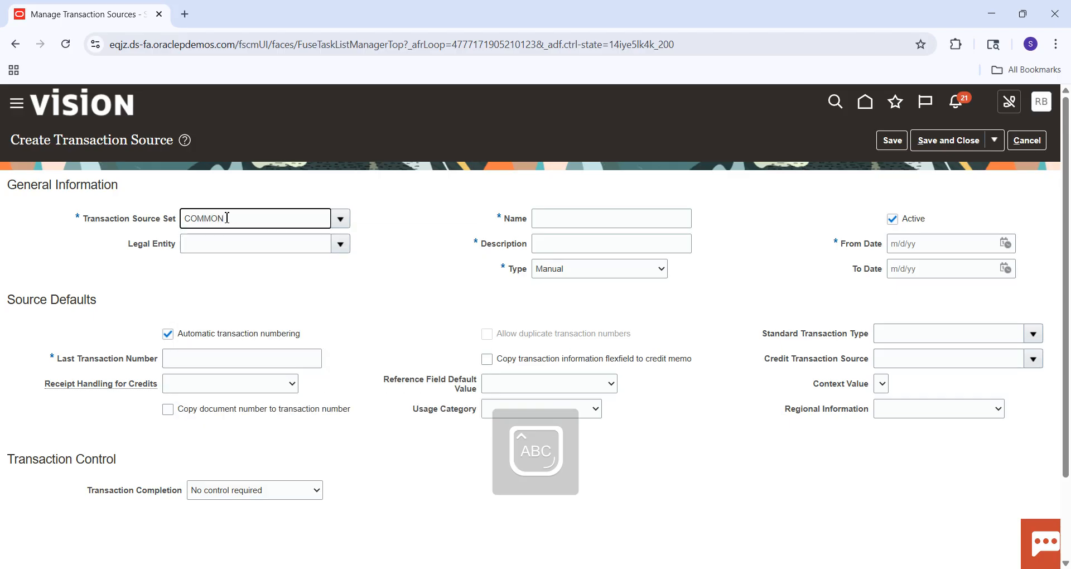
{"action": "left_click", "coordinate": [237, 241]}
{"action": "left_click", "coordinate": [561, 217]}
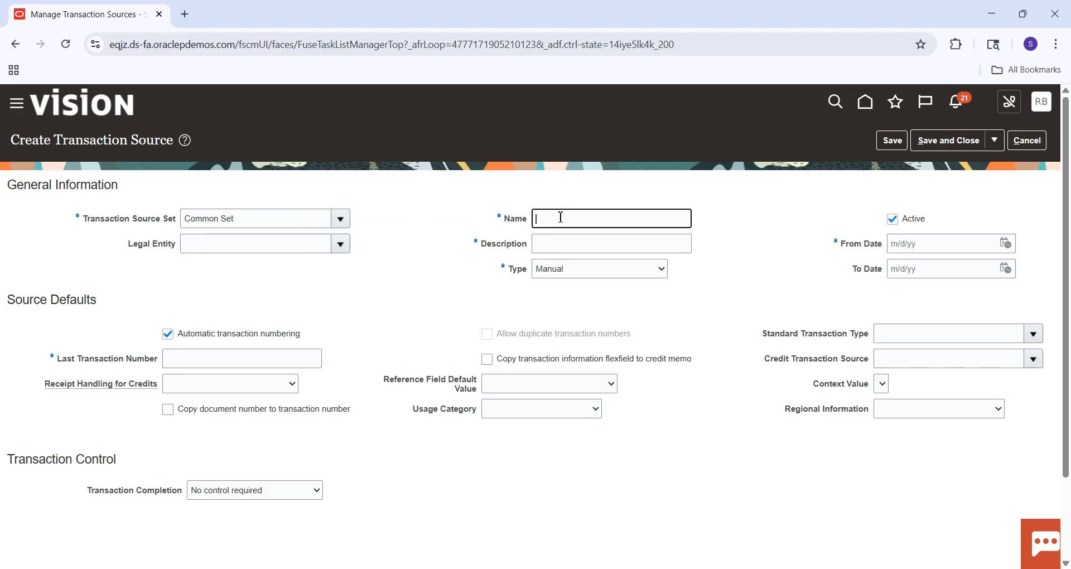
{"action": "type", "text": "SM Manua"}
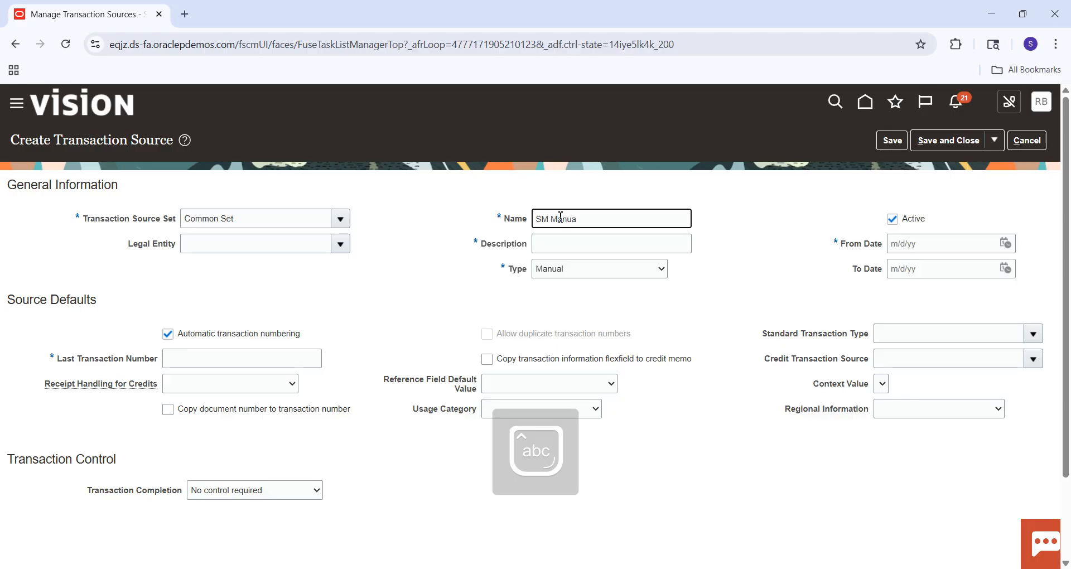
{"action": "type", "text": "l"}
{"action": "key", "text": "Tab"}
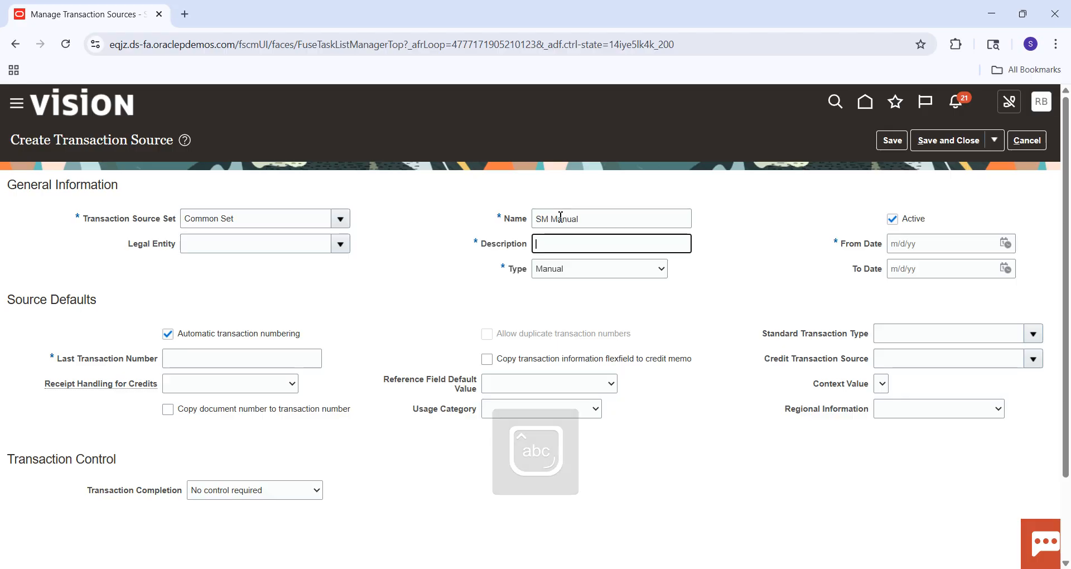
{"action": "left_click", "coordinate": [597, 223]}
{"action": "key", "text": "ctrl+a"}
{"action": "key", "text": "ctrl+c"}
{"action": "key", "text": "Tab"}
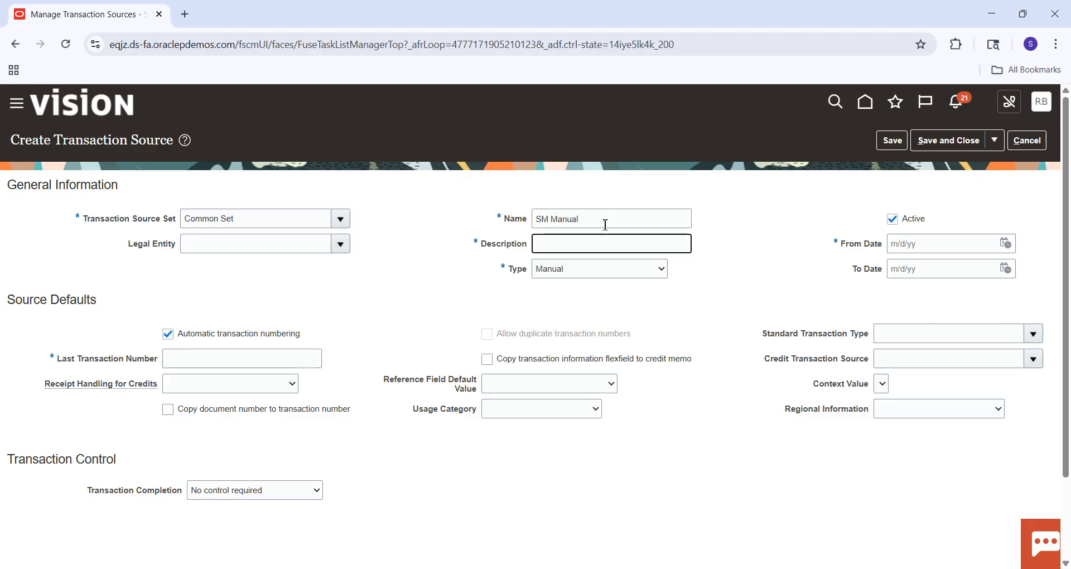
{"action": "key", "text": "ctrl+v"}
Set the Last Transaction Number to 1,000 and try to save and close the transaction source.
{"action": "scroll", "coordinate": [1068, 186], "scroll_direction": "down", "scroll_amount": 2}
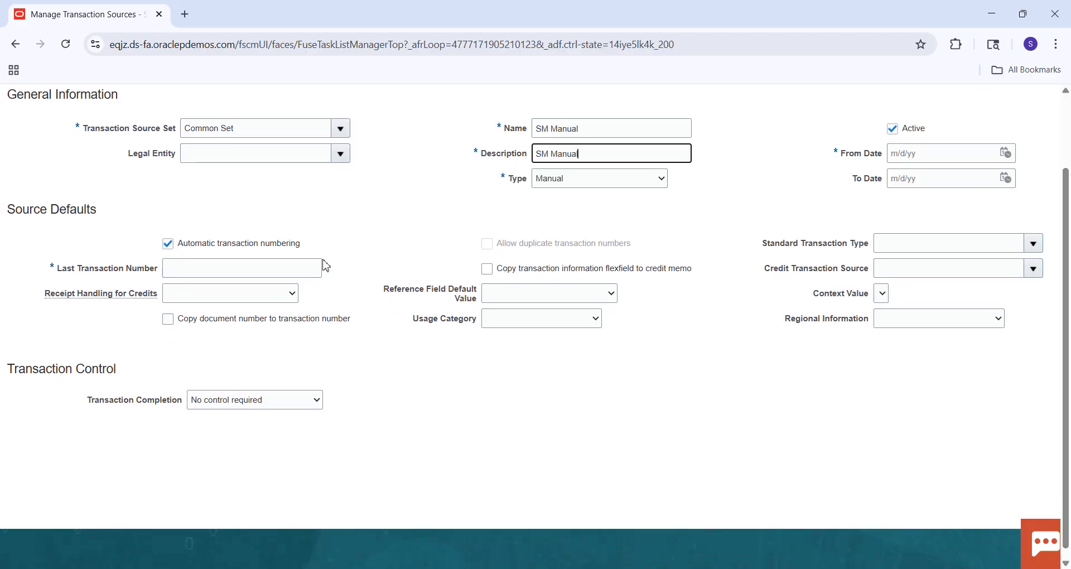
{"action": "left_click", "coordinate": [296, 268]}
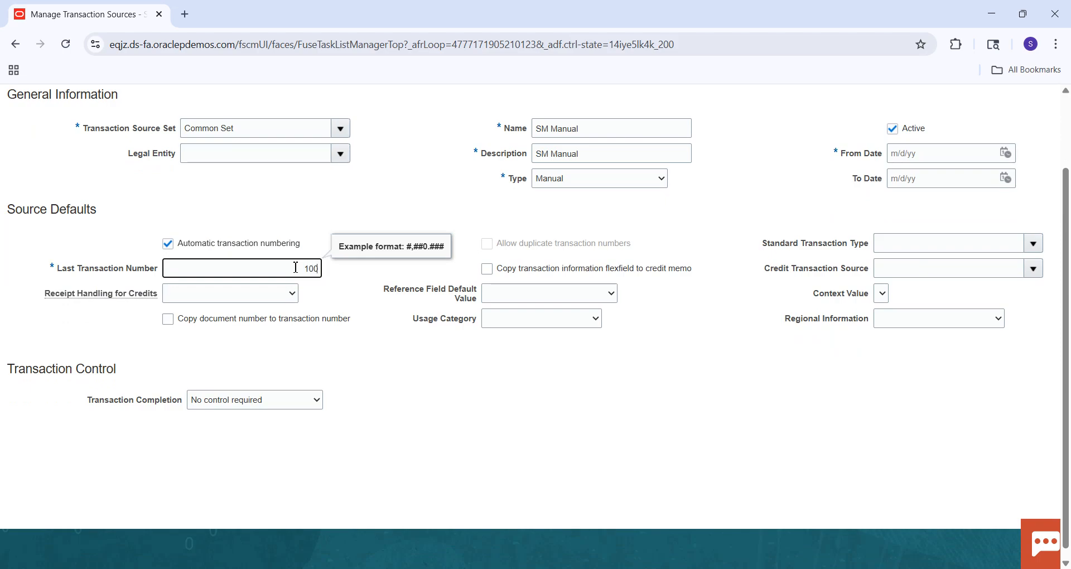
{"action": "left_click", "coordinate": [452, 430]}
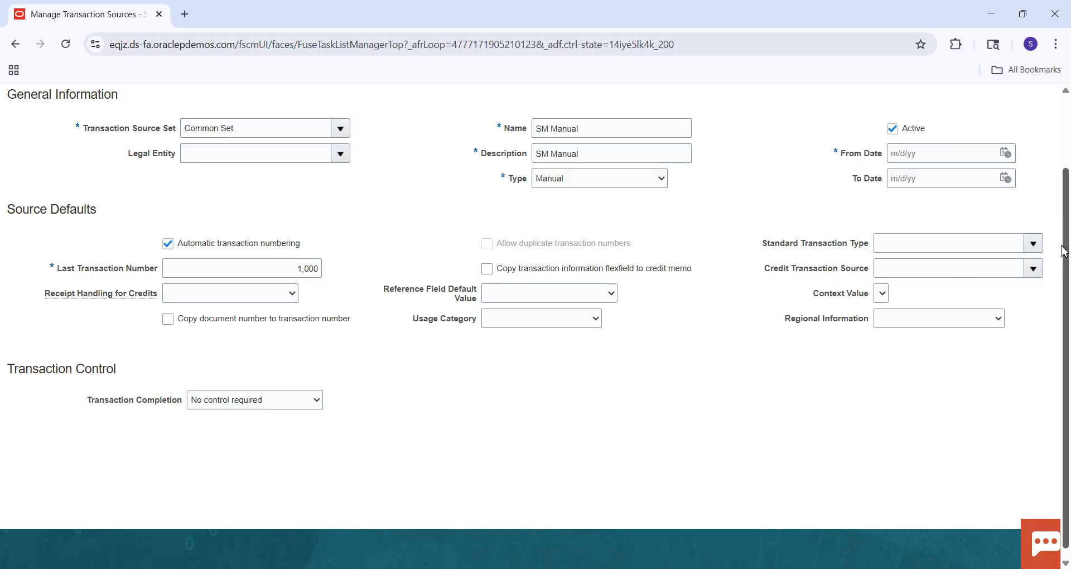
{"action": "scroll", "coordinate": [1065, 251], "scroll_direction": "up", "scroll_amount": 3}
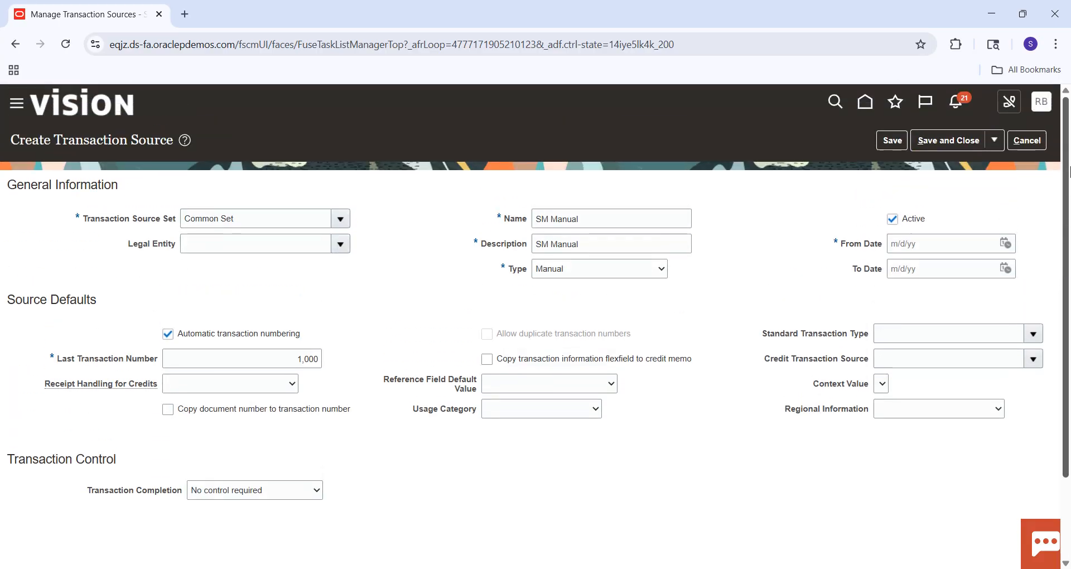
{"action": "left_click", "coordinate": [959, 142]}
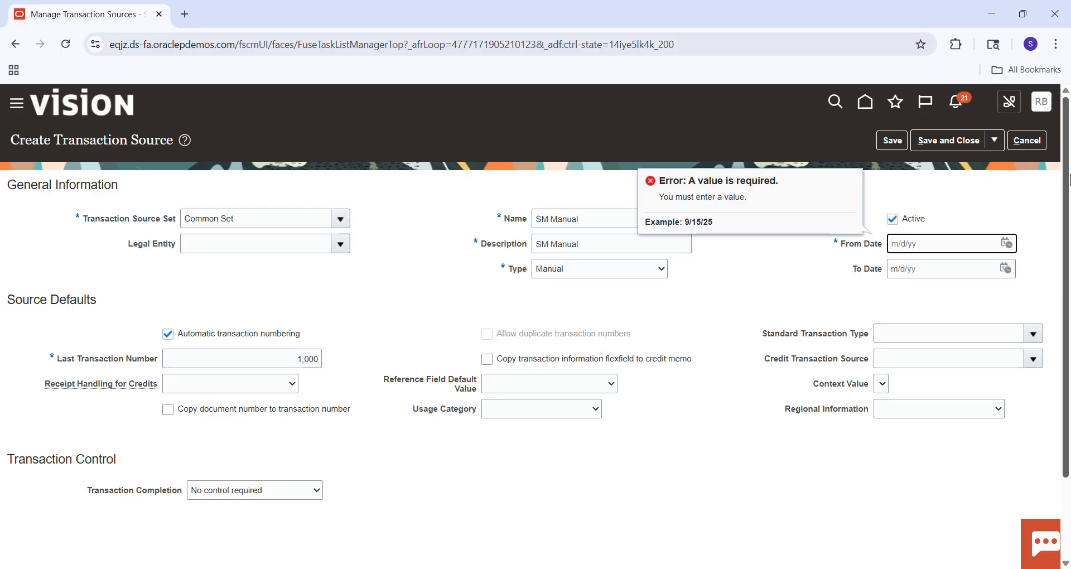
Set the From Date to 9/16/24, save and close the transaction source, and return to the implementation project.
{"action": "left_click", "coordinate": [1005, 246]}
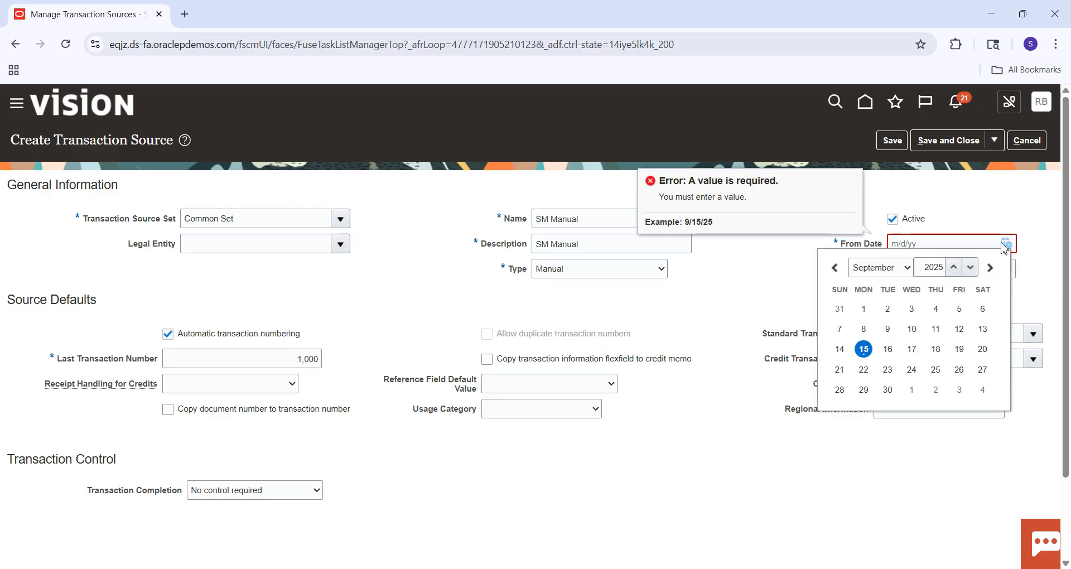
{"action": "double_click", "coordinate": [934, 269]}
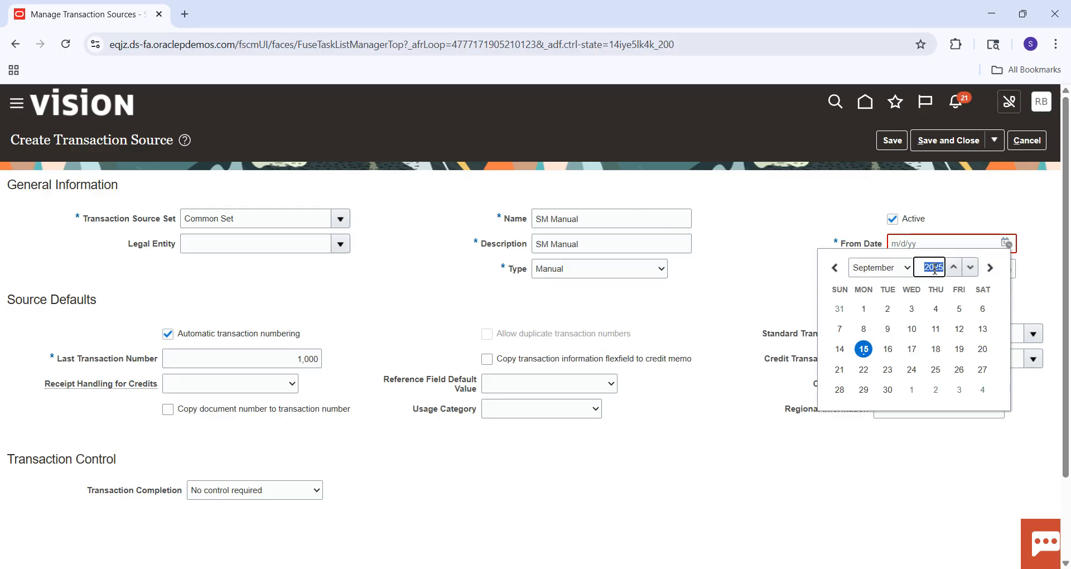
{"action": "type", "text": "20"}
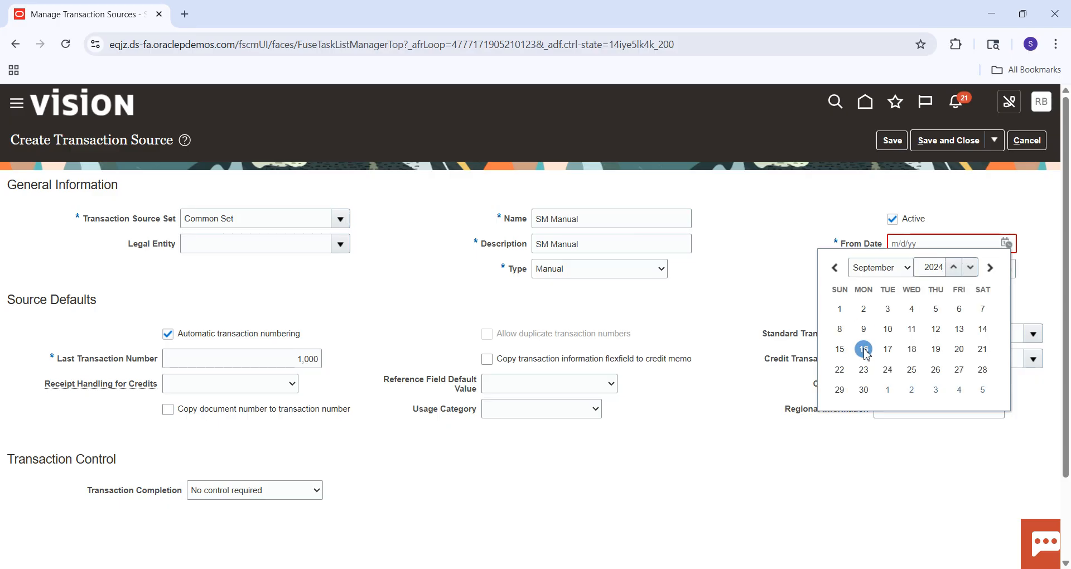
{"action": "left_click", "coordinate": [865, 350]}
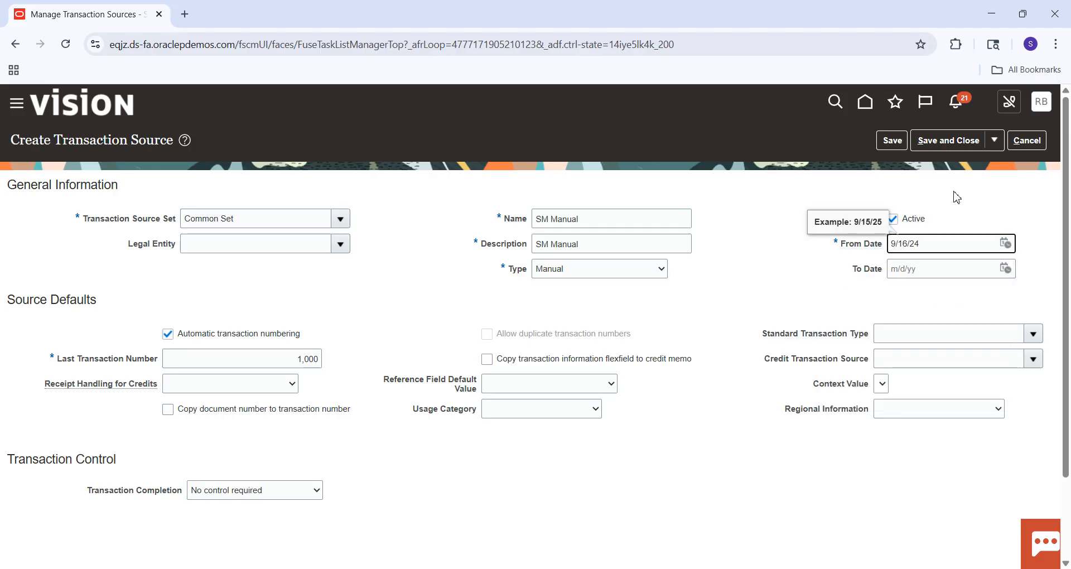
{"action": "left_click", "coordinate": [948, 142]}
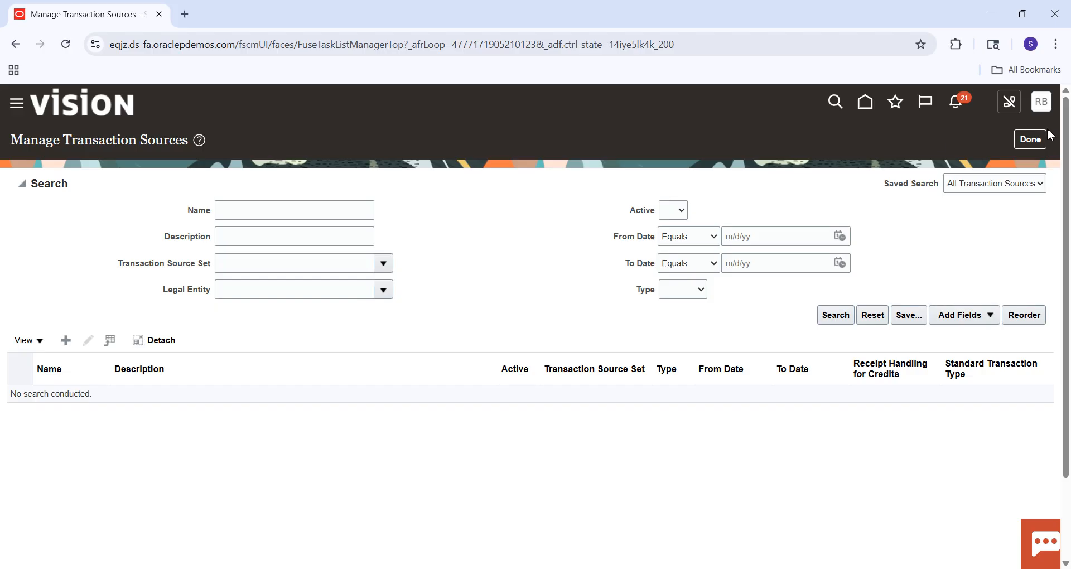
{"action": "left_click", "coordinate": [1033, 141]}
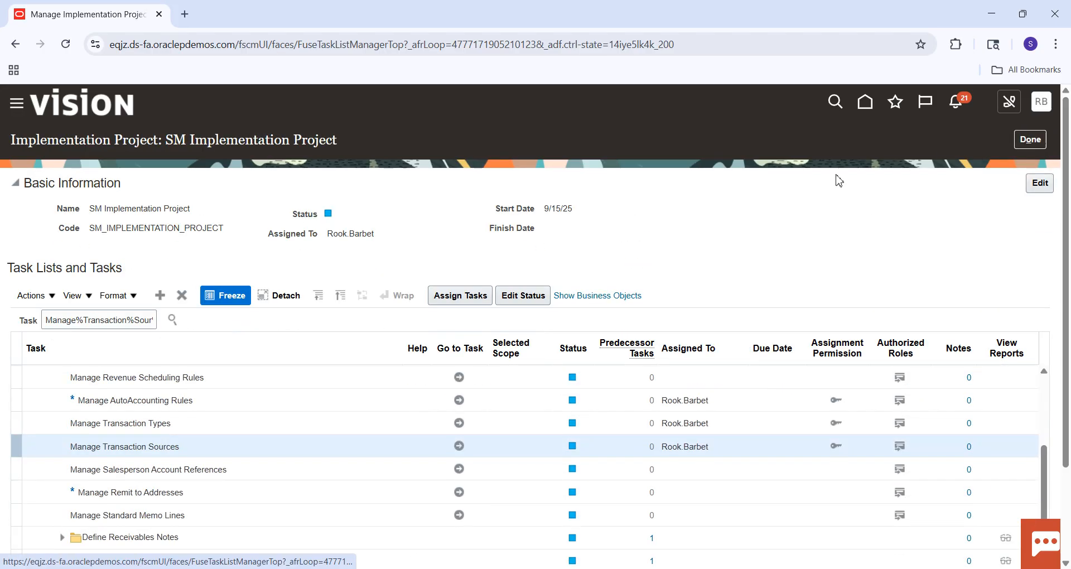
Switch to the Excel checklist and fill the Transaction Sources cell with green to mark it complete.
{"action": "left_click", "coordinate": [761, 568]}
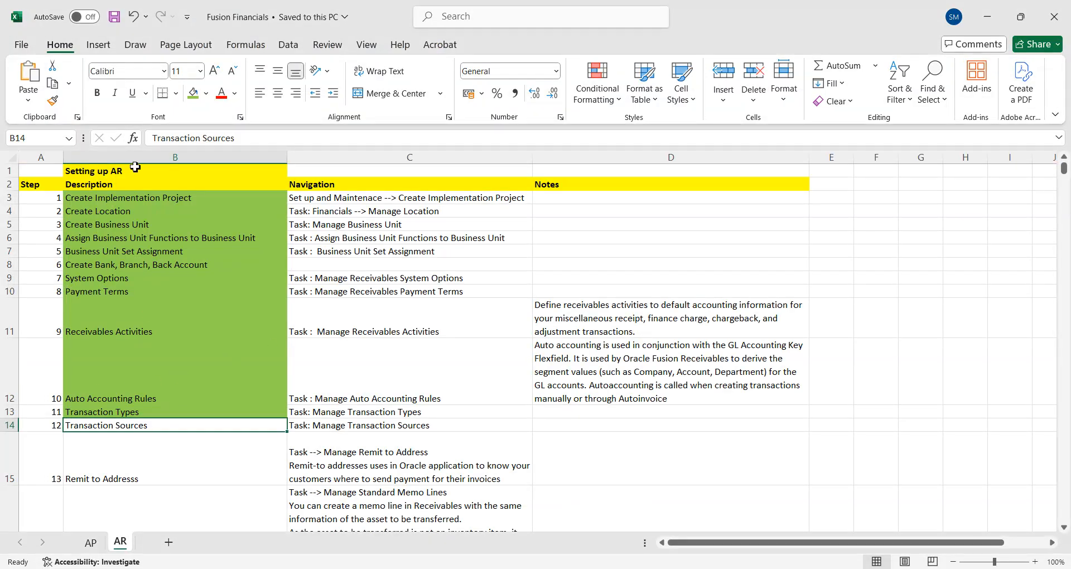
{"action": "left_click", "coordinate": [193, 93]}
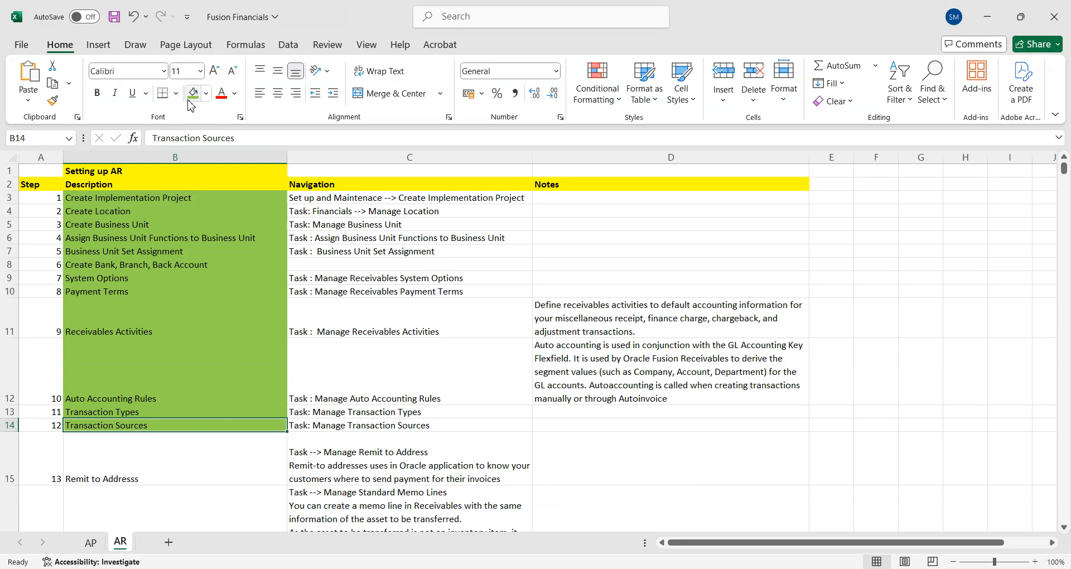
{"action": "left_click", "coordinate": [107, 479]}
{"action": "scroll", "coordinate": [108, 478], "scroll_direction": "down", "scroll_amount": 2}
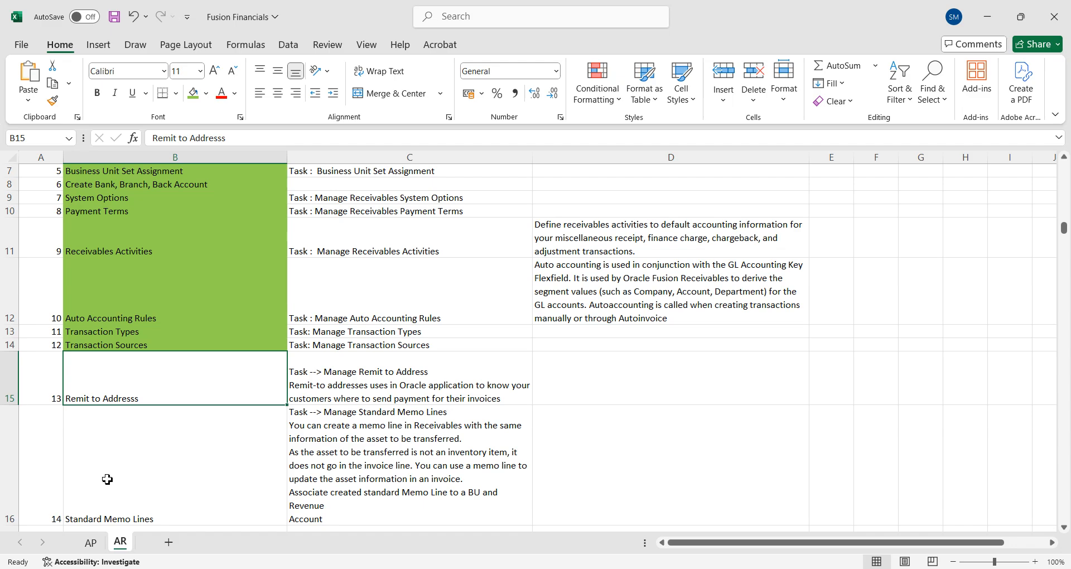
Switch back to Oracle Fusion and find and open the Manage Remit to Addresses task using the search term Manage%Remit%.
{"action": "key", "text": "alt+Tab"}
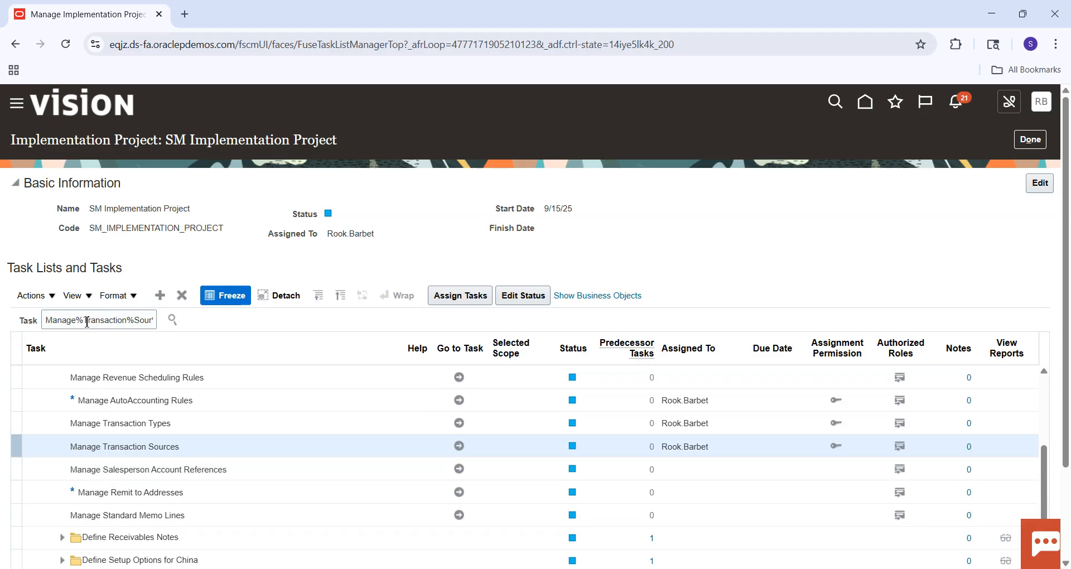
{"action": "left_click_drag", "start_coordinate": [85, 322], "coordinate": [167, 319]}
{"action": "type", "text": "Remit%"}
{"action": "left_click", "coordinate": [171, 319]}
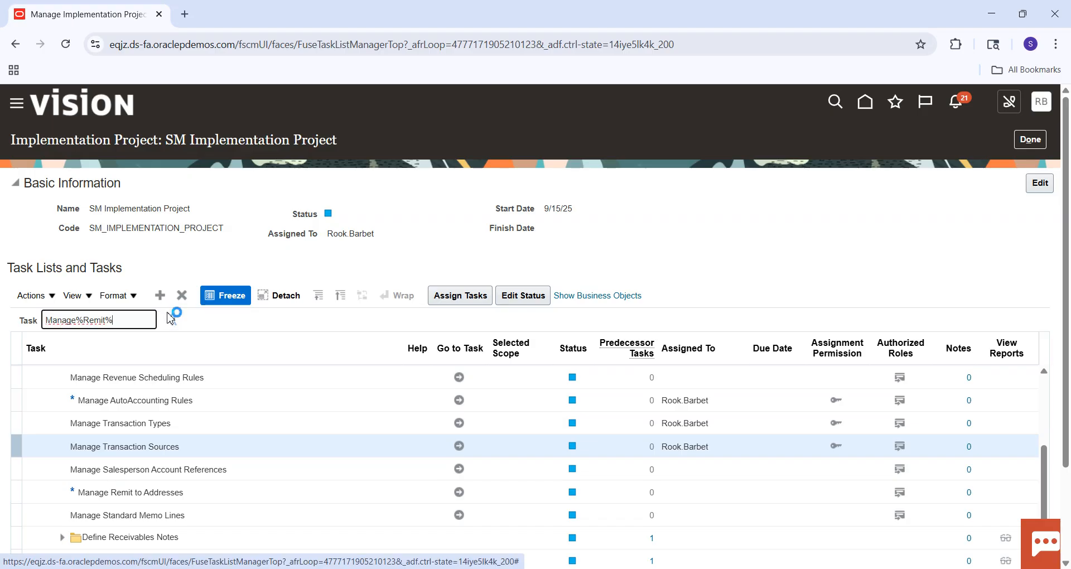
{"action": "left_click", "coordinate": [116, 365]}
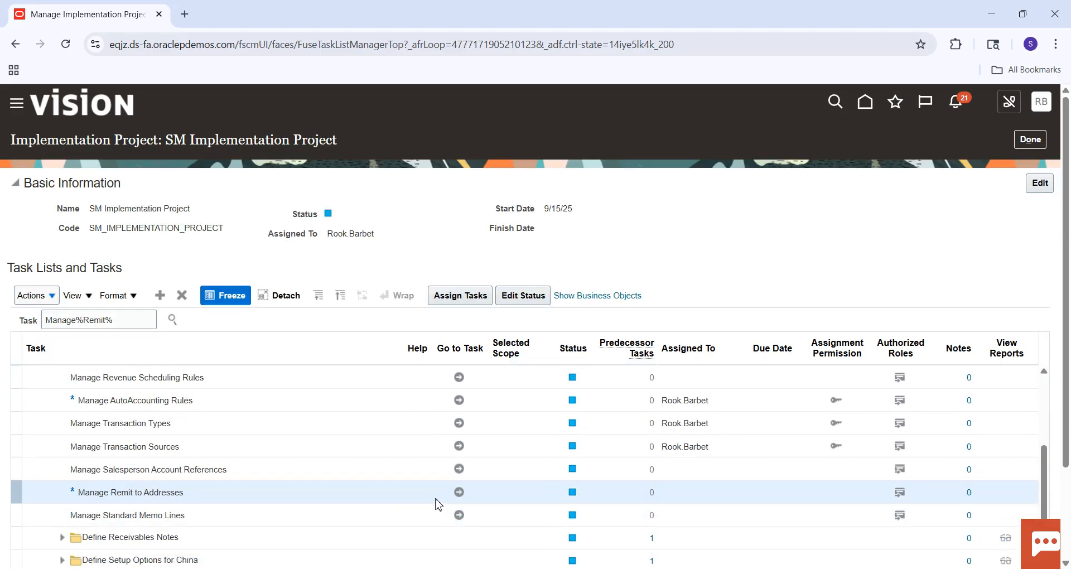
{"action": "left_click", "coordinate": [459, 493]}
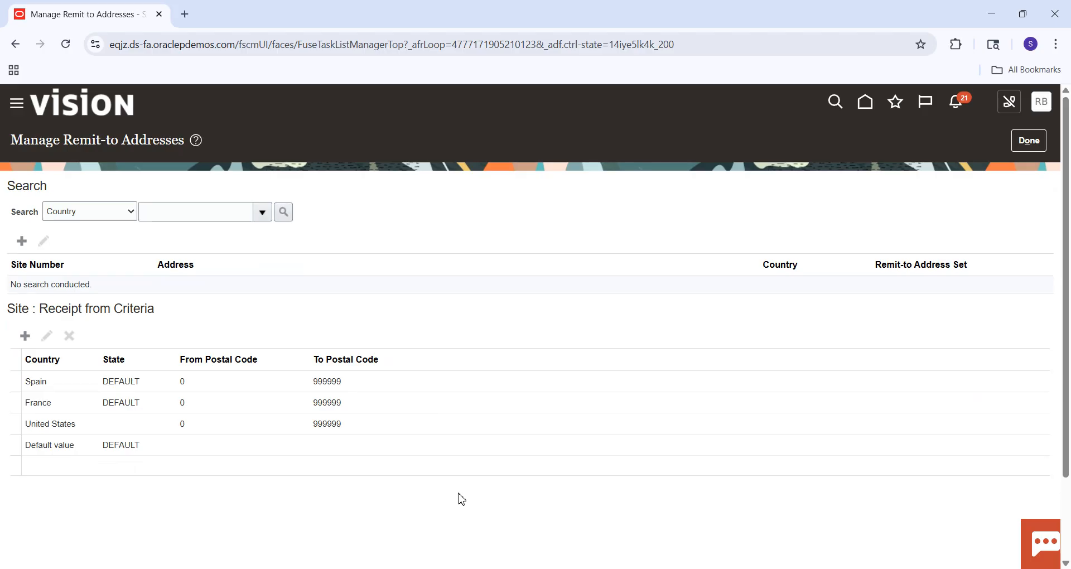
Search the existing remit-to addresses for the country United States.
{"action": "left_click", "coordinate": [25, 336]}
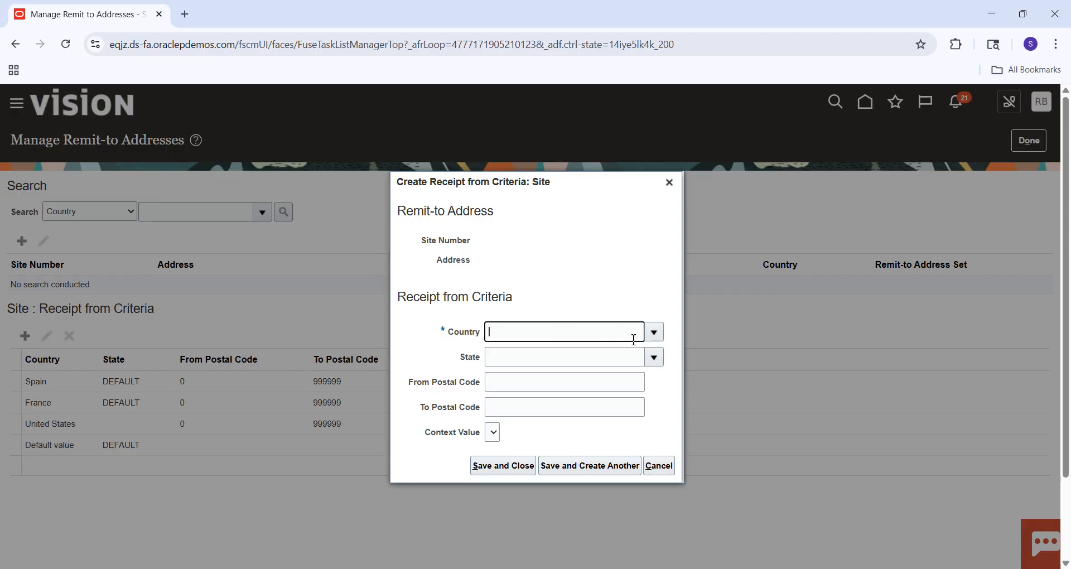
{"action": "left_click", "coordinate": [669, 182]}
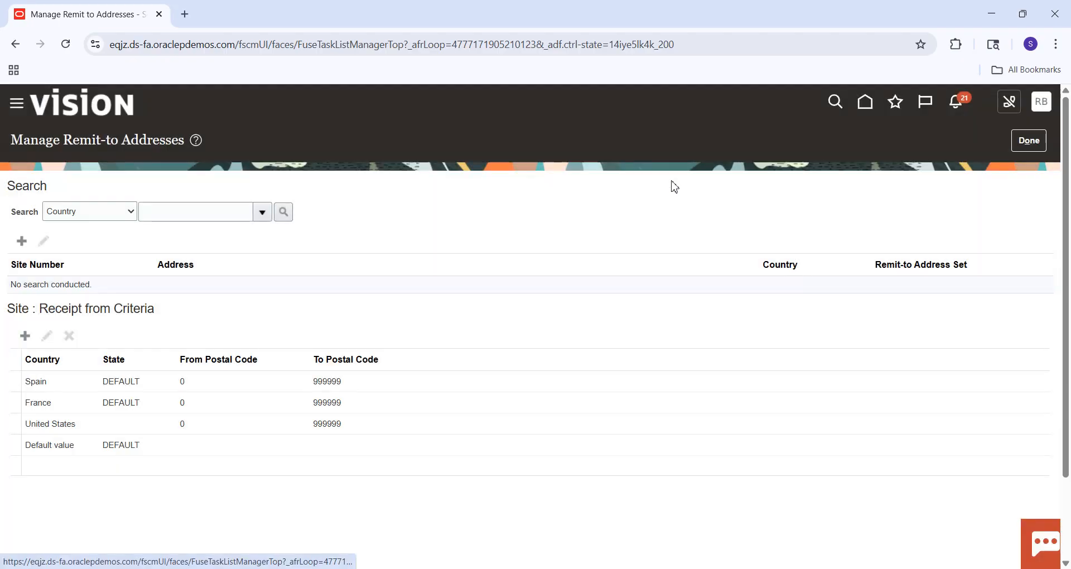
{"action": "left_click", "coordinate": [218, 212]}
{"action": "left_click", "coordinate": [254, 254]}
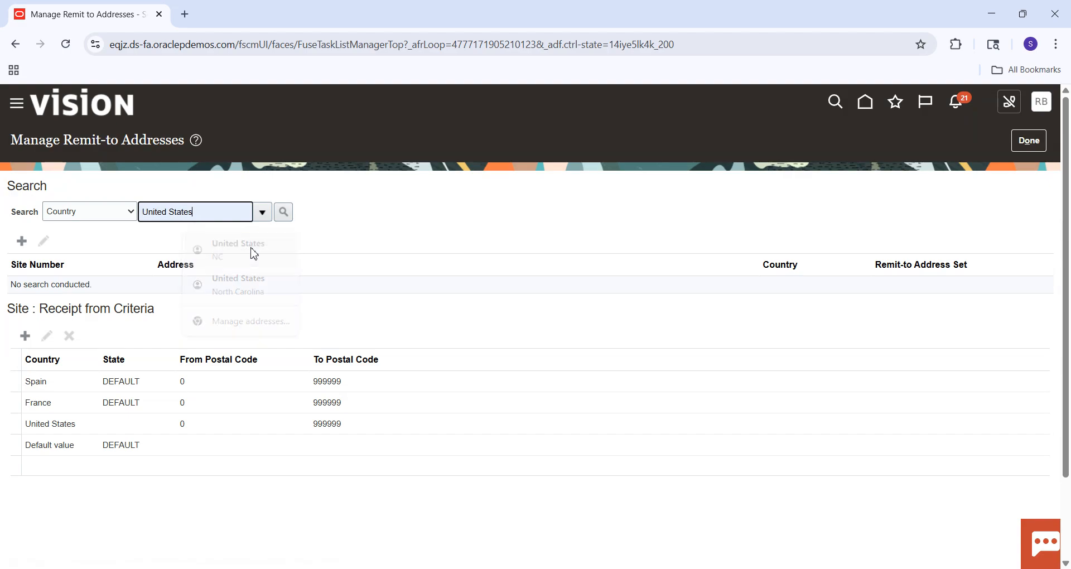
{"action": "left_click", "coordinate": [283, 213]}
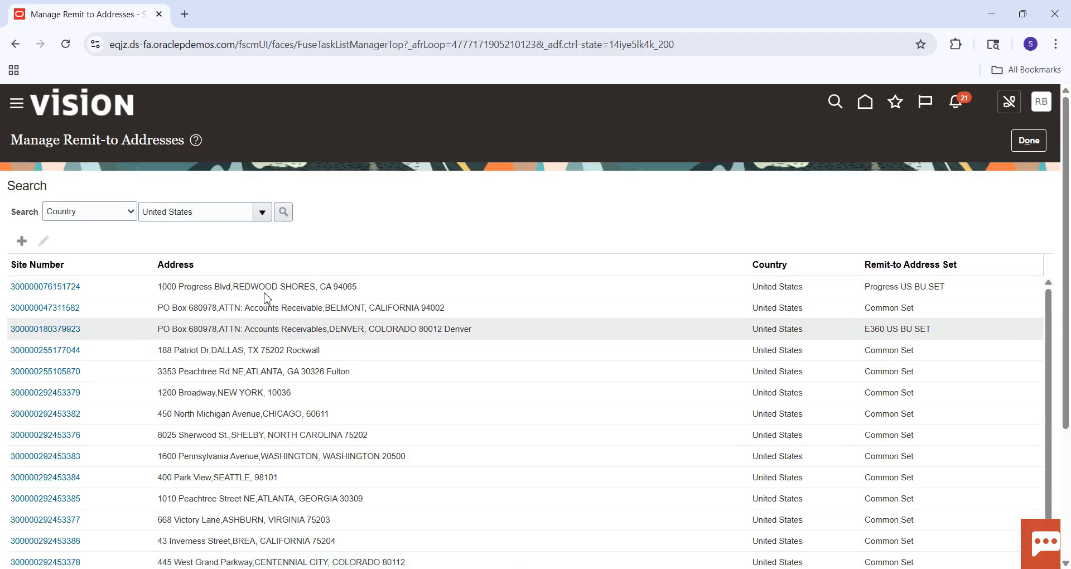
Start a new United States remit-to address and fill in its address lines and postal code from a saved browser address.
{"action": "left_click", "coordinate": [23, 248]}
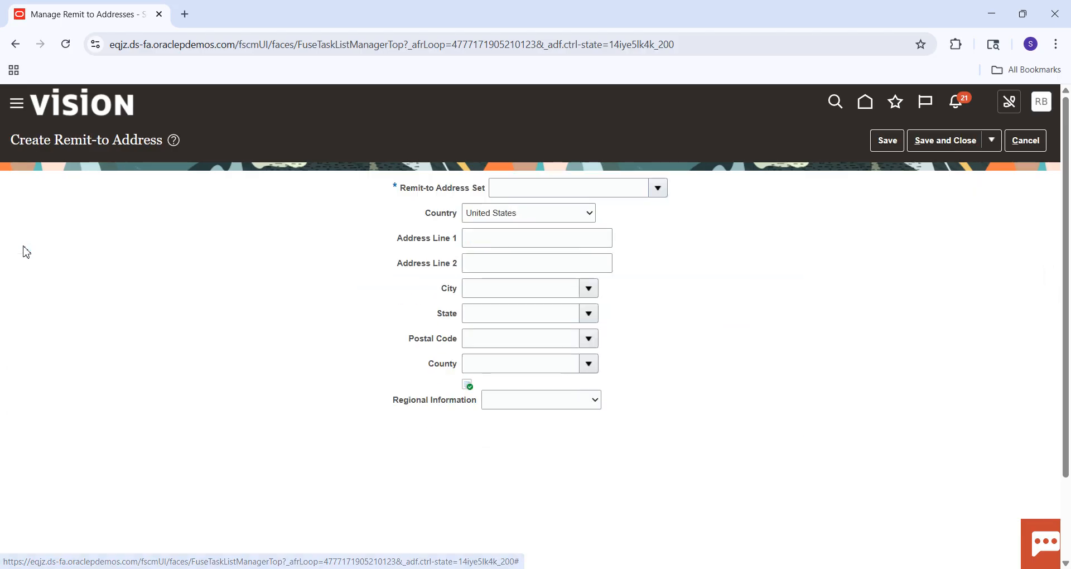
{"action": "left_click", "coordinate": [572, 188]}
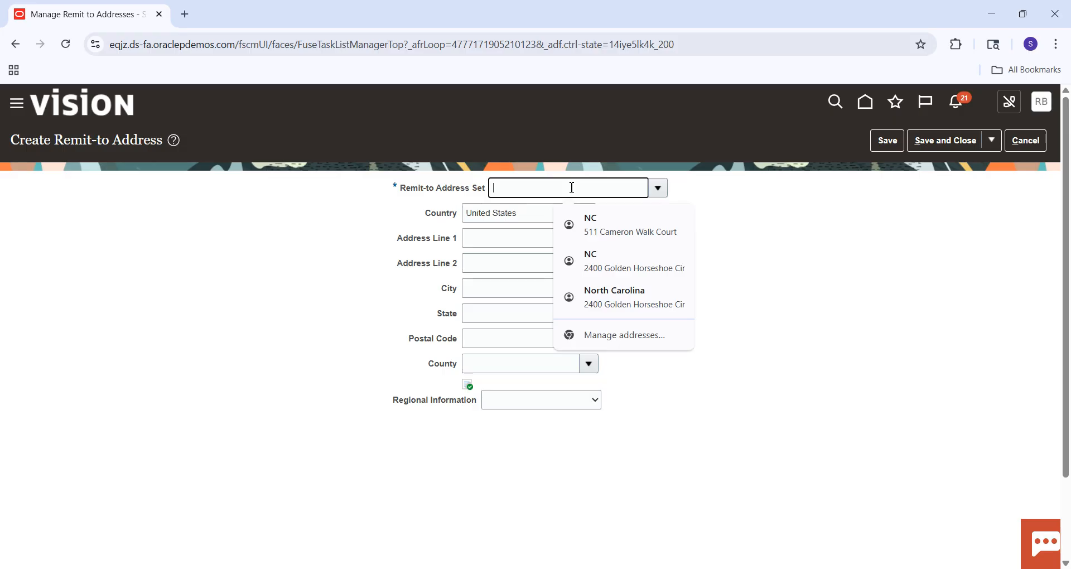
{"action": "type", "text": "COM"}
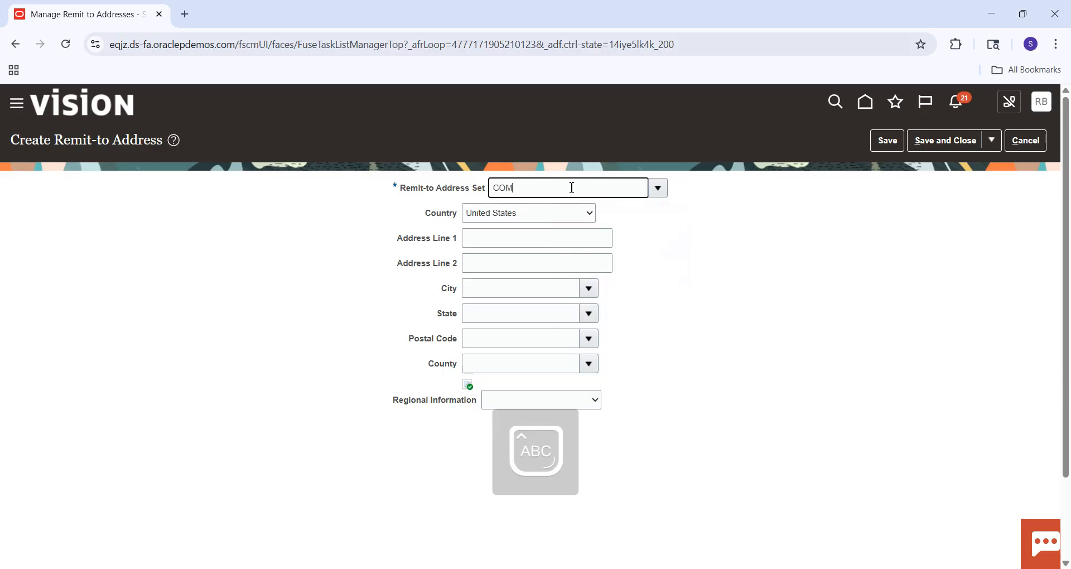
{"action": "key", "text": "Tab"}
{"action": "left_click", "coordinate": [527, 235]}
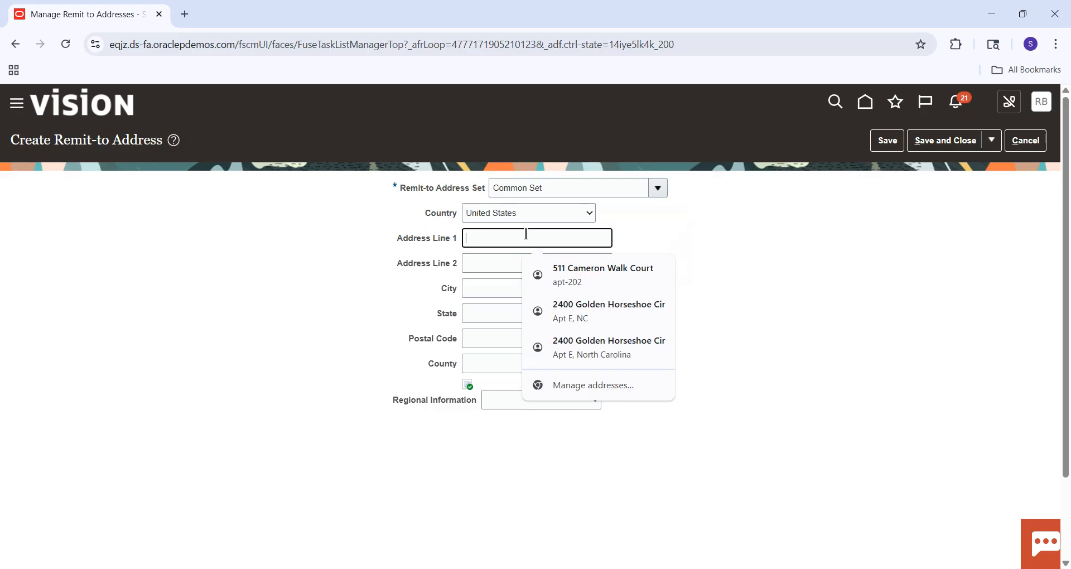
{"action": "left_click", "coordinate": [598, 275]}
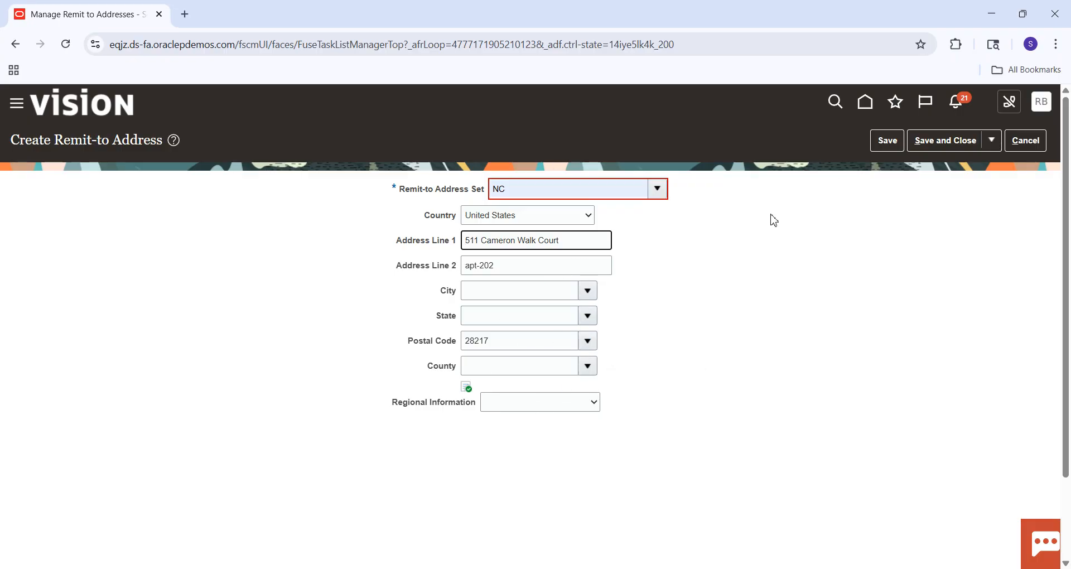
Set the new address's Remit-to Address Set to Common Set.
{"action": "left_click", "coordinate": [603, 196]}
{"action": "key", "text": "BackSpace"}
{"action": "key", "text": "BackSpace"}
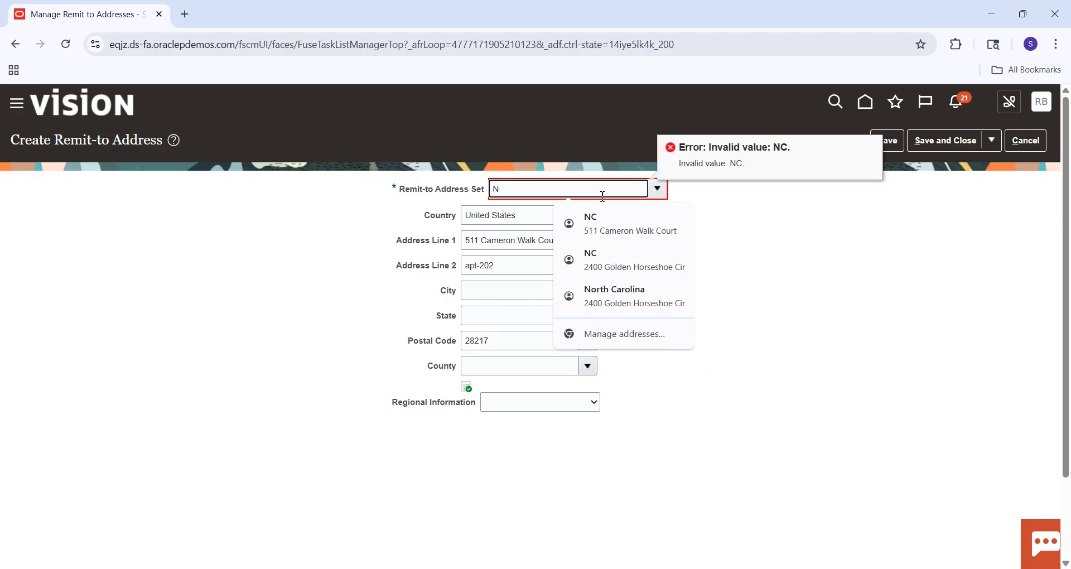
{"action": "type", "text": "COMMON"}
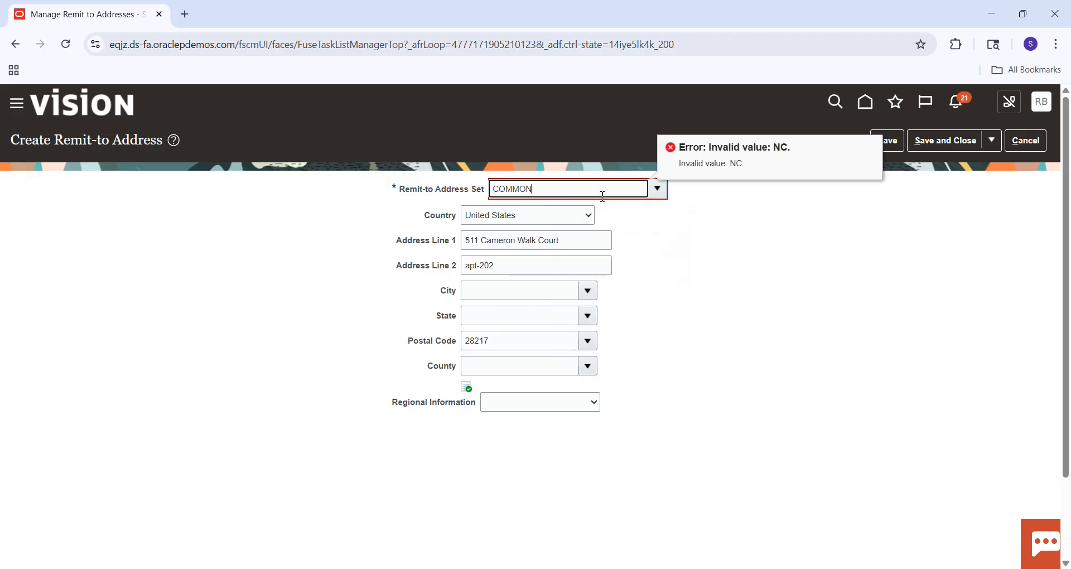
{"action": "key", "text": "Tab"}
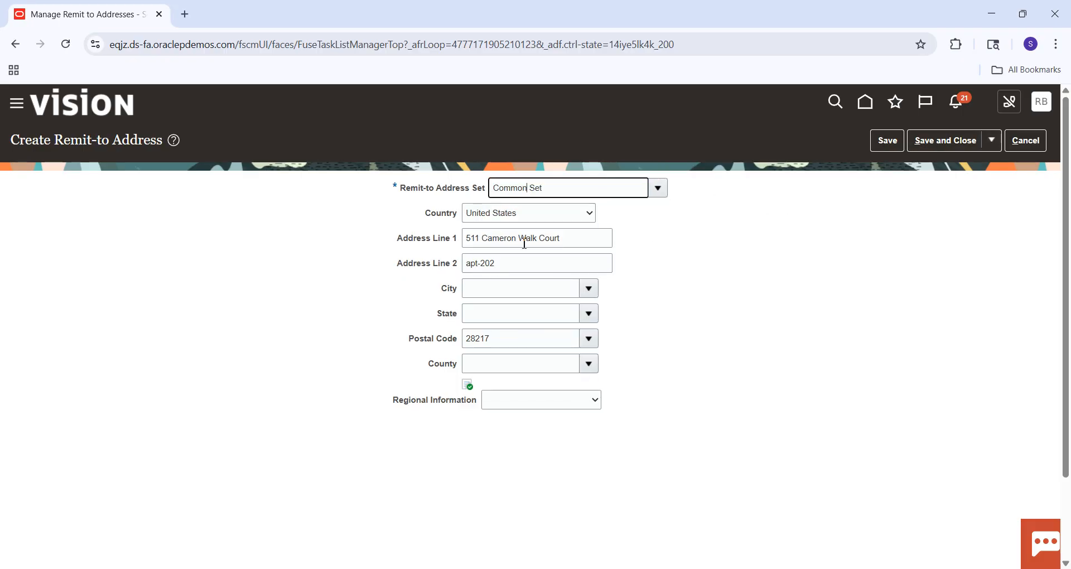
Save and close the new remit-to address, and find it among the United States addresses.
{"action": "left_click", "coordinate": [950, 149]}
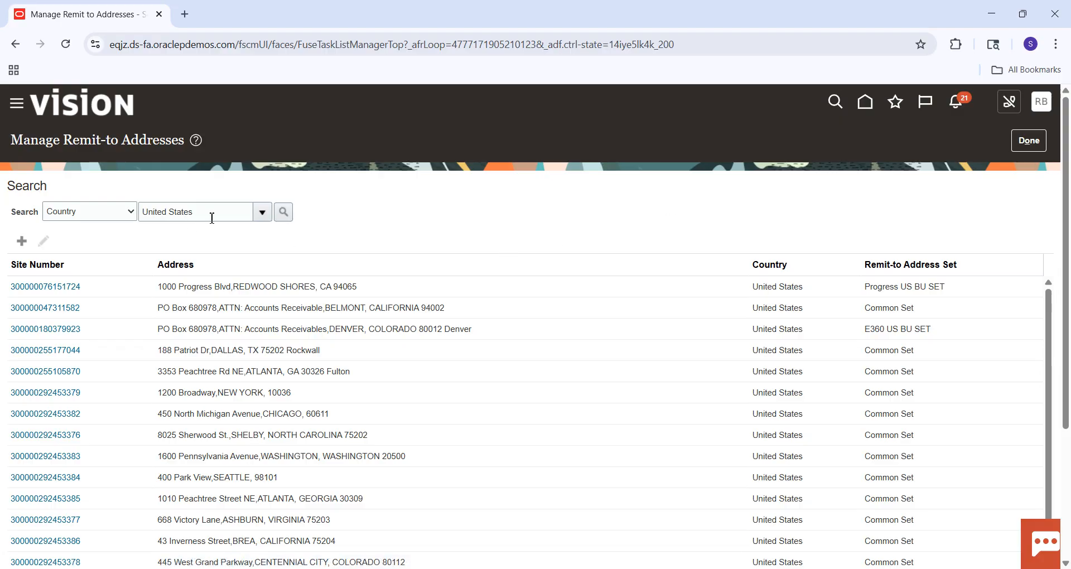
{"action": "left_click", "coordinate": [284, 215]}
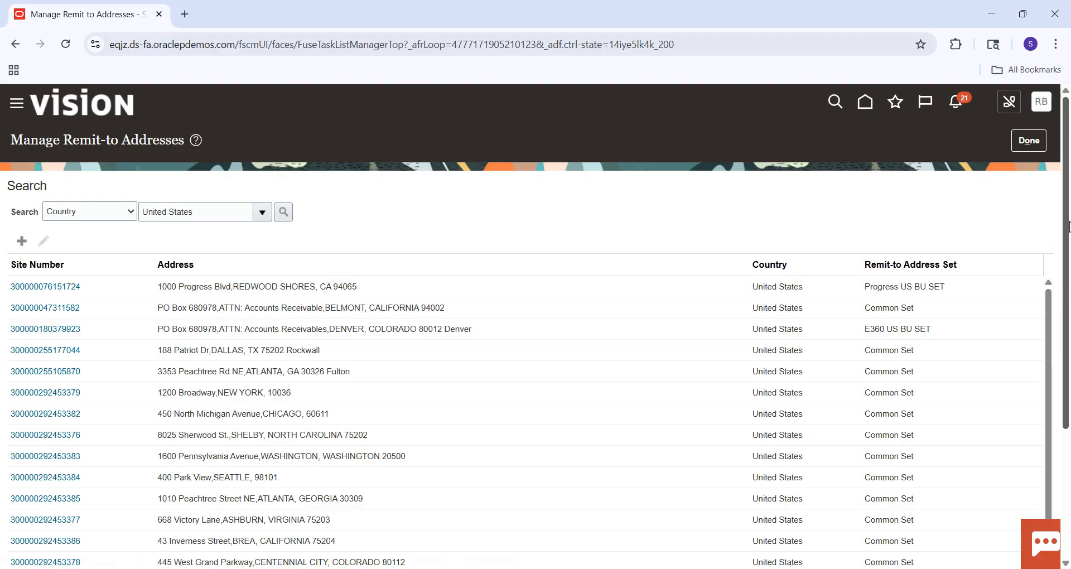
{"action": "left_click_drag", "start_coordinate": [1068, 225], "coordinate": [1068, 375]}
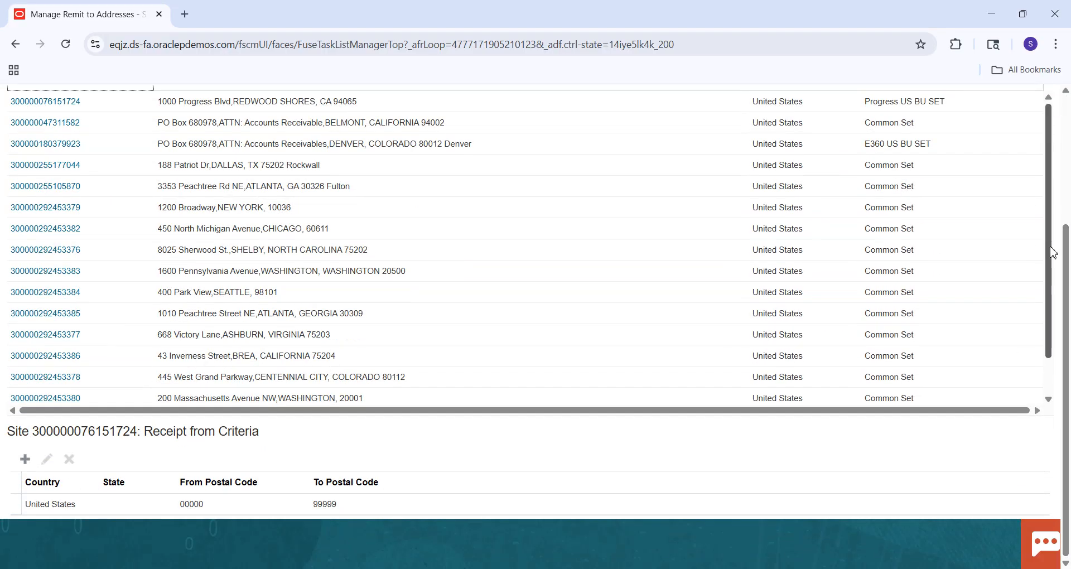
{"action": "scroll", "coordinate": [1048, 368], "scroll_direction": "down", "scroll_amount": 2}
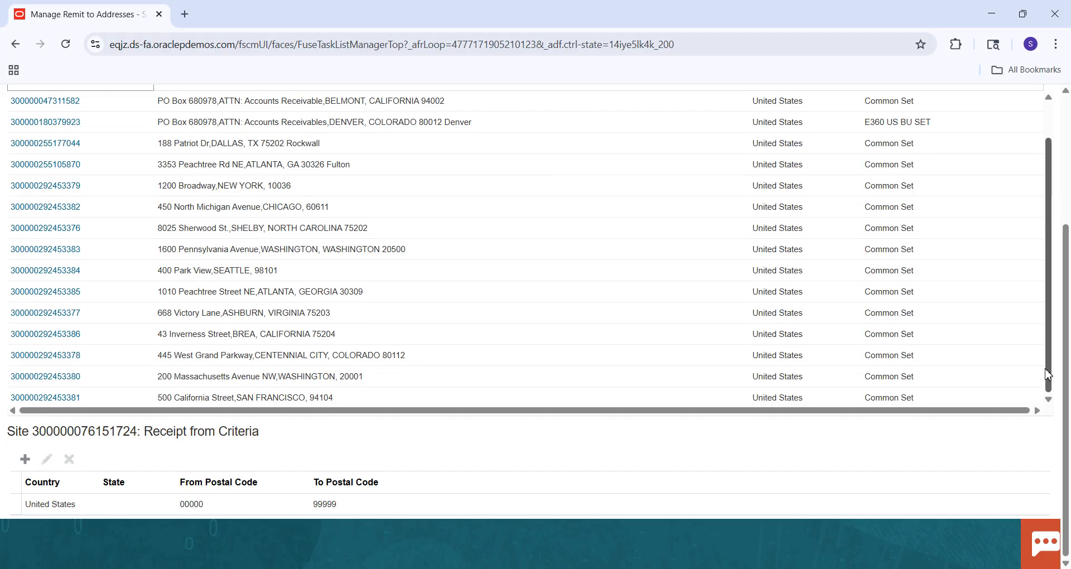
{"action": "scroll", "coordinate": [1048, 375], "scroll_direction": "down", "scroll_amount": 5}
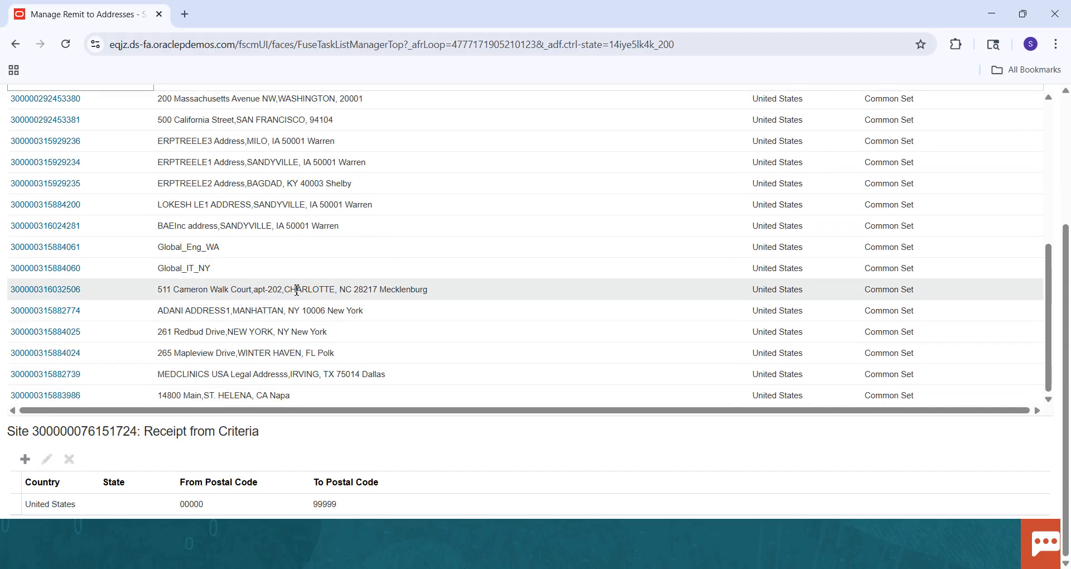
Start a receipt-from criterion for the newly created remit-to address with the country United States.
{"action": "left_click", "coordinate": [440, 294]}
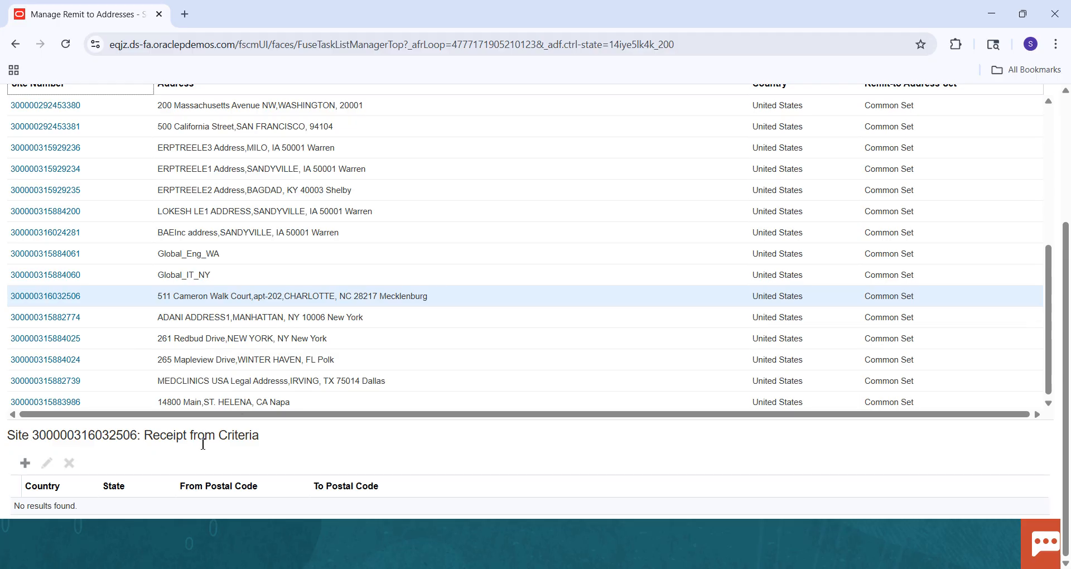
{"action": "left_click", "coordinate": [25, 463]}
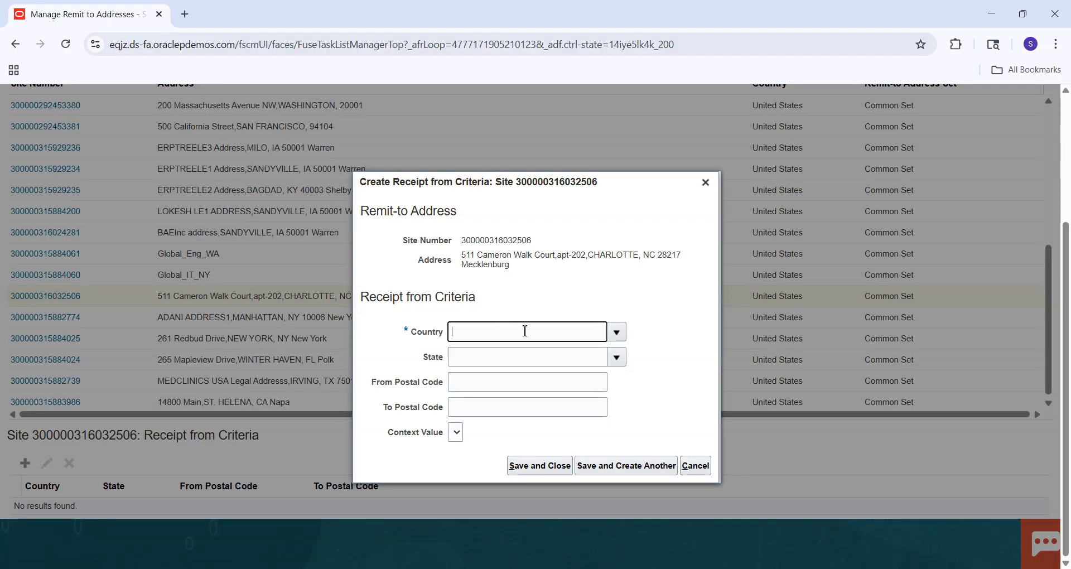
{"action": "type", "text": "Uni"}
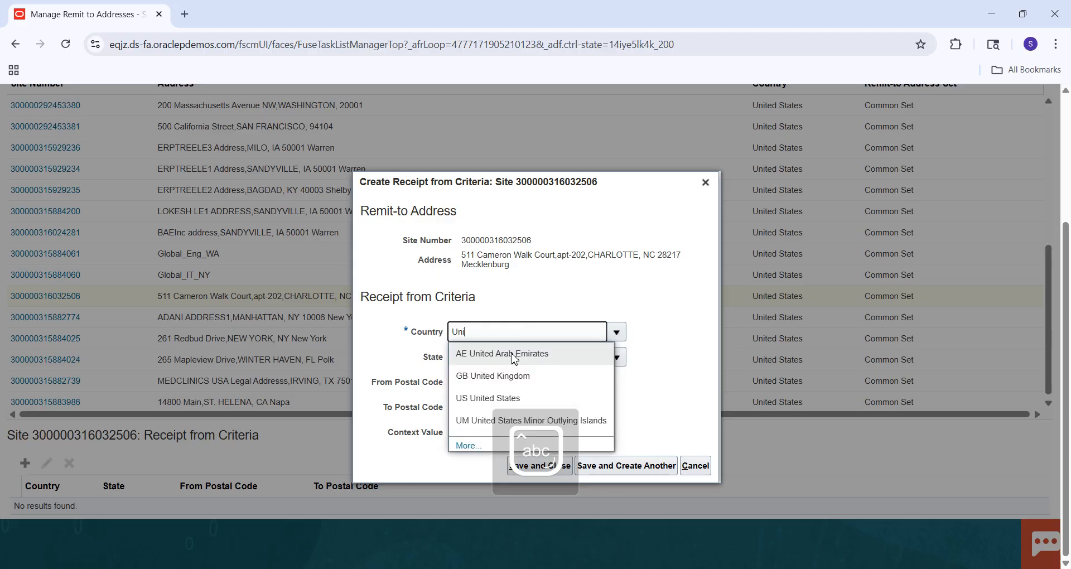
{"action": "left_click", "coordinate": [480, 400]}
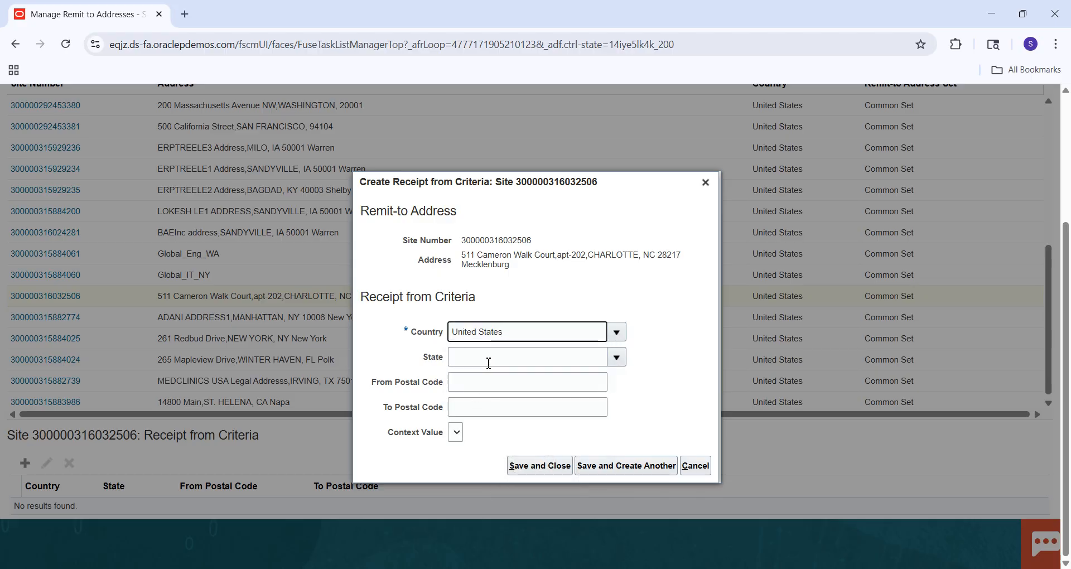
Try to save the criterion with From Postal Code 00000 and To Postal Code ZZZZZ.
{"action": "left_click", "coordinate": [473, 385]}
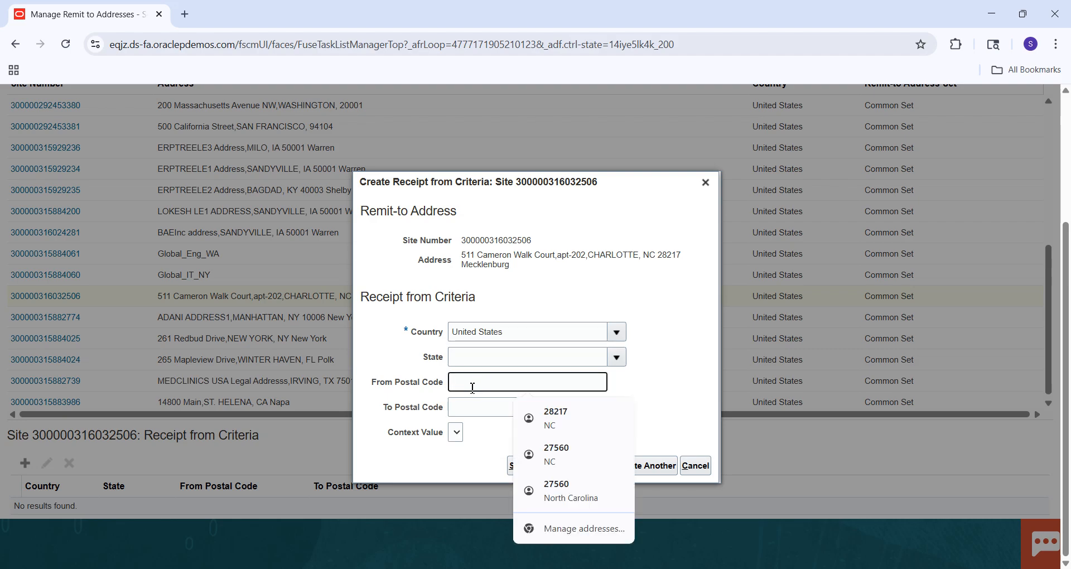
{"action": "type", "text": "00000"}
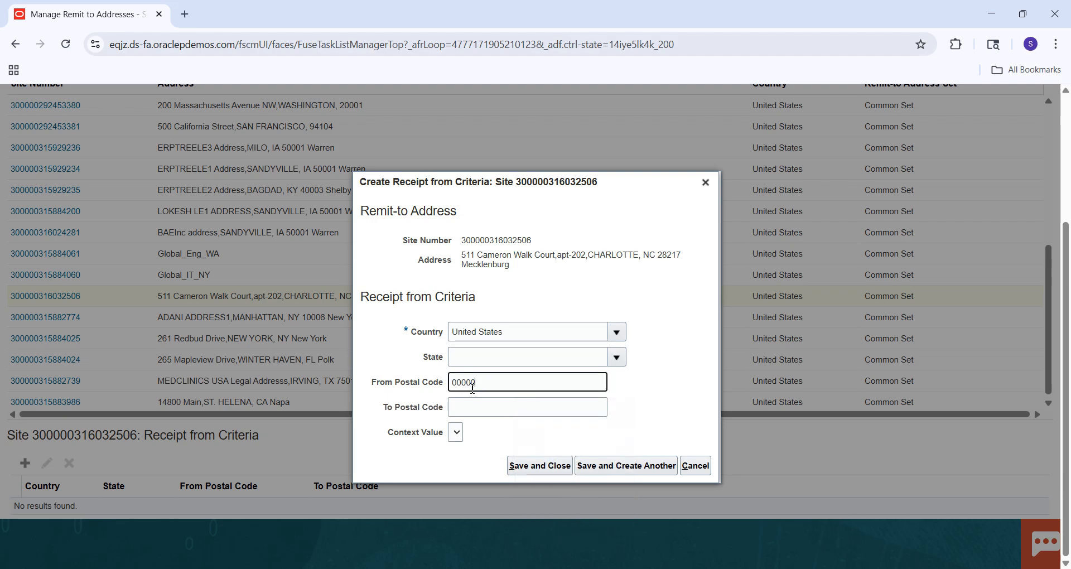
{"action": "key", "text": "Tab"}
{"action": "key", "text": "Caps_Lock"}
{"action": "type", "text": "ZZZZZ"}
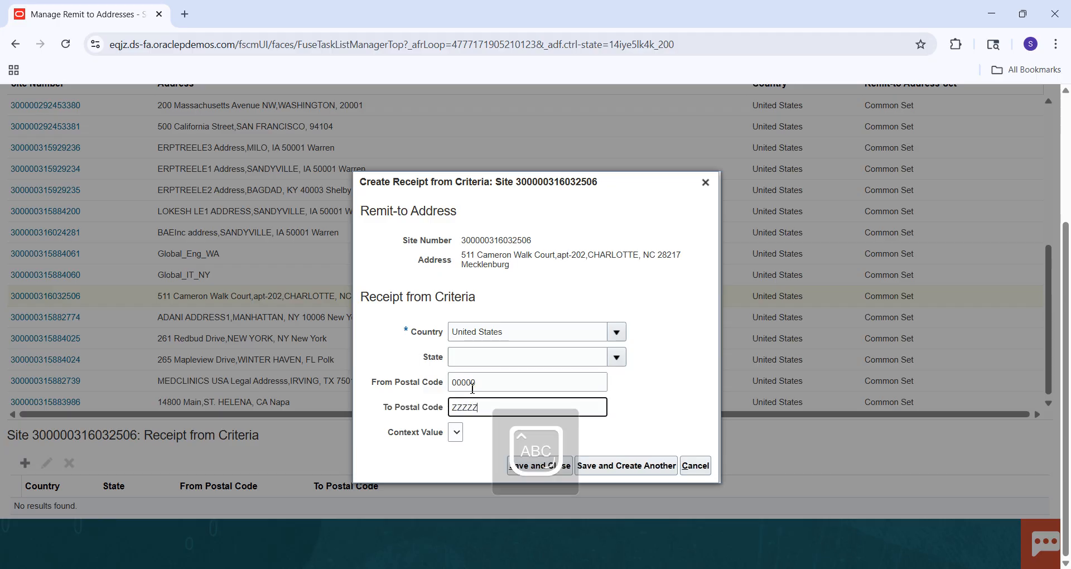
{"action": "left_click", "coordinate": [685, 382]}
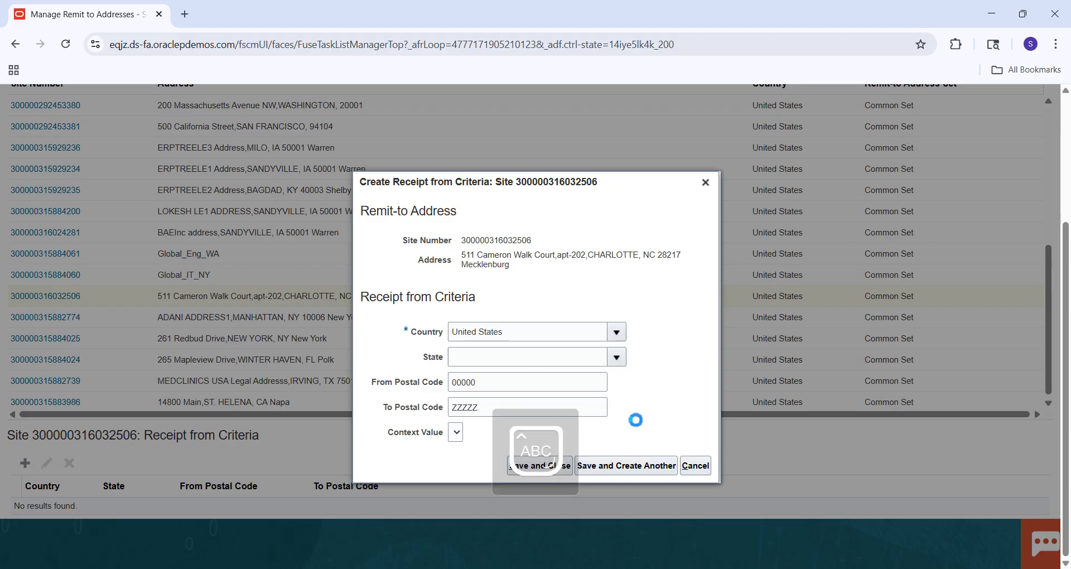
{"action": "left_click", "coordinate": [564, 473]}
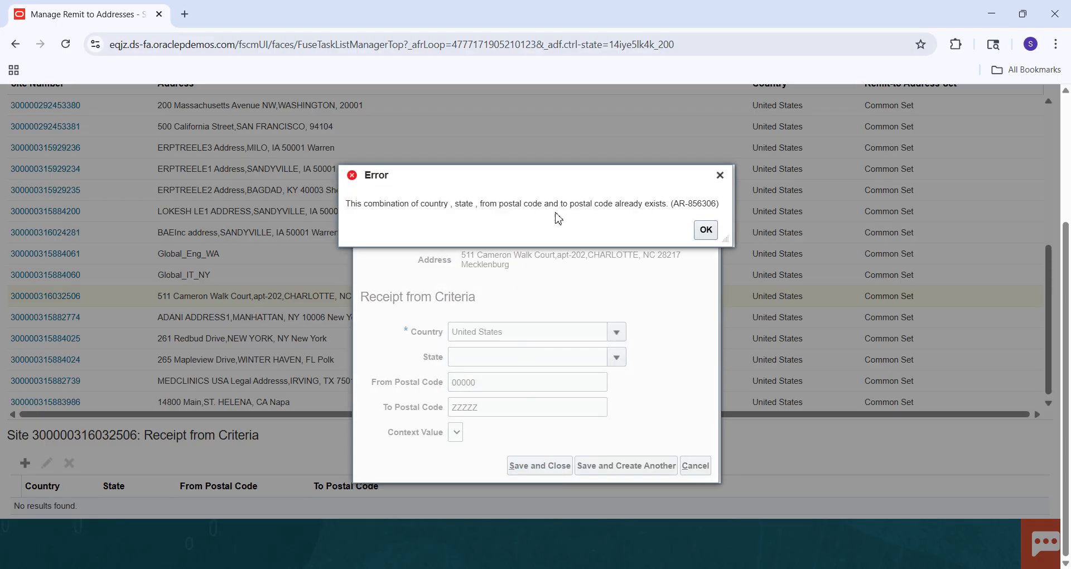
{"action": "left_click", "coordinate": [706, 230]}
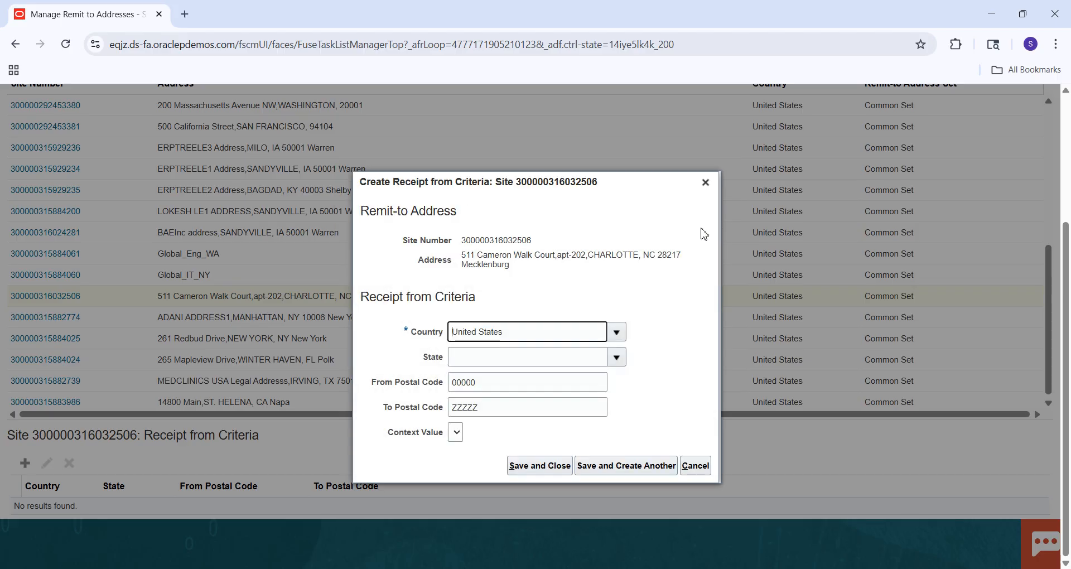
Clear the From Postal Code and To Postal Code of the receipt-from criterion.
{"action": "left_click", "coordinate": [498, 383]}
{"action": "key", "text": "BackSpace"}
{"action": "key", "text": "BackSpace"}
{"action": "key", "text": "BackSpace"}
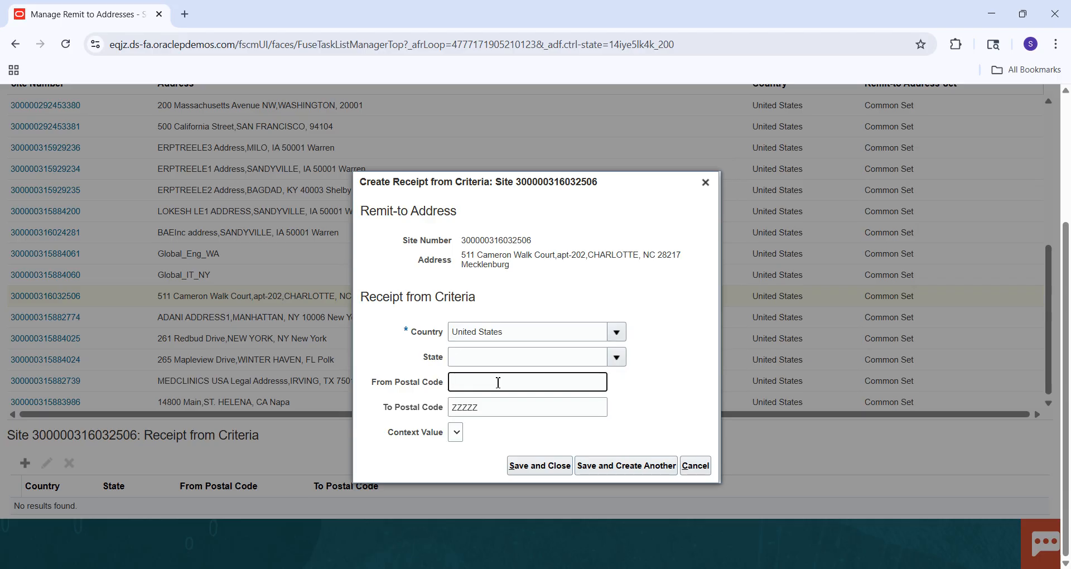
{"action": "key", "text": "Tab"}
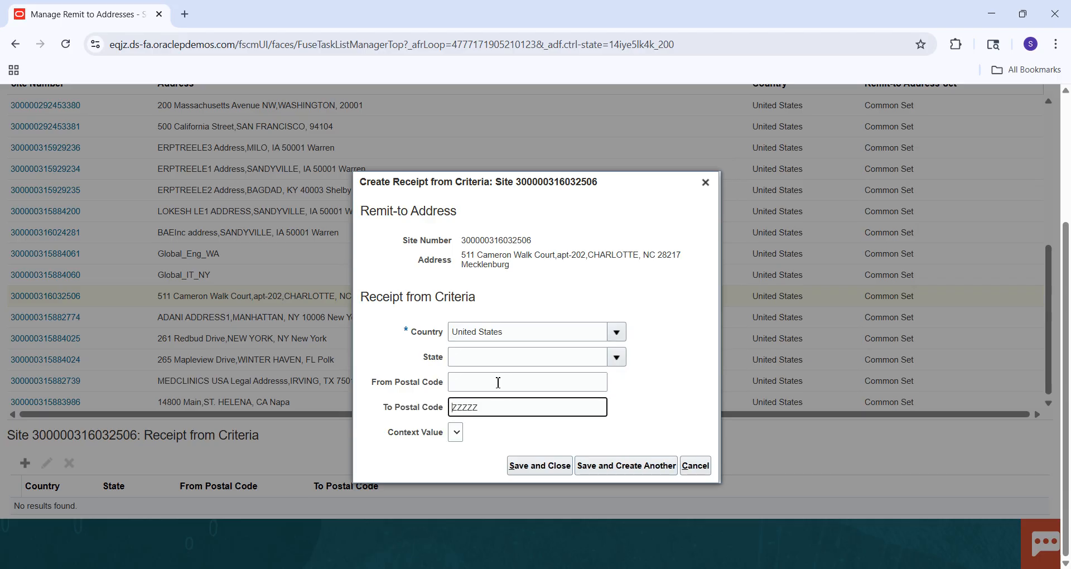
{"action": "key", "text": "Delete"}
{"action": "key", "text": "Delete"}
{"action": "key", "text": "Delete"}
{"action": "key", "text": "Delete"}
{"action": "key", "text": "Delete"}
{"action": "left_click", "coordinate": [528, 356]}
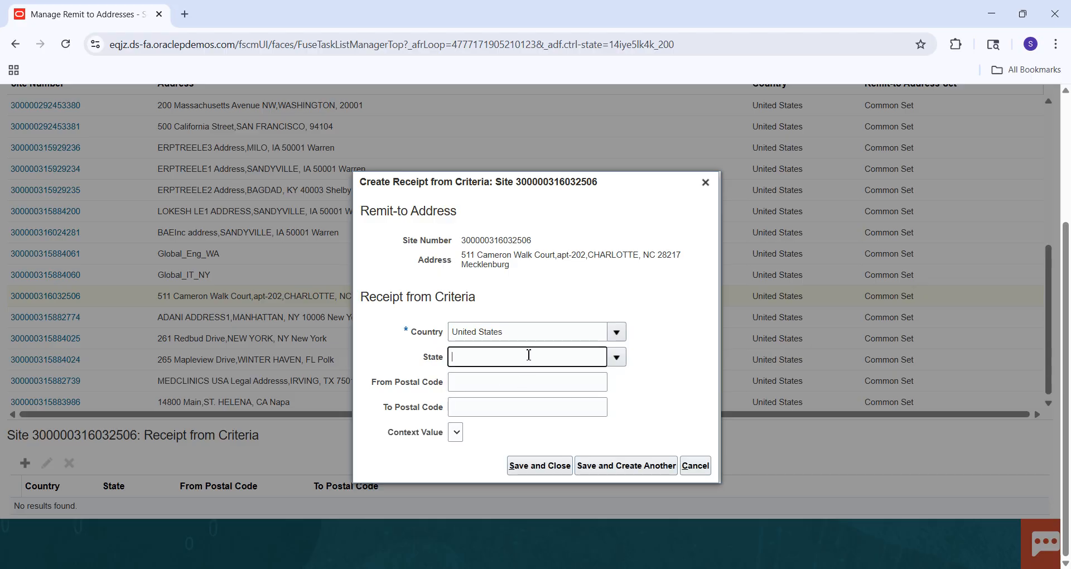
{"action": "left_click", "coordinate": [617, 361]}
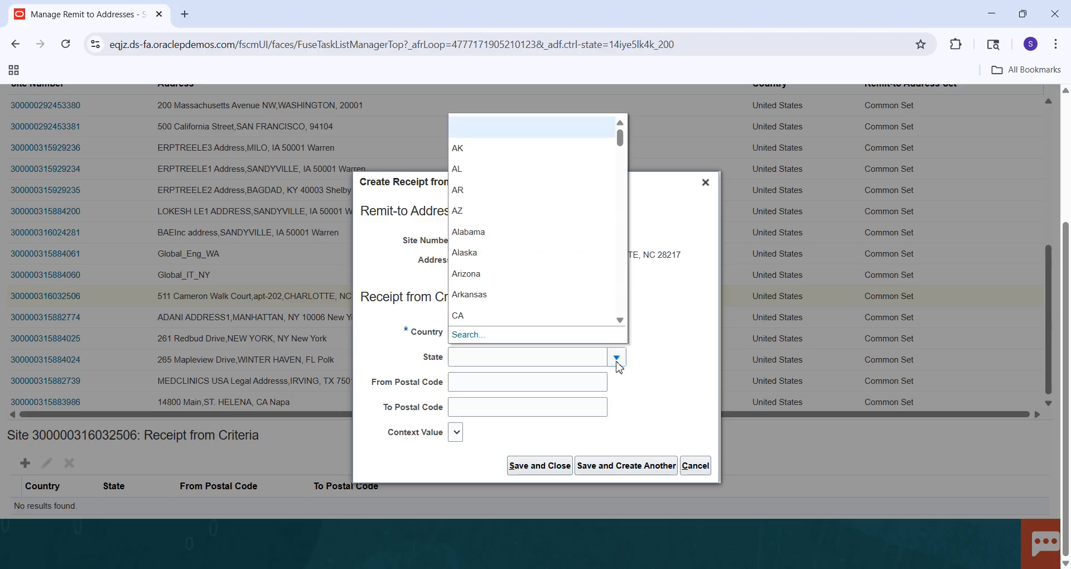
{"action": "left_click", "coordinate": [470, 355]}
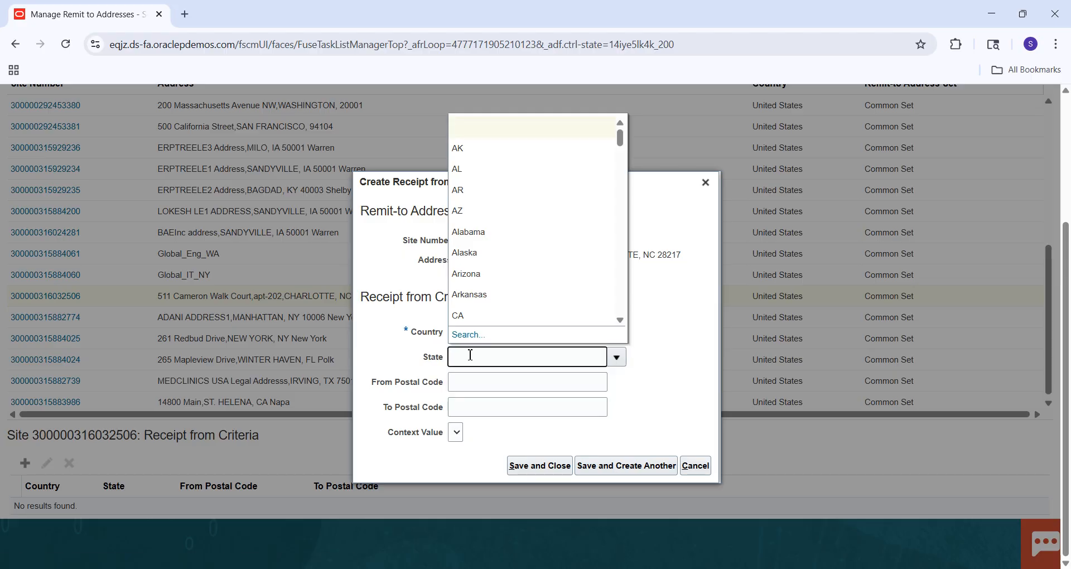
{"action": "type", "text": "North"}
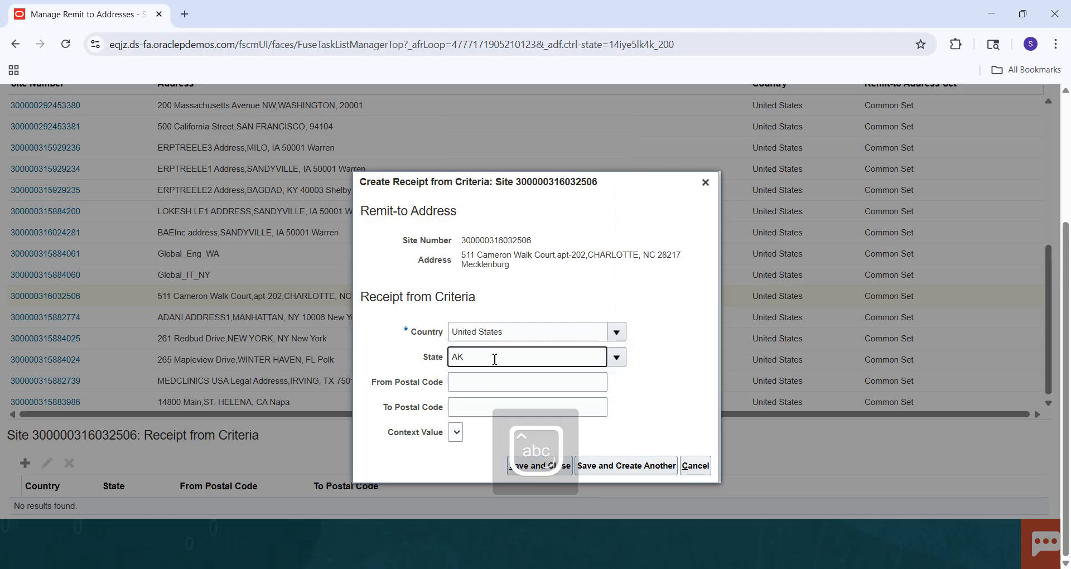
{"action": "key", "text": "BackSpace"}
{"action": "key", "text": "Caps_Lock"}
{"action": "type", "text": "N"}
Search the list of states for NC and set it as the criterion's state.
{"action": "left_click", "coordinate": [623, 365]}
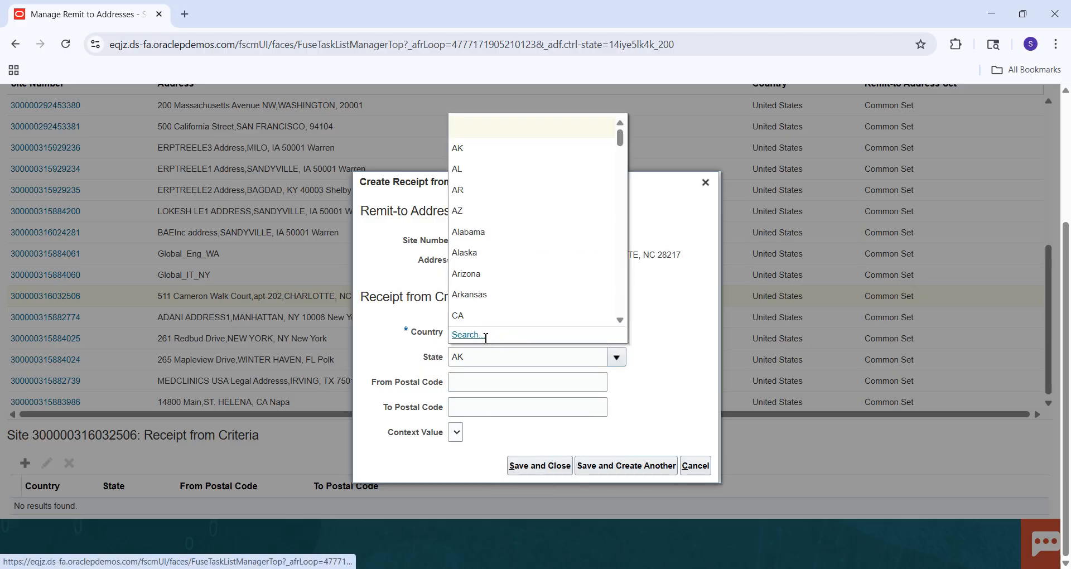
{"action": "left_click", "coordinate": [486, 337]}
{"action": "left_click", "coordinate": [598, 305]}
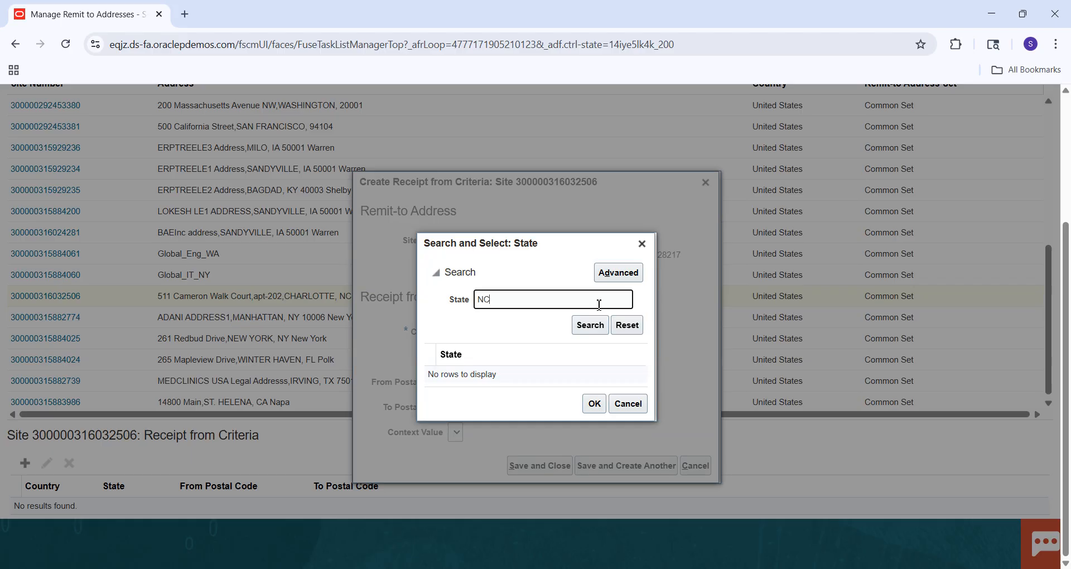
{"action": "left_click", "coordinate": [589, 324]}
{"action": "left_click", "coordinate": [538, 383]}
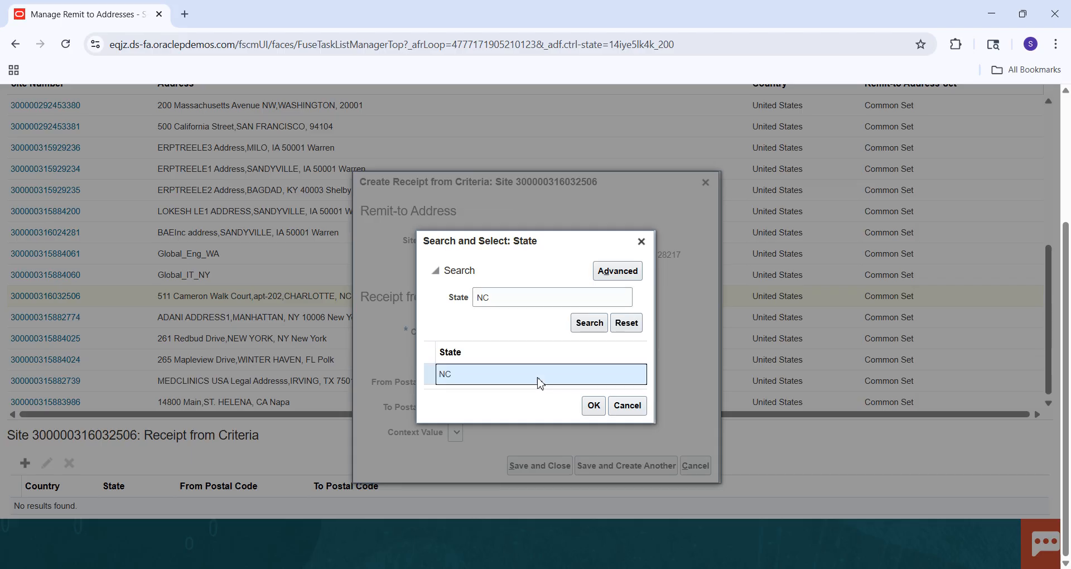
{"action": "left_click", "coordinate": [591, 405]}
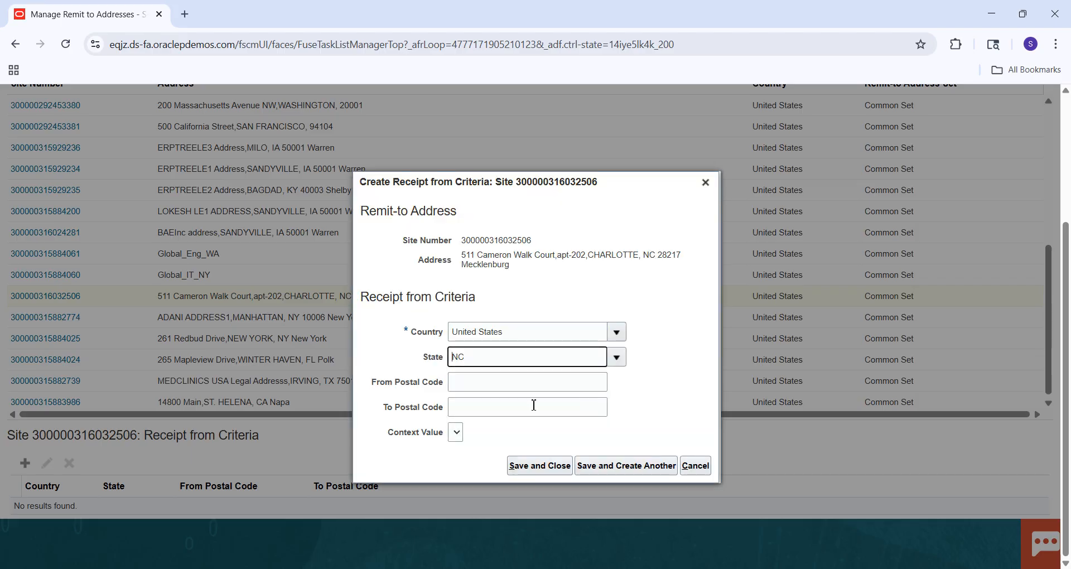
Try to save the criterion for United States and NC with both postal codes left blank.
{"action": "left_click", "coordinate": [491, 384]}
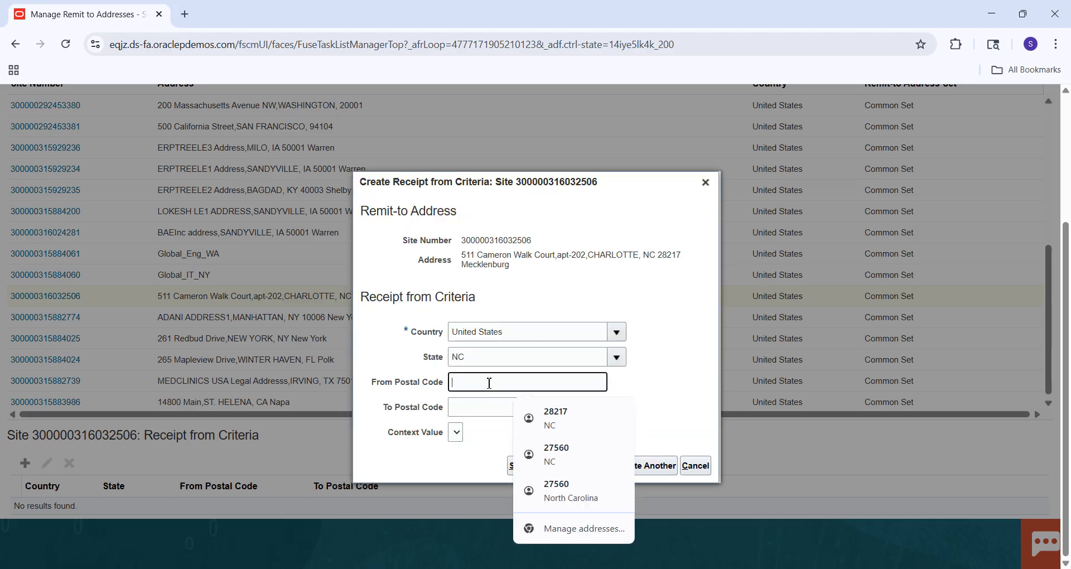
{"action": "left_click", "coordinate": [555, 468]}
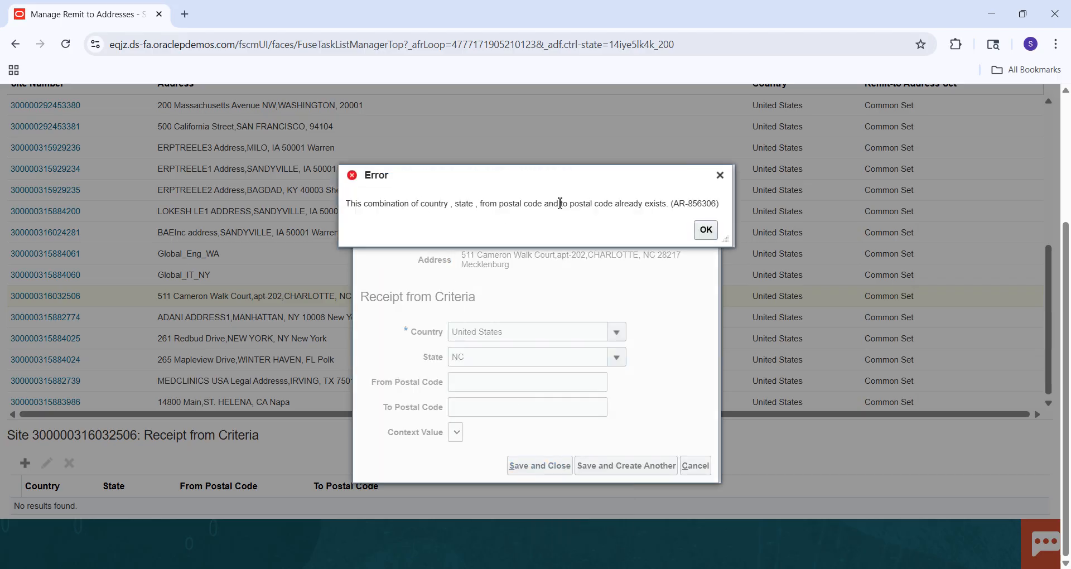
{"action": "left_click", "coordinate": [702, 229]}
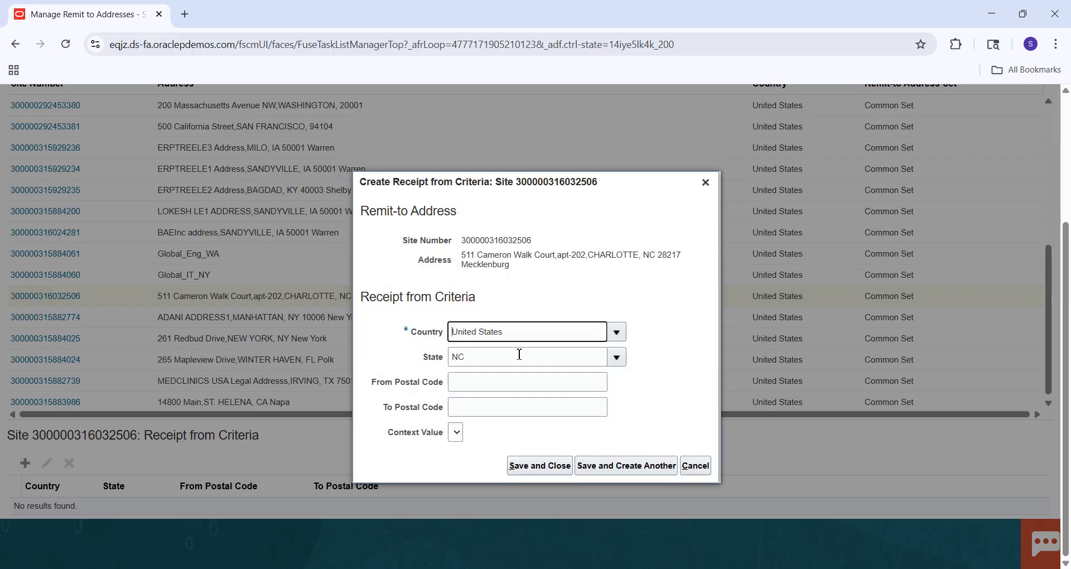
Set both the From and To Postal Code to the remit-to address's own postal code and try to save the criterion.
{"action": "left_click", "coordinate": [483, 386]}
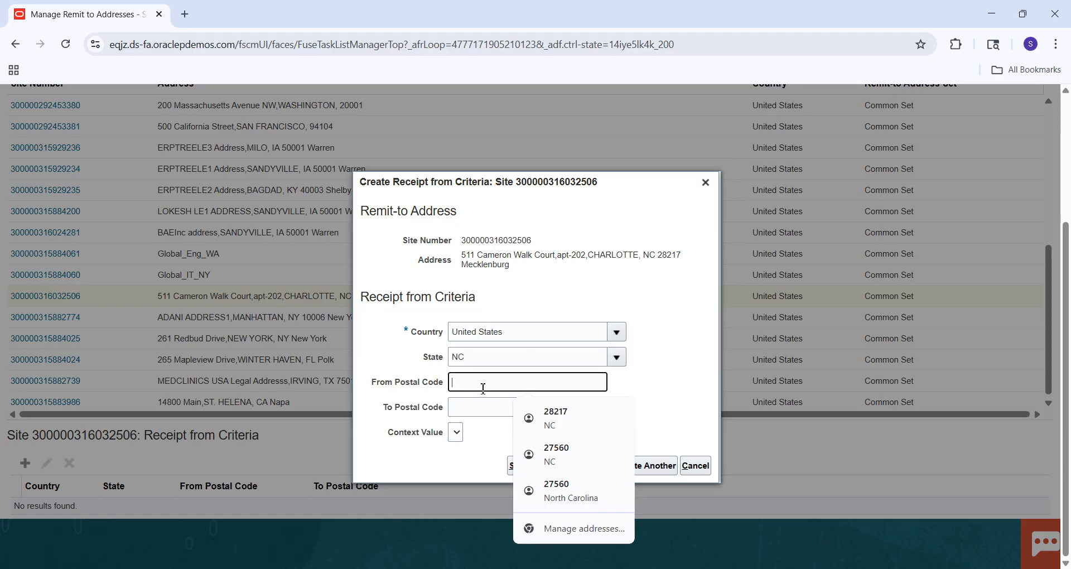
{"action": "type", "text": "28217"}
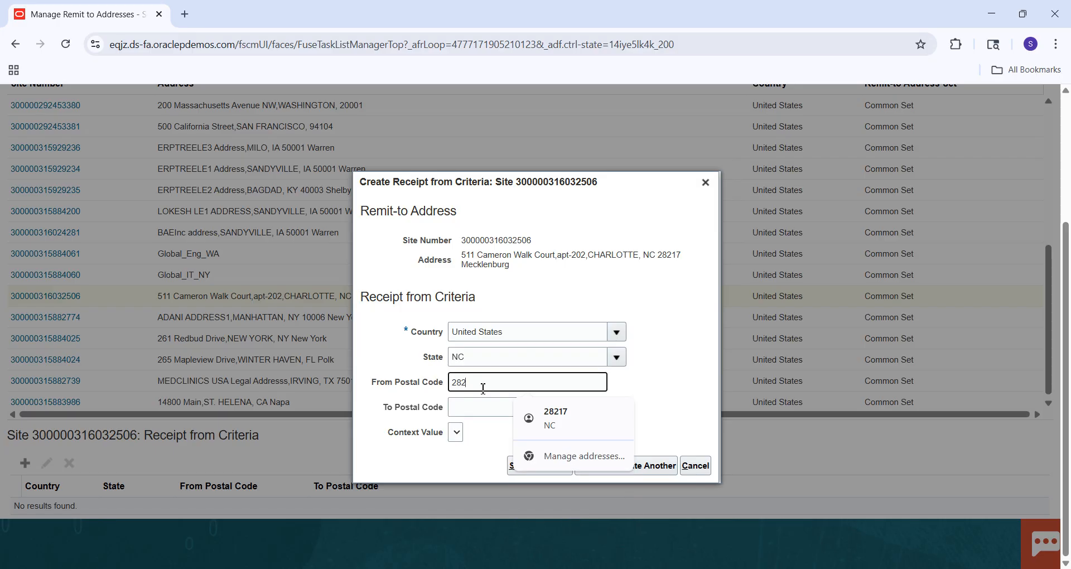
{"action": "key", "text": "Tab"}
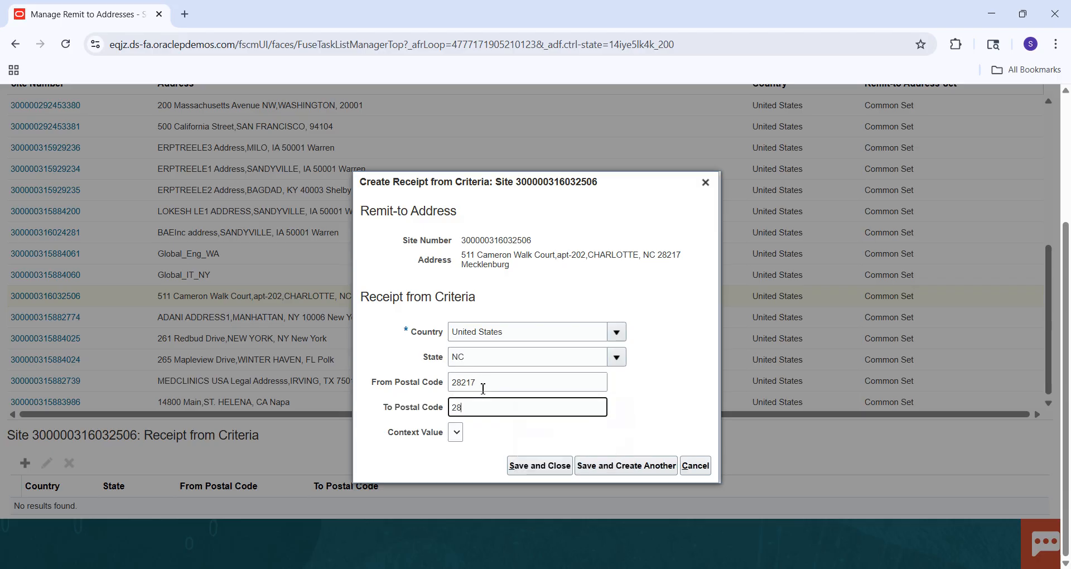
{"action": "type", "text": "28217"}
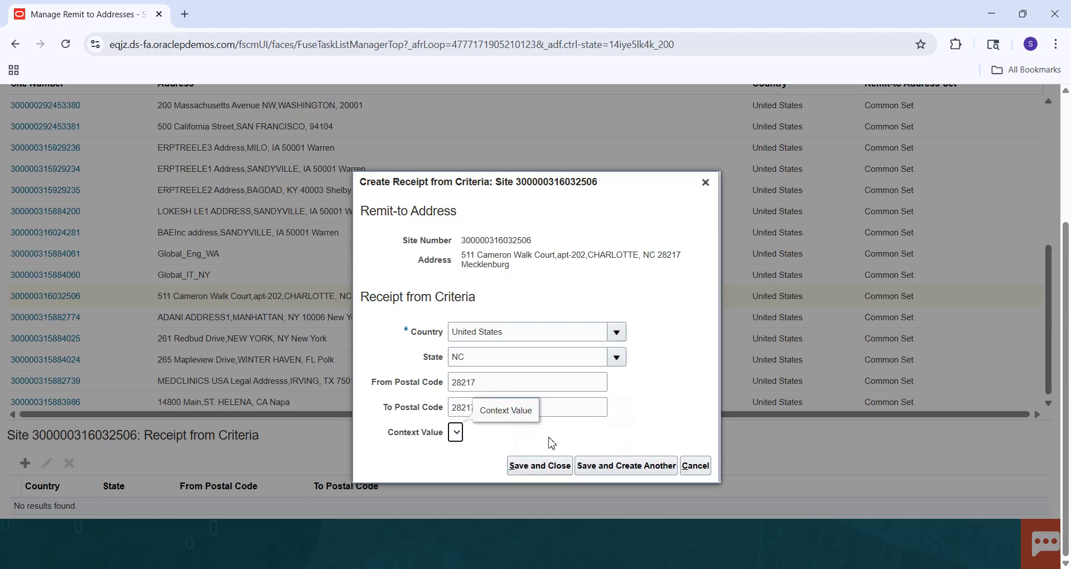
{"action": "left_click", "coordinate": [545, 471]}
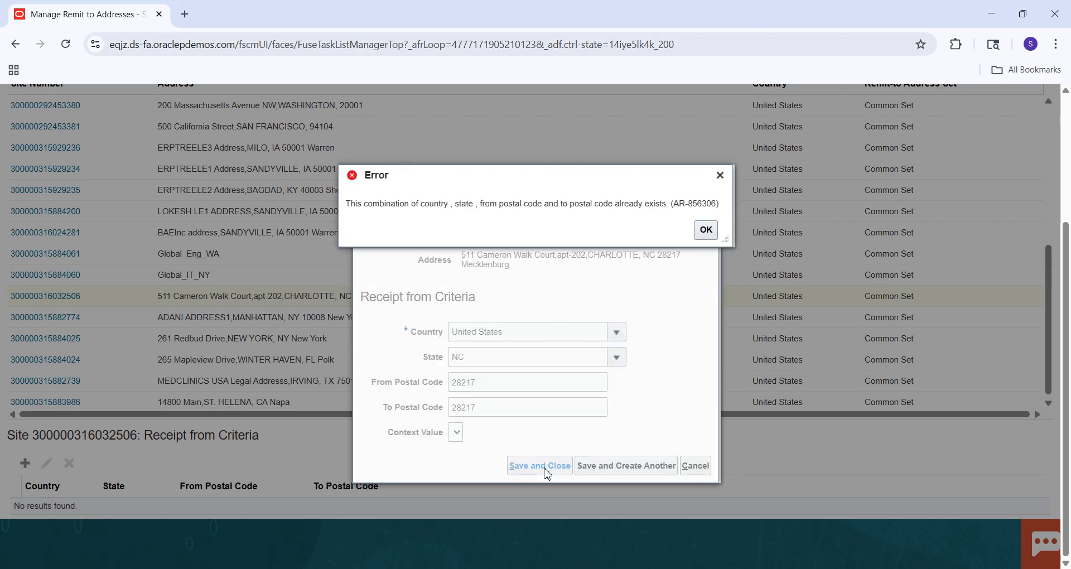
{"action": "left_click", "coordinate": [711, 239]}
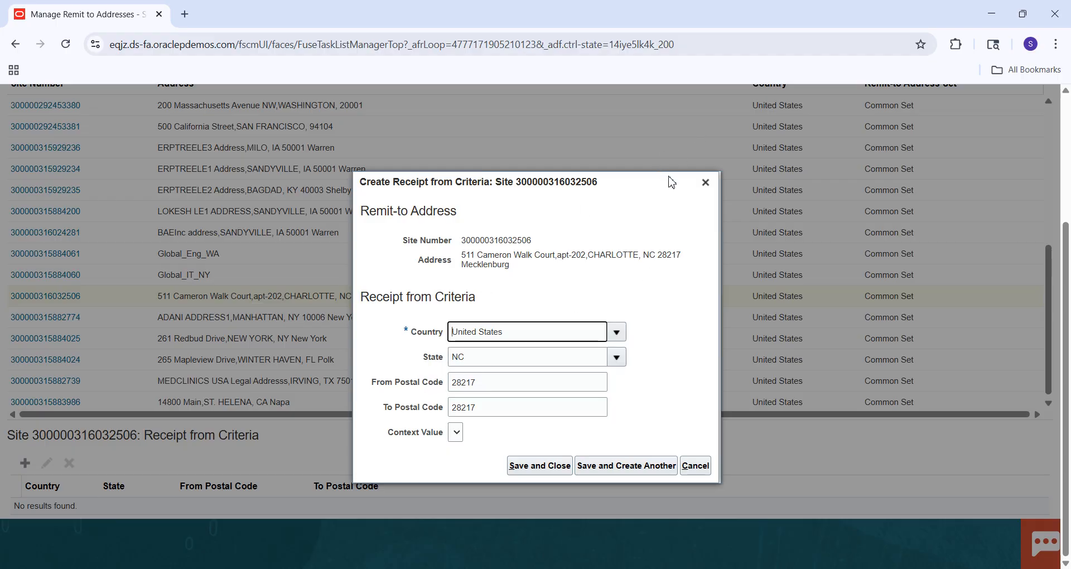
Set the criterion's From Postal Code to 27560 and try to save it.
{"action": "left_click", "coordinate": [497, 381]}
{"action": "key", "text": "BackSpace"}
{"action": "key", "text": "BackSpace"}
{"action": "key", "text": "BackSpace"}
{"action": "key", "text": "BackSpace"}
{"action": "key", "text": "BackSpace"}
{"action": "type", "text": "27560"}
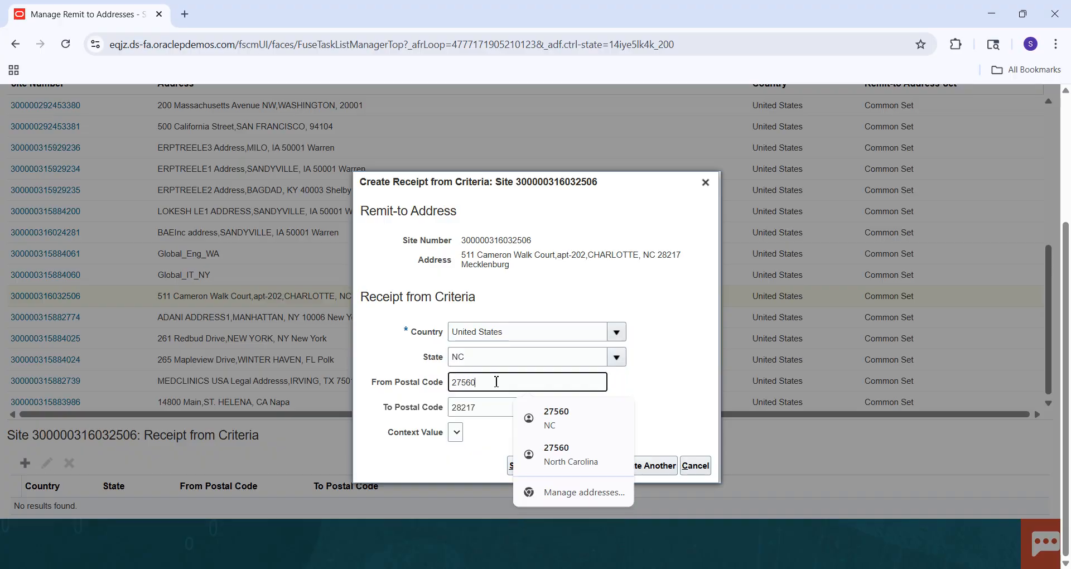
{"action": "key", "text": "Tab"}
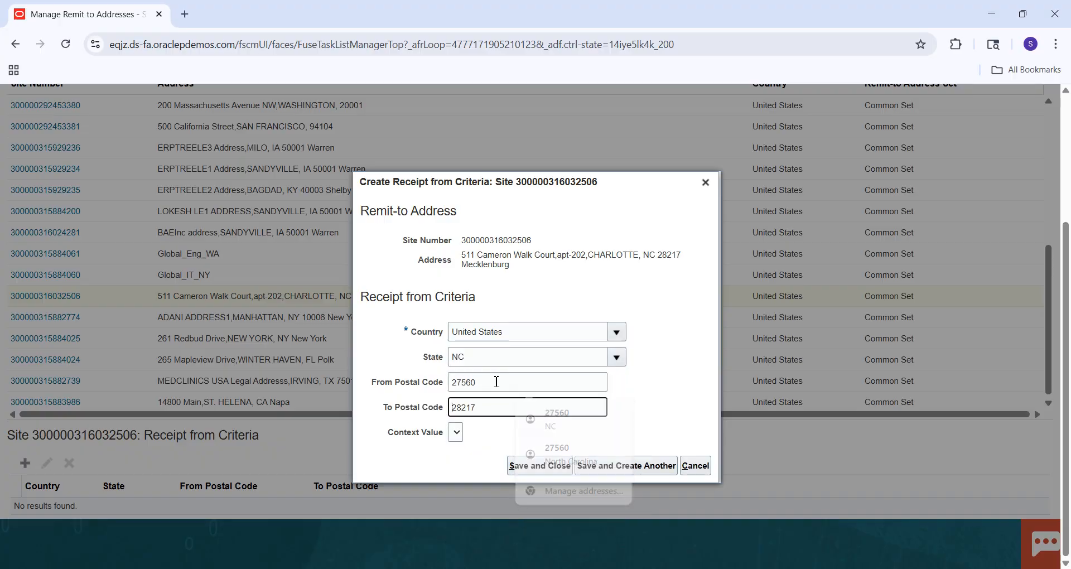
{"action": "left_click", "coordinate": [540, 469]}
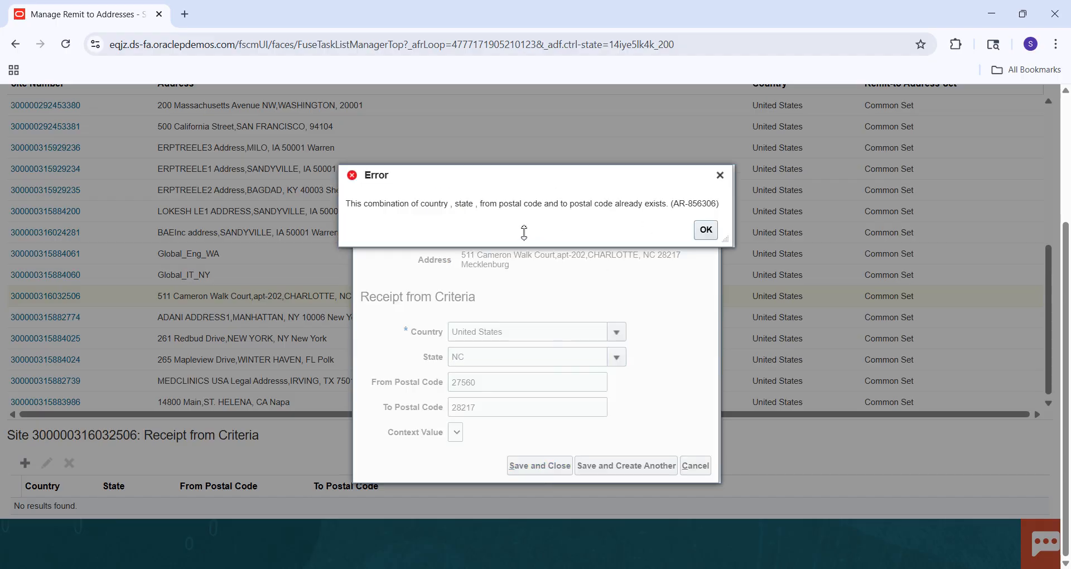
{"action": "left_click", "coordinate": [708, 231]}
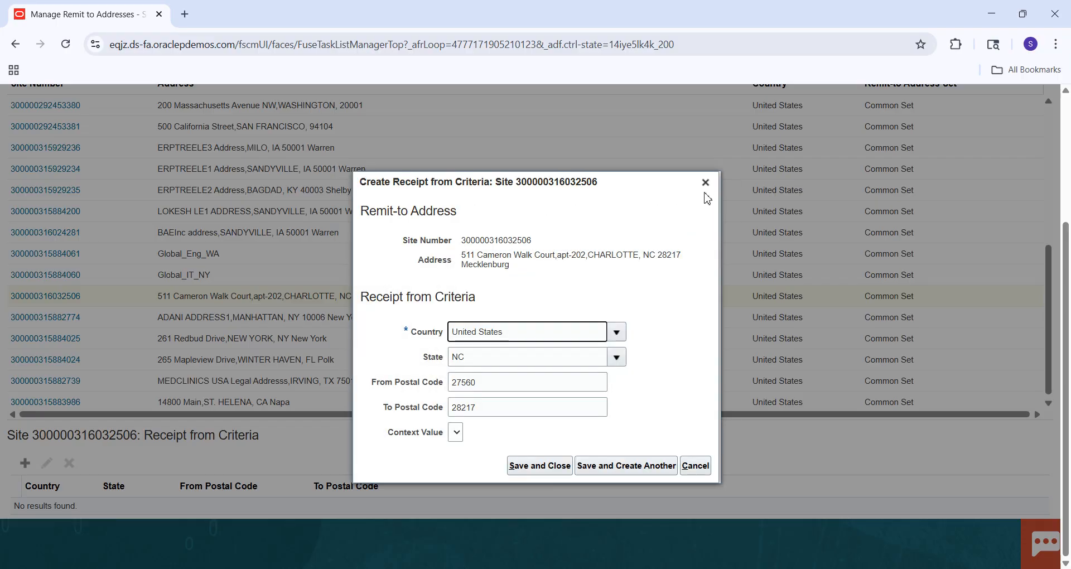
Close the criterion form, try to open the Charlotte remit-to address, and check its receipt-from criteria.
{"action": "left_click", "coordinate": [706, 182]}
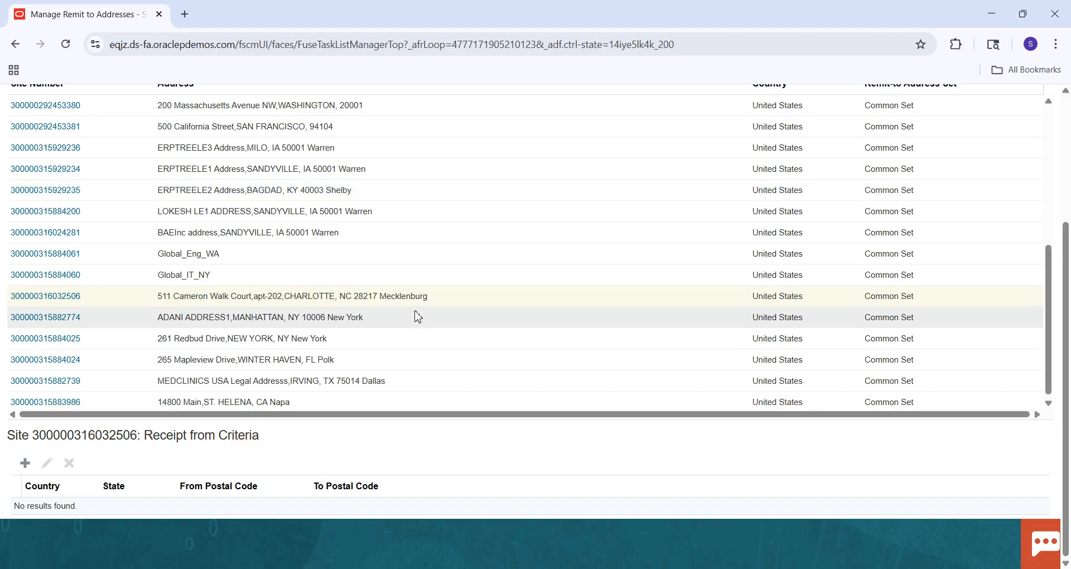
{"action": "left_click", "coordinate": [376, 299]}
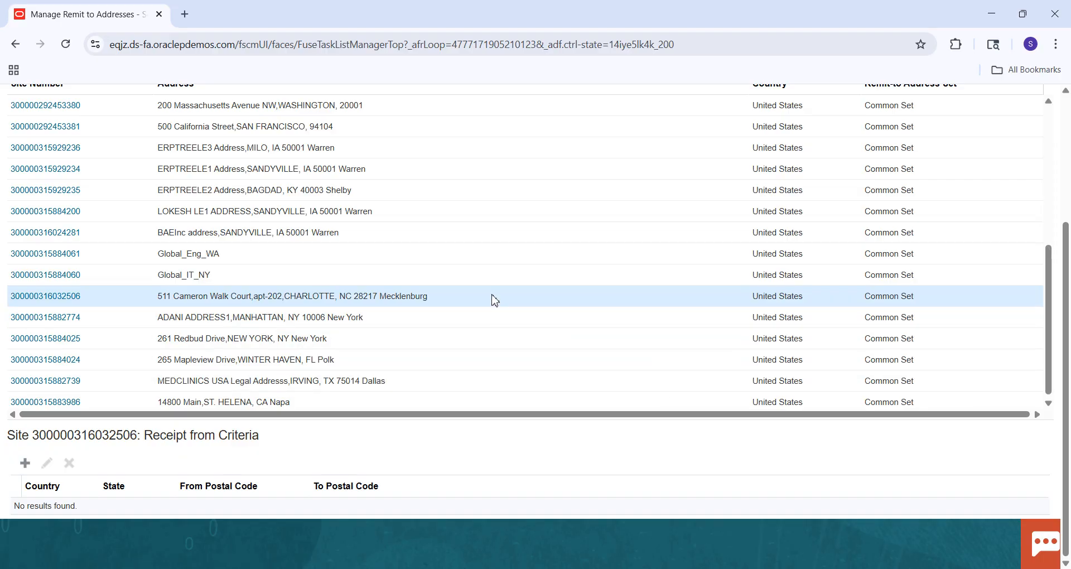
{"action": "left_click", "coordinate": [72, 297]}
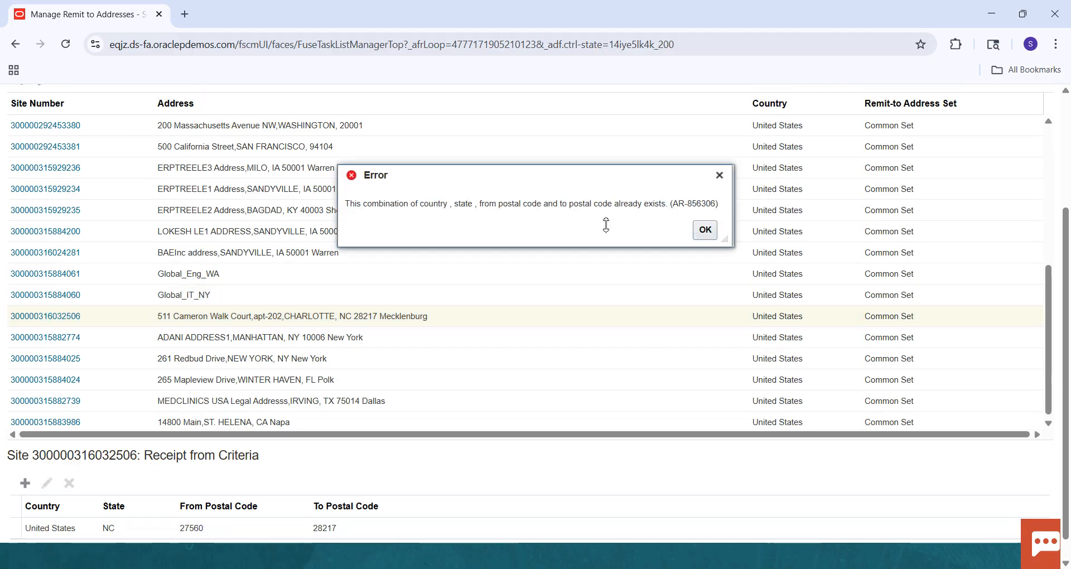
{"action": "left_click", "coordinate": [705, 229]}
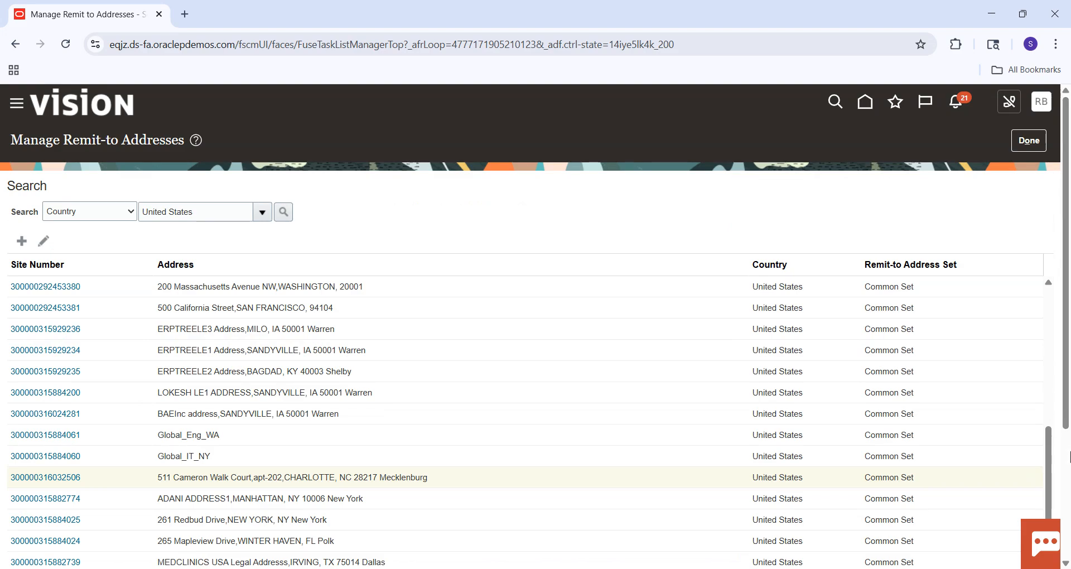
{"action": "left_click", "coordinate": [1070, 451]}
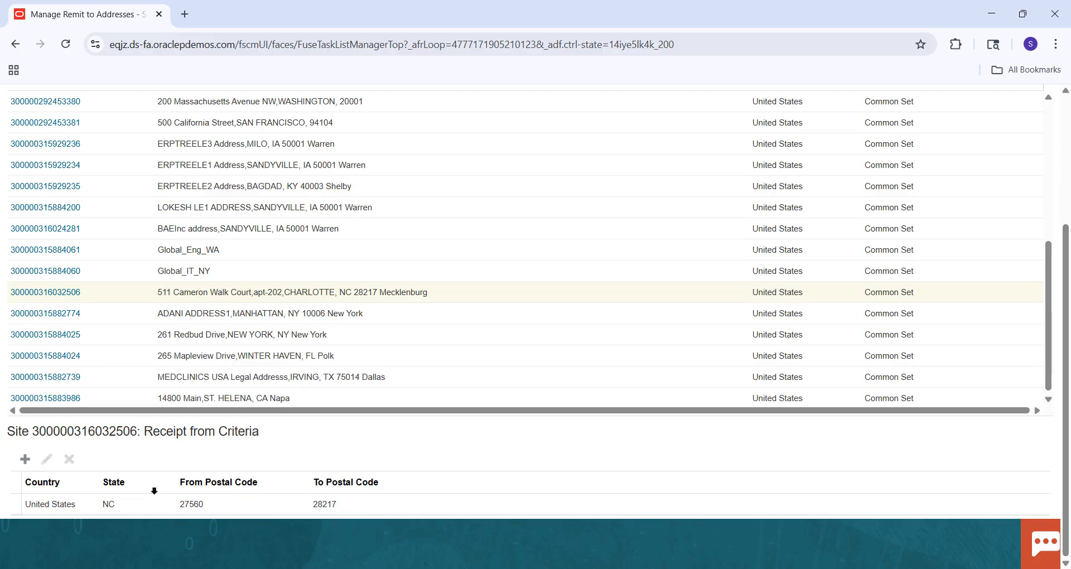
{"action": "left_click", "coordinate": [1070, 122]}
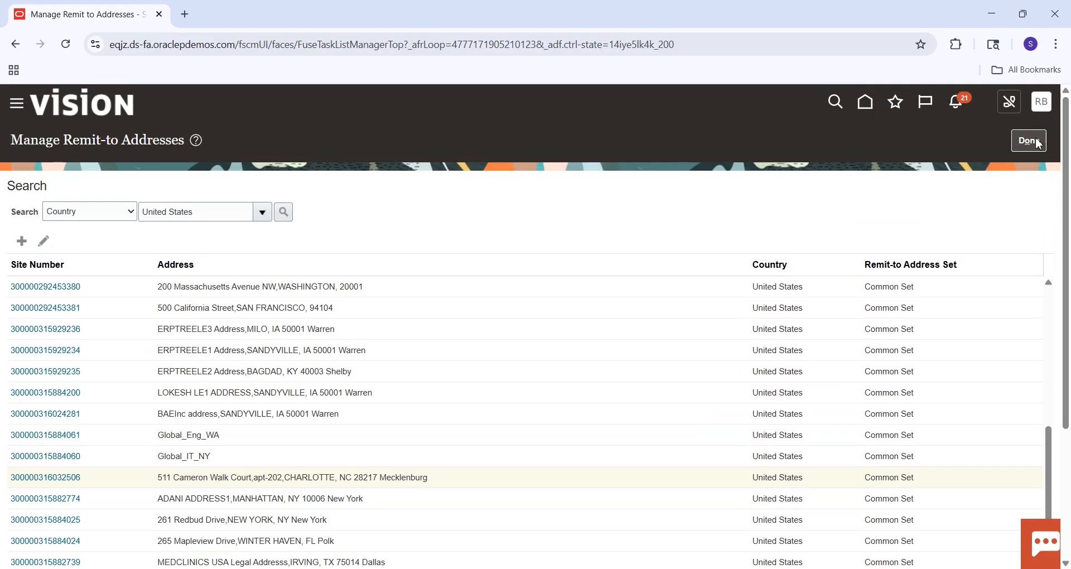
Try to finish the Manage Remit-to Addresses task.
{"action": "left_click", "coordinate": [1029, 141]}
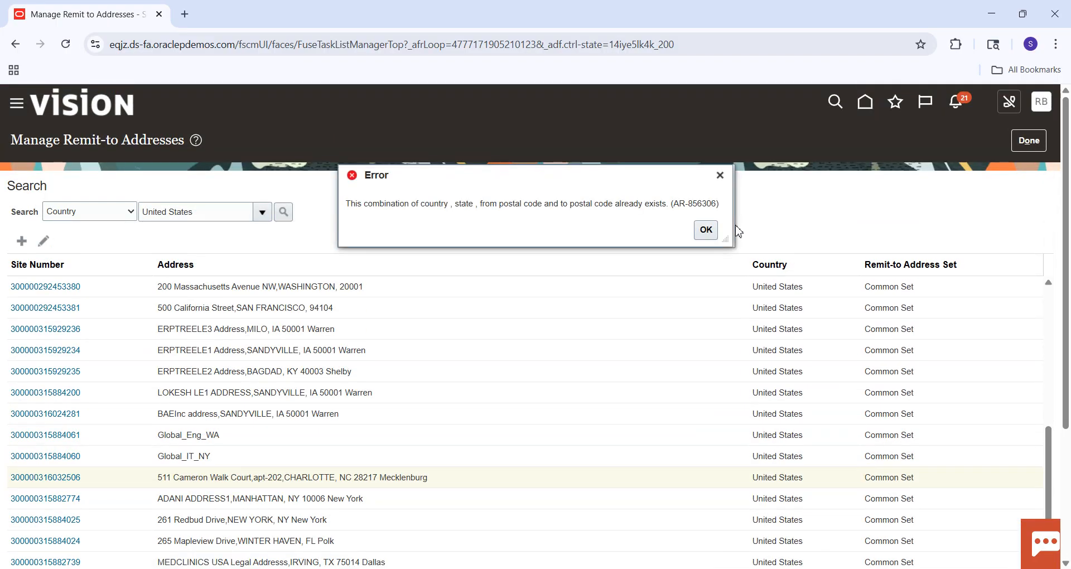
{"action": "left_click", "coordinate": [706, 231]}
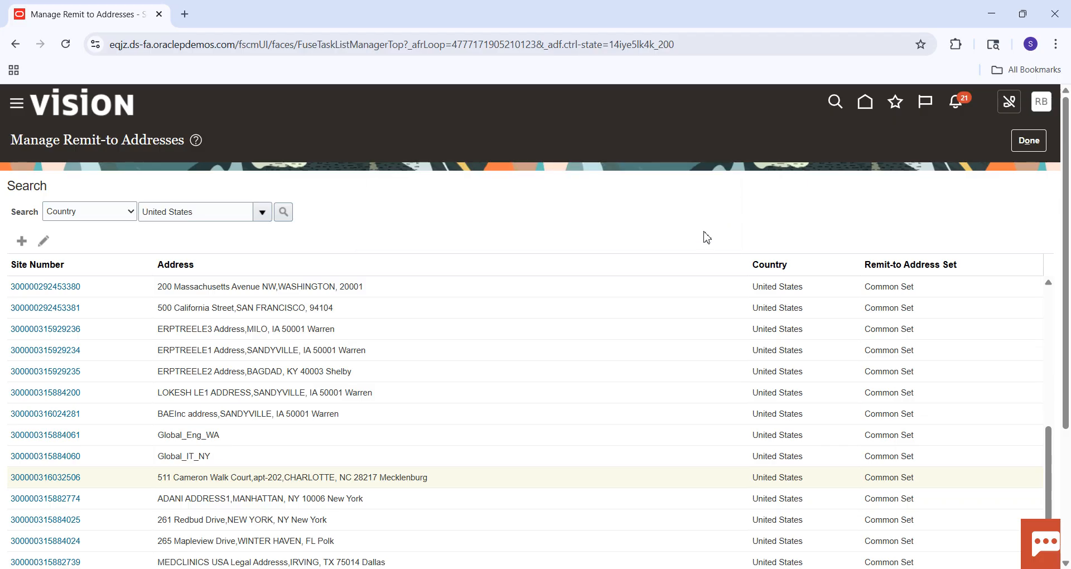
{"action": "left_click", "coordinate": [1028, 146]}
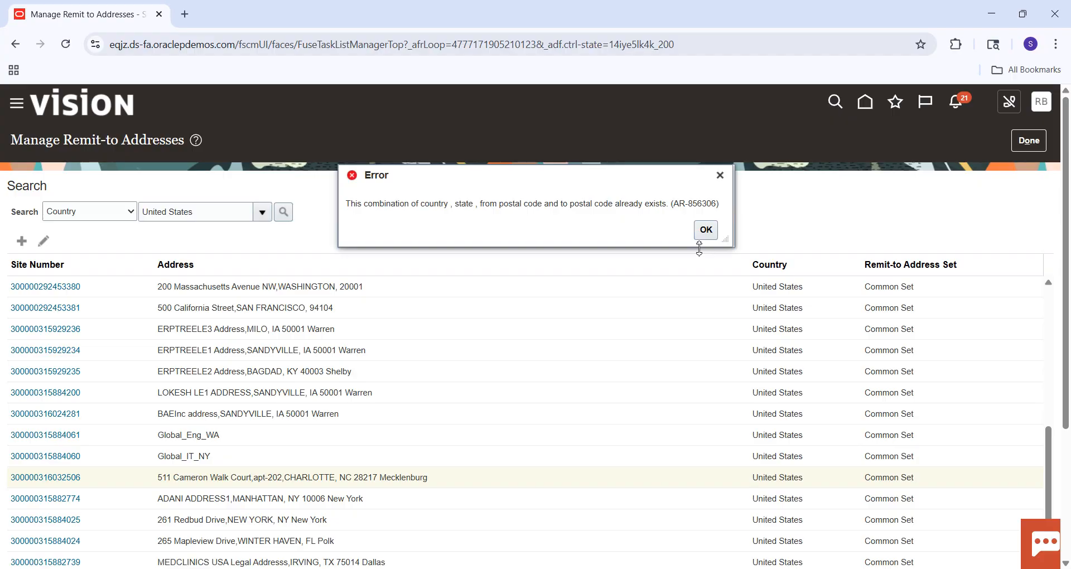
{"action": "left_click", "coordinate": [706, 229]}
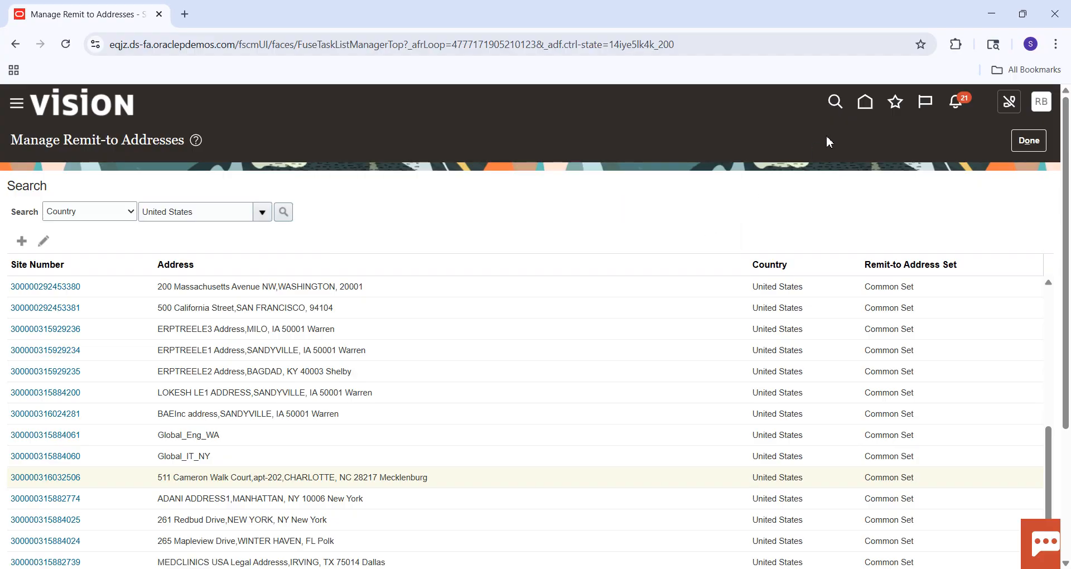
Leave the remit-to addresses for the home page and open the implementation projects from Setup and Maintenance.
{"action": "left_click", "coordinate": [865, 108]}
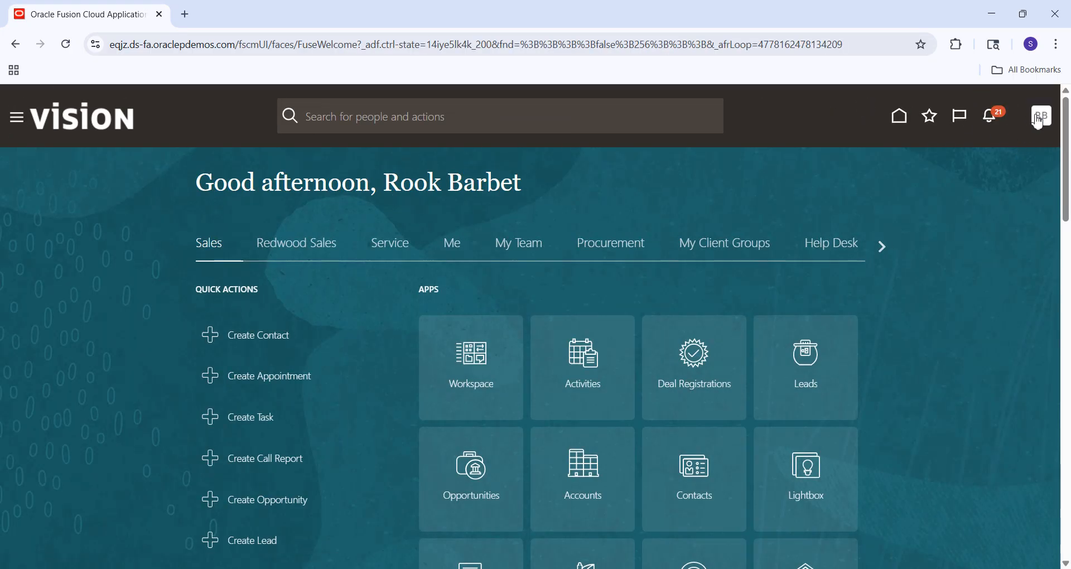
{"action": "left_click", "coordinate": [1043, 116]}
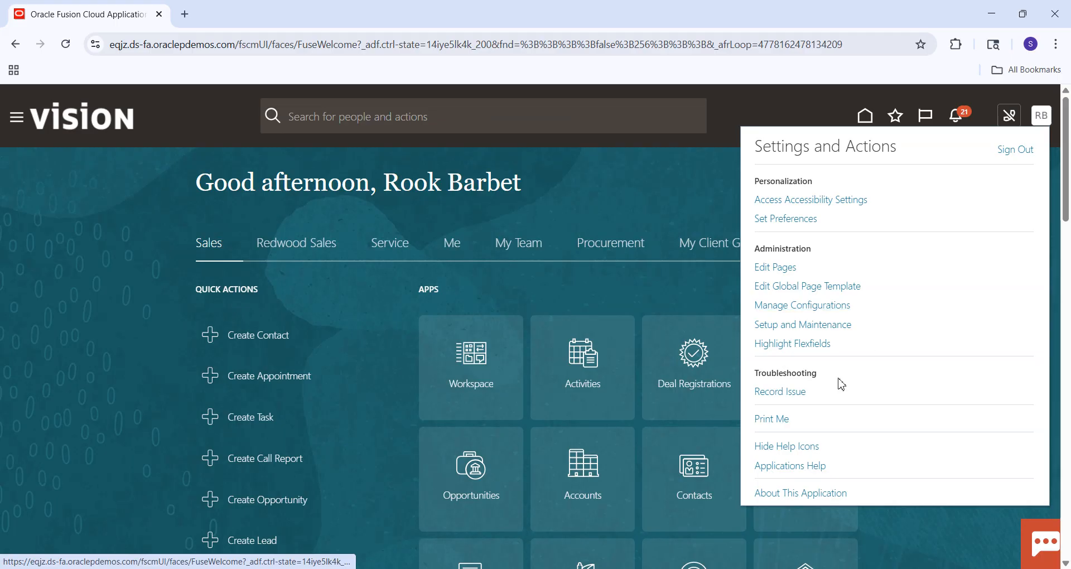
{"action": "left_click", "coordinate": [794, 330]}
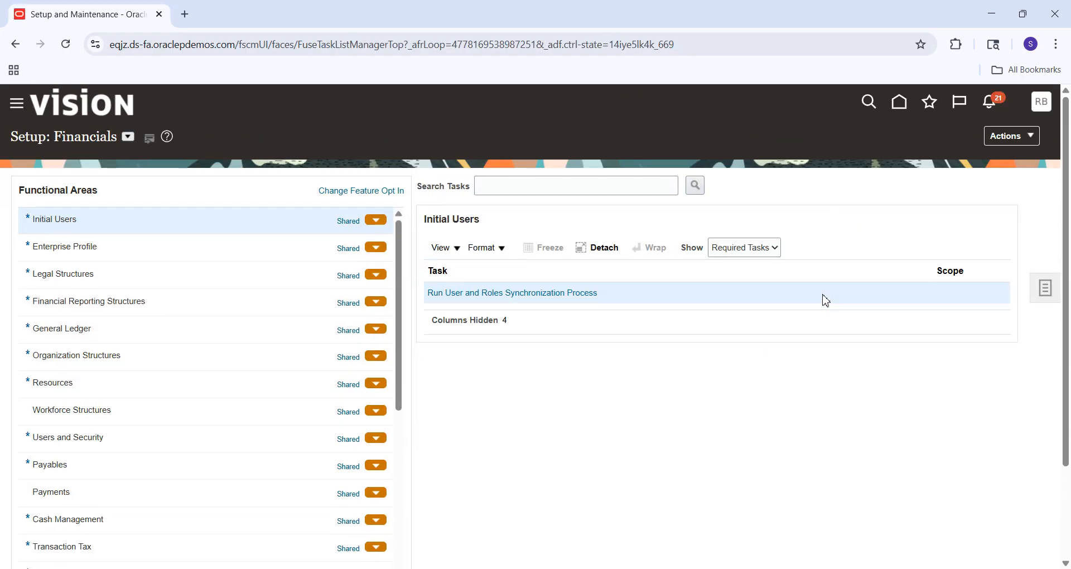
{"action": "left_click", "coordinate": [1042, 290]}
{"action": "left_click", "coordinate": [953, 185]}
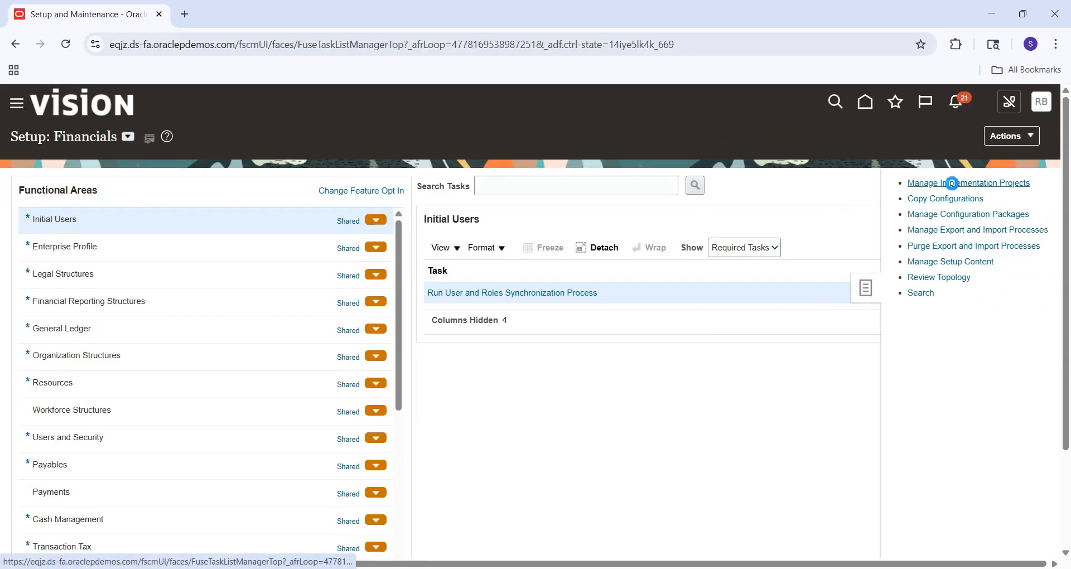
Search the implementation projects for SM and open SM Implementation Project.
{"action": "left_click", "coordinate": [172, 212]}
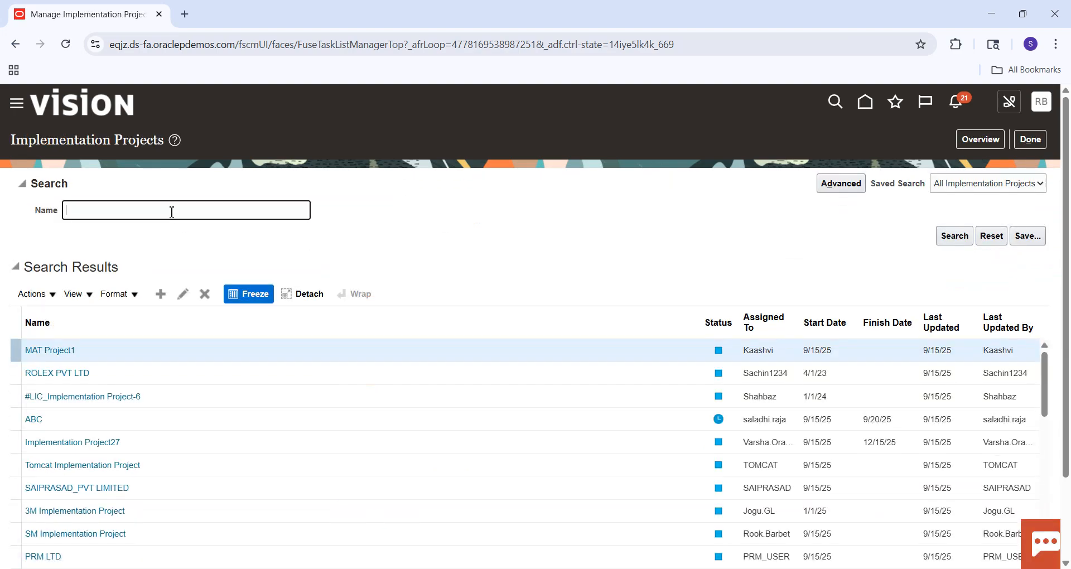
{"action": "type", "text": "SM"}
{"action": "key", "text": "Return"}
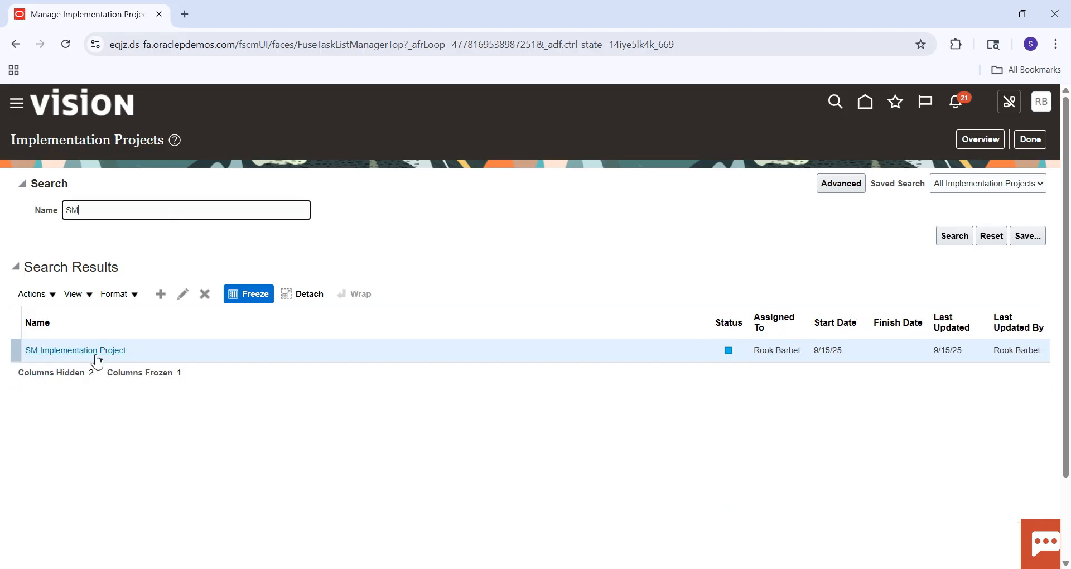
{"action": "left_click", "coordinate": [89, 350]}
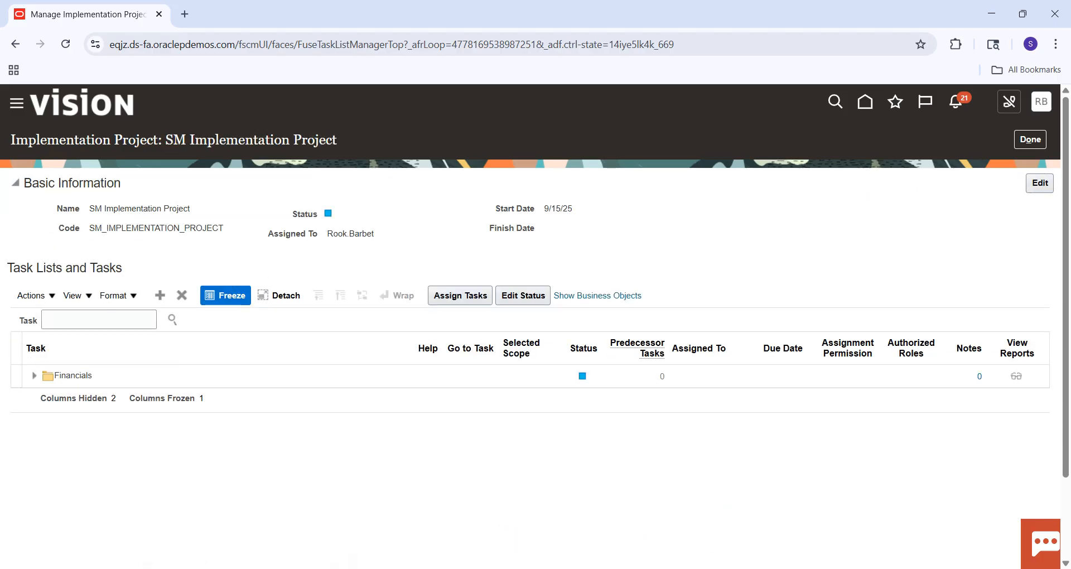
Switch to the Excel checklist, fill the Remit to Addresss cell green, and select the Standard Memo Lines cell.
{"action": "left_click", "coordinate": [761, 568]}
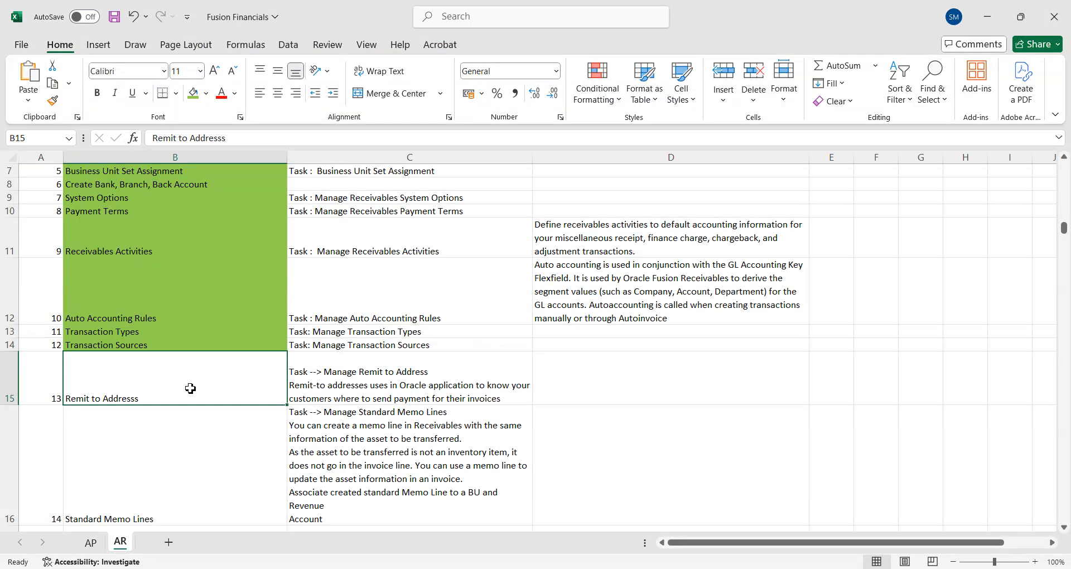
{"action": "left_click", "coordinate": [193, 93]}
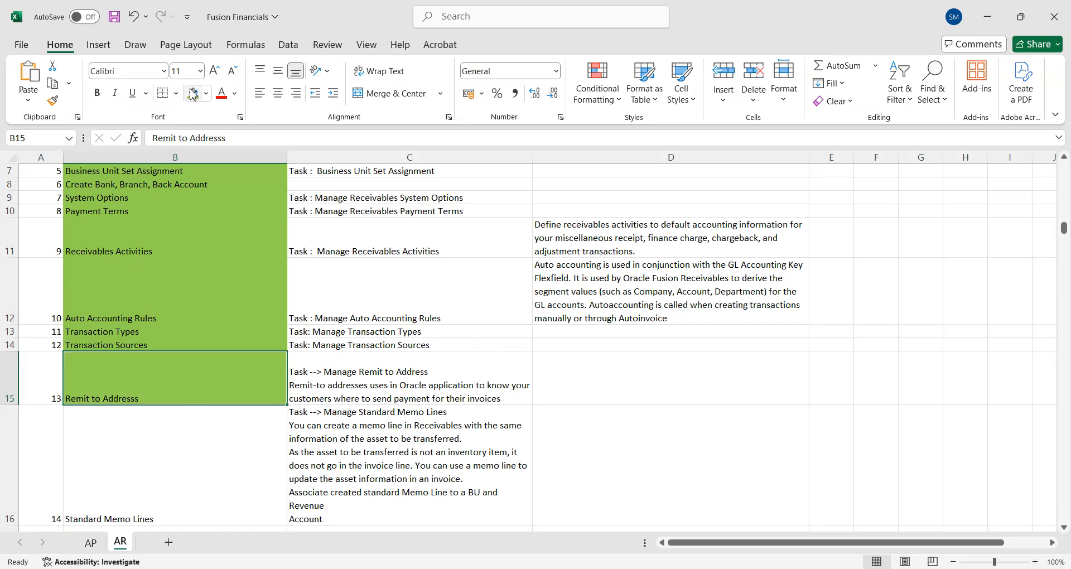
{"action": "left_click", "coordinate": [137, 455]}
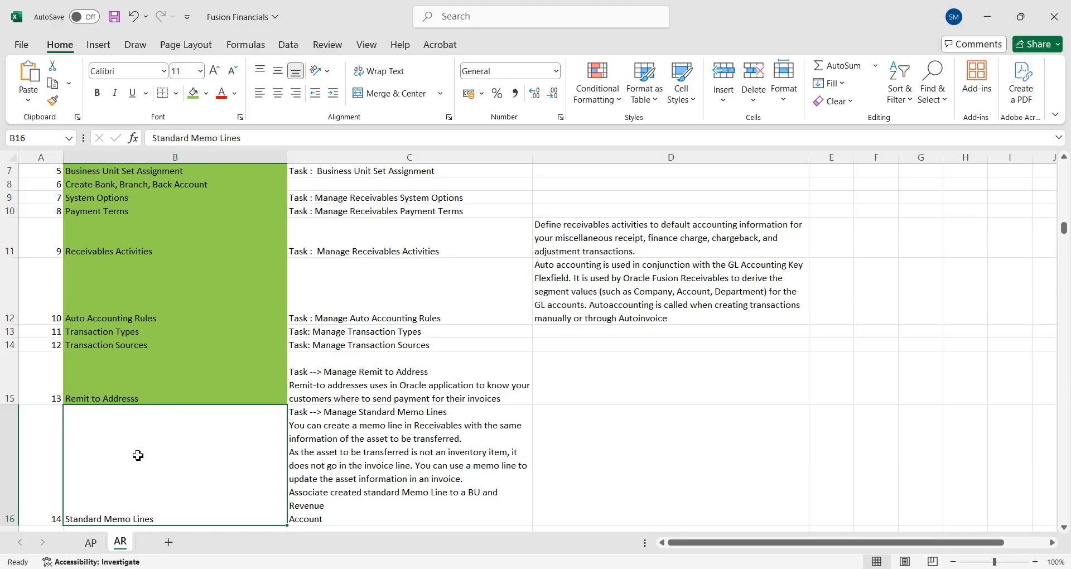
Switch back to Oracle Fusion, search the tasks for %Standard%Memo%, and go to Manage Standard Memo Lines under Define Customer Billing Configuration.
{"action": "key", "text": "alt+Tab"}
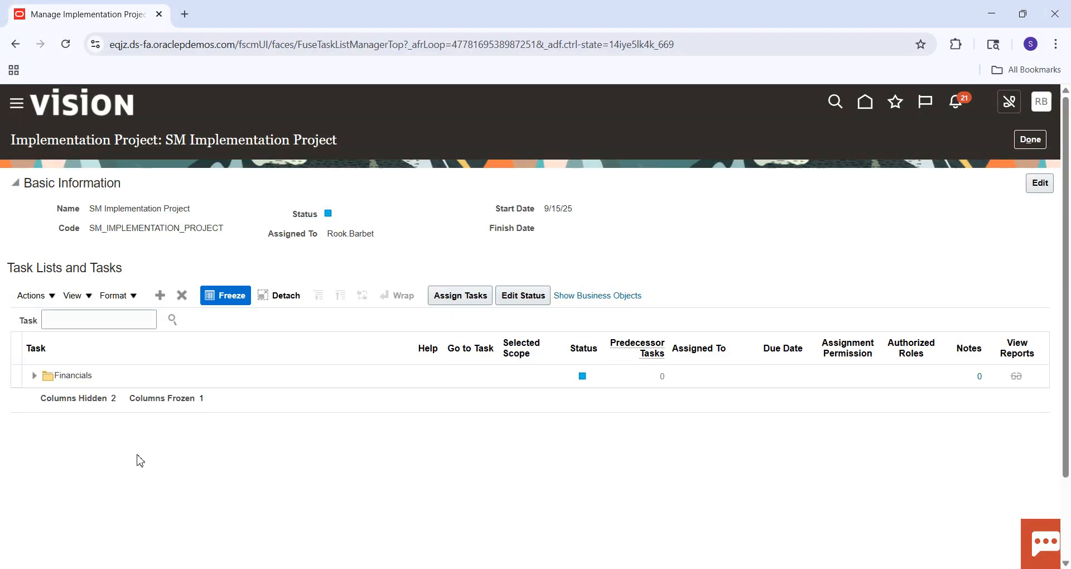
{"action": "left_click", "coordinate": [71, 319]}
{"action": "type", "text": "%Standard%Memo%"}
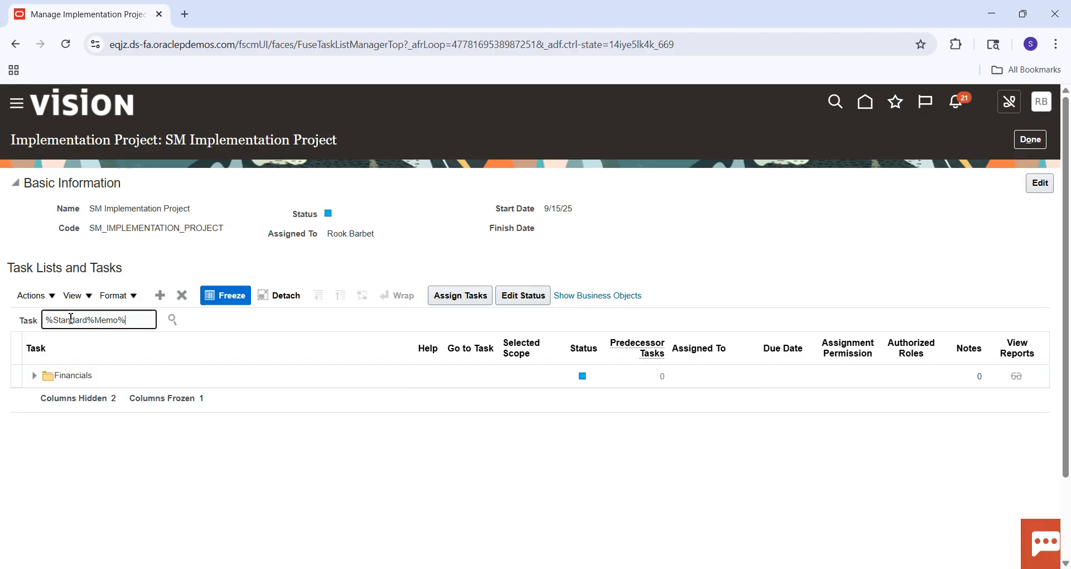
{"action": "key", "text": "Return"}
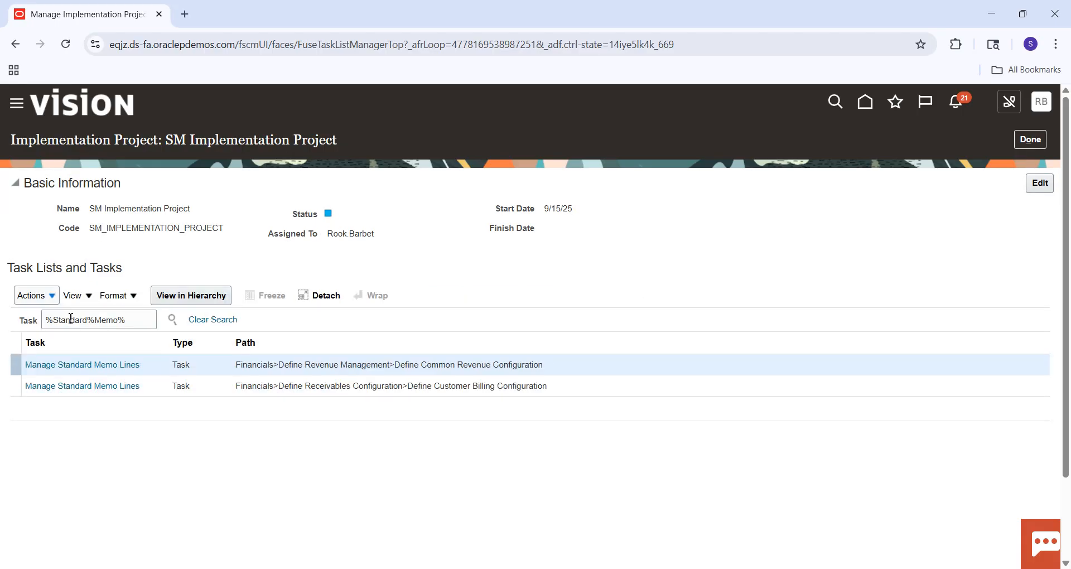
{"action": "left_click", "coordinate": [114, 386]}
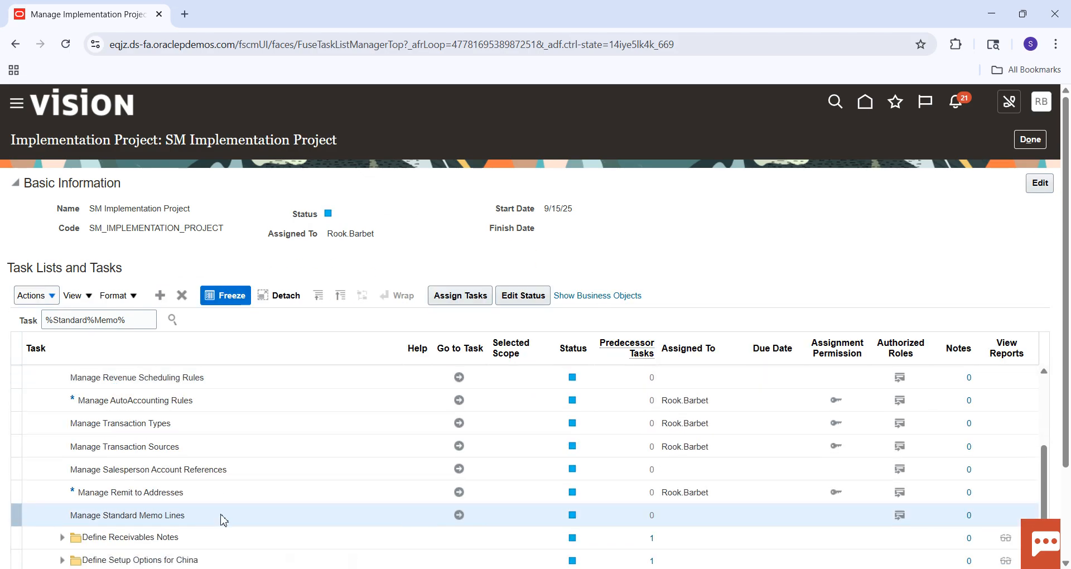
{"action": "left_click", "coordinate": [463, 521]}
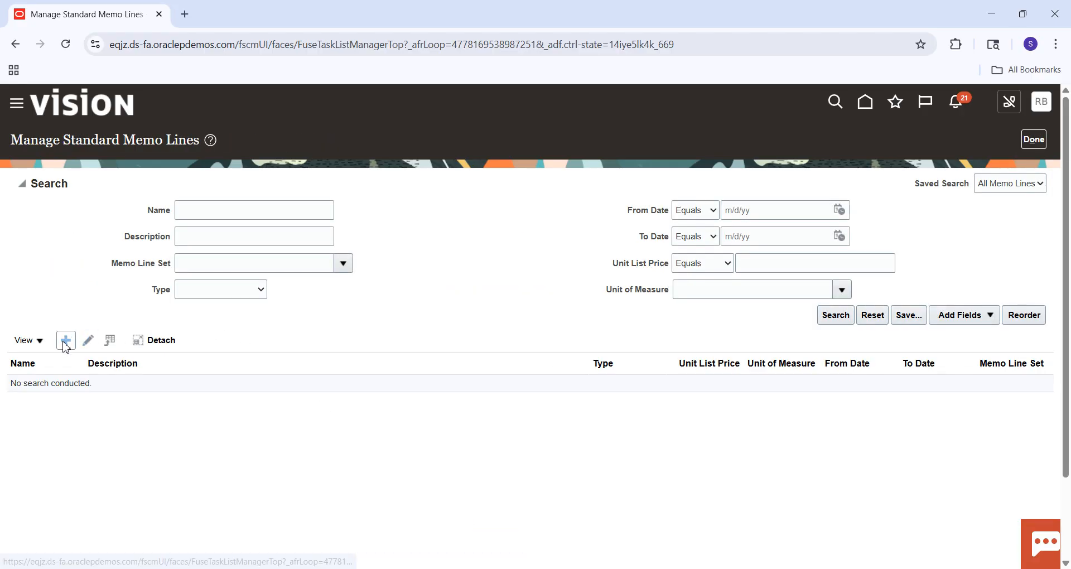
Start a new standard memo line with the Common Set as memo line set and SM Standard Memo Line as name.
{"action": "left_click", "coordinate": [66, 344]}
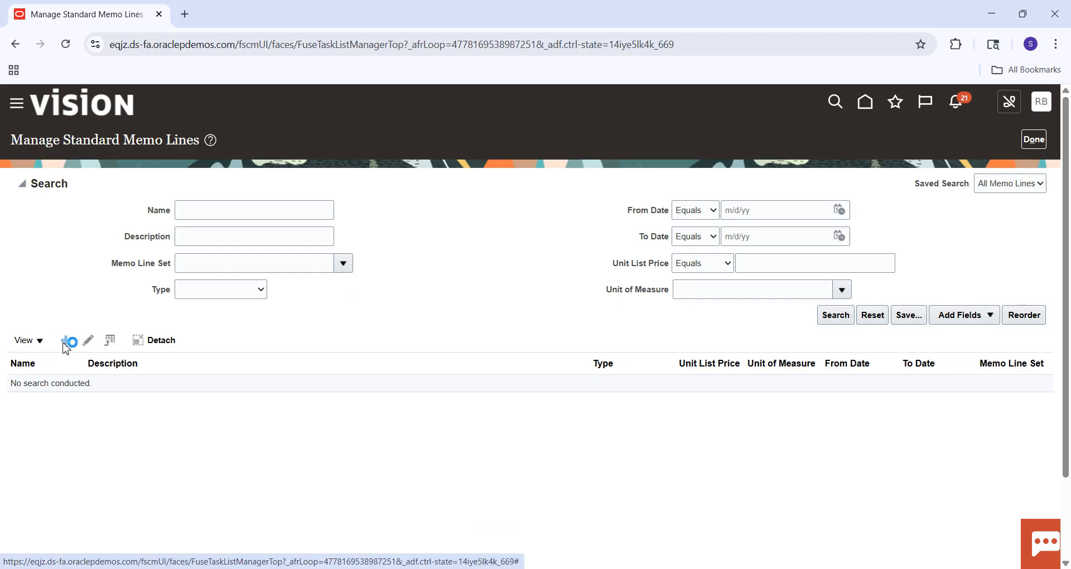
{"action": "left_click", "coordinate": [359, 191]}
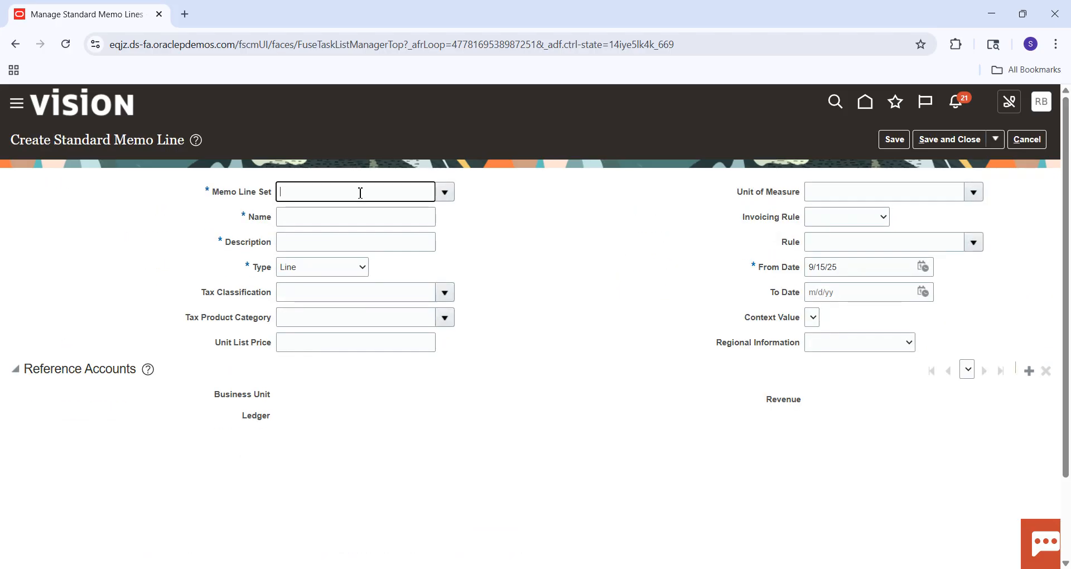
{"action": "key", "text": "Caps_Lock"}
{"action": "type", "text": "COMMON"}
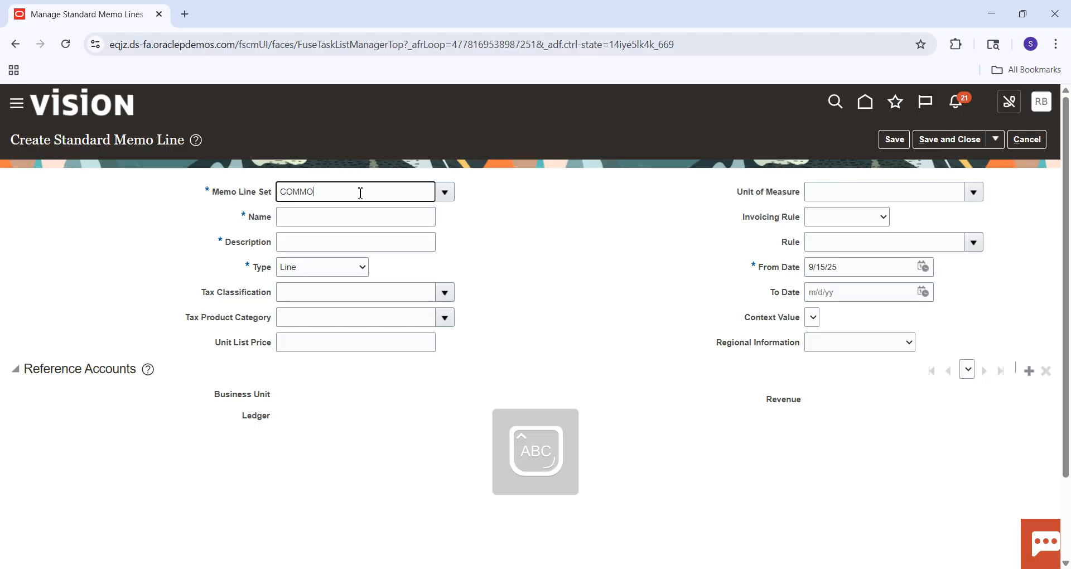
{"action": "left_click", "coordinate": [332, 219]}
{"action": "type", "text": "SM S"}
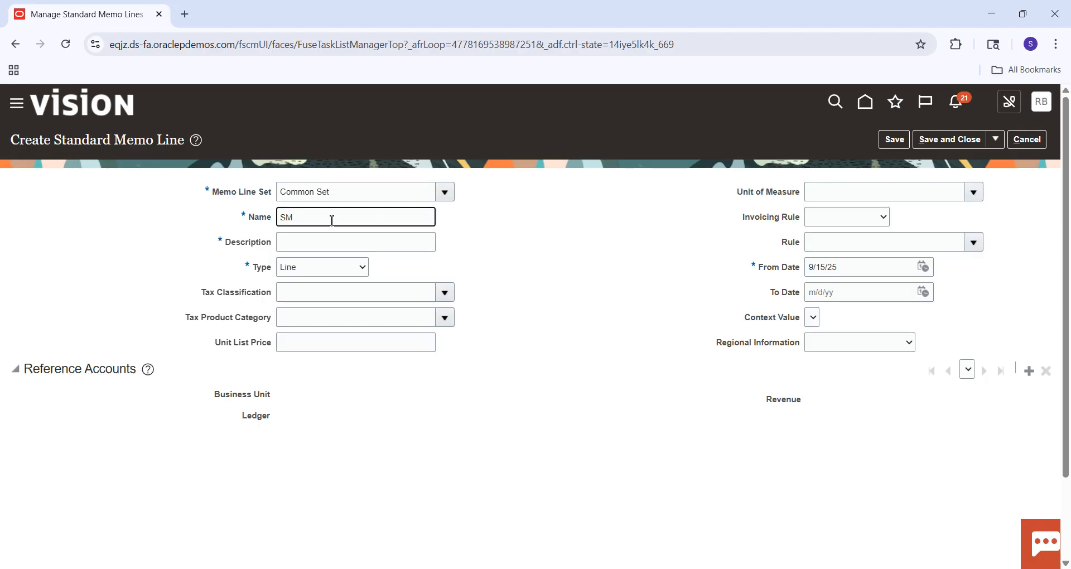
{"action": "key", "text": "Caps_Lock"}
{"action": "type", "text": "tandard Memo Line"}
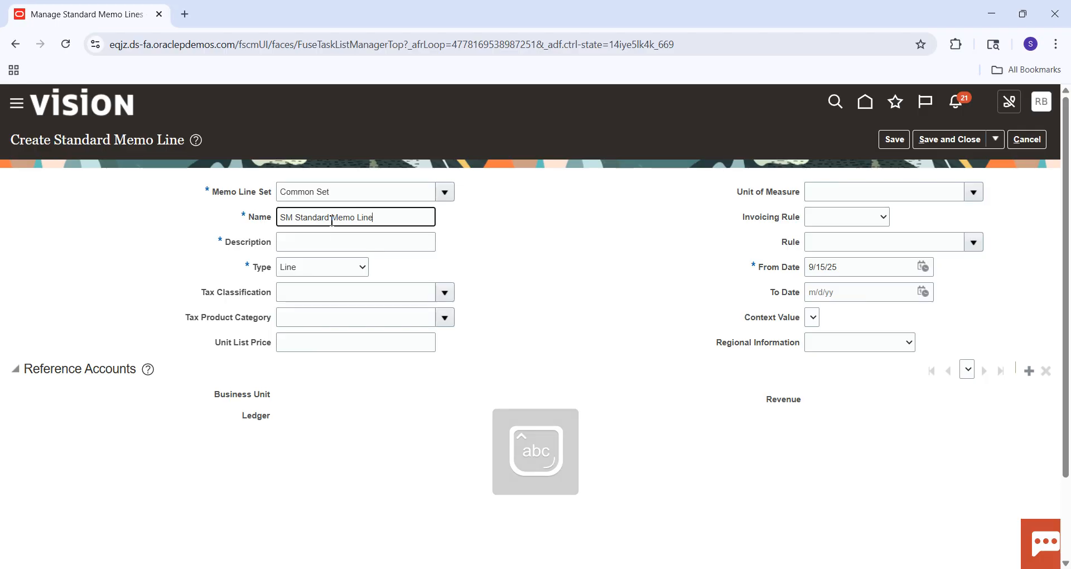
{"action": "key", "text": "Tab"}
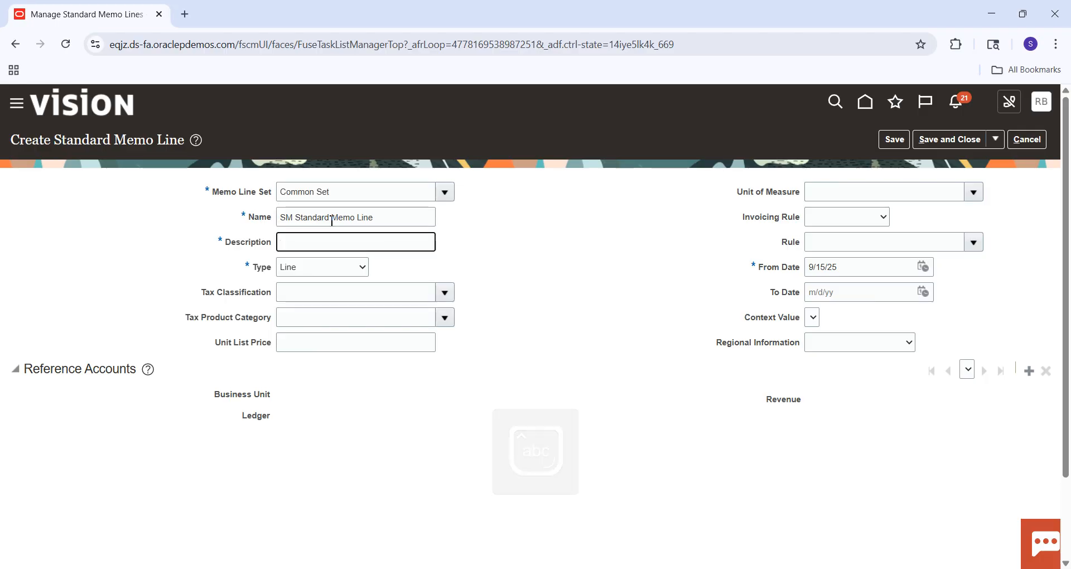
Keep Line as the memo line type and add a reference account for SM Business Unit.
{"action": "left_click", "coordinate": [343, 275]}
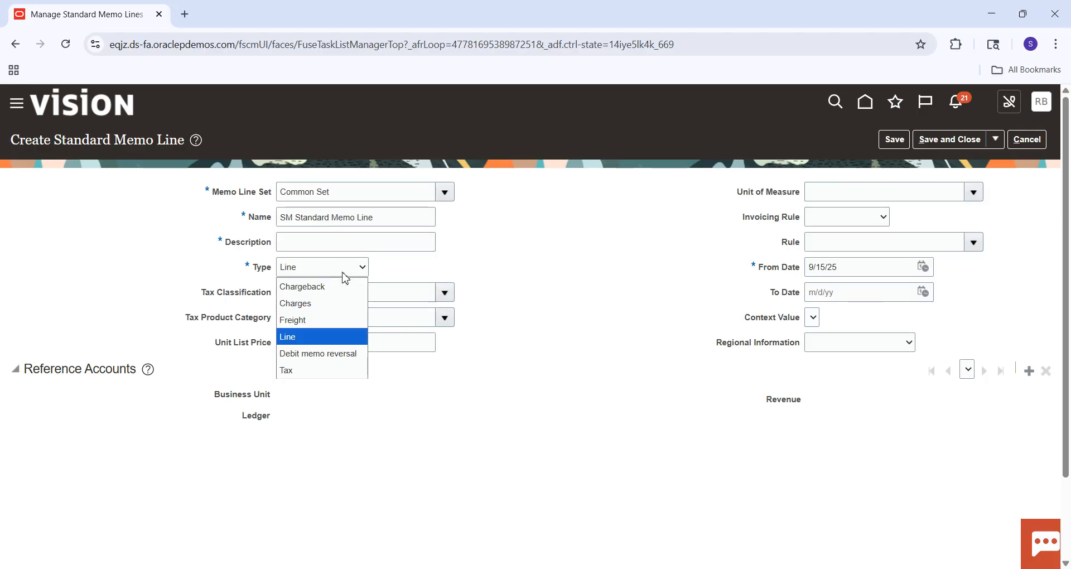
{"action": "left_click", "coordinate": [331, 337]}
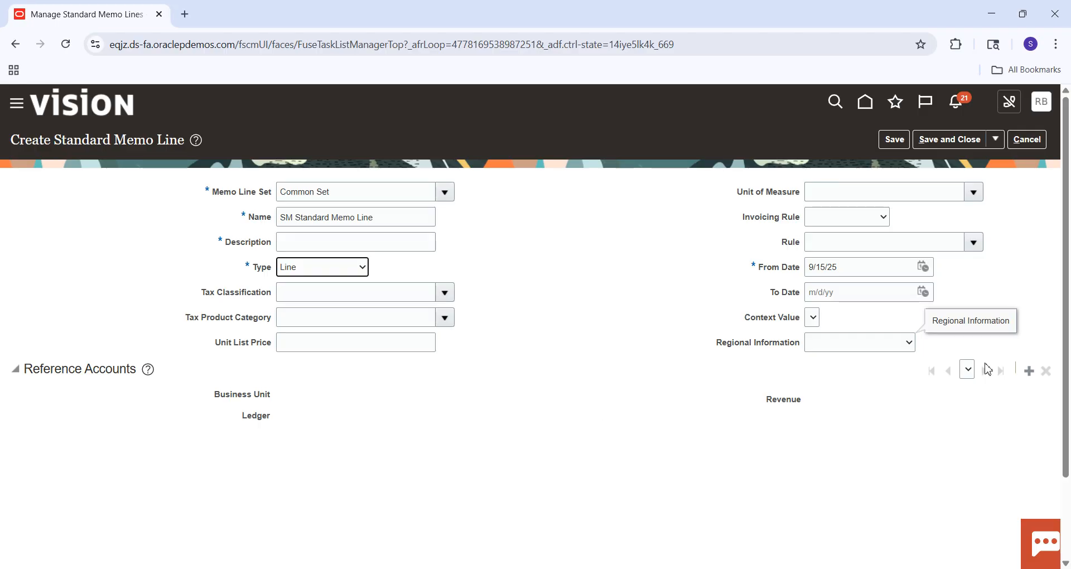
{"action": "left_click", "coordinate": [1029, 372]}
{"action": "key", "text": "Caps_Lock"}
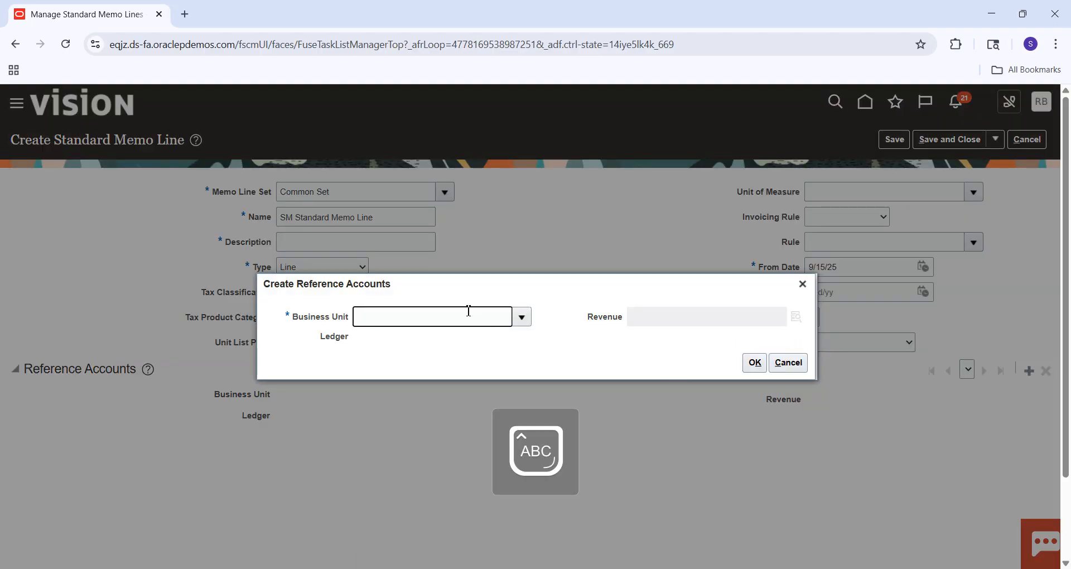
{"action": "key", "text": "Tab"}
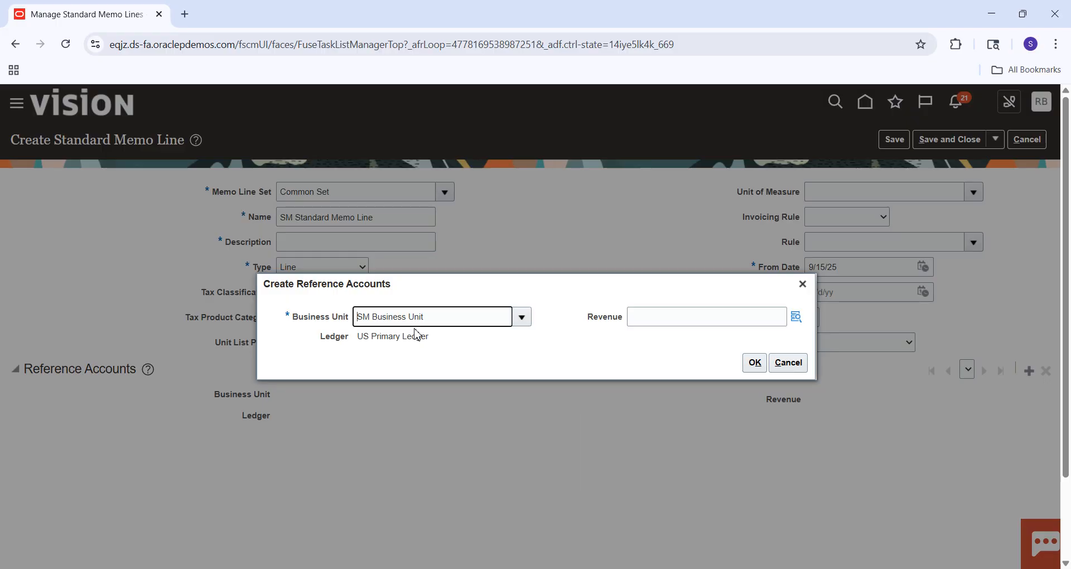
Fill the Revenue segments with company 101, line of business 10, account 41100 Revenue Hardware found by description Reve, and 000 for the rest.
{"action": "left_click", "coordinate": [797, 317]}
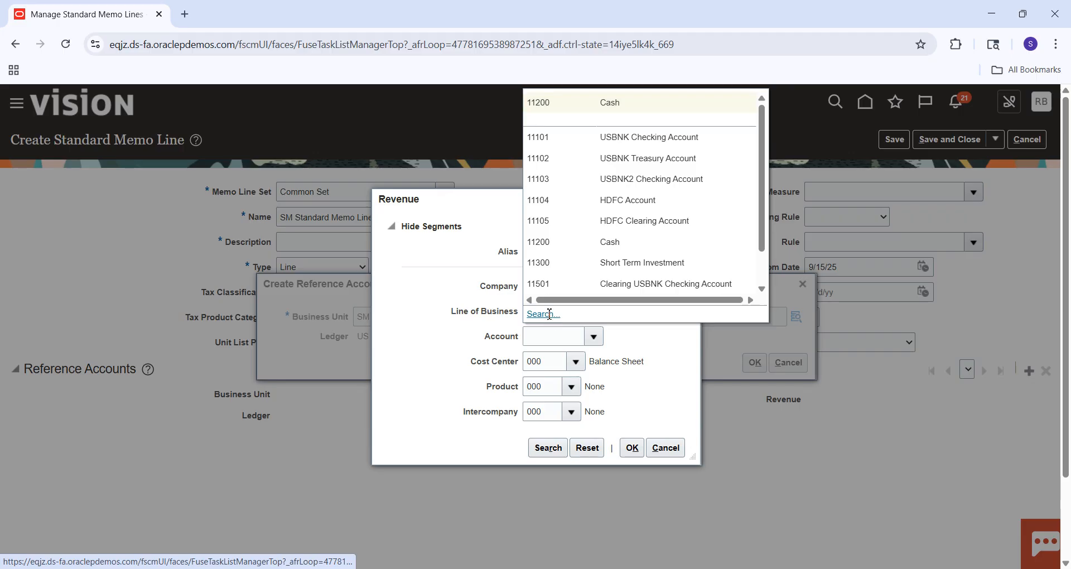
{"action": "left_click", "coordinate": [549, 316]}
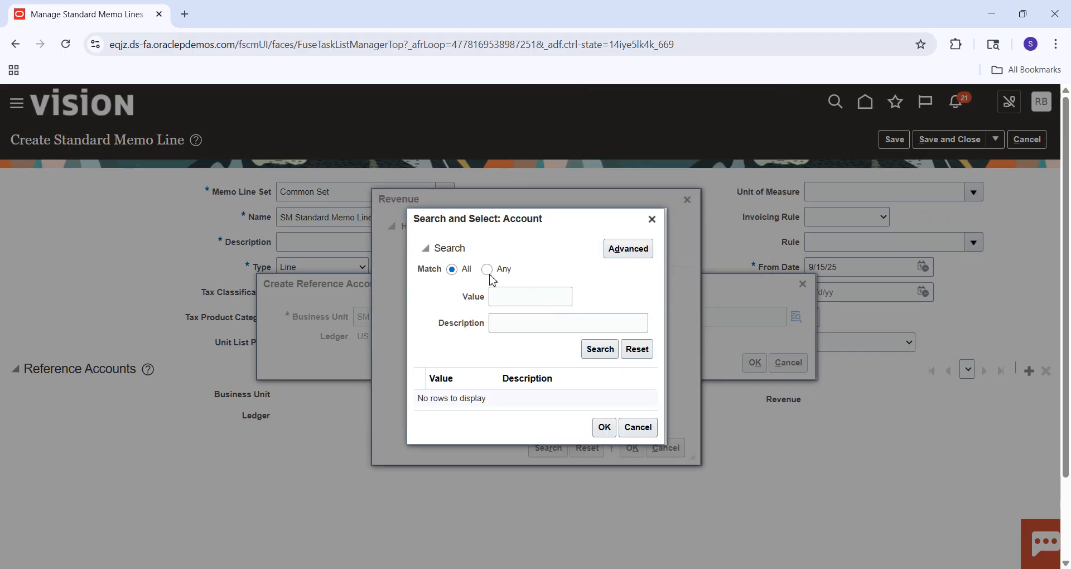
{"action": "left_click", "coordinate": [487, 269]}
{"action": "left_click", "coordinate": [511, 329]}
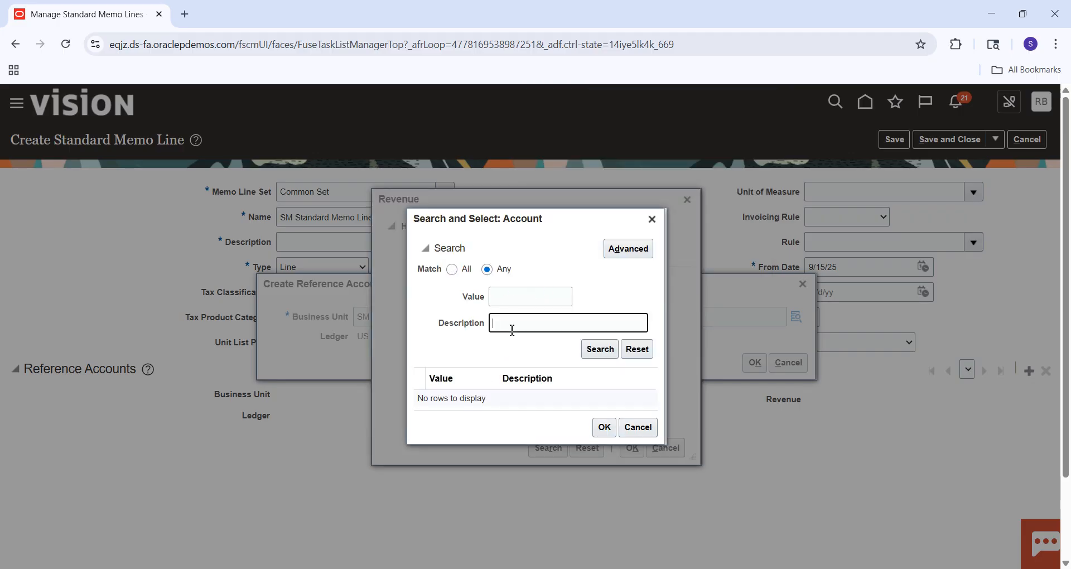
{"action": "key", "text": "BackSpace"}
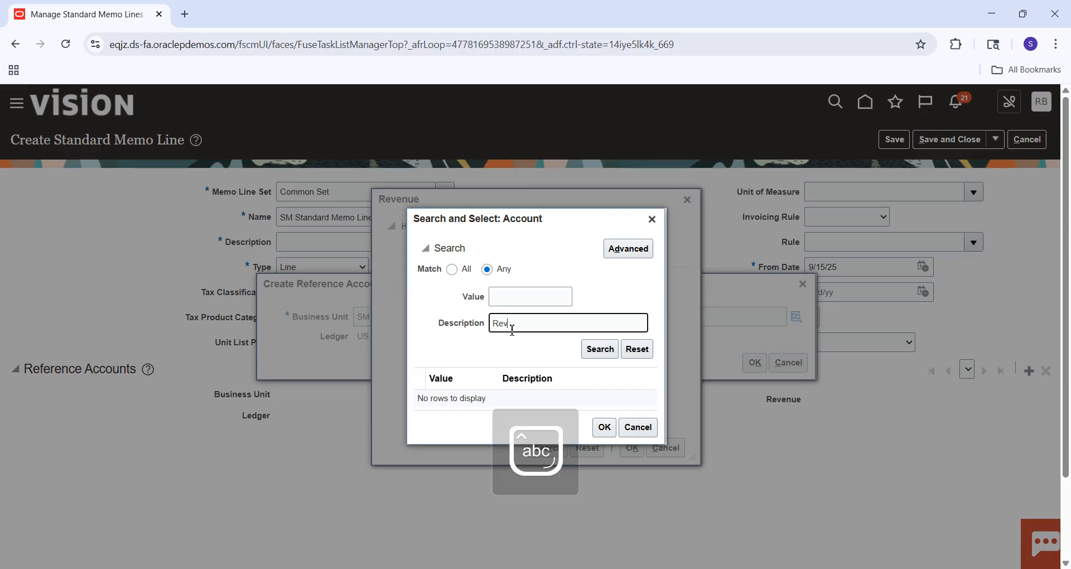
{"action": "key", "text": "Return"}
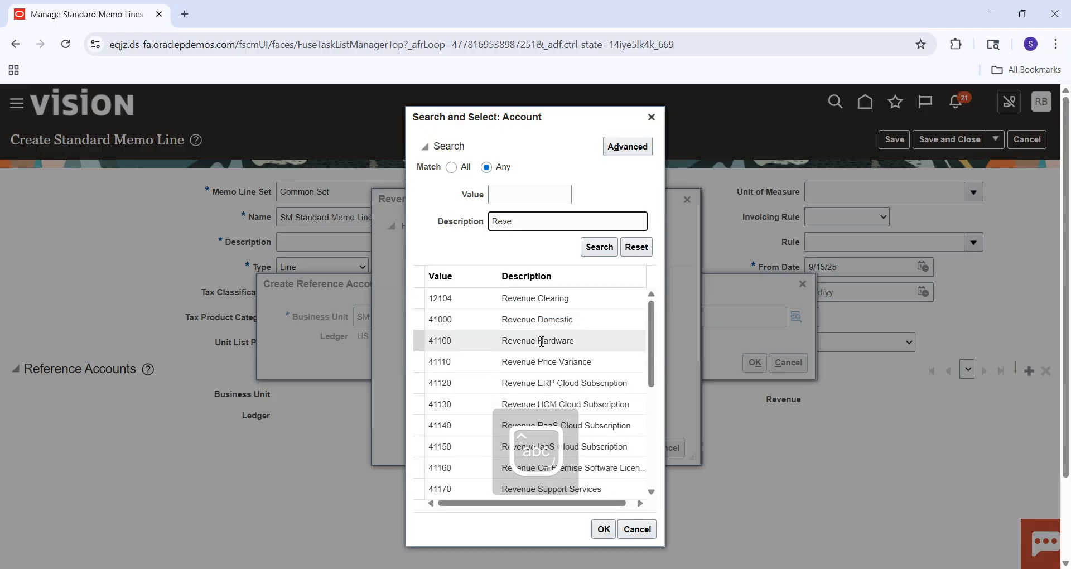
{"action": "left_click", "coordinate": [554, 353]}
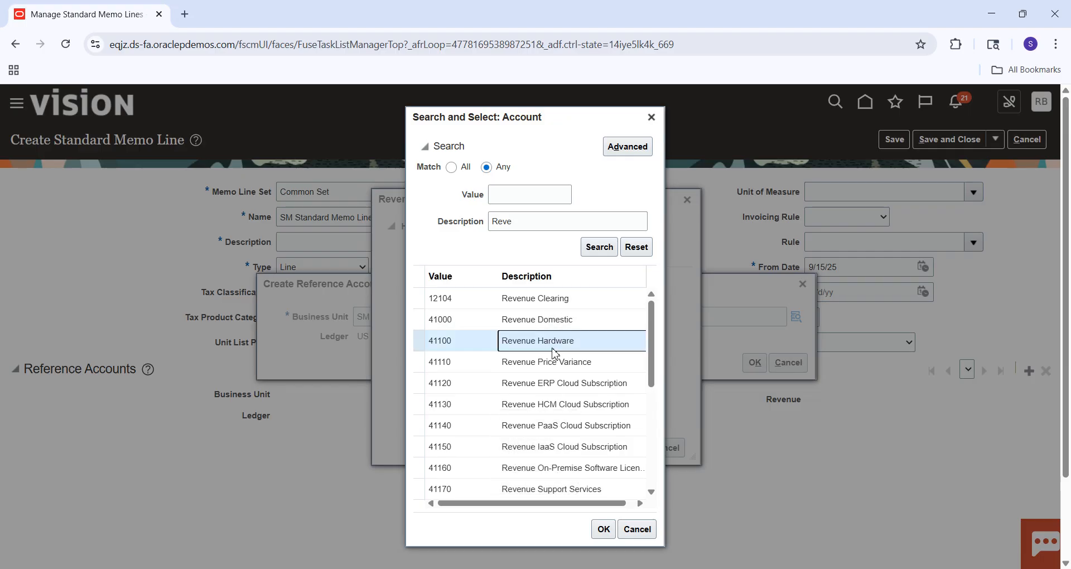
{"action": "left_click", "coordinate": [608, 533]}
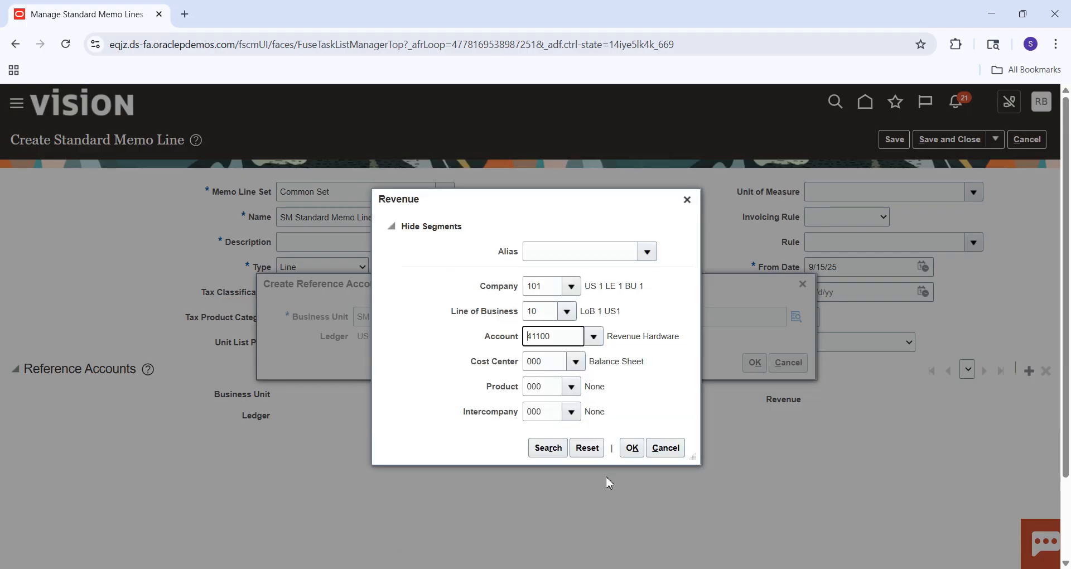
Look up the account combination 101.10.41100.000.000.000, select it as revenue account and confirm the reference account.
{"action": "left_click", "coordinate": [556, 455]}
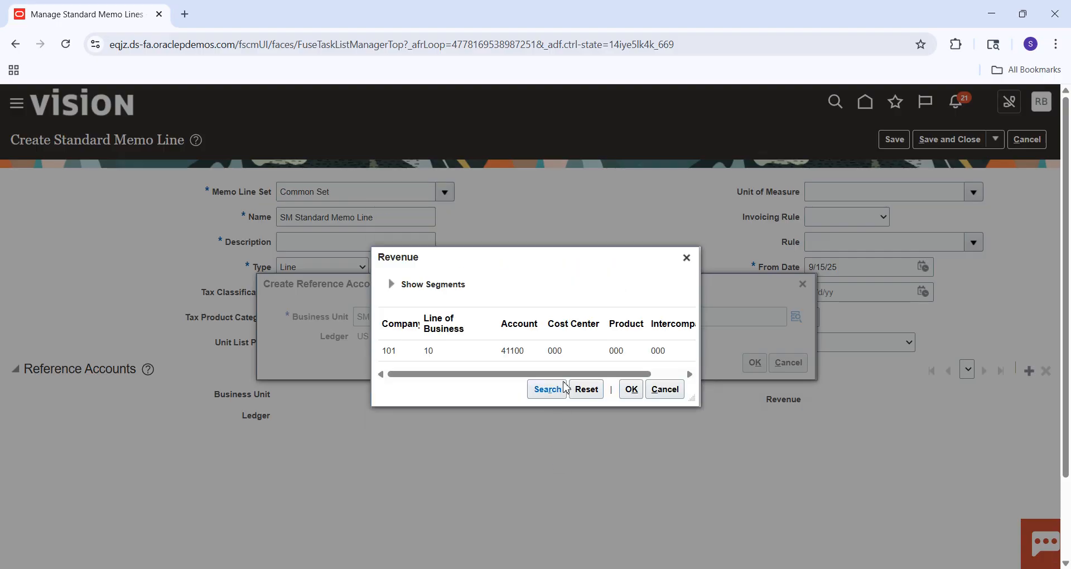
{"action": "left_click", "coordinate": [570, 352]}
{"action": "left_click", "coordinate": [632, 389]}
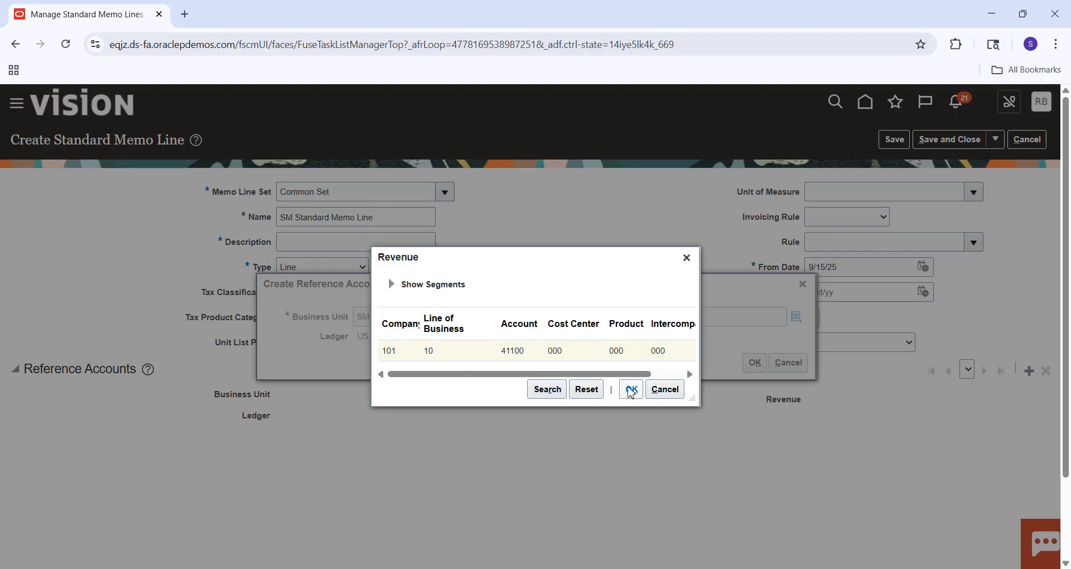
{"action": "left_click", "coordinate": [755, 364]}
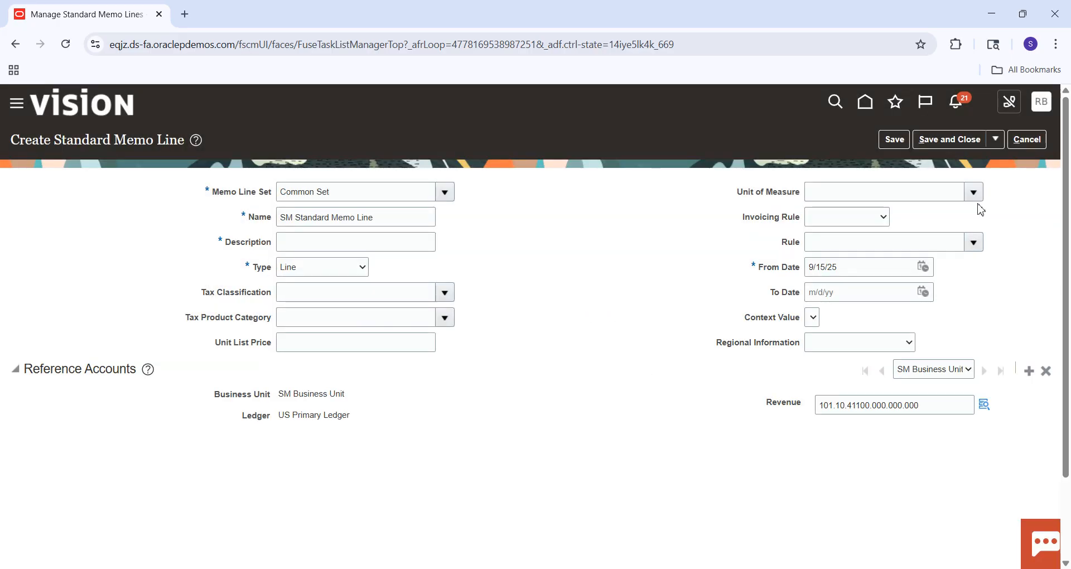
Copy the memo line's name SM Standard Memo Line into its description, and save and close the memo line.
{"action": "left_click", "coordinate": [949, 141]}
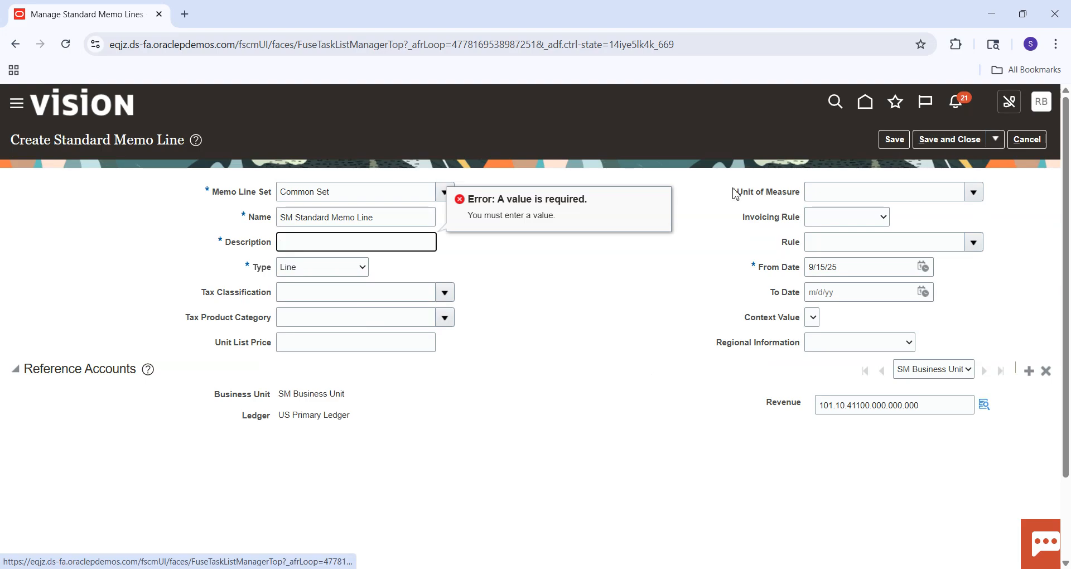
{"action": "left_click", "coordinate": [390, 218]}
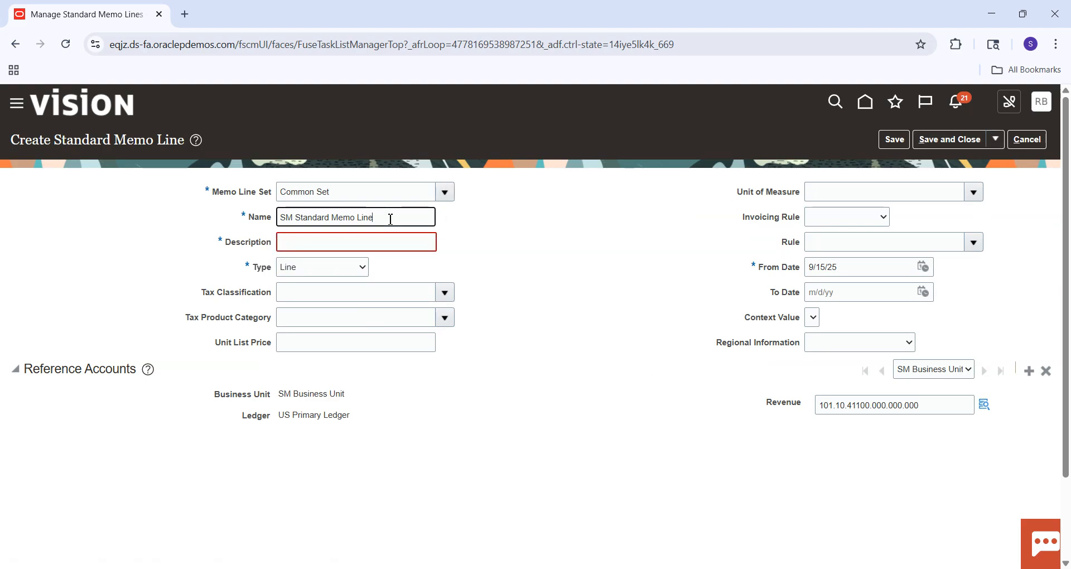
{"action": "triple_click", "coordinate": [391, 219]}
{"action": "key", "text": "ctrl+c"}
{"action": "key", "text": "Tab"}
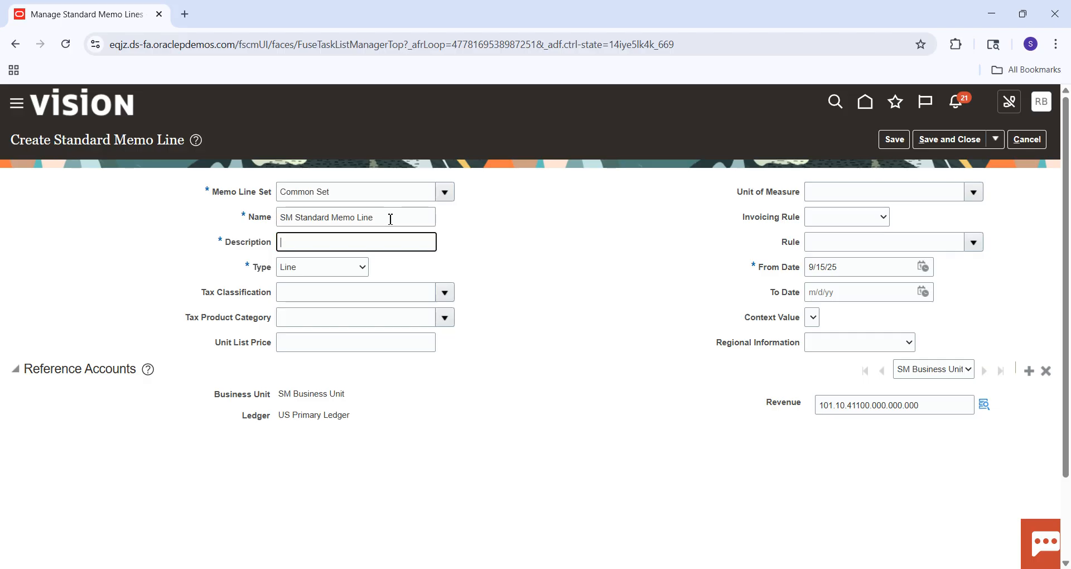
{"action": "key", "text": "ctrl+v"}
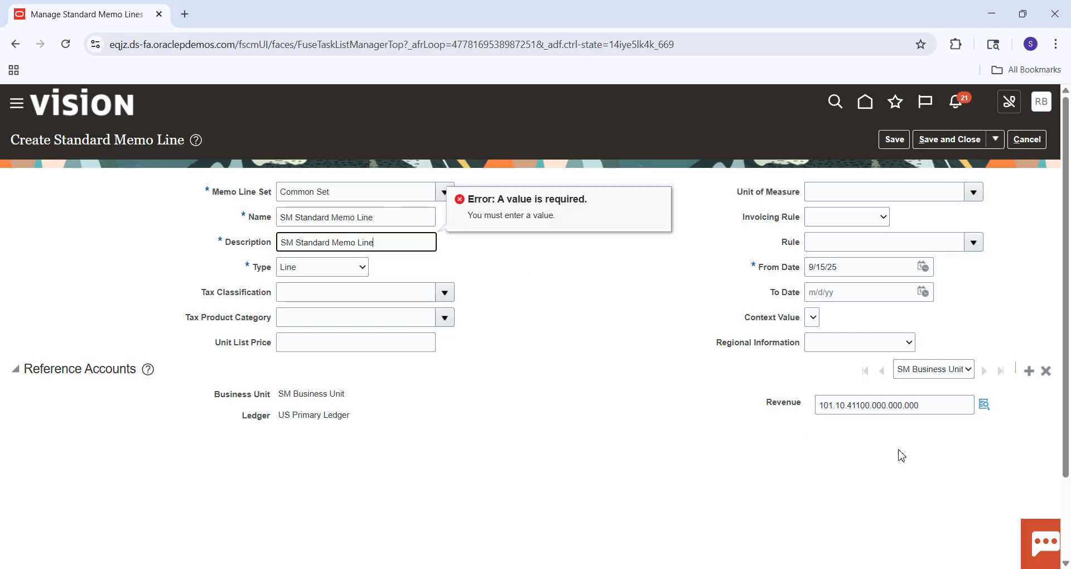
{"action": "left_click", "coordinate": [949, 140]}
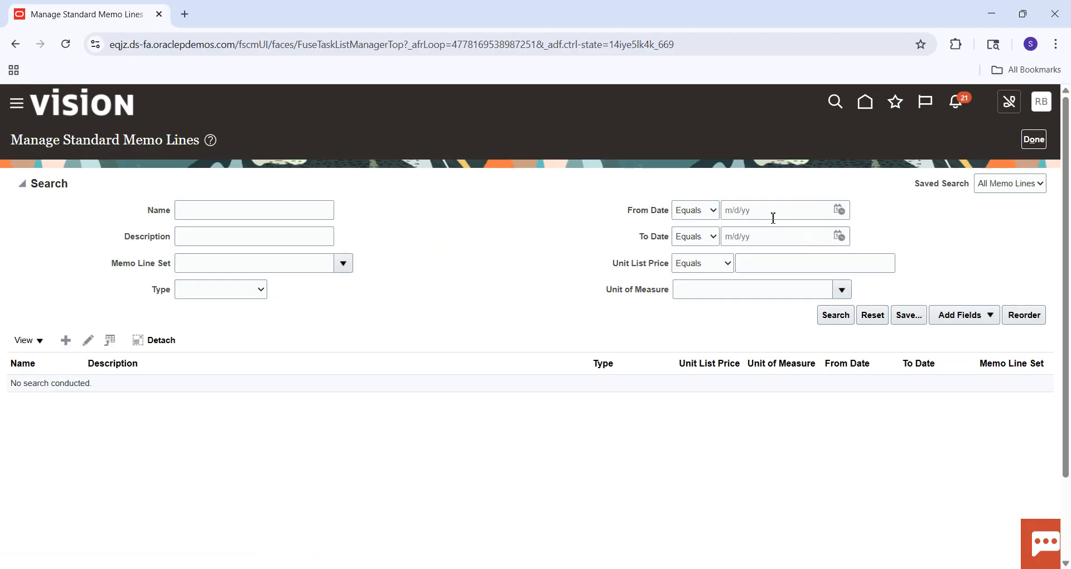
Switch to the Excel checklist, fill the Standard Memo Lines cell green, and select the Receipt Classes and Methods cell.
{"action": "left_click", "coordinate": [763, 568]}
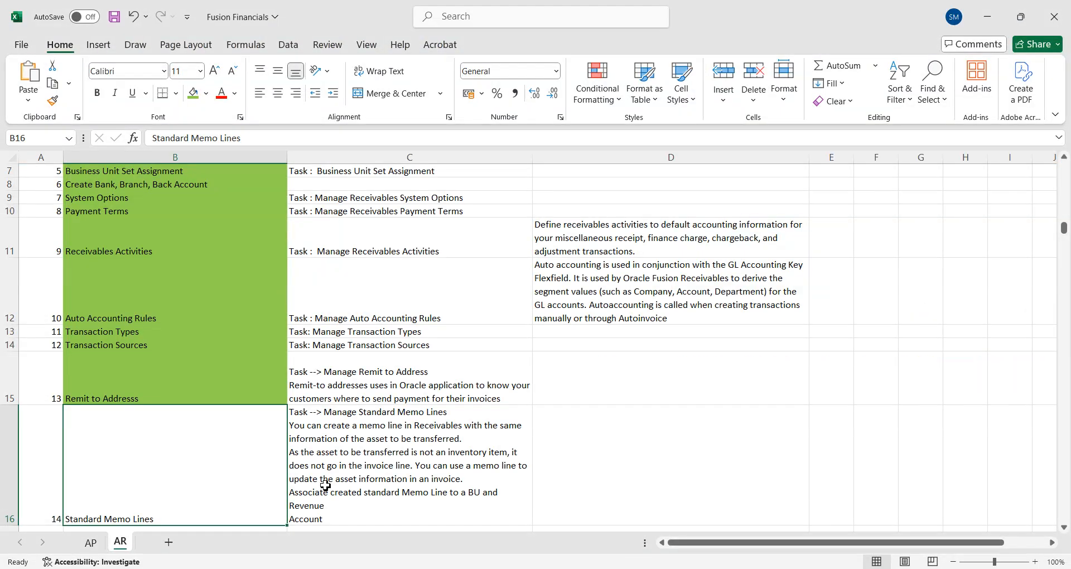
{"action": "left_click", "coordinate": [193, 93]}
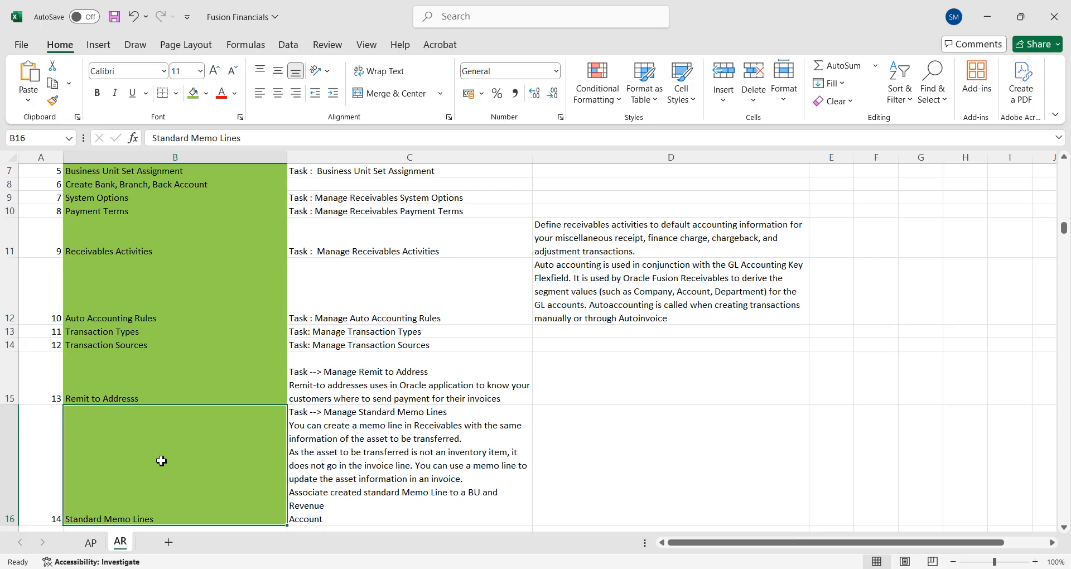
{"action": "key", "text": "Down"}
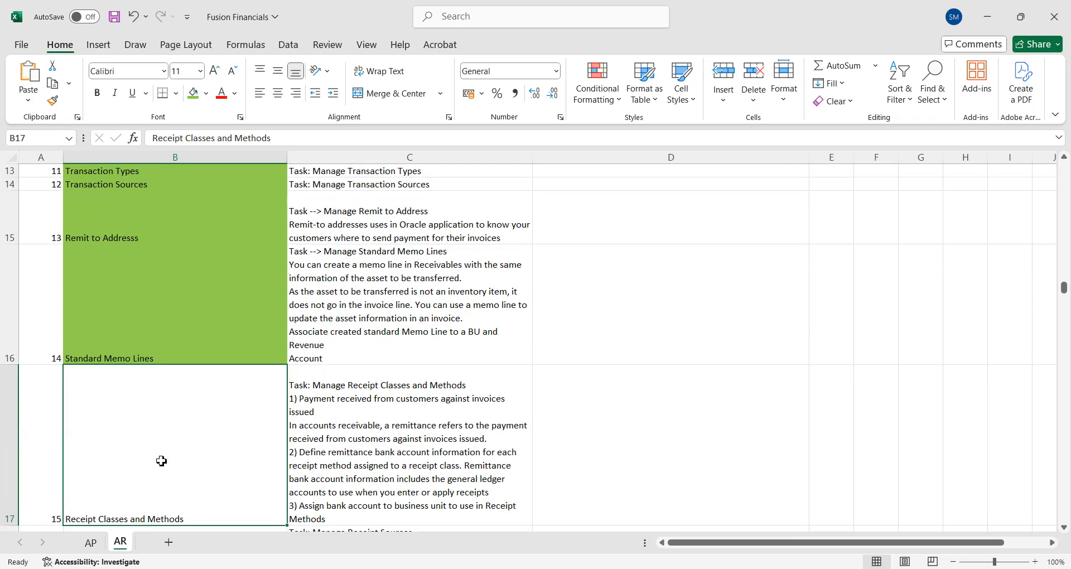
{"action": "key", "text": "Down"}
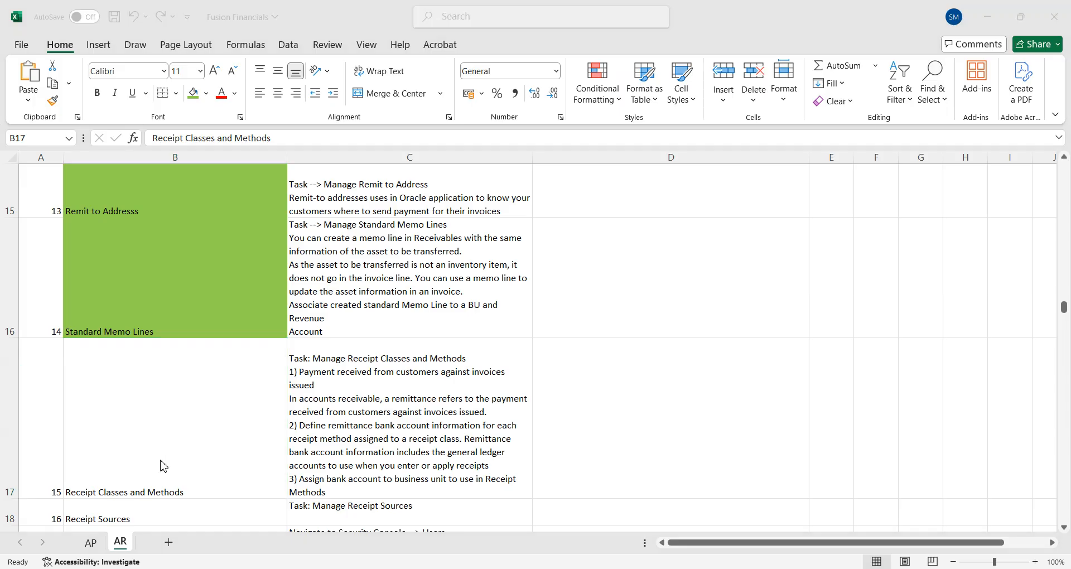
Switch back to Oracle Fusion, finish Manage Standard Memo Lines, and search the project tasks for %Manage%Receipt%.
{"action": "key", "text": "alt+Tab"}
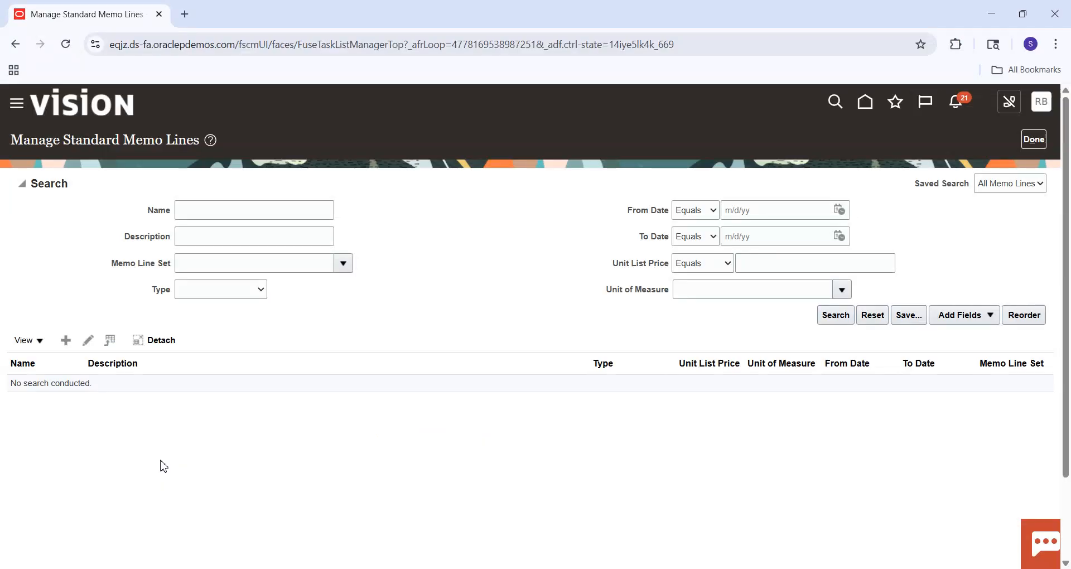
{"action": "left_click", "coordinate": [1035, 140]}
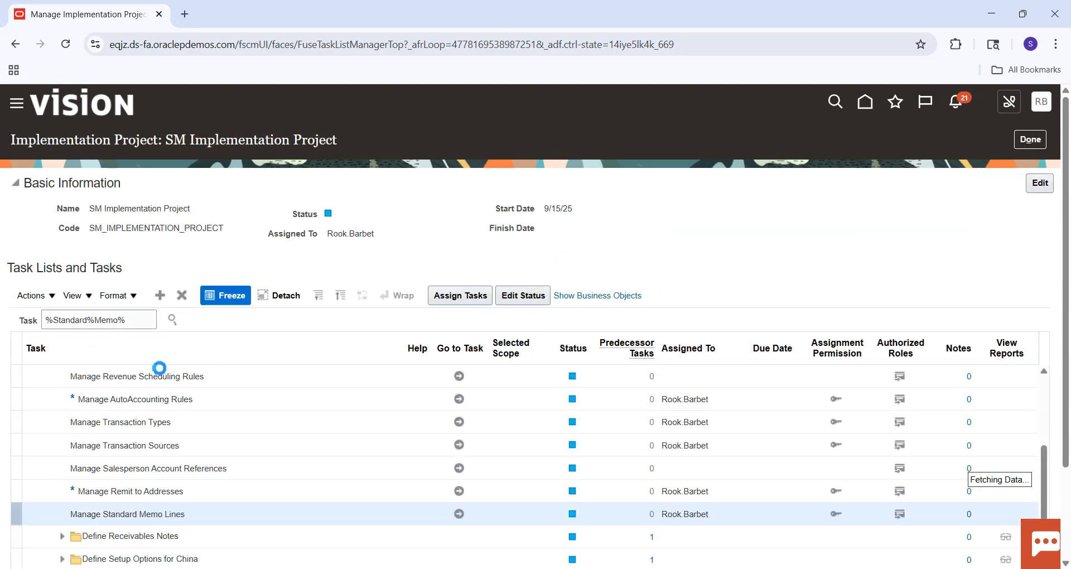
{"action": "double_click", "coordinate": [108, 321]}
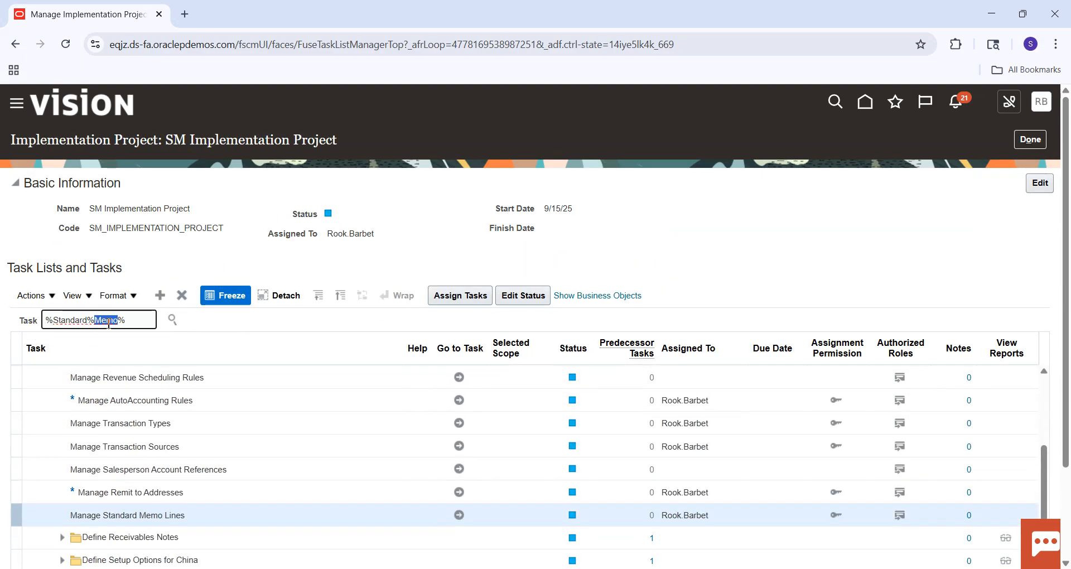
{"action": "key", "text": "BackSpace"}
{"action": "key", "text": "BackSpace"}
{"action": "key", "text": "BackSpace"}
{"action": "key", "text": "BackSpace"}
{"action": "key", "text": "BackSpace"}
{"action": "key", "text": "BackSpace"}
{"action": "key", "text": "BackSpace"}
{"action": "key", "text": "BackSpace"}
{"action": "key", "text": "BackSpace"}
{"action": "key", "text": "BackSpace"}
{"action": "type", "text": "Manage%"}
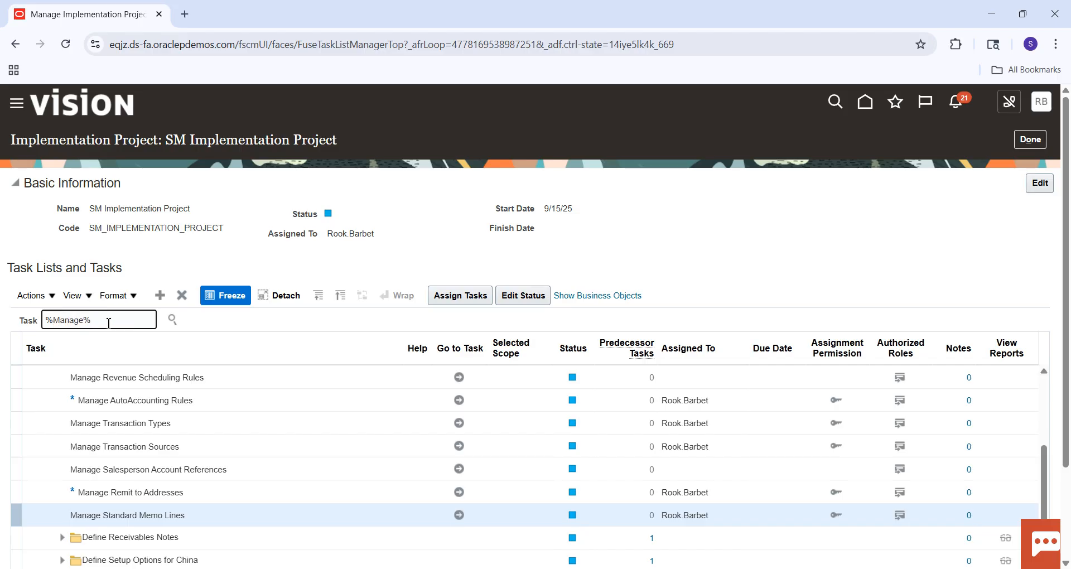
{"action": "type", "text": "Receipt%"}
{"action": "key", "text": "Return"}
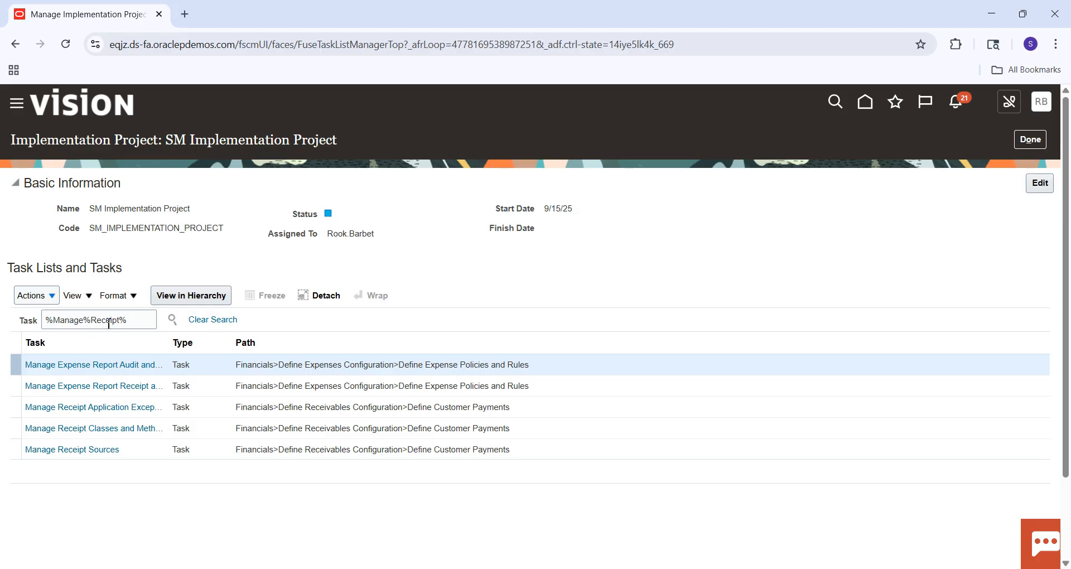
Go to the Manage Receipt Classes and Methods task under Define Customer Payments.
{"action": "left_click", "coordinate": [106, 437]}
{"action": "left_click", "coordinate": [104, 429]}
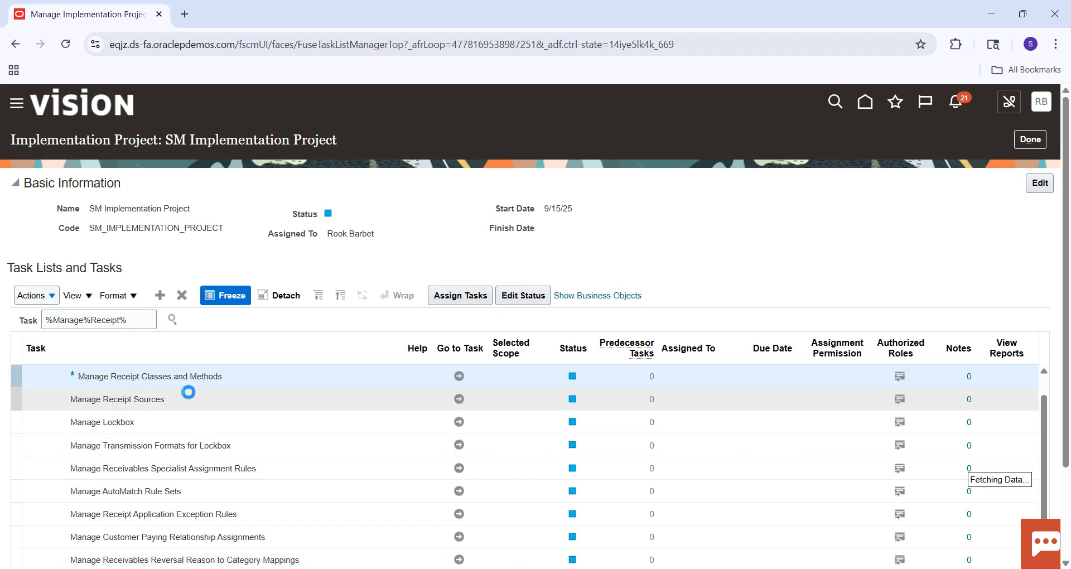
{"action": "left_click", "coordinate": [460, 378]}
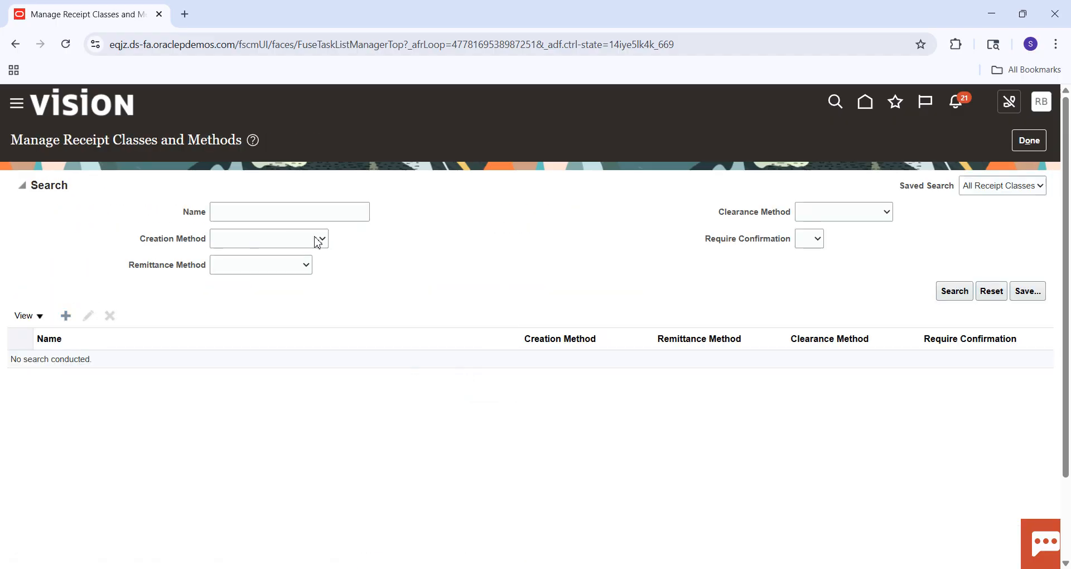
Start a new receipt class named SM Receipt Class, keeping Manual as its creation method.
{"action": "left_click", "coordinate": [248, 195]}
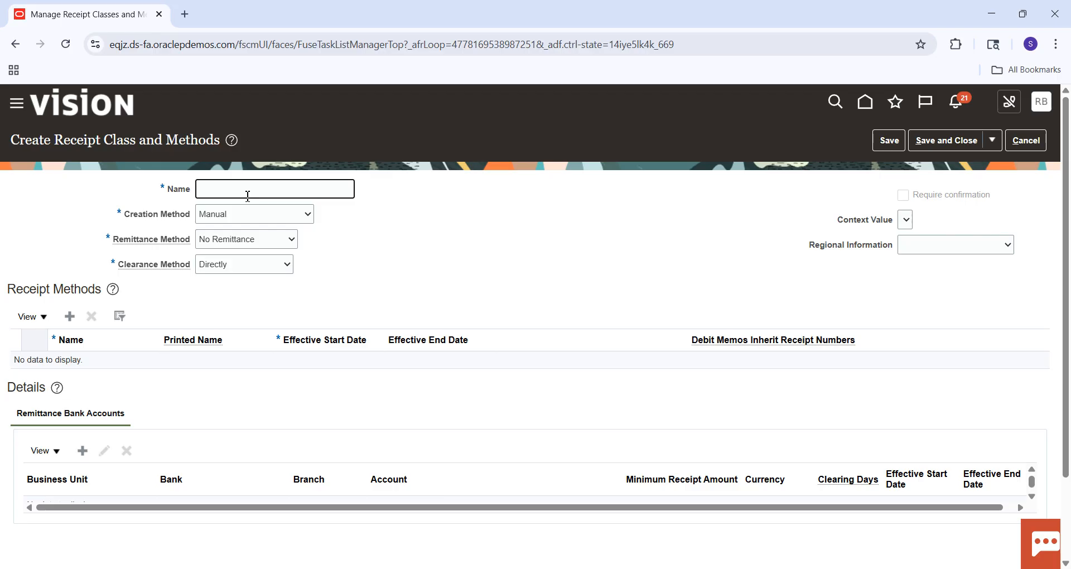
{"action": "type", "text": "SM Re"}
{"action": "key", "text": "BackSpace"}
{"action": "key", "text": "BackSpace"}
{"action": "key", "text": "BackSpace"}
{"action": "key", "text": "BackSpace"}
{"action": "type", "text": "ceipt Class"}
{"action": "key", "text": "Tab"}
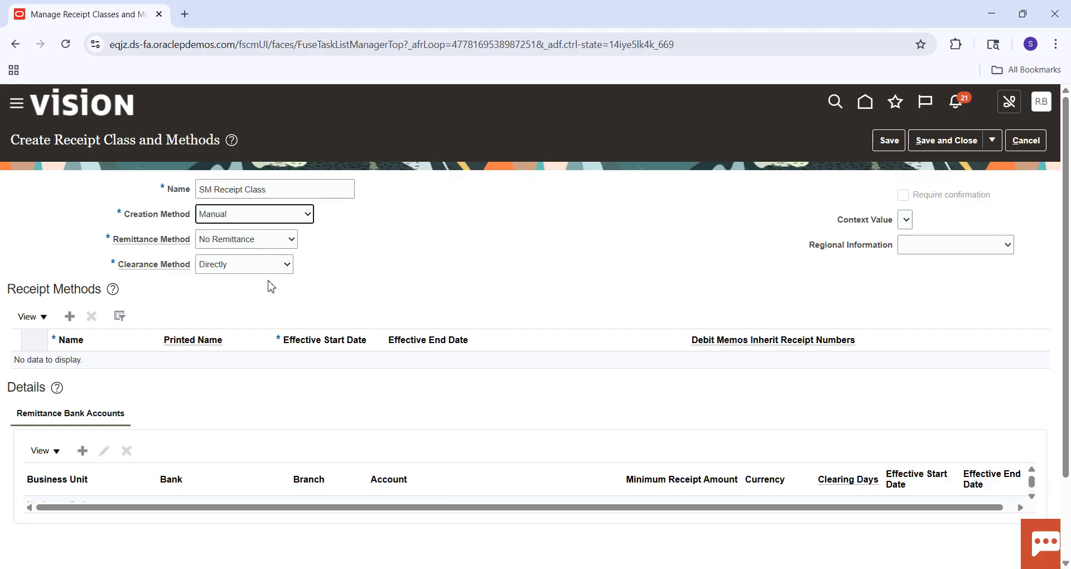
Add a receipt method to the class with SM Receipt Method as its name and printed name.
{"action": "left_click", "coordinate": [71, 319]}
{"action": "left_click", "coordinate": [93, 366]}
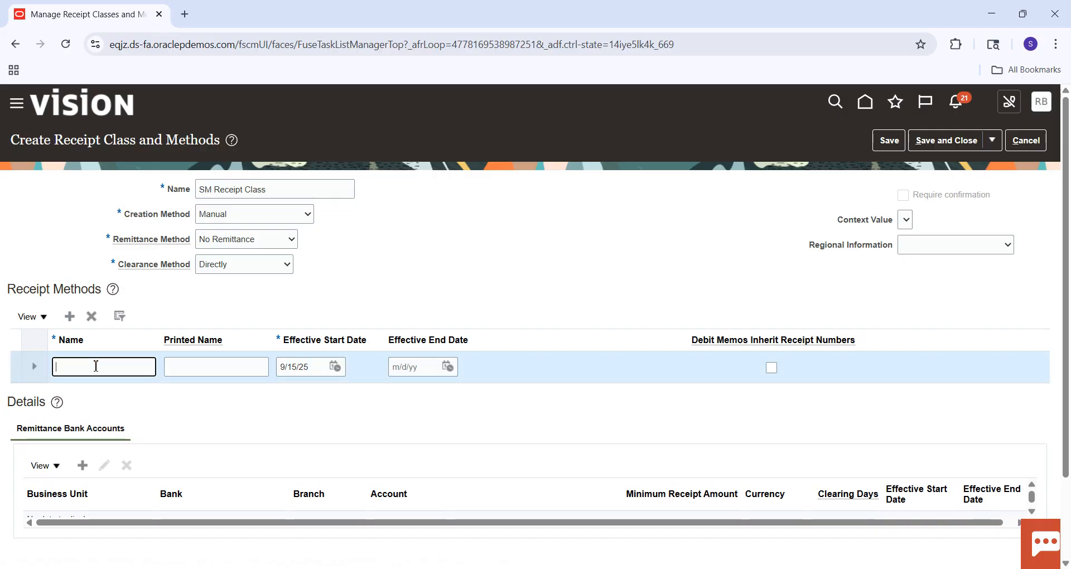
{"action": "key", "text": "Caps_Lock"}
{"action": "type", "text": "SM R"}
{"action": "key", "text": "Caps_Lock"}
{"action": "type", "text": "eceipt M"}
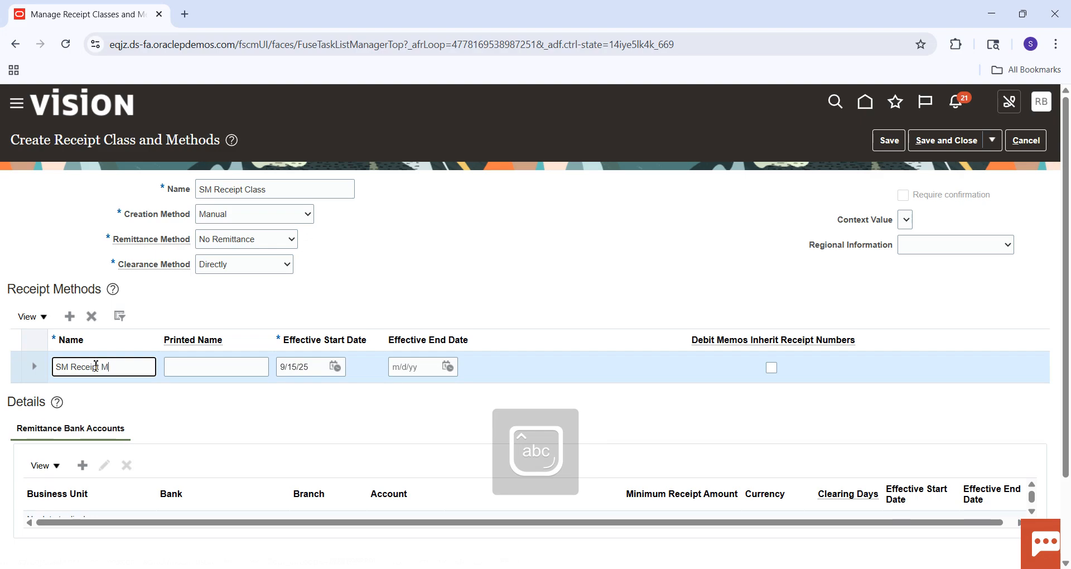
{"action": "type", "text": "ethod"}
{"action": "key", "text": "Tab"}
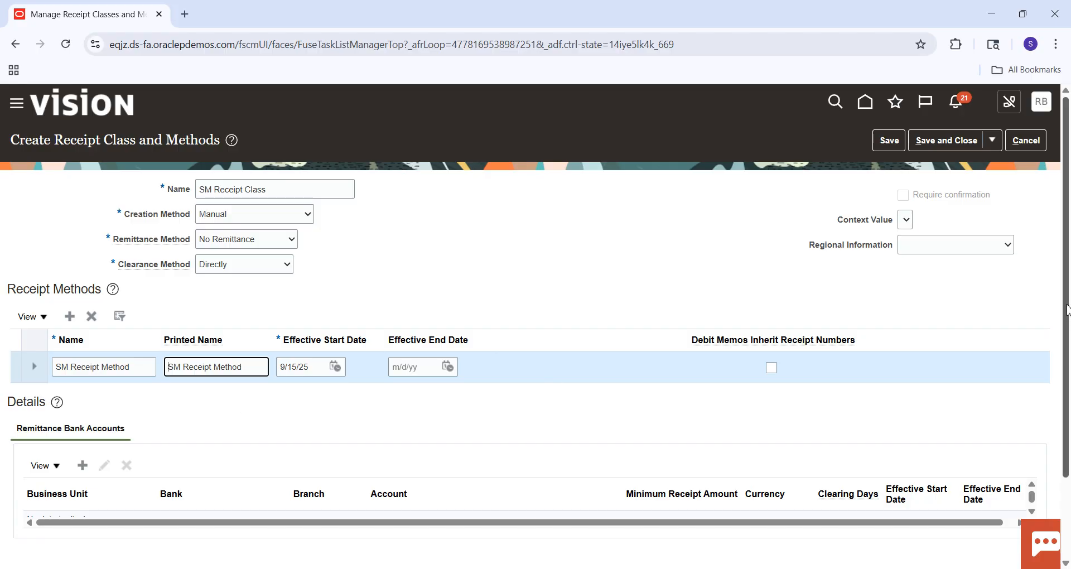
Try to add a remittance bank account to SM Receipt Method and cancel its creation.
{"action": "scroll", "coordinate": [1068, 351], "scroll_direction": "down", "scroll_amount": 2}
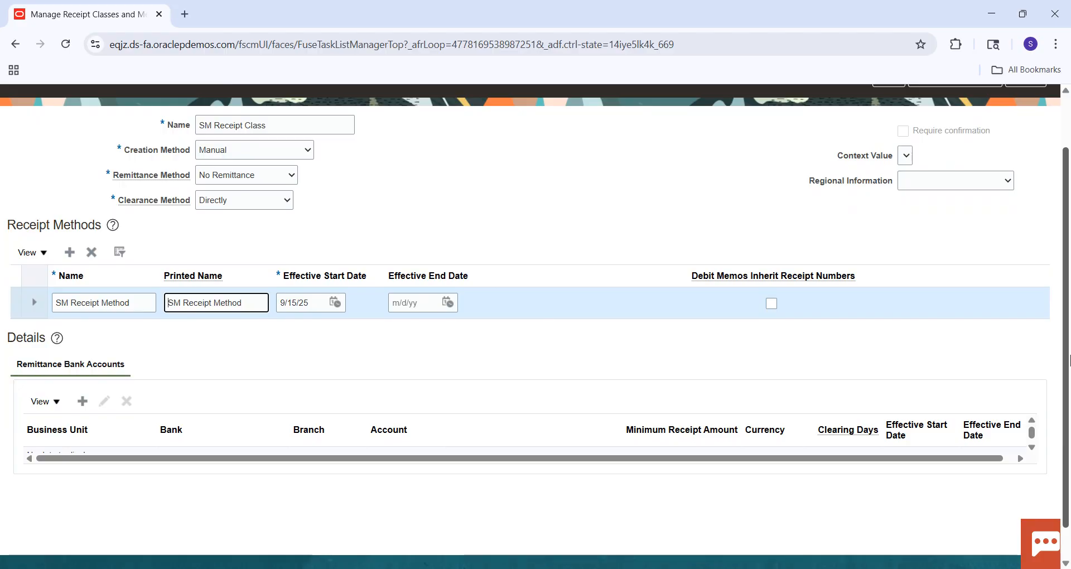
{"action": "left_click", "coordinate": [82, 402]}
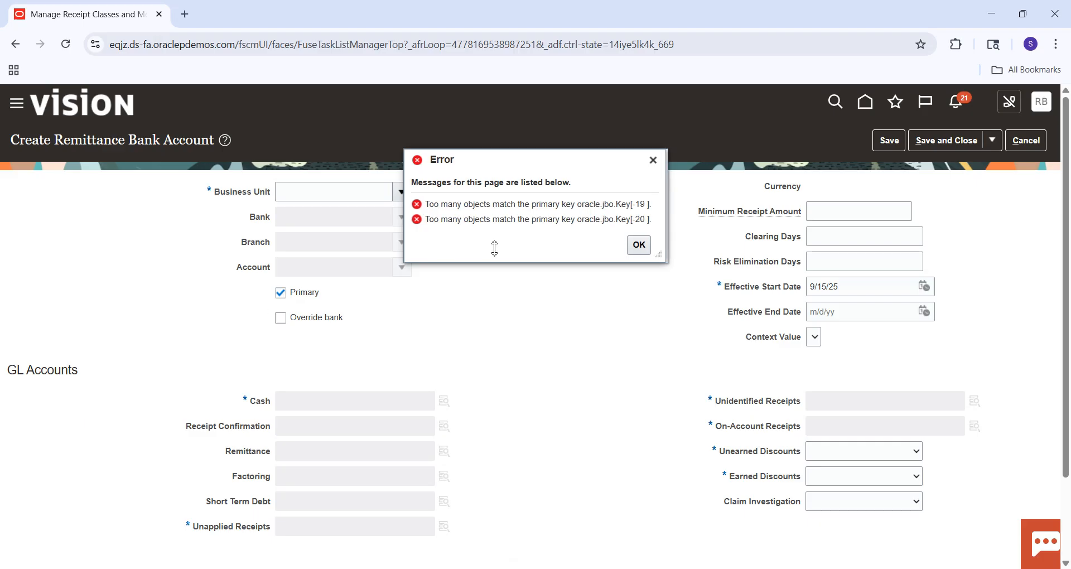
{"action": "left_click", "coordinate": [640, 249]}
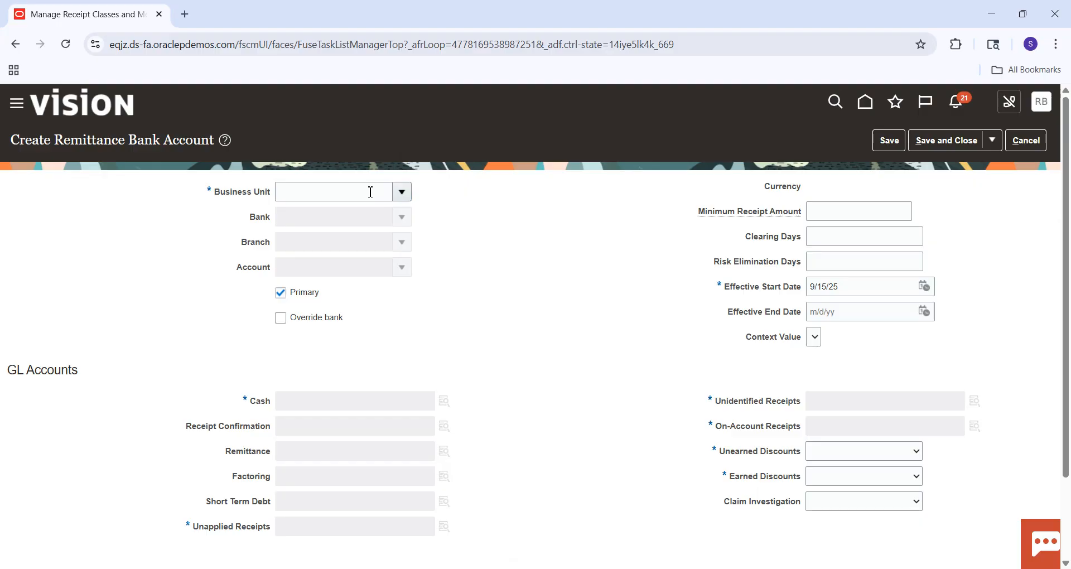
{"action": "left_click", "coordinate": [1032, 143]}
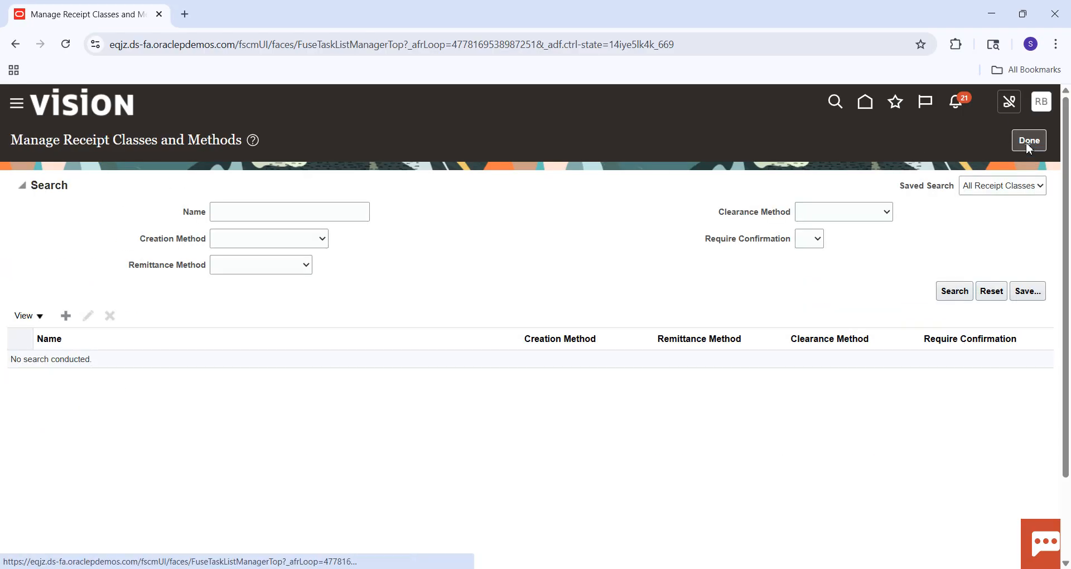
{"action": "left_click", "coordinate": [67, 316]}
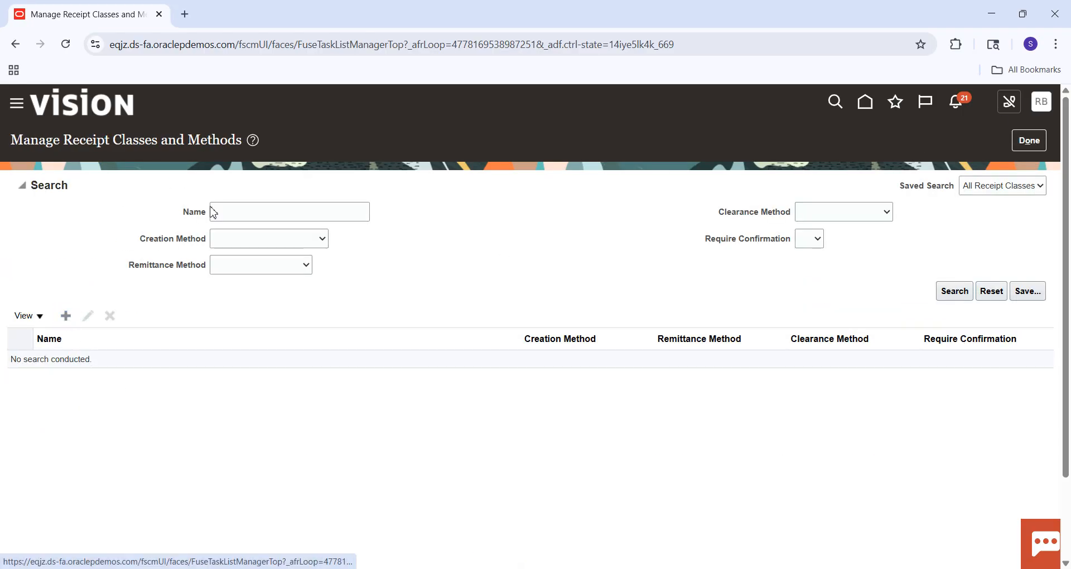
{"action": "left_click", "coordinate": [266, 193]}
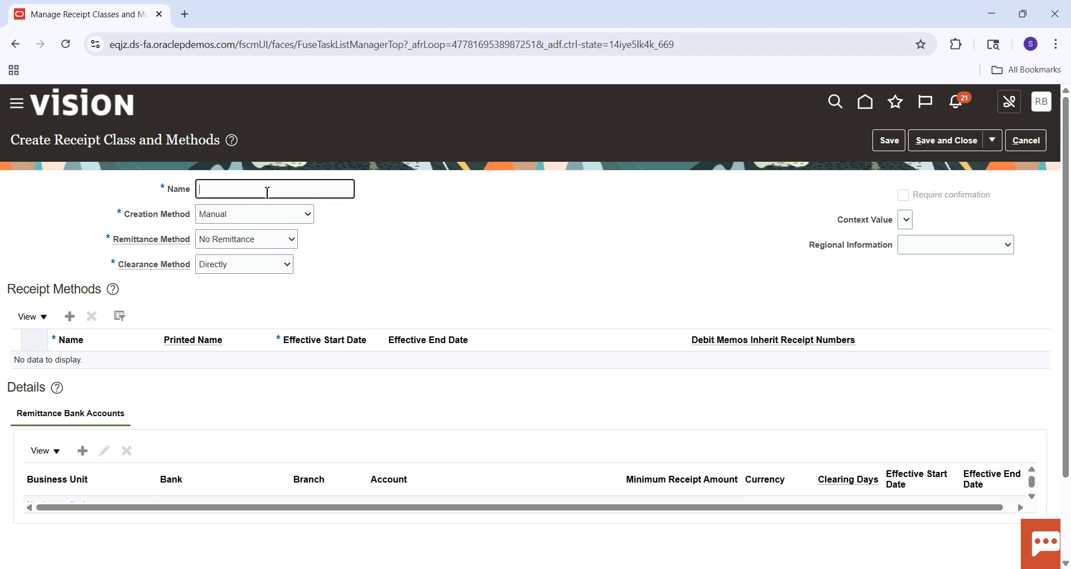
{"action": "type", "text": "SM Receipt C"}
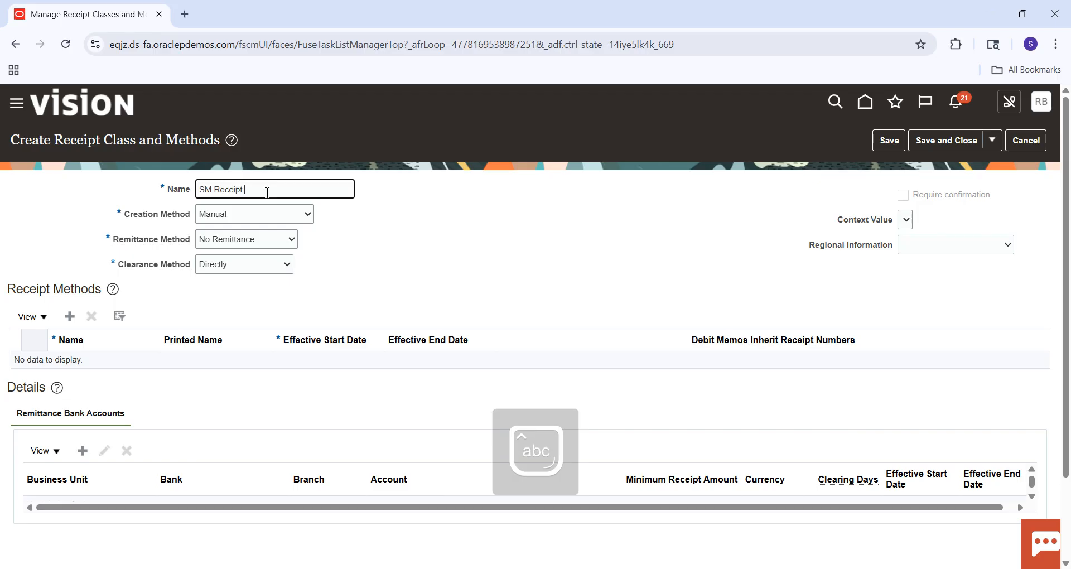
{"action": "left_click", "coordinate": [1036, 146]}
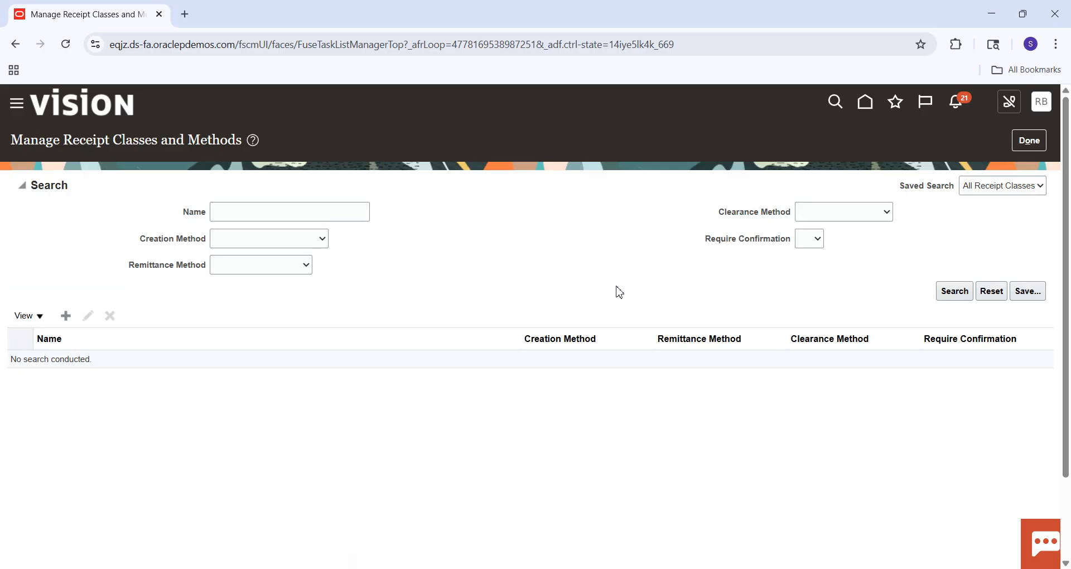
Finish Manage Receipt Classes and Methods and search the implementation project's tasks for %Manage%Bank%Acc%.
{"action": "left_click", "coordinate": [1028, 140]}
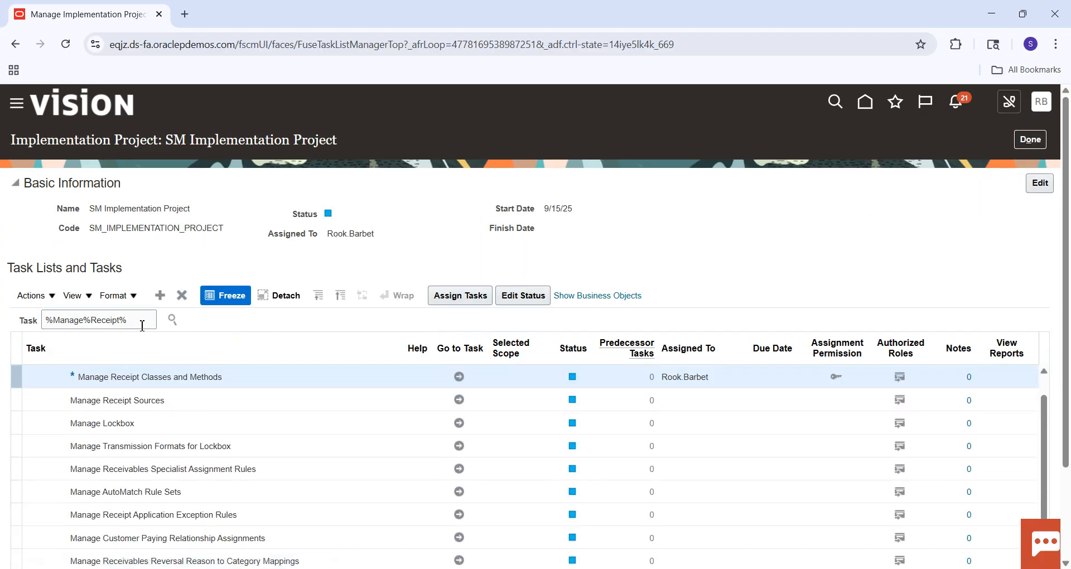
{"action": "left_click_drag", "start_coordinate": [141, 324], "coordinate": [94, 323]}
{"action": "key", "text": "BackSpace"}
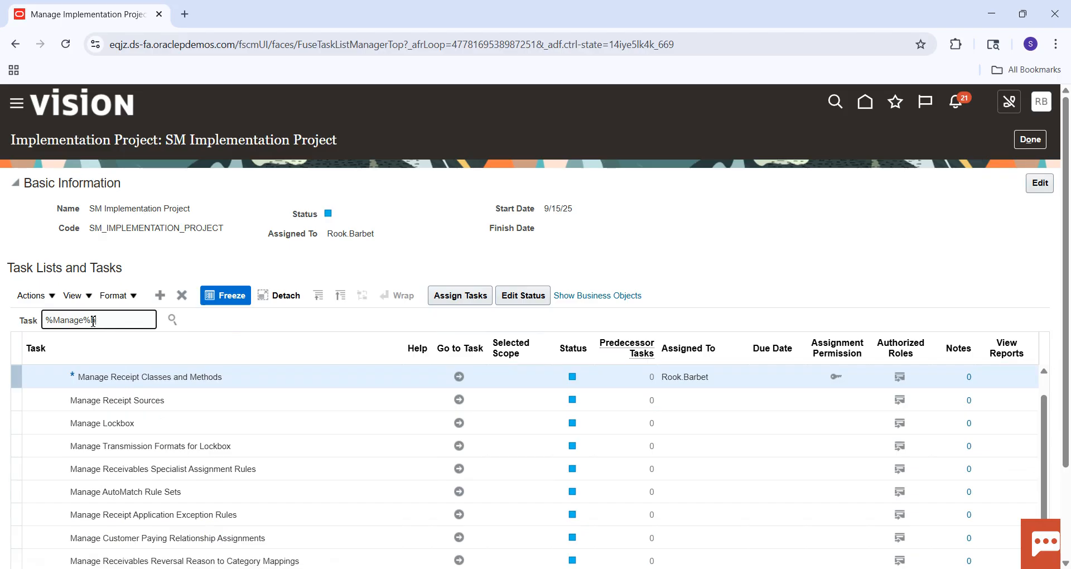
{"action": "type", "text": "Bank%Acc%"}
{"action": "key", "text": "Return"}
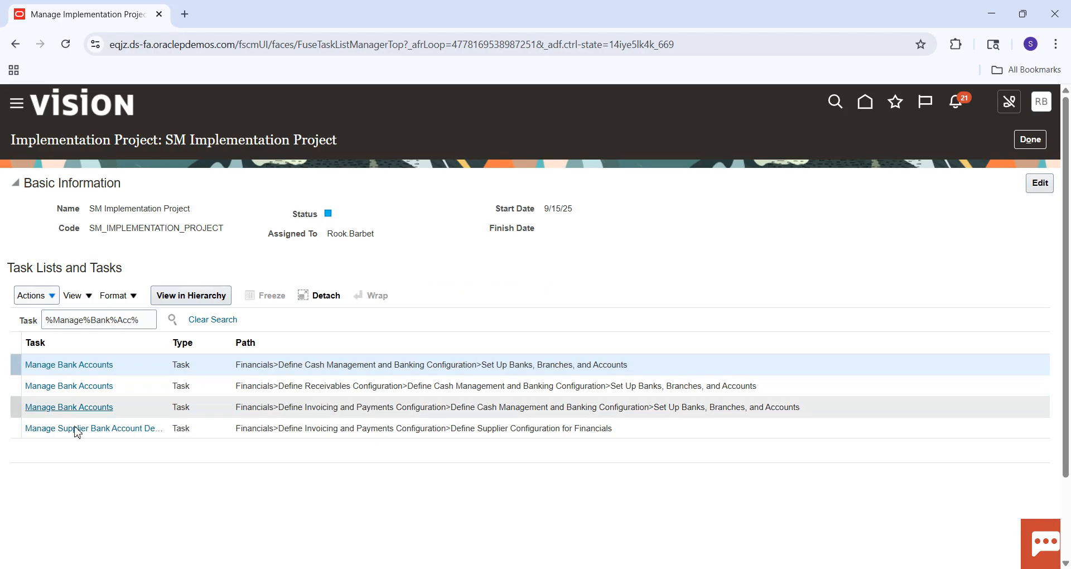
Go to the Manage Bank Accounts task under Define Cash Management and Banking Configuration and search for accounts at Bank of America.
{"action": "left_click", "coordinate": [94, 365]}
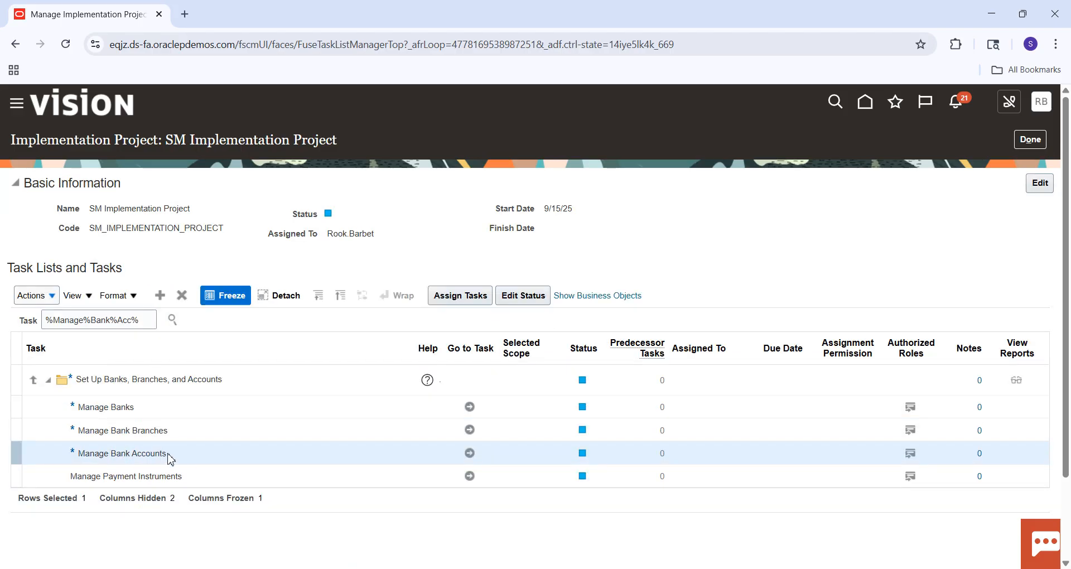
{"action": "left_click", "coordinate": [470, 454]}
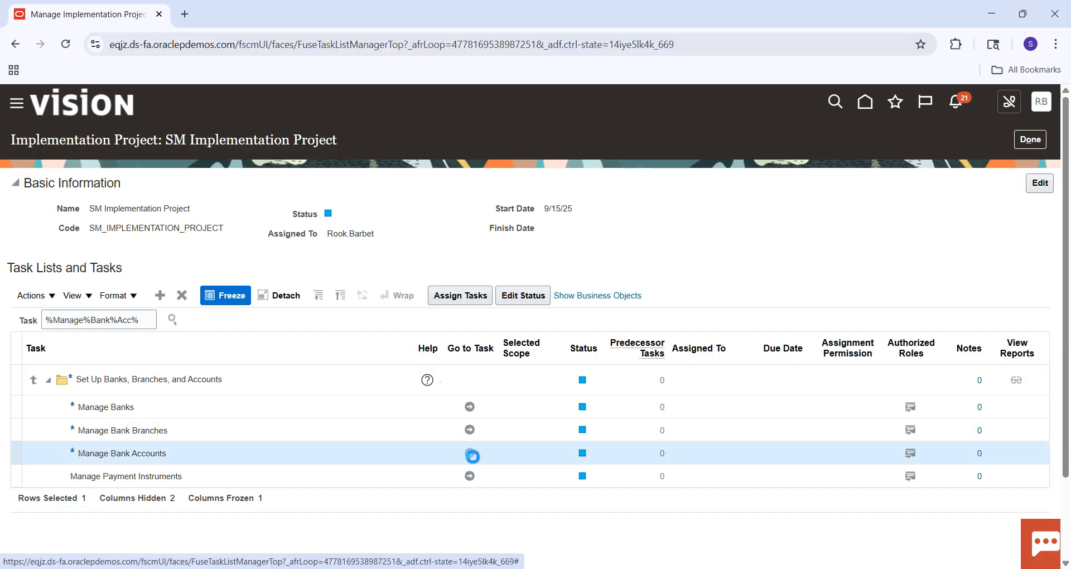
{"action": "left_click", "coordinate": [601, 224]}
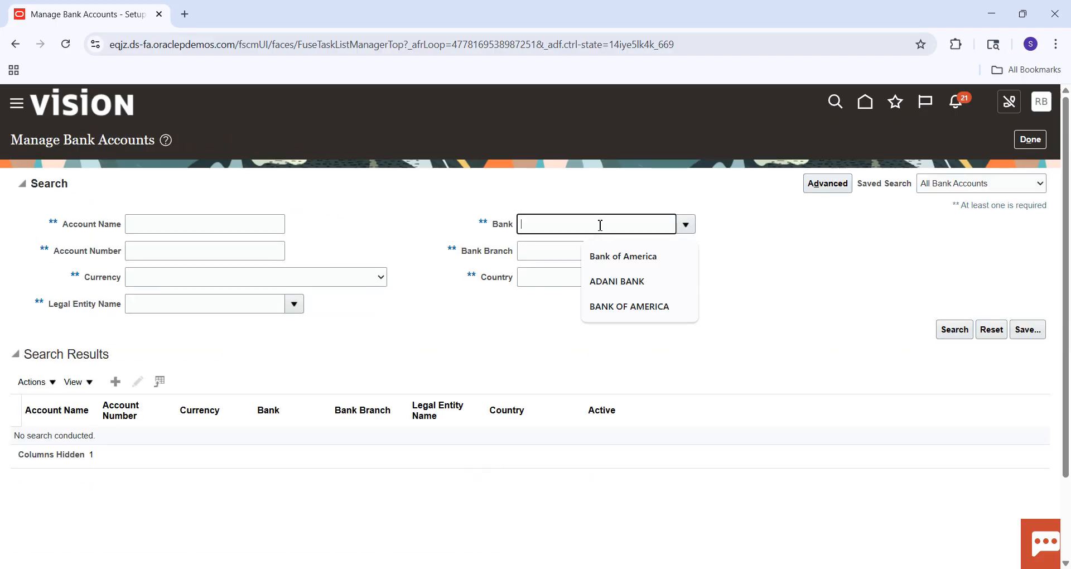
{"action": "left_click", "coordinate": [622, 258]}
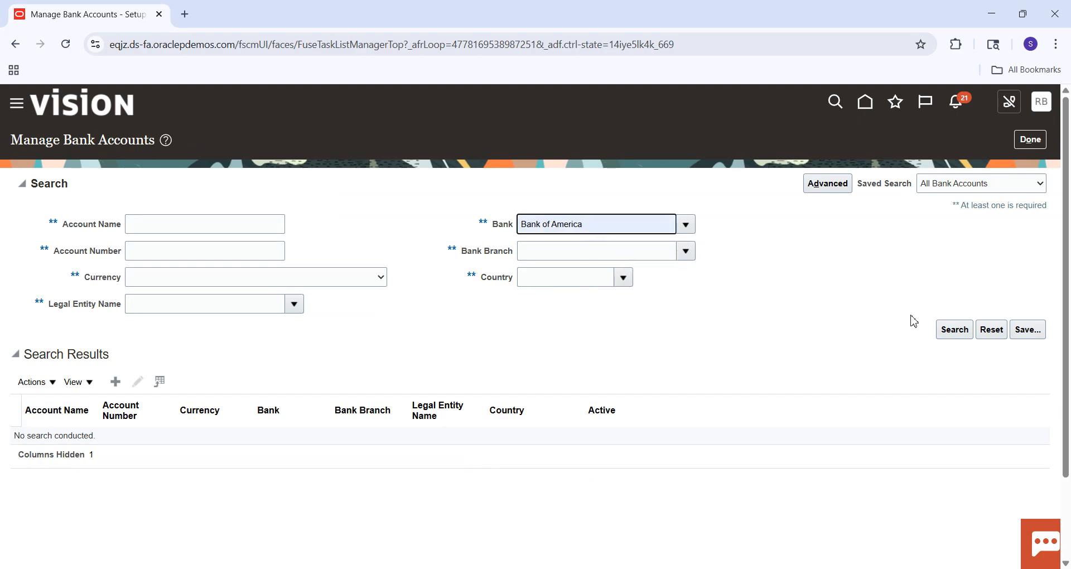
{"action": "left_click", "coordinate": [955, 331]}
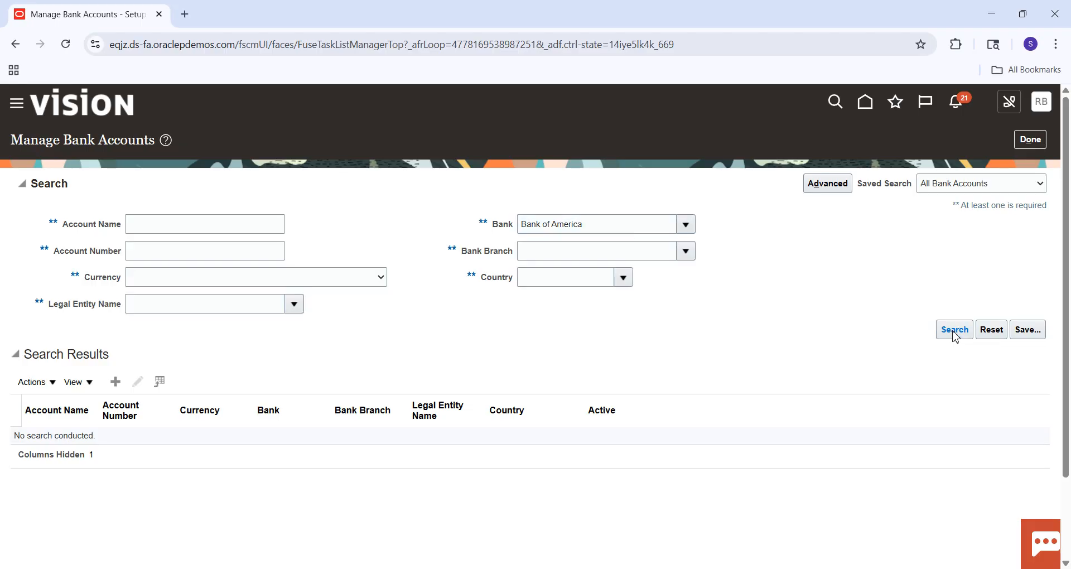
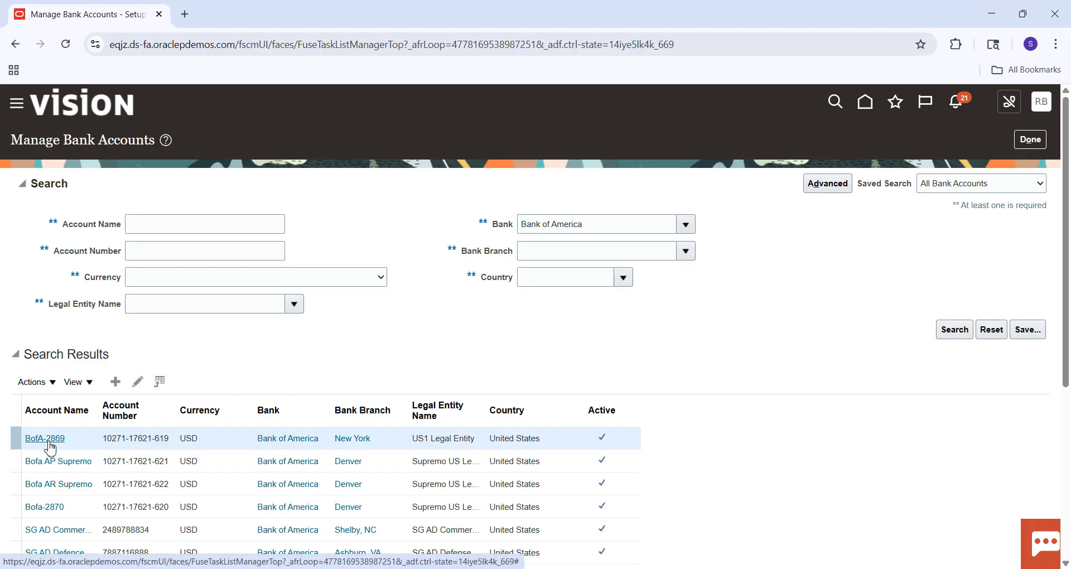
Open the BofA-2869 bank account's business unit access and put the account into edit mode.
{"action": "left_click", "coordinate": [49, 441]}
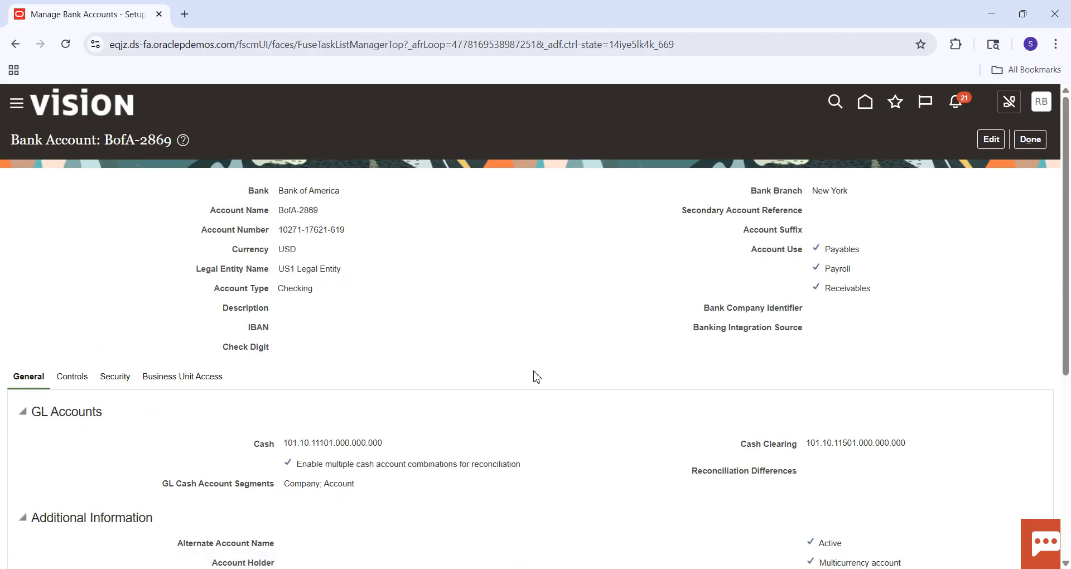
{"action": "left_click", "coordinate": [205, 379]}
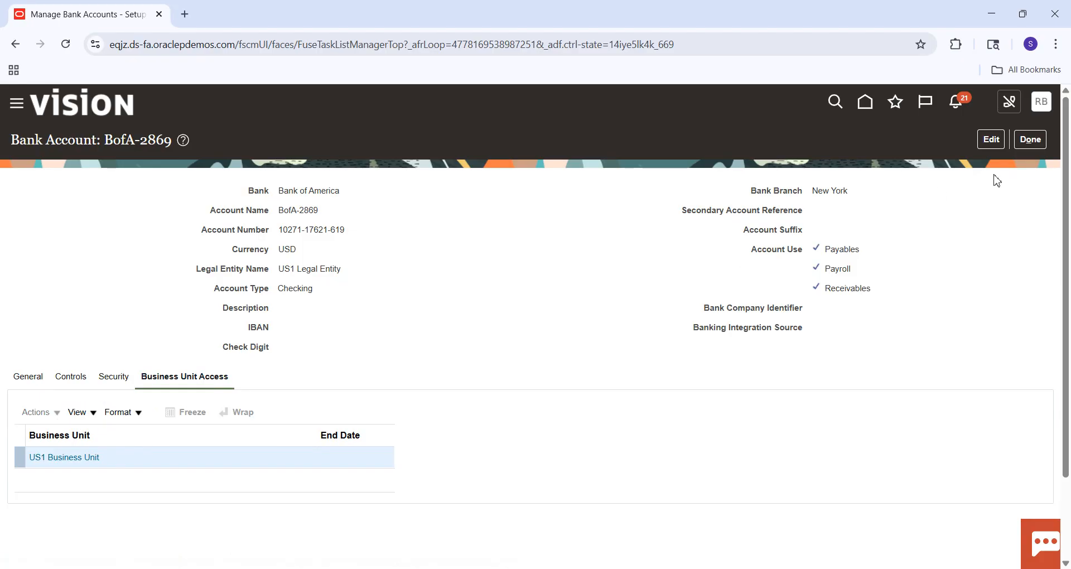
{"action": "left_click", "coordinate": [992, 144]}
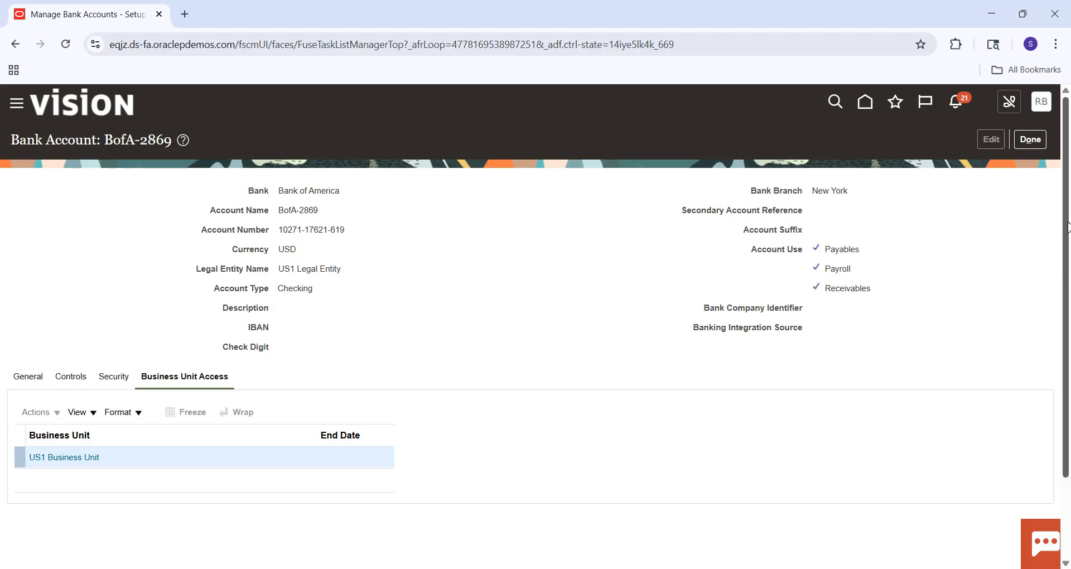
{"action": "scroll", "coordinate": [1066, 198], "scroll_direction": "down", "scroll_amount": 3}
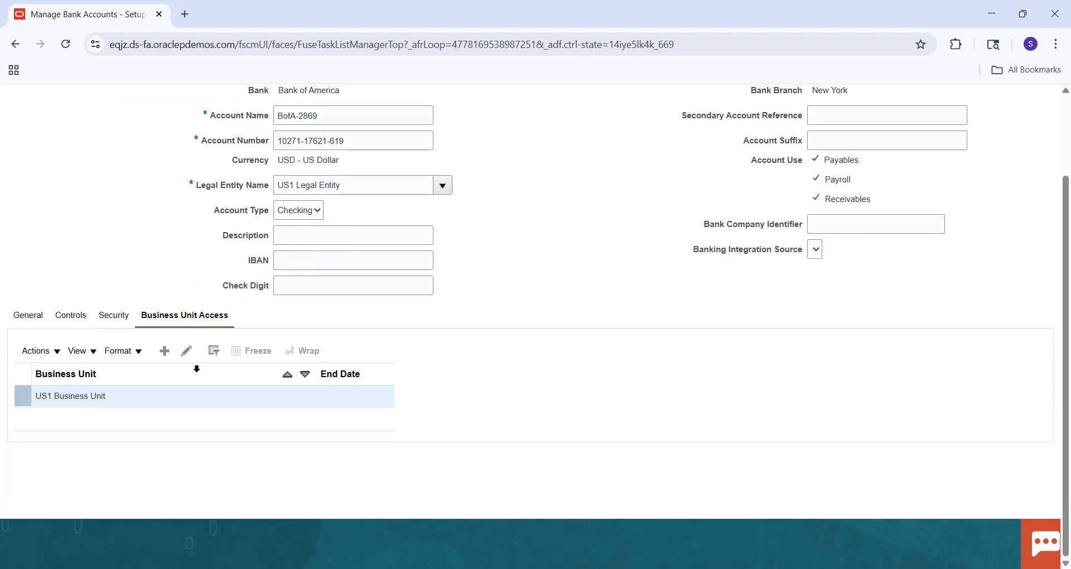
Grant SM Business Unit access to the BofA-2869 account, then save and close the account.
{"action": "left_click", "coordinate": [165, 352]}
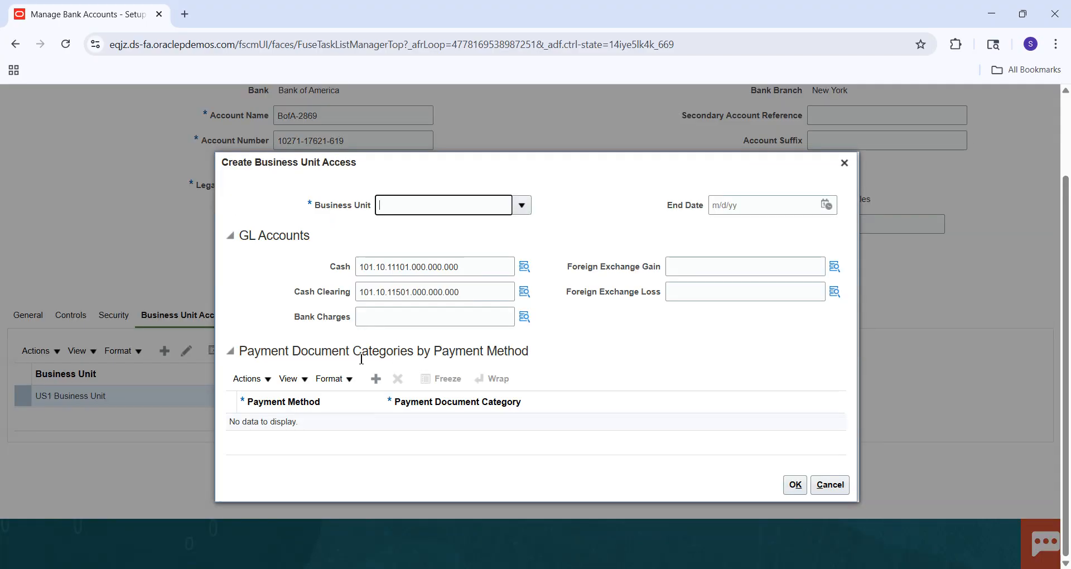
{"action": "type", "text": "SM Business Unit"}
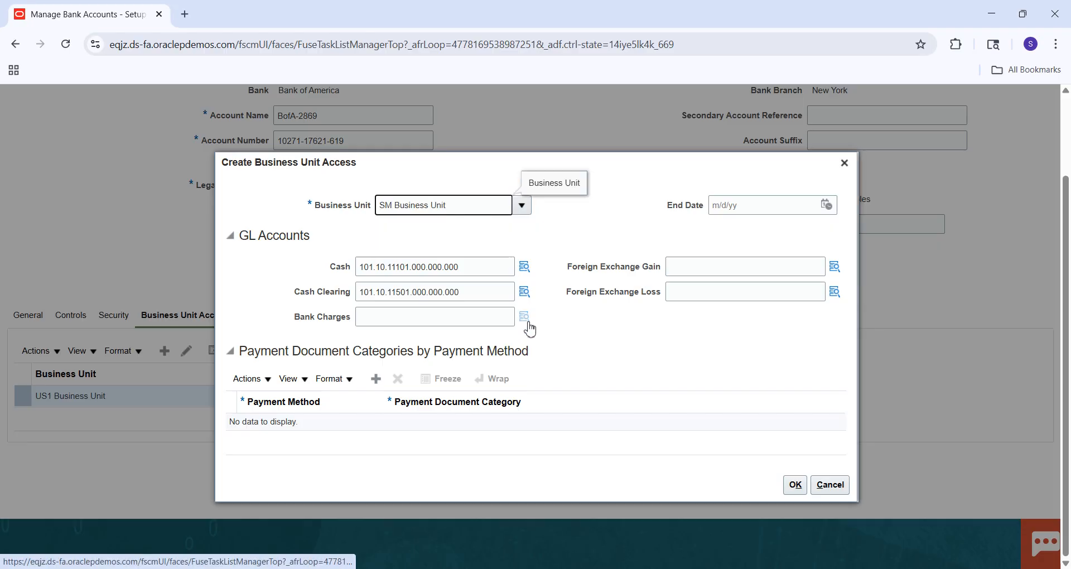
{"action": "left_click", "coordinate": [788, 487]}
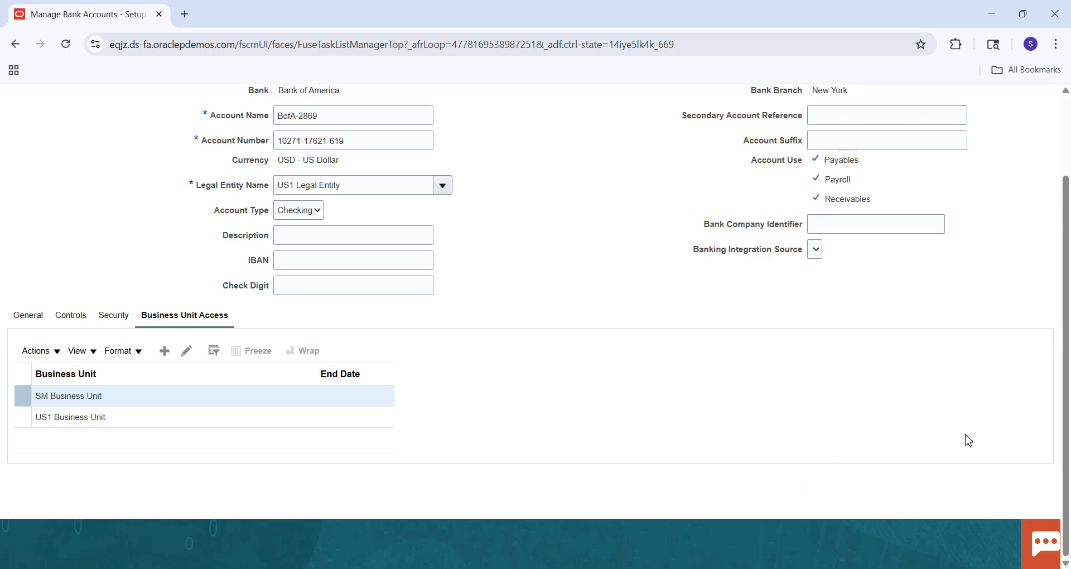
{"action": "scroll", "coordinate": [1066, 353], "scroll_direction": "up", "scroll_amount": 3}
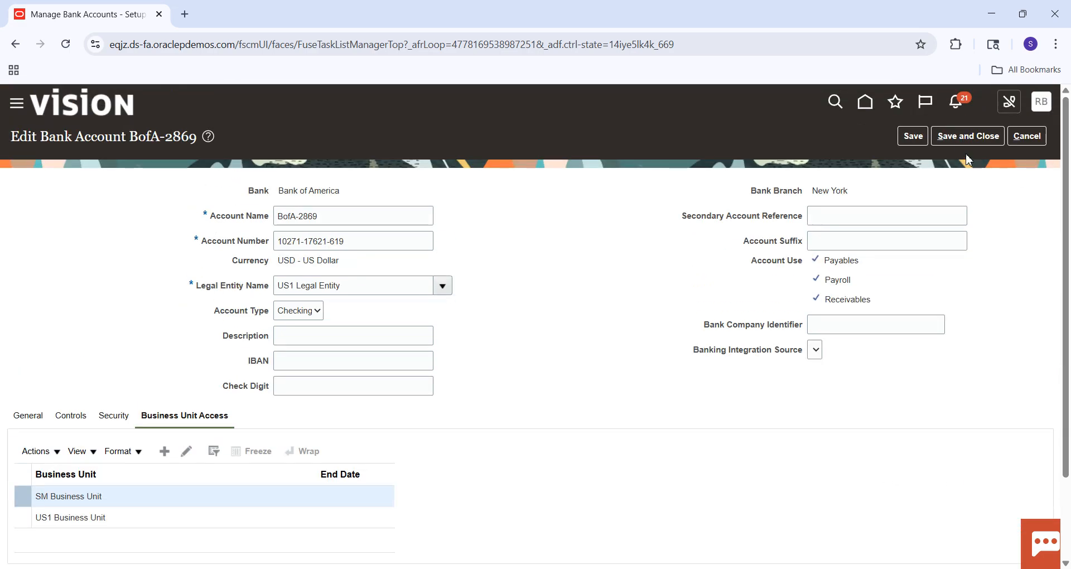
{"action": "left_click", "coordinate": [956, 139]}
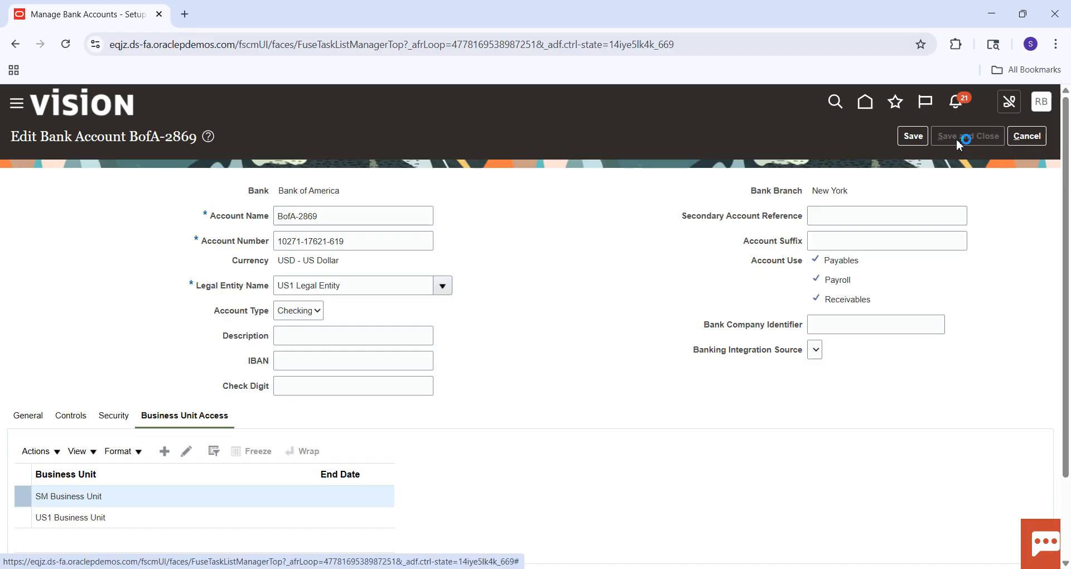
{"action": "left_click", "coordinate": [569, 229]}
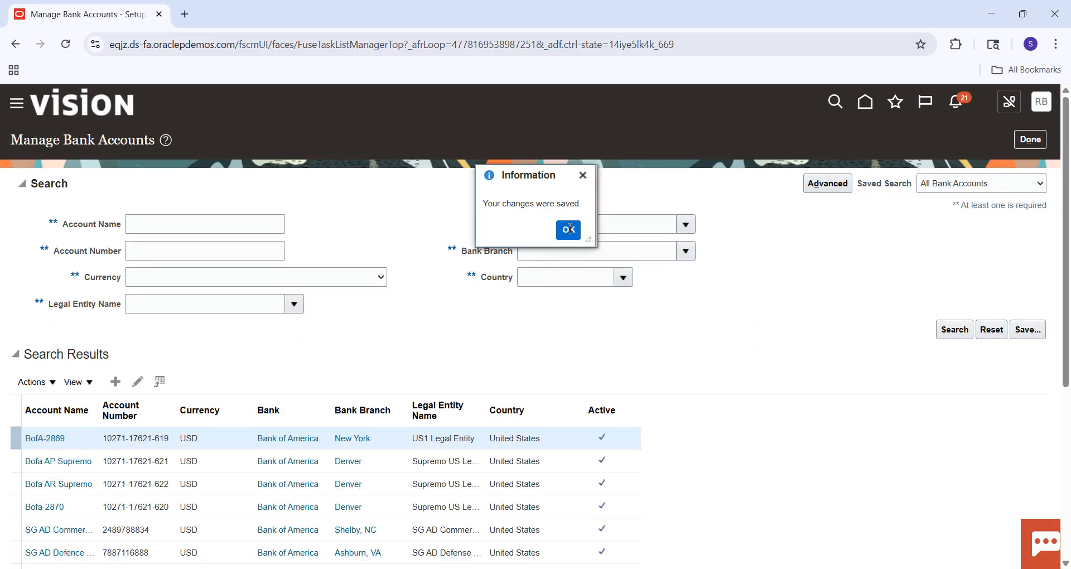
Finish Manage Bank Accounts, search the project's tasks for %Manage%Receipt%Class%, and go to Manage Receipt Classes and Methods.
{"action": "left_click", "coordinate": [1030, 142]}
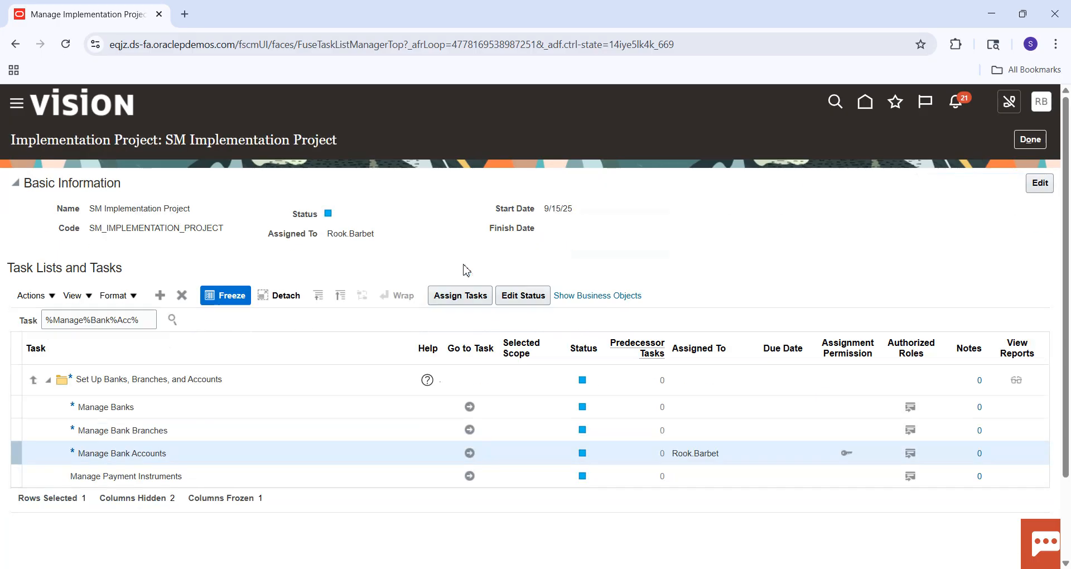
{"action": "left_click_drag", "start_coordinate": [136, 323], "coordinate": [90, 320]}
{"action": "type", "text": "Receipt%"}
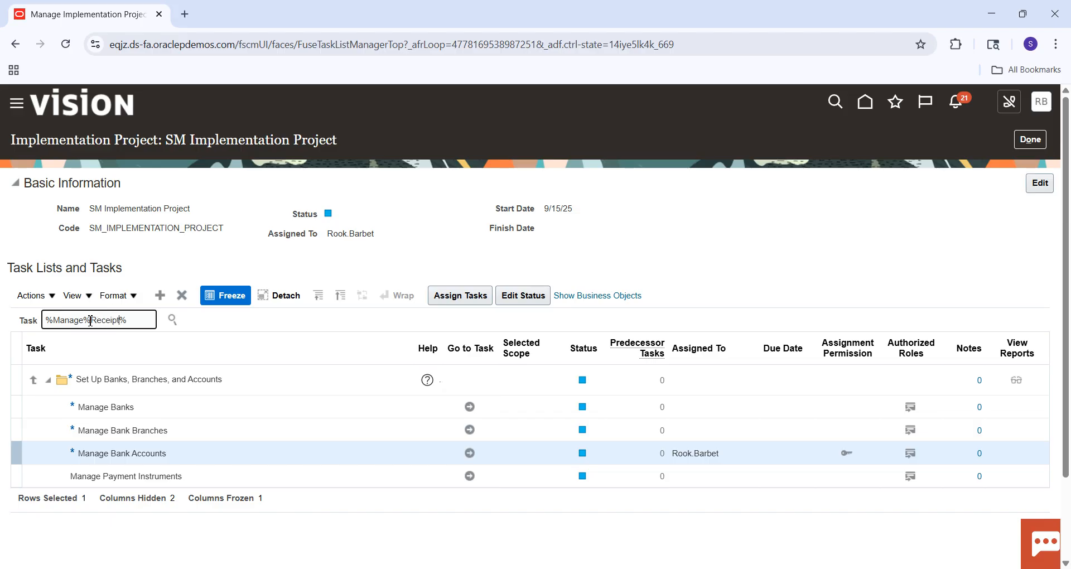
{"action": "type", "text": "Class%"}
{"action": "key", "text": "Return"}
{"action": "left_click", "coordinate": [100, 367]}
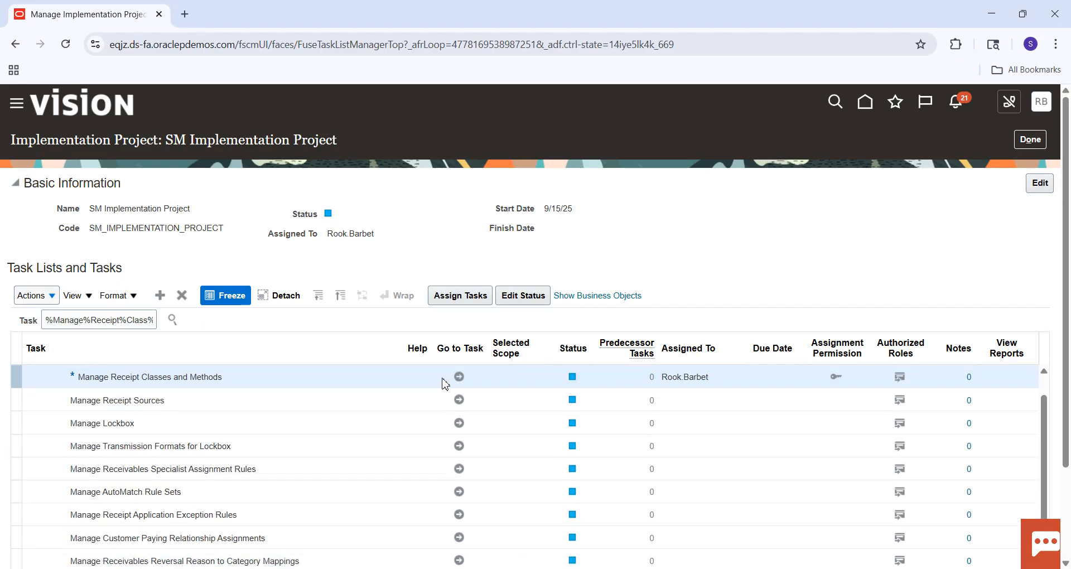
{"action": "left_click", "coordinate": [460, 378]}
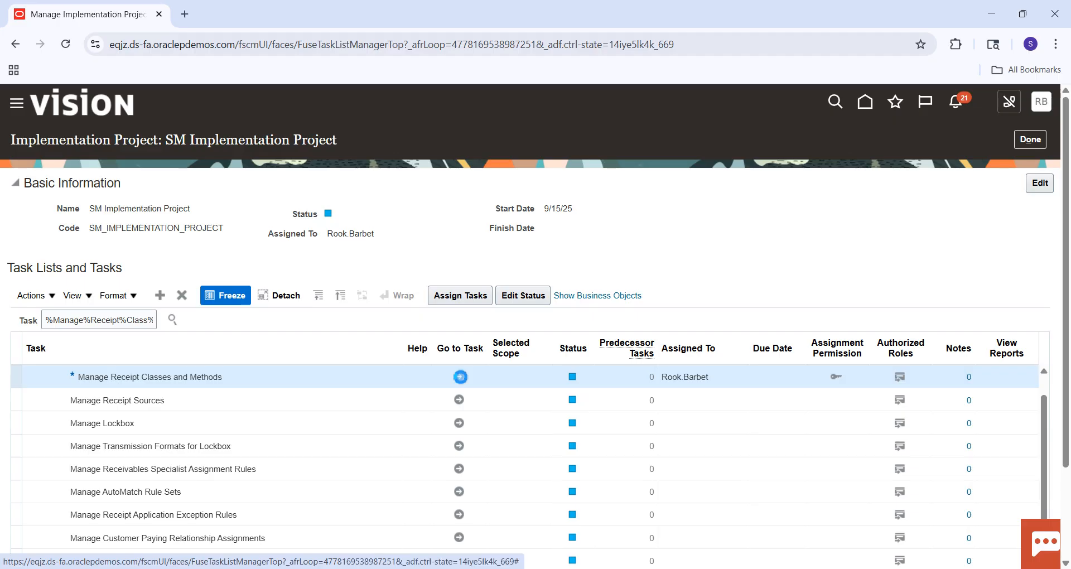
Start a new receipt class named SM Receipt Class with Manual as its creation method.
{"action": "left_click", "coordinate": [71, 316]}
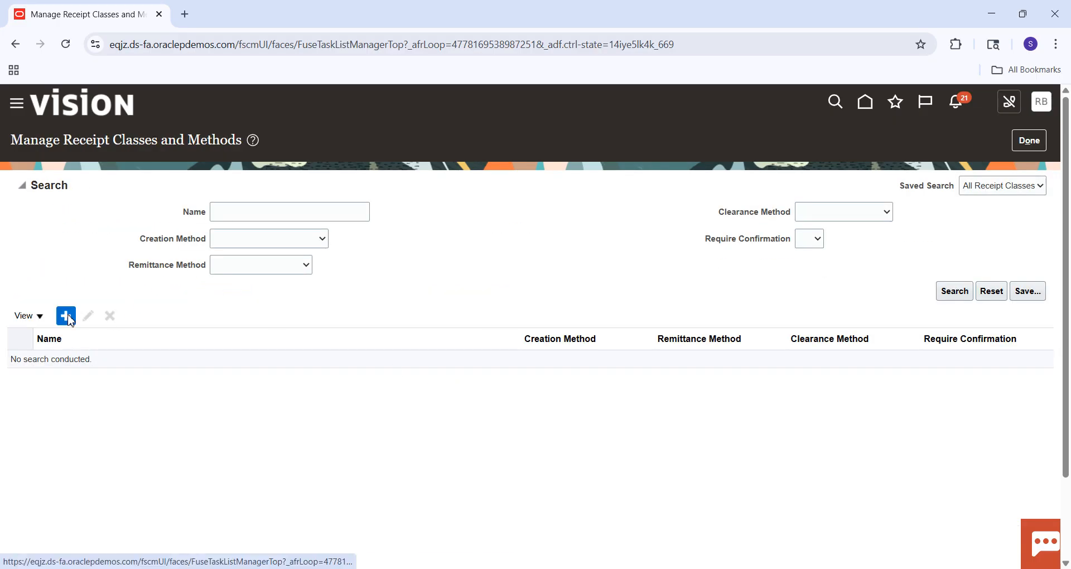
{"action": "left_click", "coordinate": [235, 184]}
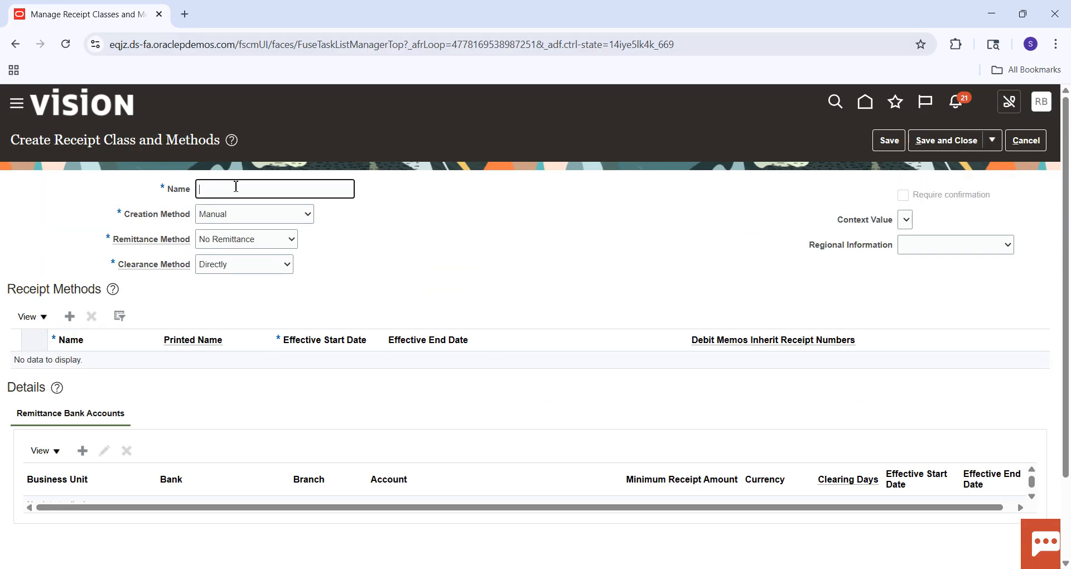
{"action": "type", "text": "SM"}
{"action": "key", "text": "Caps_Lock"}
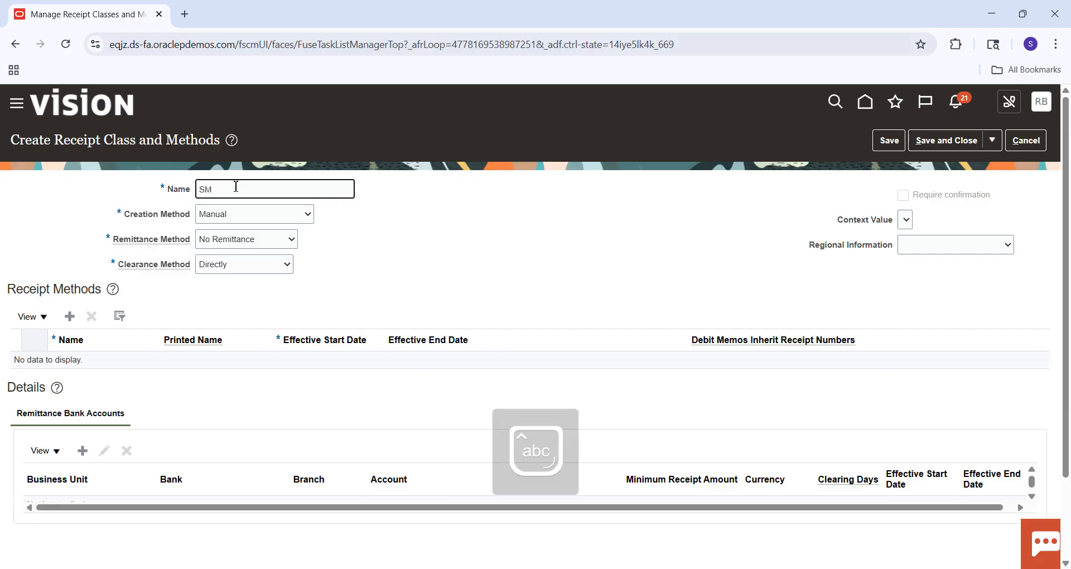
{"action": "type", "text": "Receipt Cla"}
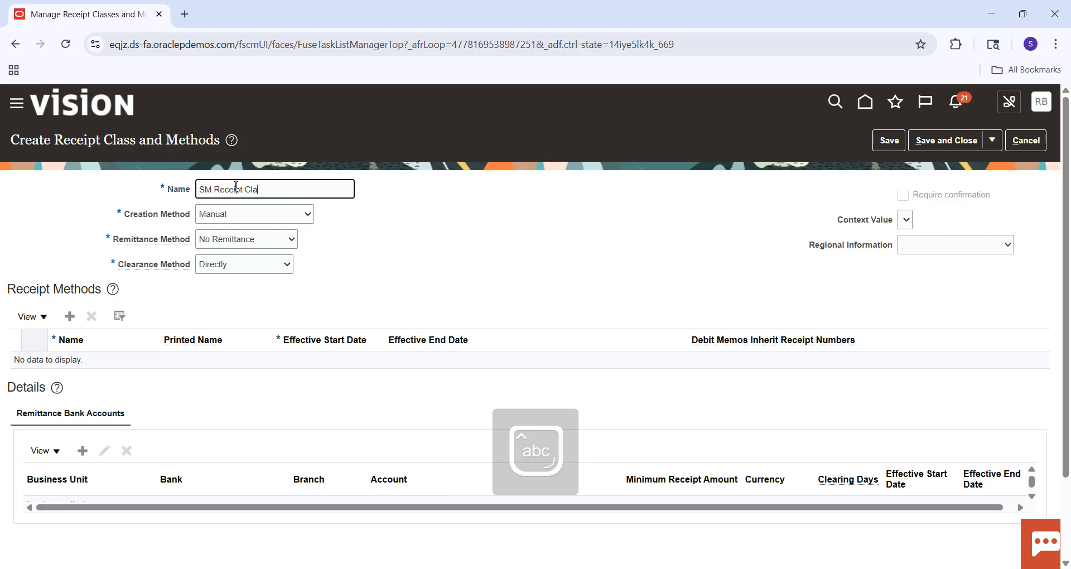
{"action": "key", "text": "Tab"}
{"action": "left_click", "coordinate": [250, 215]}
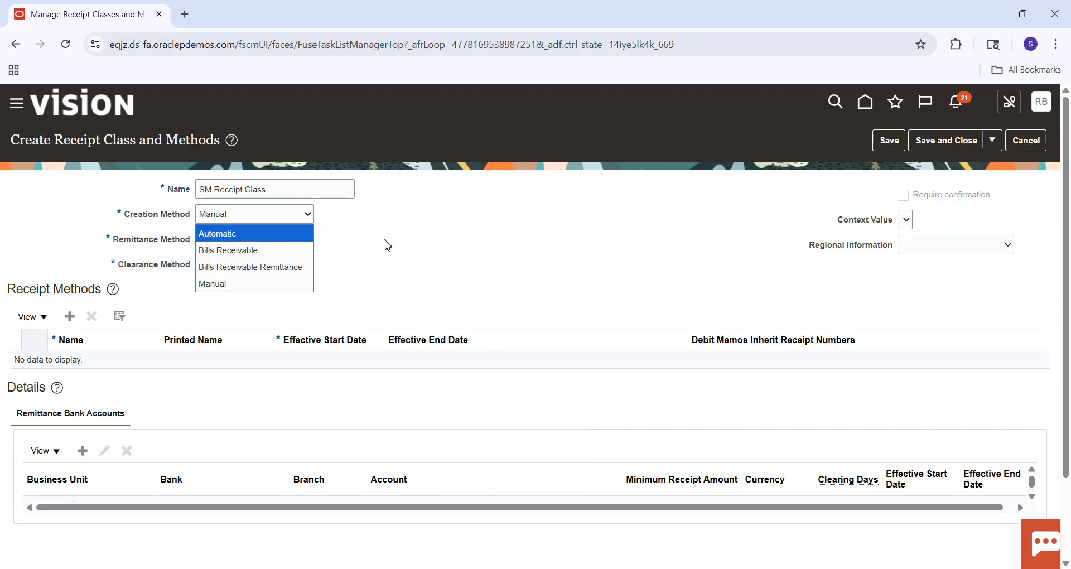
{"action": "left_click", "coordinate": [282, 284]}
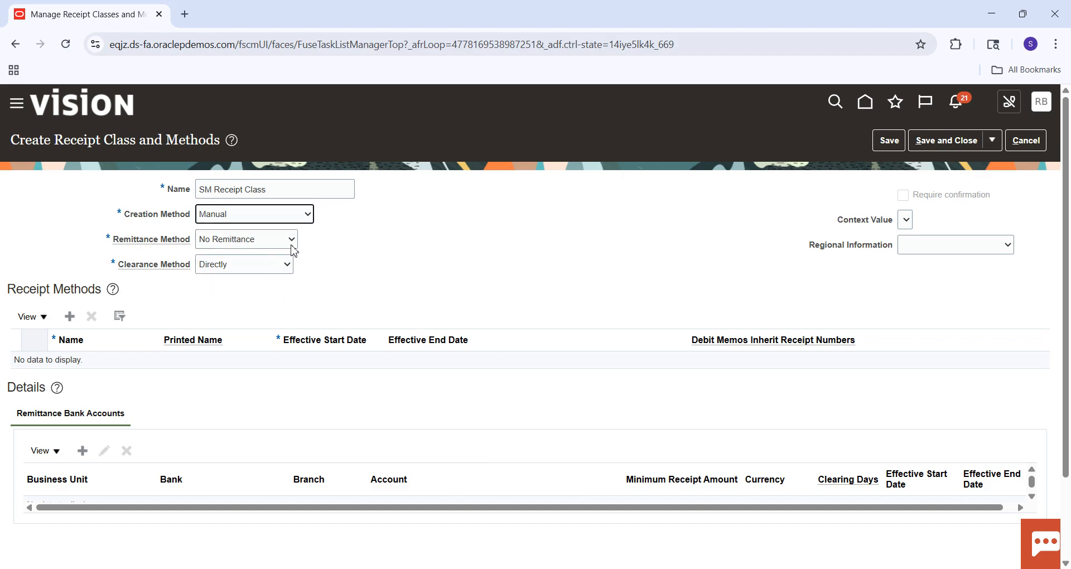
Add a receipt method to the class with SM Receipt Method as its name and printed name.
{"action": "left_click", "coordinate": [71, 317]}
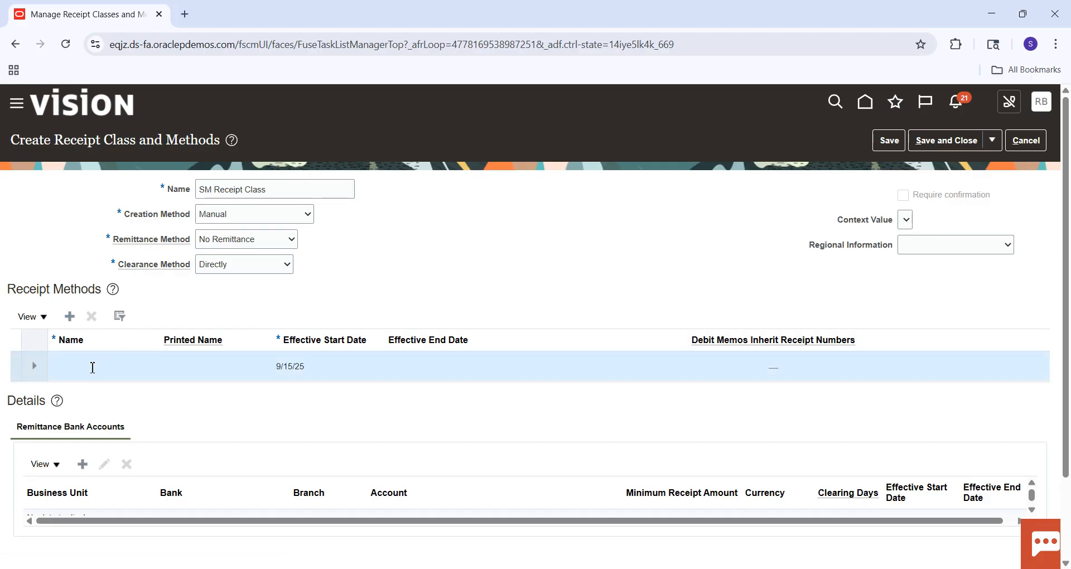
{"action": "type", "text": "S"}
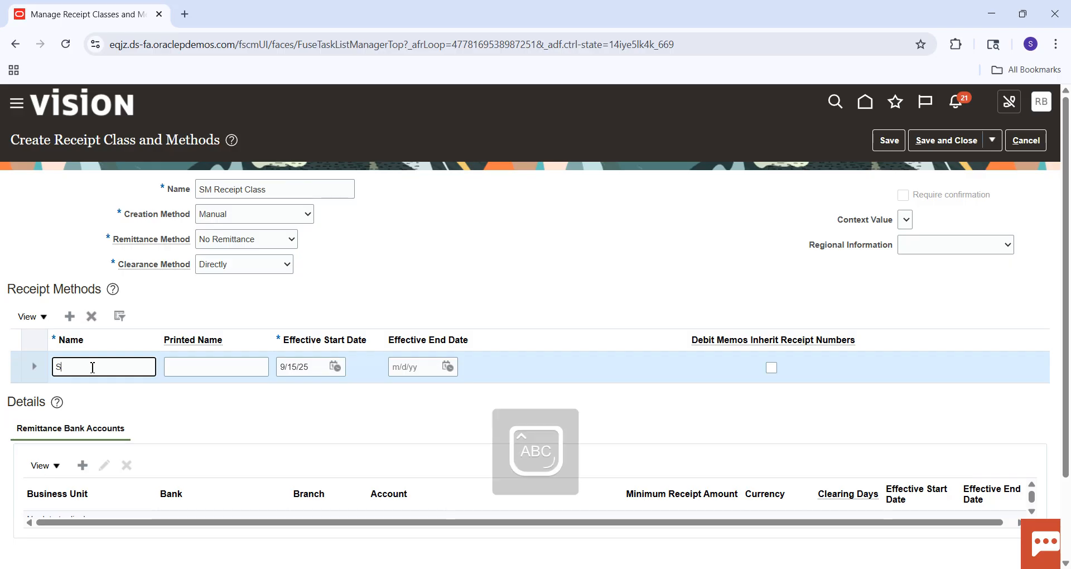
{"action": "type", "text": "M"}
{"action": "key", "text": "Caps_Lock"}
{"action": "type", "text": "Receipt Method"}
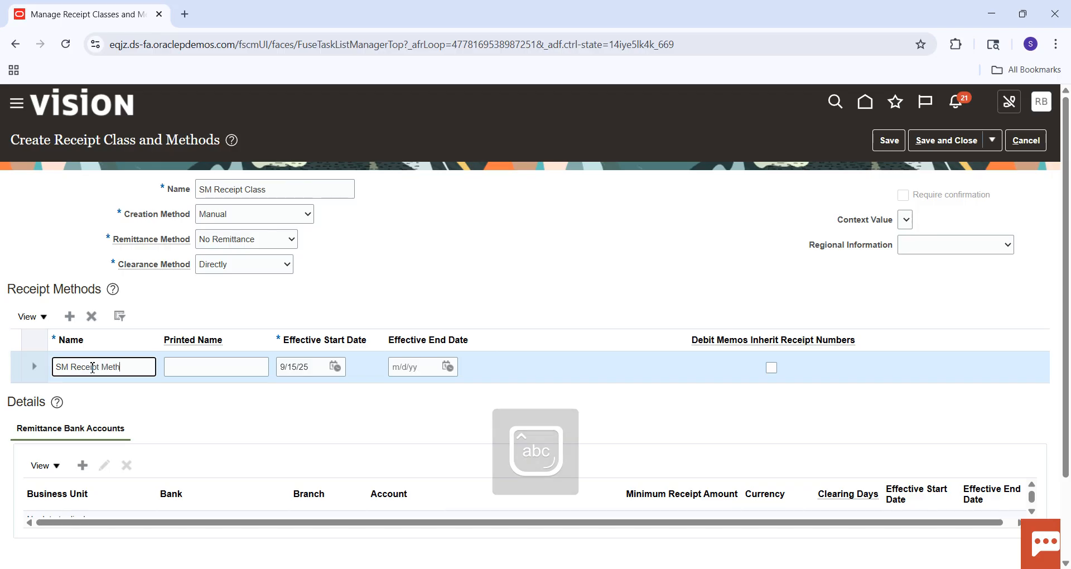
{"action": "key", "text": "Tab"}
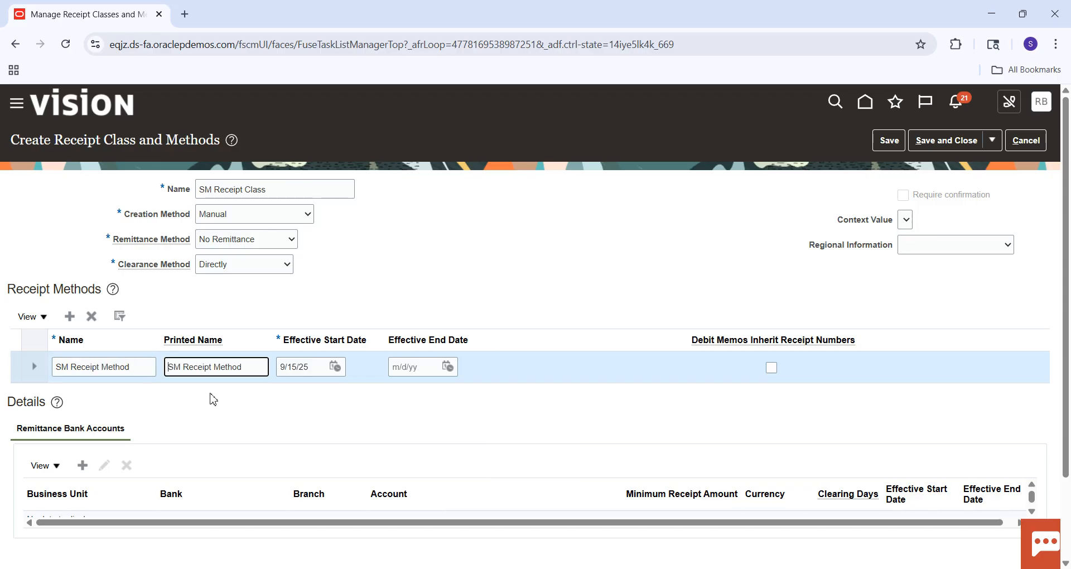
Try to add a remittance bank account to SM Receipt Method and save the class, and cancel the receipt class editing.
{"action": "left_click", "coordinate": [84, 466]}
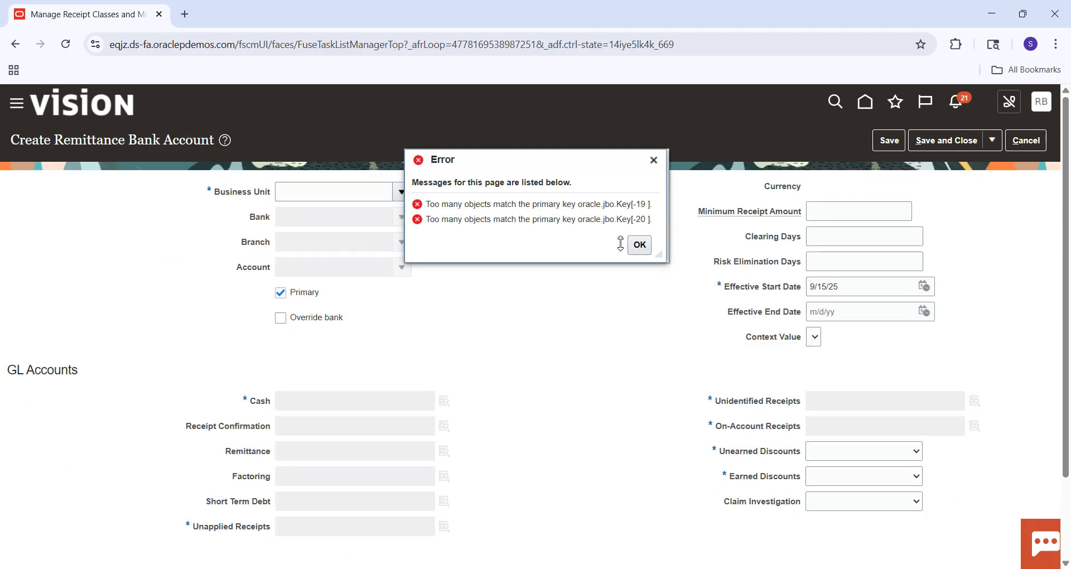
{"action": "left_click", "coordinate": [639, 244]}
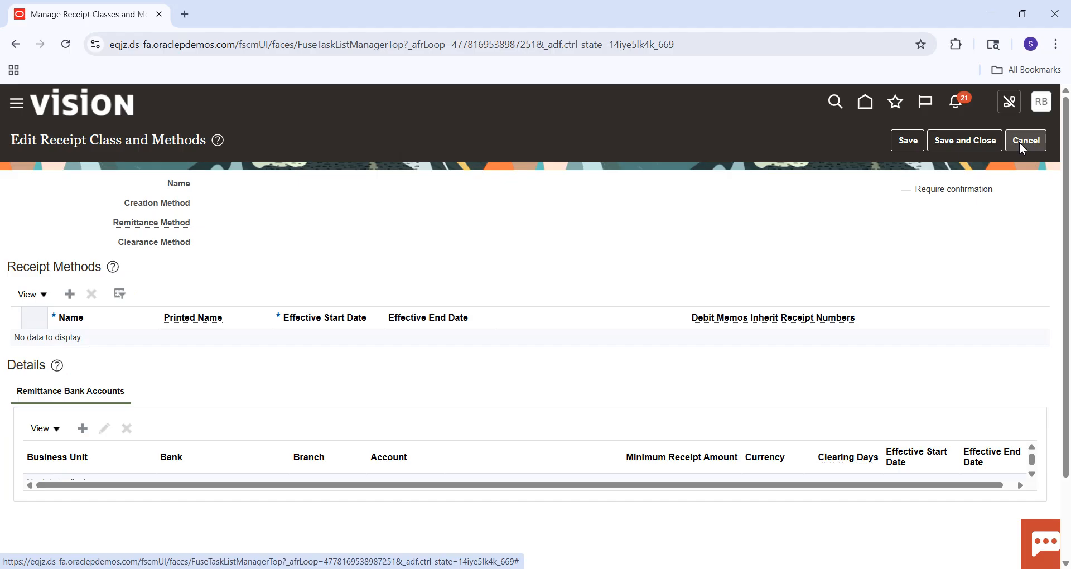
{"action": "left_click", "coordinate": [971, 148]}
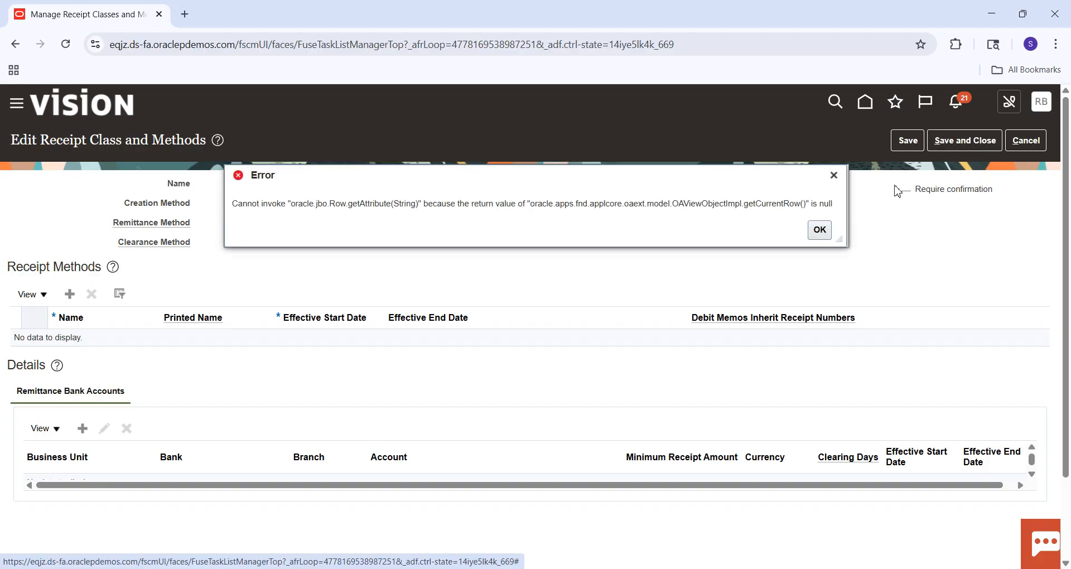
{"action": "left_click", "coordinate": [819, 230]}
{"action": "left_click", "coordinate": [1032, 143]}
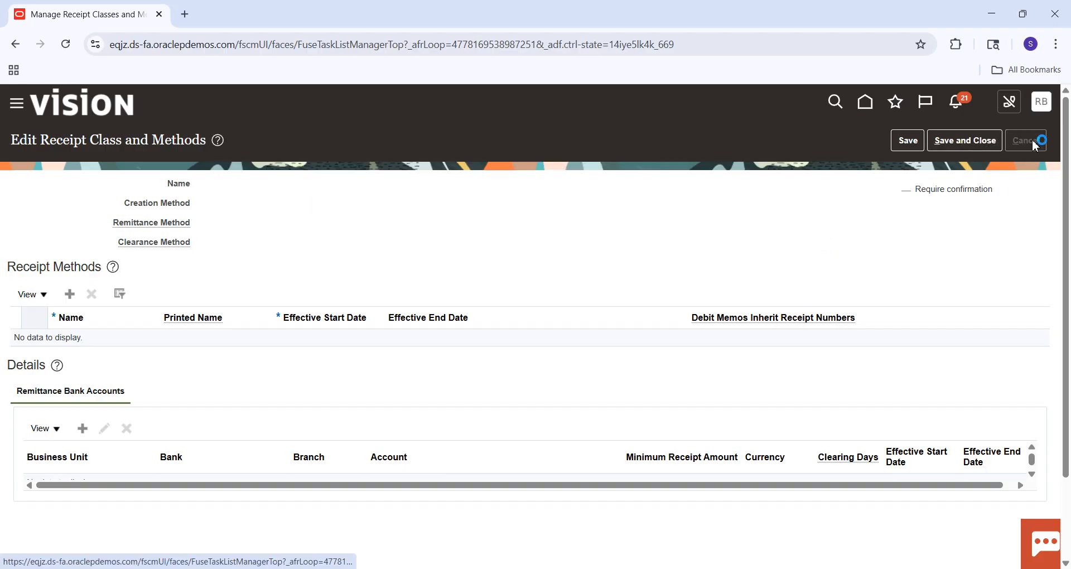
Search the receipt classes for names starting with SM.
{"action": "left_click", "coordinate": [305, 212]}
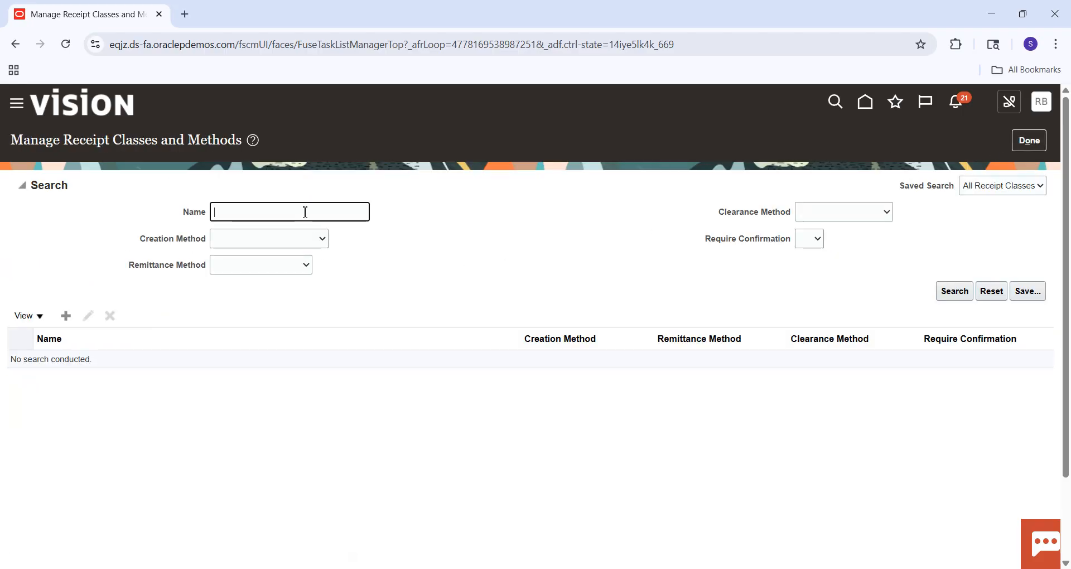
{"action": "key", "text": "Return"}
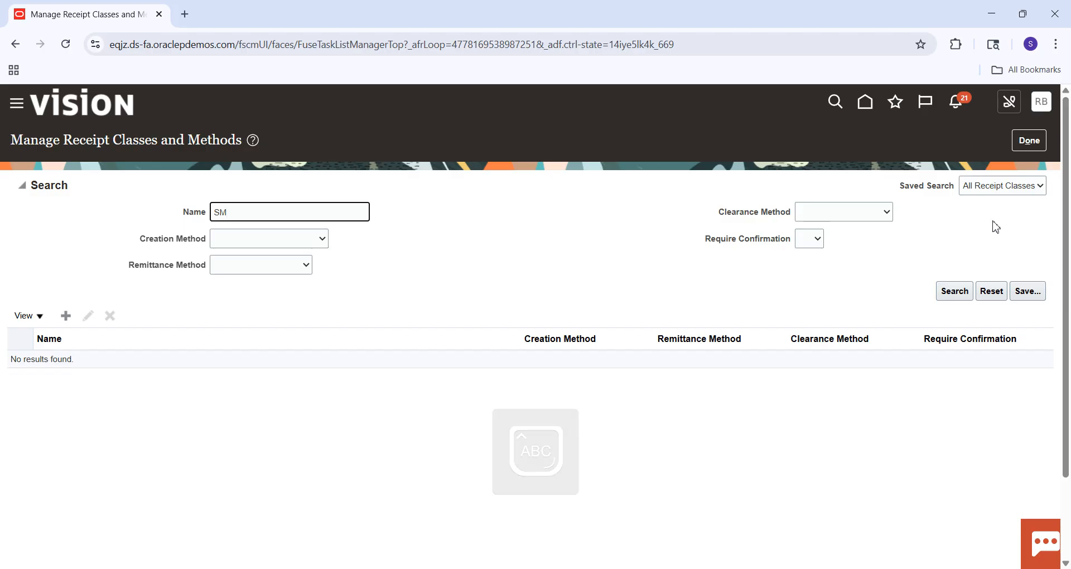
Create a receipt class named SM Receipt Class and save it without any receipt method.
{"action": "left_click", "coordinate": [66, 316]}
{"action": "left_click", "coordinate": [264, 190]}
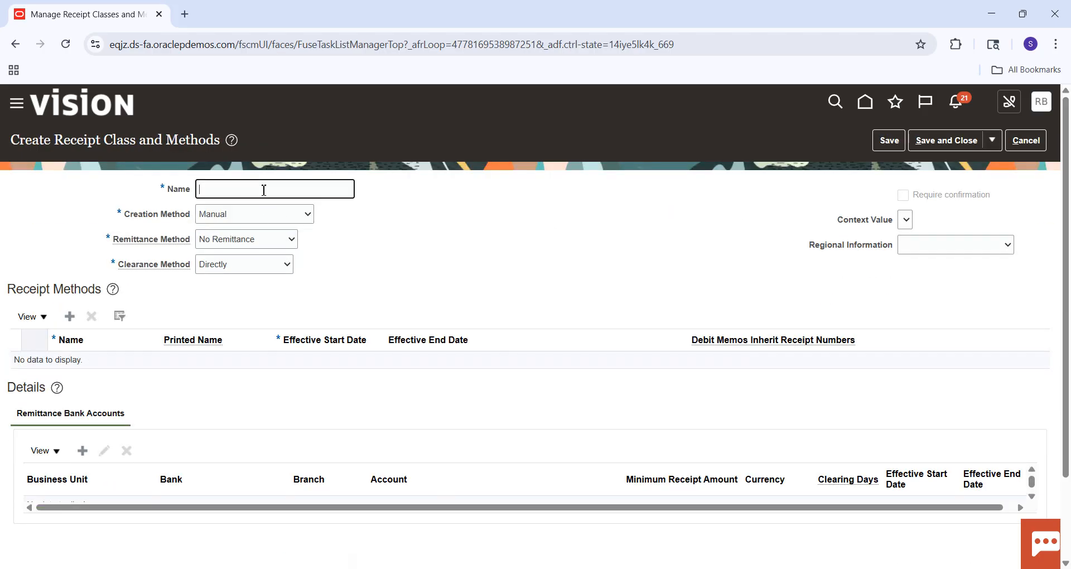
{"action": "type", "text": "SM"}
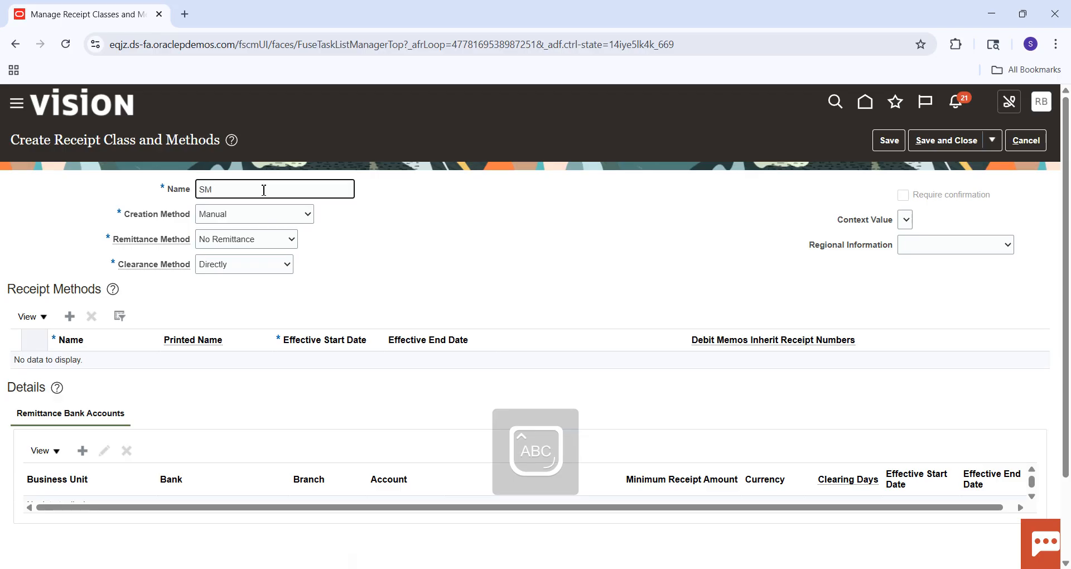
{"action": "type", "text": " rECEIPT"}
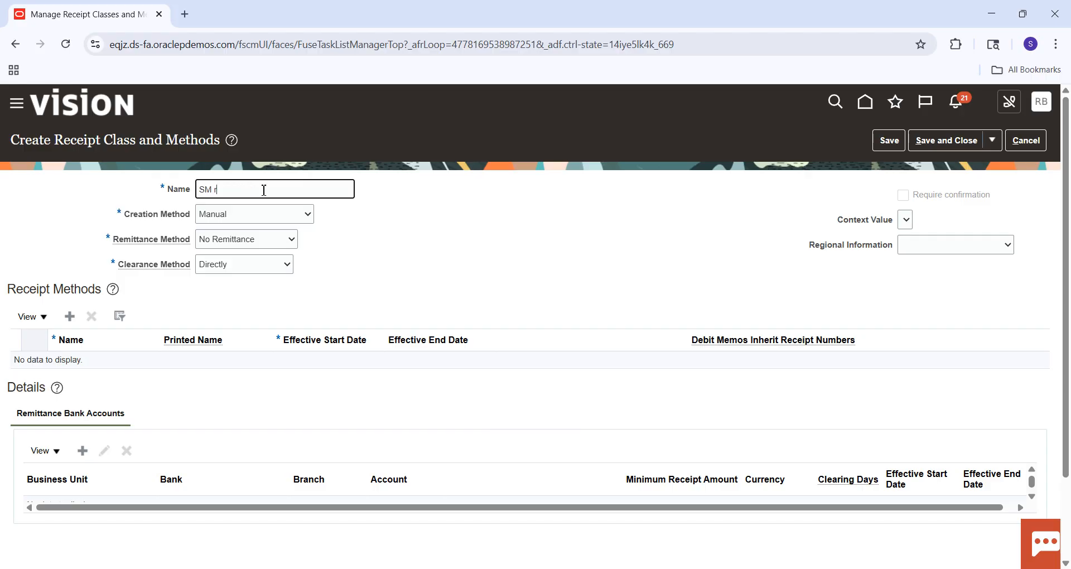
{"action": "key", "text": "BackSpace"}
{"action": "key", "text": "Caps_Lock"}
{"action": "type", "text": "Class"}
{"action": "key", "text": "Tab"}
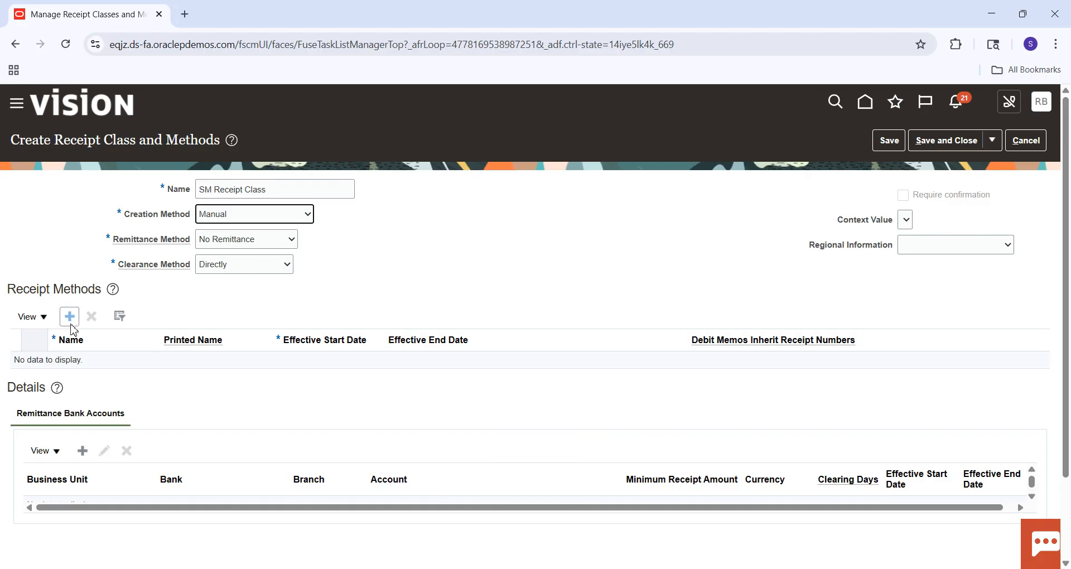
{"action": "left_click", "coordinate": [891, 142]}
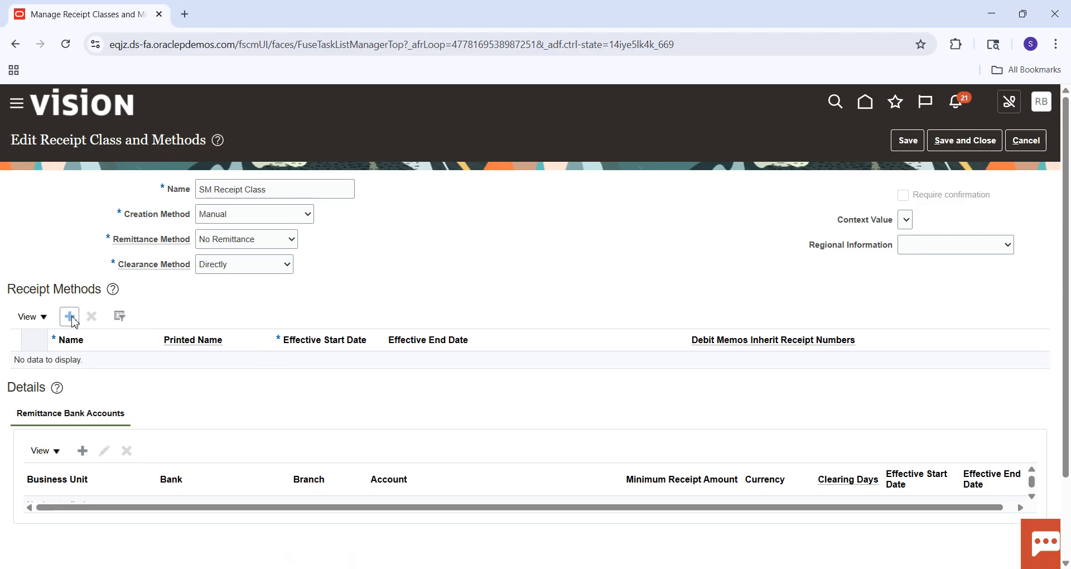
Add a receipt method to SM Receipt Class with SM Receipt Method as its name and printed name, and save the class.
{"action": "left_click", "coordinate": [98, 371]}
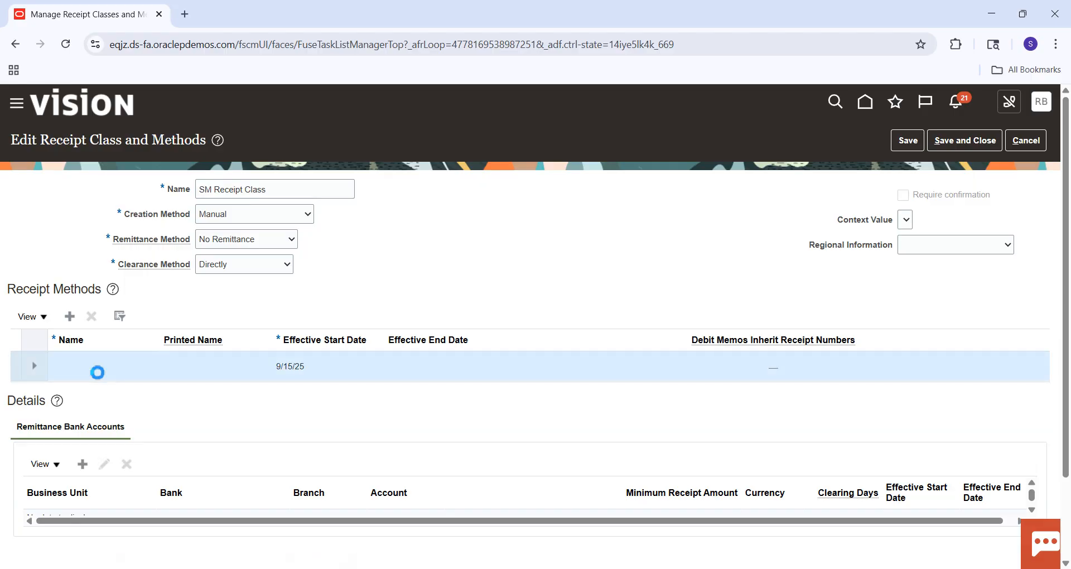
{"action": "key", "text": "Caps_Lock"}
{"action": "type", "text": "SM"}
{"action": "key", "text": "BackSpace"}
{"action": "key", "text": "Caps_Lock"}
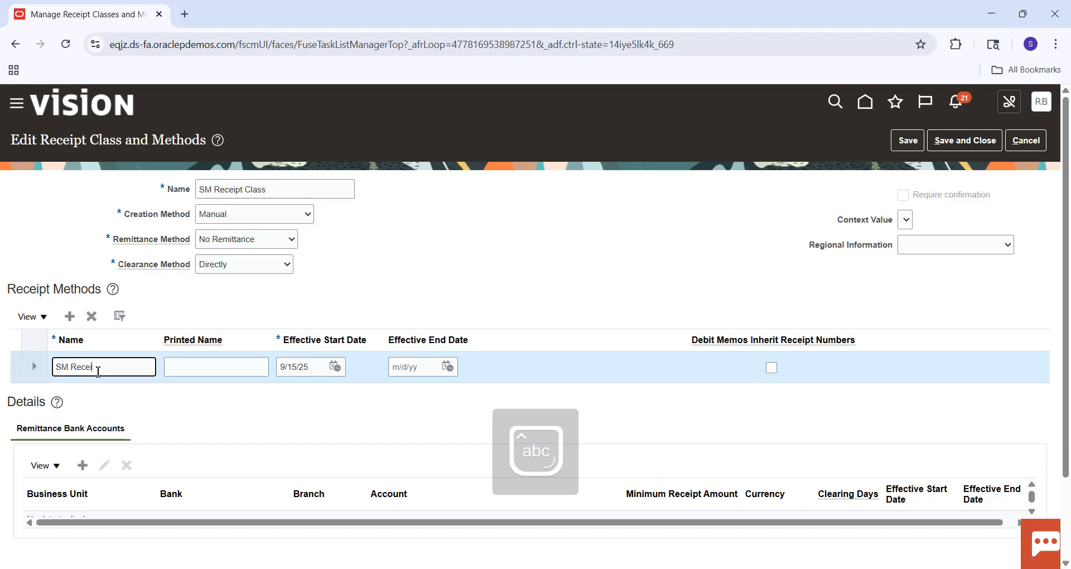
{"action": "type", "text": "Receipt Me"}
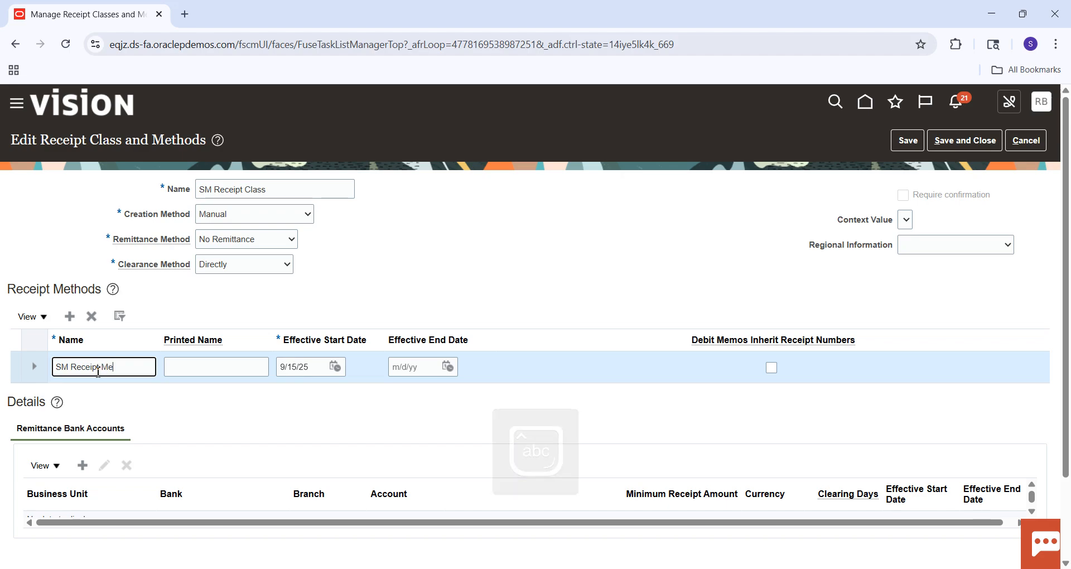
{"action": "type", "text": "thod"}
{"action": "key", "text": "Tab"}
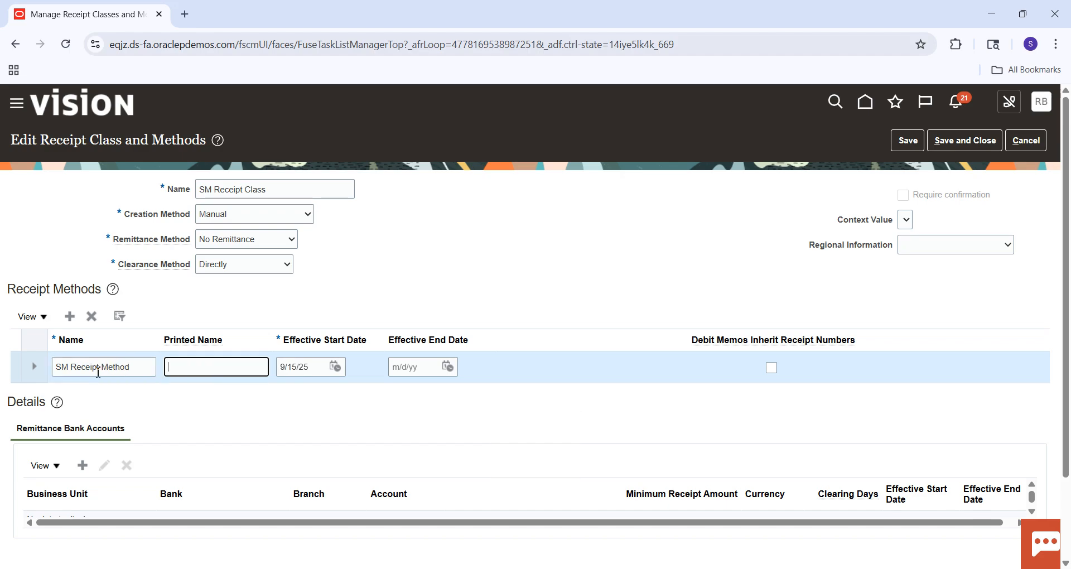
{"action": "left_click", "coordinate": [893, 147]}
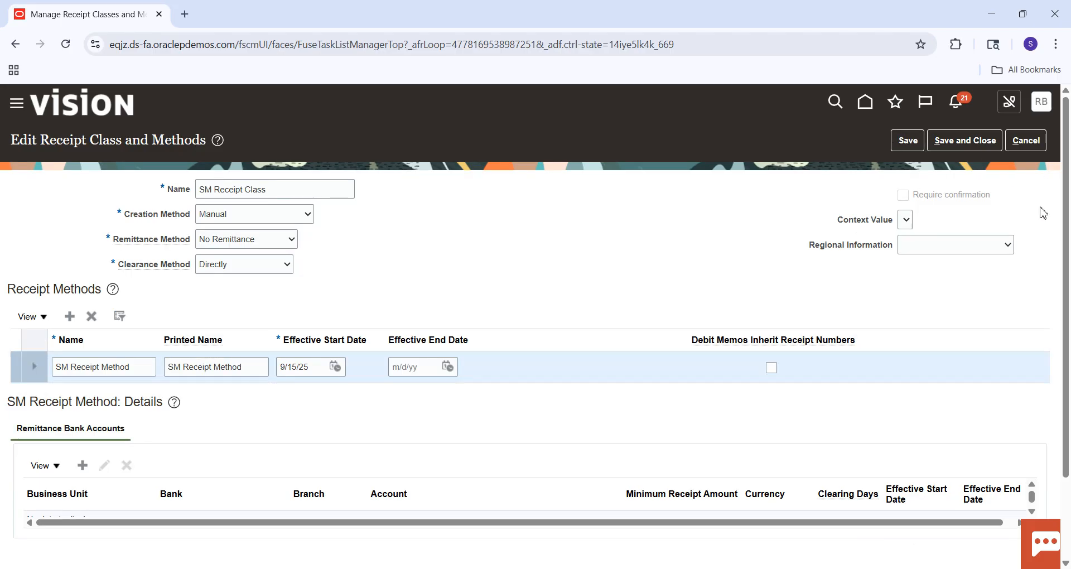
Start a new remittance bank account for SM Receipt Method and assign it to SM Business Unit.
{"action": "scroll", "coordinate": [1066, 178], "scroll_direction": "down", "scroll_amount": 2}
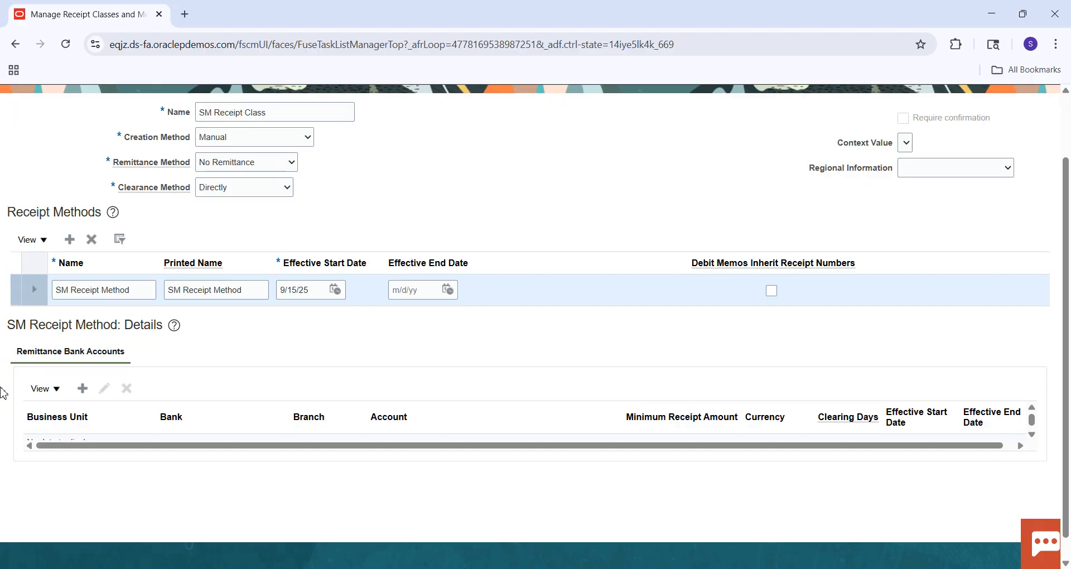
{"action": "left_click", "coordinate": [83, 388]}
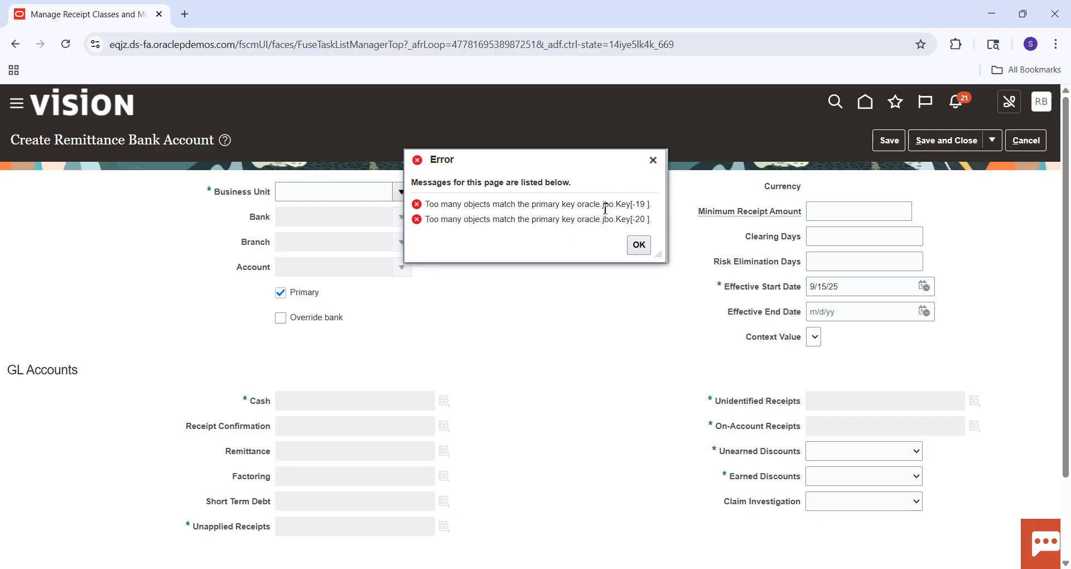
{"action": "left_click", "coordinate": [638, 244]}
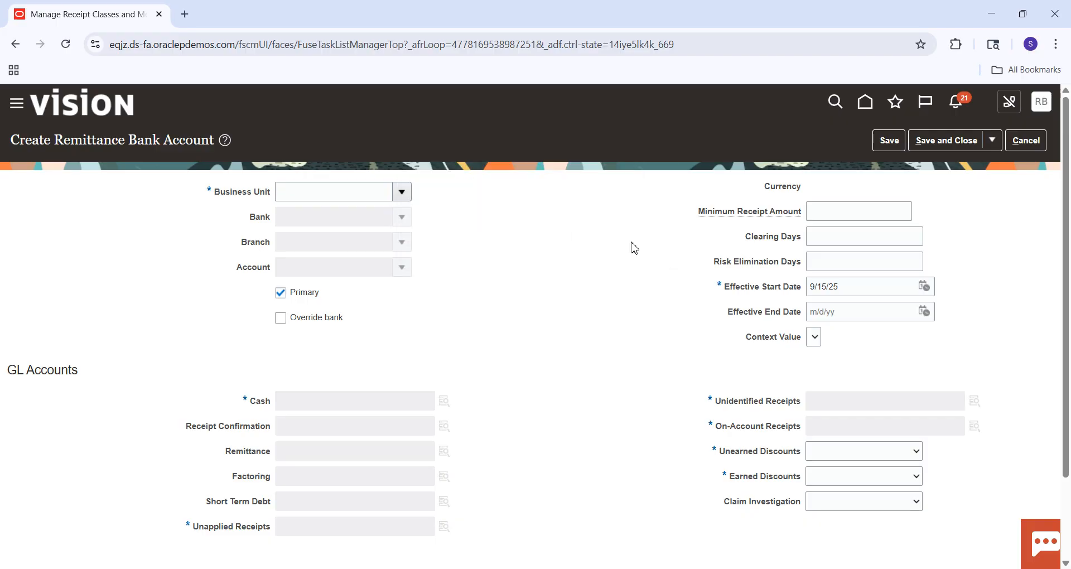
{"action": "left_click", "coordinate": [363, 194]}
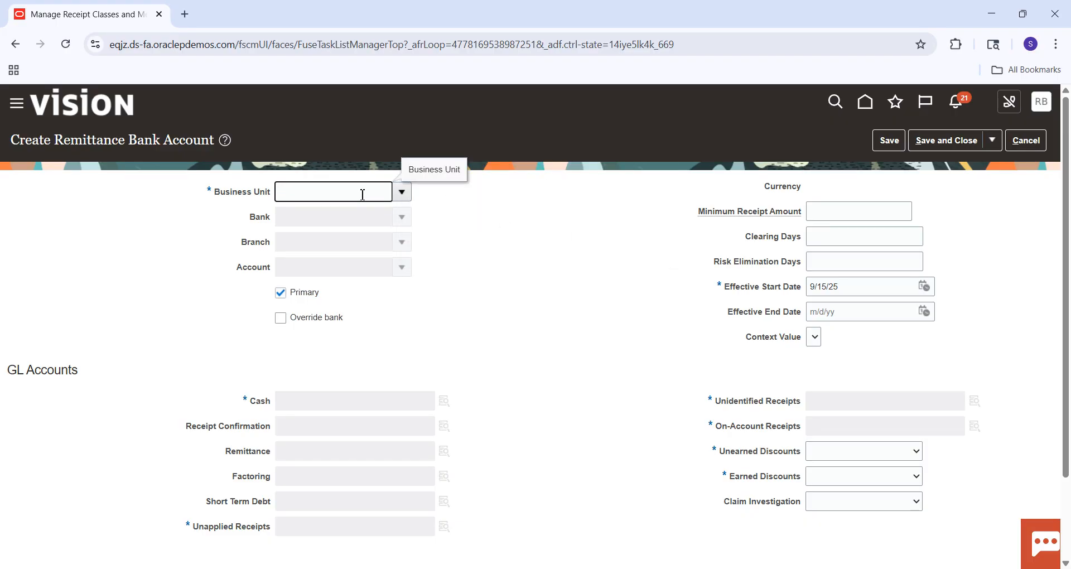
{"action": "type", "text": "SM"}
{"action": "key", "text": "Tab"}
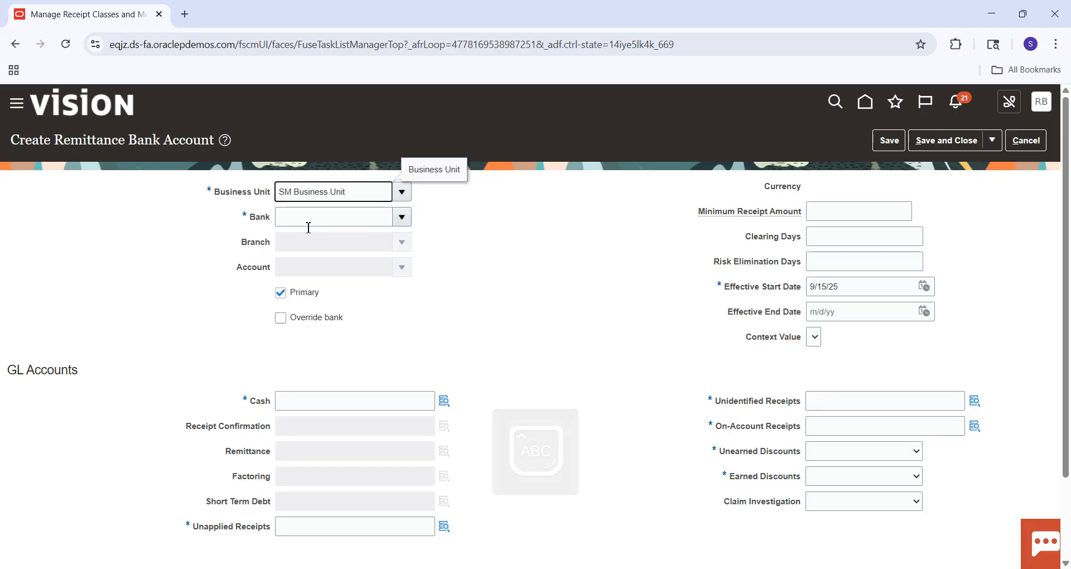
Choose Bank of America, New York branch, as the remittance bank and select its BofA account.
{"action": "left_click", "coordinate": [338, 225]}
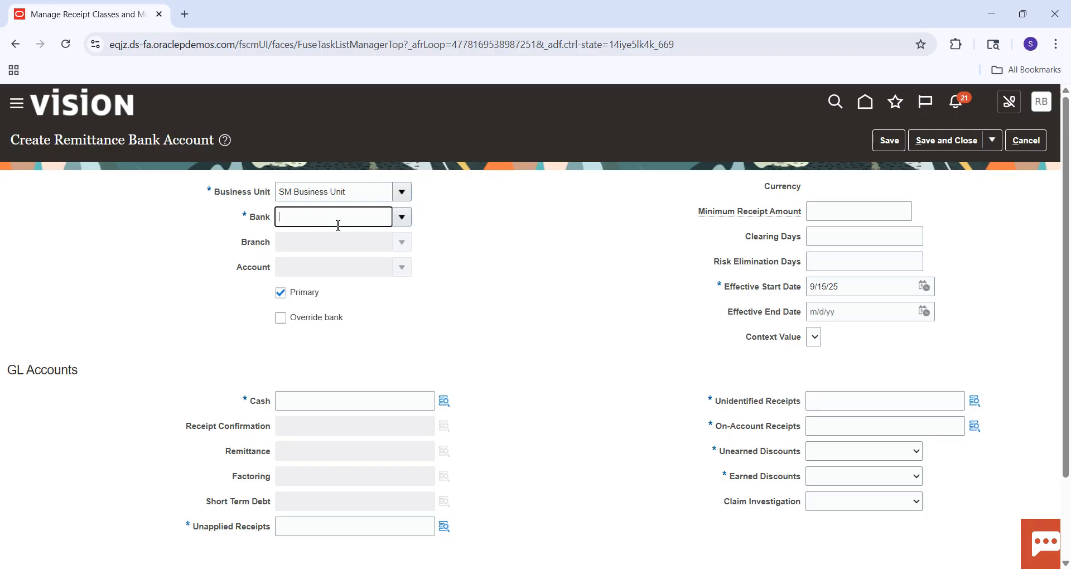
{"action": "type", "text": "B"}
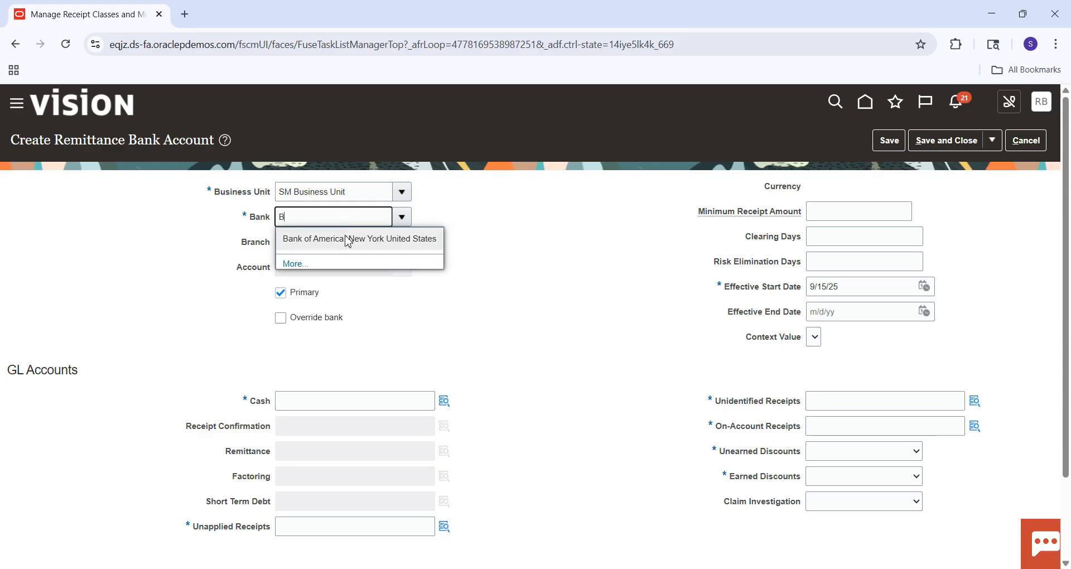
{"action": "left_click", "coordinate": [348, 238]}
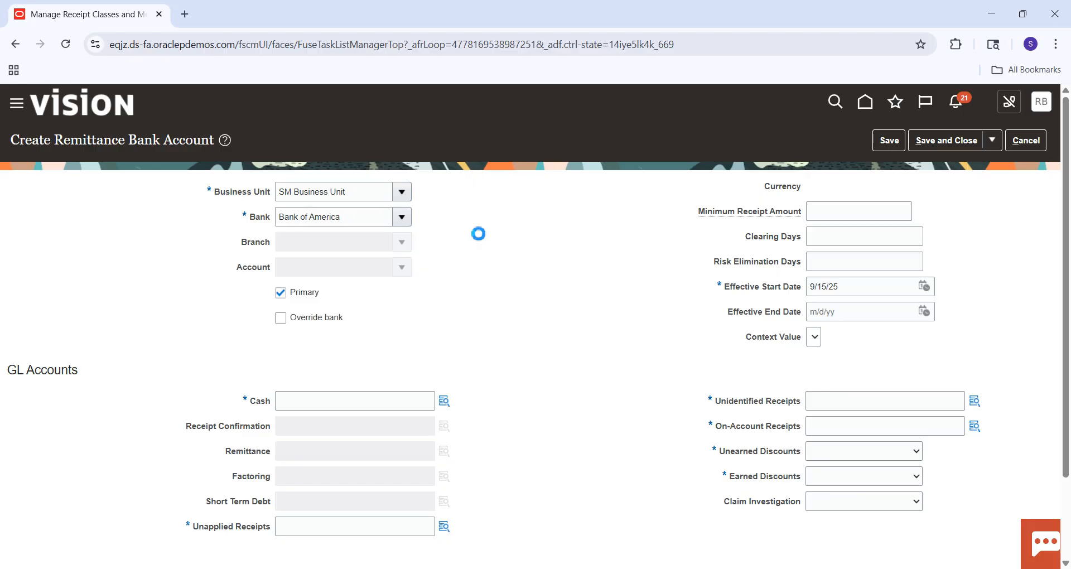
{"action": "left_click", "coordinate": [368, 268]}
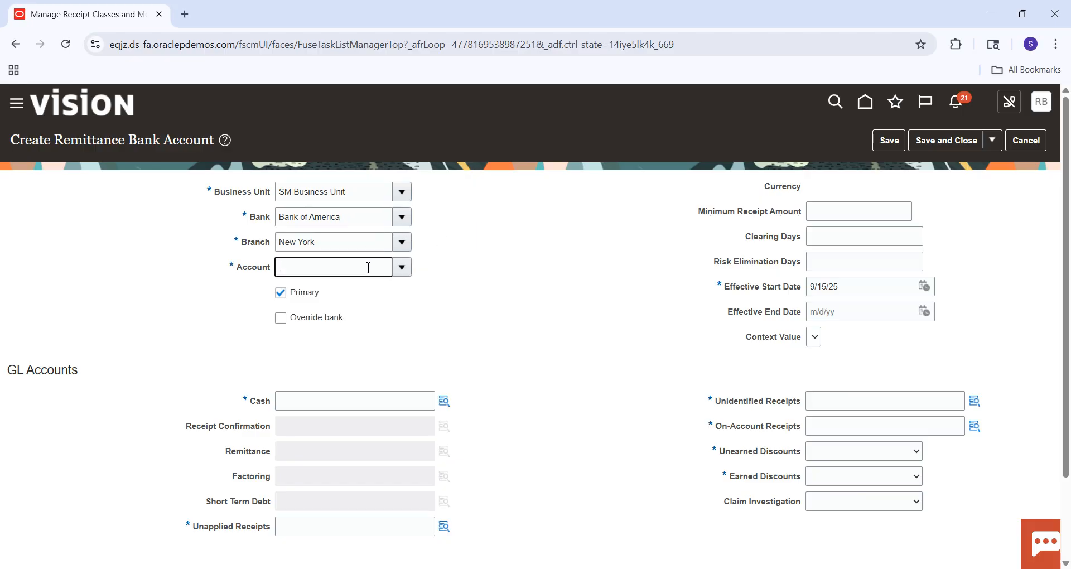
{"action": "left_click", "coordinate": [402, 268]}
{"action": "left_click", "coordinate": [350, 292]}
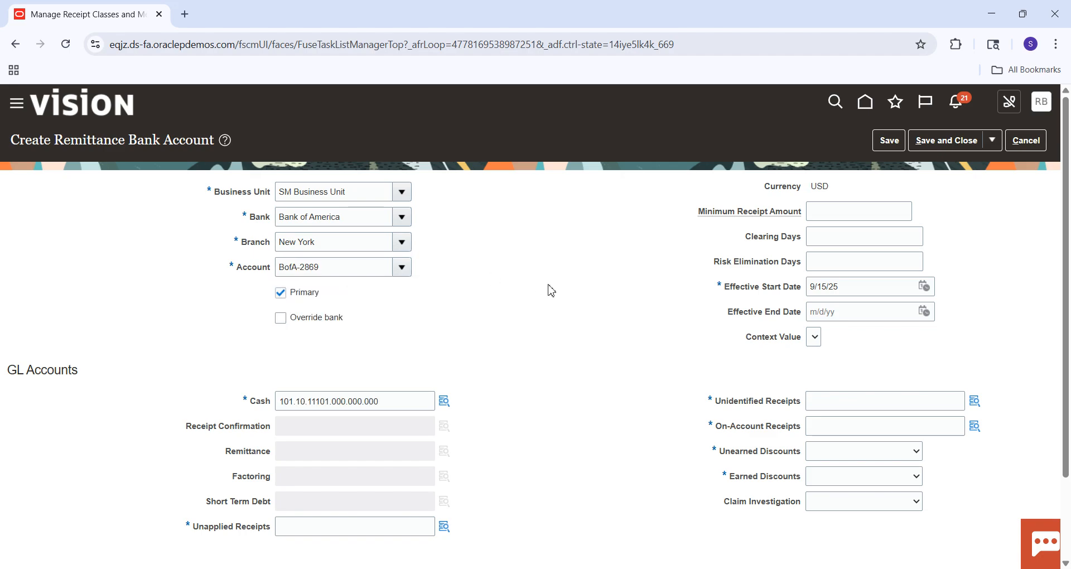
Copy the Cash GL account combination into Unapplied Receipts, Unidentified Receipts and On-Account Receipts.
{"action": "scroll", "coordinate": [1067, 214], "scroll_direction": "down", "scroll_amount": 1}
{"action": "scroll", "coordinate": [1067, 215], "scroll_direction": "down", "scroll_amount": 2}
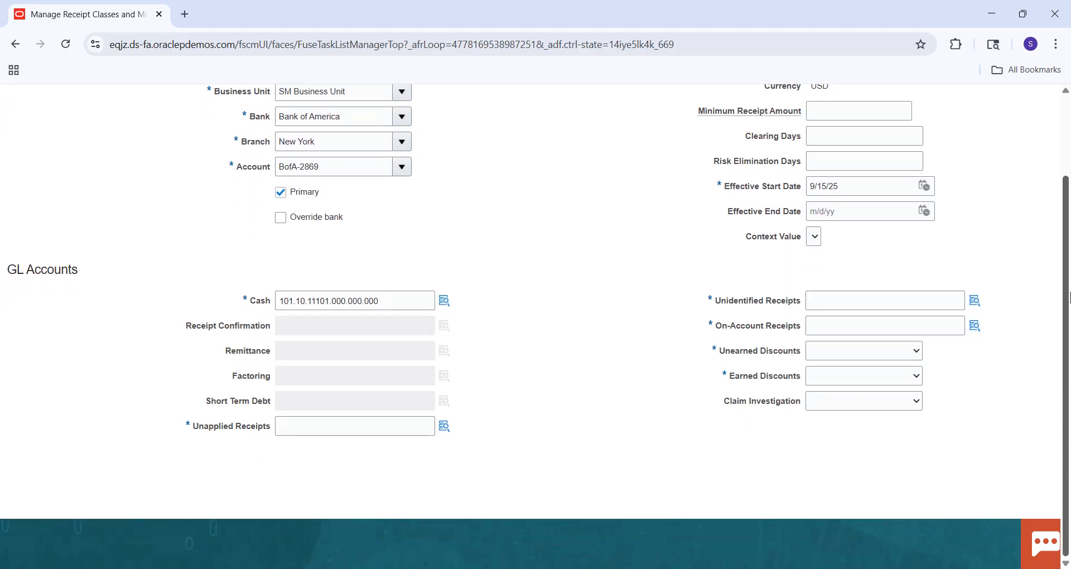
{"action": "left_click", "coordinate": [403, 306]}
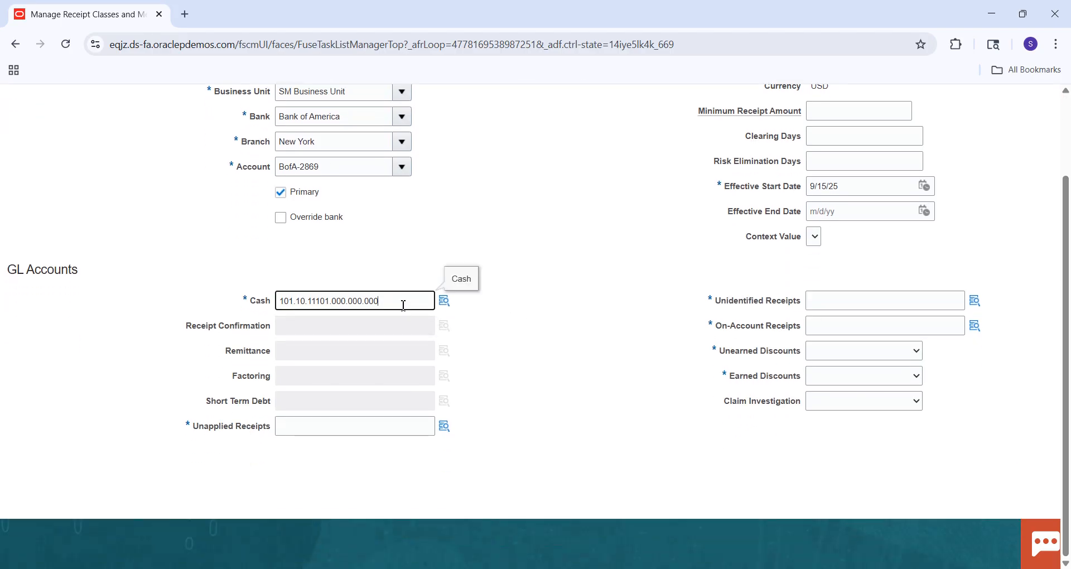
{"action": "key", "text": "ctrl+a"}
{"action": "key", "text": "ctrl+c"}
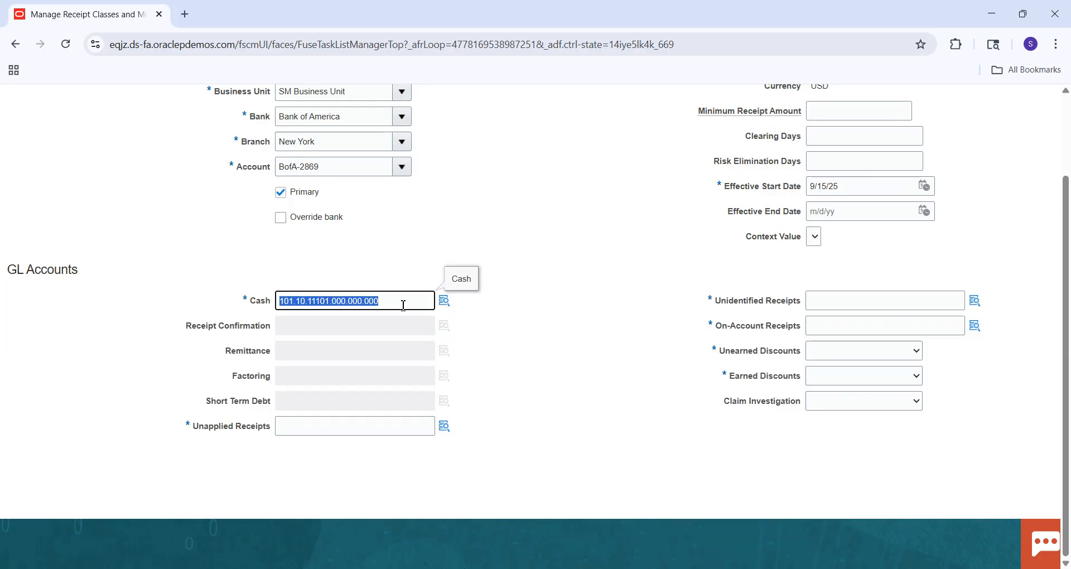
{"action": "left_click", "coordinate": [355, 436]}
{"action": "key", "text": "ctrl+v"}
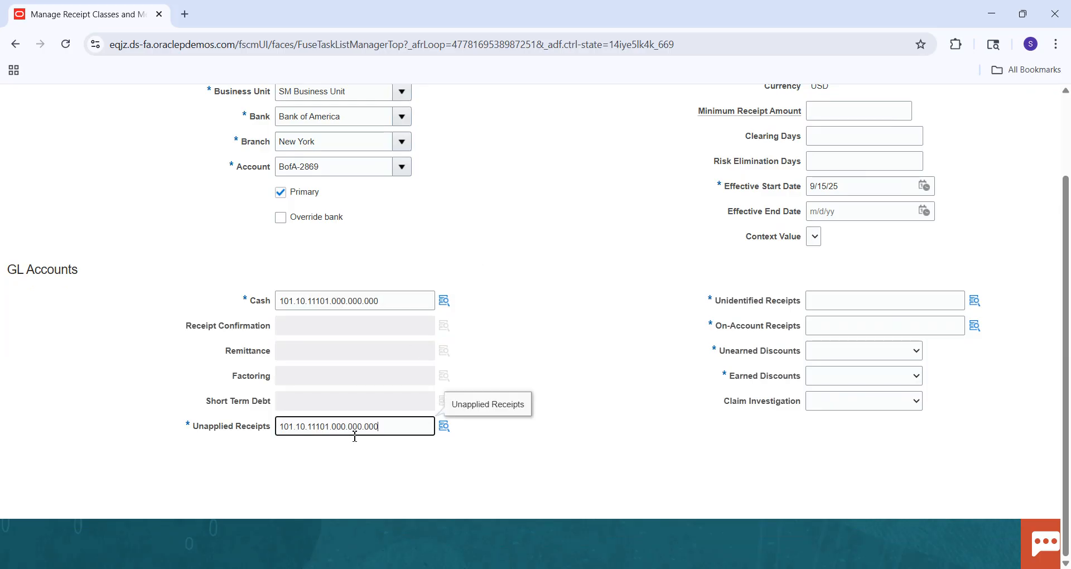
{"action": "left_click", "coordinate": [848, 301]}
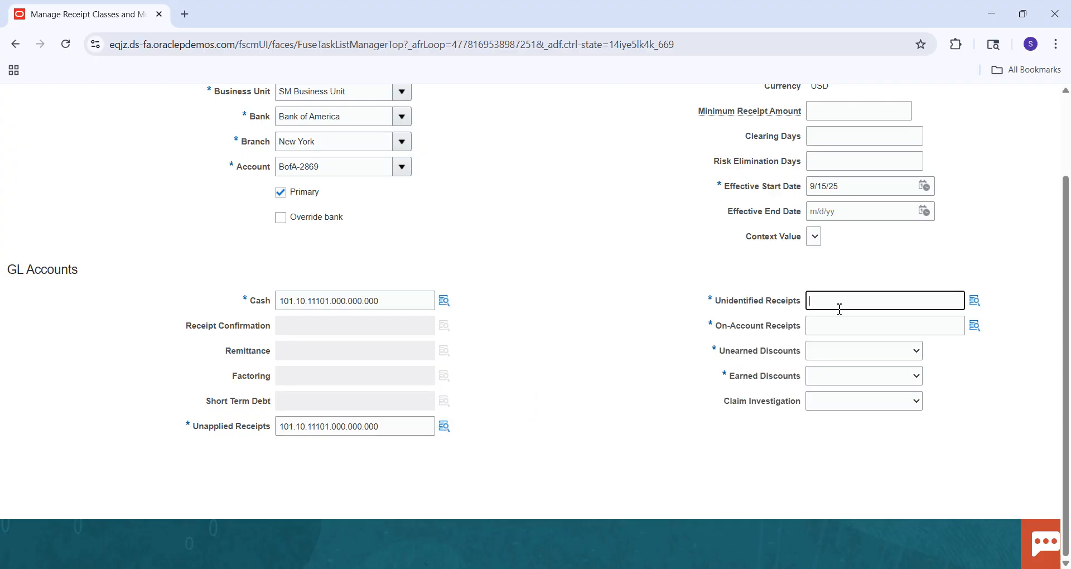
{"action": "key", "text": "ctrl+v"}
{"action": "left_click", "coordinate": [834, 323]}
{"action": "key", "text": "ctrl+v"}
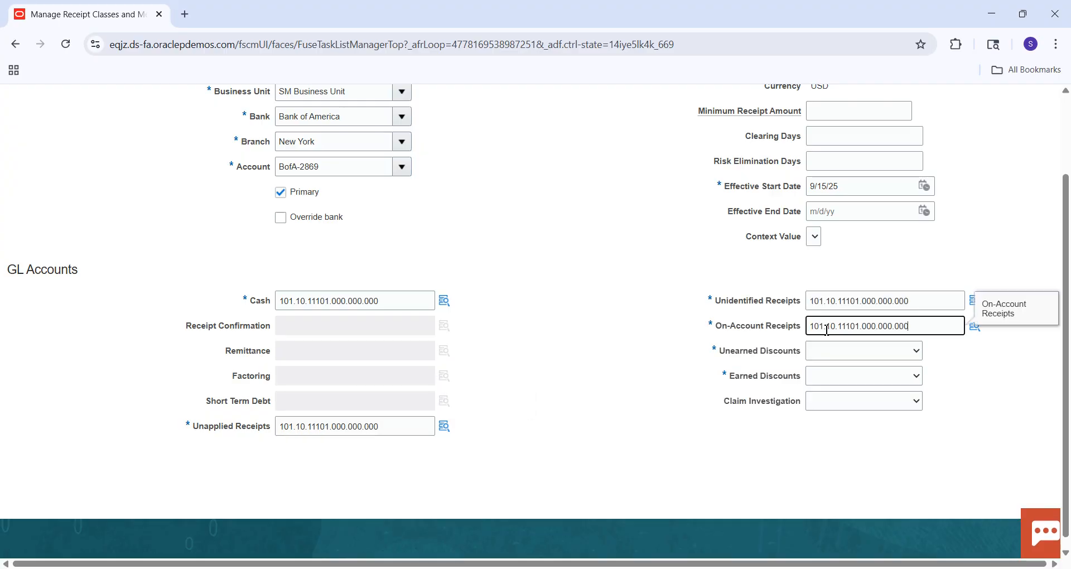
Set Unearned Discounts to ORA_Unearned Discount and Earned Discounts to ORA_Earned Discount, and save and close the remittance bank account.
{"action": "left_click", "coordinate": [814, 349]}
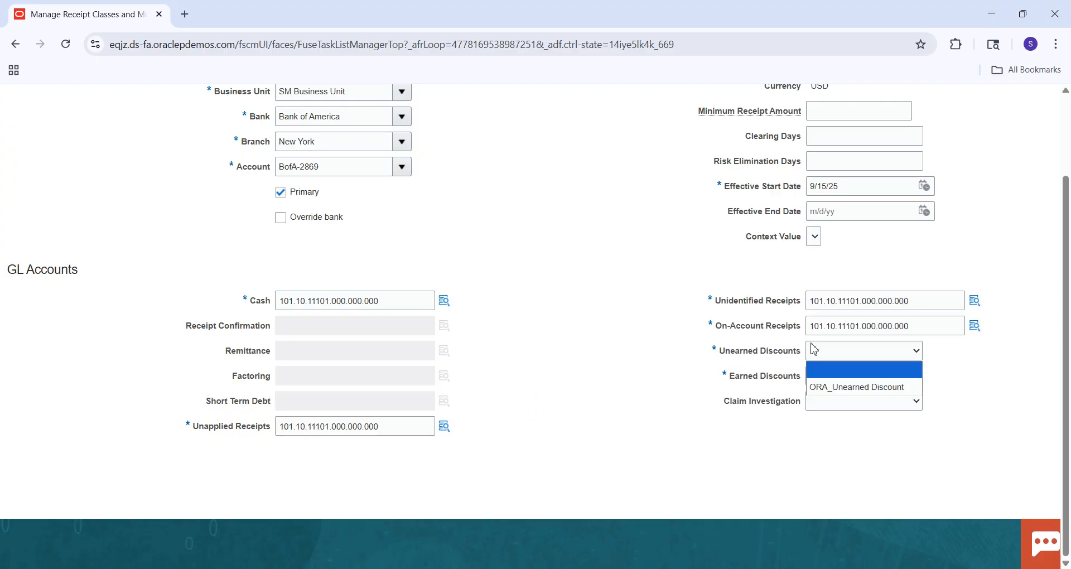
{"action": "left_click", "coordinate": [834, 386]}
{"action": "left_click", "coordinate": [831, 376]}
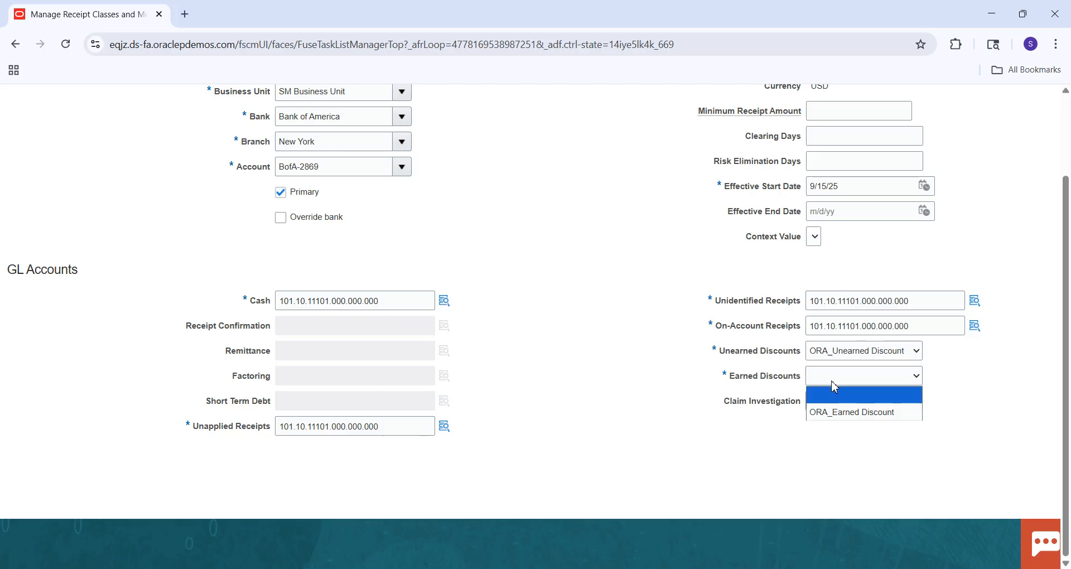
{"action": "left_click", "coordinate": [839, 413]}
{"action": "scroll", "coordinate": [1066, 259], "scroll_direction": "up", "scroll_amount": 3}
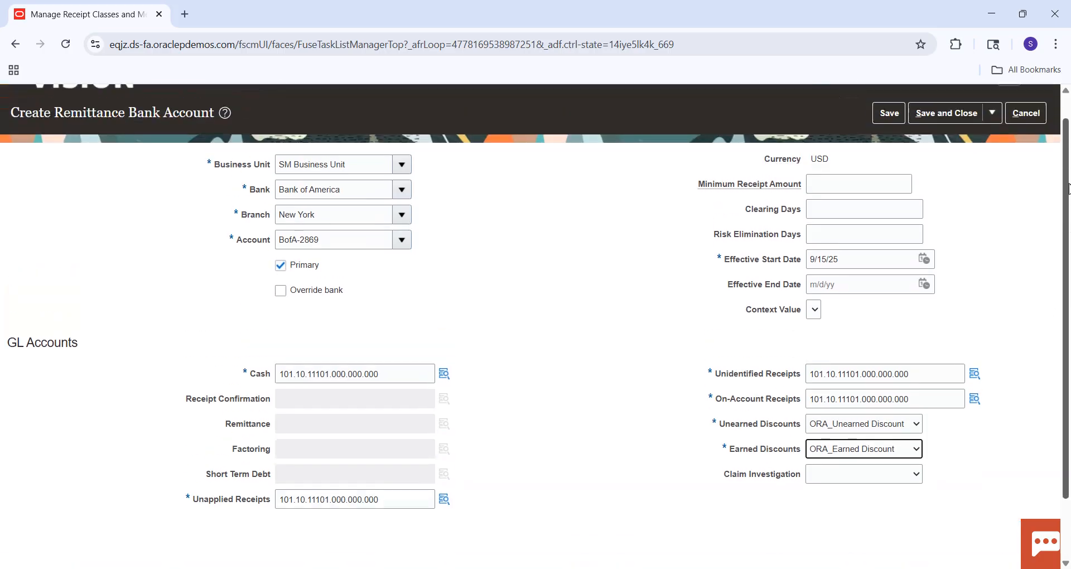
{"action": "left_click", "coordinate": [947, 142]}
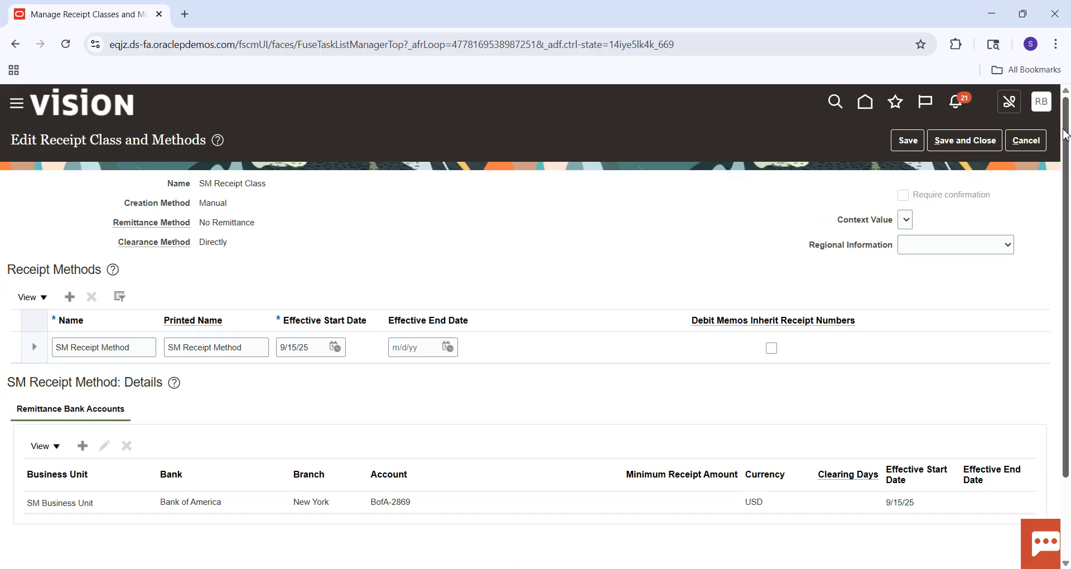
Save and close SM Receipt Class, and look it up with a receipt class search for SM before returning to the implementation project.
{"action": "left_click", "coordinate": [976, 140]}
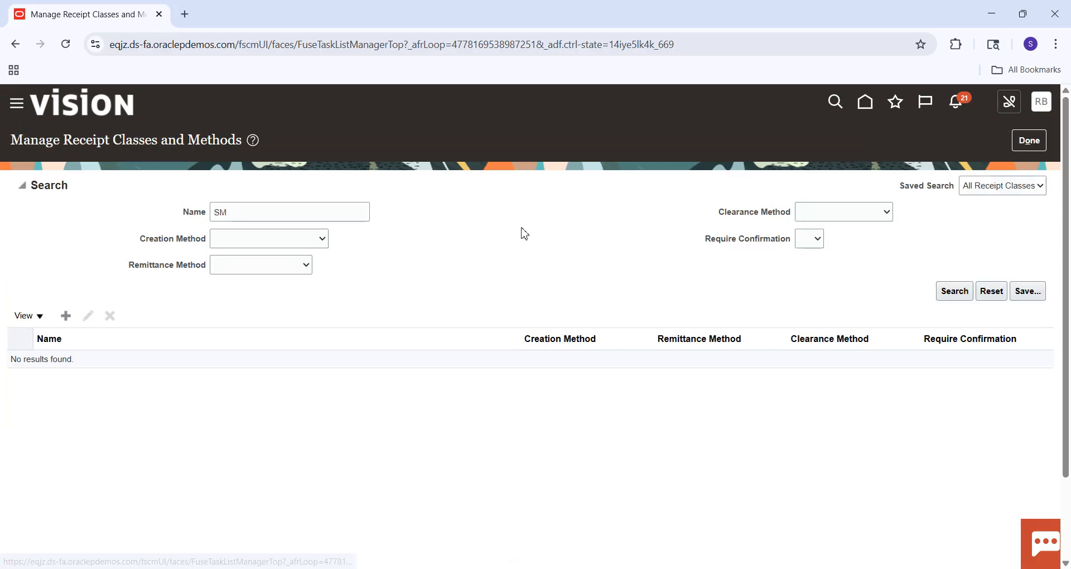
{"action": "left_click", "coordinate": [240, 217]}
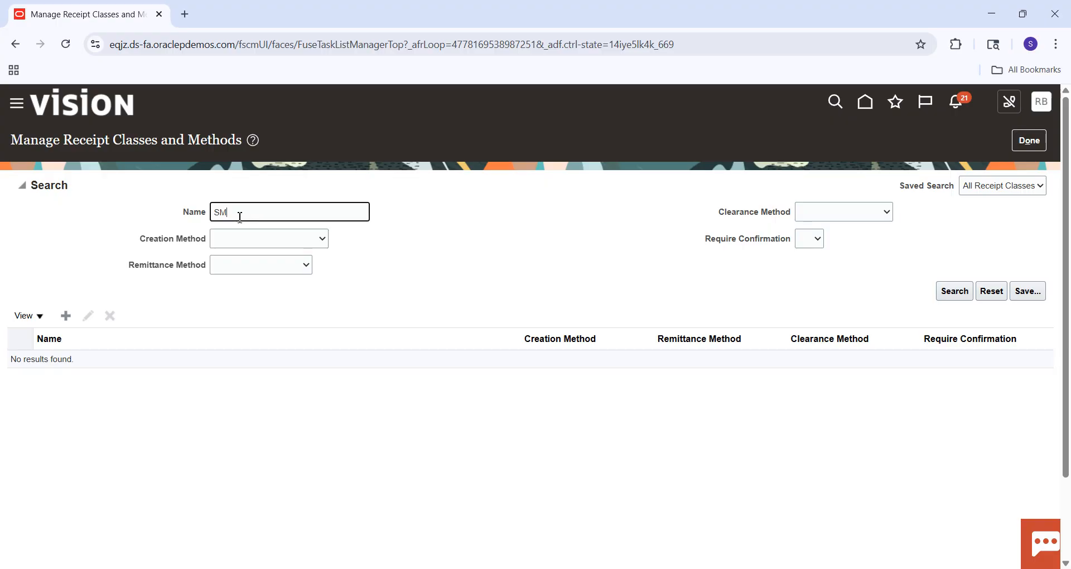
{"action": "key", "text": "Return"}
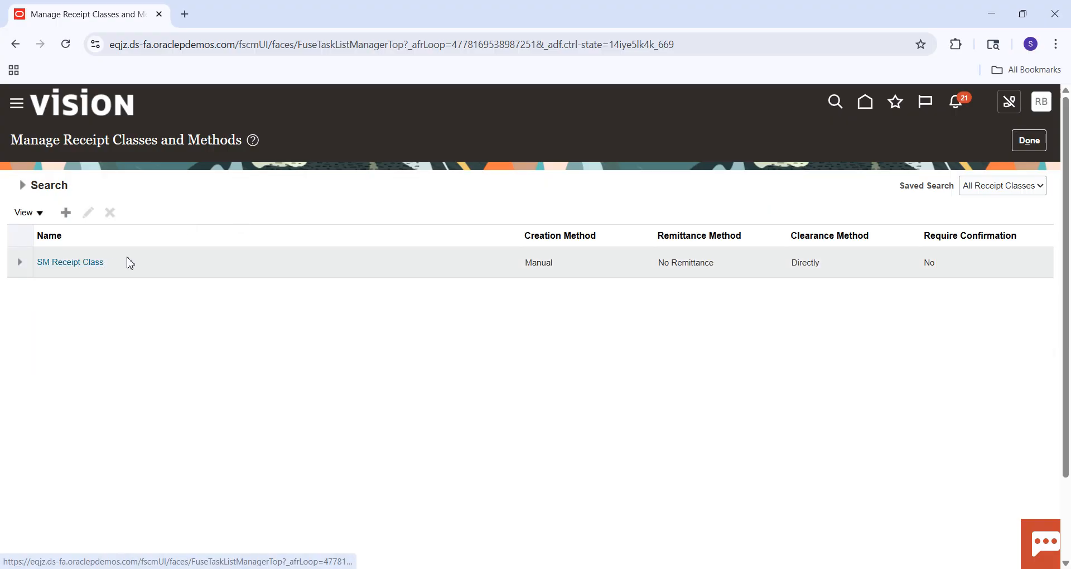
{"action": "left_click", "coordinate": [1028, 143]}
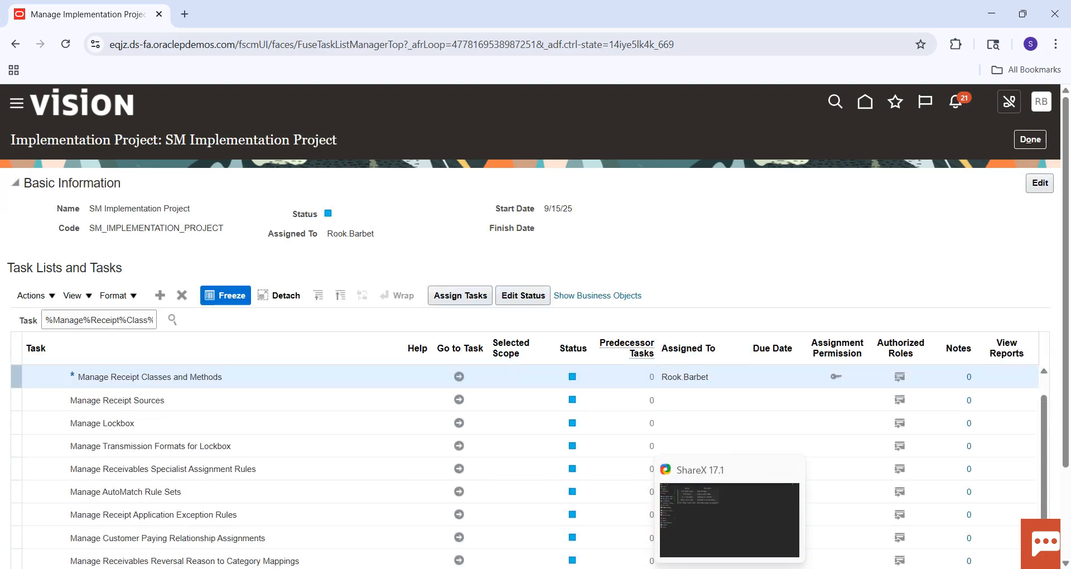
Switch to the Excel checklist, fill the Receipt Classes and Methods cell green and select the Receipt Sources cell.
{"action": "left_click", "coordinate": [730, 568]}
{"action": "left_click", "coordinate": [730, 568]}
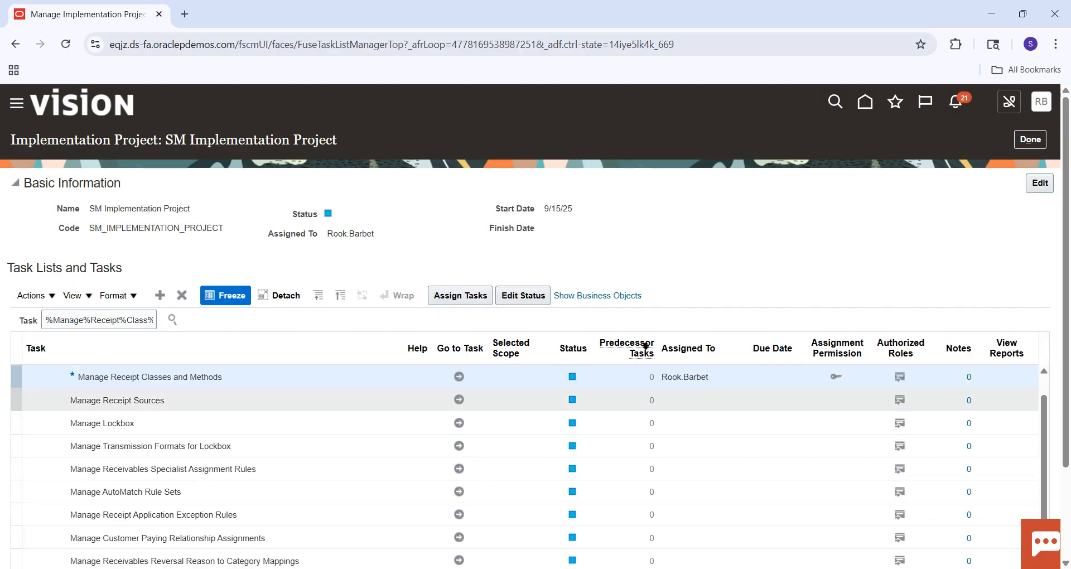
{"action": "left_click", "coordinate": [760, 568]}
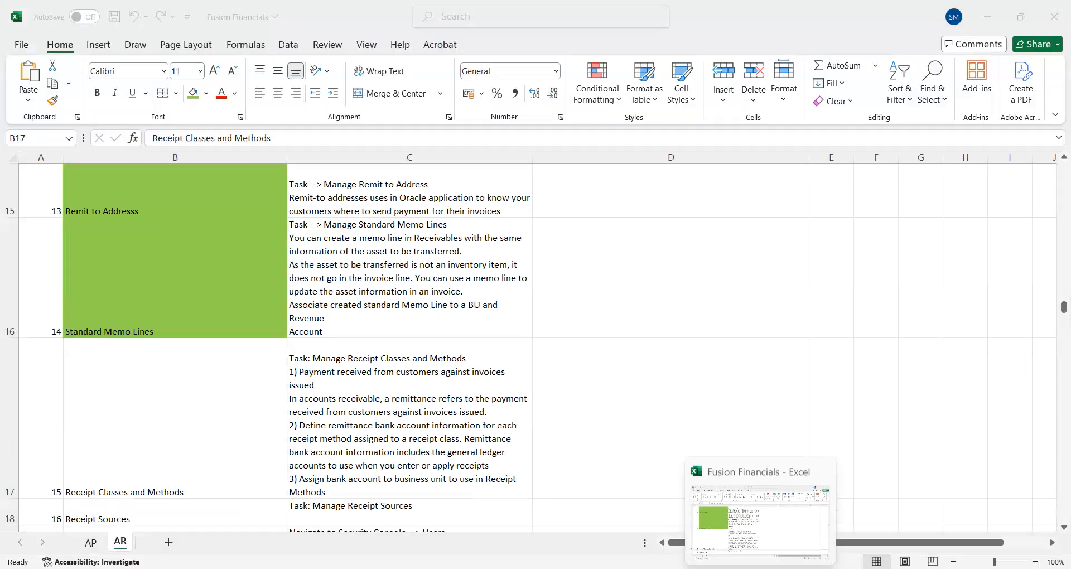
{"action": "left_click", "coordinate": [193, 93]}
{"action": "key", "text": "Down"}
{"action": "scroll", "coordinate": [164, 338], "scroll_direction": "down", "scroll_amount": 2}
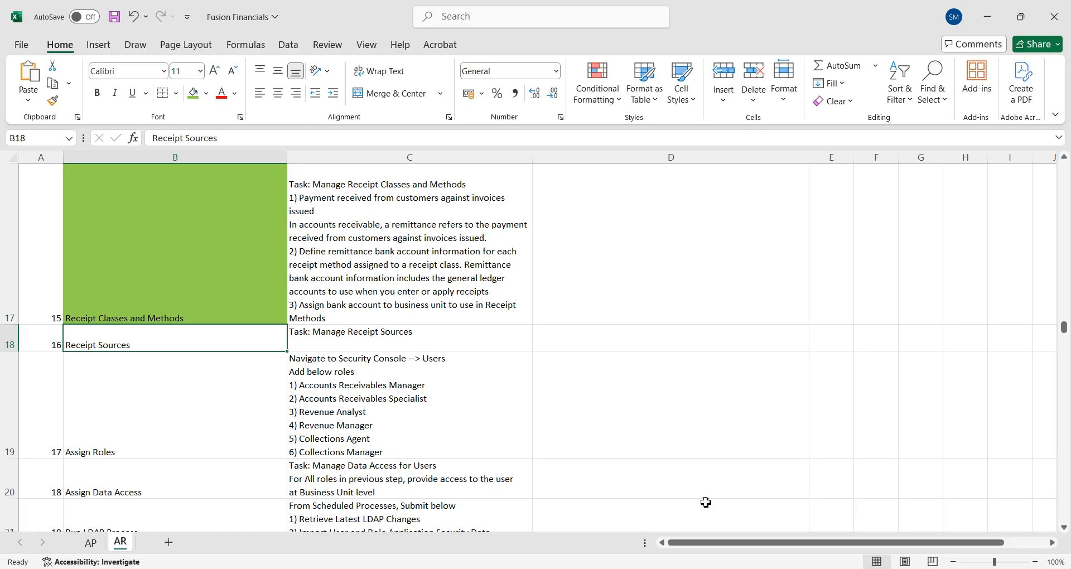
Switch back to Oracle Fusion in the browser and search the implementation project's tasks for %Manage%Receipt%Source.
{"action": "mouse_move", "coordinate": [729, 568]}
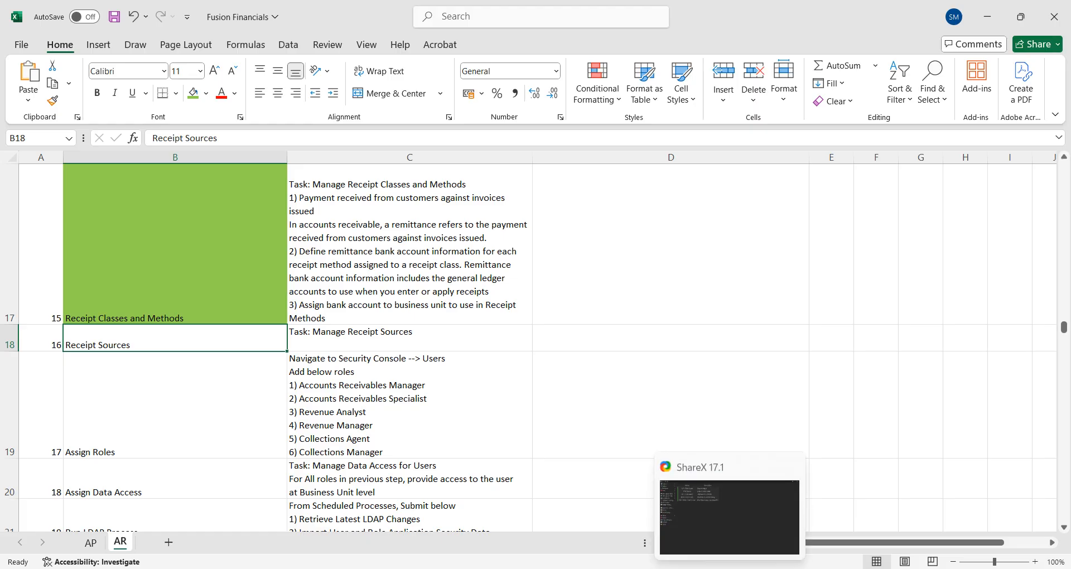
{"action": "left_click", "coordinate": [668, 568]}
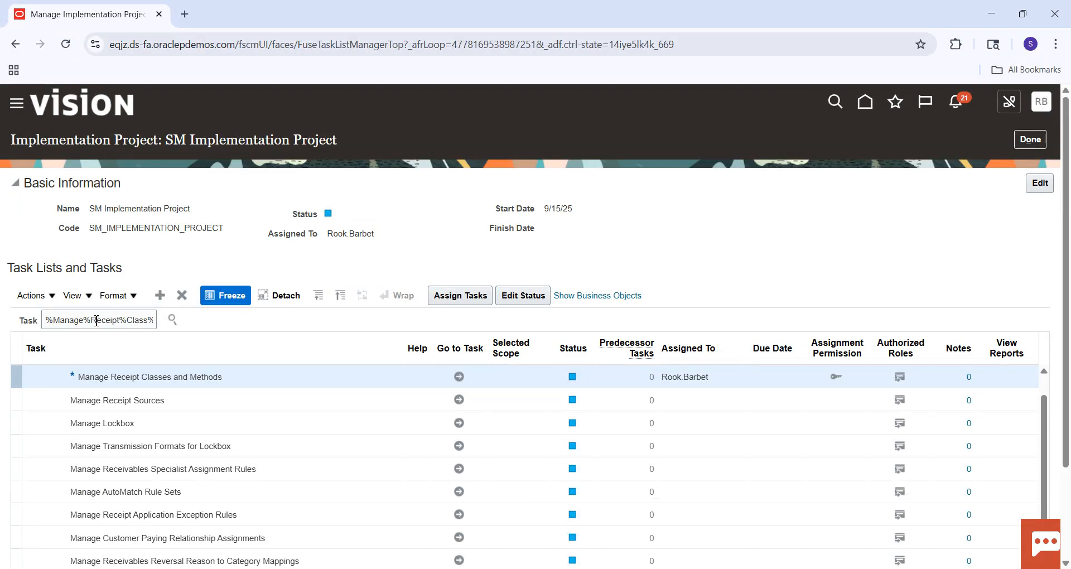
{"action": "left_click", "coordinate": [149, 319]}
{"action": "double_click", "coordinate": [138, 321]}
{"action": "type", "text": "Source"}
{"action": "key", "text": "Return"}
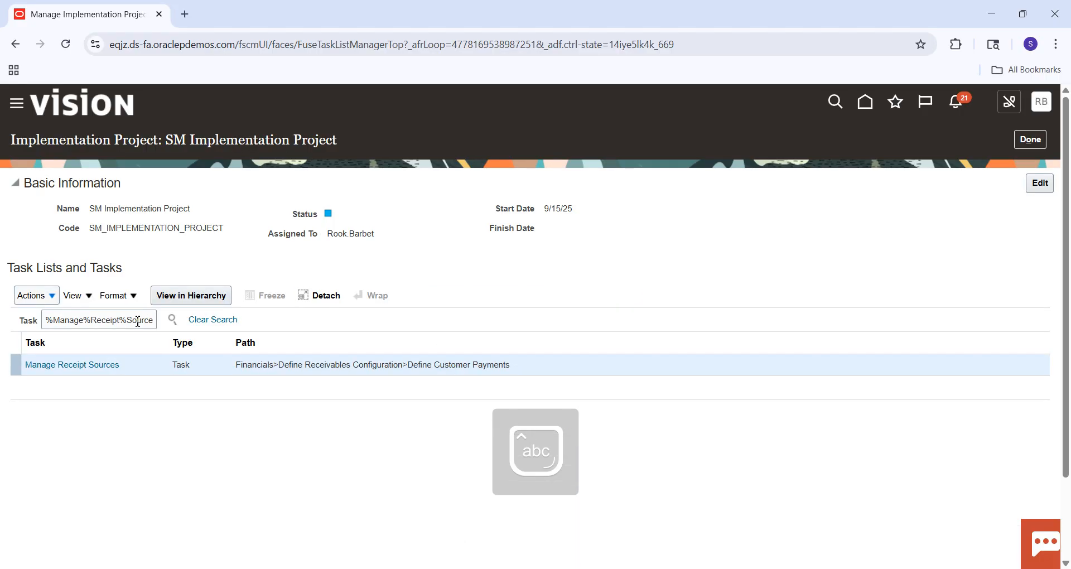
Open the Manage Receipt Sources task from the search result and start creating a receipt source.
{"action": "left_click", "coordinate": [106, 366]}
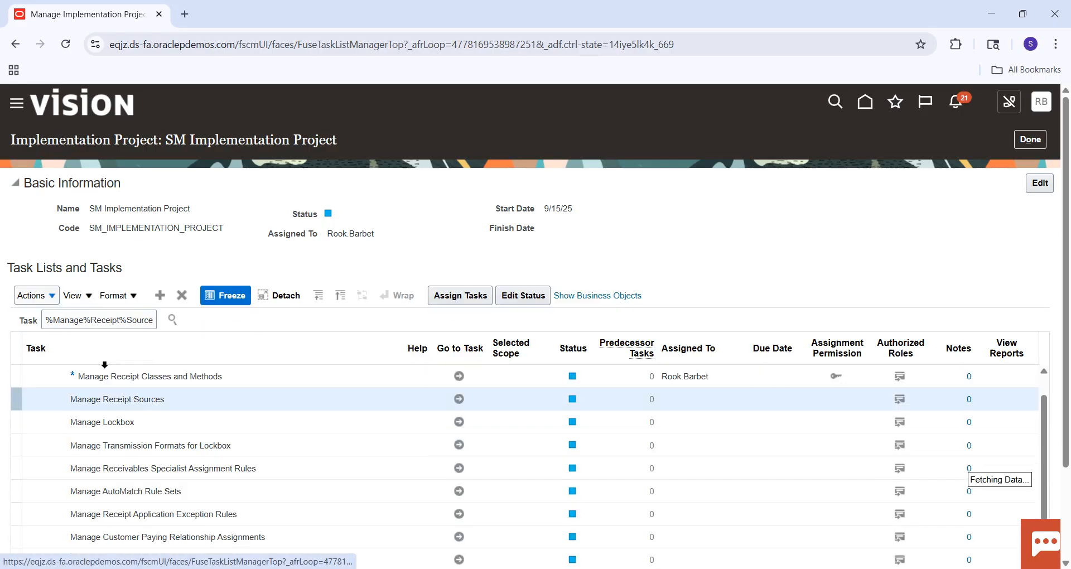
{"action": "left_click", "coordinate": [460, 403]}
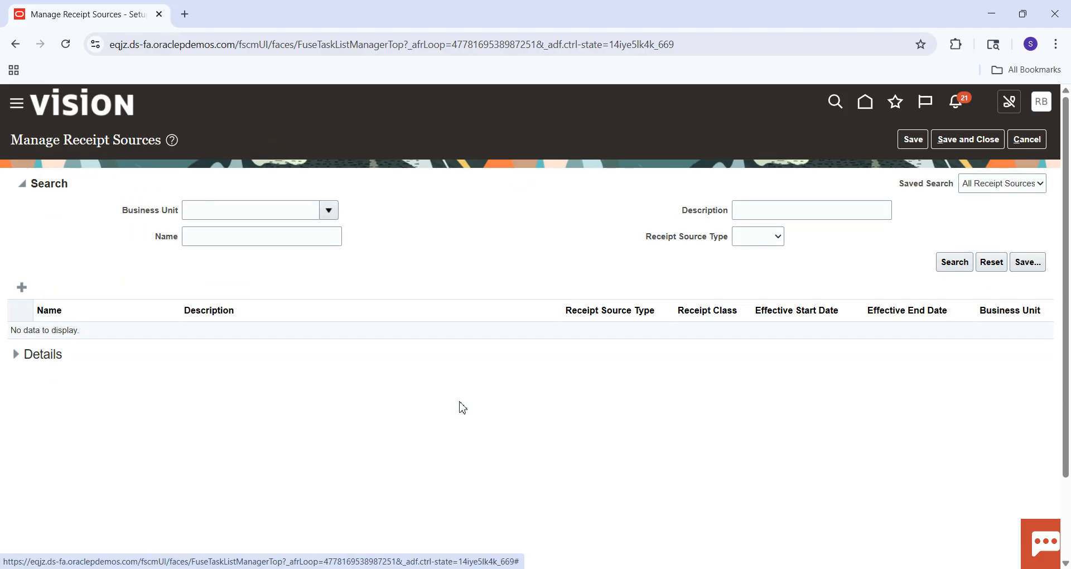
{"action": "left_click", "coordinate": [23, 288]}
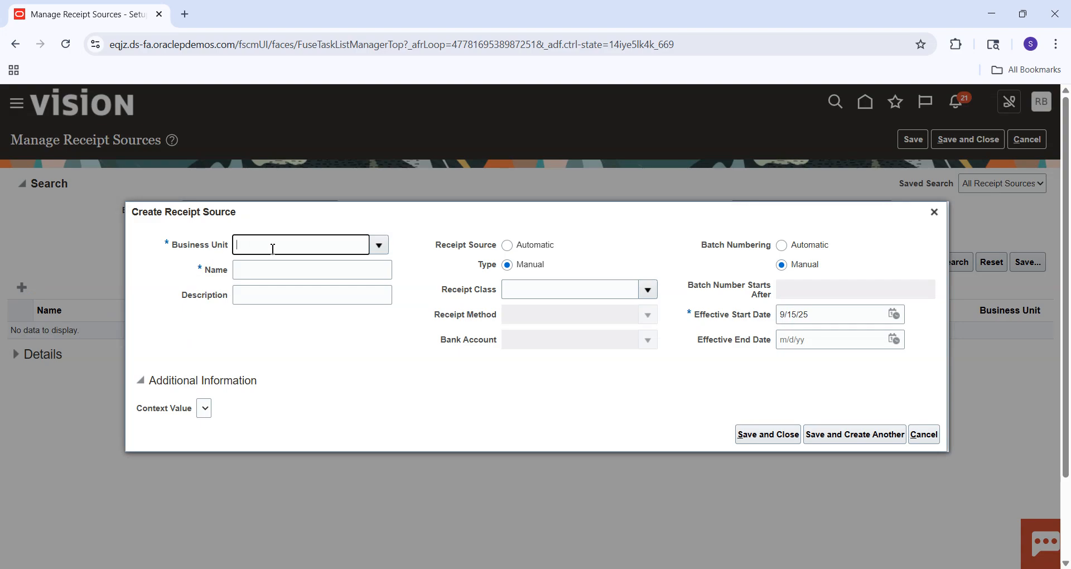
Set the new receipt source's business unit to SM Business Unit and its name to SM Receipt Source.
{"action": "left_click", "coordinate": [273, 250]}
{"action": "type", "text": "SM"}
{"action": "key", "text": "Tab"}
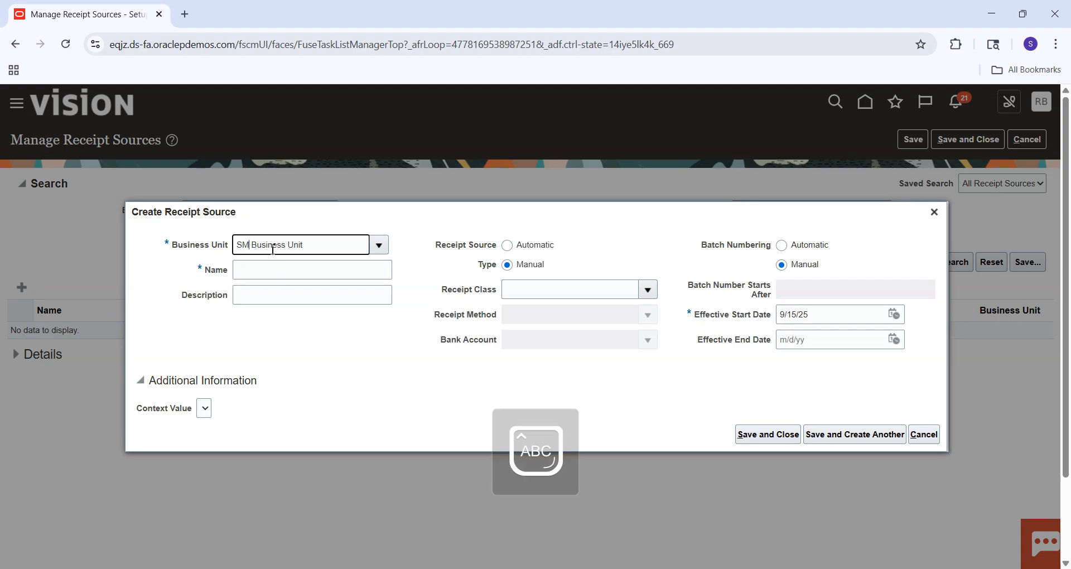
{"action": "left_click", "coordinate": [290, 268]}
{"action": "type", "text": "SM Recei"}
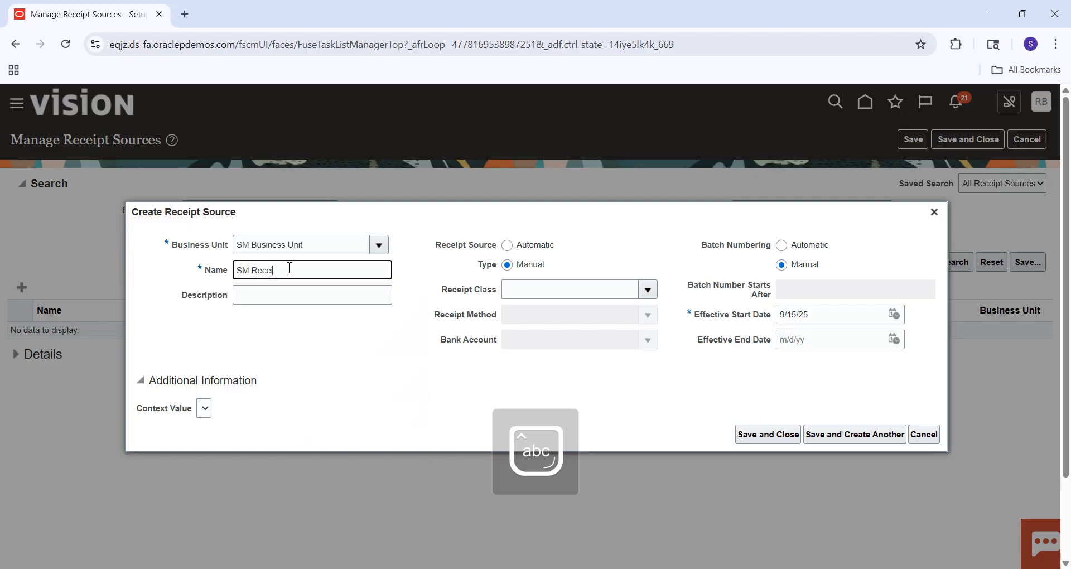
{"action": "type", "text": "pt Source"}
{"action": "key", "text": "Tab"}
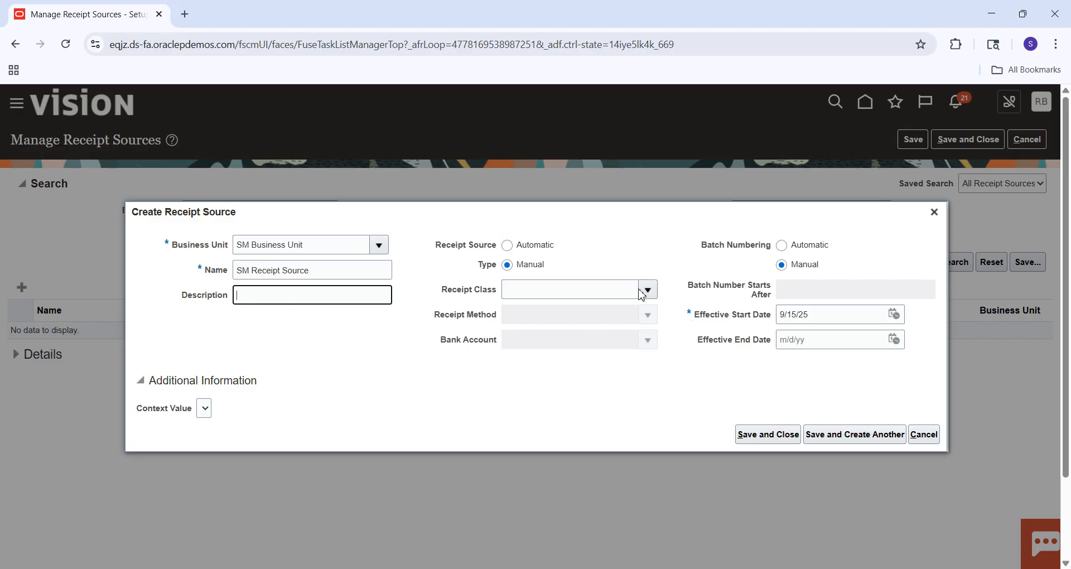
Assign SM Receipt Class, SM Receipt Method and the BofA bank account to the receipt source, and save and close it.
{"action": "left_click", "coordinate": [602, 296]}
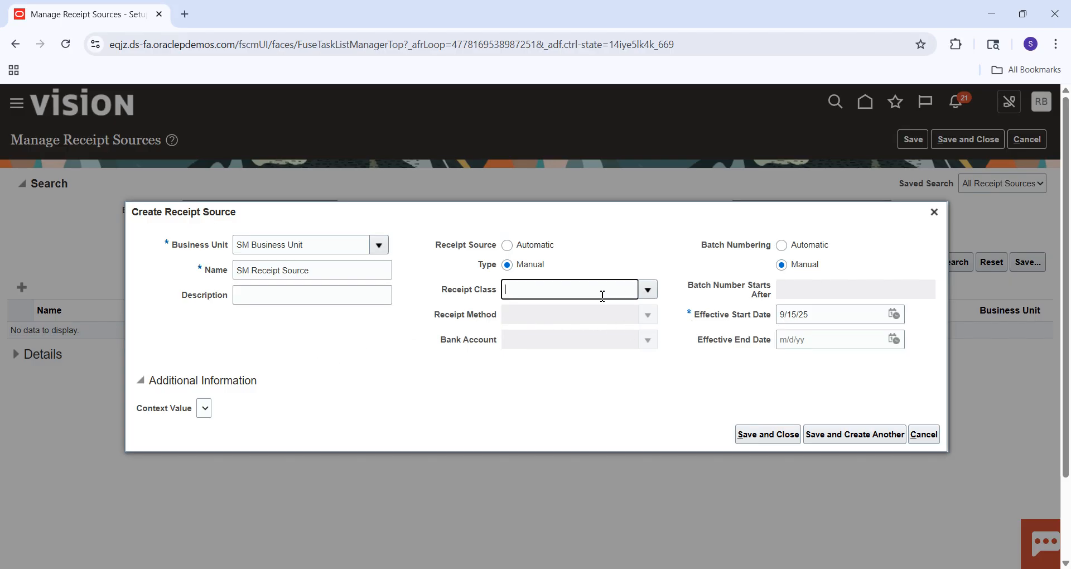
{"action": "type", "text": "SM Receipt Class"}
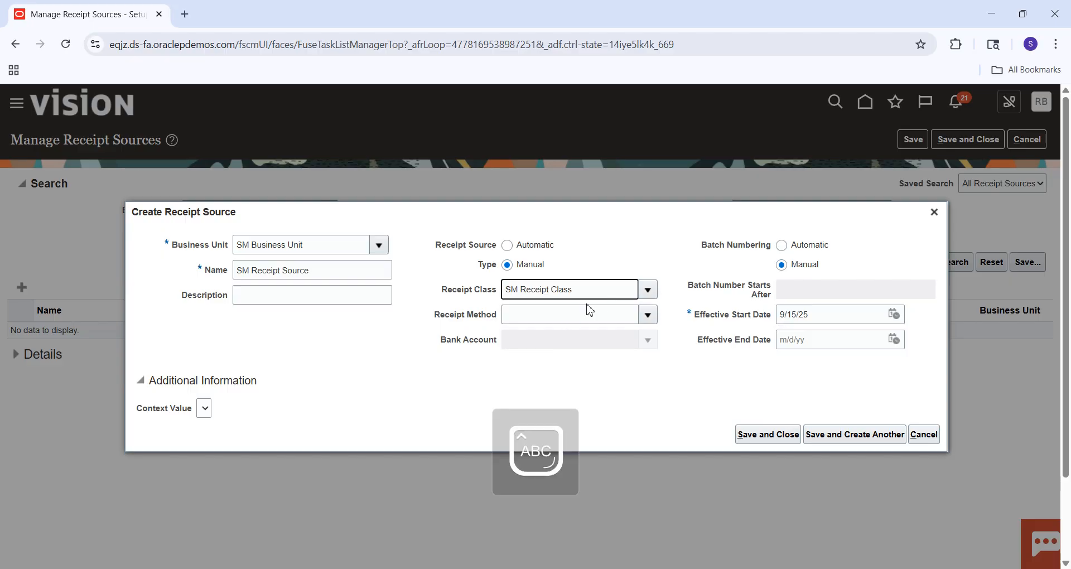
{"action": "key", "text": "Tab"}
{"action": "type", "text": "SM"}
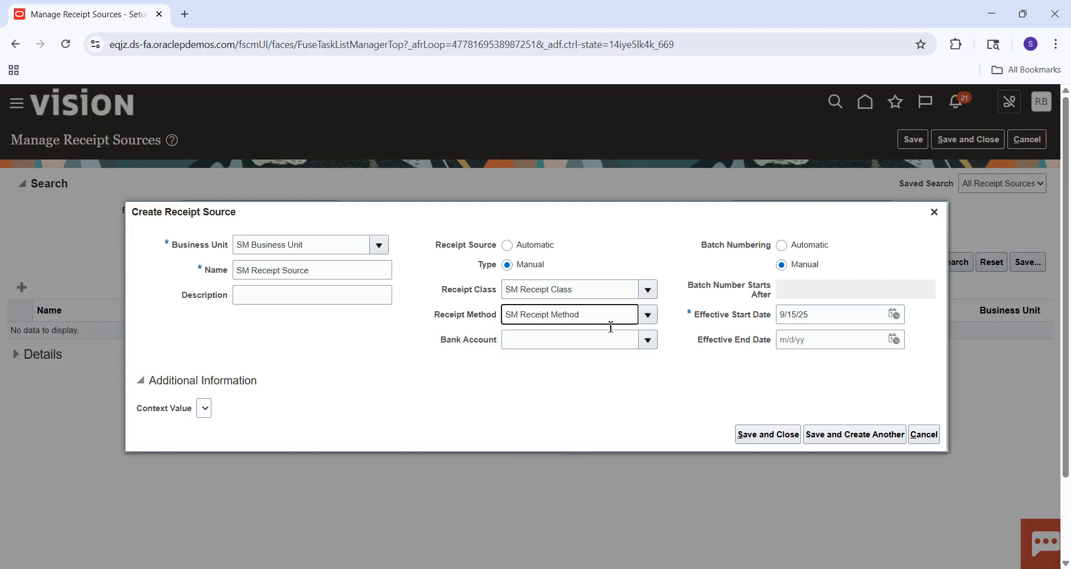
{"action": "left_click", "coordinate": [569, 343]}
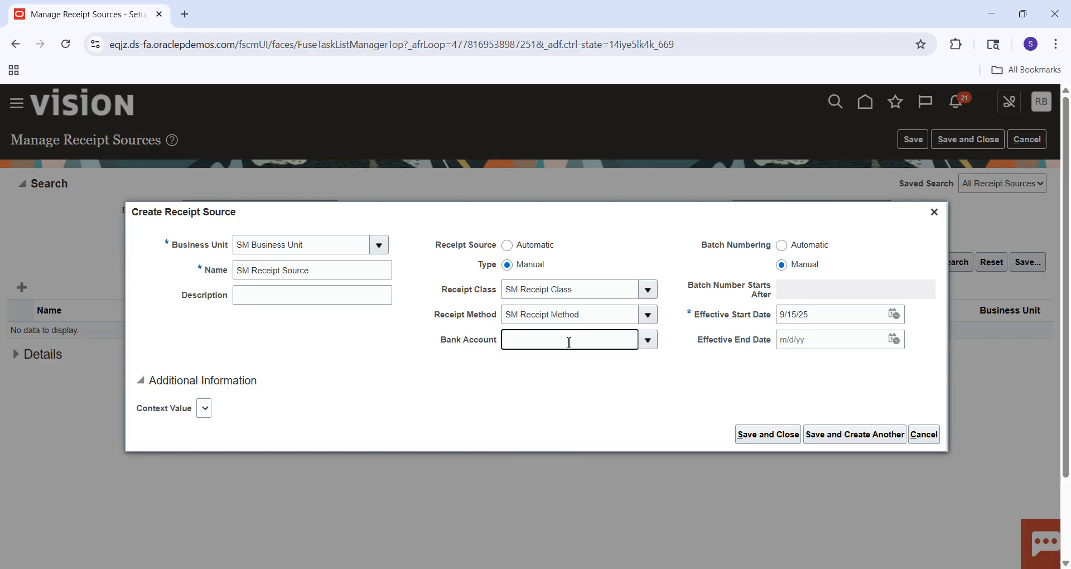
{"action": "type", "text": "B"}
{"action": "left_click", "coordinate": [547, 367]}
{"action": "left_click", "coordinate": [784, 439]}
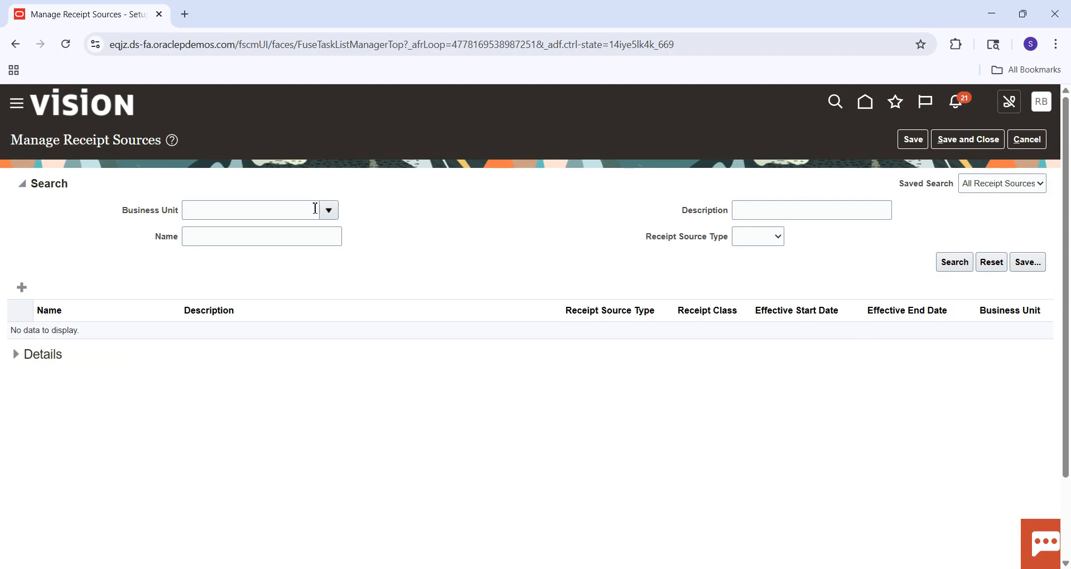
Look up the new receipt source with a name search for SM, and save and close Manage Receipt Sources.
{"action": "left_click", "coordinate": [281, 209]}
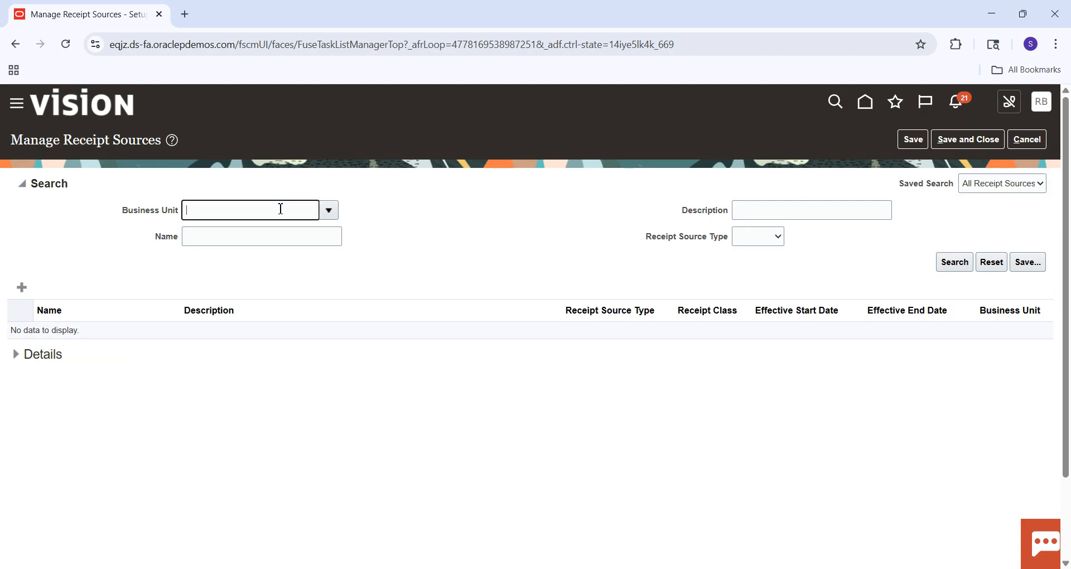
{"action": "left_click", "coordinate": [275, 245]}
{"action": "type", "text": "SM"}
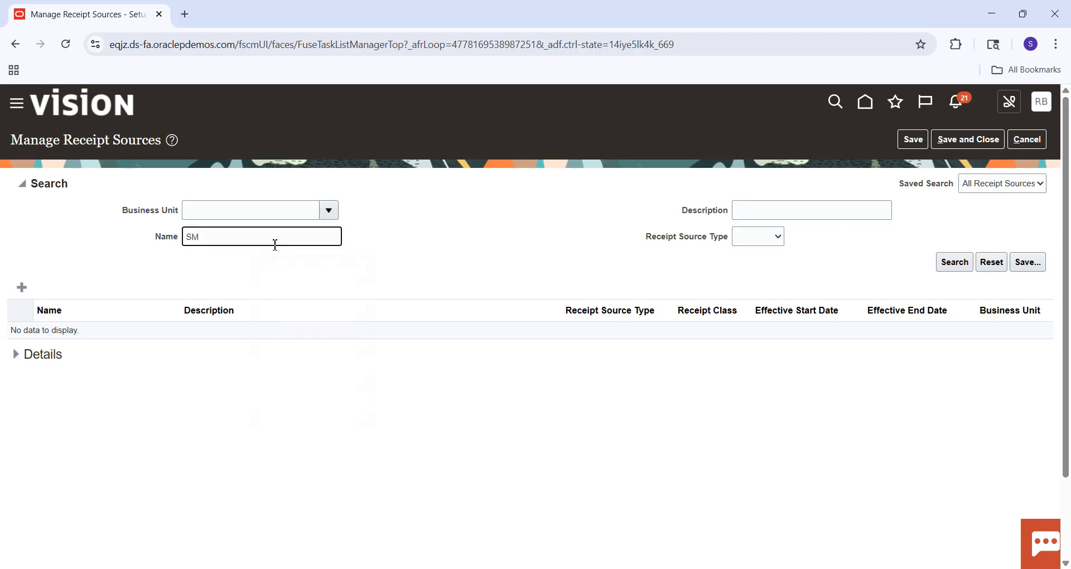
{"action": "key", "text": "Return"}
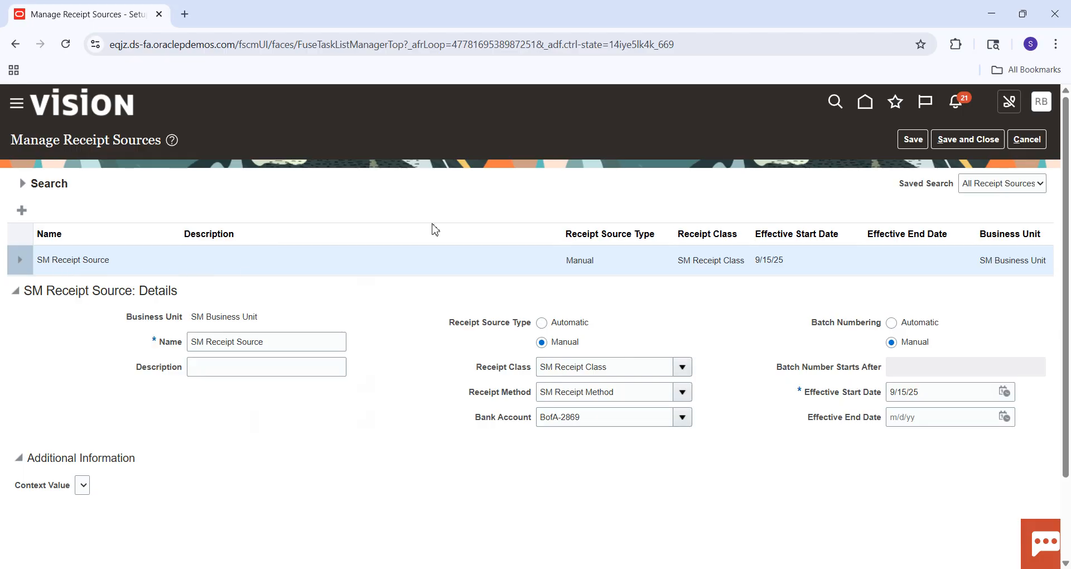
{"action": "left_click", "coordinate": [968, 139]}
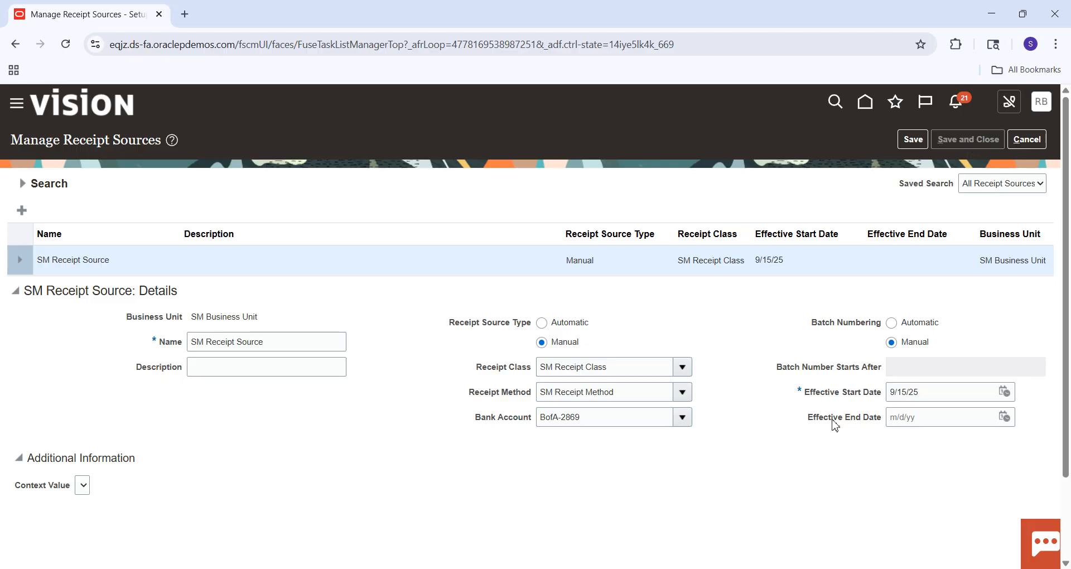
Switch to the Excel checklist, fill the Receipt Sources cell green, and go through the remaining items to the Create Customer cell.
{"action": "left_click", "coordinate": [760, 568]}
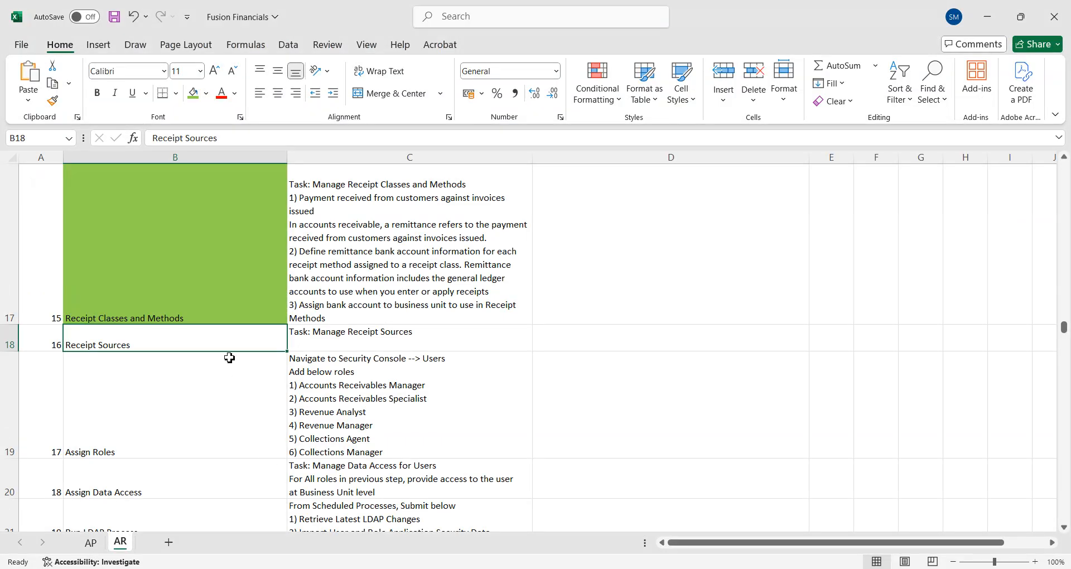
{"action": "left_click", "coordinate": [193, 93]}
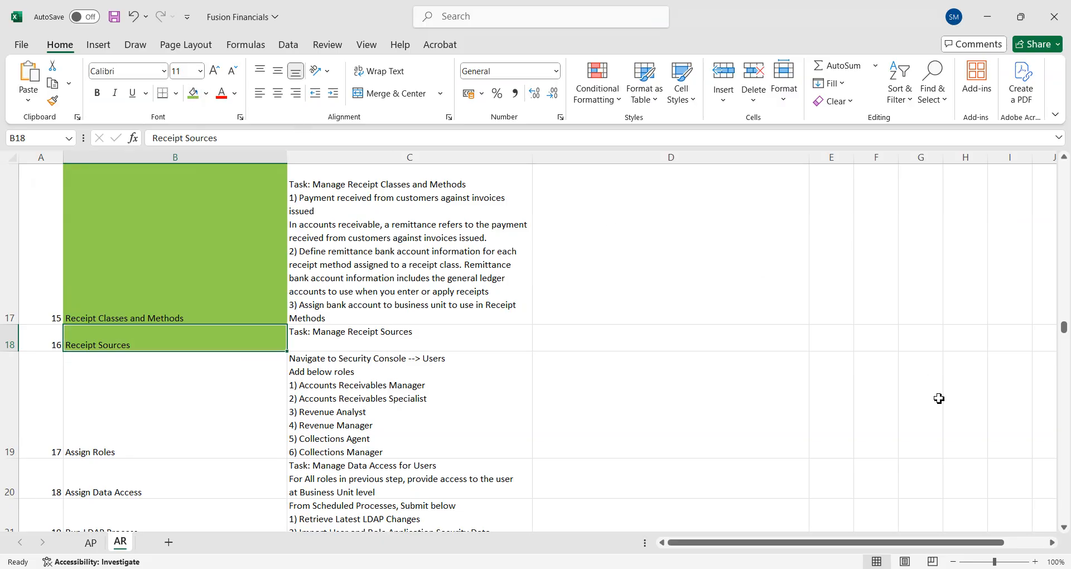
{"action": "left_click", "coordinate": [262, 417]}
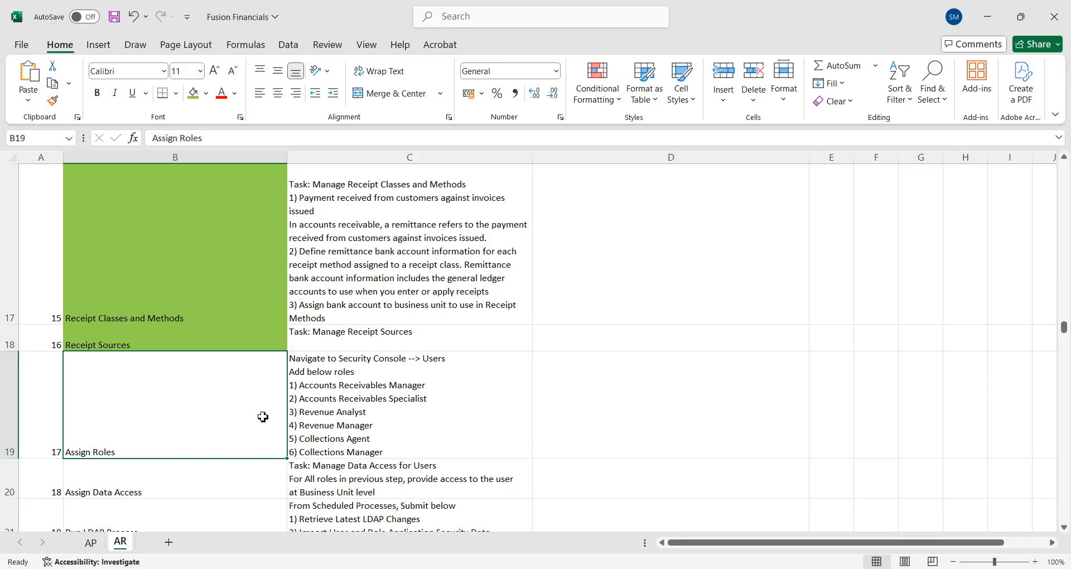
{"action": "key", "text": "Down"}
{"action": "key", "text": "Down"}
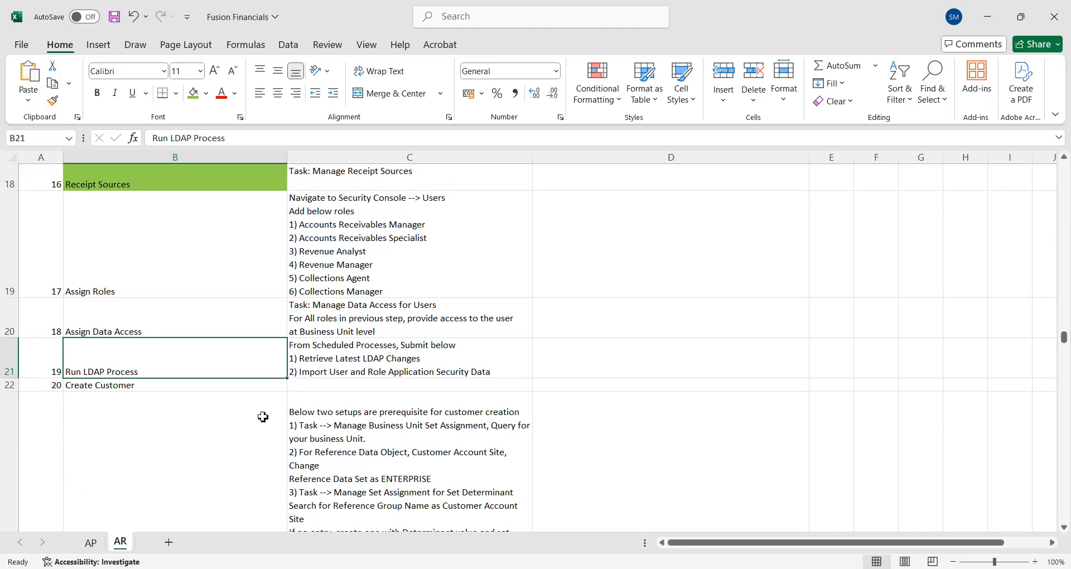
{"action": "key", "text": "Down"}
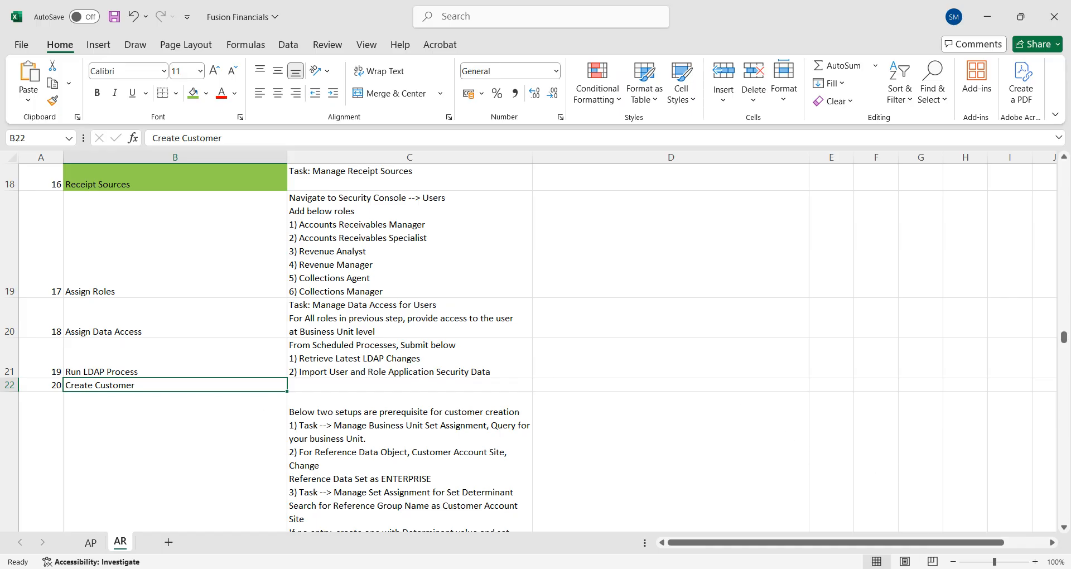
{"action": "key", "text": "alt+Tab"}
{"action": "left_click", "coordinate": [828, 568]}
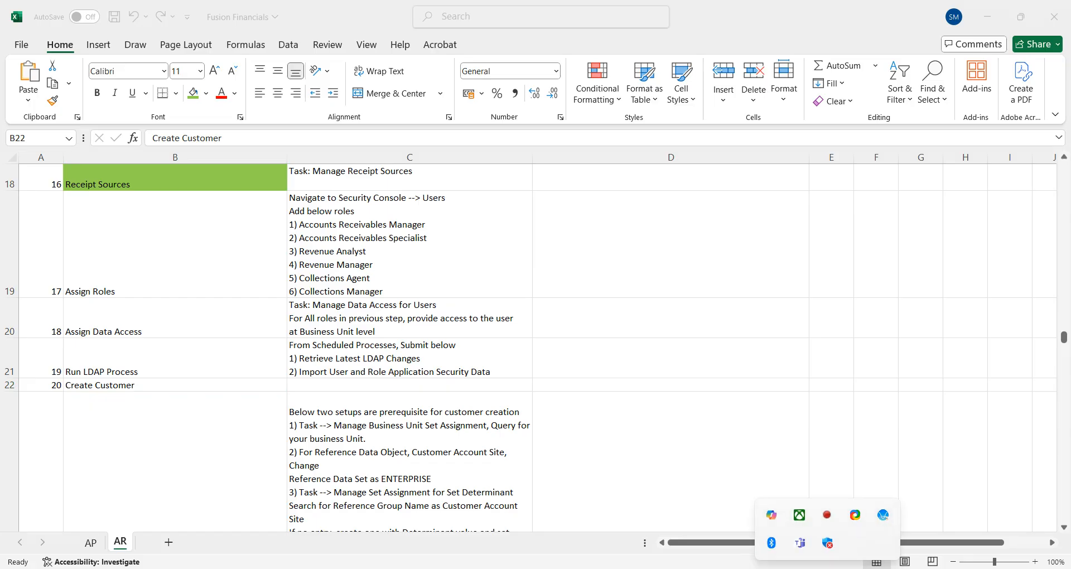